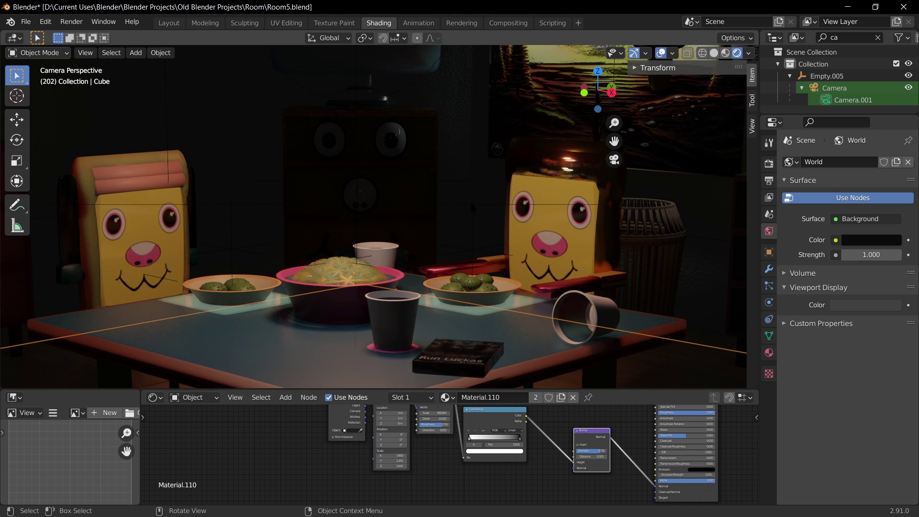
Examine the dining room scene through the camera and from free angles around the table, rug and wooden floor.
scroll(469, 200, down, 2)
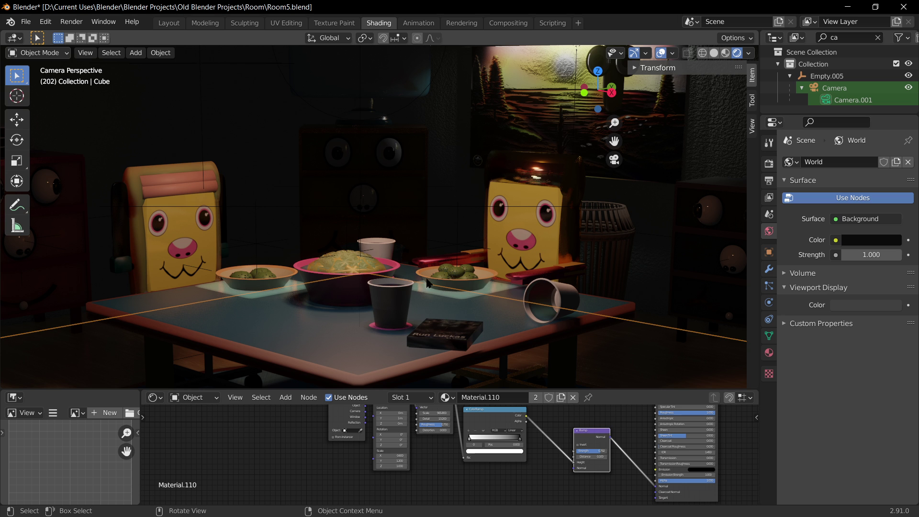
middle_drag(577, 271, 445, 281)
scroll(264, 279, up, 3)
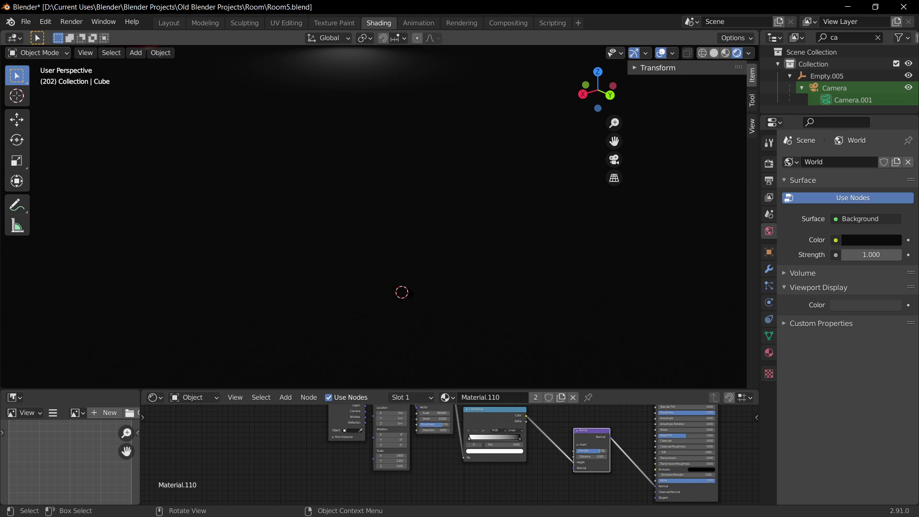
shift+middle_drag(231, 277, 507, 149)
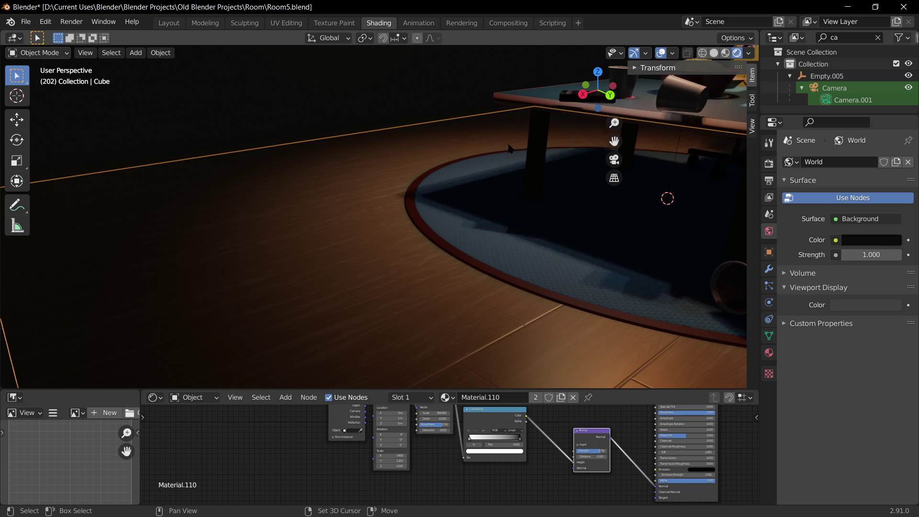
middle_drag(440, 209, 378, 244)
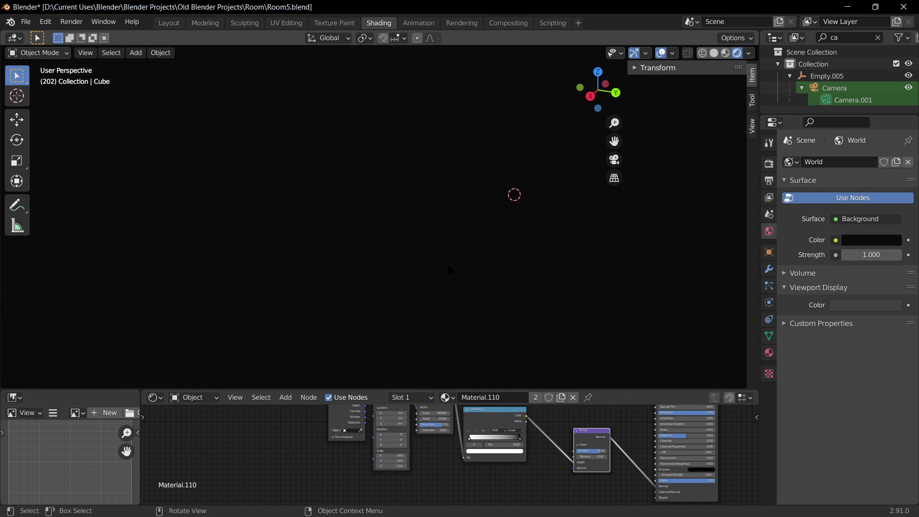
middle_drag(448, 269, 538, 235)
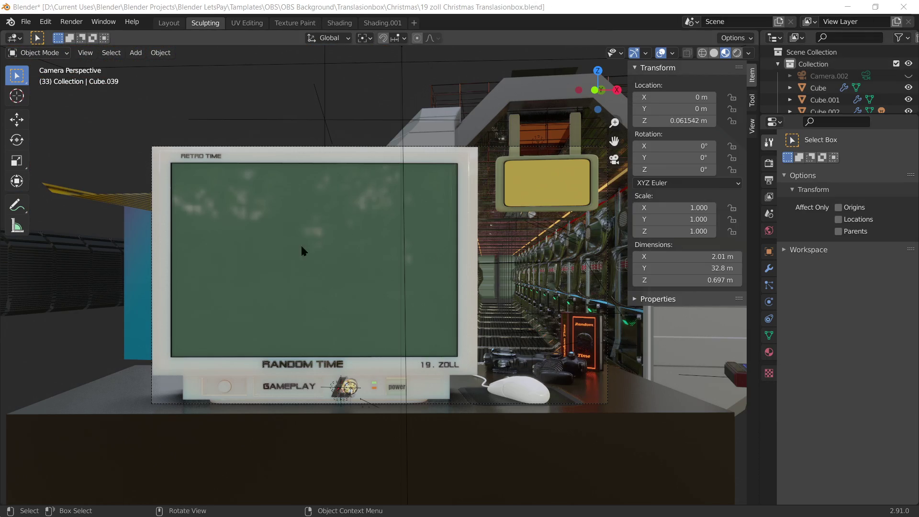
Examine the Christmas monitor scene through the camera and from outside, including the tunnel, the snowman and the empty beside them.
scroll(555, 299, down, 3)
scroll(526, 331, up, 2)
middle_drag(519, 336, 468, 330)
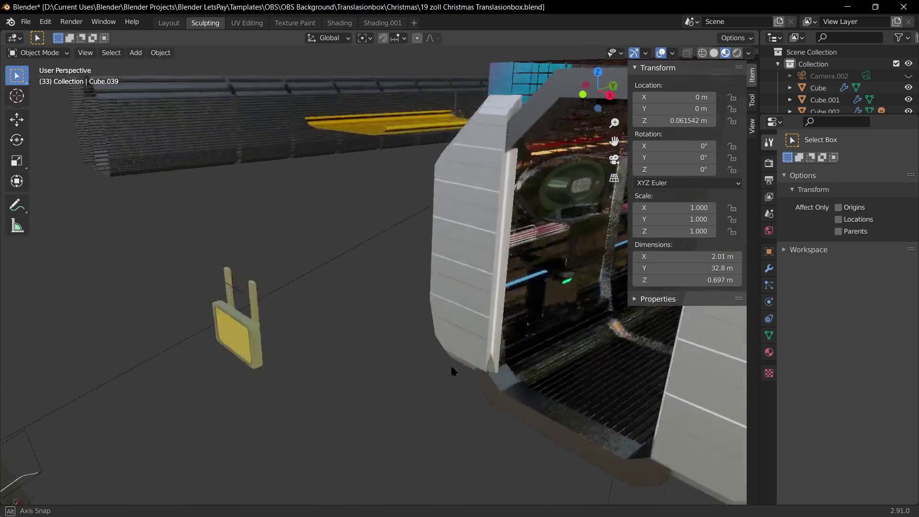
key(KP_0)
scroll(389, 346, up, 2)
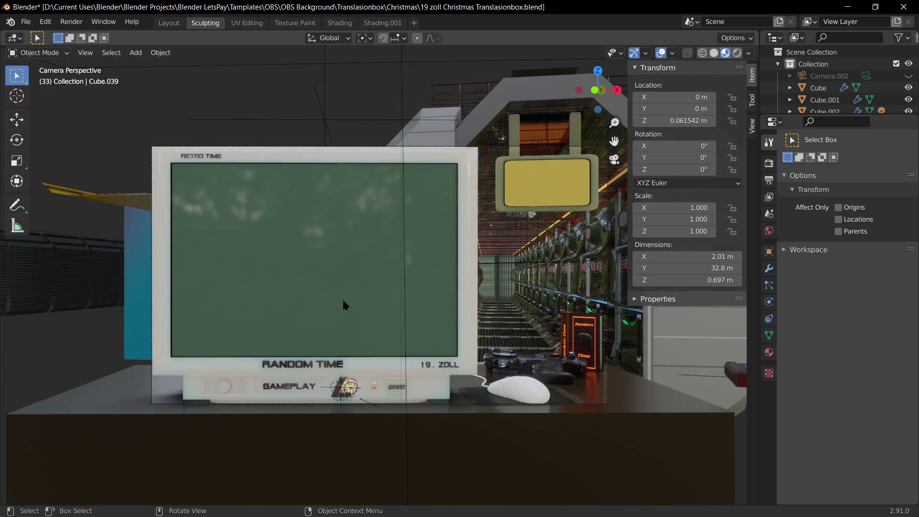
shift+middle_drag(497, 299, 450, 315)
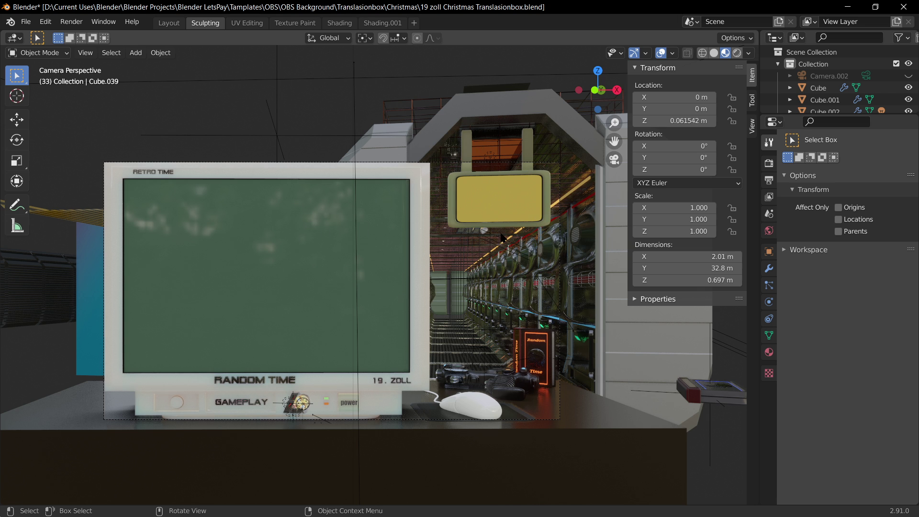
middle_drag(501, 236, 514, 295)
scroll(486, 215, down, 5)
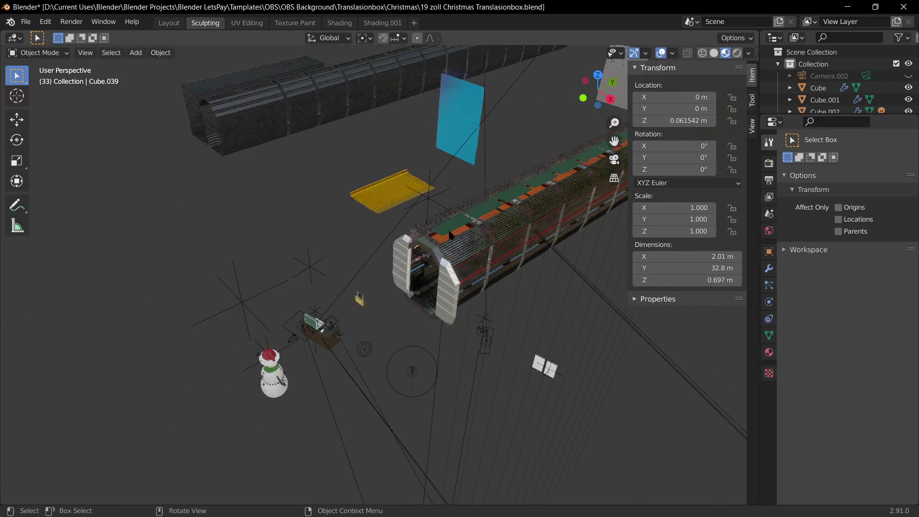
scroll(492, 256, up, 3)
middle_drag(486, 280, 419, 248)
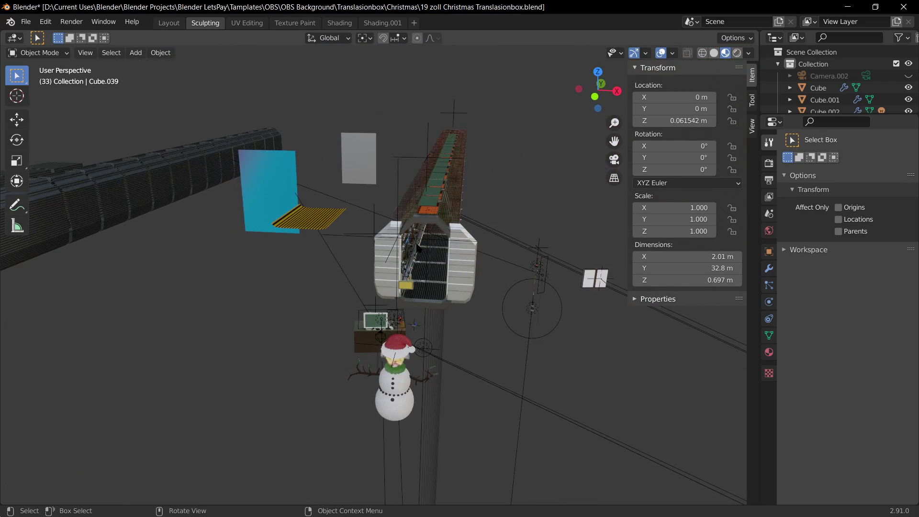
click(538, 248)
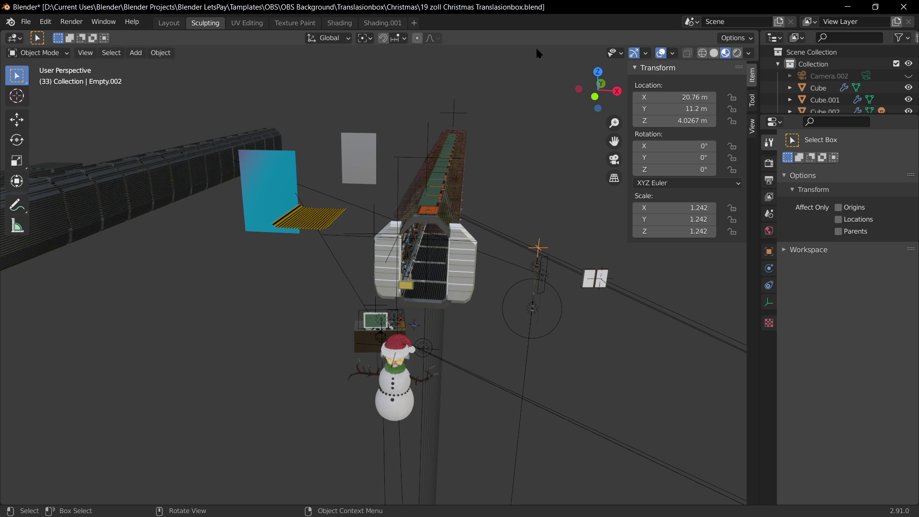
Switch to the Room5.blend window, select the wooden floor plane and enlarge the node editor area.
key(alt+Tab)
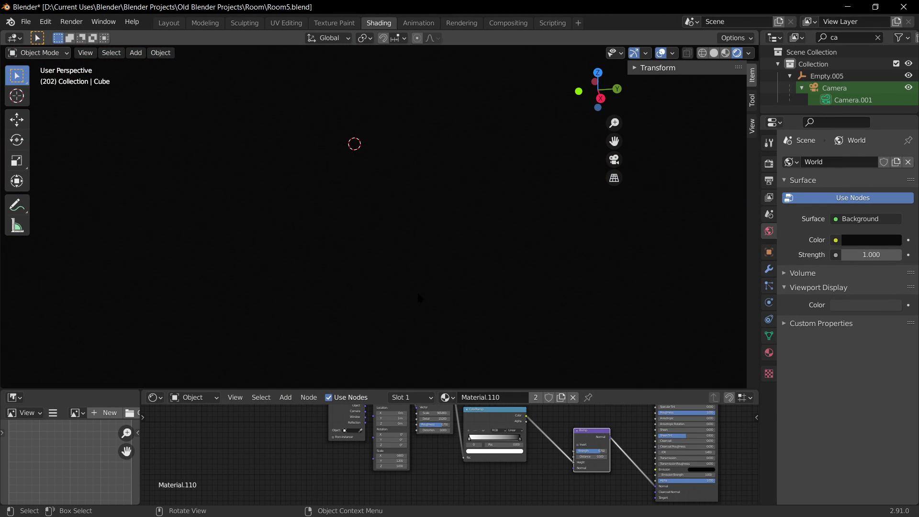
scroll(383, 275, up, 2)
shift+middle_drag(400, 271, 452, 295)
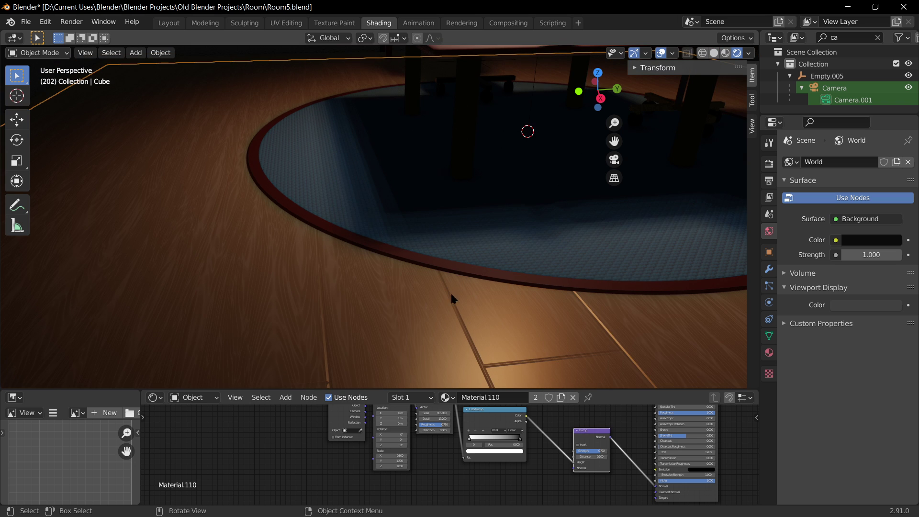
click(246, 277)
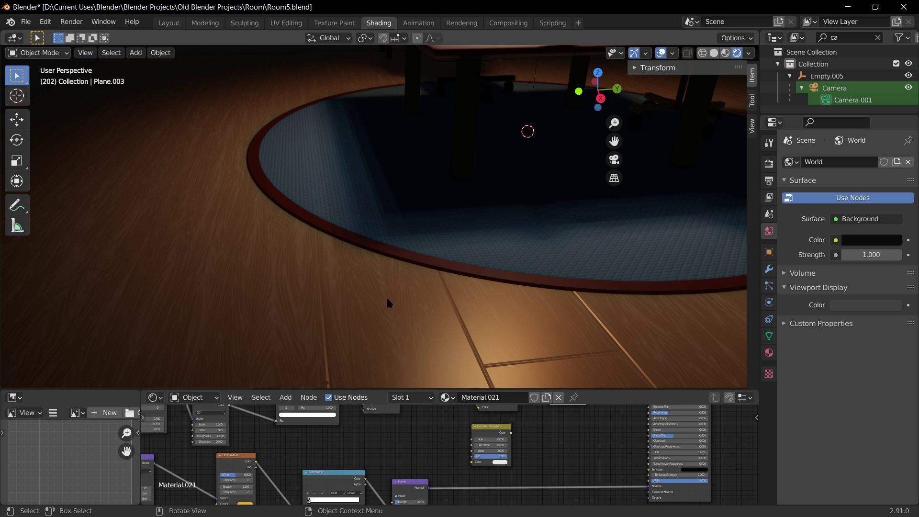
middle_drag(386, 297, 288, 300)
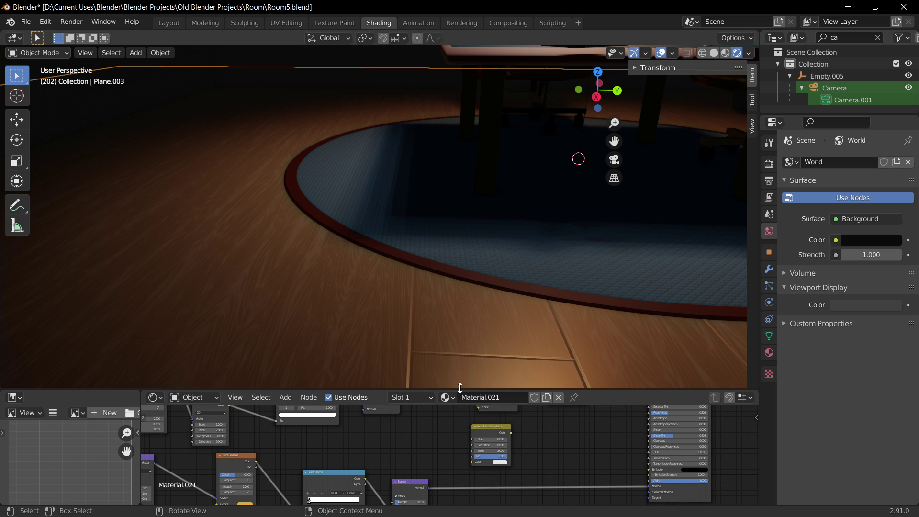
drag(467, 389, 468, 294)
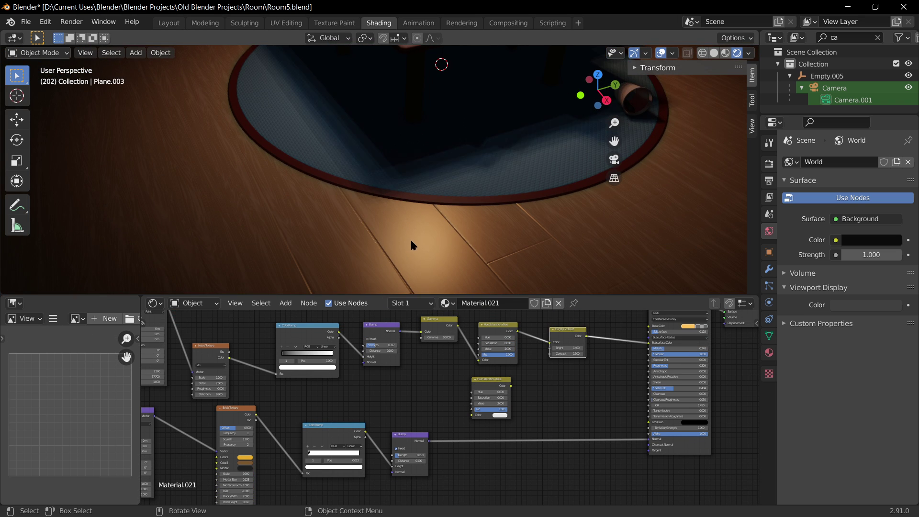
Delete the unconnected Hue Saturation Value node from the floor's material while viewing the floor through the camera.
key(KP_0)
middle_drag(413, 219, 330, 190)
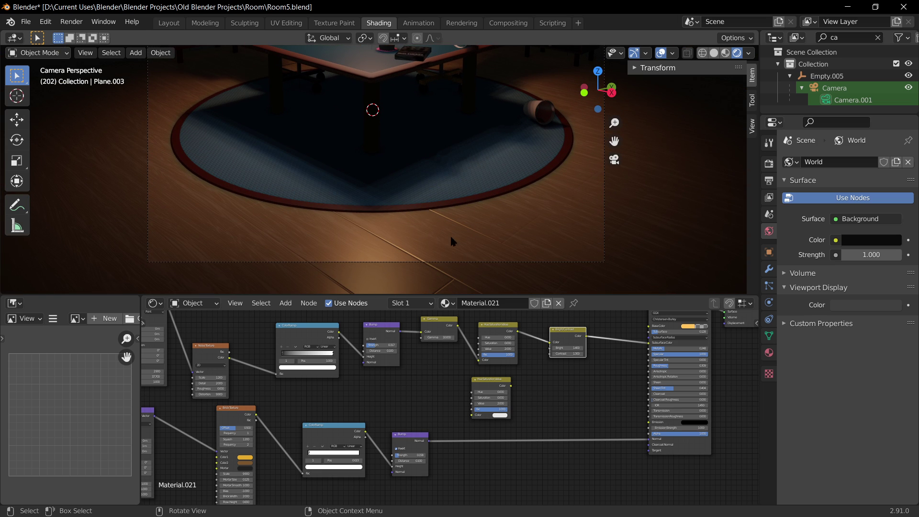
key(Home)
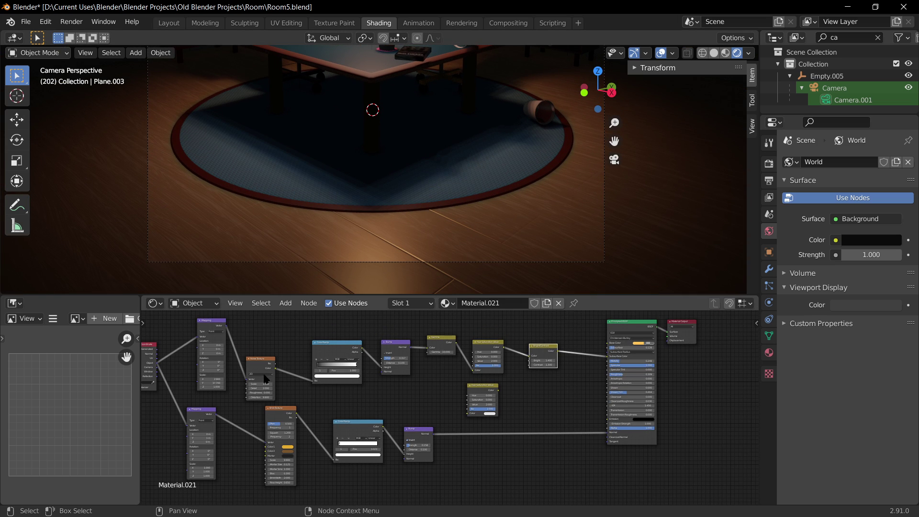
scroll(266, 379, up, 3)
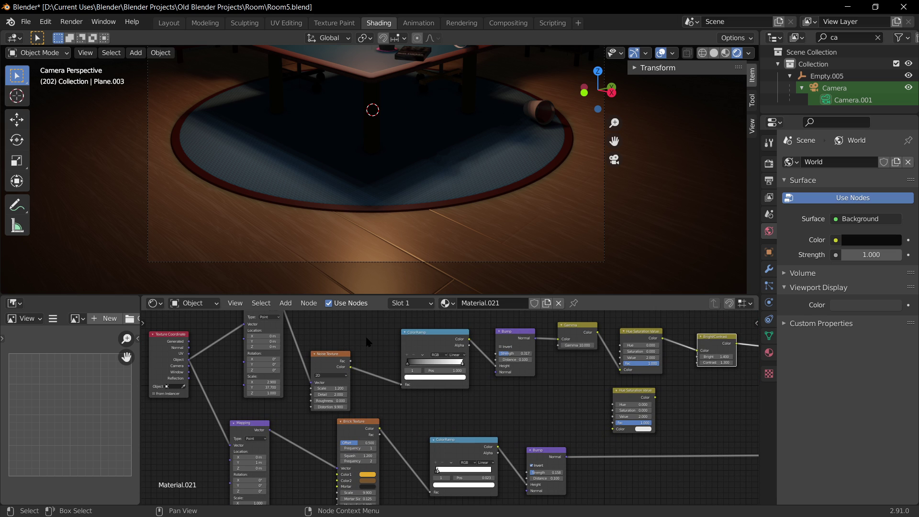
scroll(367, 341, down, 1)
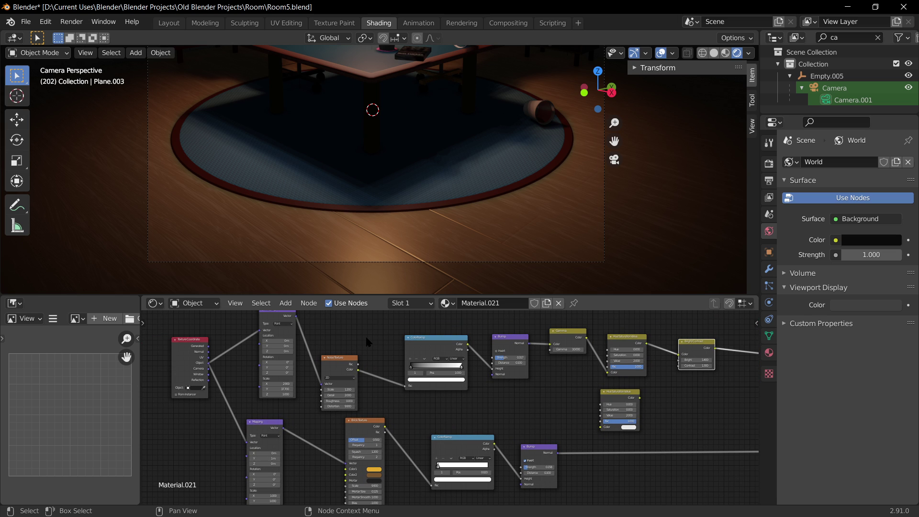
scroll(453, 406, down, 1)
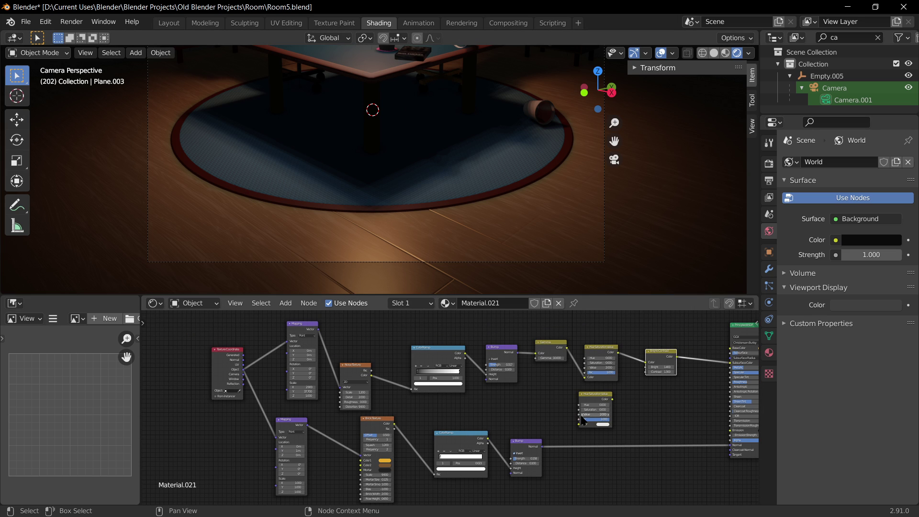
click(605, 398)
key(Delete)
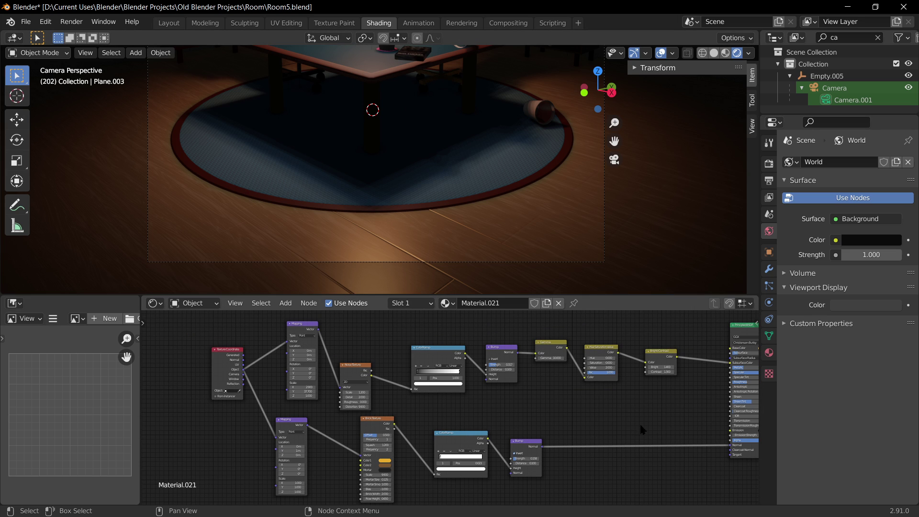
Examine the floor material's noise and brick texture node chains and the floor's appearance in the camera view.
middle_drag(553, 412, 451, 455)
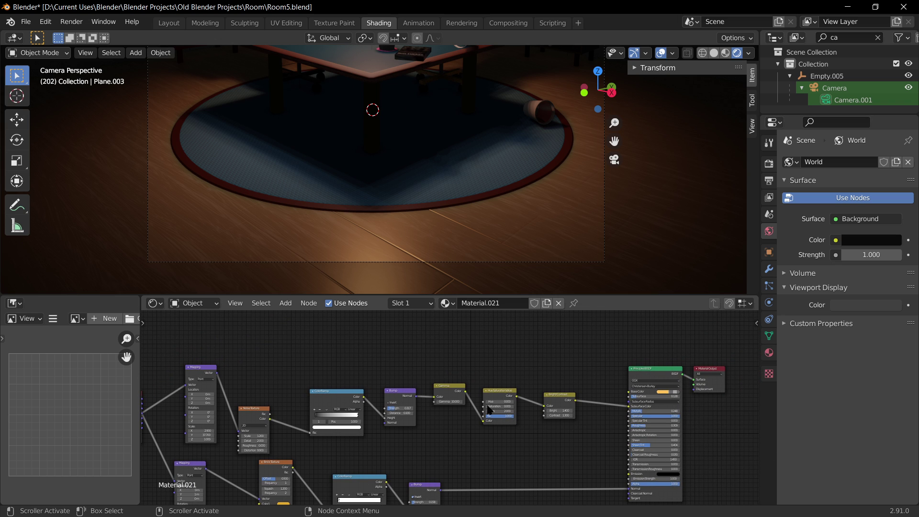
middle_drag(294, 394, 415, 408)
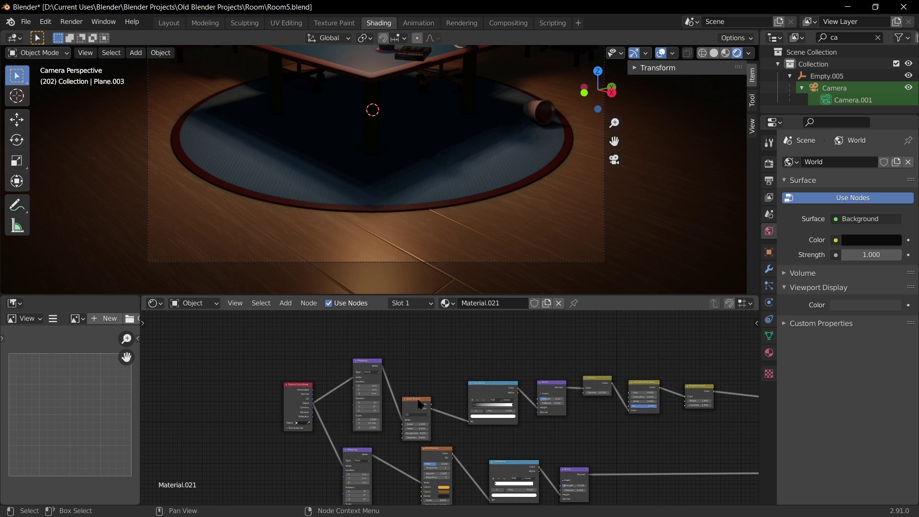
scroll(493, 137, down, 3)
scroll(494, 171, up, 3)
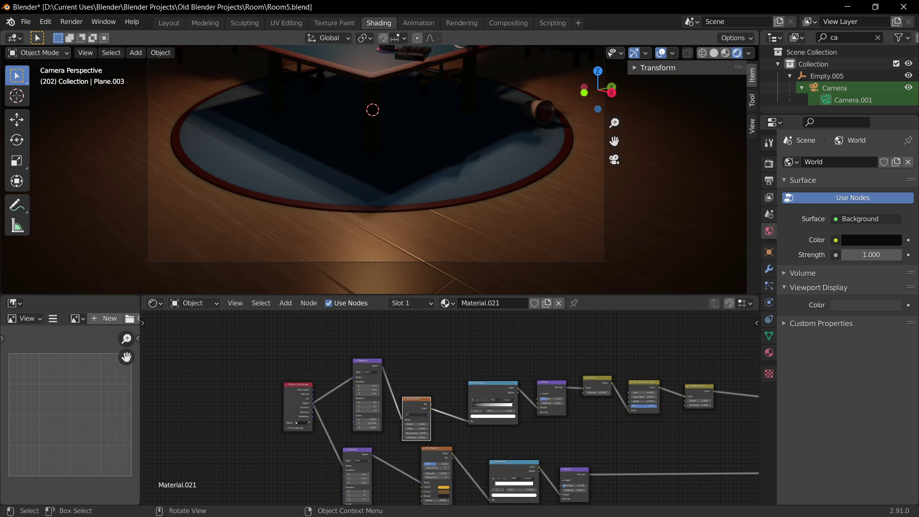
shift+middle_drag(494, 171, 540, 266)
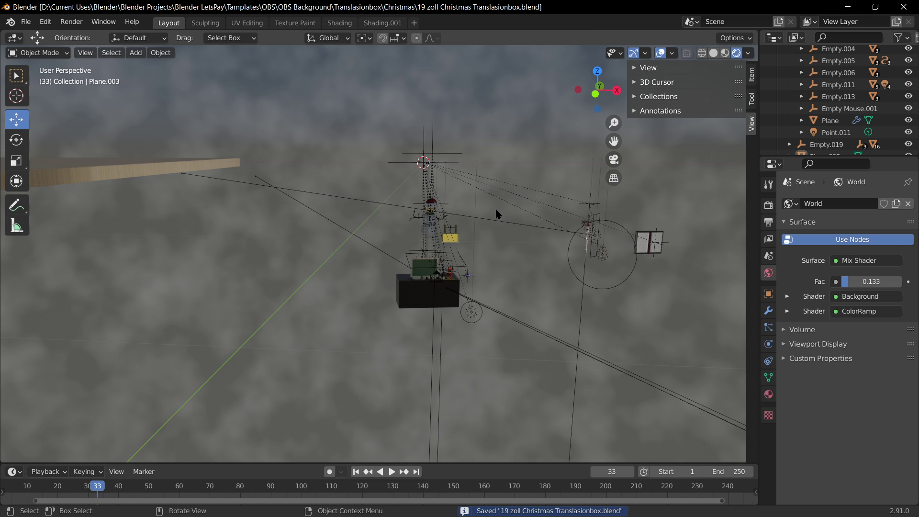
Examine the cloudy world background of the Christmas scene from several angles and through the camera.
middle_drag(511, 223, 451, 235)
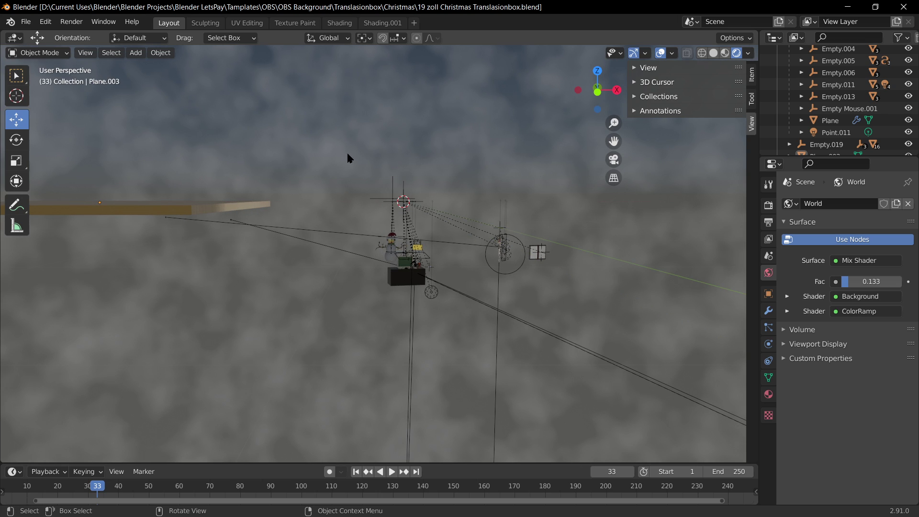
shift+middle_drag(348, 202, 316, 162)
scroll(490, 235, up, 3)
key(KP_0)
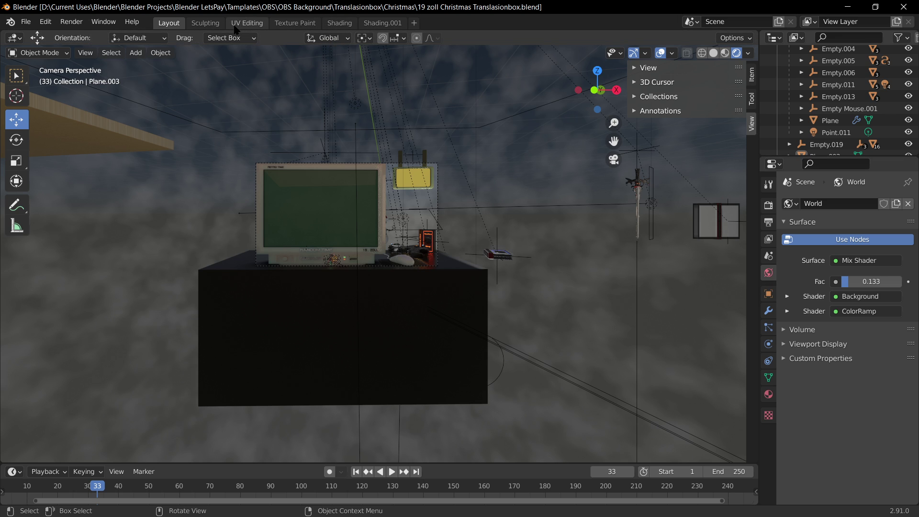
Open the Shading workspace and examine the world's complete sky and cloud node tree.
click(340, 23)
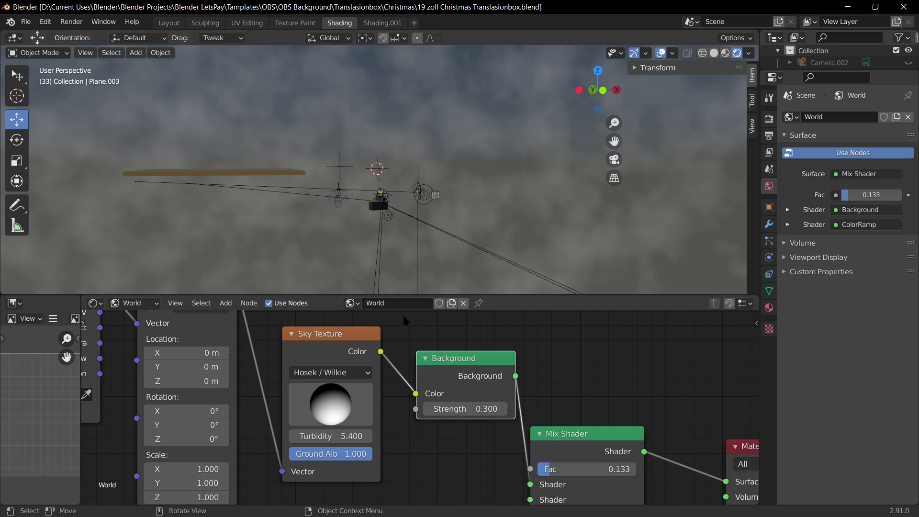
scroll(537, 410, down, 6)
scroll(459, 431, up, 2)
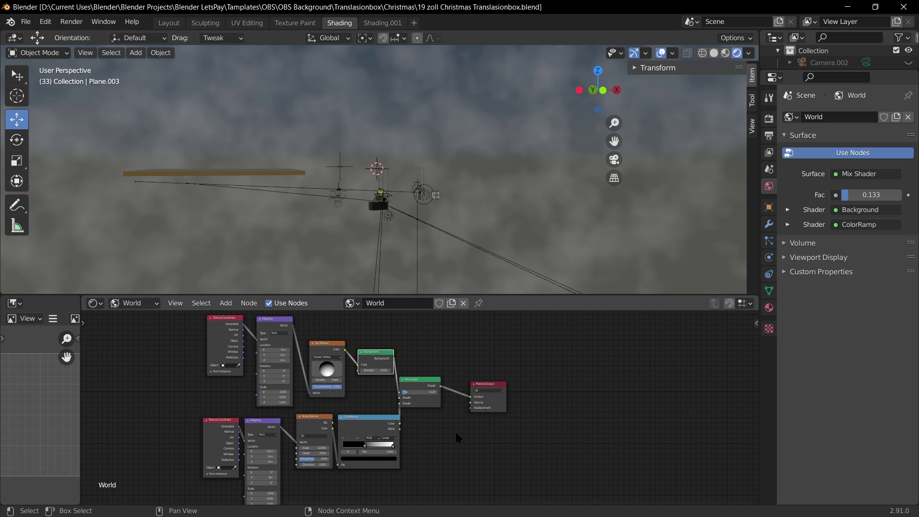
scroll(457, 438, down, 2)
scroll(461, 426, up, 2)
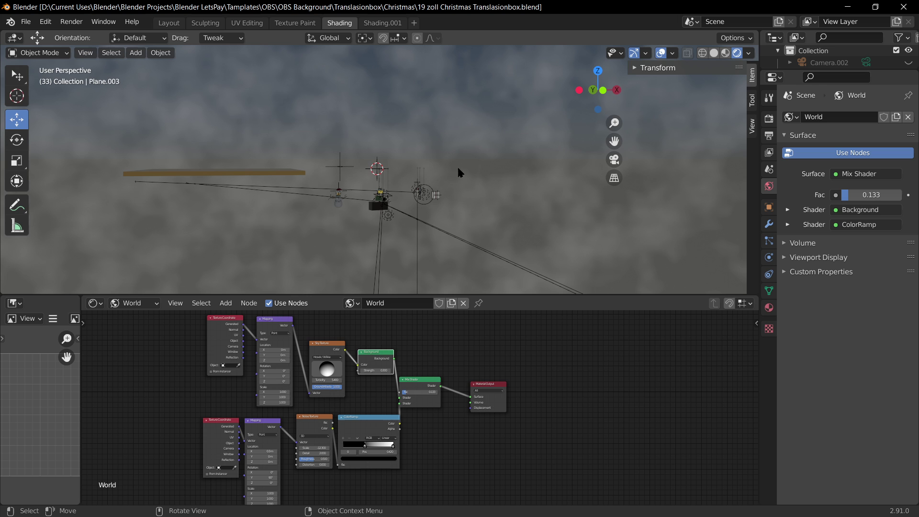
middle_drag(458, 172, 389, 169)
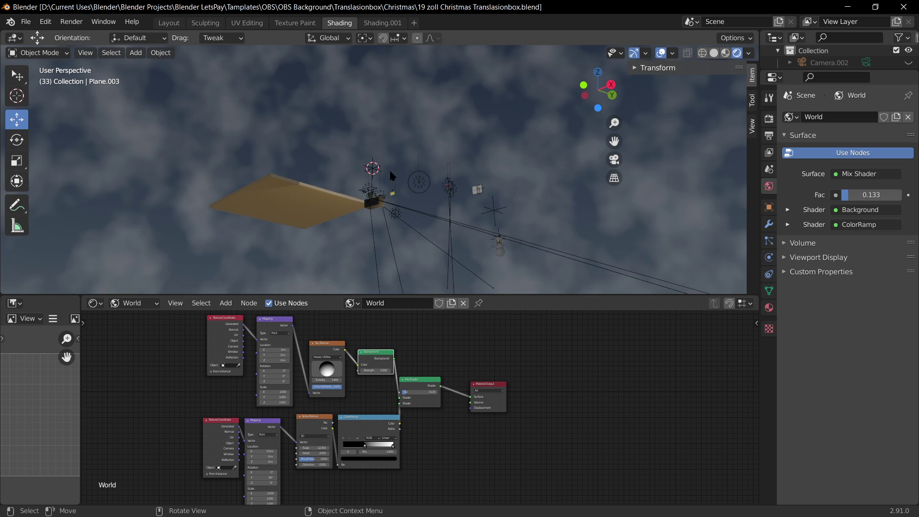
Set the cloud ColorRamp's white stop to position 0.946 and the Noise Texture scale to -9.000.
scroll(506, 461, up, 9)
middle_drag(494, 464, 641, 381)
middle_drag(587, 166, 591, 169)
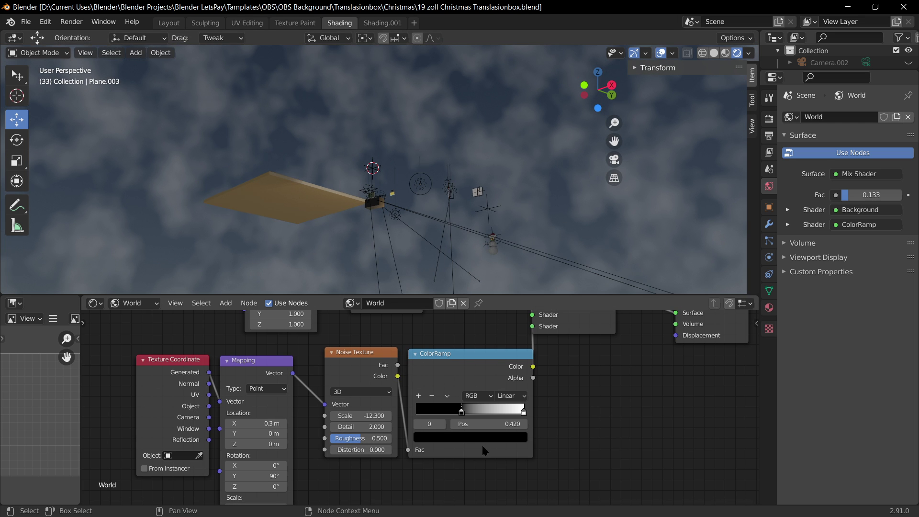
mouse_move(522, 412)
mouse_down()
mouse_move(481, 407)
mouse_move(528, 408)
mouse_move(518, 407)
mouse_up()
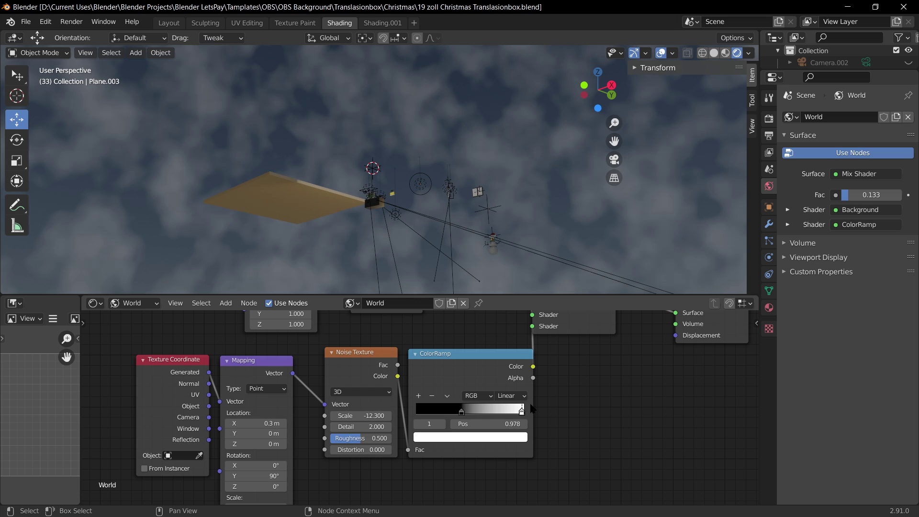
drag(359, 415, 383, 415)
middle_drag(488, 181, 552, 226)
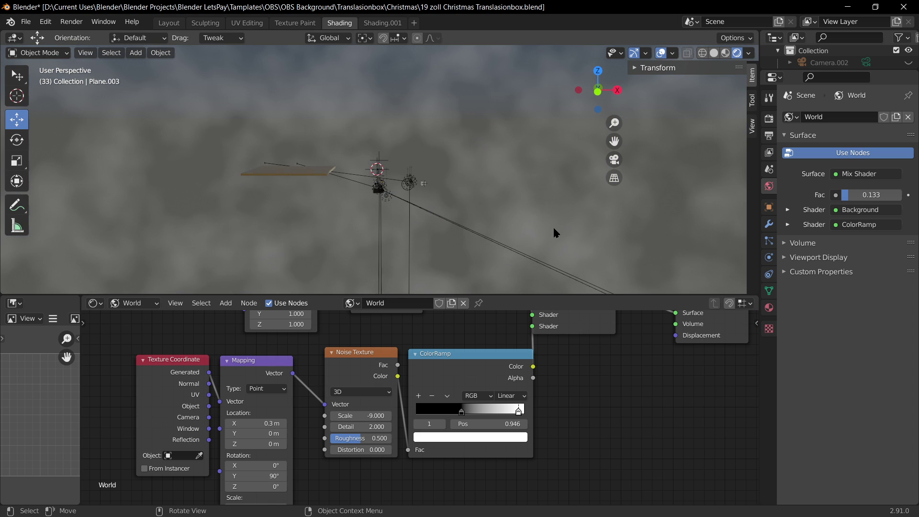
Set the world's Mix Shader factor to 0.030 so the clouds blend more faintly into the sky.
middle_drag(453, 198, 268, 181)
scroll(561, 359, down, 2)
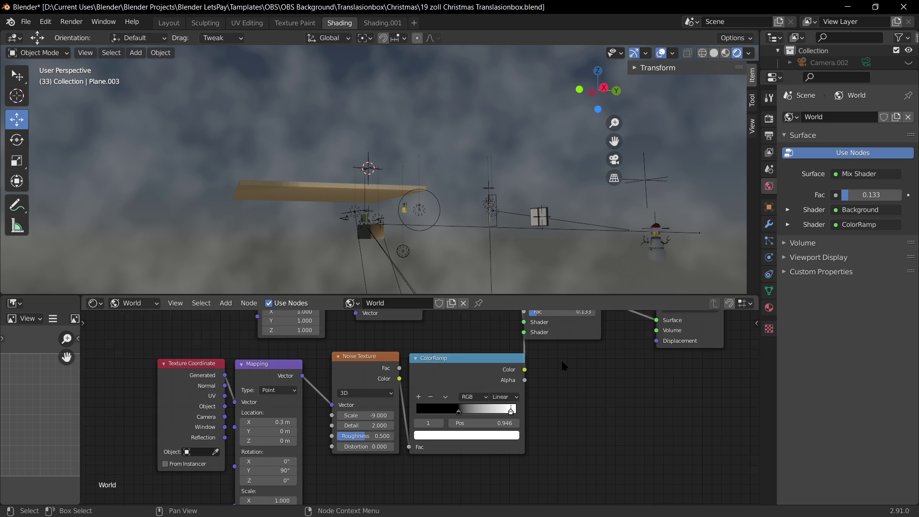
middle_drag(460, 156, 498, 249)
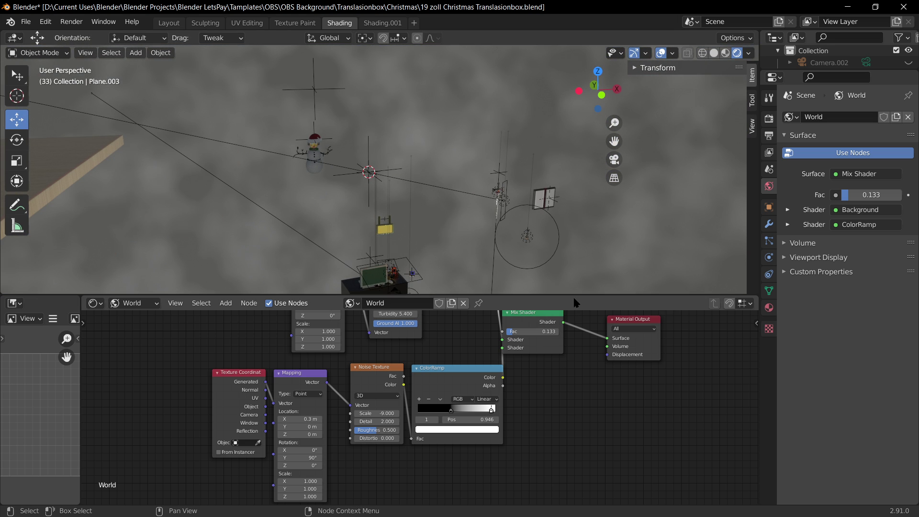
drag(577, 294, 569, 220)
mouse_move(527, 295)
mouse_down()
mouse_move(541, 294)
mouse_move(512, 292)
mouse_up()
middle_drag(445, 117, 451, 73)
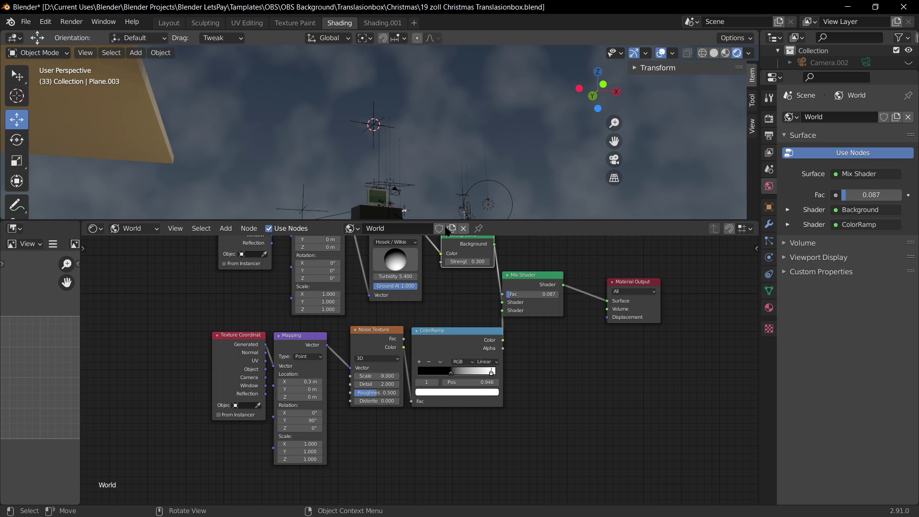
scroll(460, 269, up, 3)
middle_drag(456, 272, 470, 341)
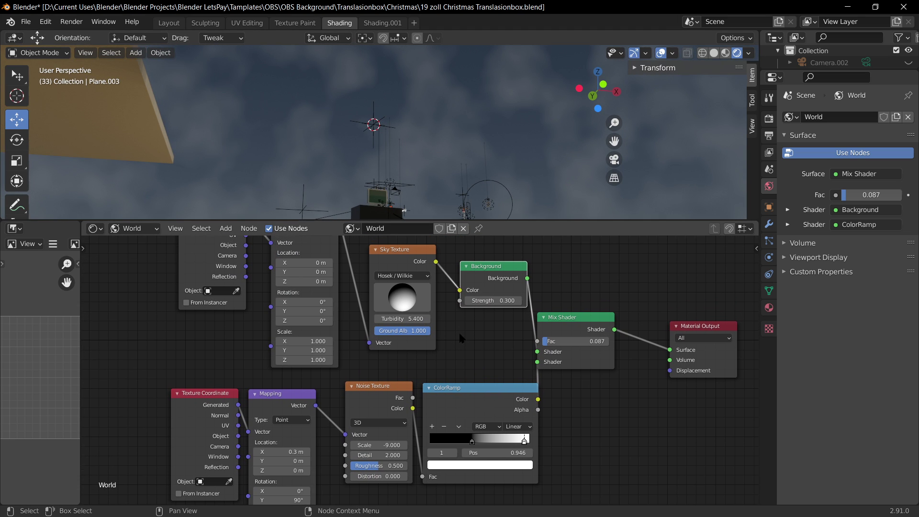
drag(572, 342, 568, 342)
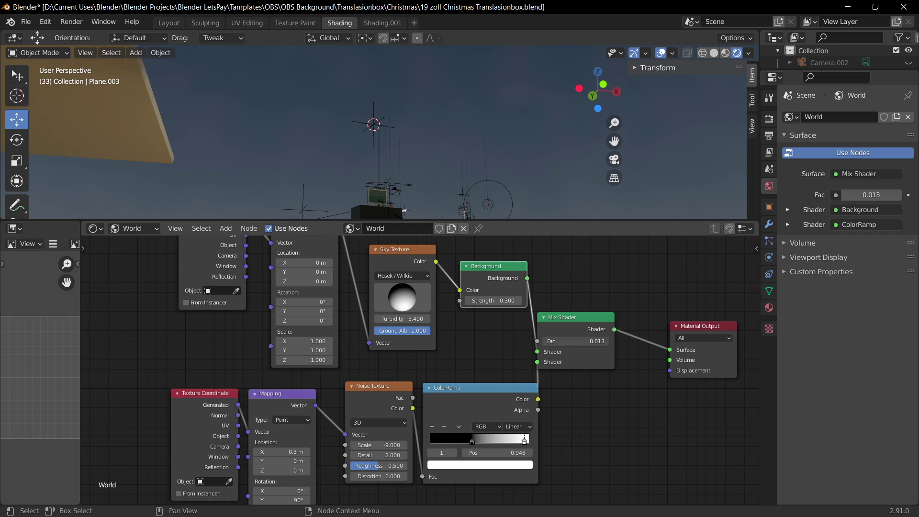
middle_drag(458, 111, 471, 182)
middle_drag(512, 140, 490, 182)
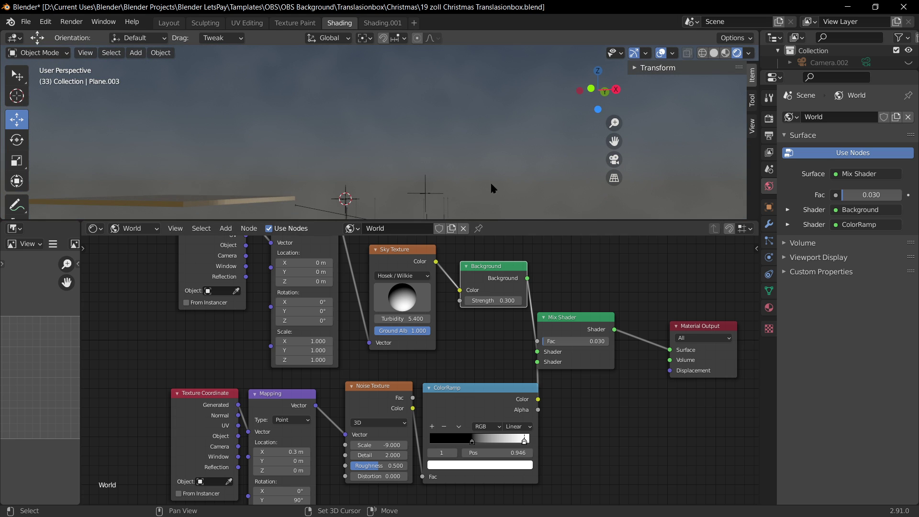
Try raising the Sky Texture's turbidity to 8.600.
drag(543, 221, 540, 154)
scroll(551, 244, down, 4)
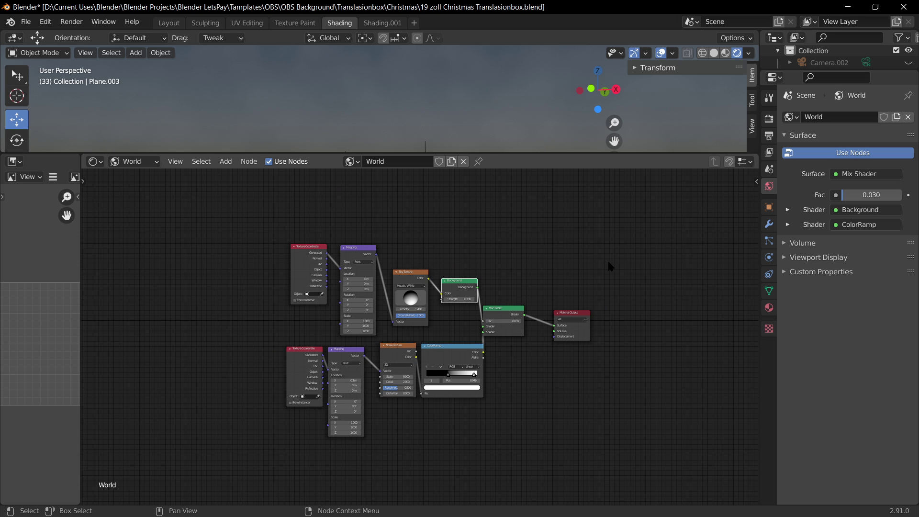
scroll(449, 302, up, 2)
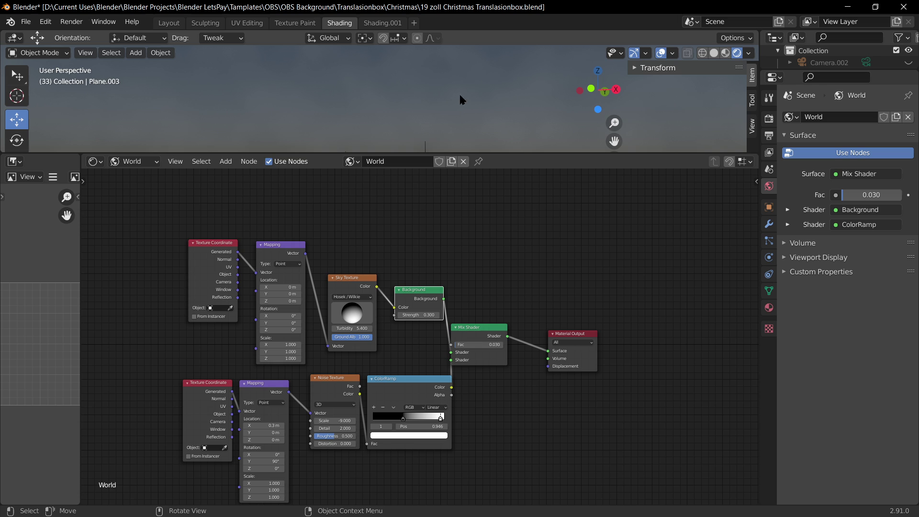
drag(353, 328, 382, 329)
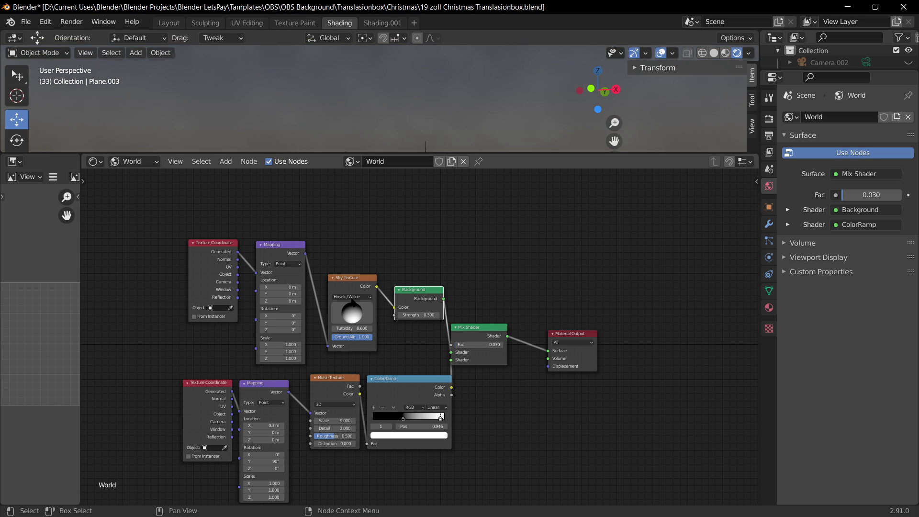
drag(513, 153, 512, 311)
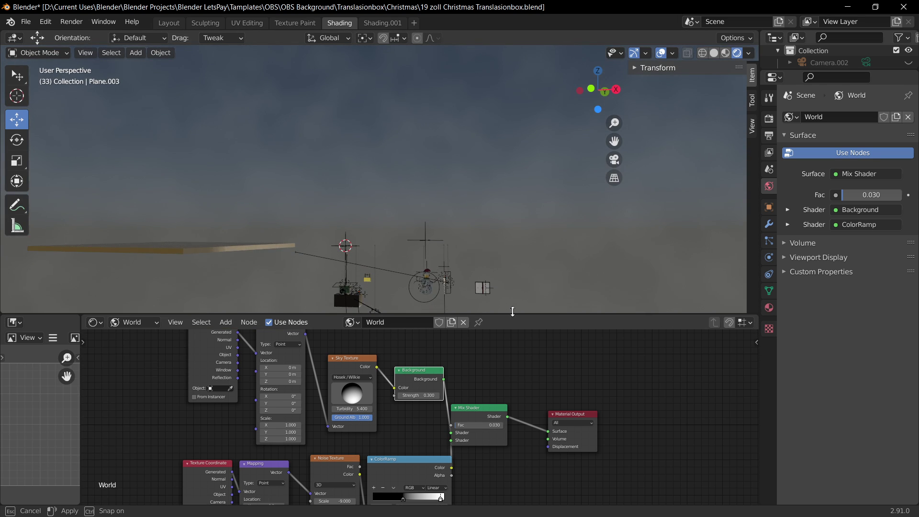
Insert a Hue Saturation Value node between the Sky Texture and the Background node of the world.
scroll(420, 418, up, 2)
key(shift+a)
mouse_move(487, 425)
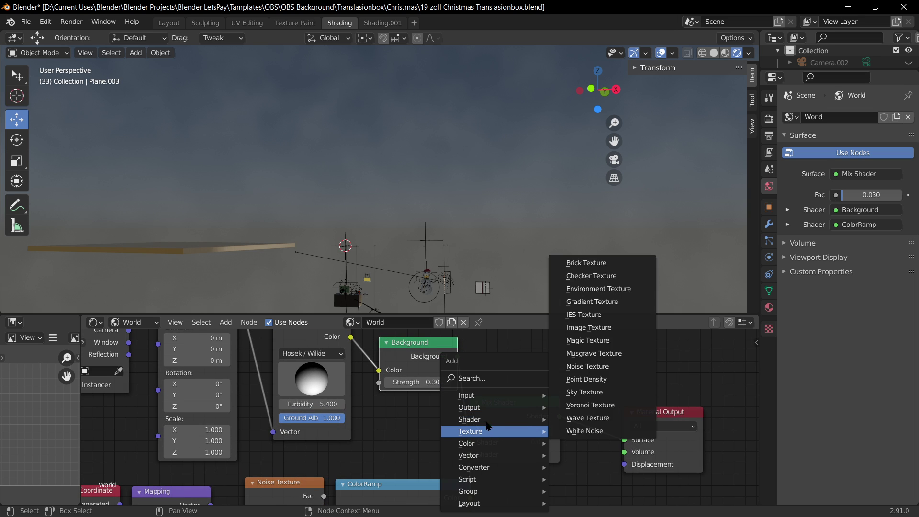
mouse_move(479, 446)
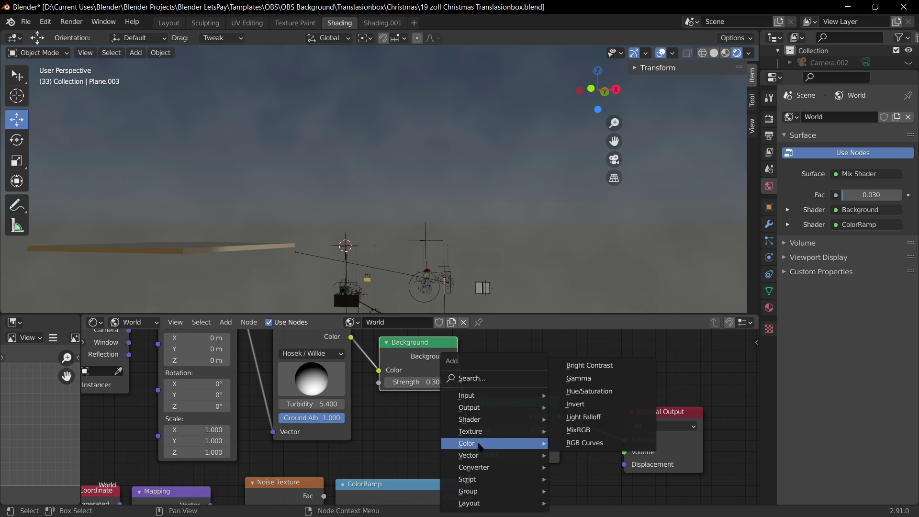
click(602, 395)
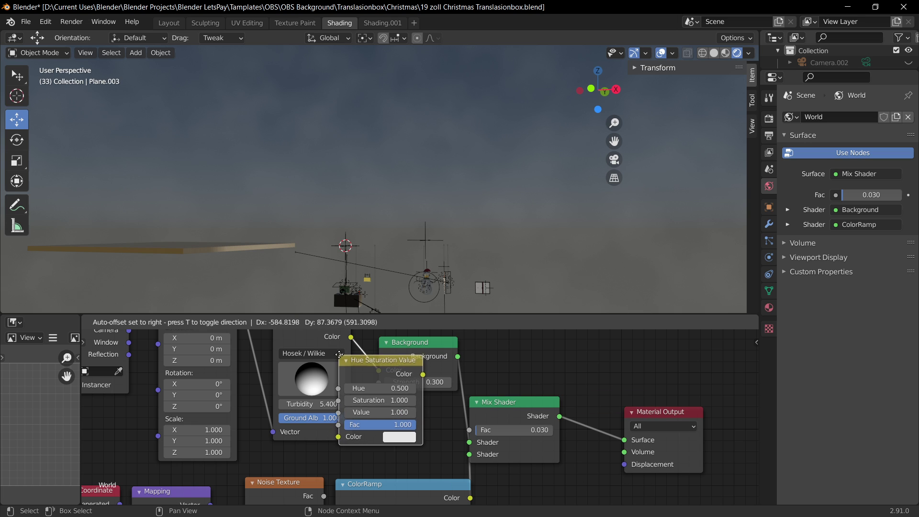
click(527, 356)
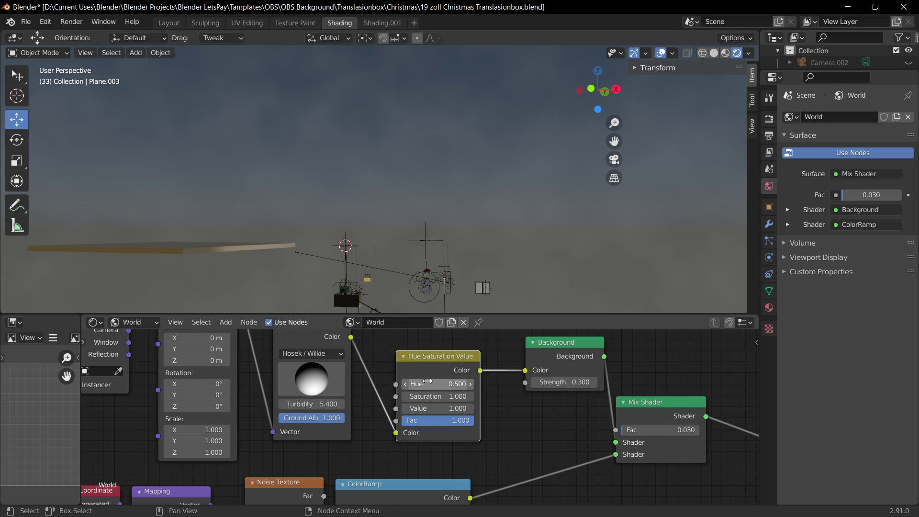
Set the Hue Saturation Value node to hue 0.500 and saturation 0.700, and save the file.
click(470, 384)
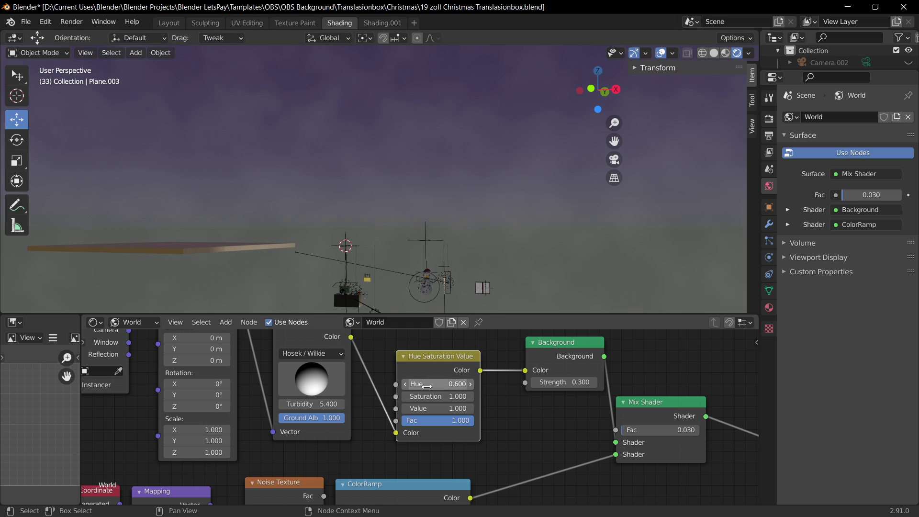
click(404, 385)
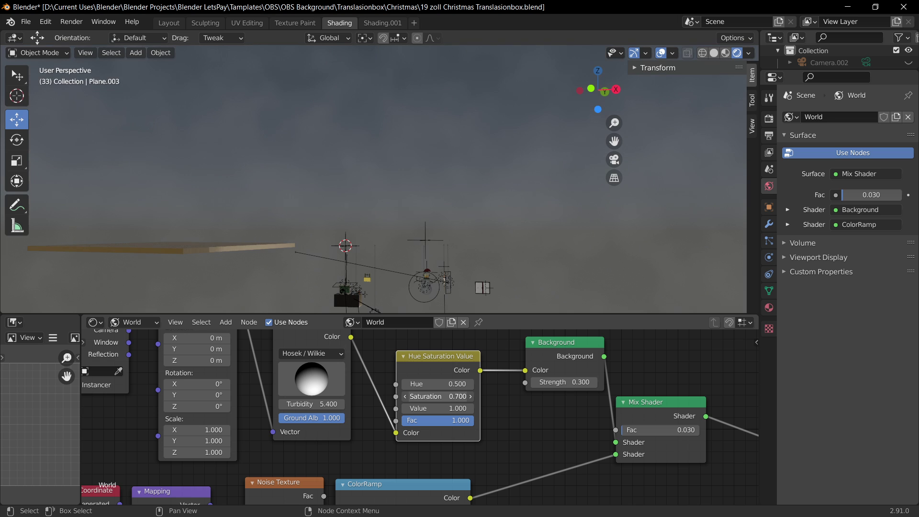
middle_drag(411, 157, 436, 273)
key(ctrl+s)
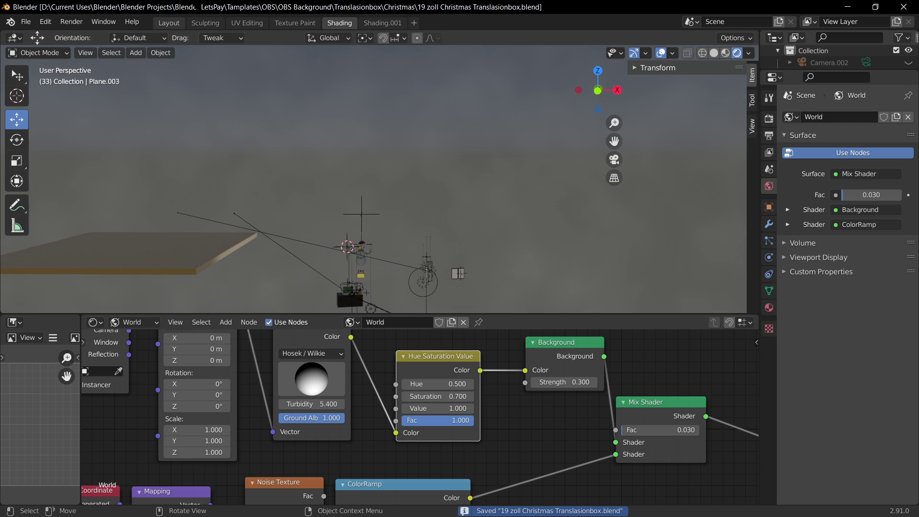
Switch to the Layout workspace to view the whole Christmas scene under the adjusted sky.
click(172, 22)
middle_drag(516, 221, 500, 262)
scroll(500, 261, down, 14)
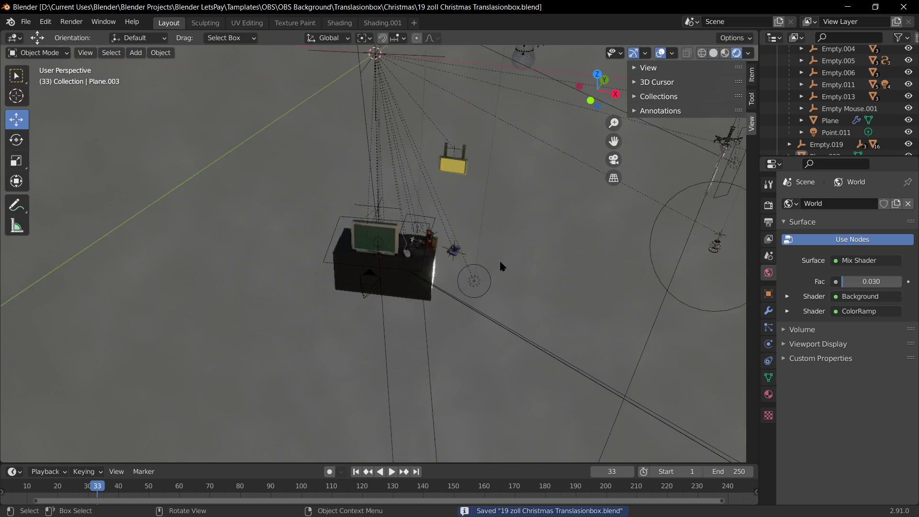
middle_drag(382, 227, 527, 167)
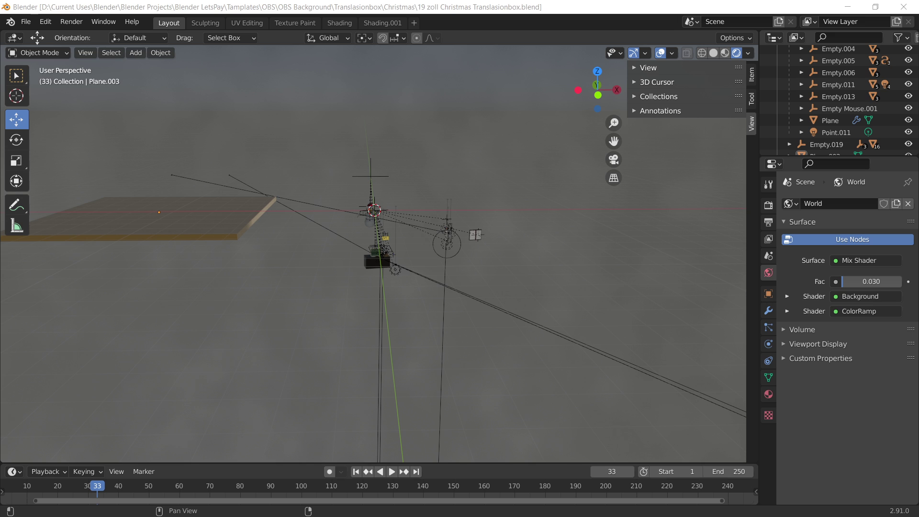
Paste the copied mountain landscape object into the scene and lower it about 0.13 m along Z.
click(572, 231)
key(ctrl+v)
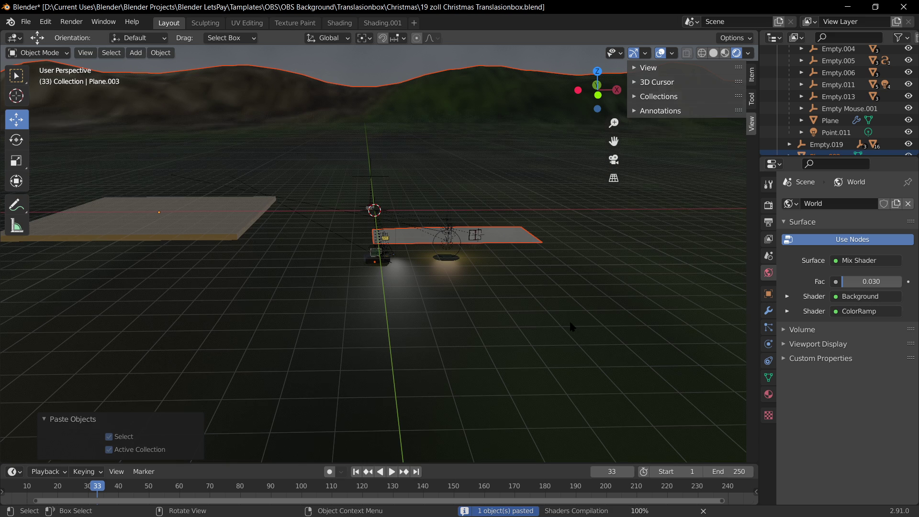
middle_drag(520, 336, 521, 309)
key(g)
key(z)
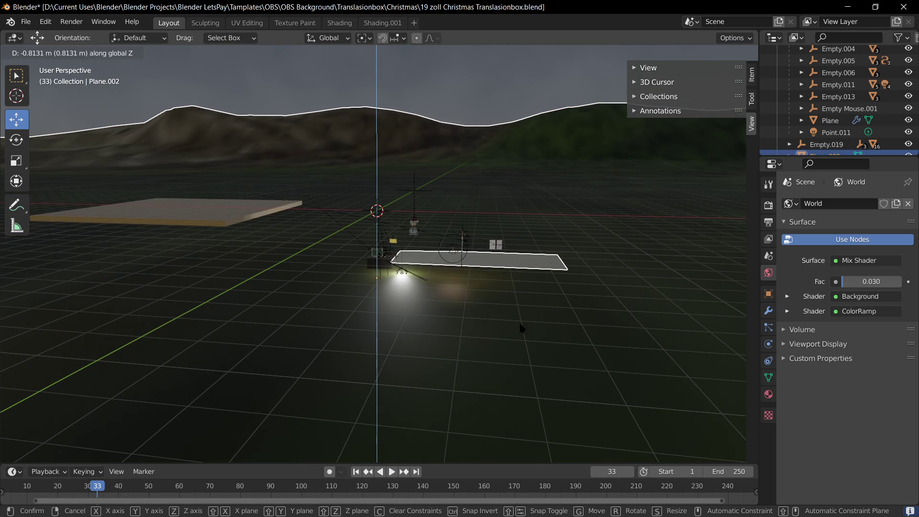
click(542, 345)
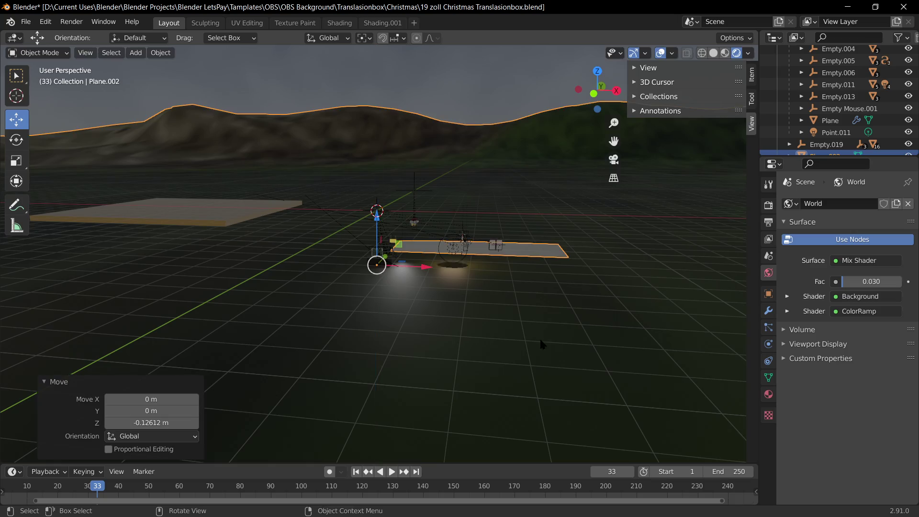
Delete the pasted mountain landscape object from the scene and save the file.
middle_drag(539, 306, 488, 268)
scroll(488, 275, up, 9)
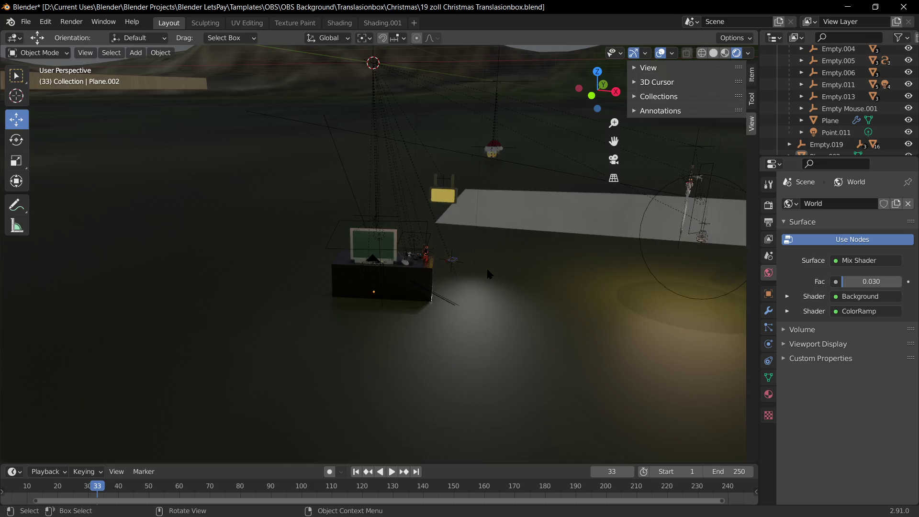
scroll(487, 275, down, 10)
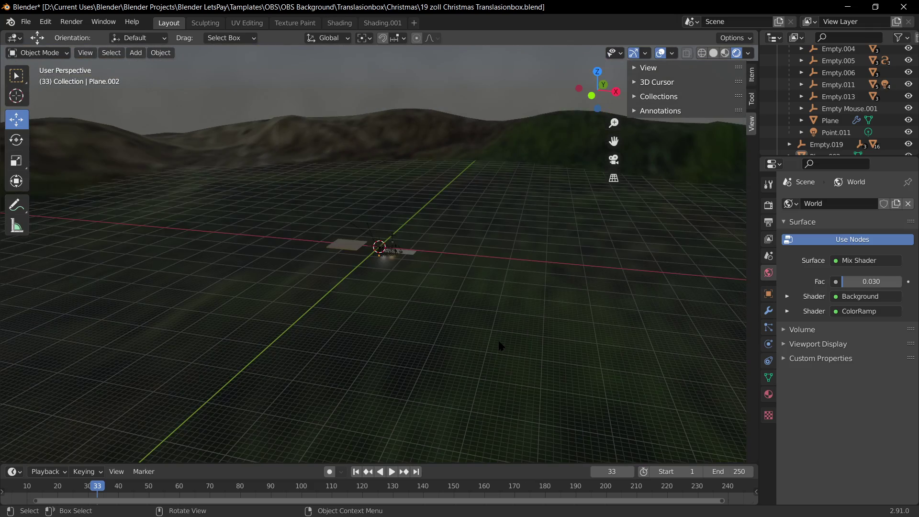
middle_drag(601, 343, 581, 329)
click(498, 356)
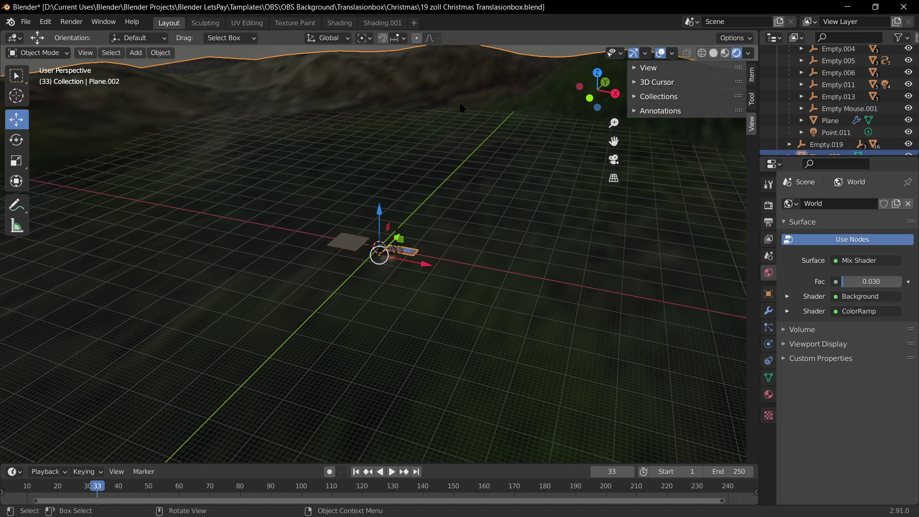
scroll(480, 157, down, 1)
scroll(517, 383, down, 1)
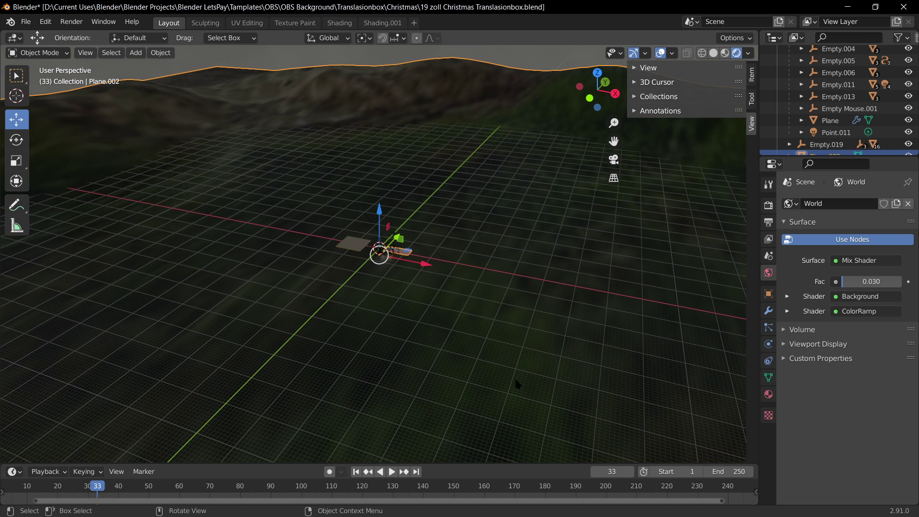
key(x)
key(x)
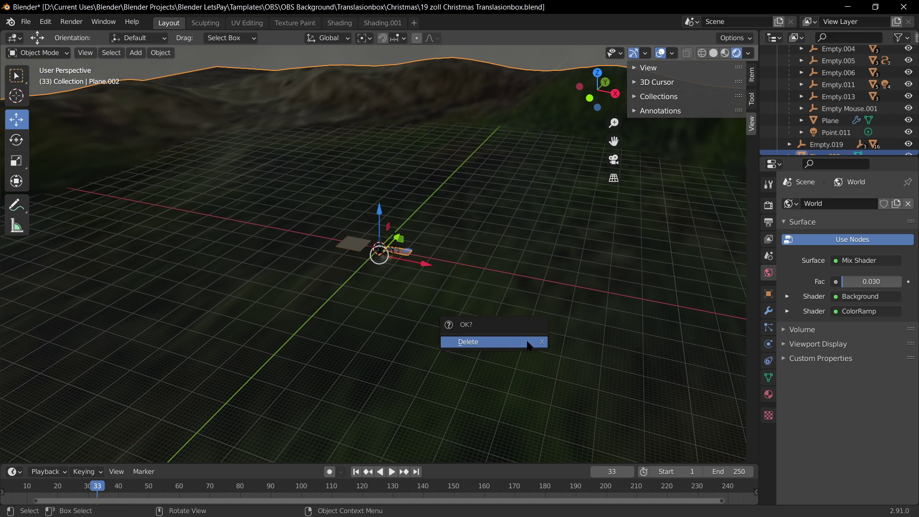
click(527, 343)
key(shift+a)
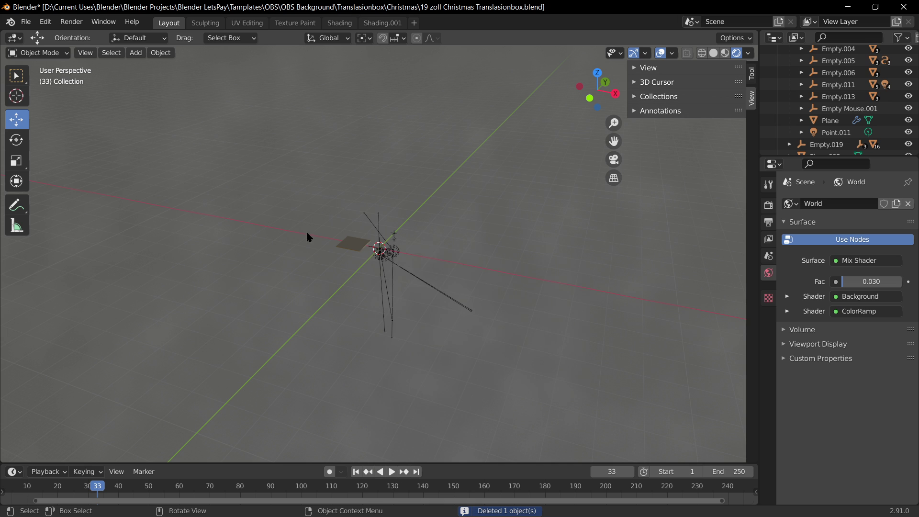
scroll(402, 258, up, 6)
middle_drag(472, 249, 520, 225)
key(ctrl+s)
Scale down the existing wooden floor plane and lower it about 1.14 m along Z.
click(293, 246)
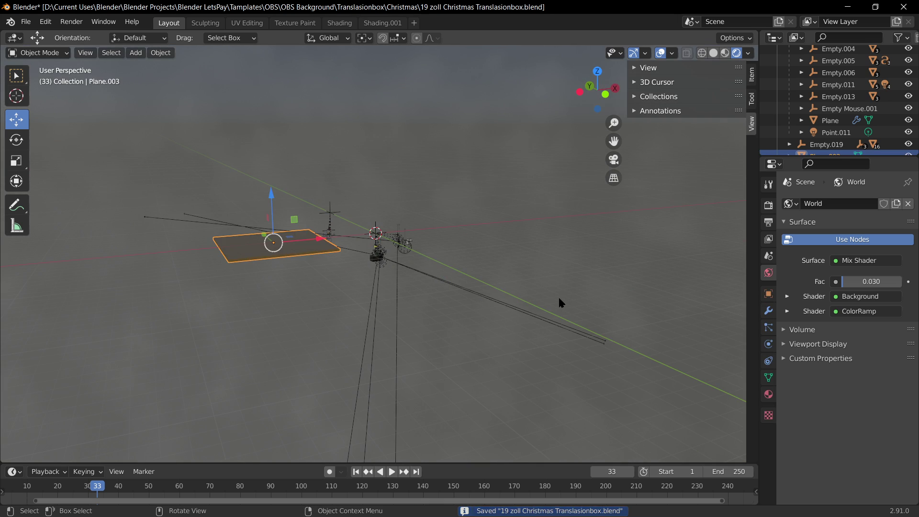
key(s)
click(360, 264)
key(g)
key(z)
click(360, 275)
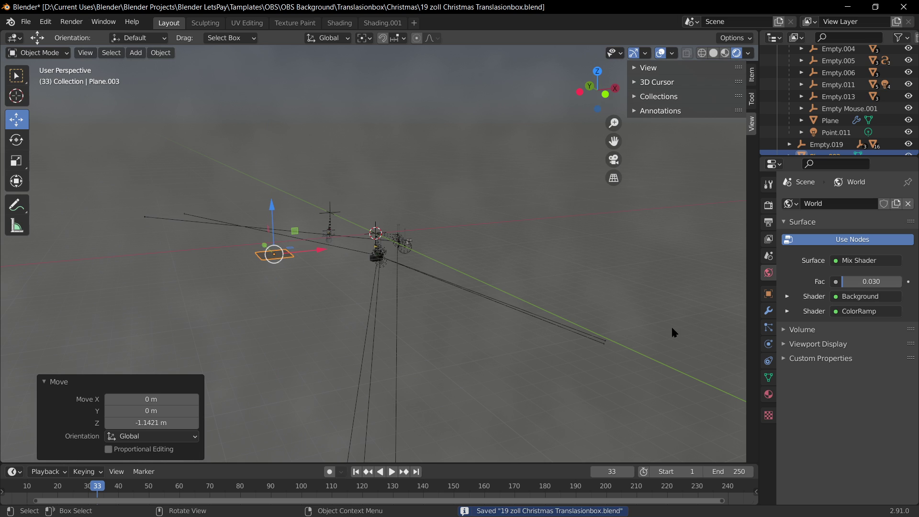
Add a new mesh plane at the world origin and scale it up into a large ground surface.
middle_drag(672, 332, 639, 332)
key(shift+a)
mouse_move(637, 275)
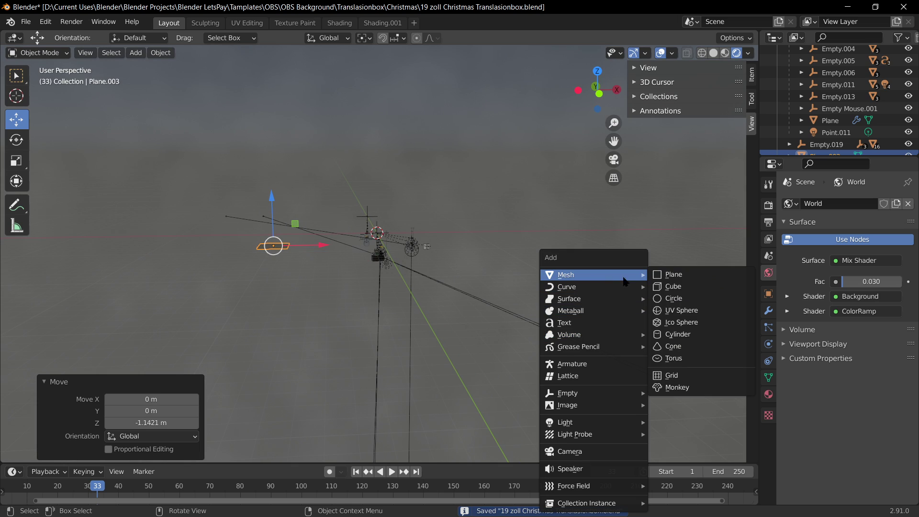
click(691, 275)
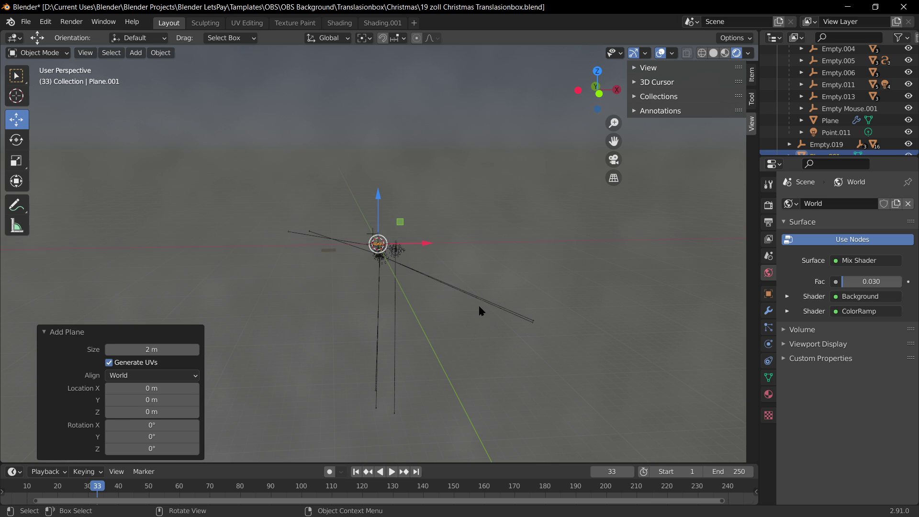
key(s)
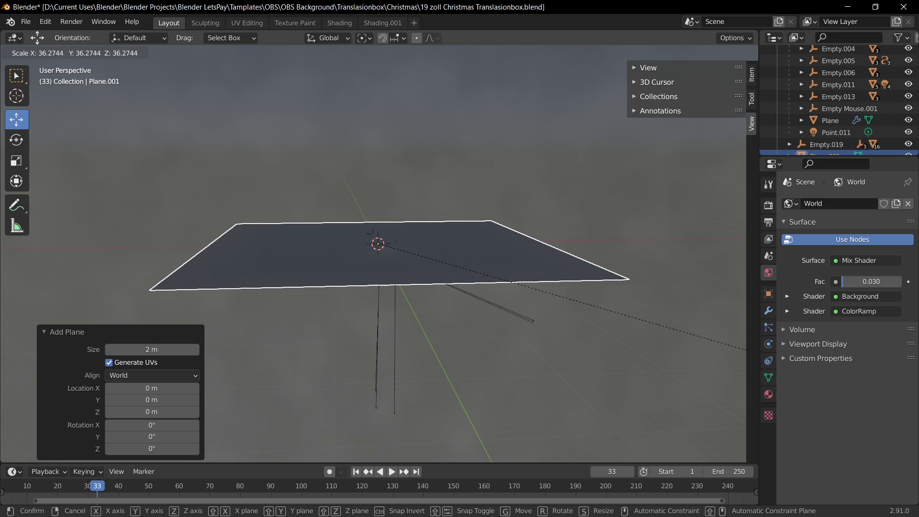
click(460, 56)
key(Tab)
middle_drag(502, 250, 488, 271)
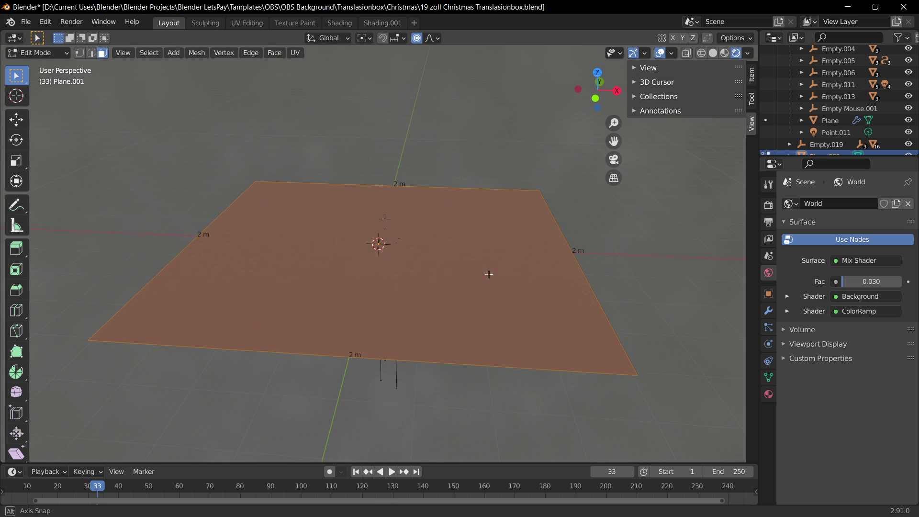
middle_drag(480, 329, 503, 309)
key(Tab)
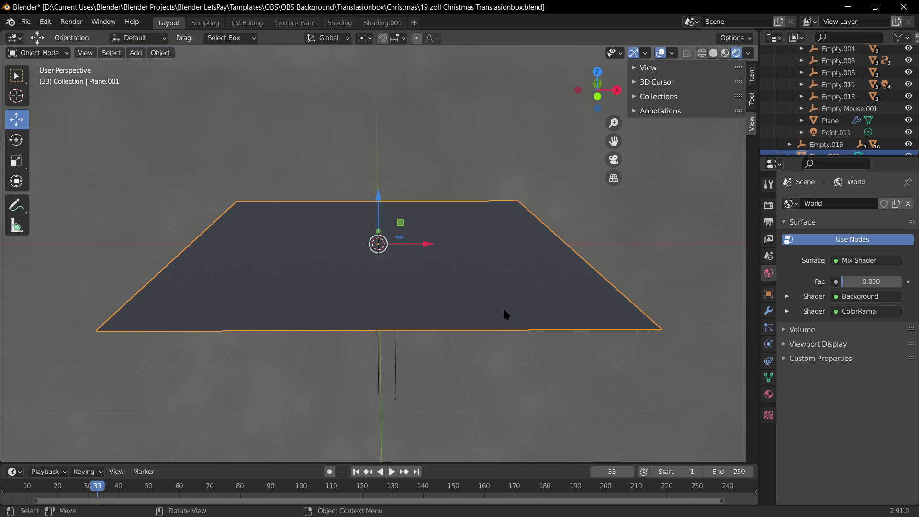
Lower the large ground plane about 3.08 m along Z so it sits beneath the scene objects.
key(g)
key(z)
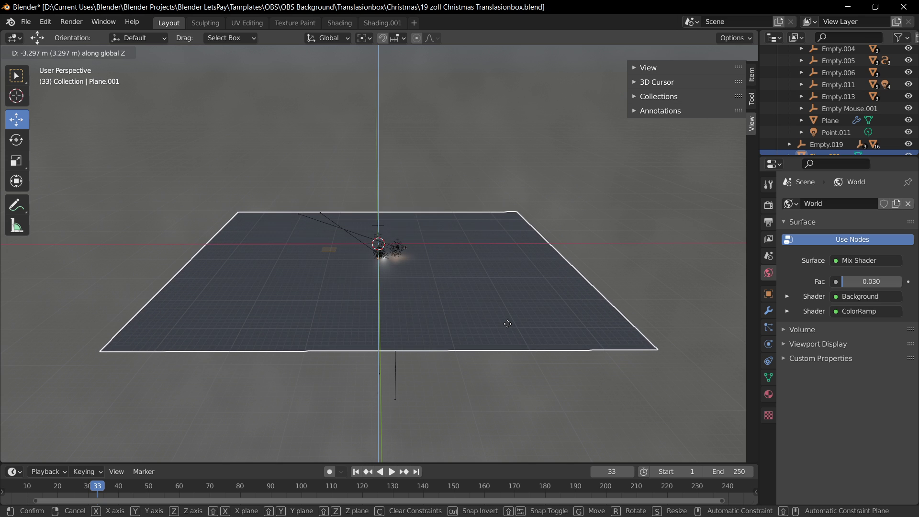
click(514, 331)
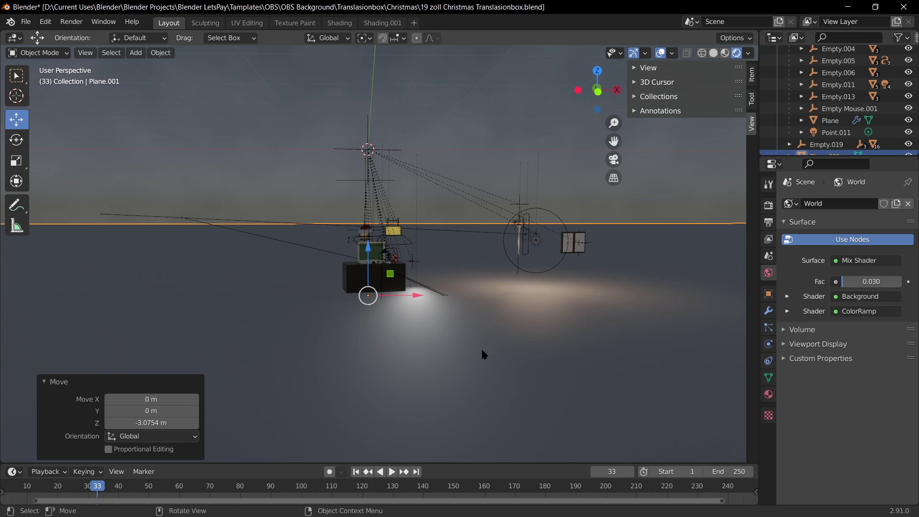
mouse_move(482, 349)
middle_down()
mouse_move(498, 324)
mouse_move(494, 344)
middle_up()
Enlarge the ground plane uniformly by about 1.73 and then by about 1.40.
key(s)
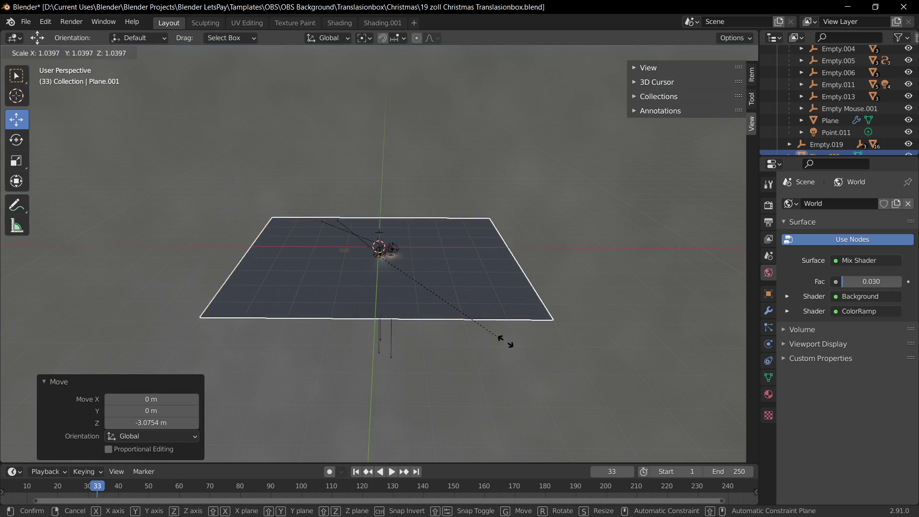
click(546, 307)
middle_drag(546, 306, 486, 289)
scroll(537, 349, up, 2)
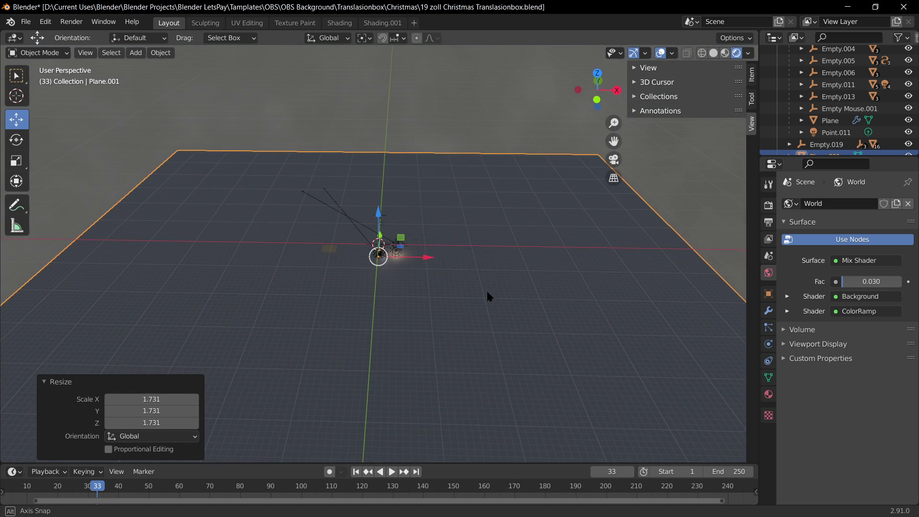
scroll(493, 301, down, 3)
key(s)
click(542, 333)
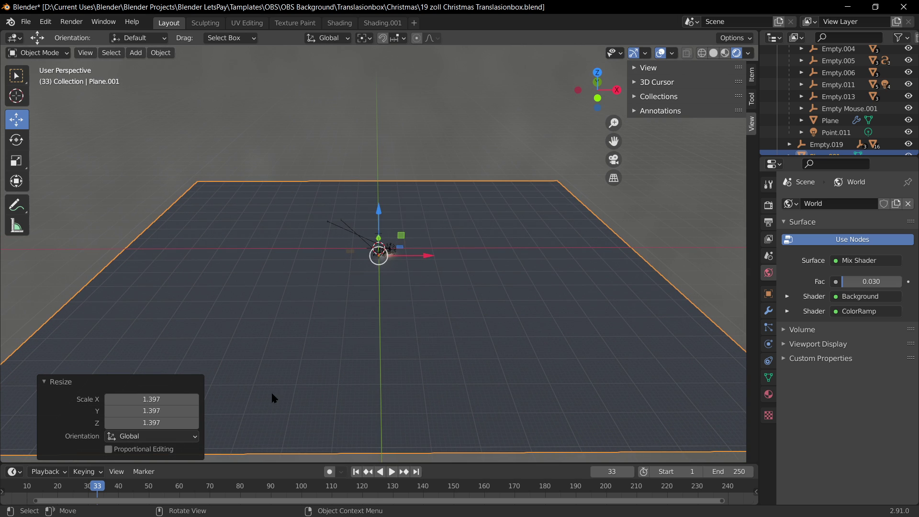
key(Tab)
key(Tab)
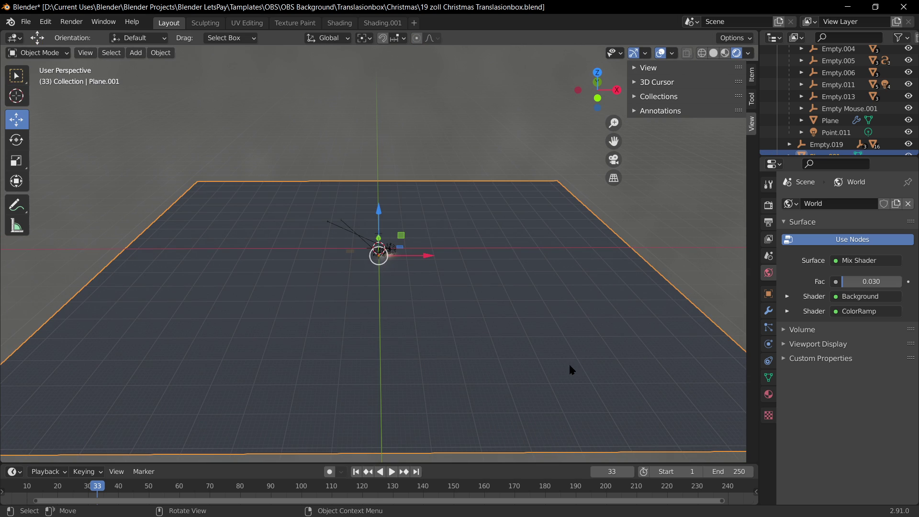
Create a new material for the ground plane.
click(768, 395)
click(851, 290)
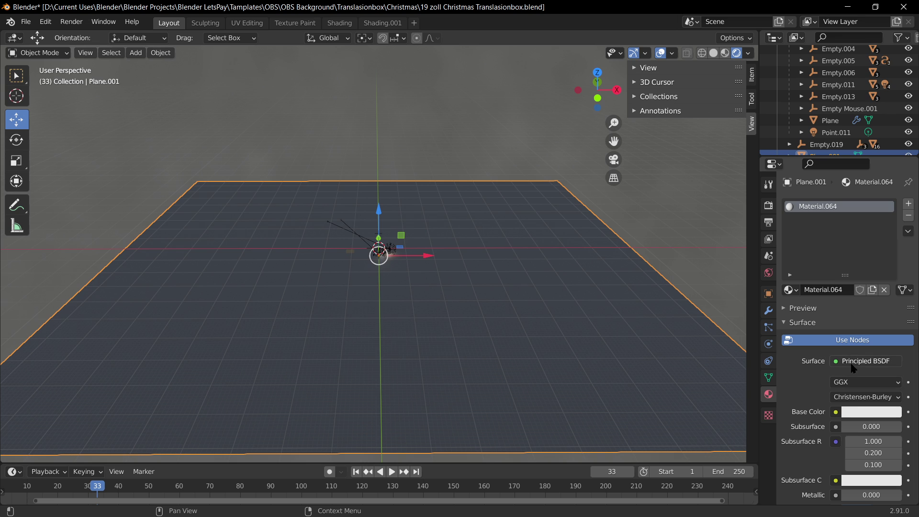
key(Tab)
key(Tab)
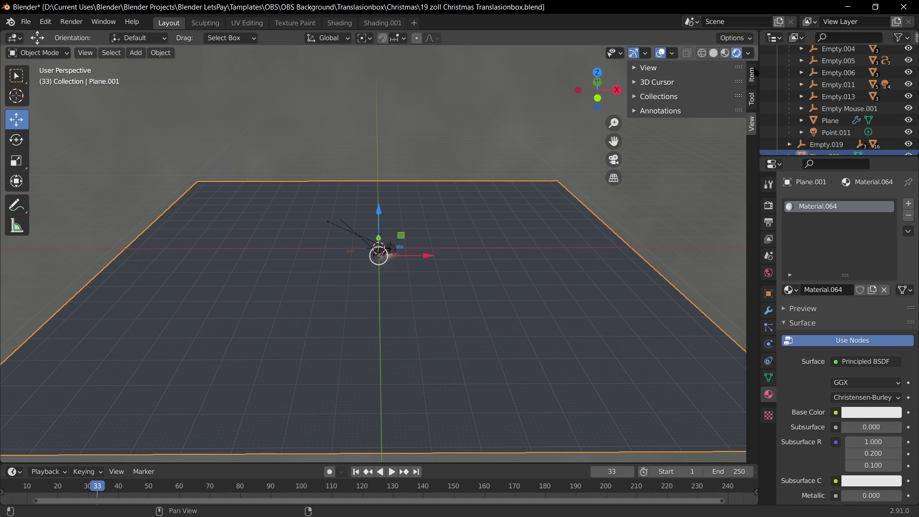
scroll(518, 277, down, 4)
middle_drag(492, 300, 503, 342)
click(501, 344)
Try a golden-yellow base color (H 0.119, S 0.870, V 0.906) on the ground material.
click(861, 412)
click(813, 312)
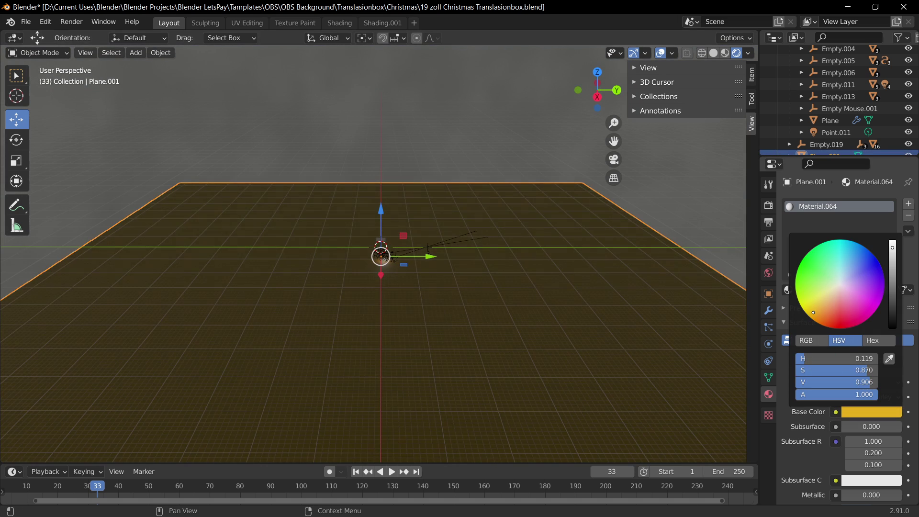
key(ctrl+z)
middle_drag(413, 302, 470, 305)
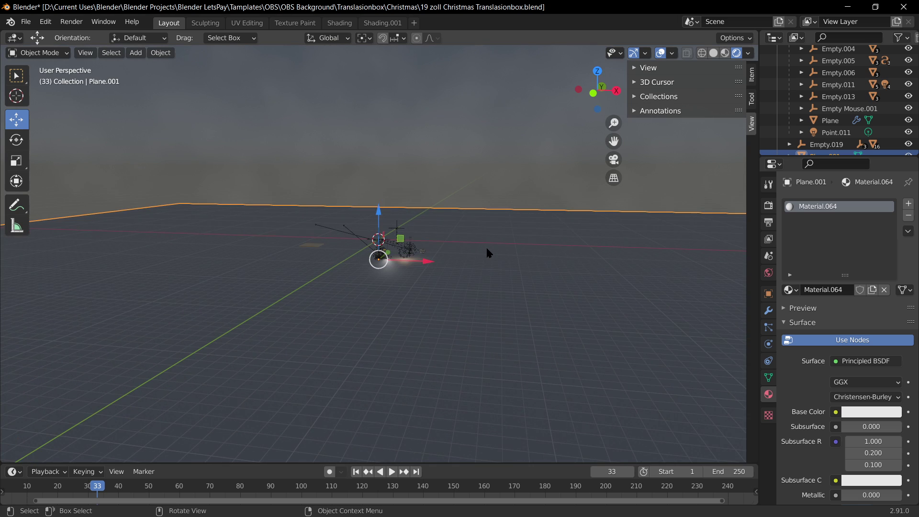
Examine the ground material's settings, including the available shadow modes.
click(765, 274)
middle_drag(584, 242, 620, 345)
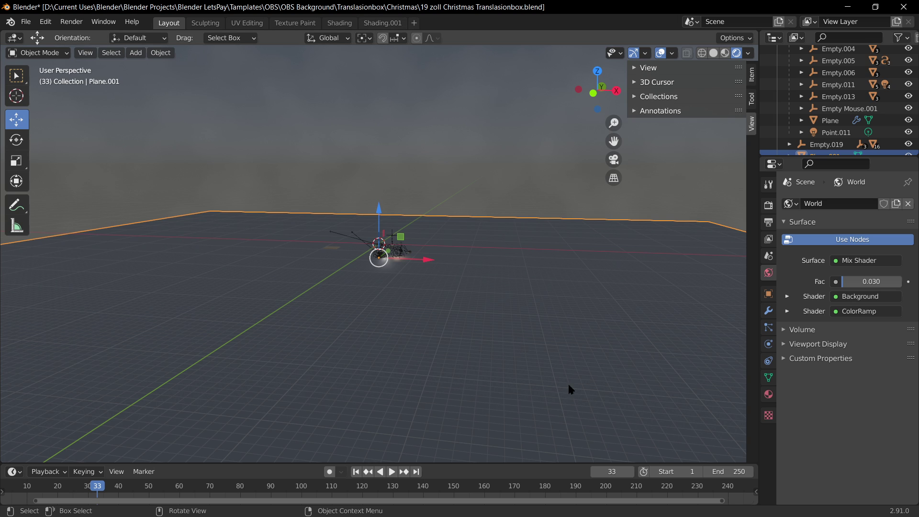
click(768, 394)
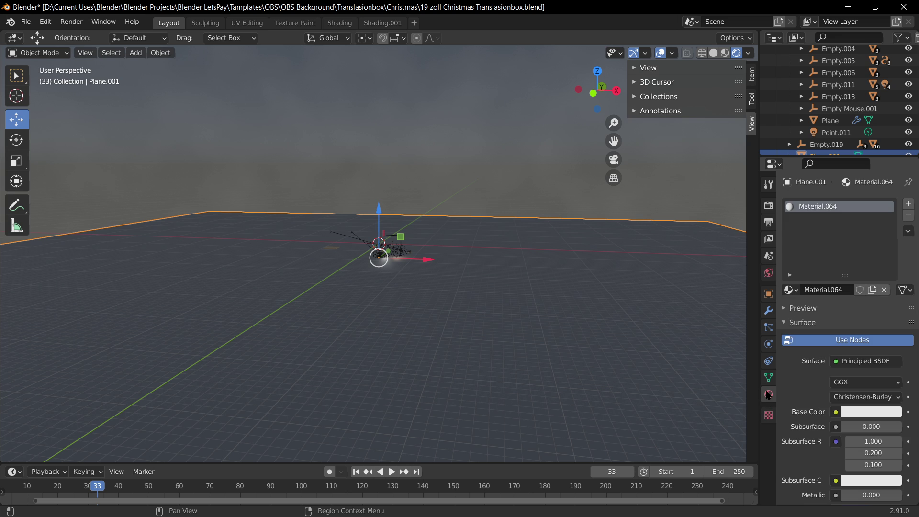
scroll(832, 402, down, 20)
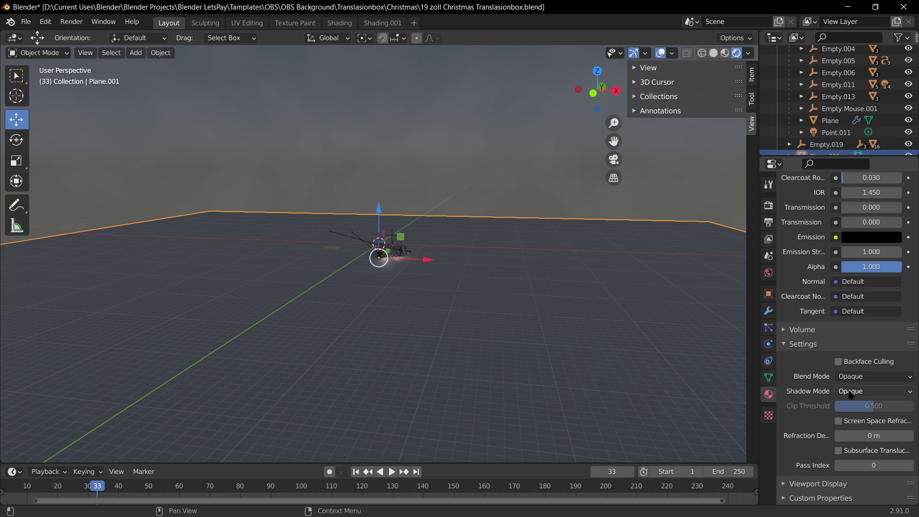
click(868, 389)
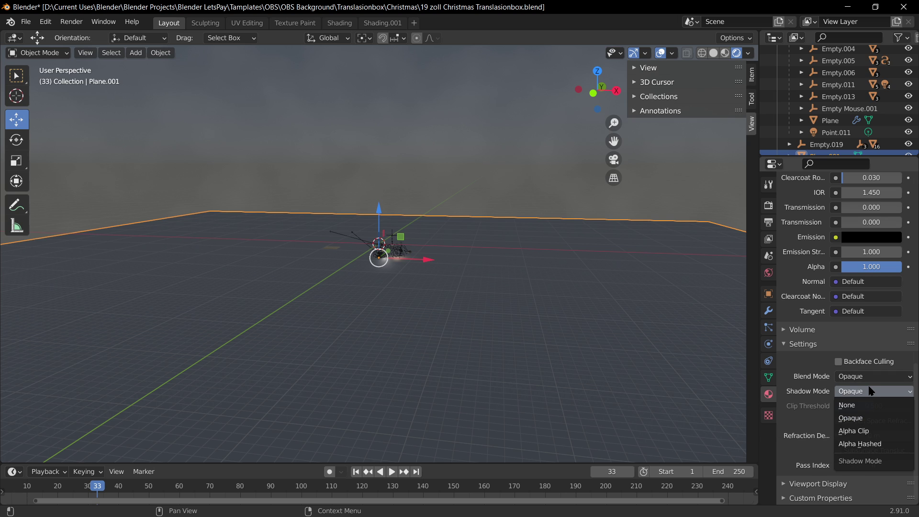
middle_drag(489, 311, 552, 339)
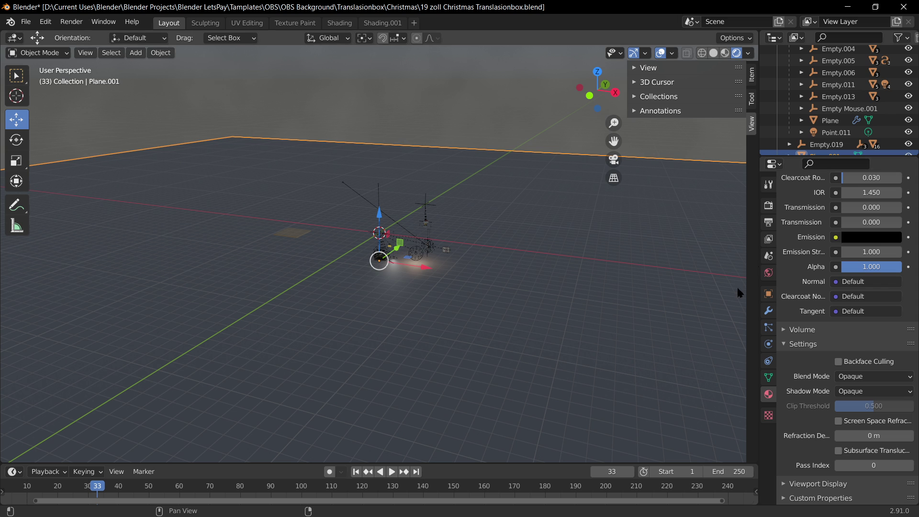
middle_drag(743, 287, 772, 401)
Set the ground material's roughness to about 0.681 and inspect the surface from several angles.
scroll(842, 402, up, 15)
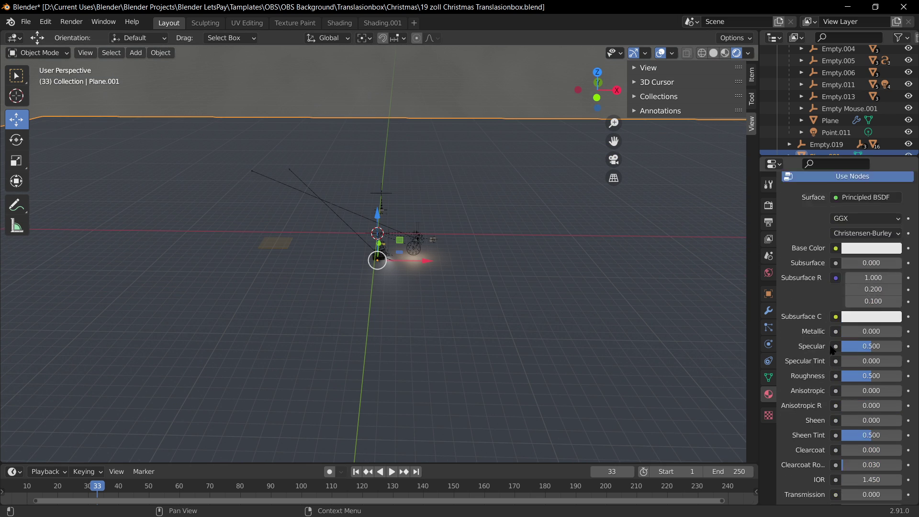
drag(870, 414, 892, 414)
middle_drag(624, 337, 459, 298)
middle_drag(369, 320, 532, 328)
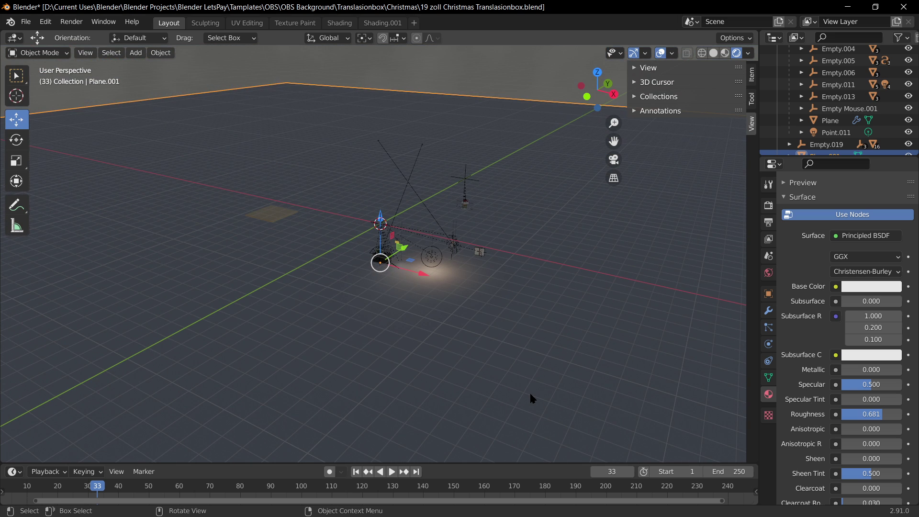
scroll(527, 318, down, 3)
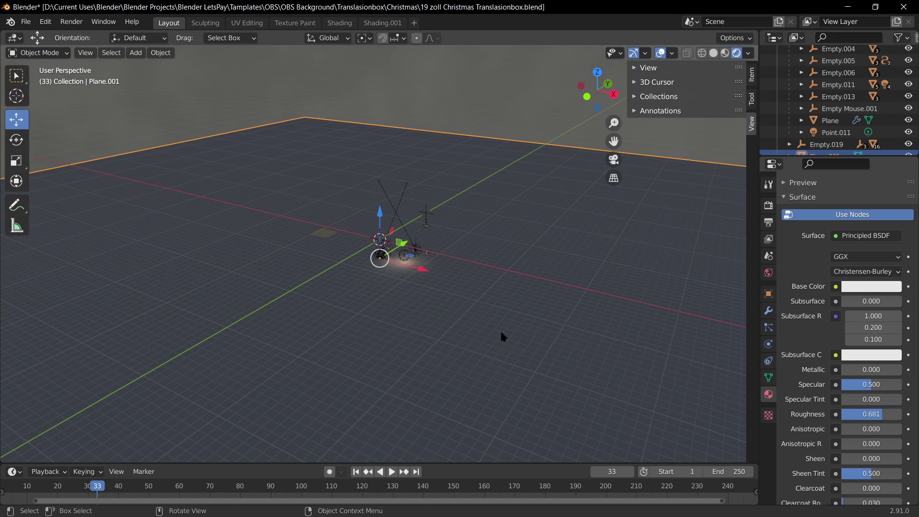
middle_drag(477, 246, 622, 206)
middle_drag(717, 330, 550, 249)
Try an Emission surface shader with strength 0.200 on the ground material and check it through the scene camera.
click(867, 236)
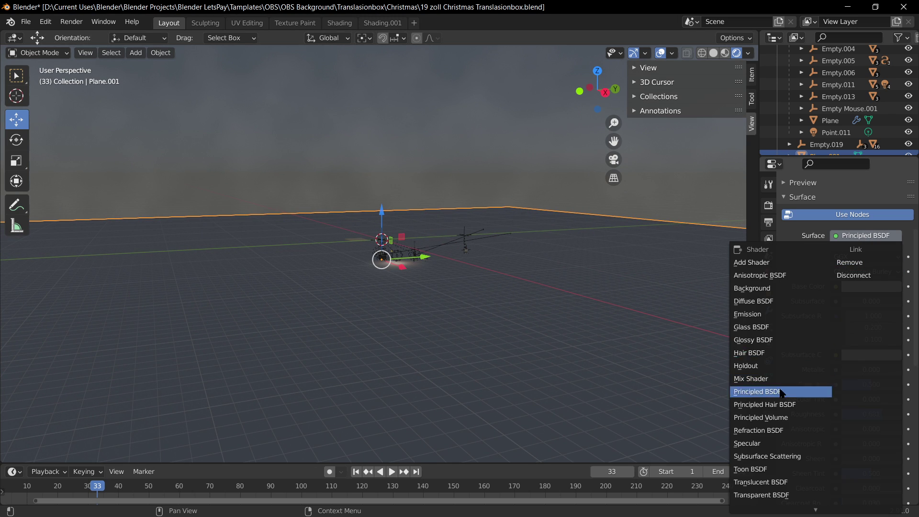
click(766, 314)
middle_drag(531, 292, 571, 316)
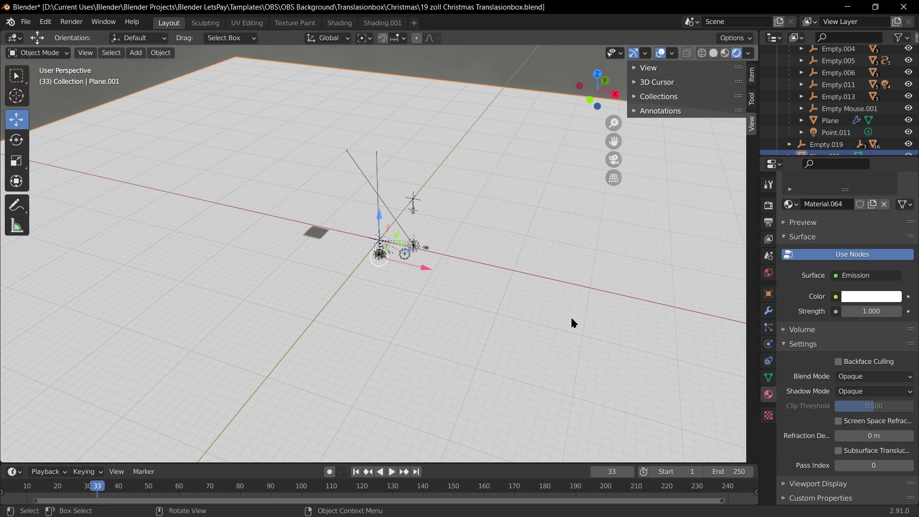
drag(878, 312, 846, 312)
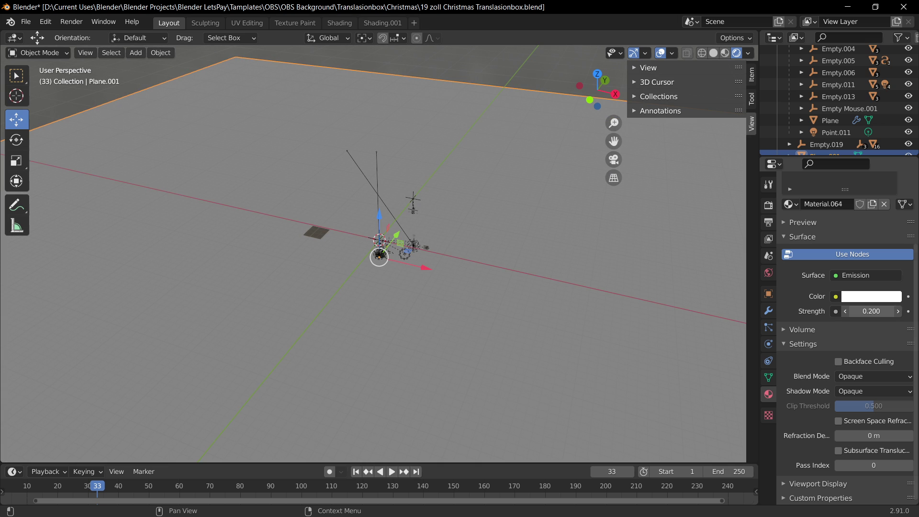
middle_drag(526, 306, 497, 274)
middle_drag(515, 324, 549, 295)
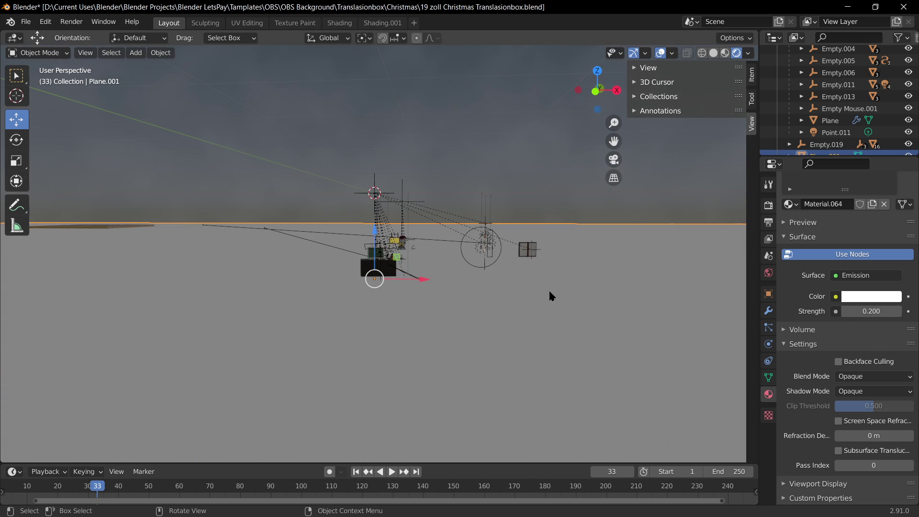
key(KP_0)
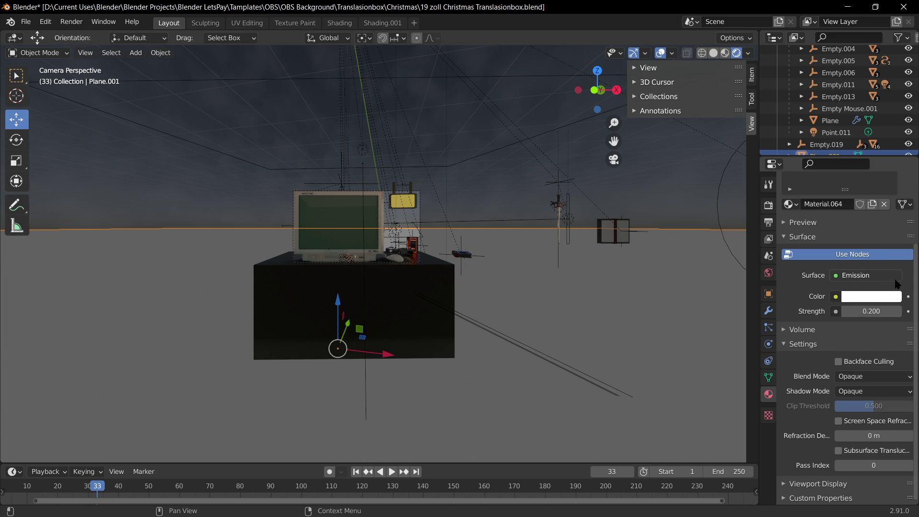
click(509, 172)
middle_drag(507, 258, 479, 269)
scroll(479, 270, down, 6)
scroll(388, 229, down, 4)
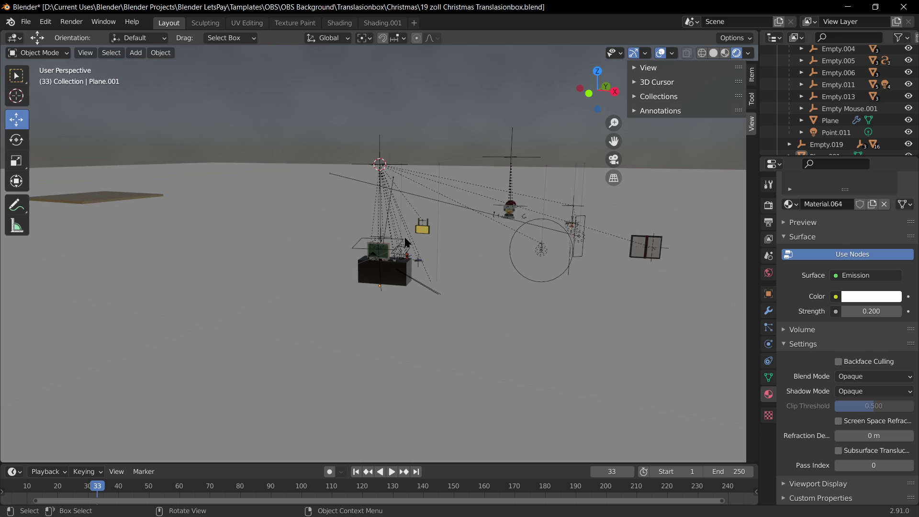
Undo the emission strength change and the switch to the Emission shader on the ground material.
click(431, 154)
key(ctrl+z)
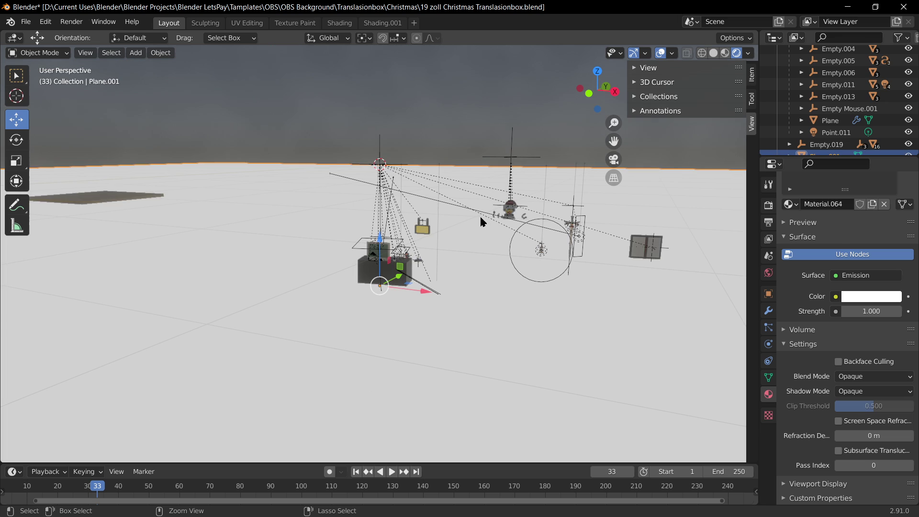
key(ctrl+z)
Set the ground material's roughness to about 0.626.
scroll(479, 306, down, 3)
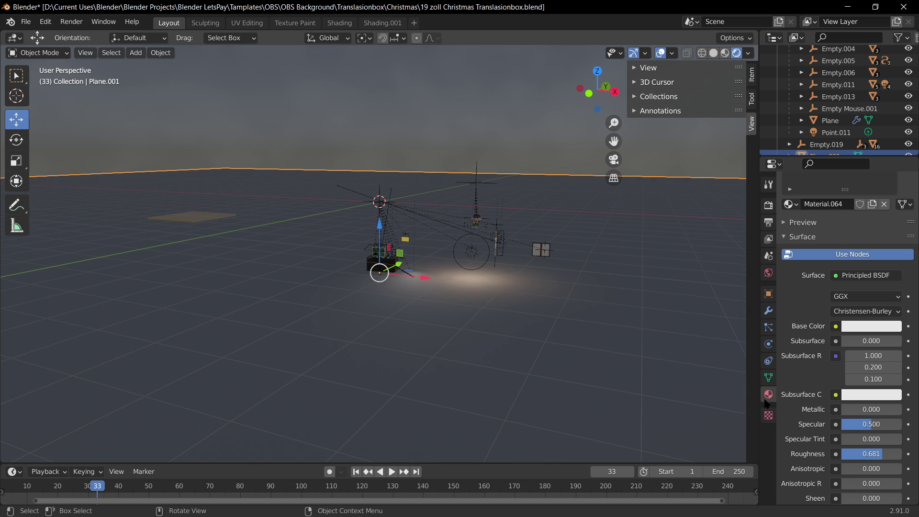
mouse_move(882, 453)
mouse_down()
mouse_move(841, 454)
mouse_move(901, 453)
mouse_move(870, 454)
mouse_move(878, 454)
mouse_up()
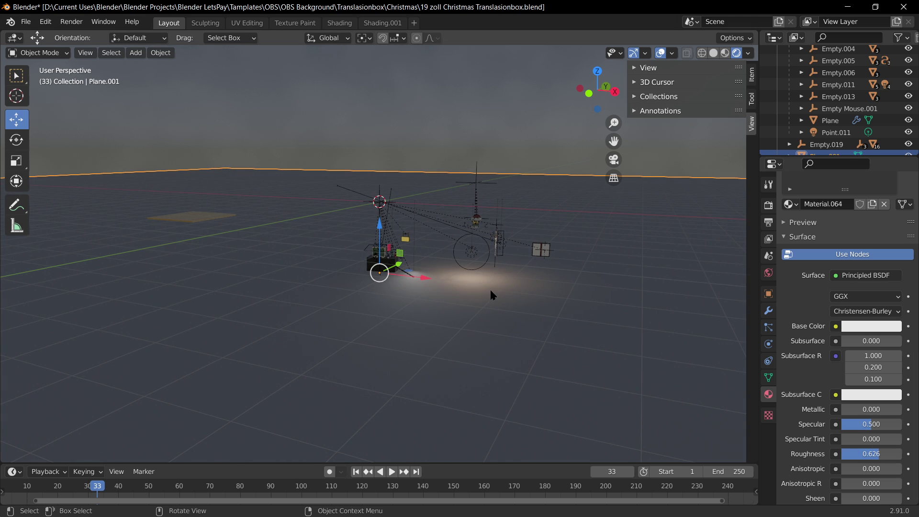
middle_drag(491, 293, 504, 326)
scroll(505, 326, down, 13)
scroll(463, 291, up, 4)
middle_drag(463, 293, 454, 227)
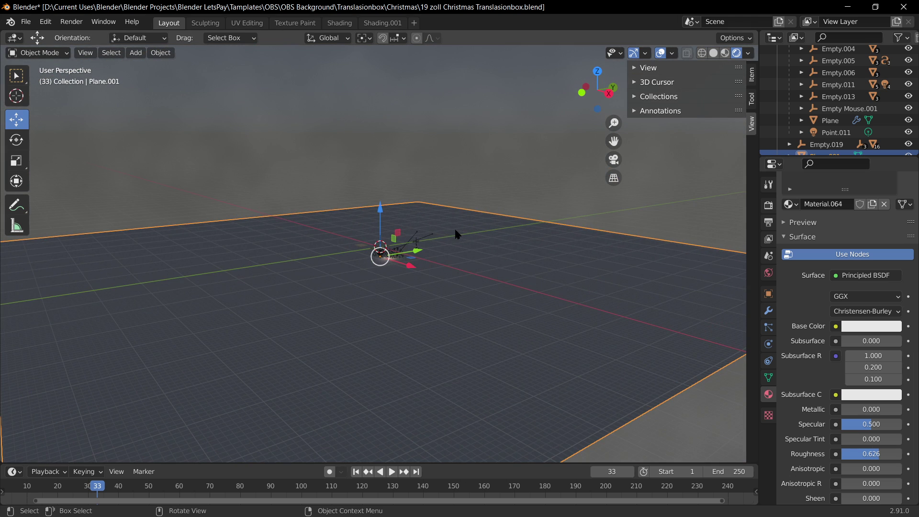
Add a Sun light at the world origin and raise it about 47.55 m along Z.
key(shift+a)
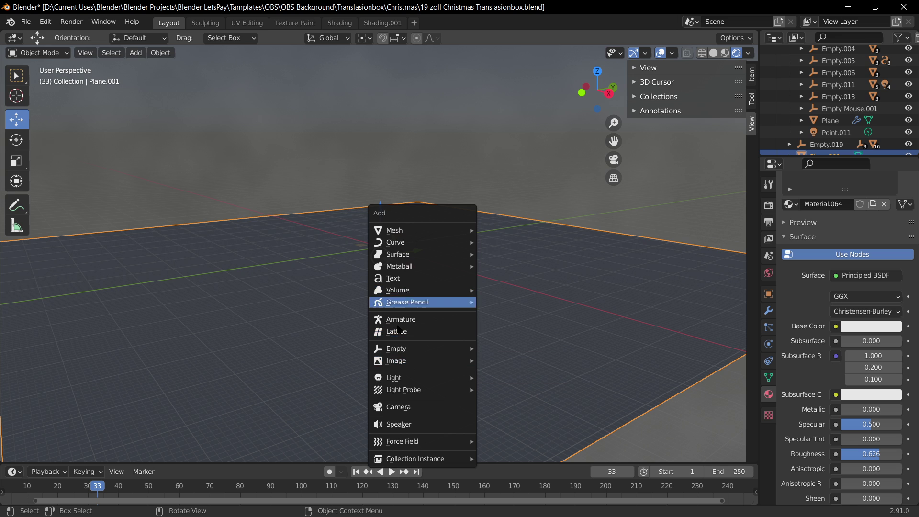
mouse_move(416, 378)
click(532, 391)
key(g)
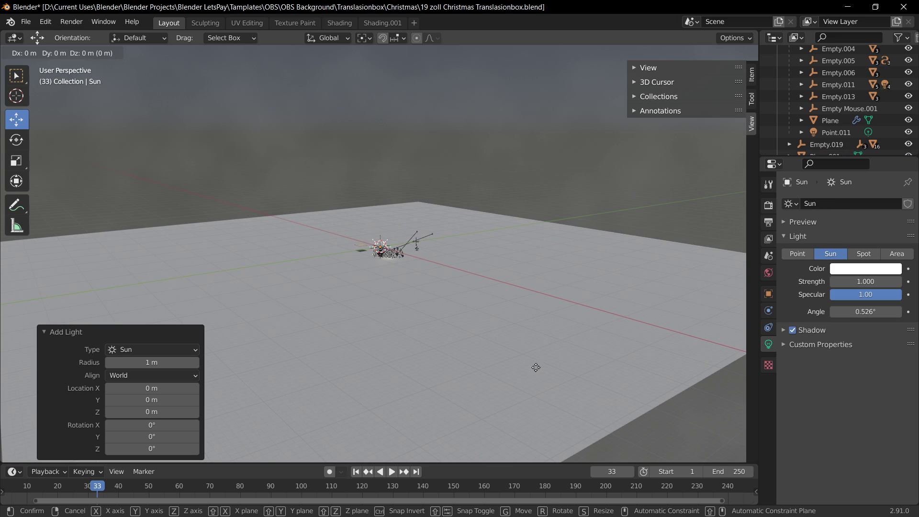
key(z)
click(531, 249)
Move the sun light about 118 m along the positive Y axis, beyond the ground plane's edge.
scroll(531, 249, down, 3)
key(g)
key(y)
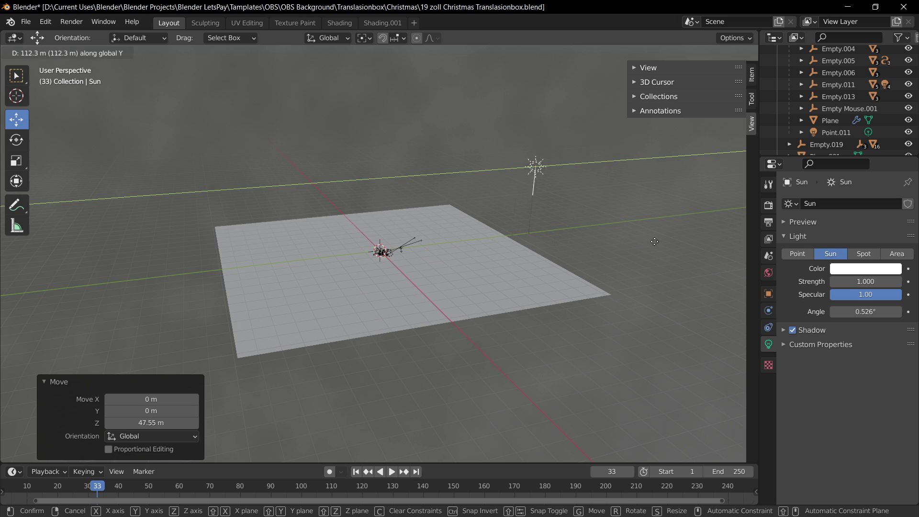
click(676, 272)
key(g)
right_click(678, 186)
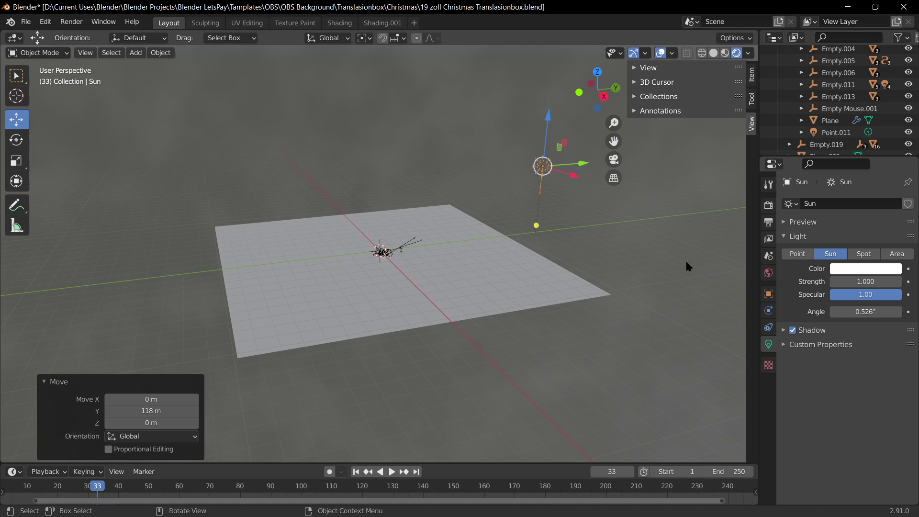
Raise the sun light a further 87.77 m along Z, check the lighting through the scene camera and save the file.
key(g)
key(z)
click(694, 132)
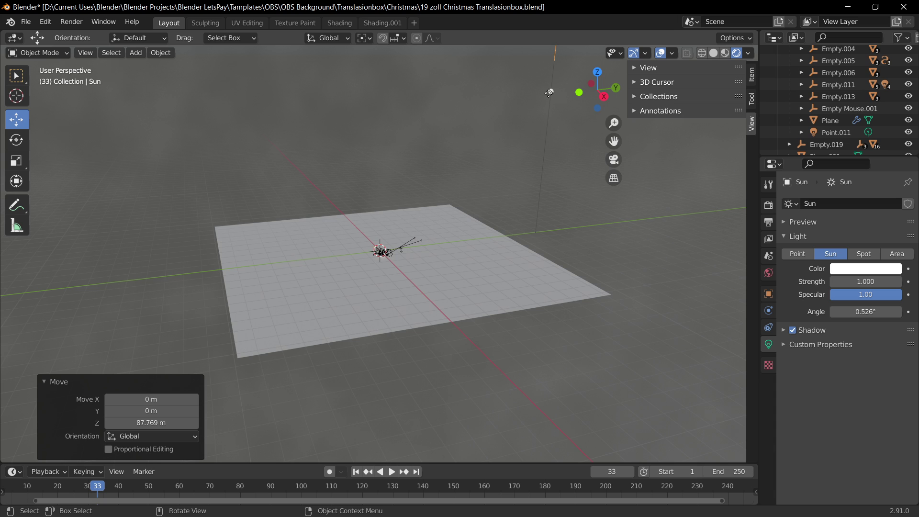
scroll(381, 257, up, 5)
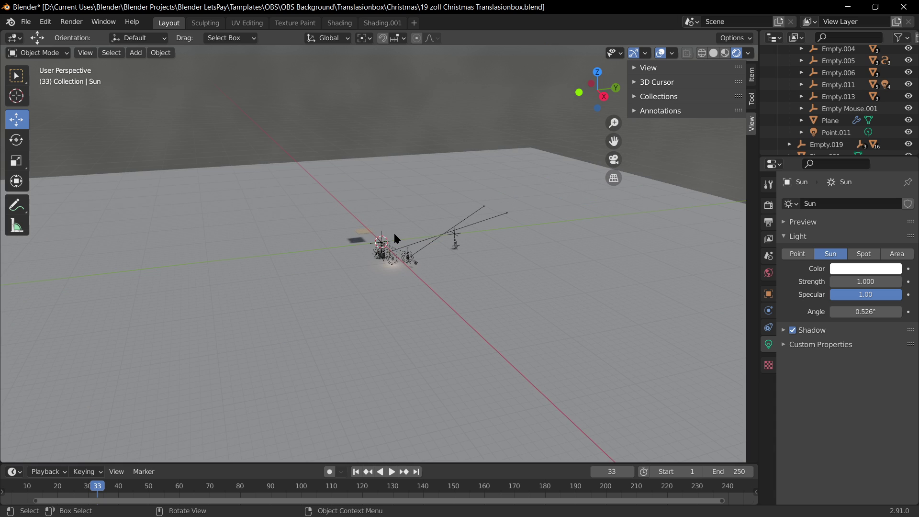
key(KP_0)
key(ctrl+s)
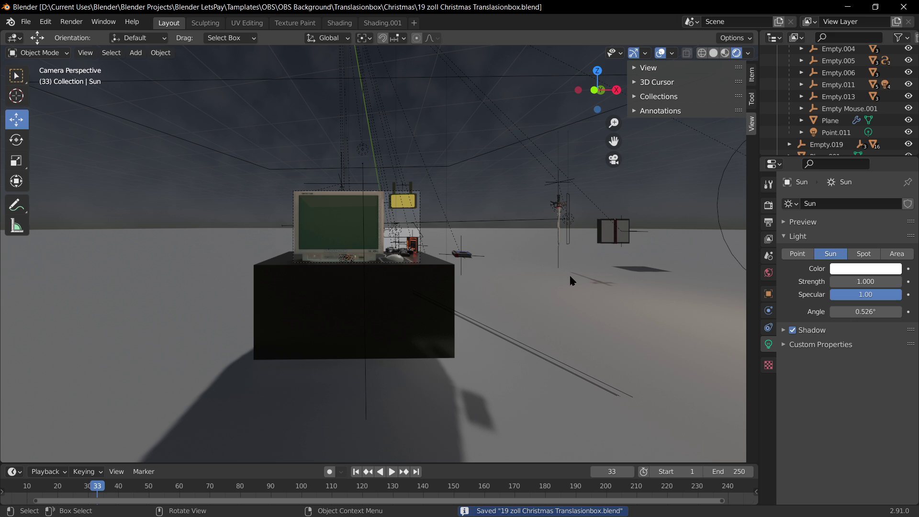
Examine the desk setup through the scene camera and the ground plane from above under the sun lighting.
scroll(497, 275, up, 3)
scroll(497, 276, up, 3)
shift+middle_drag(497, 276, 570, 399)
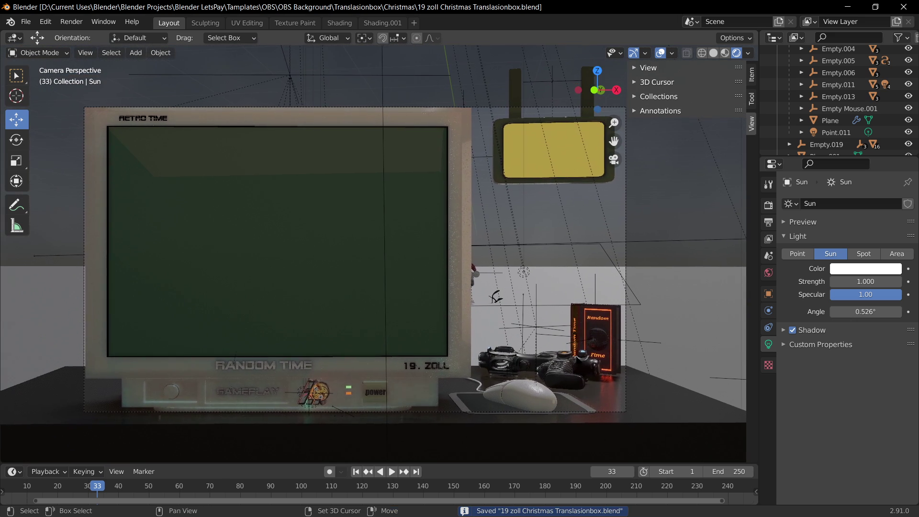
middle_drag(598, 285, 519, 358)
scroll(546, 300, down, 4)
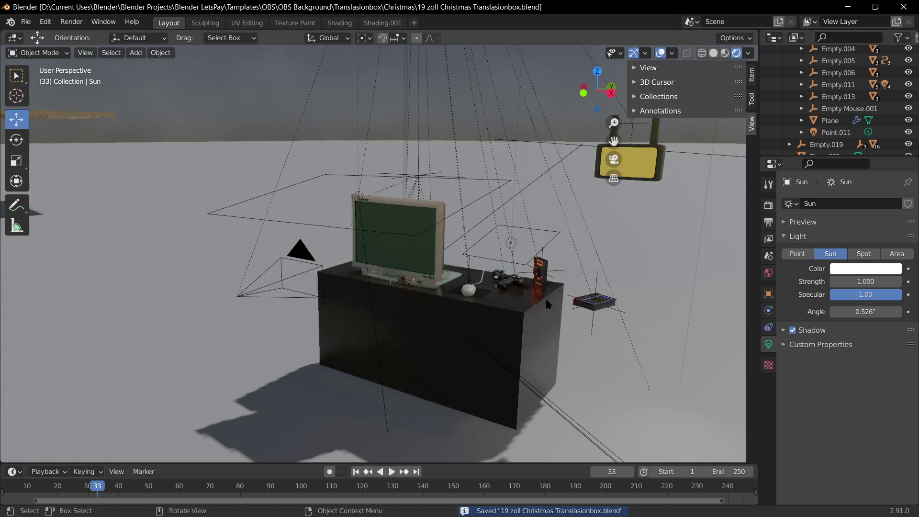
scroll(546, 300, down, 5)
scroll(536, 245, down, 4)
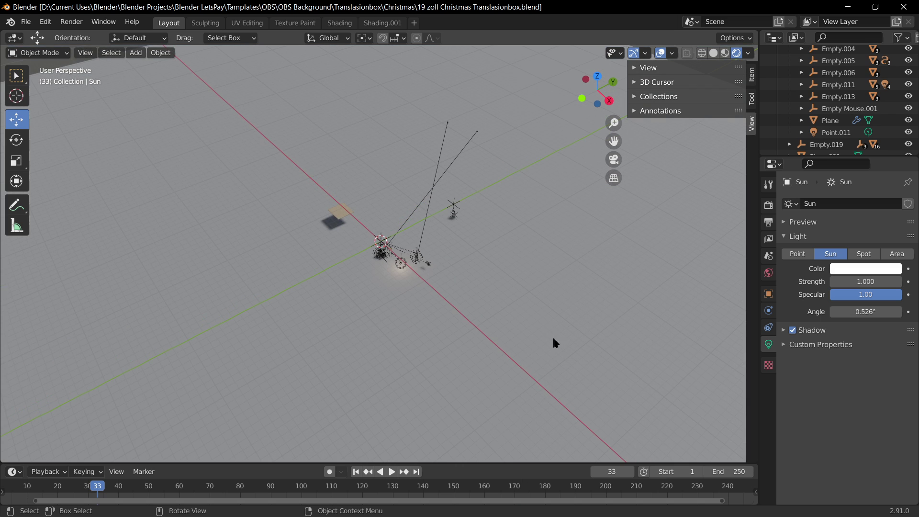
Subdivide the large ground plane with 30 cuts and return to Object Mode.
click(593, 251)
key(Tab)
key(Tab)
key(Tab)
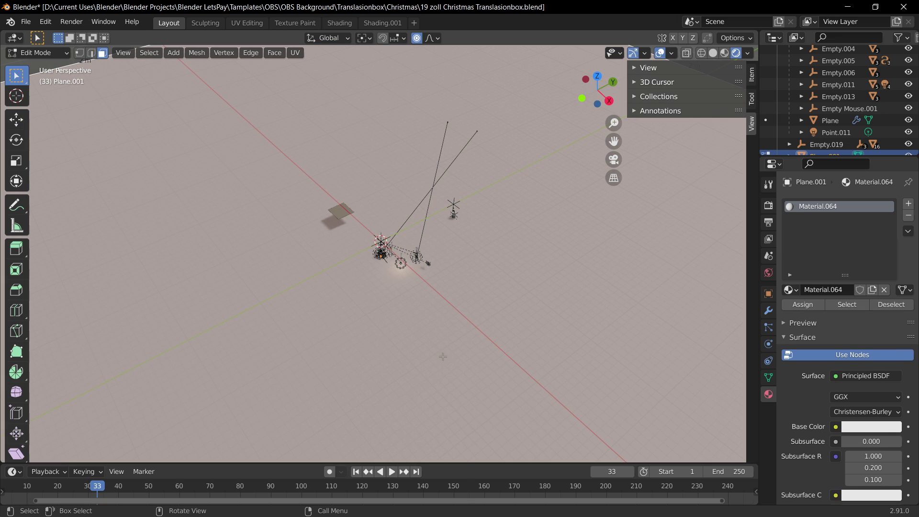
right_click(378, 297)
click(373, 296)
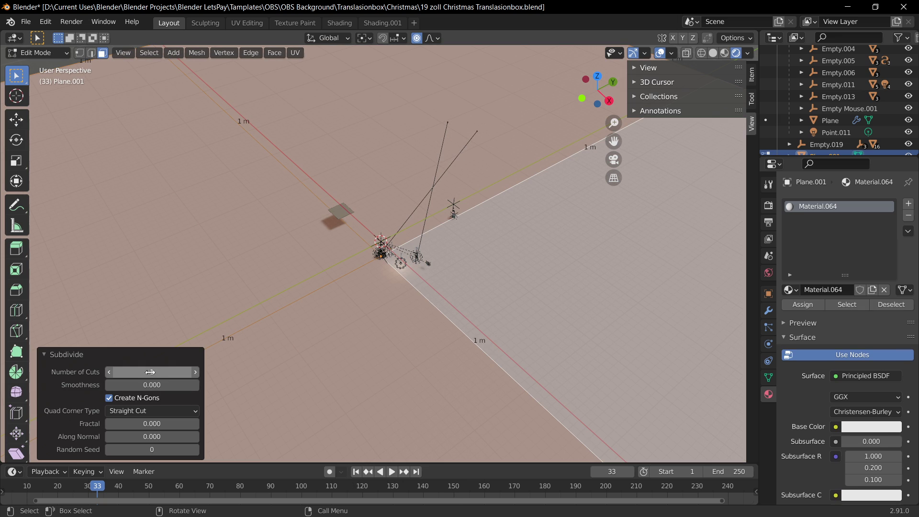
drag(151, 372, 223, 371)
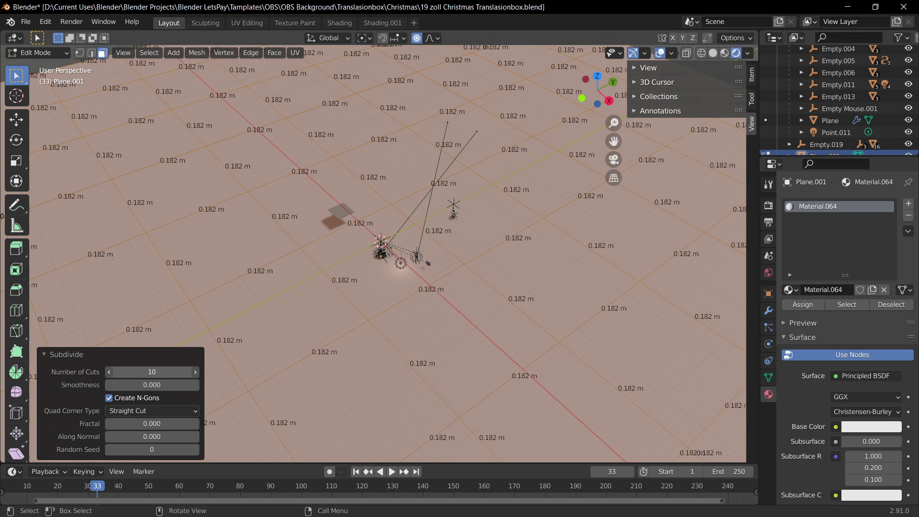
click(141, 372)
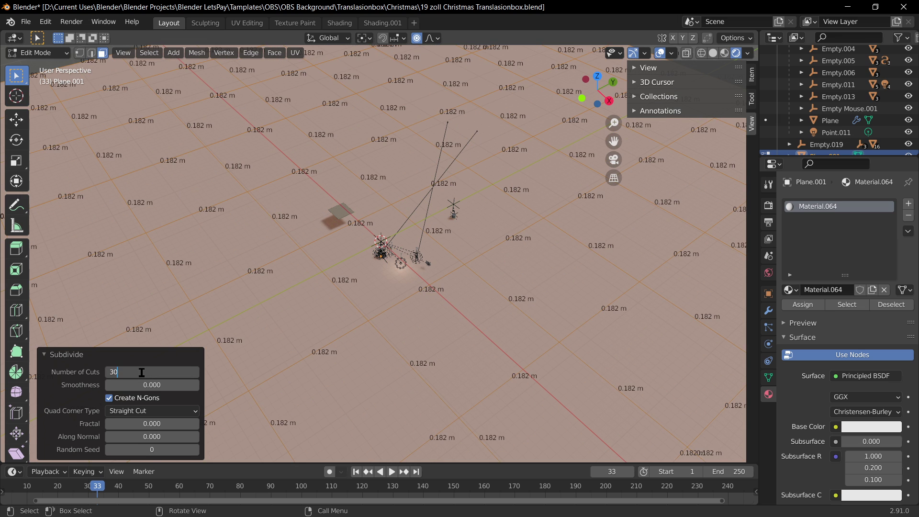
text(30)
key(Return)
key(Tab)
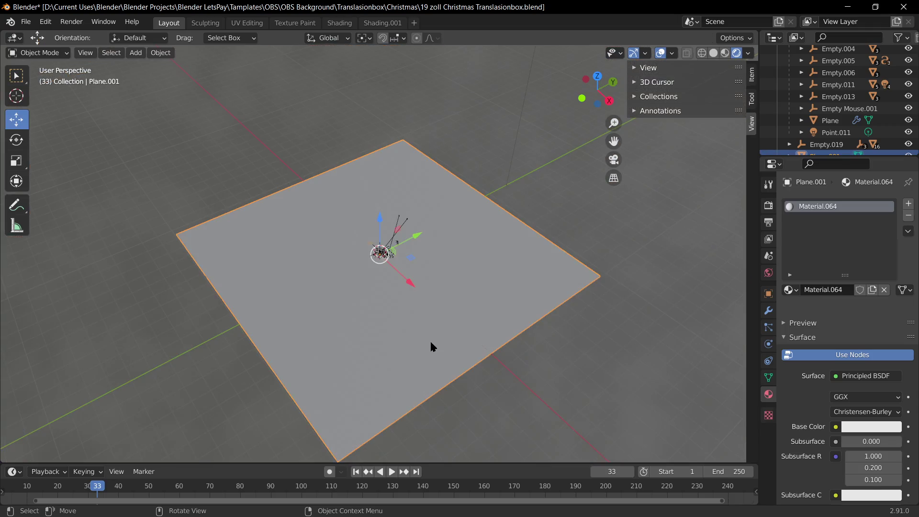
Inspect the subdivided ground mesh and look through the viewport display settings for the edge length labels option.
scroll(429, 340, up, 5)
key(Tab)
scroll(423, 298, up, 4)
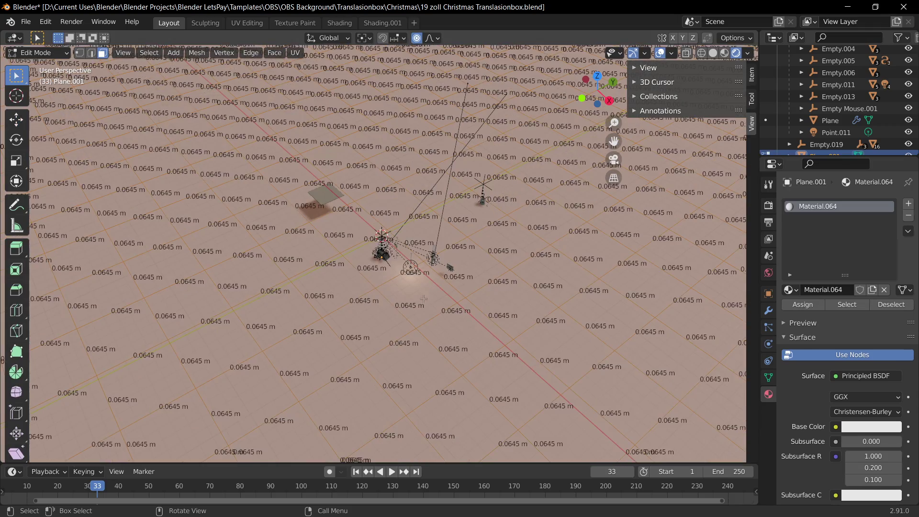
scroll(423, 298, down, 6)
scroll(423, 298, up, 4)
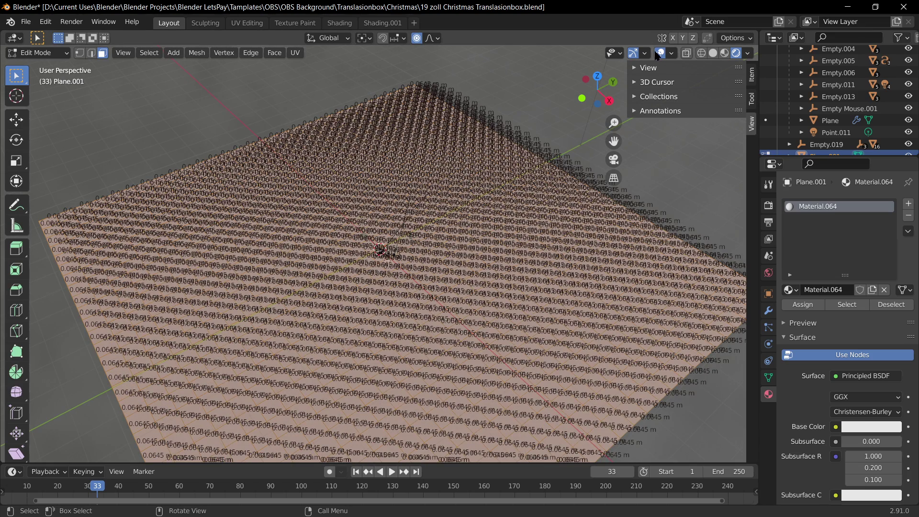
click(747, 53)
click(747, 53)
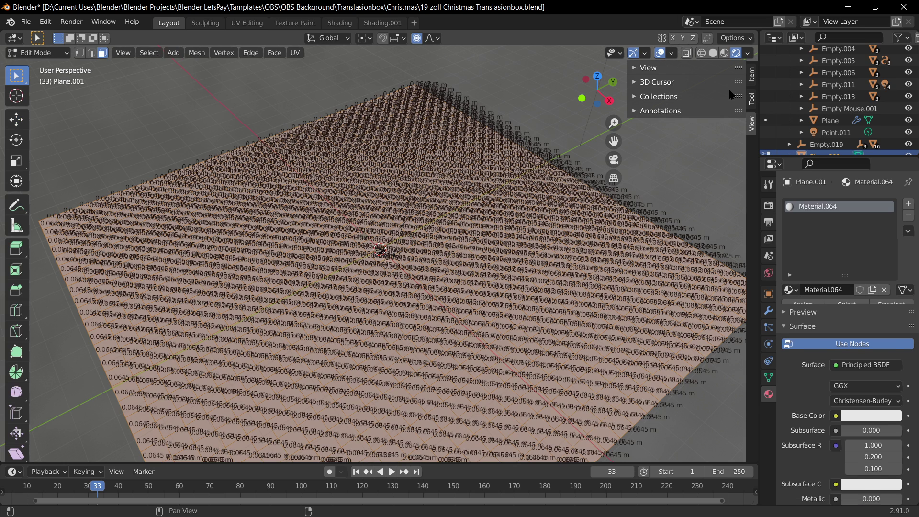
click(752, 81)
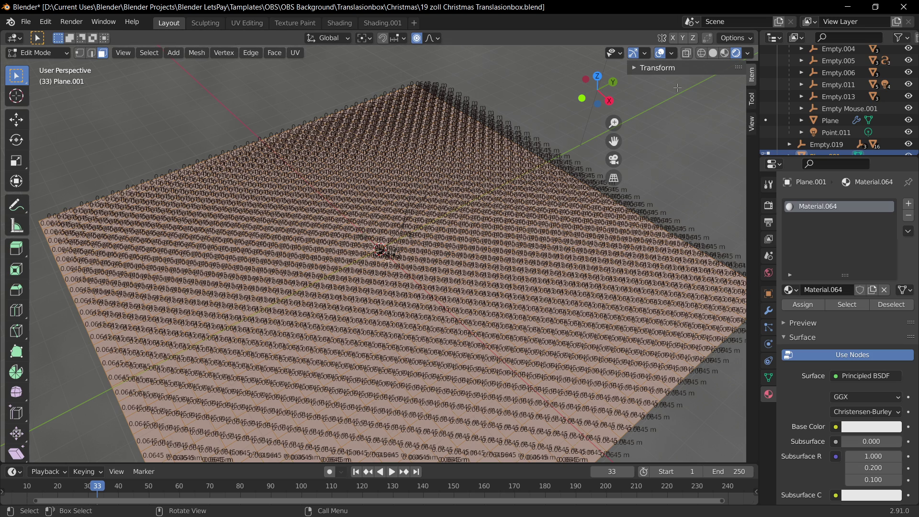
click(749, 40)
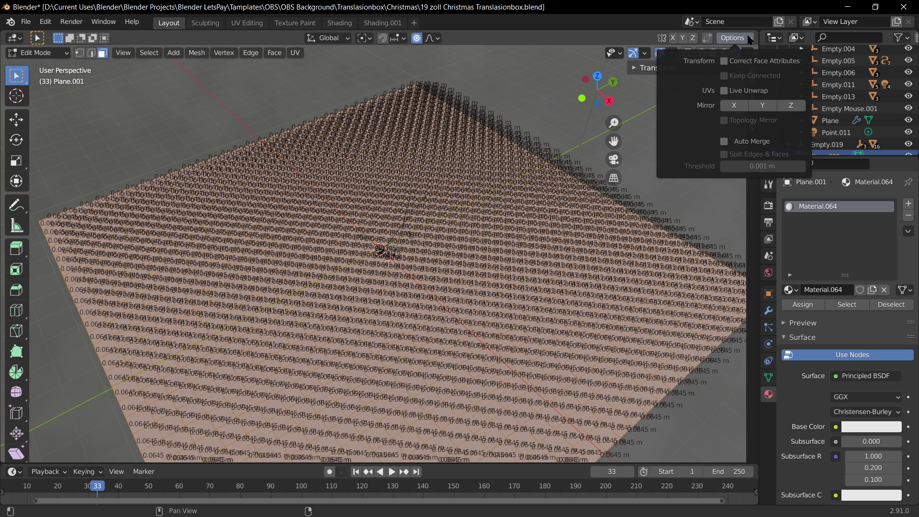
key(Tab)
key(Tab)
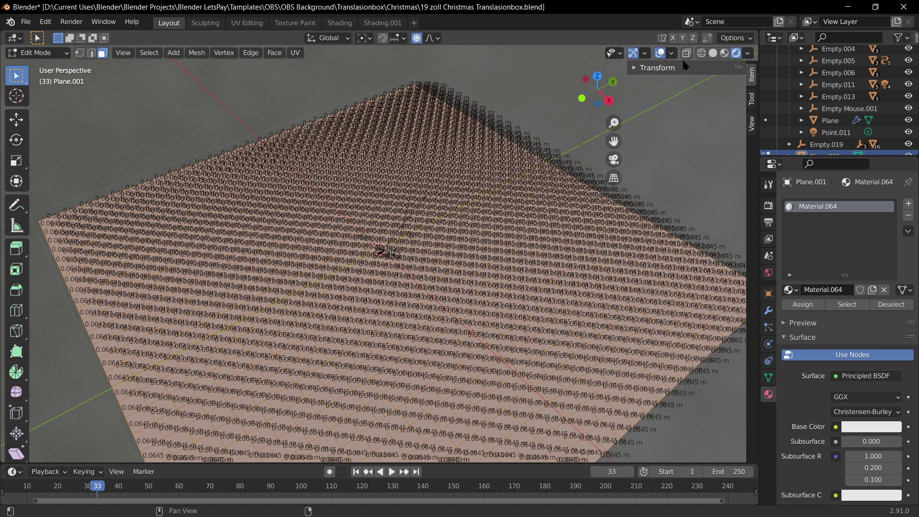
click(749, 39)
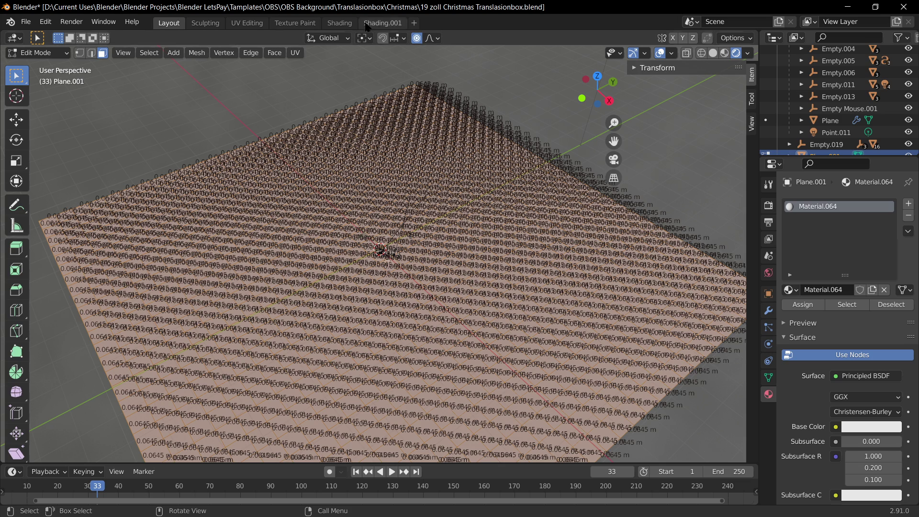
click(747, 53)
click(645, 54)
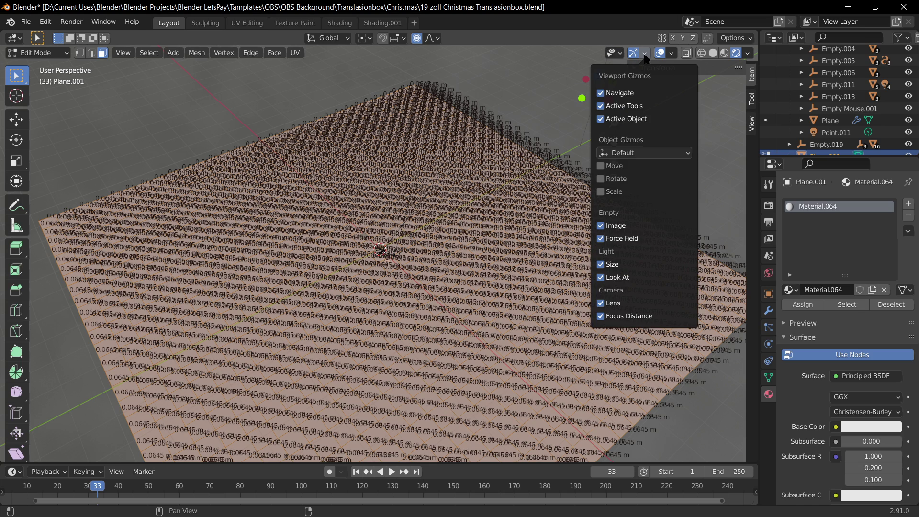
click(672, 53)
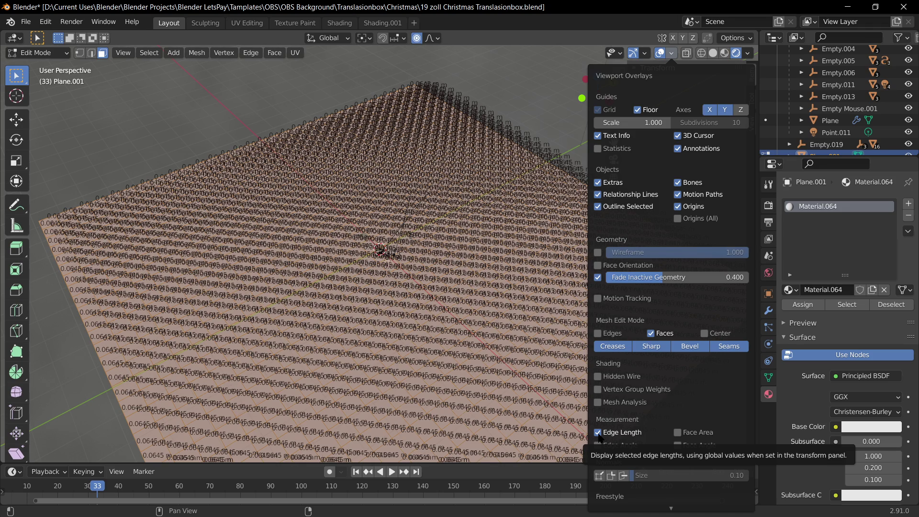
Turn off the edge length measurement overlay, leave Edit Mode and save the file.
scroll(432, 360, down, 6)
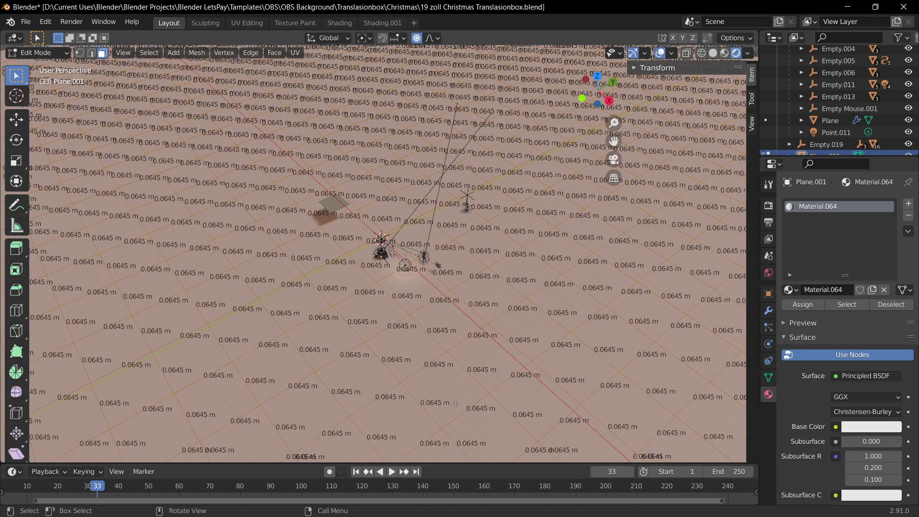
scroll(416, 361, up, 5)
scroll(424, 355, down, 4)
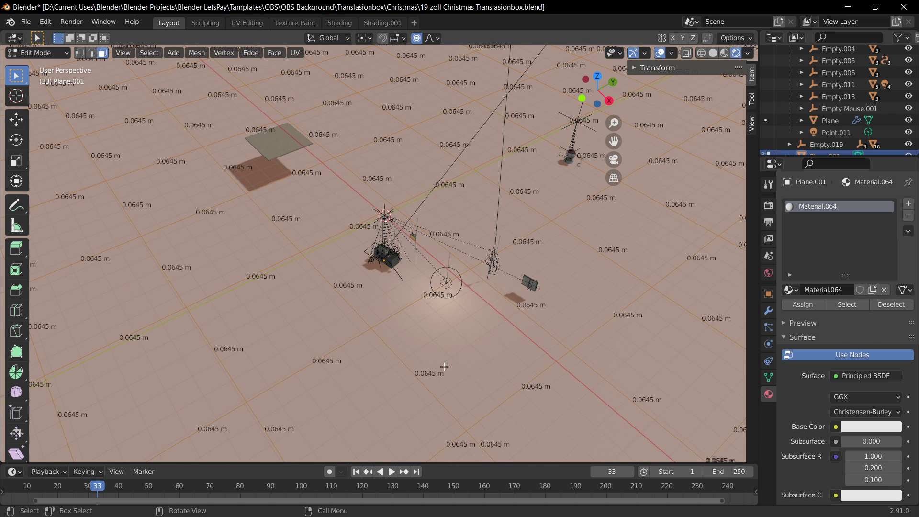
scroll(431, 348, up, 1)
scroll(409, 309, up, 3)
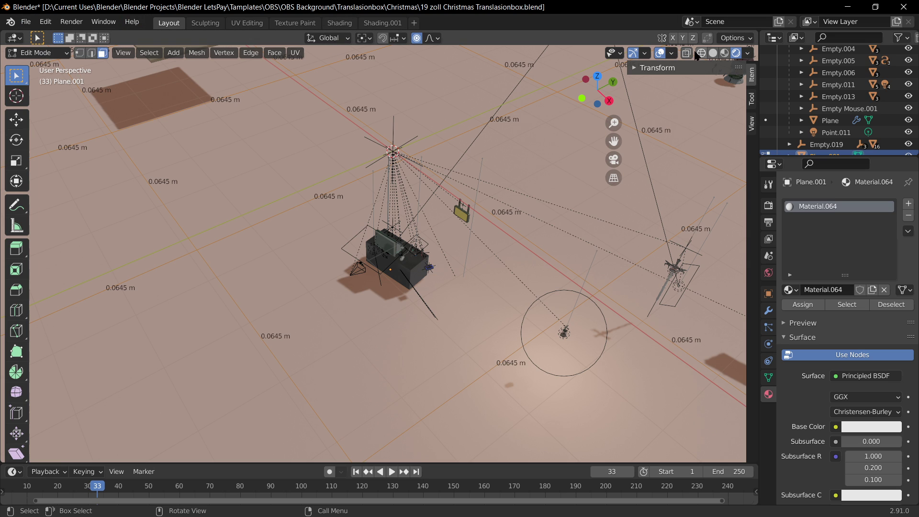
click(672, 54)
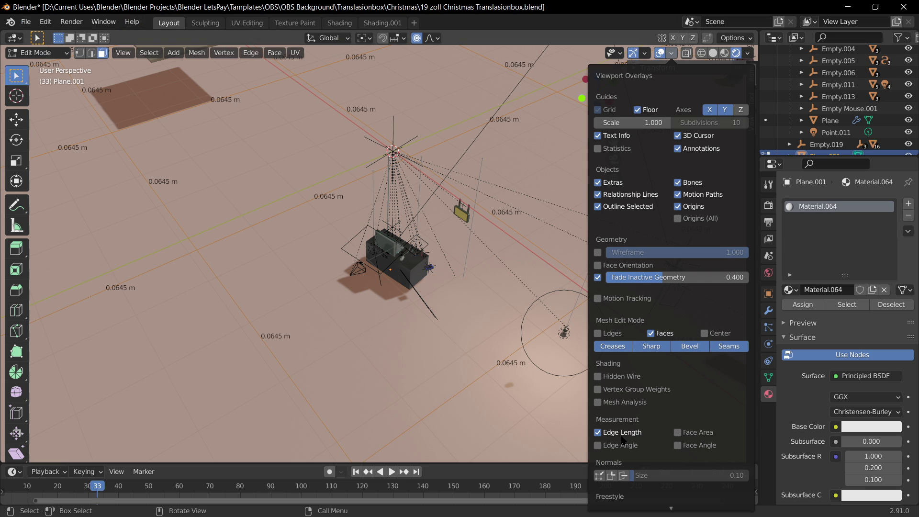
click(601, 434)
scroll(405, 330, down, 3)
middle_drag(404, 332, 456, 288)
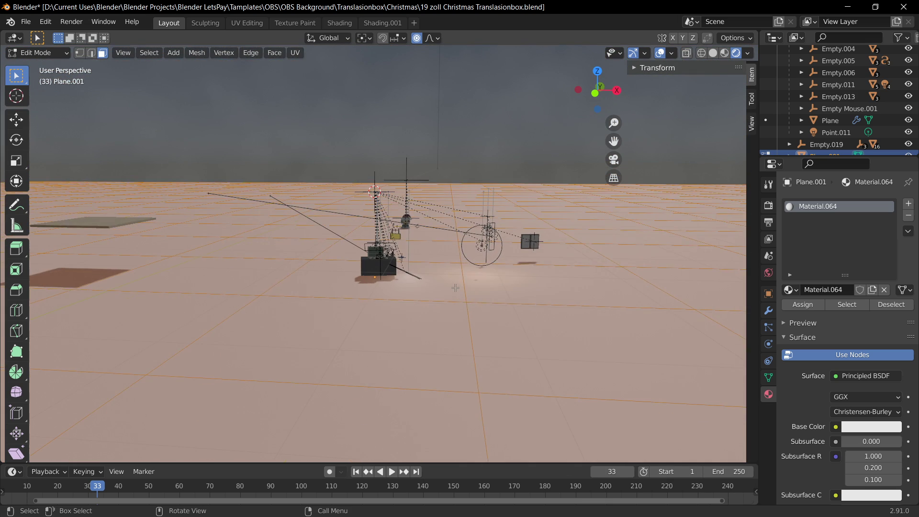
key(Tab)
key(ctrl+s)
Raise the snowman's parent empty, Empty.019, about 0.96 m along Z and save the file.
middle_drag(533, 304, 479, 268)
click(515, 169)
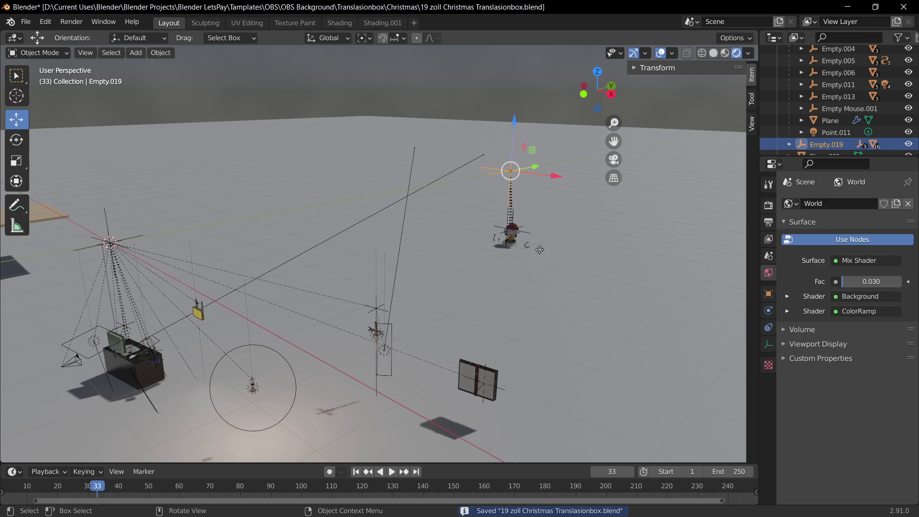
key(g)
key(z)
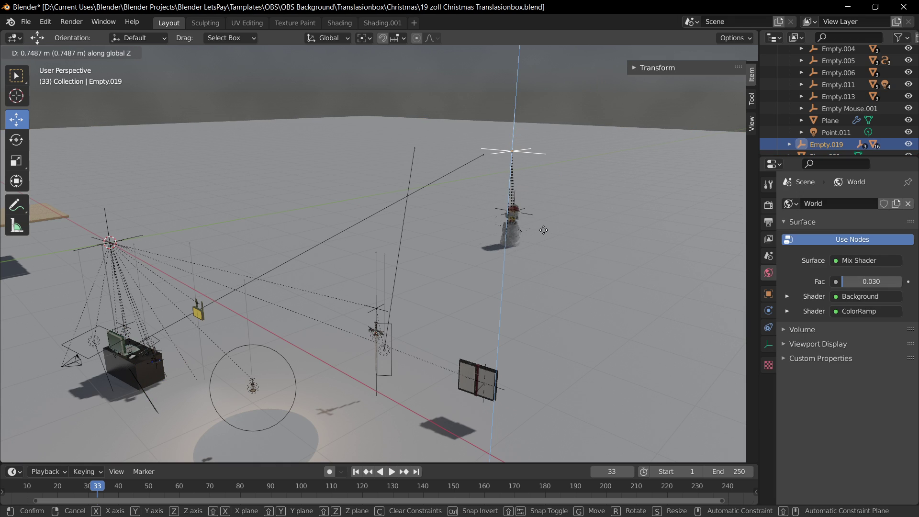
click(544, 228)
middle_drag(492, 294, 410, 335)
key(ctrl+s)
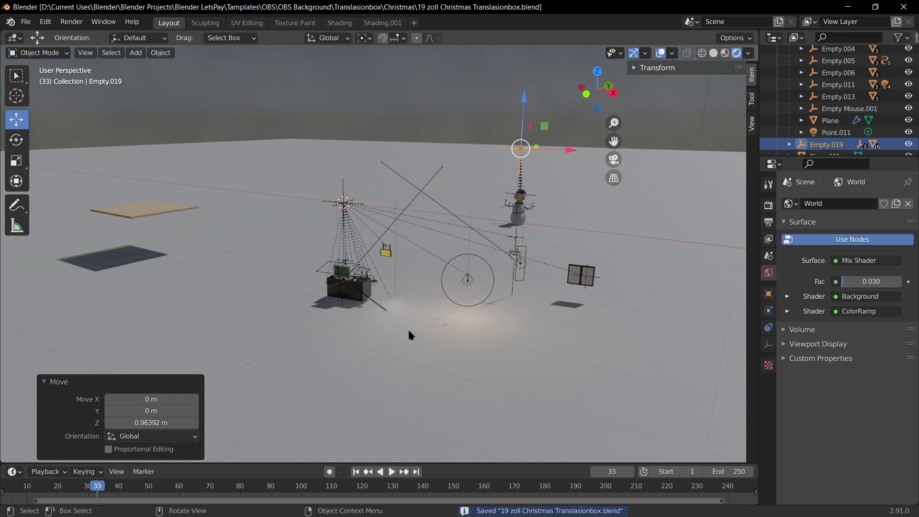
Check the desk, hanging sign and raised snowman from around the scene and through the scene camera.
click(364, 366)
middle_drag(364, 364, 458, 331)
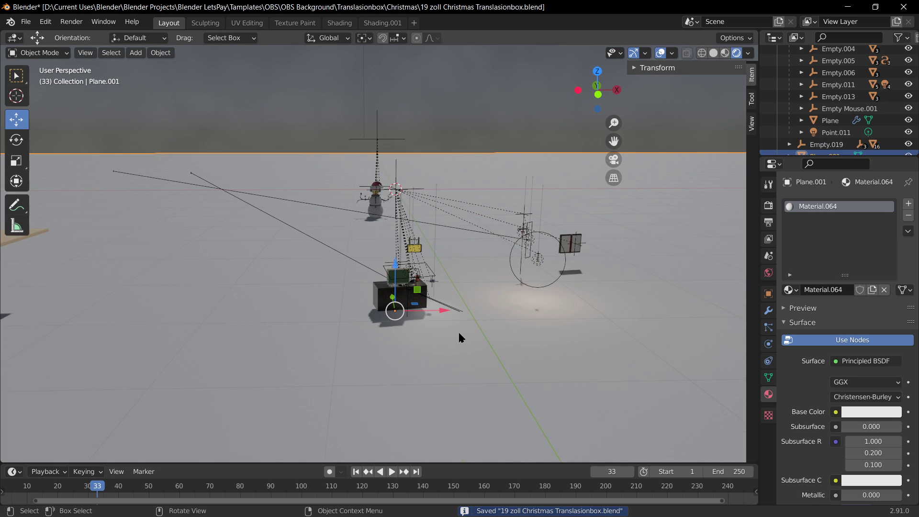
key(KP_0)
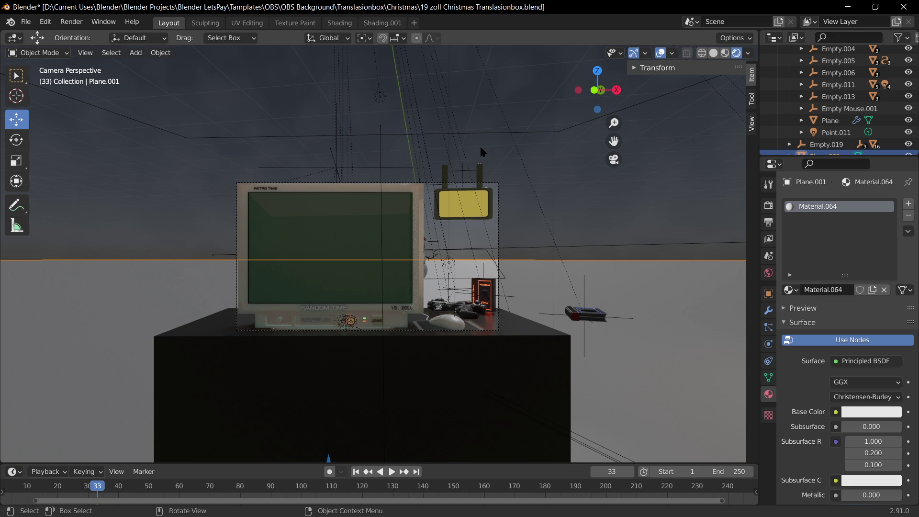
middle_drag(482, 153, 388, 258)
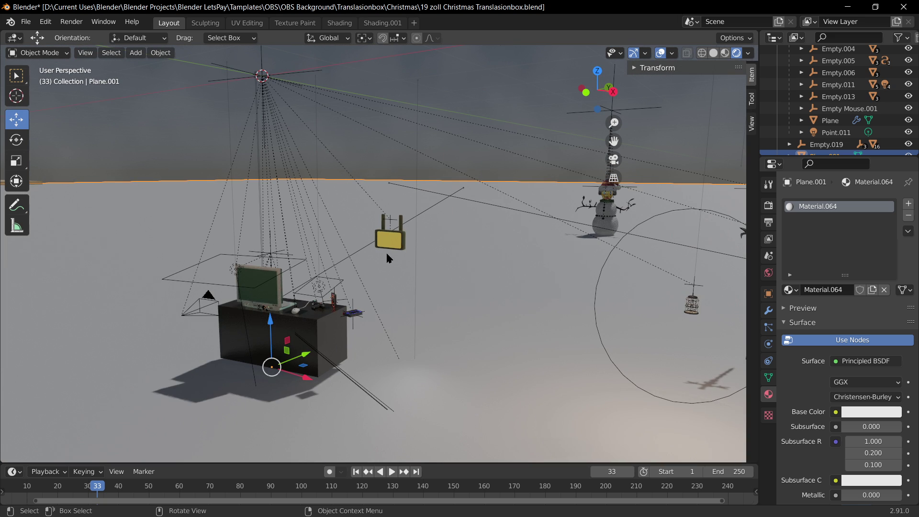
key(KP_0)
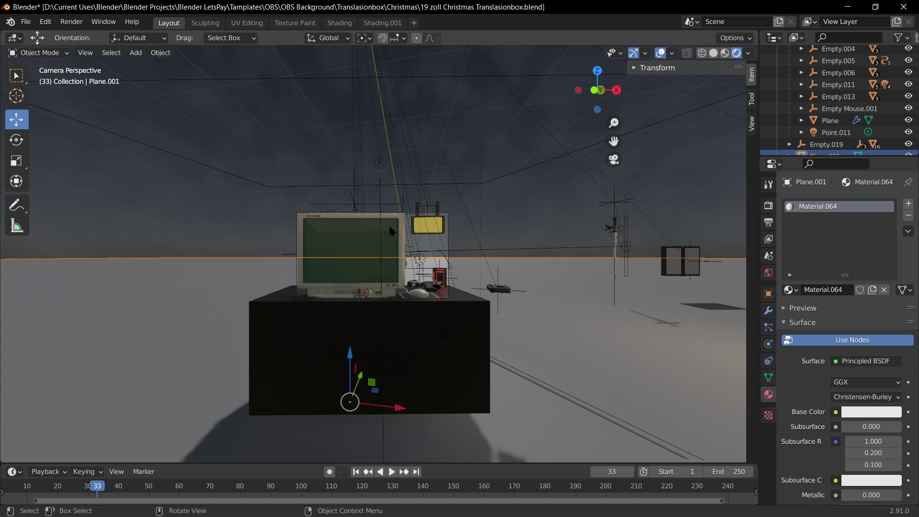
scroll(489, 252, up, 3)
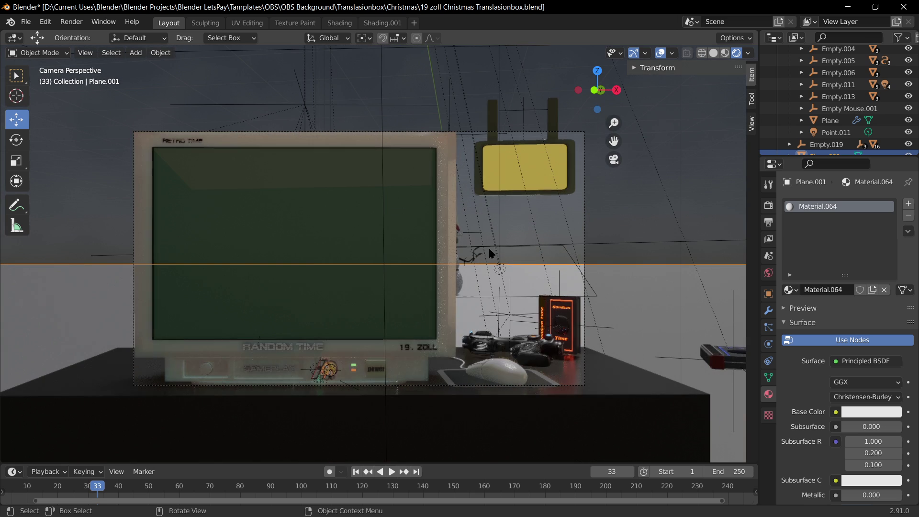
Recolor the hanging sign's frame material with a pale pink subsurface color and a white base color at value 1.000.
click(554, 197)
scroll(857, 383, down, 3)
click(871, 424)
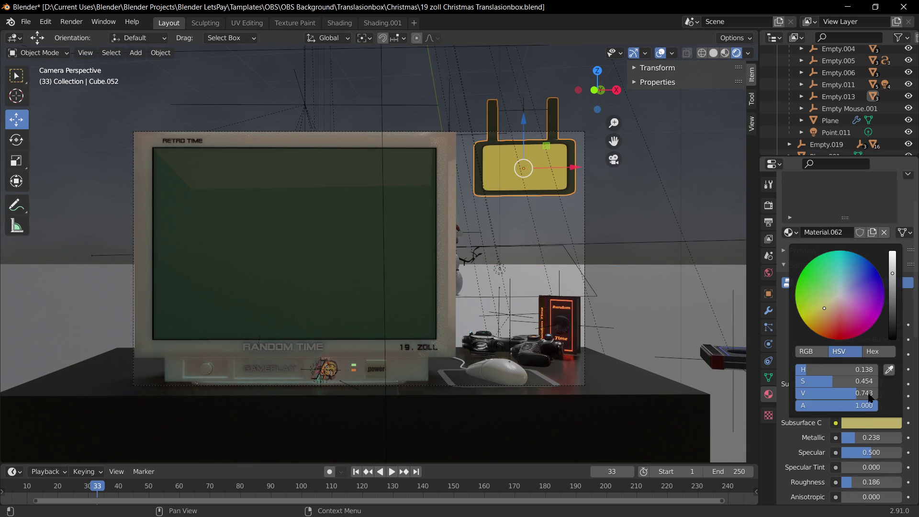
click(868, 426)
drag(831, 307, 840, 301)
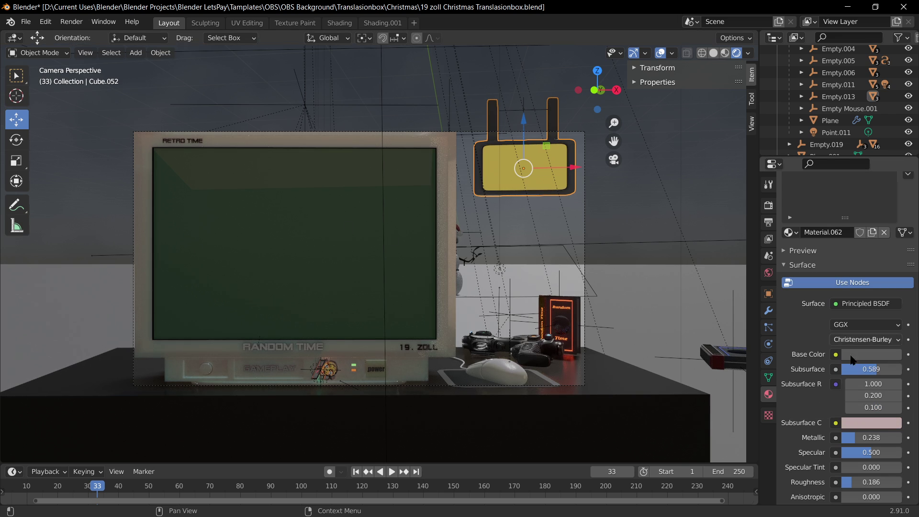
click(871, 354)
drag(892, 206, 892, 183)
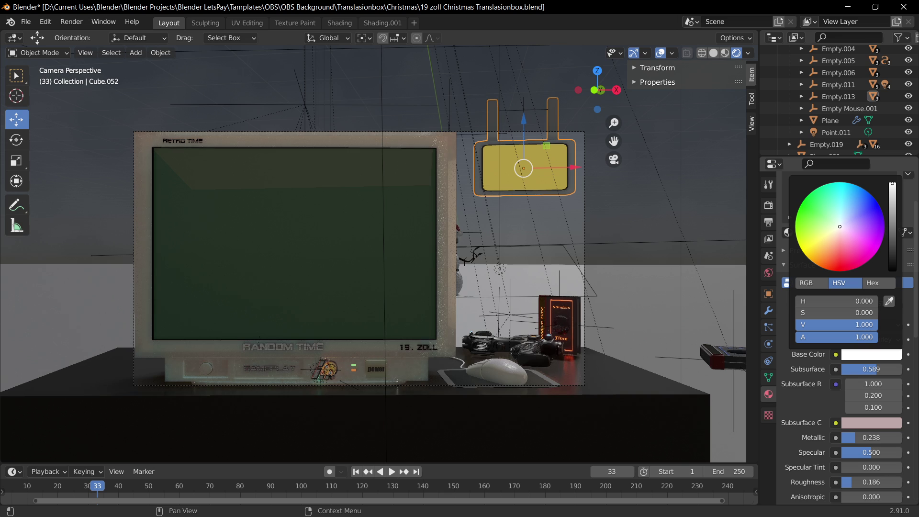
Change the emission color of the hanging sign's panel from yellow to light blue and reselect the ground plane.
click(526, 192)
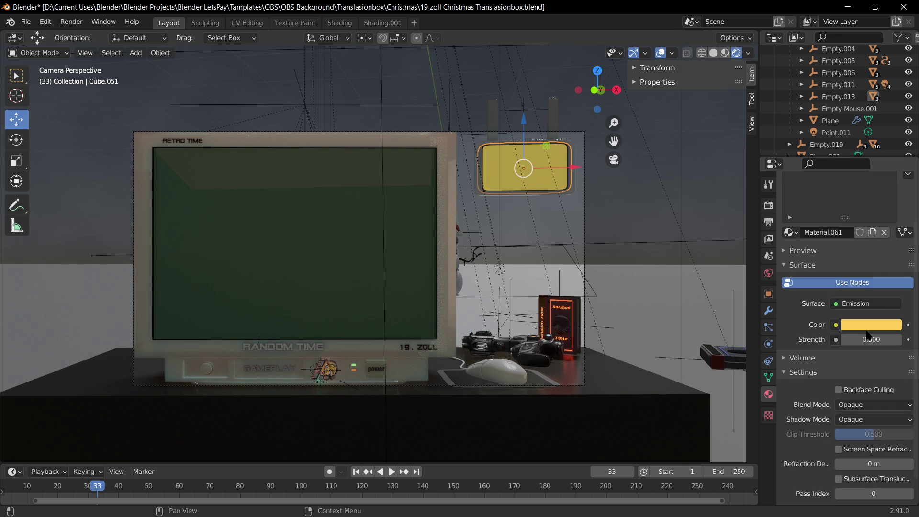
click(876, 326)
mouse_move(832, 212)
mouse_down()
mouse_move(849, 207)
mouse_move(861, 182)
mouse_up()
click(635, 264)
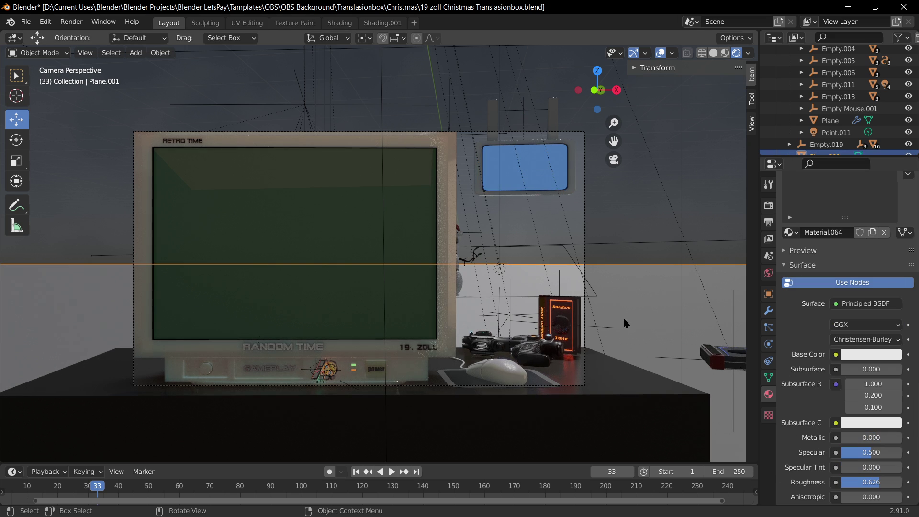
Save the file and inspect the computer mouse on the desk up close from several sides.
key(ctrl+s)
middle_drag(672, 291, 397, 294)
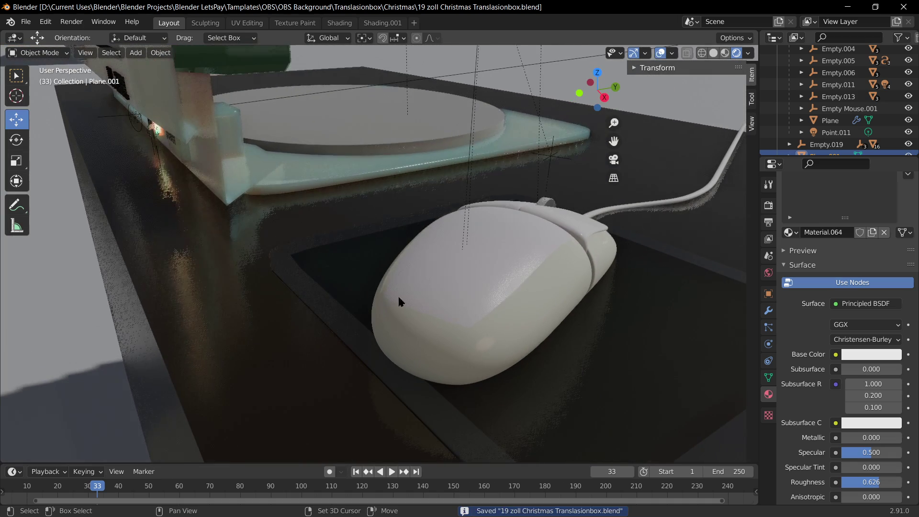
click(452, 306)
middle_drag(452, 303, 272, 296)
scroll(286, 291, up, 5)
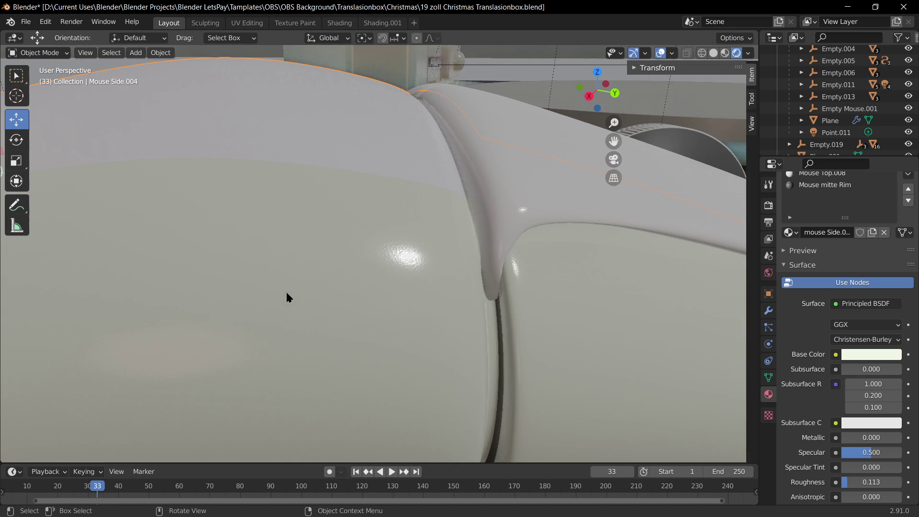
scroll(421, 263, up, 3)
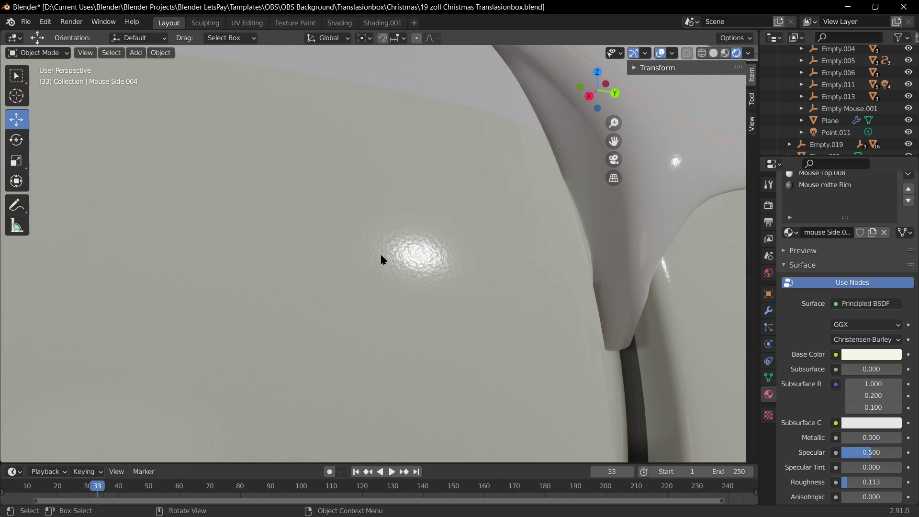
scroll(382, 259, down, 6)
middle_drag(478, 289, 378, 285)
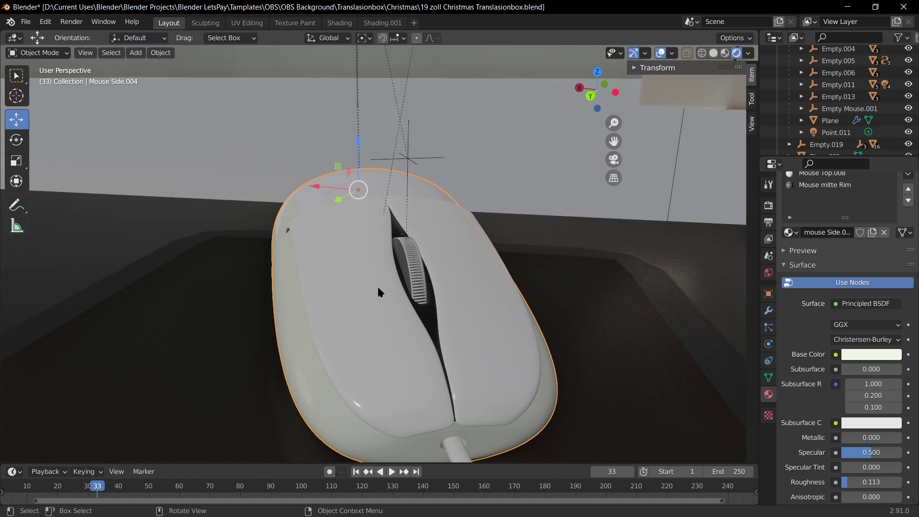
middle_drag(288, 347, 478, 240)
scroll(477, 334, down, 10)
key(ctrl+s)
scroll(477, 240, down, 3)
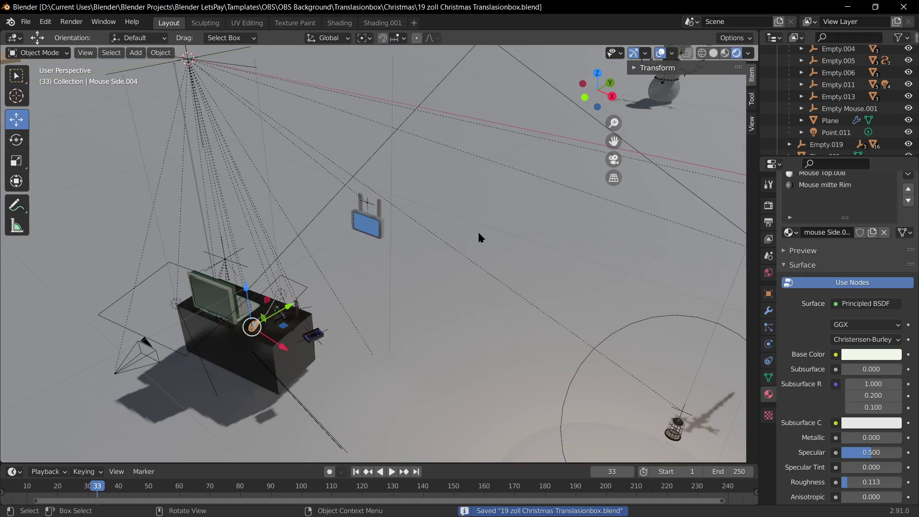
Hide every object except the ground plane and the sun light, and save the file.
scroll(545, 230, down, 10)
middle_drag(500, 355, 525, 346)
click(475, 358)
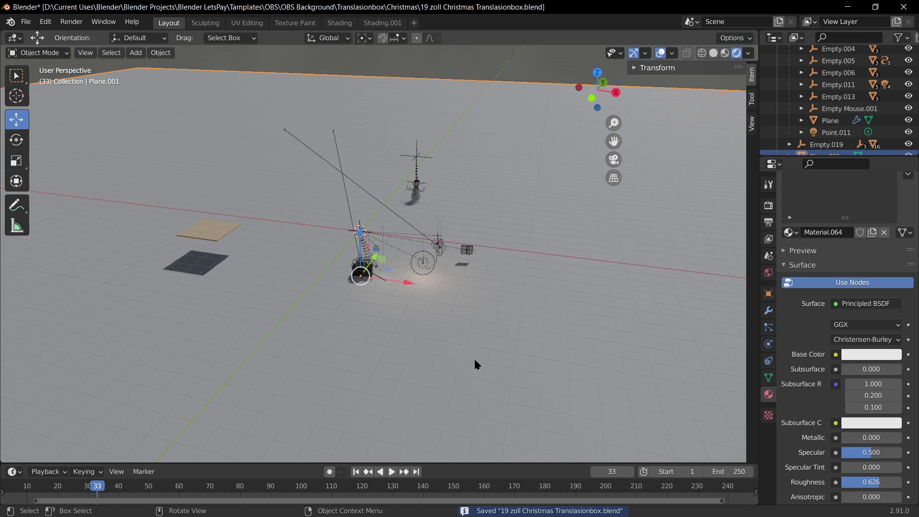
scroll(460, 363, down, 2)
click(118, 53)
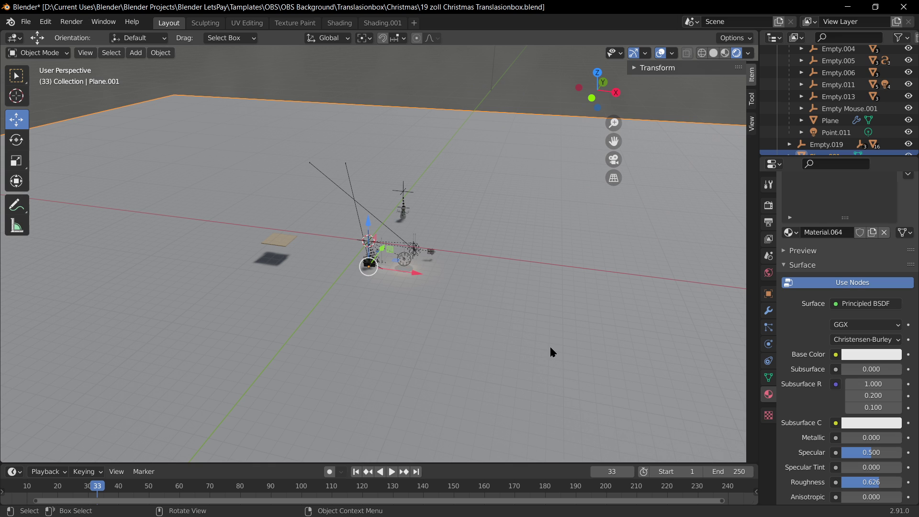
scroll(461, 77, down, 10)
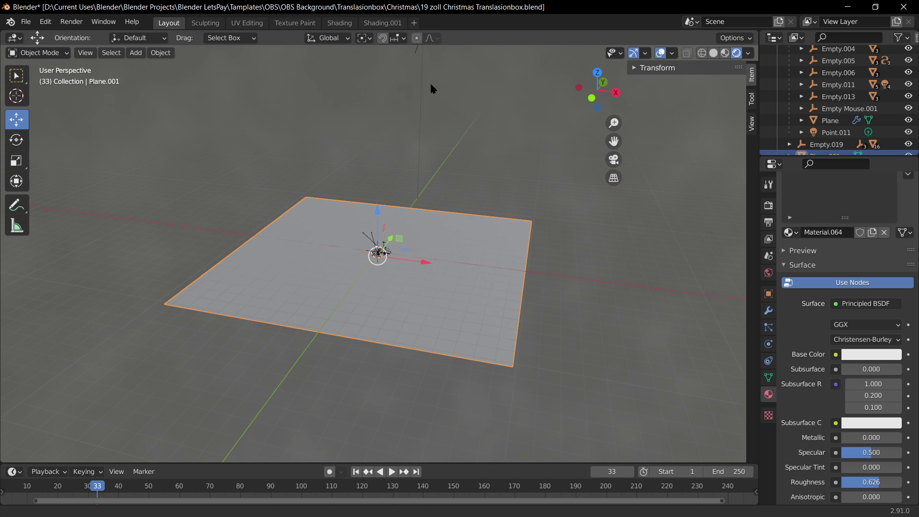
shift+middle_drag(430, 88, 402, 165)
shift+click(402, 155)
scroll(445, 355, up, 3)
shift+middle_drag(445, 355, 467, 192)
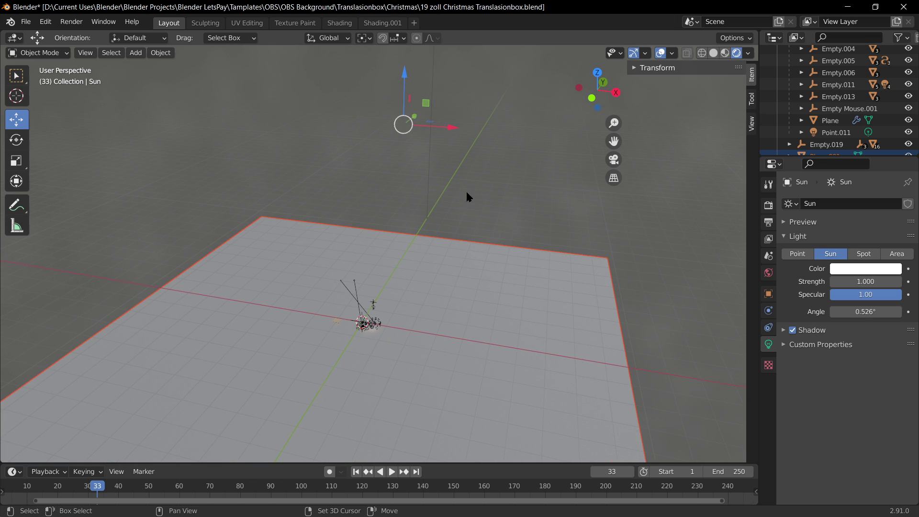
click(109, 53)
click(134, 91)
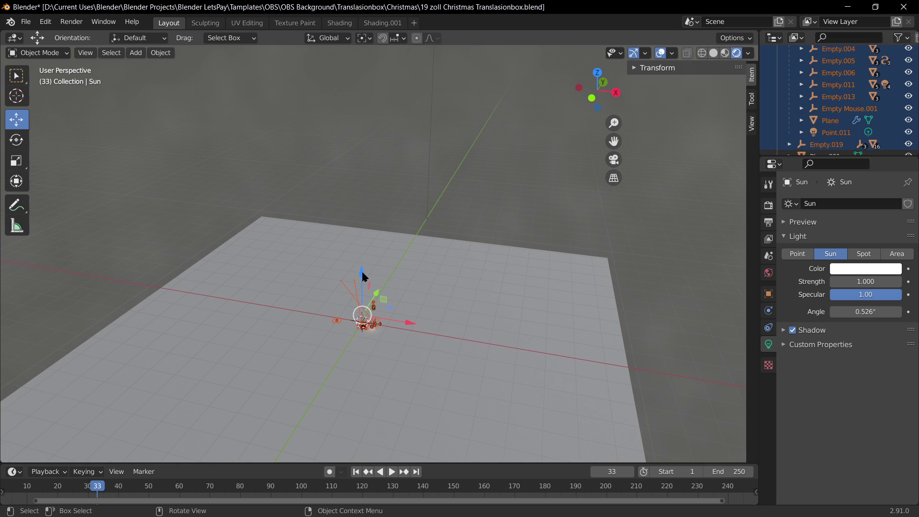
middle_drag(487, 334, 372, 301)
key(ctrl+s)
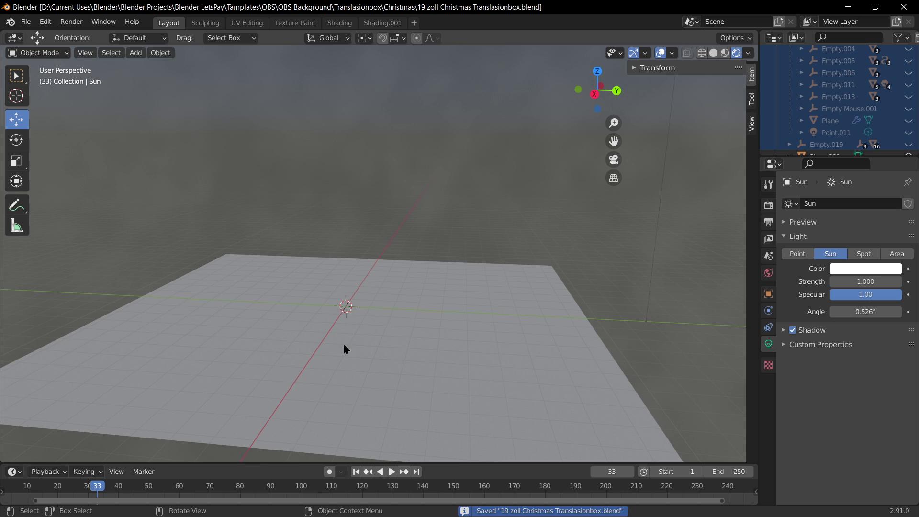
Select the ground plane and scale it up to cover a larger area around the scene.
middle_drag(344, 346, 459, 313)
scroll(437, 360, up, 3)
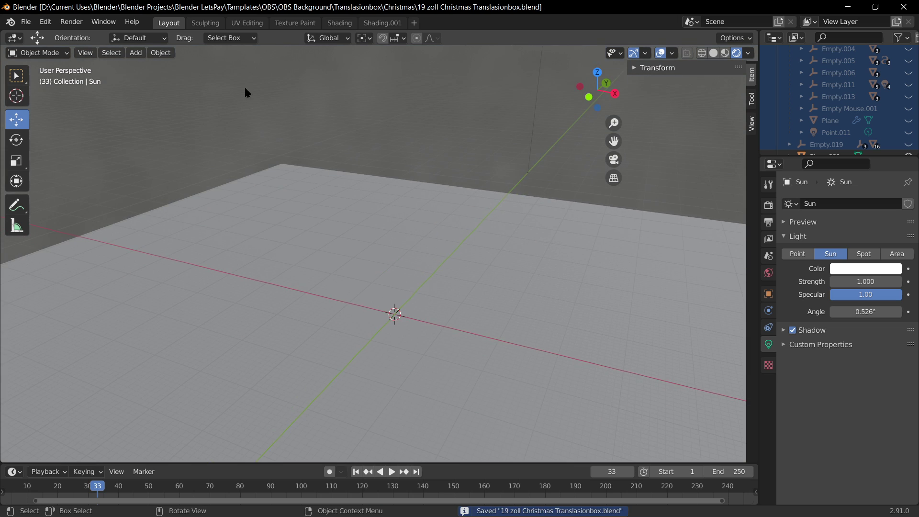
scroll(462, 321, down, 2)
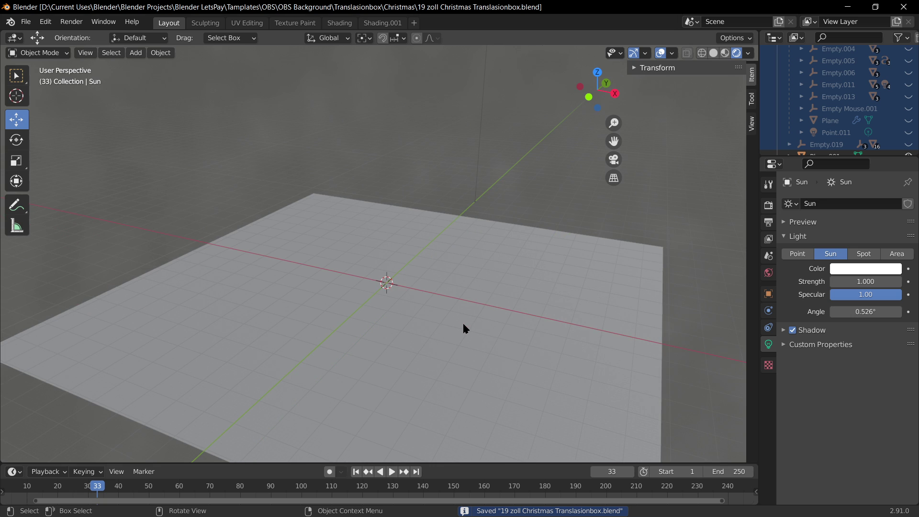
click(452, 394)
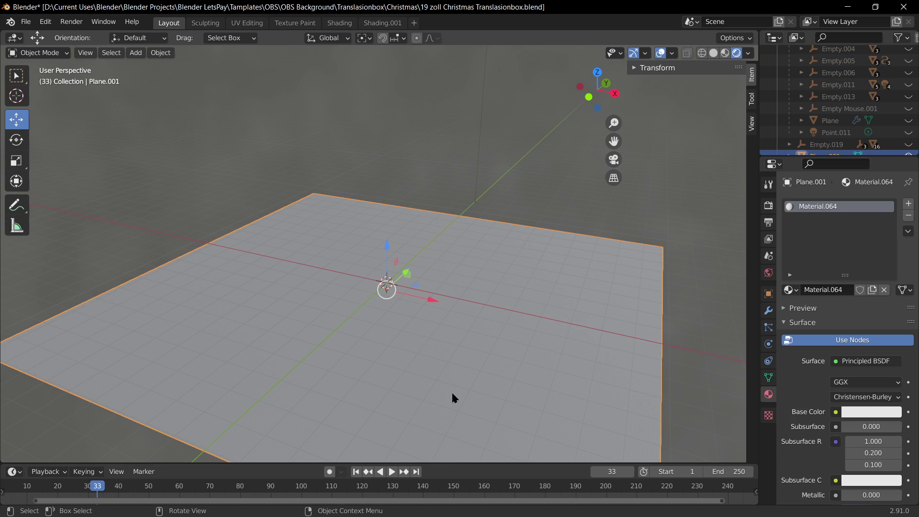
key(s)
click(606, 438)
Subdivide the whole ground plane mesh with 3 cuts and return to Object Mode.
key(Tab)
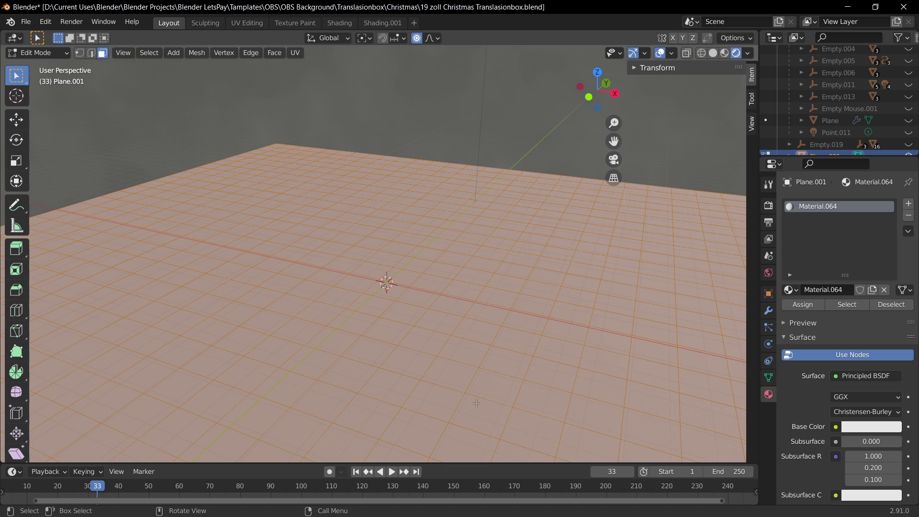
right_click(485, 252)
click(485, 252)
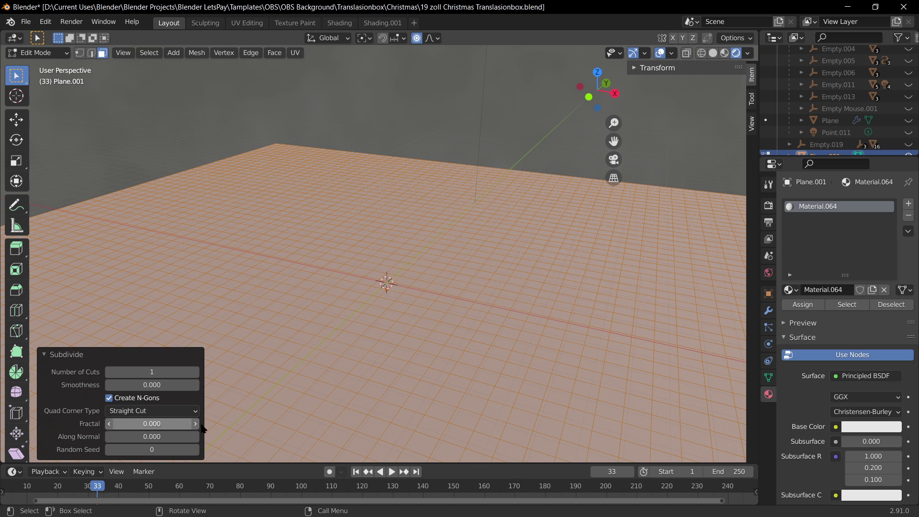
click(196, 372)
click(195, 372)
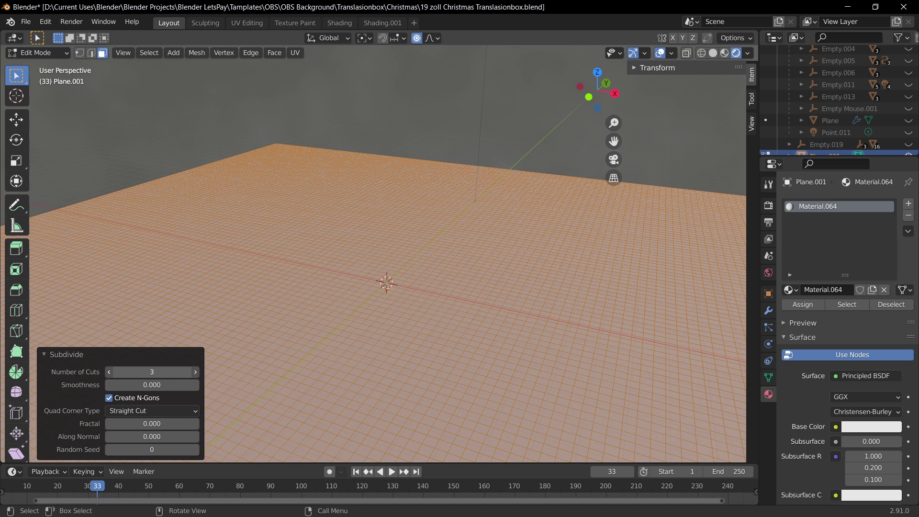
click(195, 372)
click(109, 372)
key(Tab)
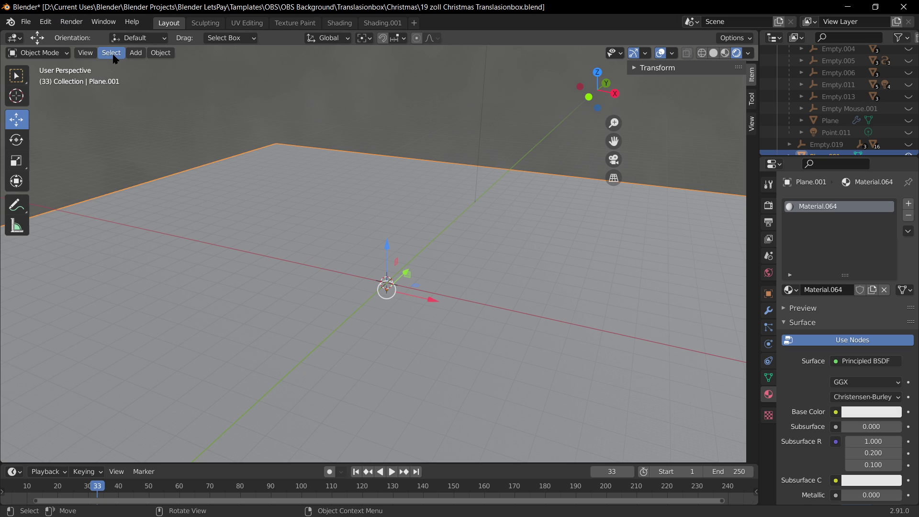
In the Sculpting workspace, raise small hills along the ground plane's far edge with the Draw Sharp brush at a radius of 84 px.
click(207, 24)
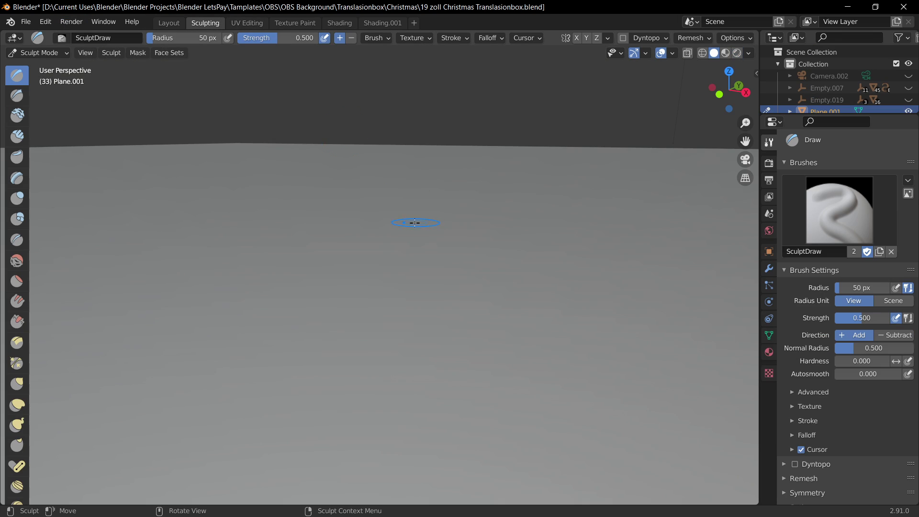
middle_drag(453, 200, 457, 242)
scroll(457, 239, down, 3)
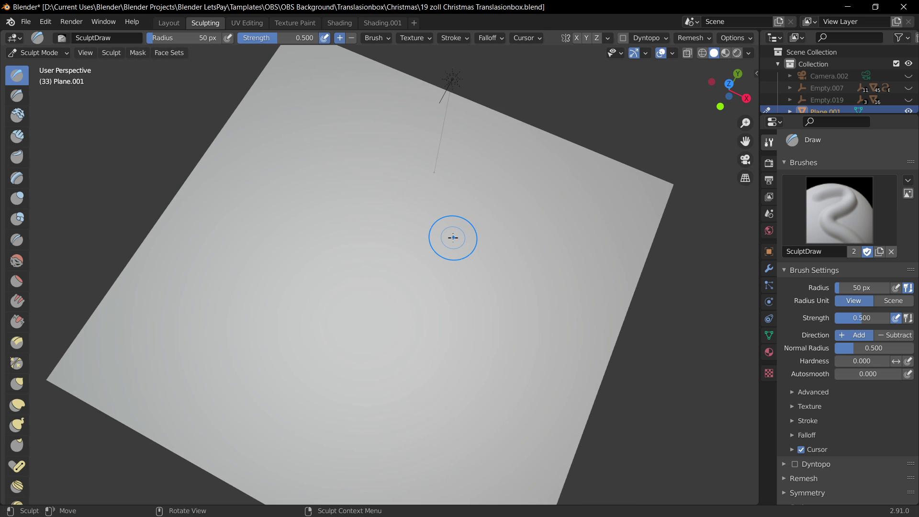
middle_drag(437, 178, 396, 160)
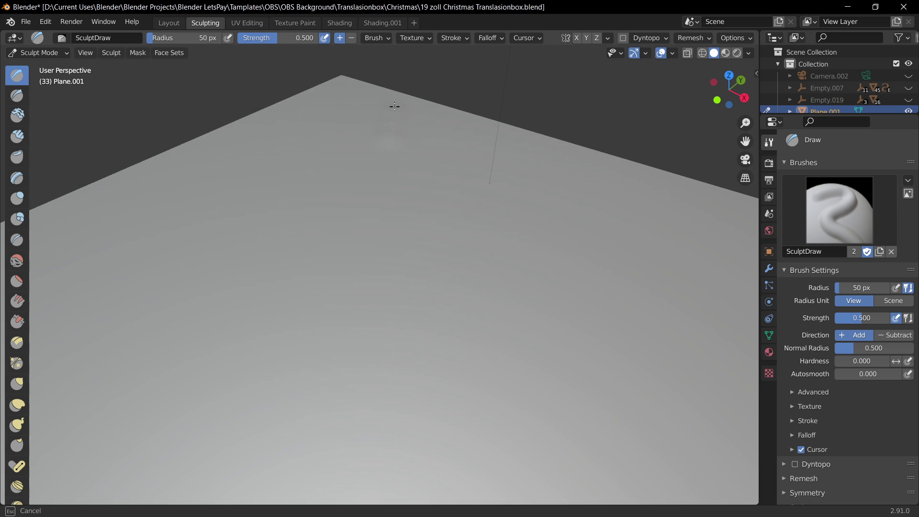
click(17, 96)
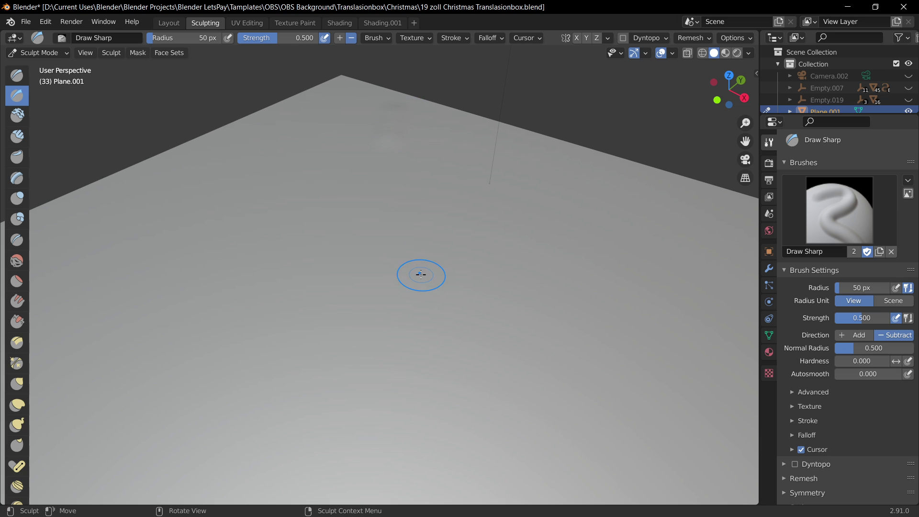
drag(433, 111, 390, 141)
key(ctrl+z)
key(f)
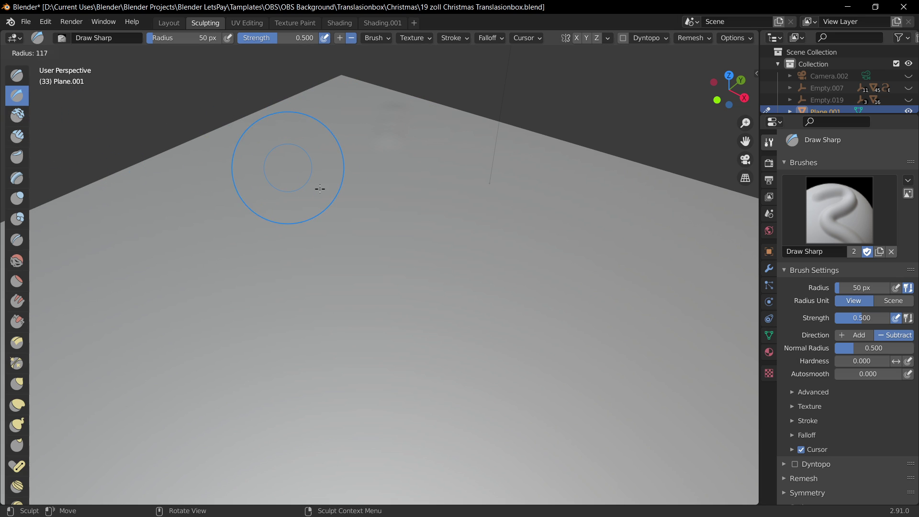
click(321, 189)
mouse_move(350, 110)
mouse_down()
mouse_move(430, 122)
mouse_move(401, 93)
mouse_move(349, 86)
mouse_move(567, 155)
mouse_up()
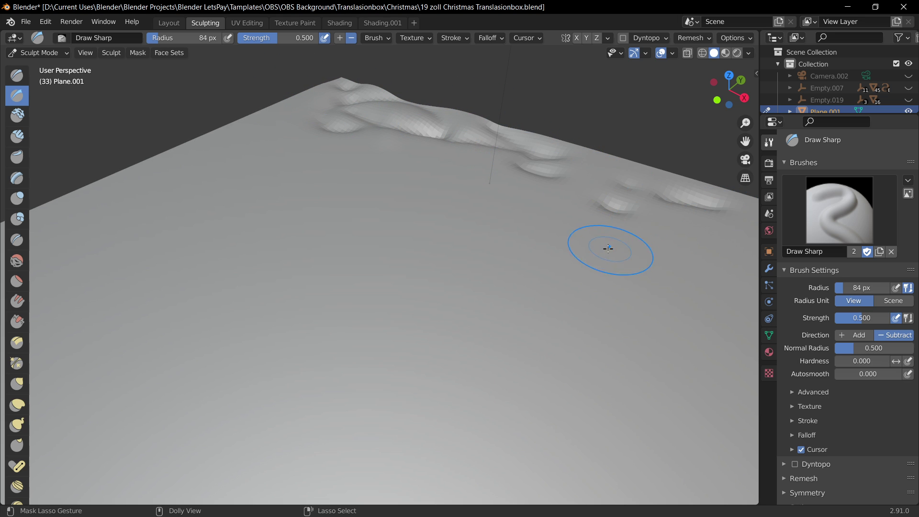
Enlarge the Draw Sharp brush to 184 px and sculpt broader hills along the far edge and down the adjoining side of the plane.
middle_drag(616, 266, 451, 250)
key(f)
click(549, 273)
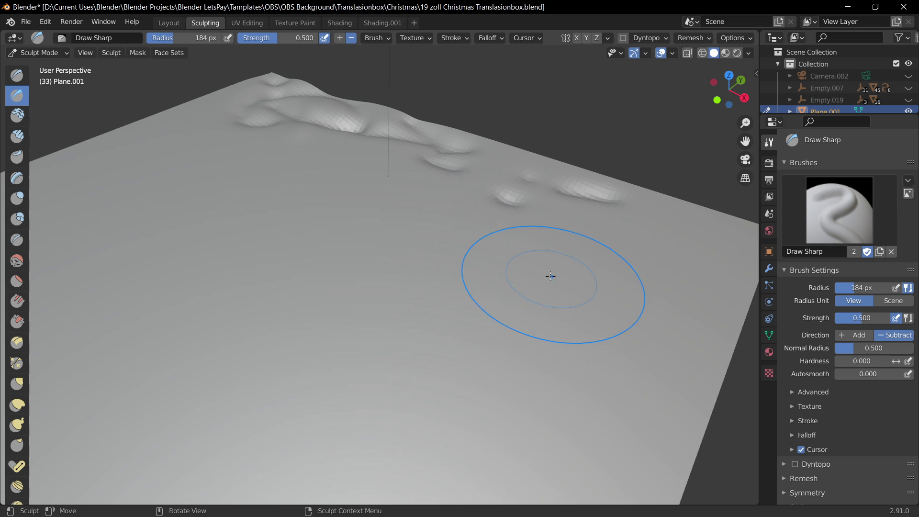
mouse_move(550, 273)
mouse_down()
mouse_move(645, 246)
mouse_move(688, 335)
mouse_move(199, 147)
mouse_move(398, 185)
mouse_move(375, 178)
mouse_up()
middle_drag(577, 330, 592, 300)
mouse_move(585, 306)
mouse_down()
mouse_move(480, 254)
mouse_move(531, 319)
mouse_up()
mouse_move(546, 366)
mouse_down()
mouse_move(697, 357)
mouse_move(653, 394)
mouse_up()
key(Tab)
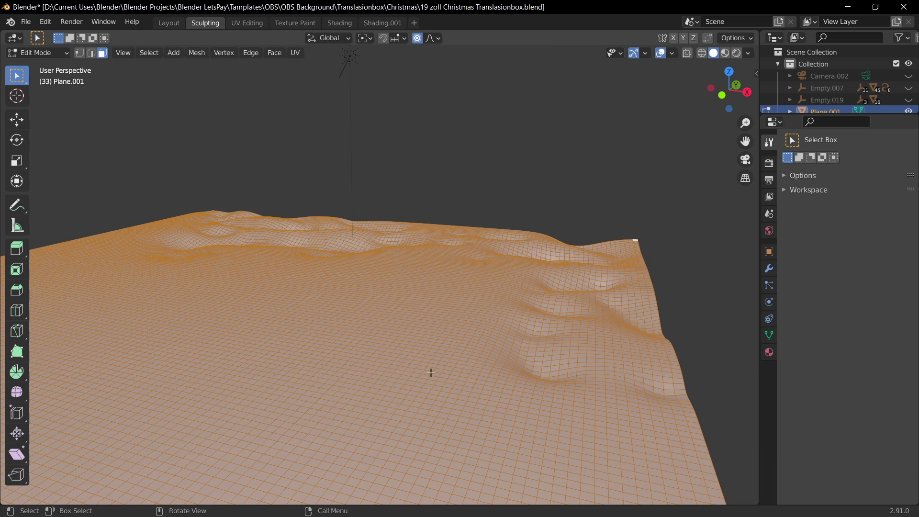
key(Tab)
Continue the Draw Sharp hills around the next corner and edge, and build up a larger slope inside the existing ridge.
middle_drag(591, 410, 467, 383)
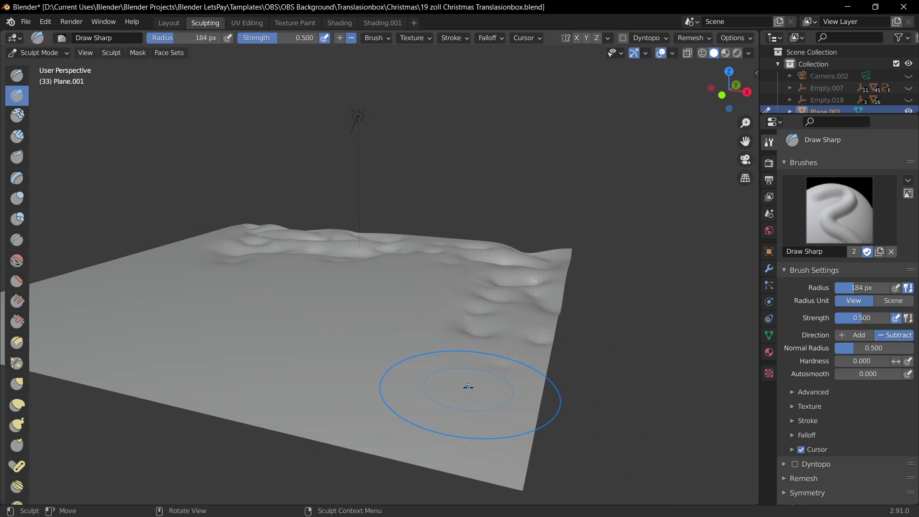
mouse_move(455, 445)
mouse_down()
mouse_move(554, 484)
mouse_move(503, 488)
mouse_up()
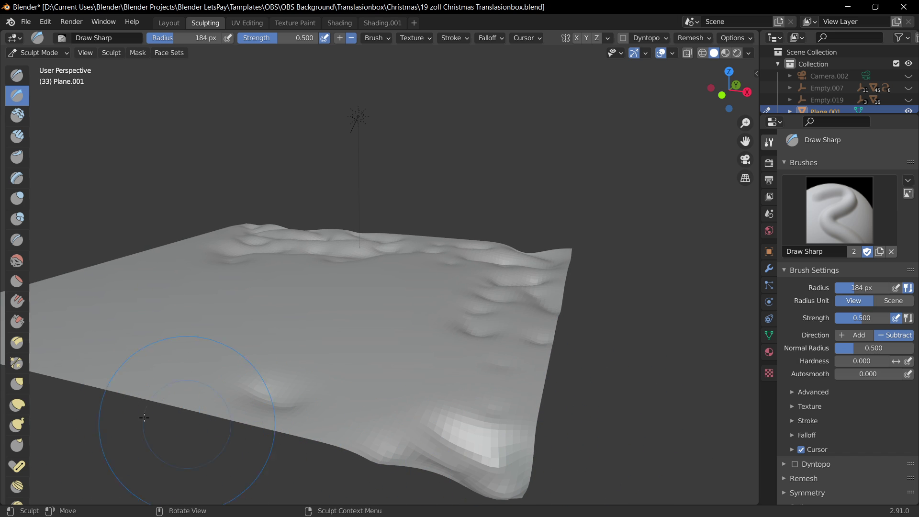
mouse_move(358, 436)
mouse_down()
mouse_move(441, 441)
mouse_move(614, 352)
mouse_move(289, 388)
mouse_up()
middle_drag(289, 388, 440, 392)
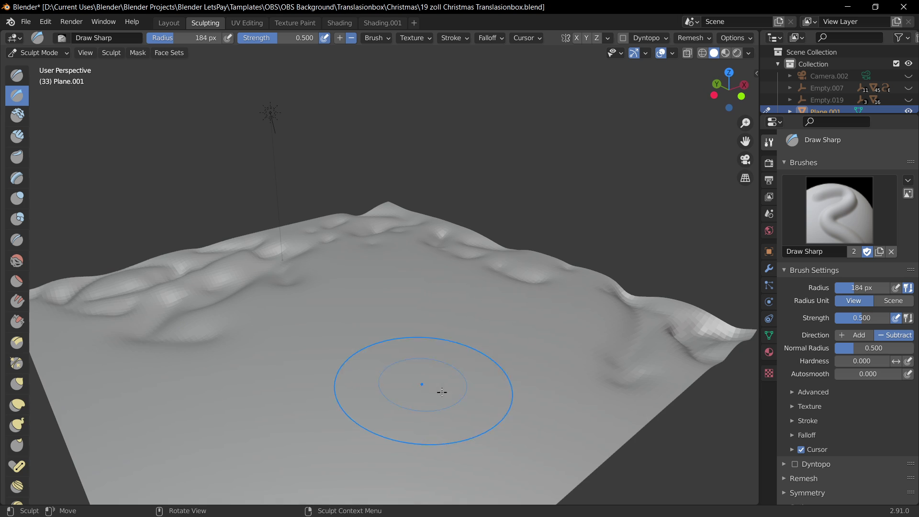
mouse_move(409, 240)
mouse_down()
mouse_move(306, 277)
mouse_move(120, 306)
mouse_up()
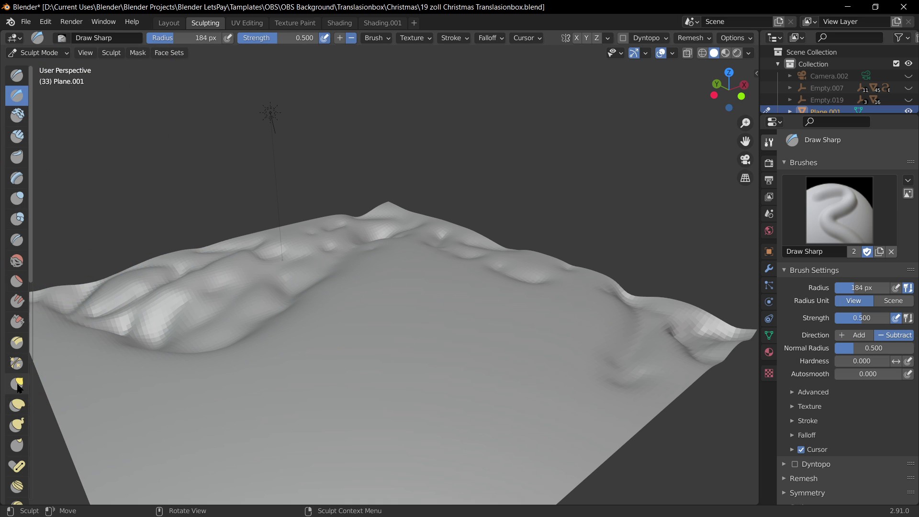
Build the ridge into a taller, smoother hill with the Draw brush and extend the raised terrain along the adjoining edge.
click(16, 75)
mouse_move(307, 330)
mouse_down()
mouse_move(213, 285)
mouse_move(396, 197)
mouse_up()
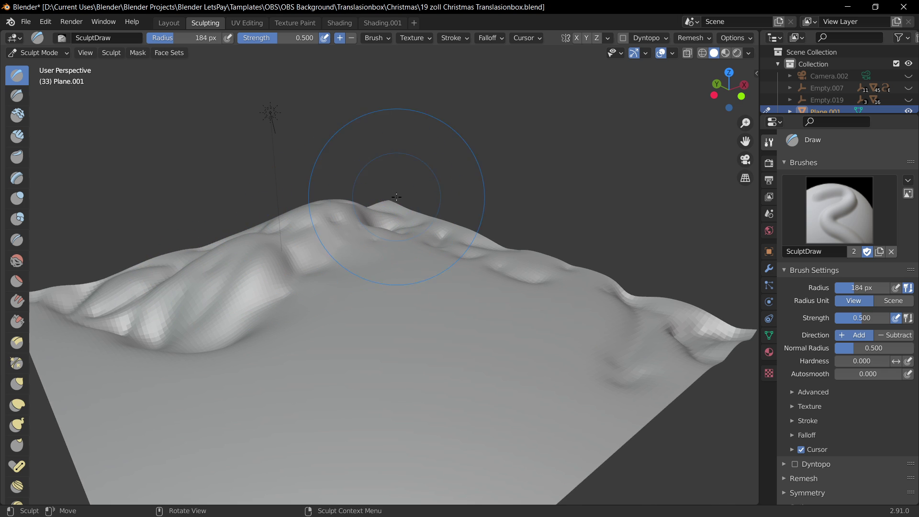
mouse_move(453, 227)
mouse_down()
mouse_move(648, 397)
mouse_move(640, 411)
mouse_up()
scroll(622, 412, down, 1)
shift+middle_drag(571, 386, 529, 308)
mouse_move(529, 309)
mouse_down()
mouse_move(589, 223)
mouse_move(546, 217)
mouse_up()
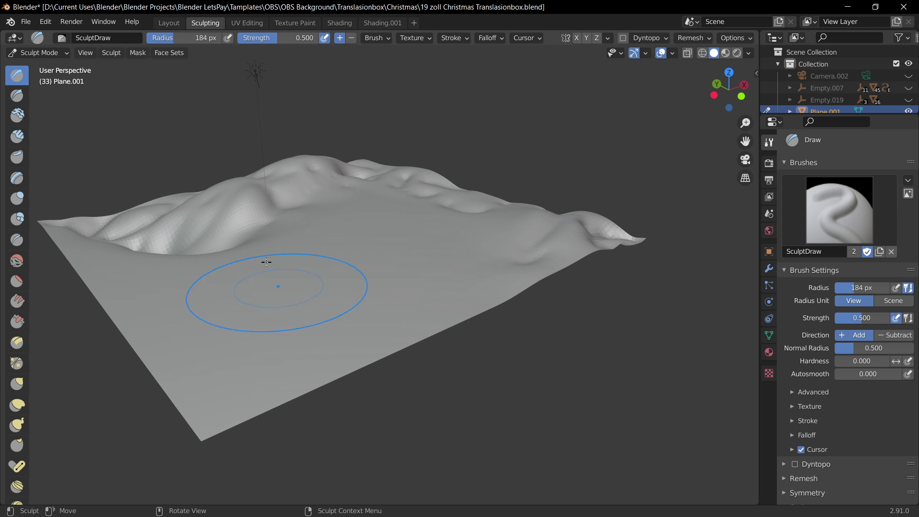
Shape the far hills and raise mounds along the remaining flat edges and near corner with the Draw Sharp brush.
click(17, 96)
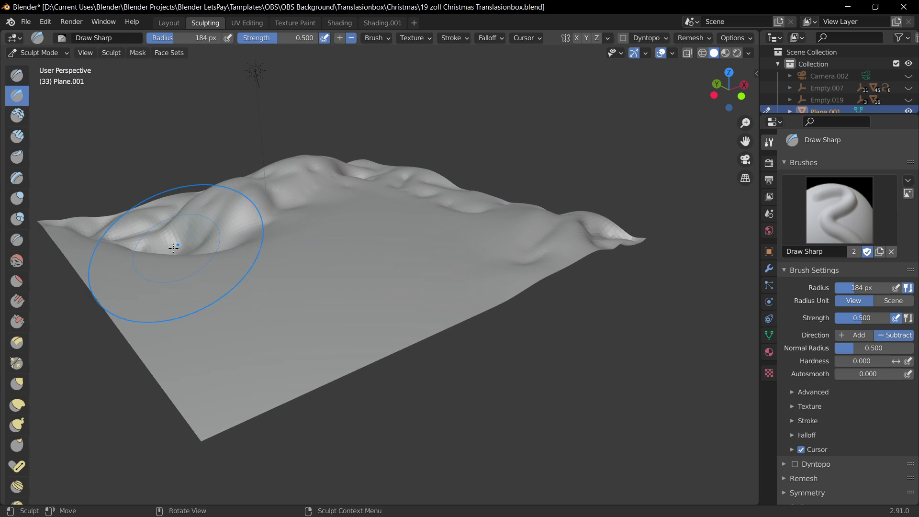
mouse_move(195, 242)
mouse_down()
mouse_move(289, 188)
mouse_move(416, 161)
mouse_move(471, 193)
mouse_up()
mouse_move(539, 256)
mouse_down()
mouse_move(463, 275)
mouse_move(359, 361)
mouse_up()
mouse_move(454, 318)
mouse_down()
mouse_move(526, 279)
mouse_move(307, 358)
mouse_move(338, 400)
mouse_up()
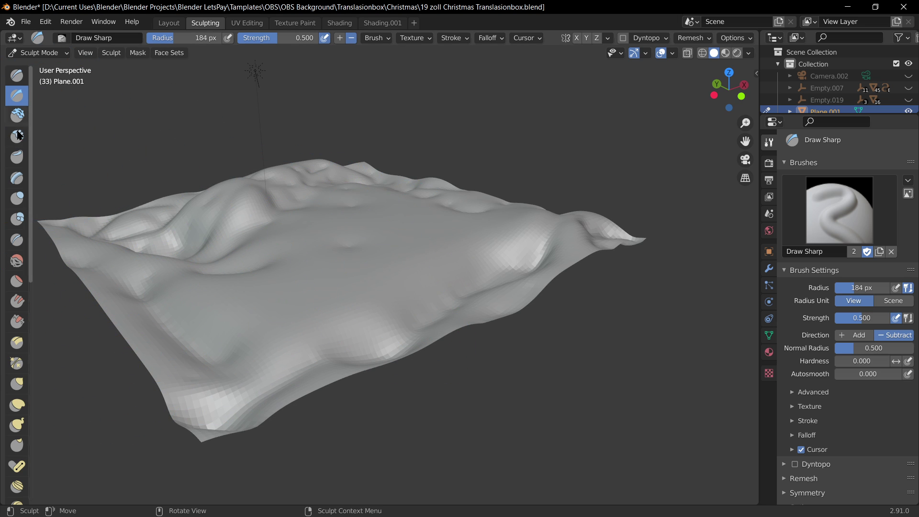
scroll(322, 211, up, 2)
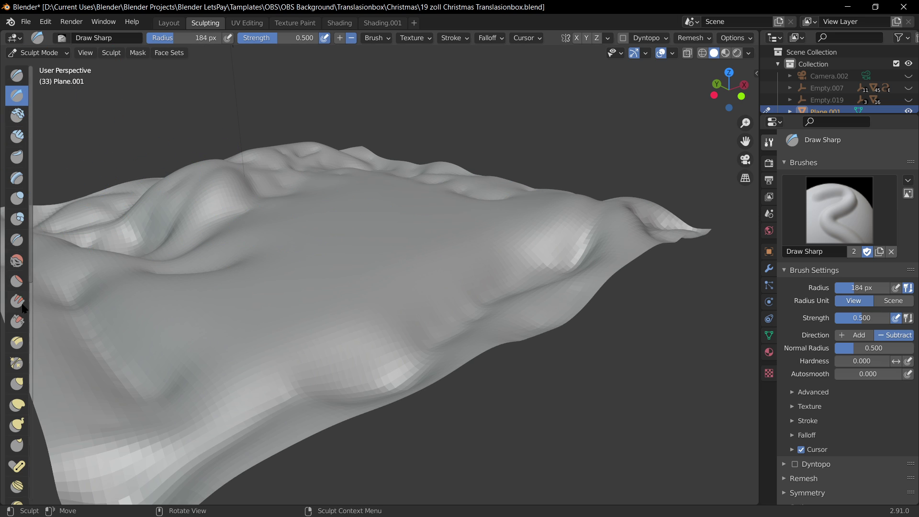
Try pulling the terrain's ridge and outer edge into new shapes with the Elastic Deform brush, and undo the strokes.
click(18, 404)
drag(255, 208, 277, 173)
drag(229, 197, 226, 177)
middle_drag(189, 230, 317, 267)
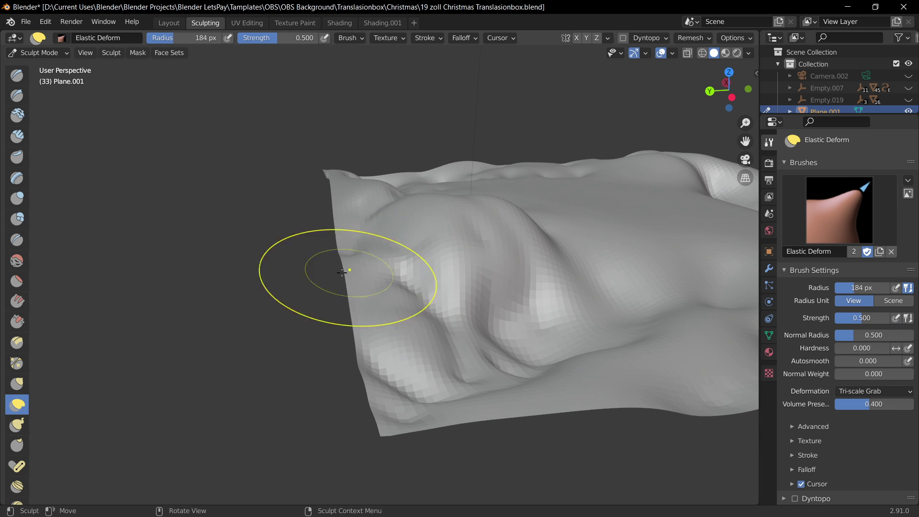
drag(367, 309, 363, 345)
drag(373, 373, 371, 437)
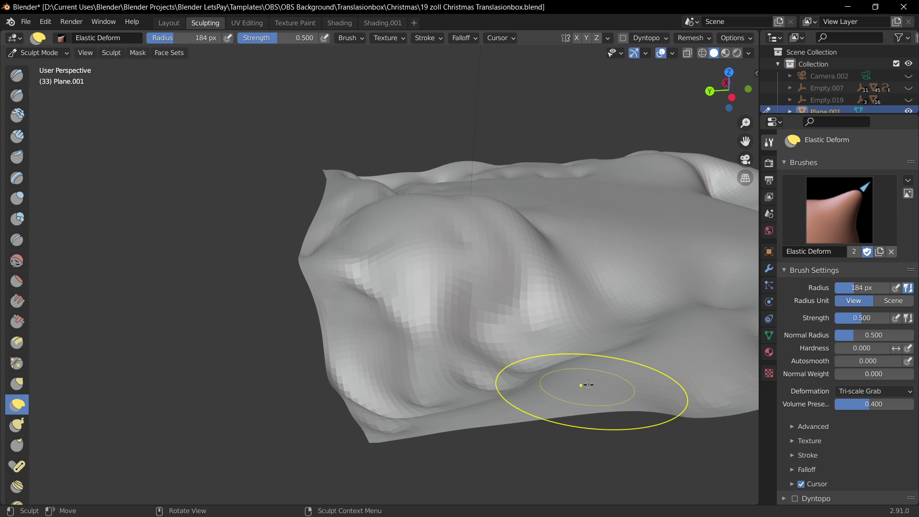
key(ctrl+z)
key(ctrl+z)
key(ctrl+z)
key(ctrl+z)
Save the file and check the sculpted hills through the scene camera in the Layout workspace.
middle_drag(563, 329, 421, 298)
key(ctrl+s)
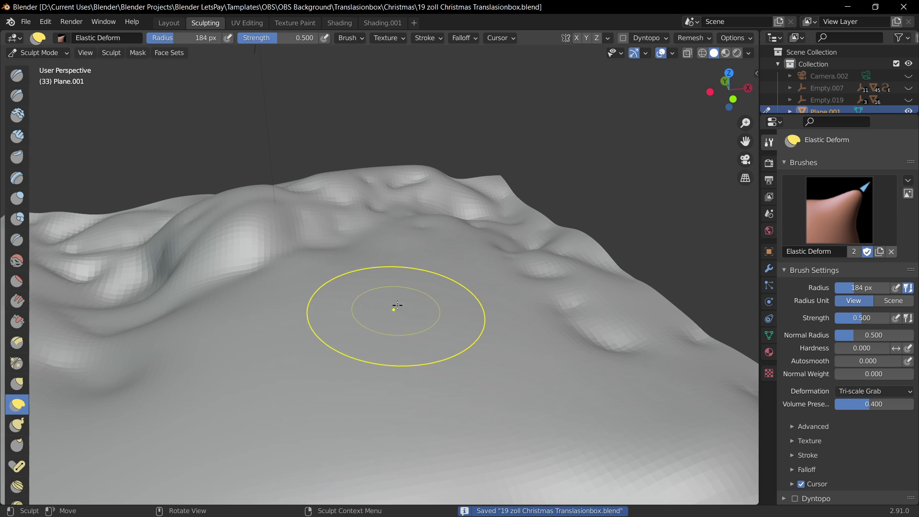
click(168, 23)
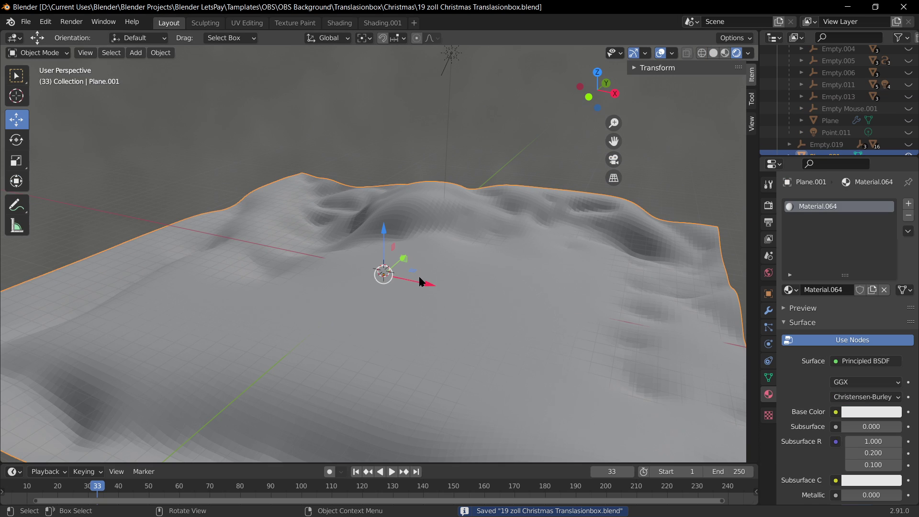
key(KP_0)
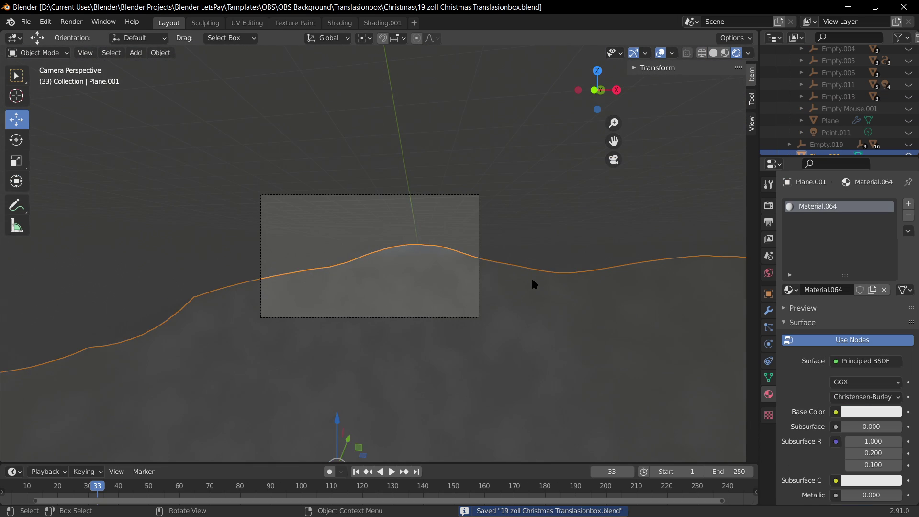
key(s)
right_click(532, 334)
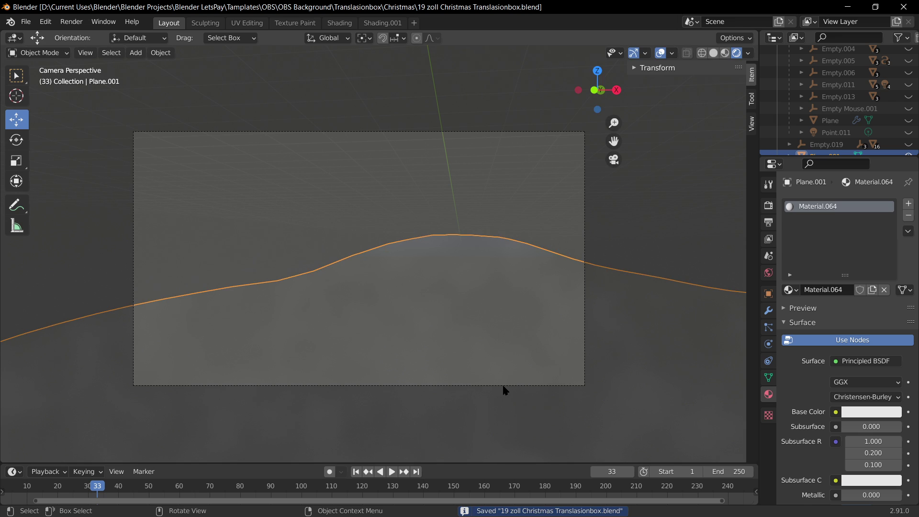
scroll(703, 171, down, 2)
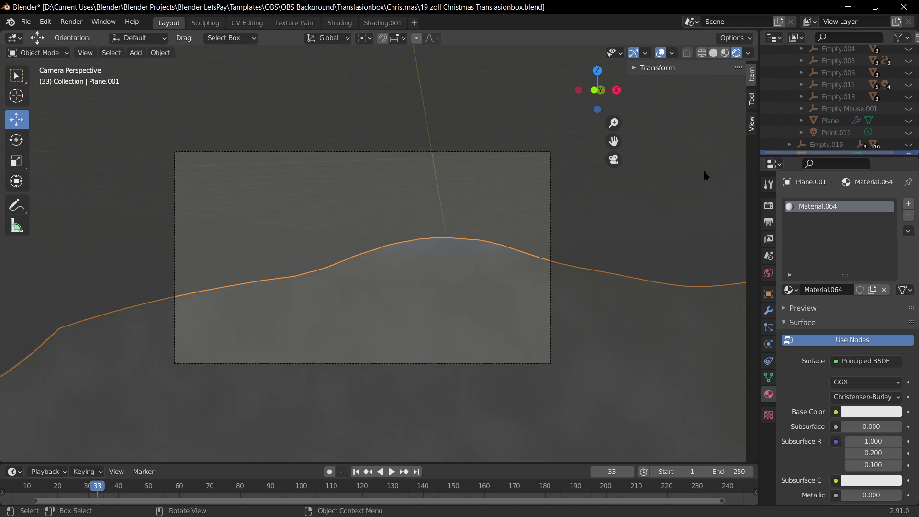
scroll(703, 174, down, 3)
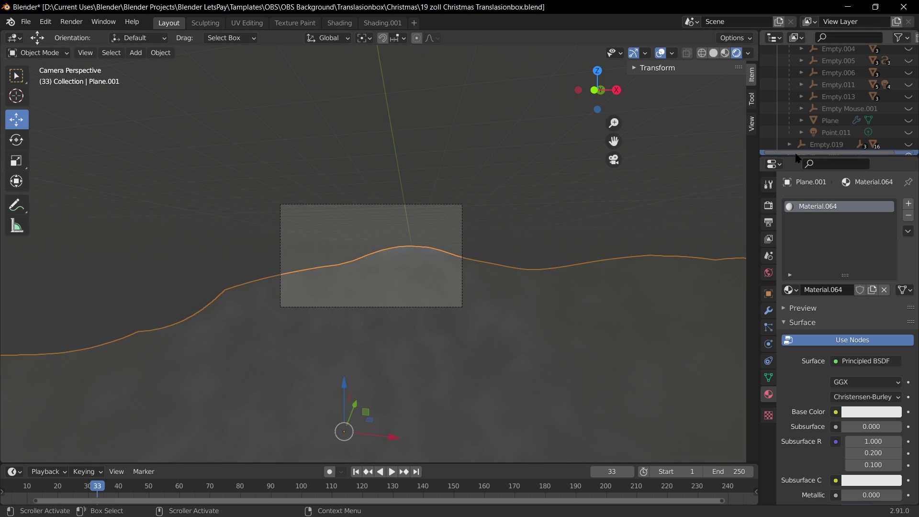
Enlarge the outliner, filter it for "cam" and make Camera.002 the active scene camera.
drag(798, 161, 795, 268)
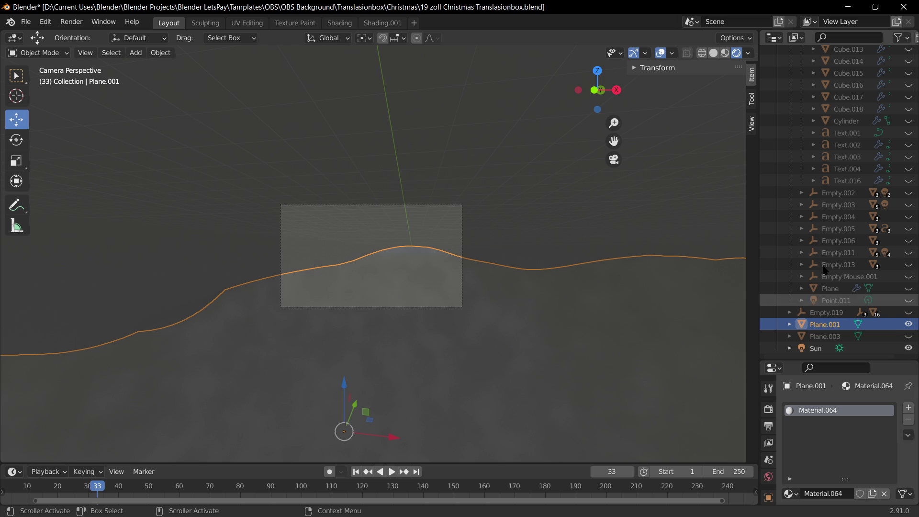
click(839, 37)
text(ca)
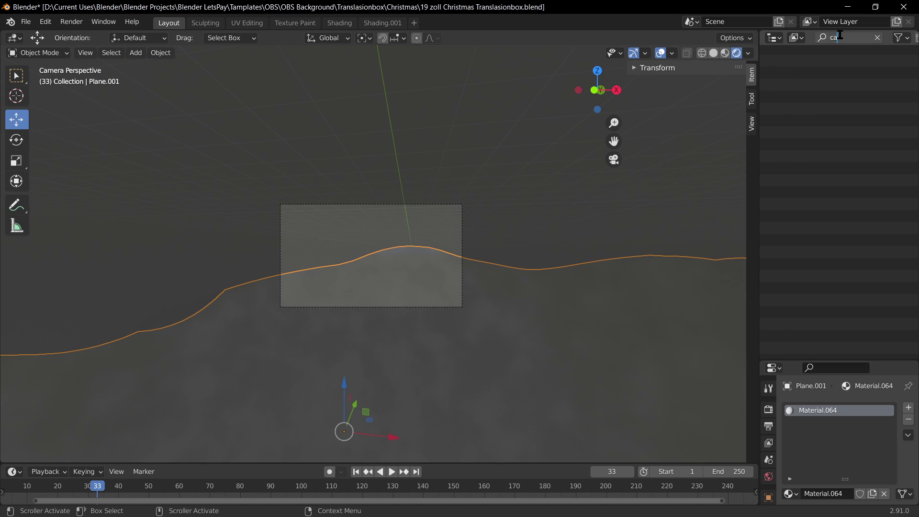
text(m)
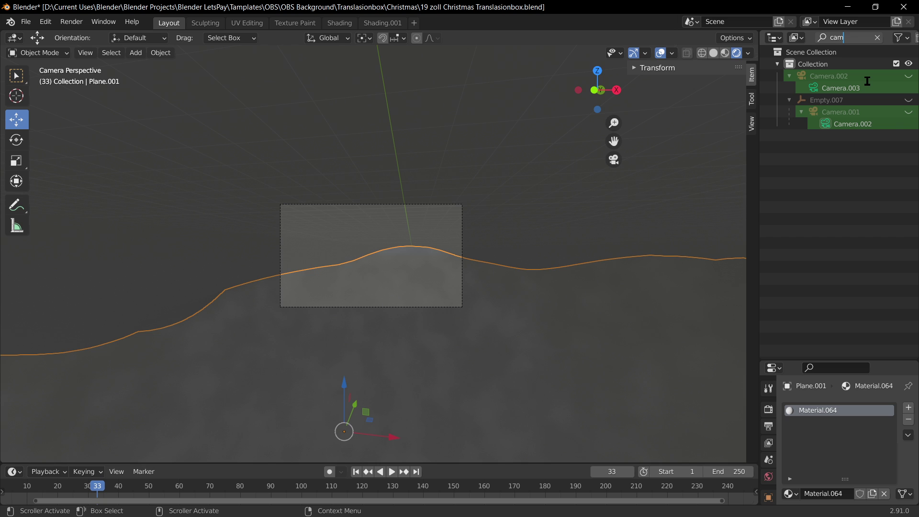
click(832, 124)
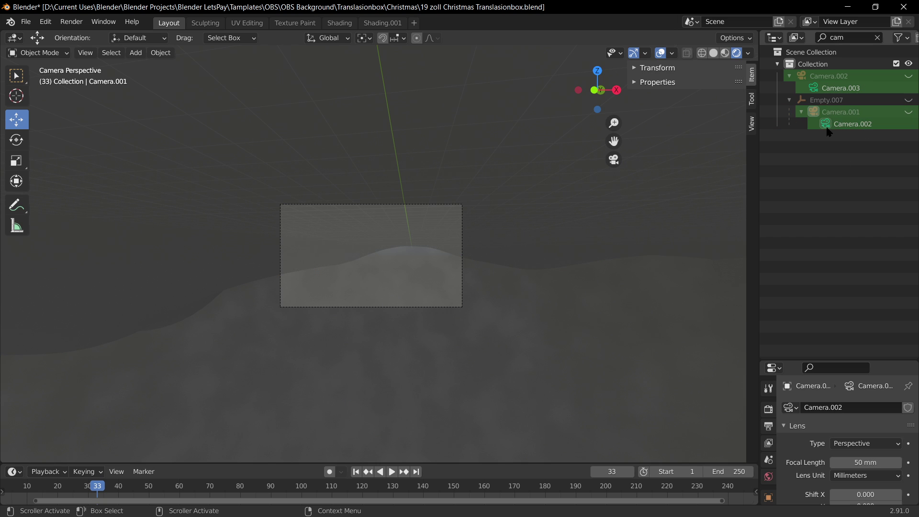
click(820, 89)
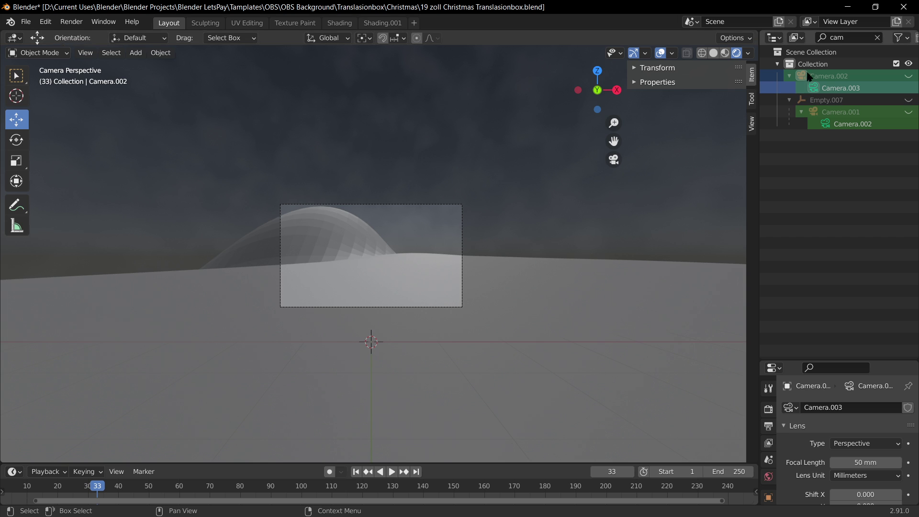
Unhide the hidden cameras and Empty.007, select Camera.002 and look at the landscape through it.
middle_drag(462, 223, 355, 281)
key(KP_0)
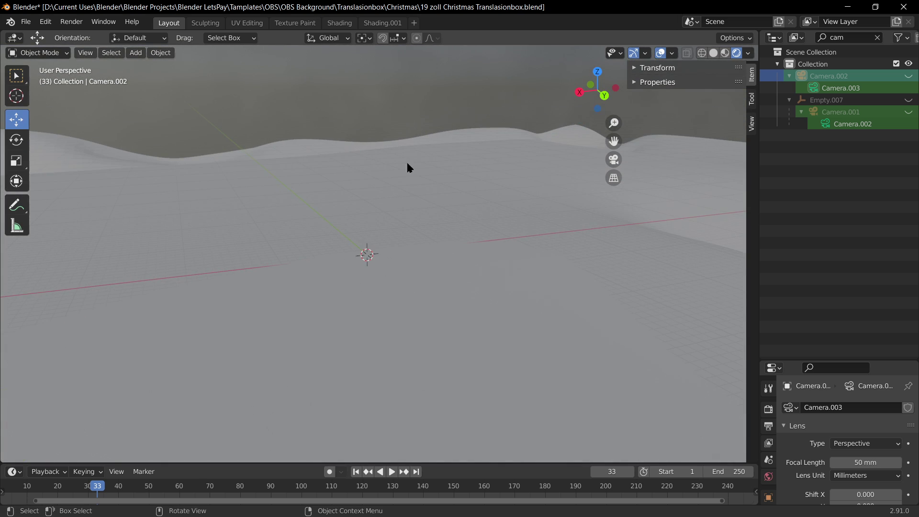
middle_drag(407, 163, 431, 240)
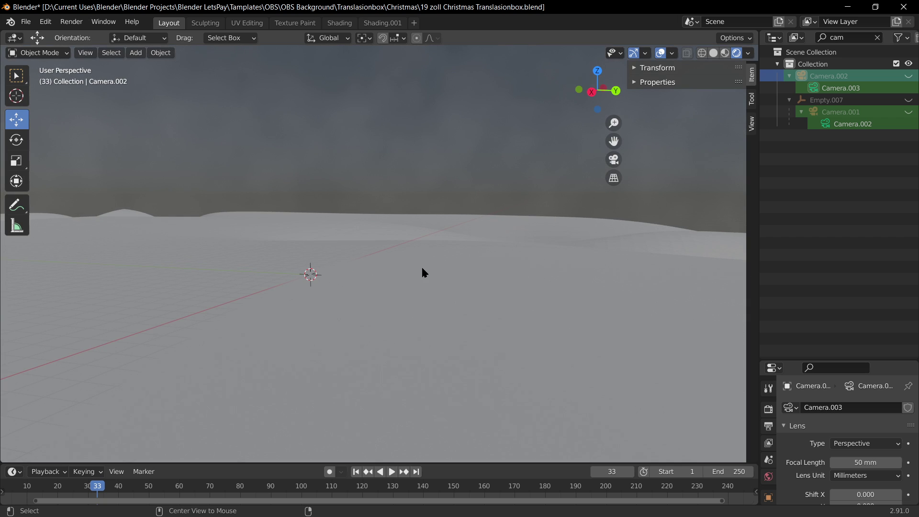
key(alt+h)
click(260, 256)
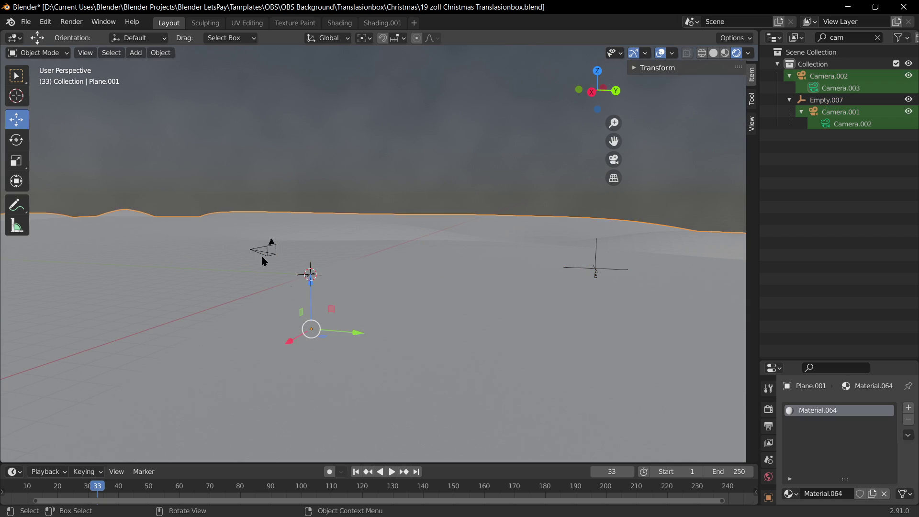
click(259, 250)
key(ctrl+KP_0)
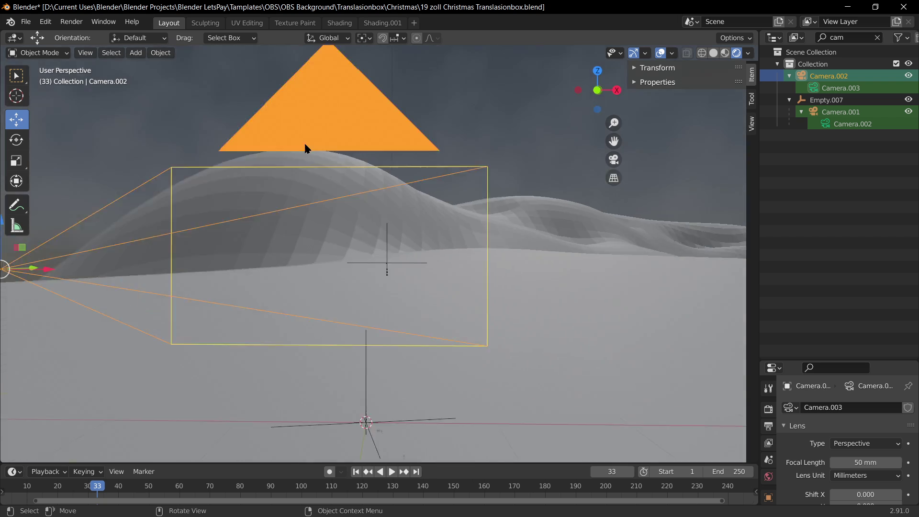
click(458, 239)
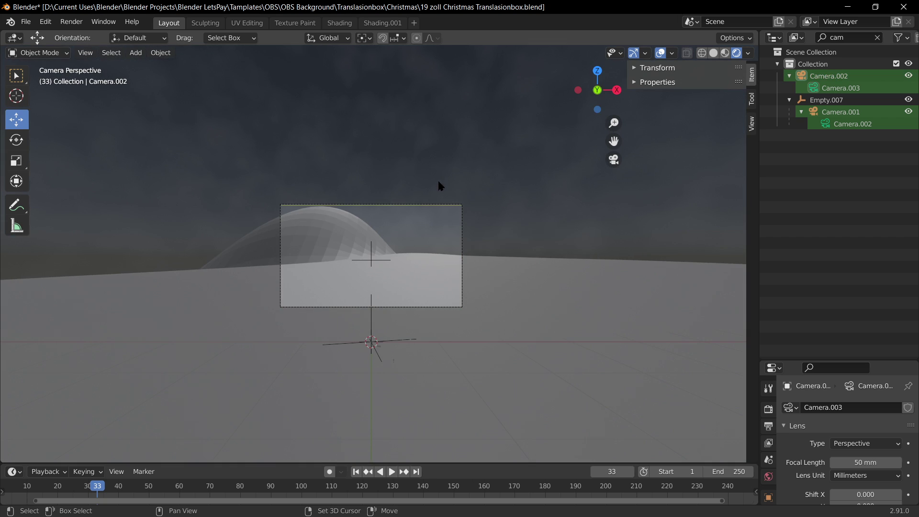
scroll(490, 256, down, 2)
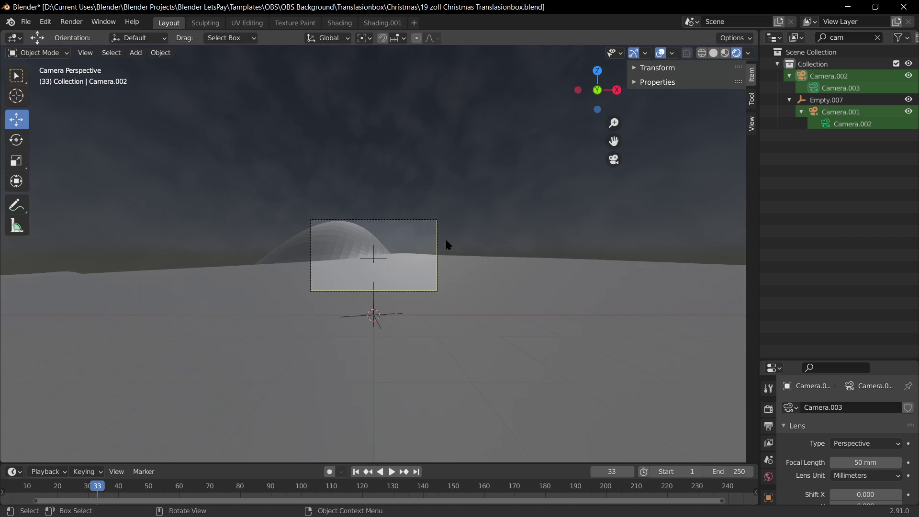
scroll(443, 244, up, 4)
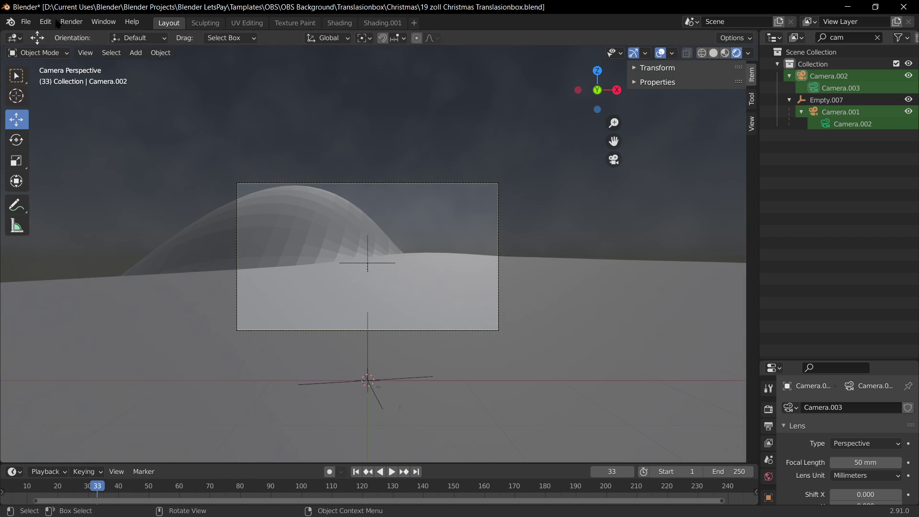
Open the keymap preferences and search the key bindings for "view".
click(46, 21)
click(73, 192)
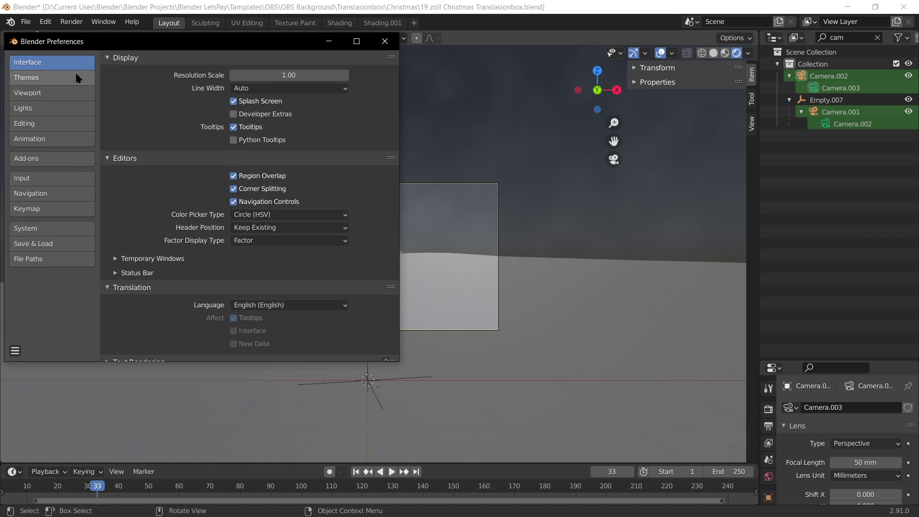
click(38, 194)
click(49, 212)
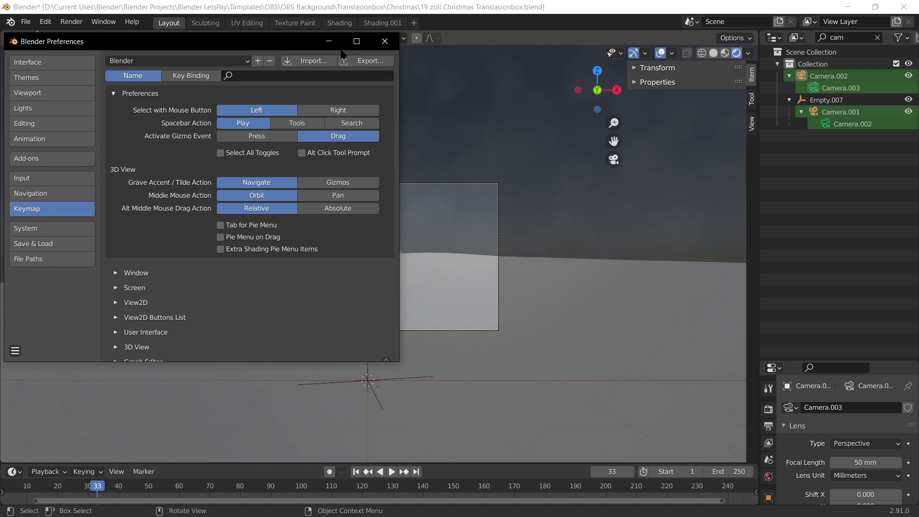
click(288, 75)
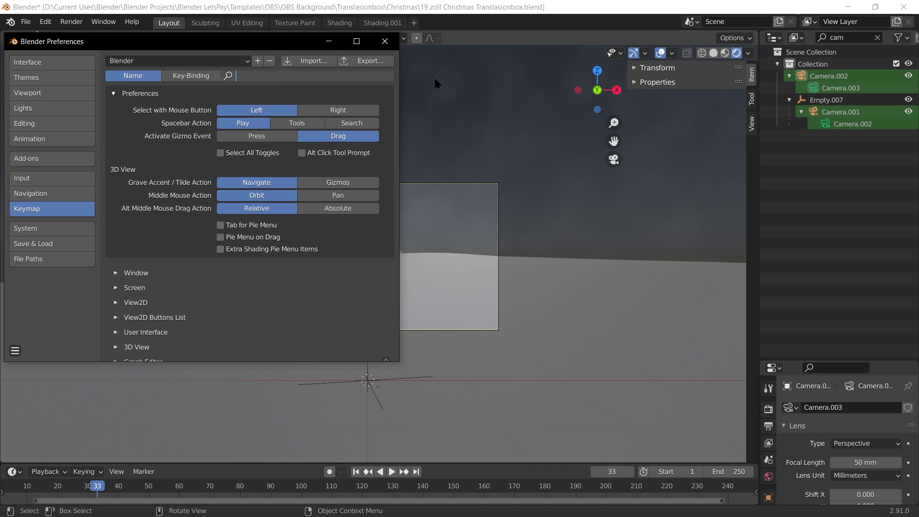
click(188, 74)
click(290, 75)
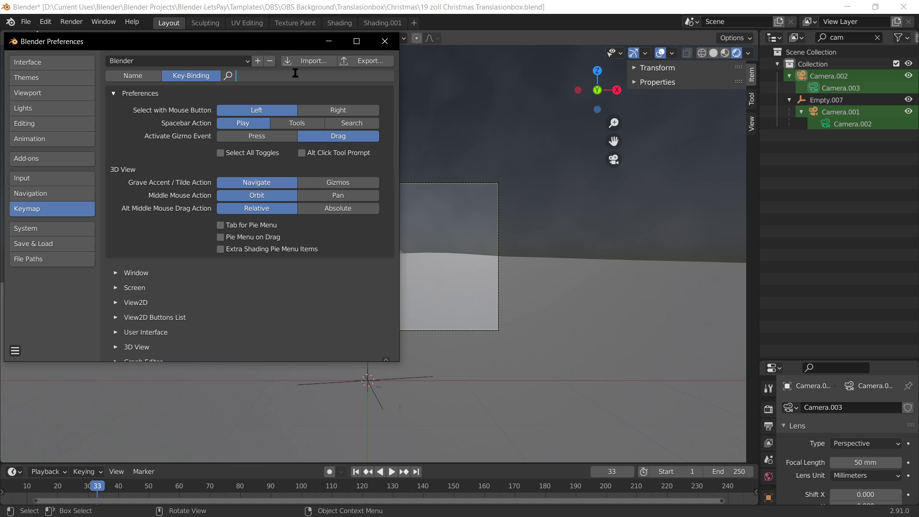
text(view)
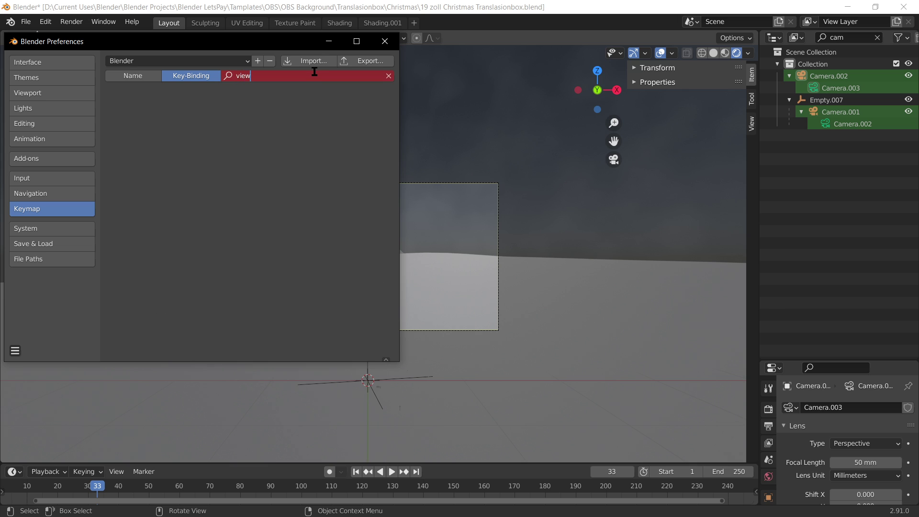
Search the keymap by name for "view navigation", assign Shift F to View Navigation (Walk/Fly), and close the preferences.
click(133, 76)
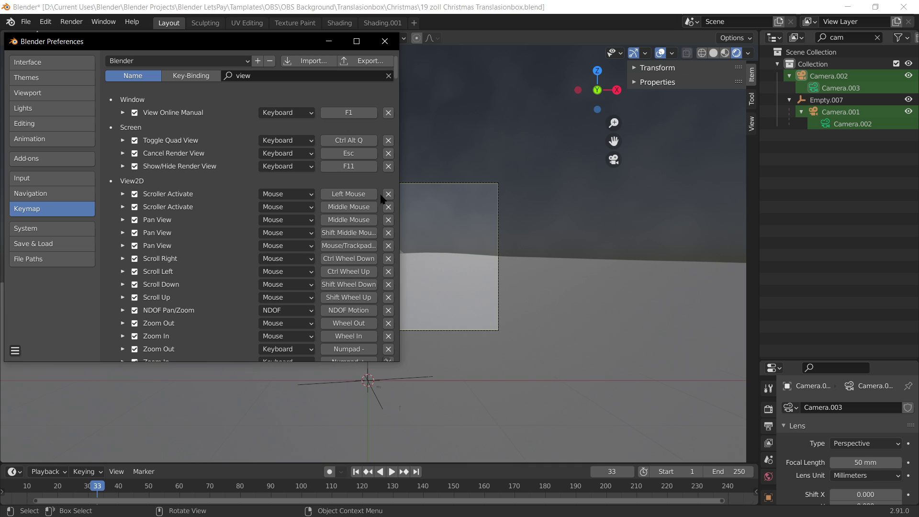
text(navigation)
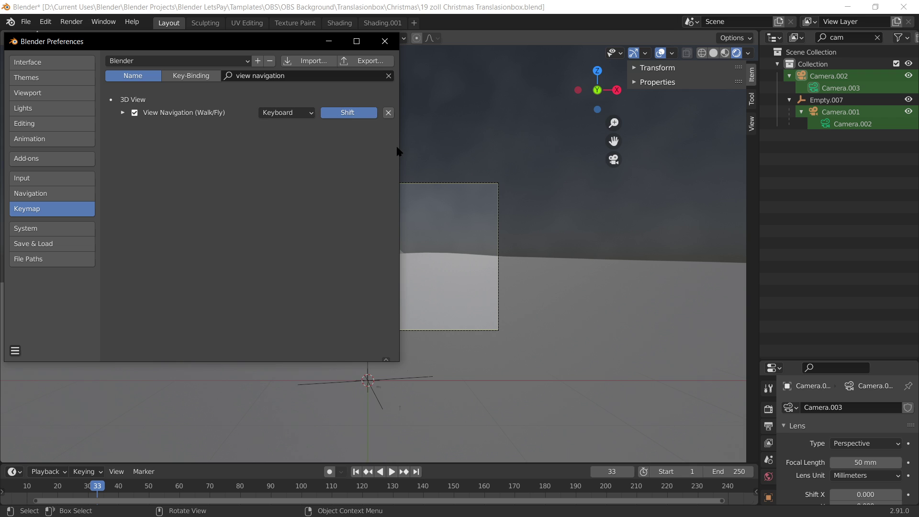
key(shift+f)
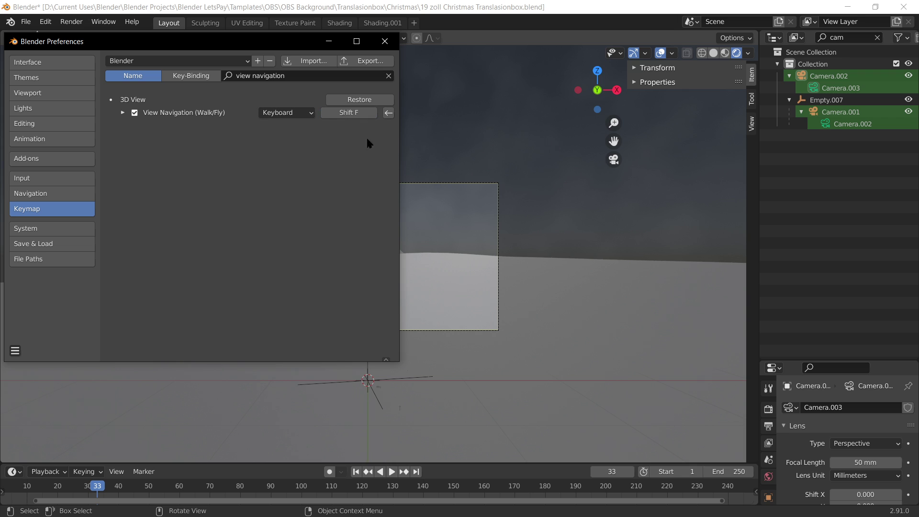
click(383, 40)
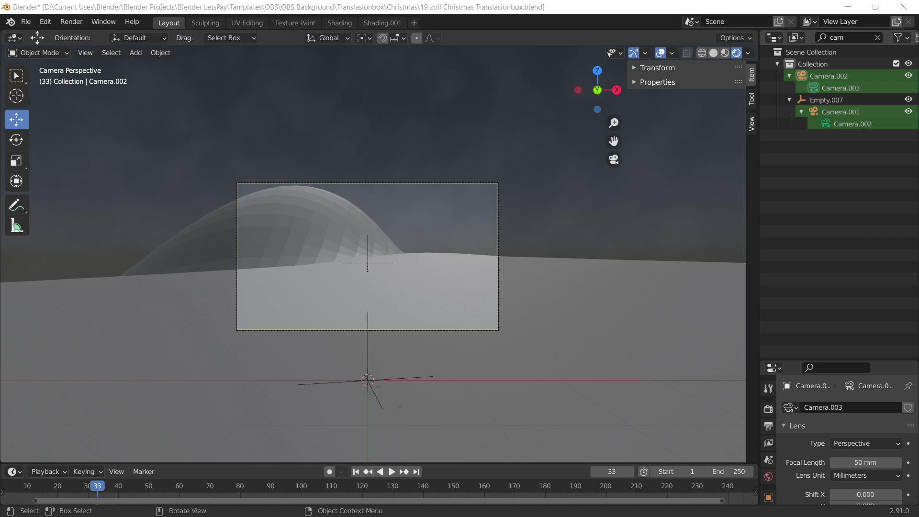
Inspect the snowy landscape around Camera.002 using walk navigation, and return to the camera view.
key(shift+d)
key(Escape)
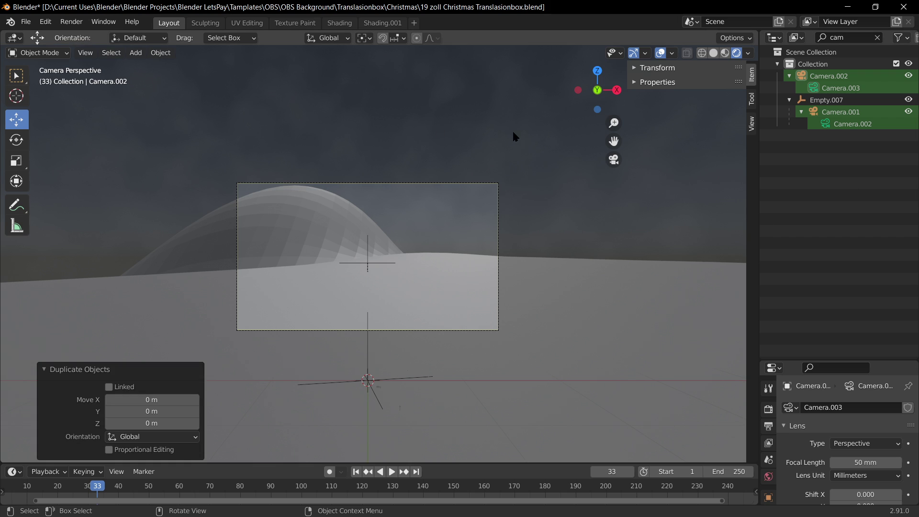
key(shift+grave)
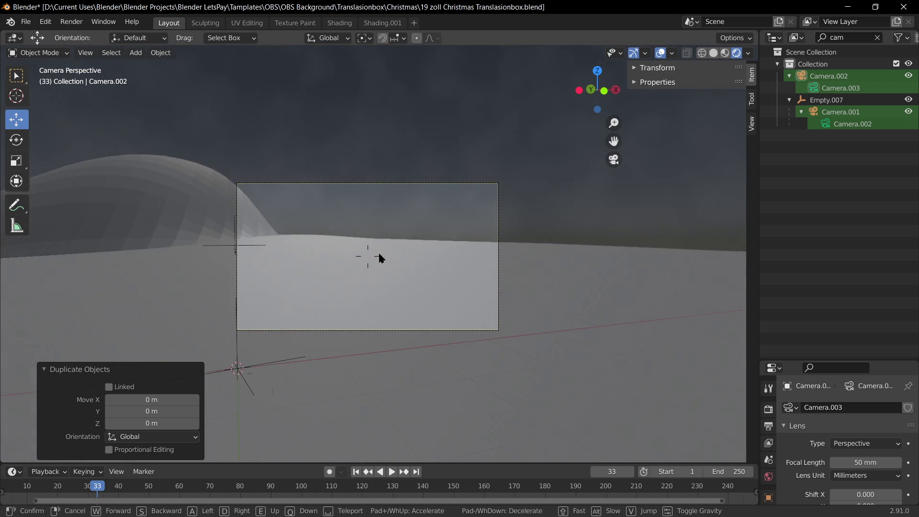
right_click(378, 255)
key(shift+grave)
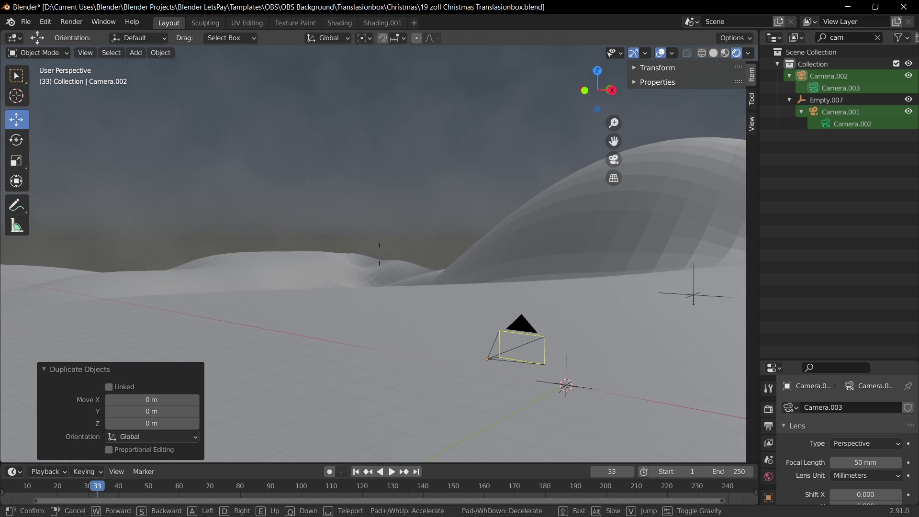
key(w)
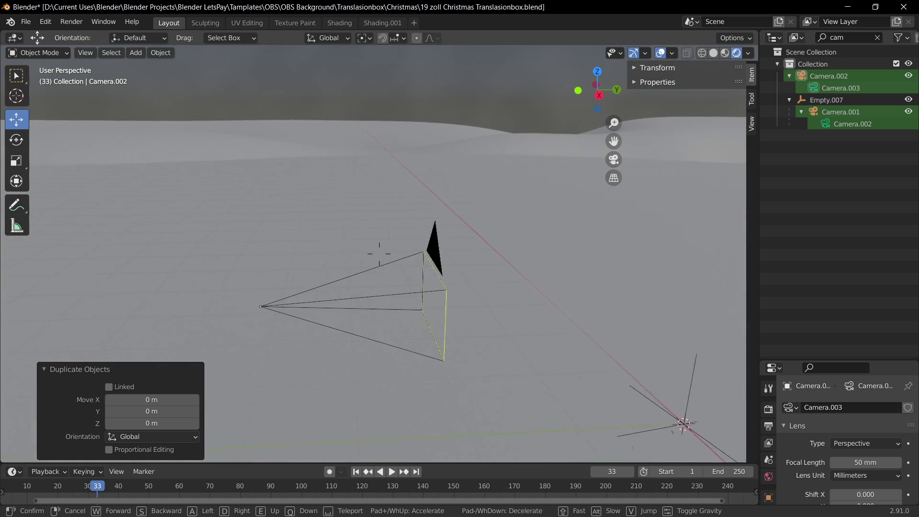
key(s)
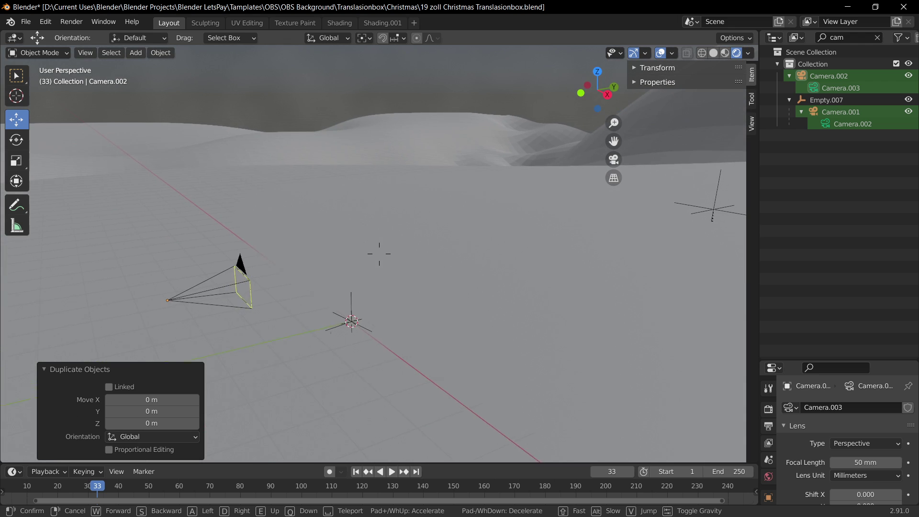
key(Escape)
key(shift+grave)
key(Escape)
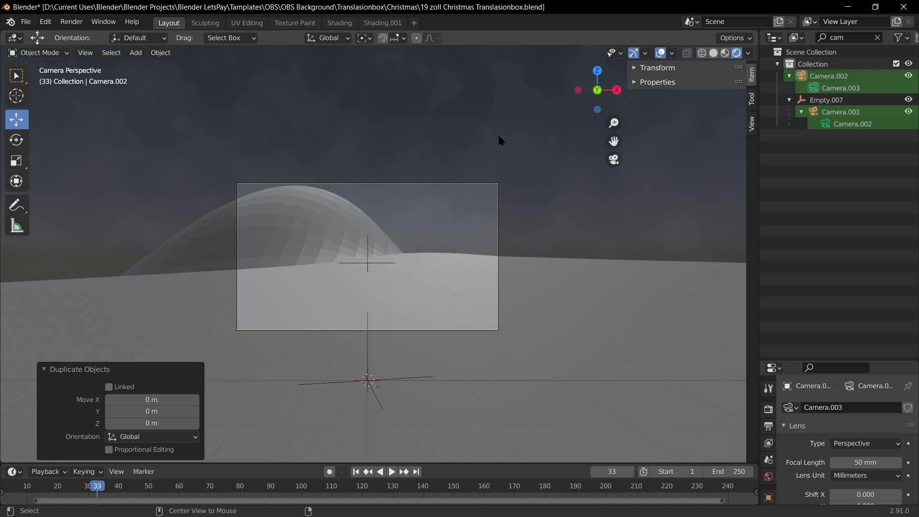
Lower the landscape plane about 2.9 m along Z, check it through the camera, and save the file.
middle_drag(554, 334, 563, 301)
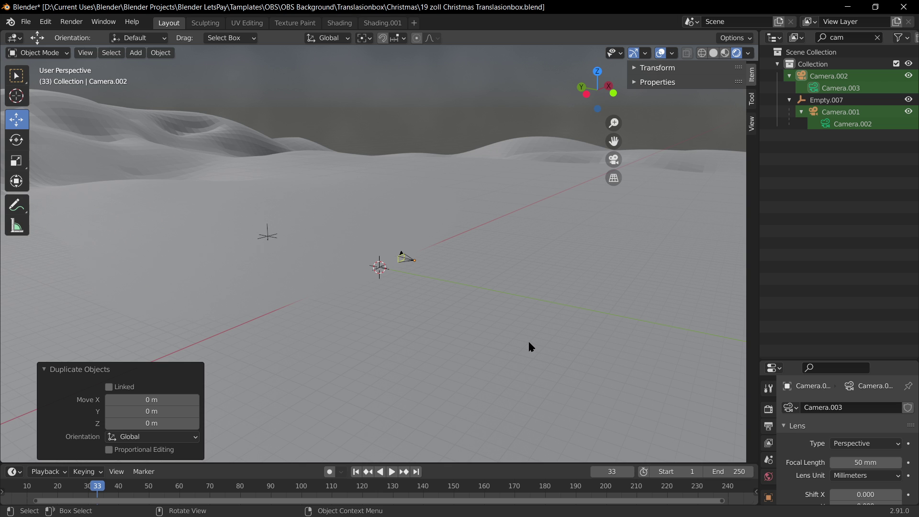
middle_drag(531, 340, 428, 297)
click(442, 349)
key(g)
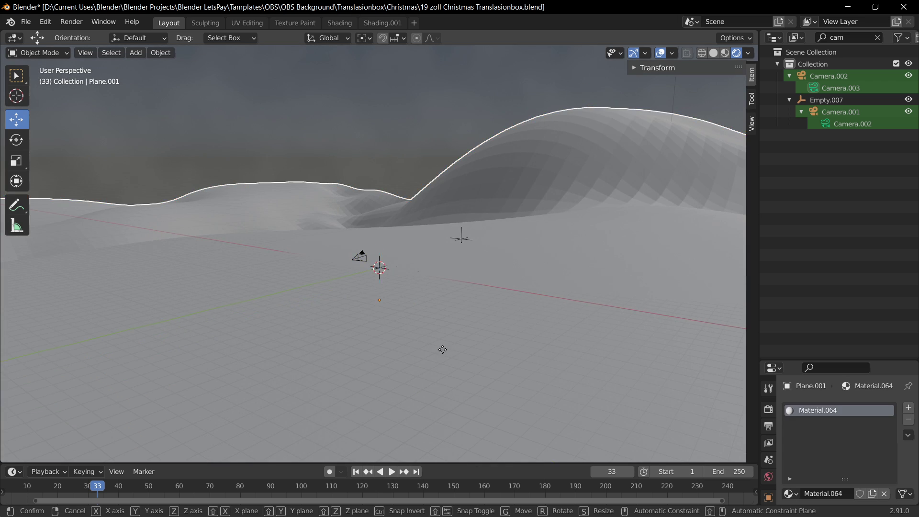
right_click(440, 420)
key(g)
key(z)
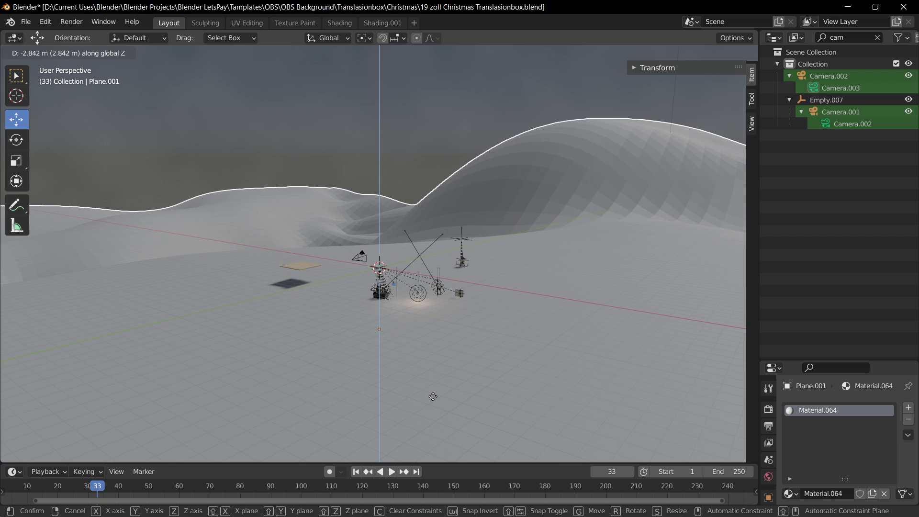
click(435, 385)
key(KP_0)
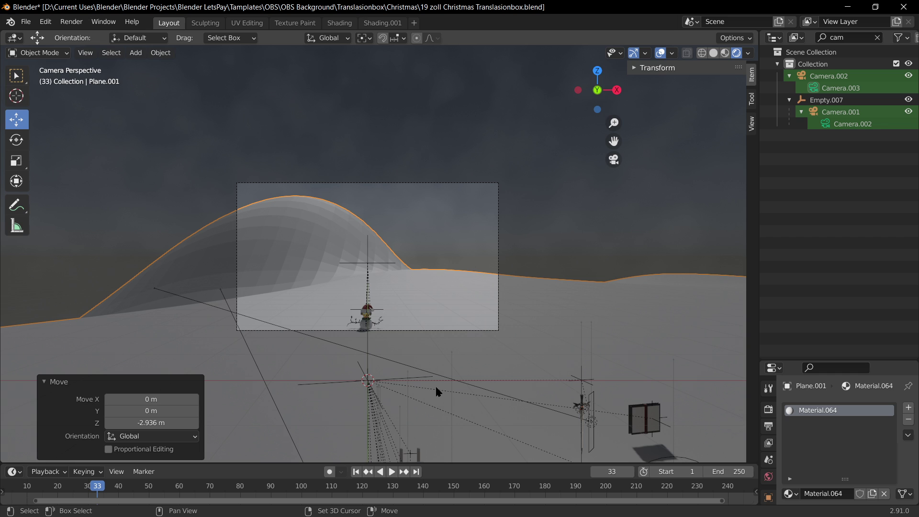
key(ctrl+s)
Inspect the desk and surrounding objects on the snowy ground from the camera using walk navigation.
key(shift+grave)
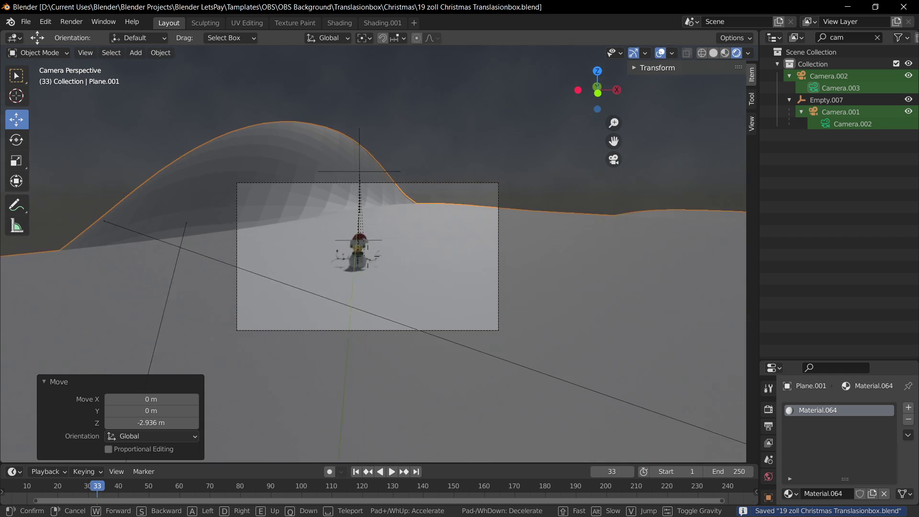
key(w)
key(a)
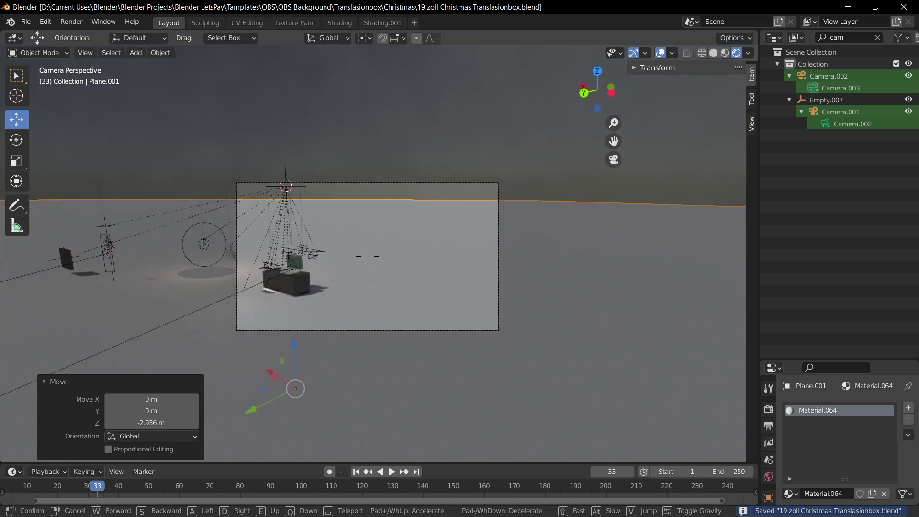
key(d)
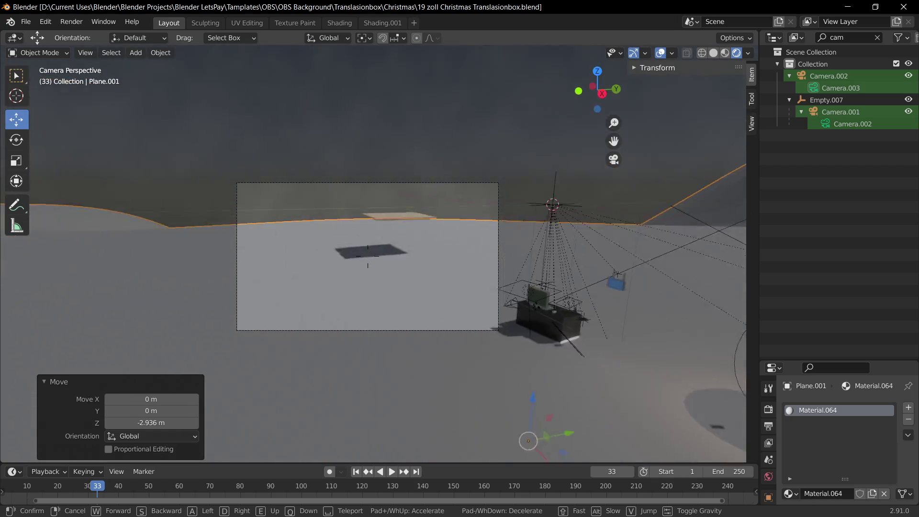
key(w)
key(a)
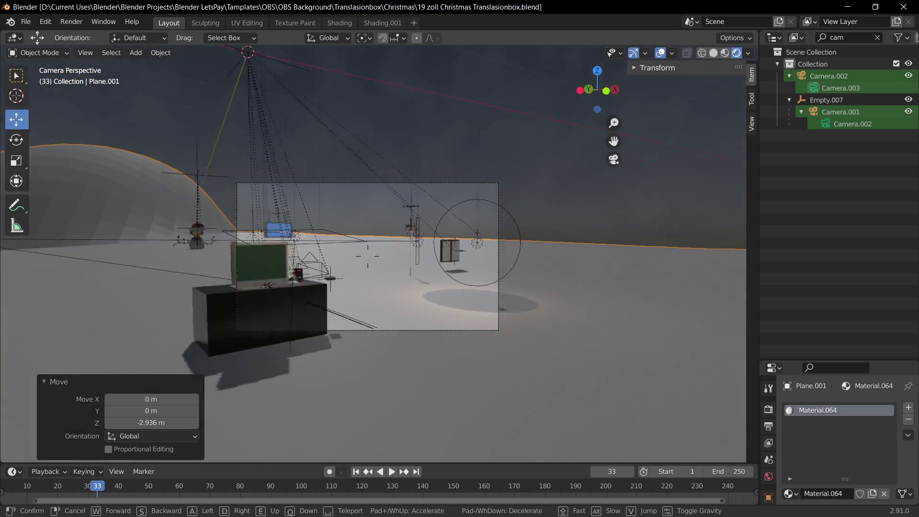
right_click(382, 252)
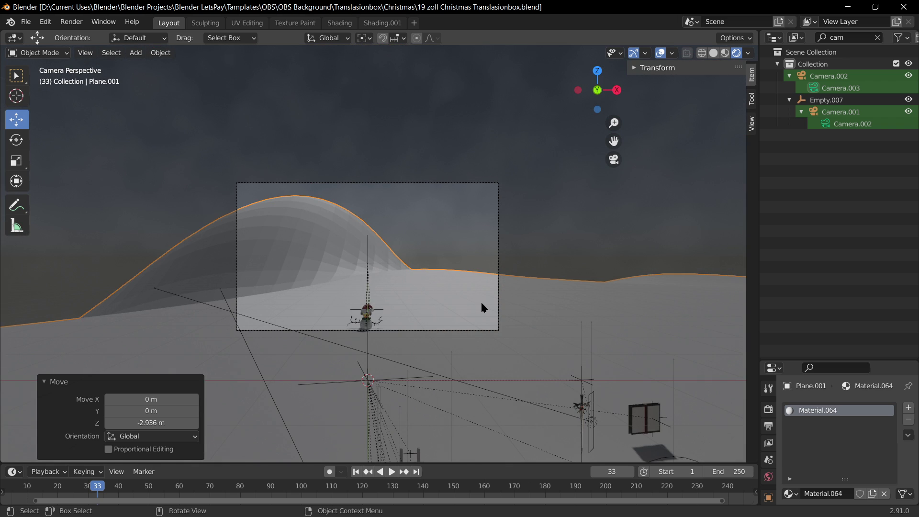
scroll(481, 303, up, 3)
key(shift+grave)
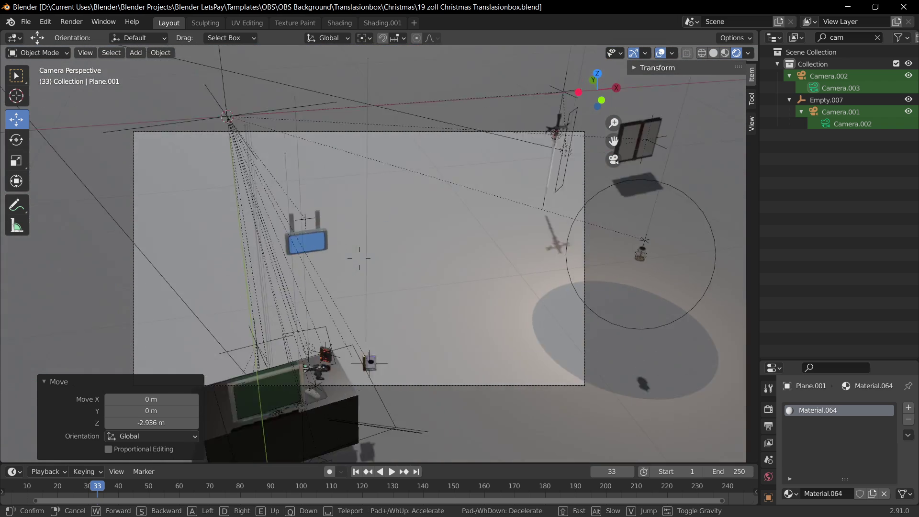
right_click(378, 252)
Apply smooth shading to the landscape plane and save the file.
middle_drag(378, 251, 479, 314)
scroll(480, 314, down, 5)
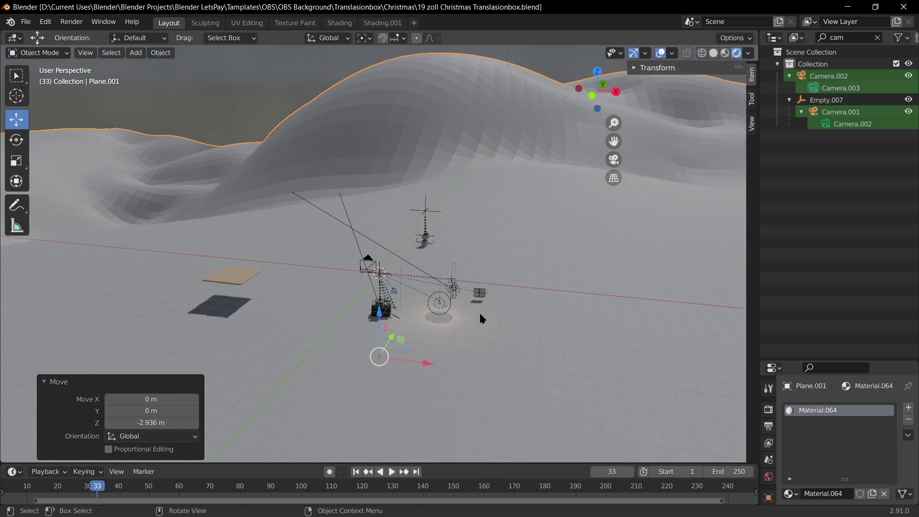
scroll(481, 319, down, 1)
right_click(518, 164)
click(516, 161)
scroll(443, 240, down, 2)
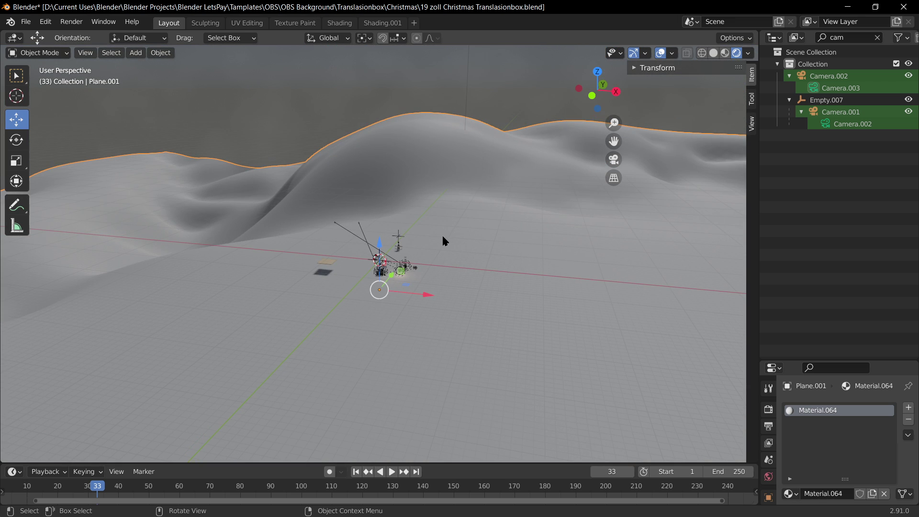
middle_drag(396, 129, 181, 267)
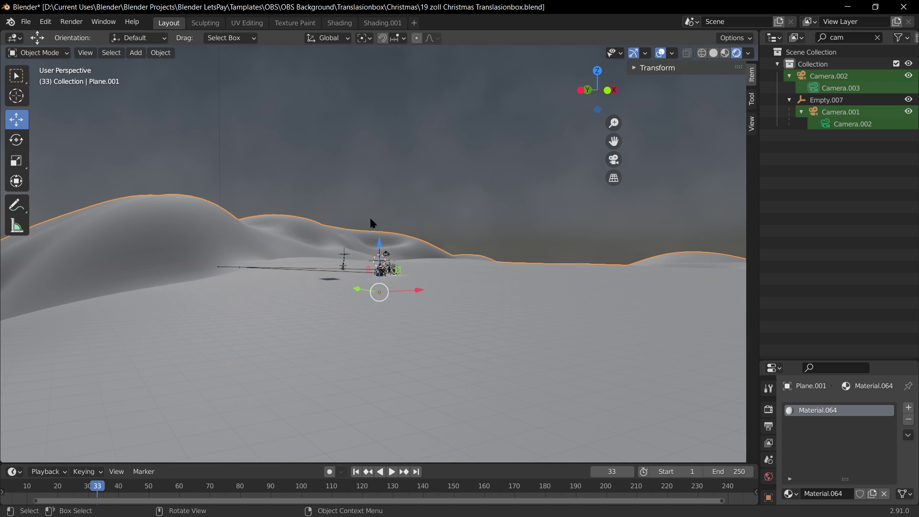
key(ctrl+s)
Add a mesh plane at the world origin and scale it up to cover the area around the objects.
middle_drag(372, 223, 446, 277)
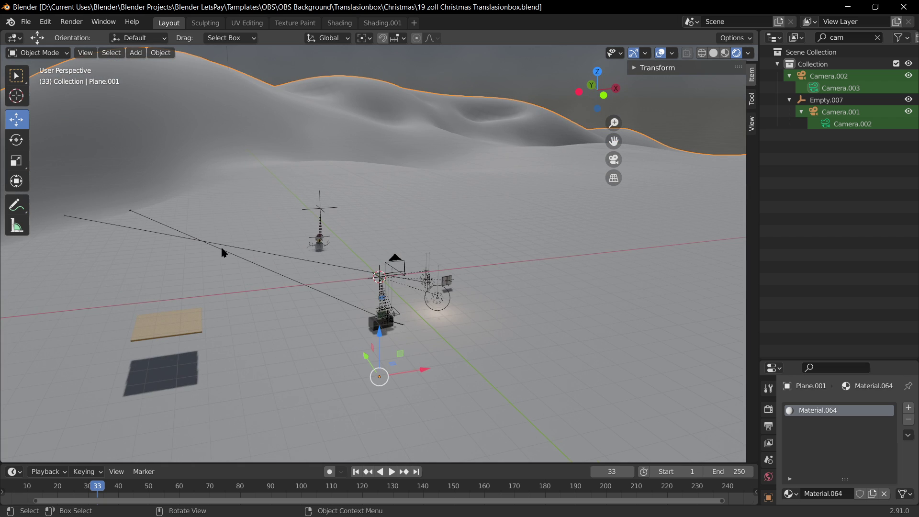
middle_drag(314, 283, 509, 268)
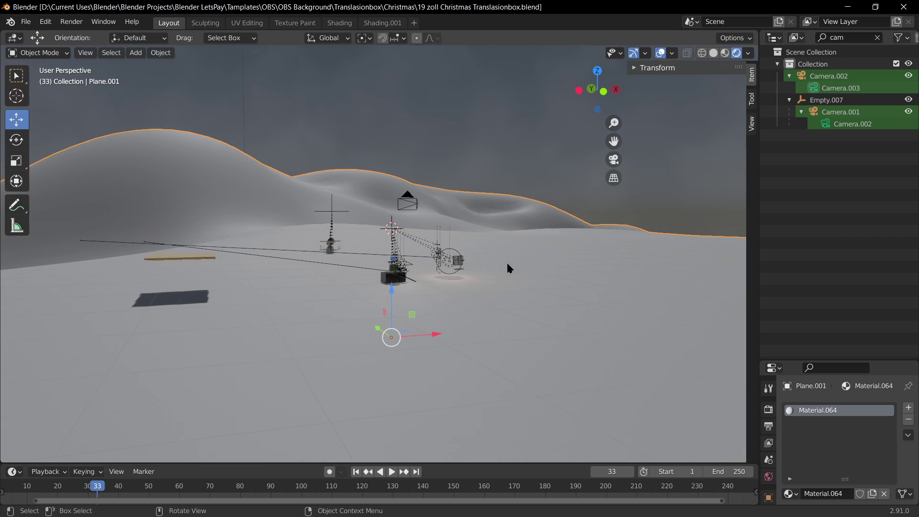
middle_drag(564, 255, 645, 247)
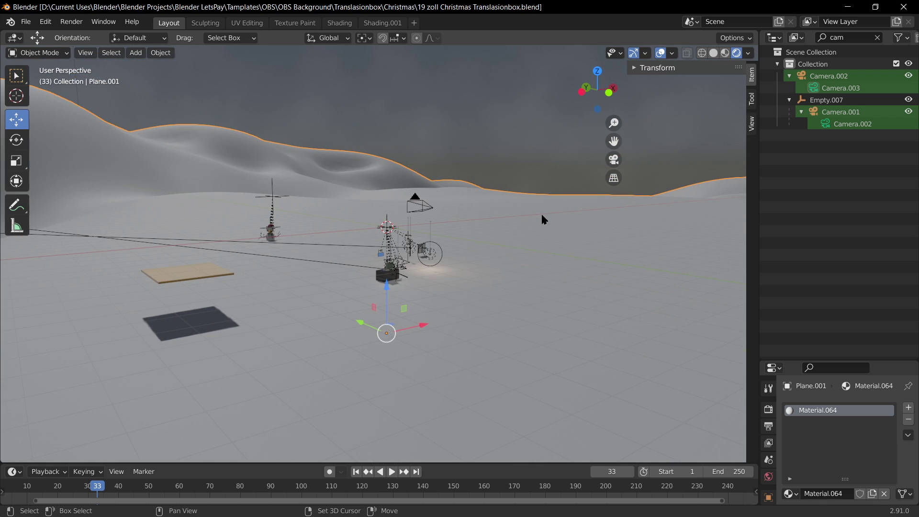
middle_drag(569, 220, 599, 225)
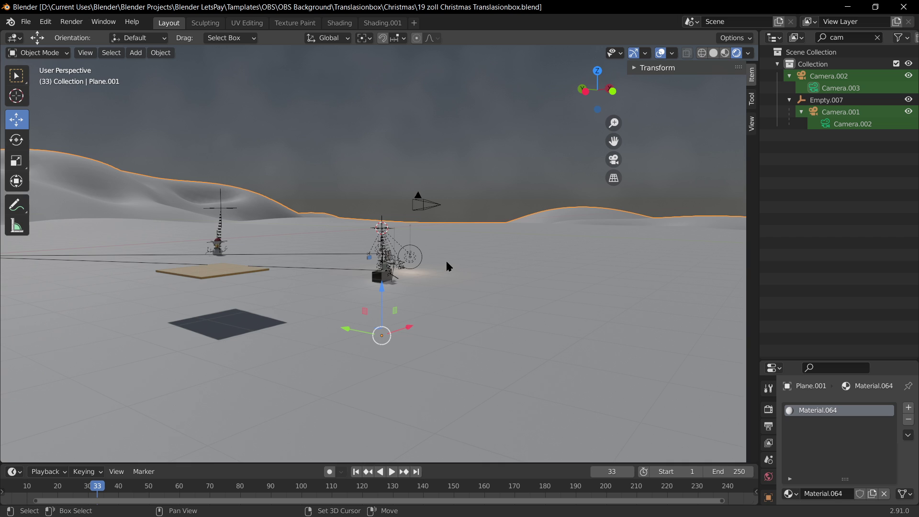
key(shift+a)
mouse_move(450, 90)
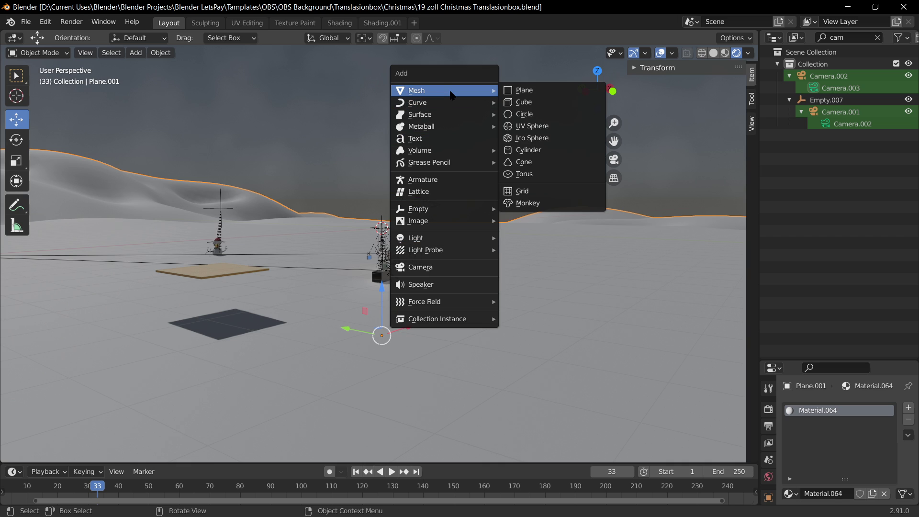
click(529, 93)
key(s)
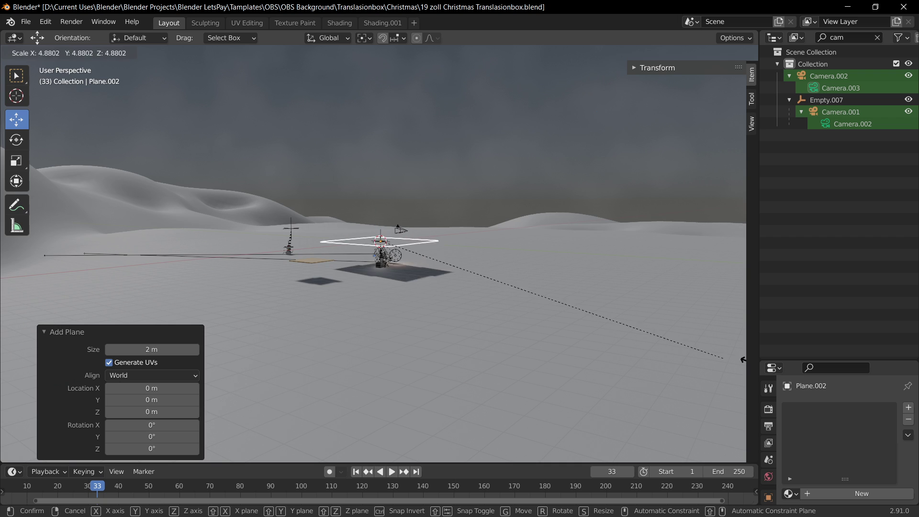
click(98, 142)
Raise the new plane about 17.9 m along Z above the scene.
key(g)
key(z)
click(397, 82)
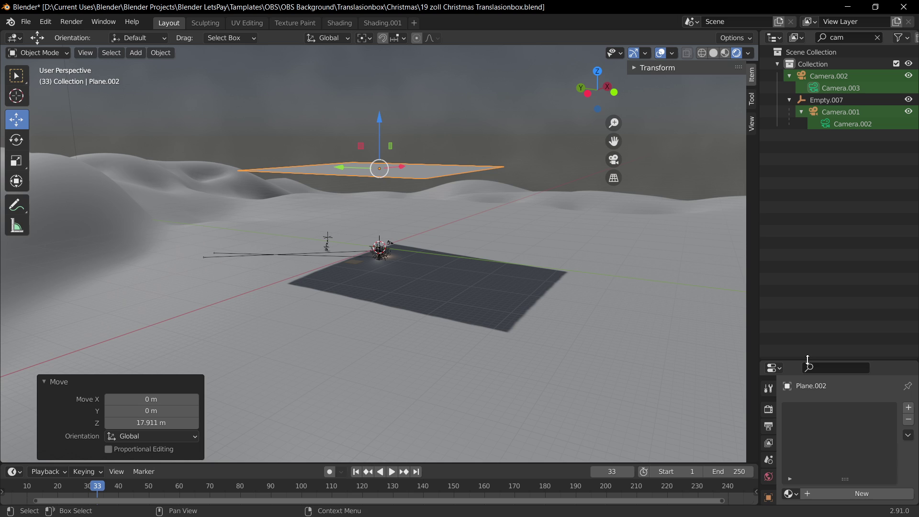
Add an emitter particle system to the raised plane and play the animation.
drag(796, 359, 795, 137)
click(767, 293)
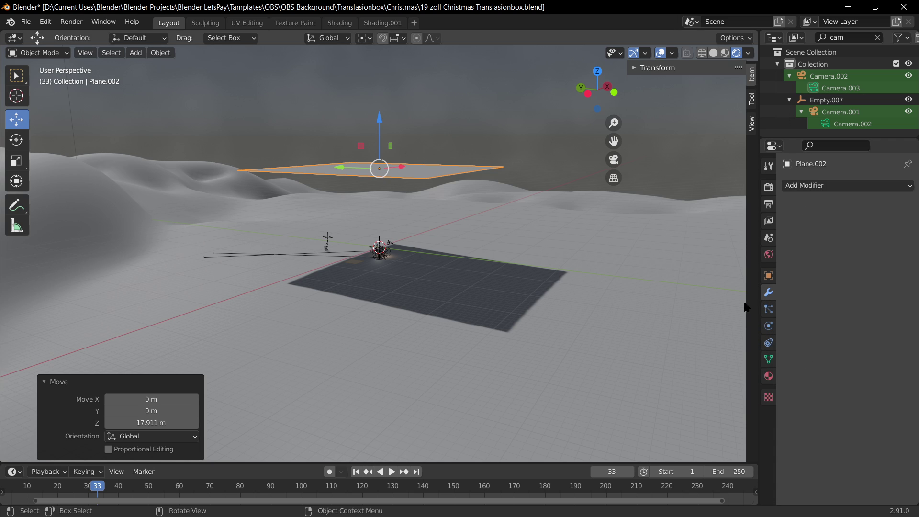
click(767, 310)
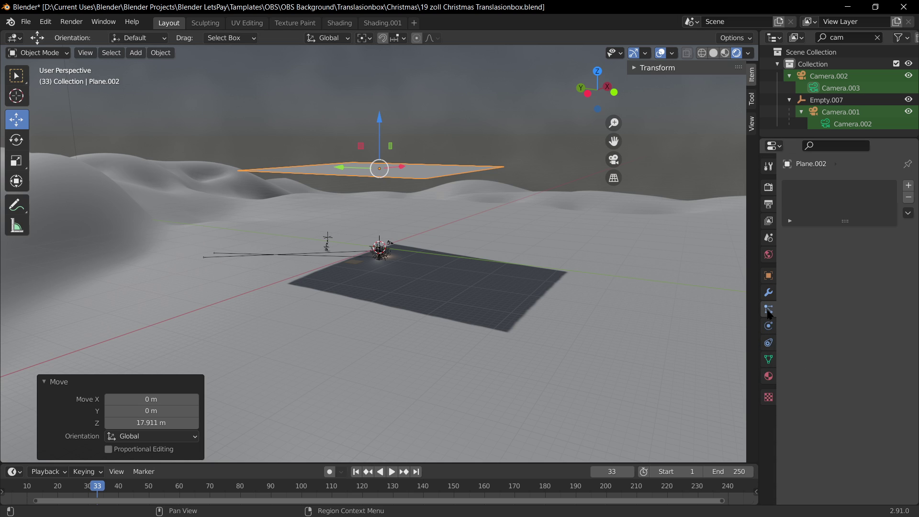
click(908, 186)
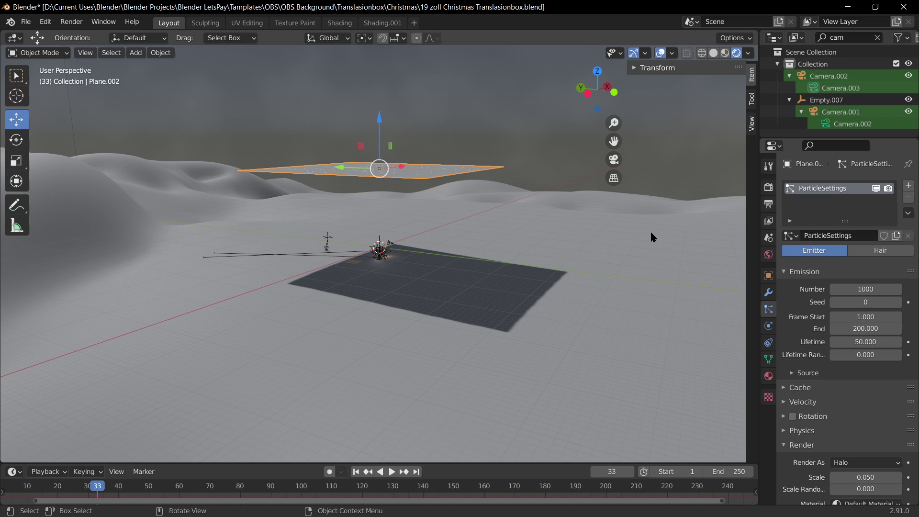
scroll(419, 262, up, 2)
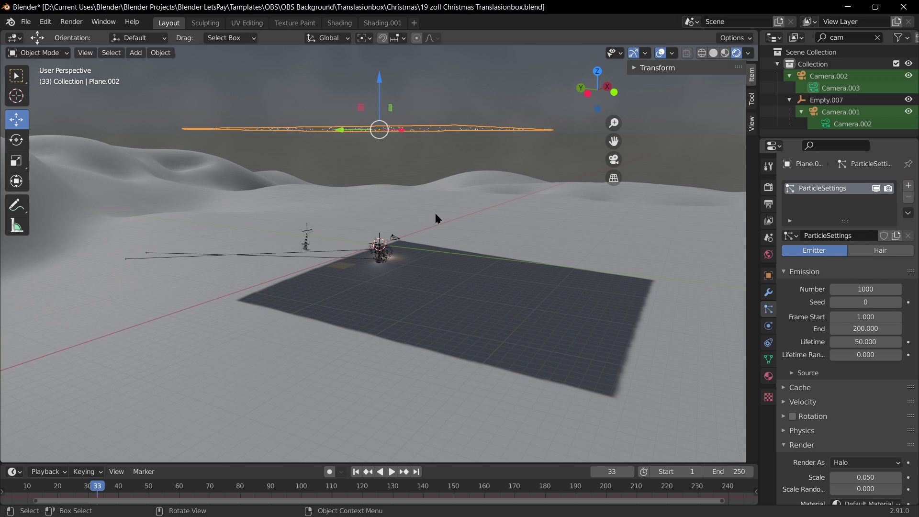
key(space)
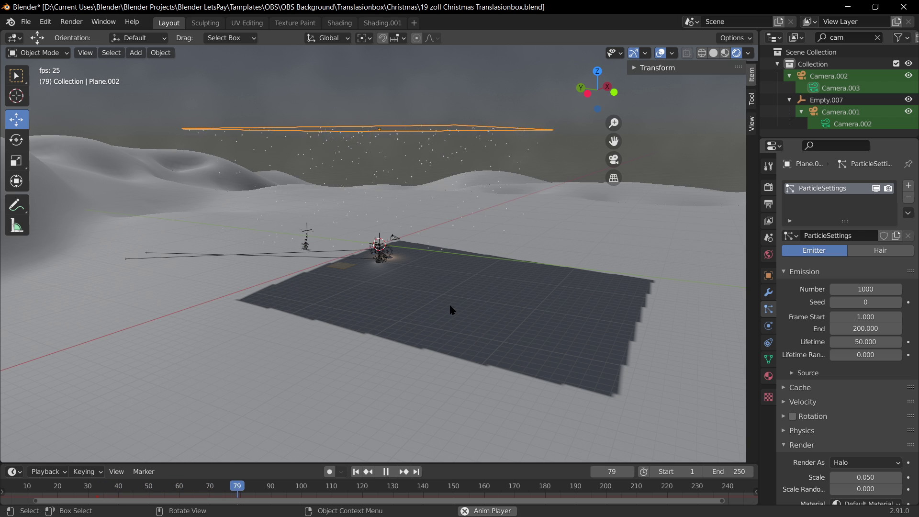
Lower the emitter plane about 6.1 m along Z while the particle animation plays.
scroll(450, 309, up, 2)
middle_drag(560, 292, 588, 252)
scroll(497, 286, up, 4)
scroll(494, 286, down, 5)
key(g)
key(z)
click(582, 296)
scroll(583, 296, up, 3)
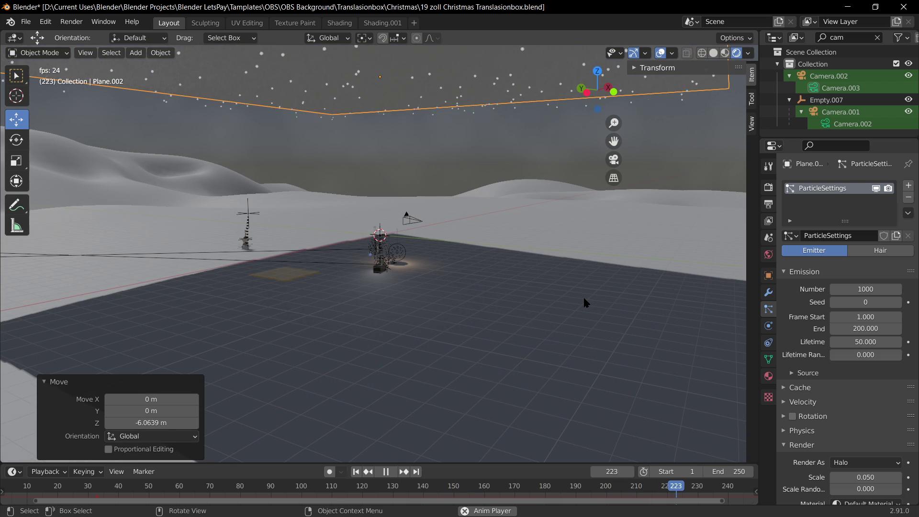
scroll(488, 291, down, 3)
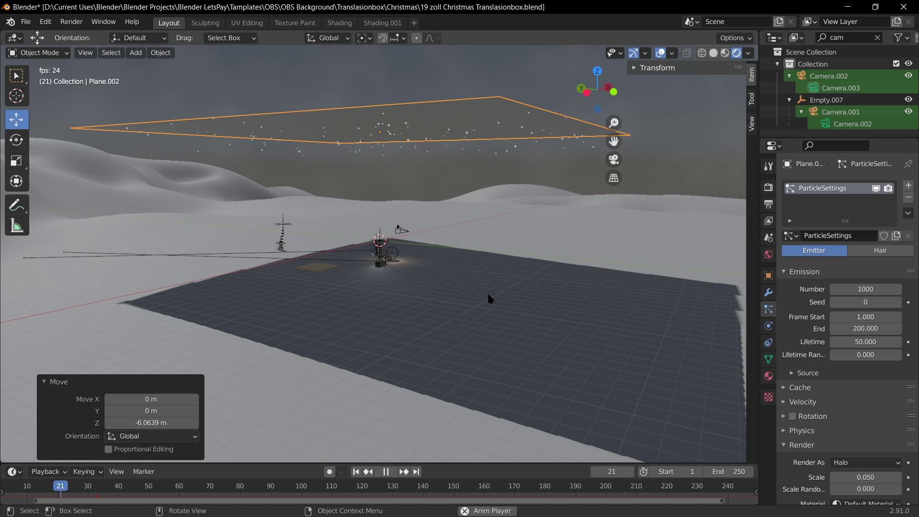
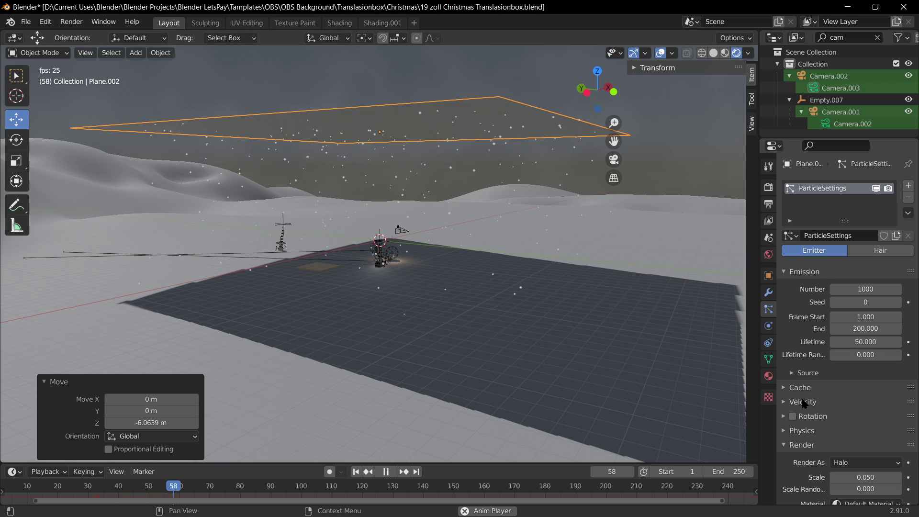
Give the emitter plane a new material with Shadow Mode set to None, and save the file.
scroll(785, 335, down, 7)
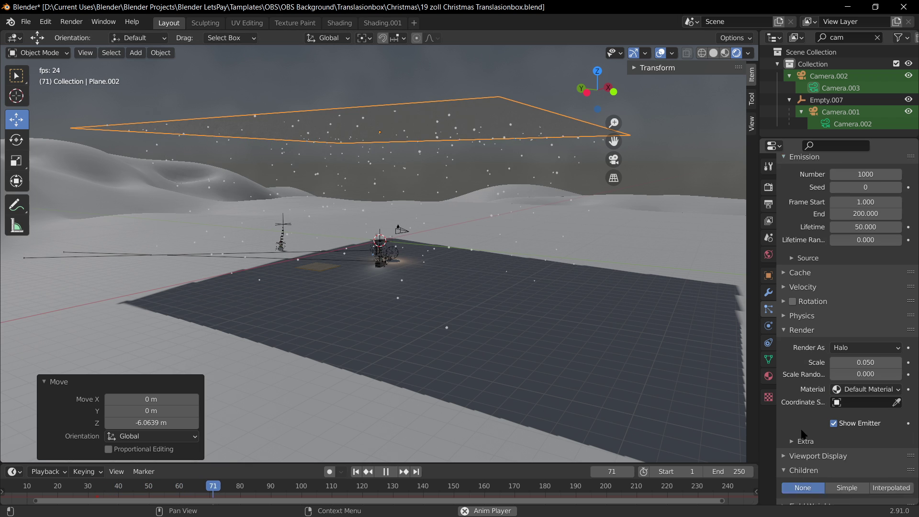
click(768, 375)
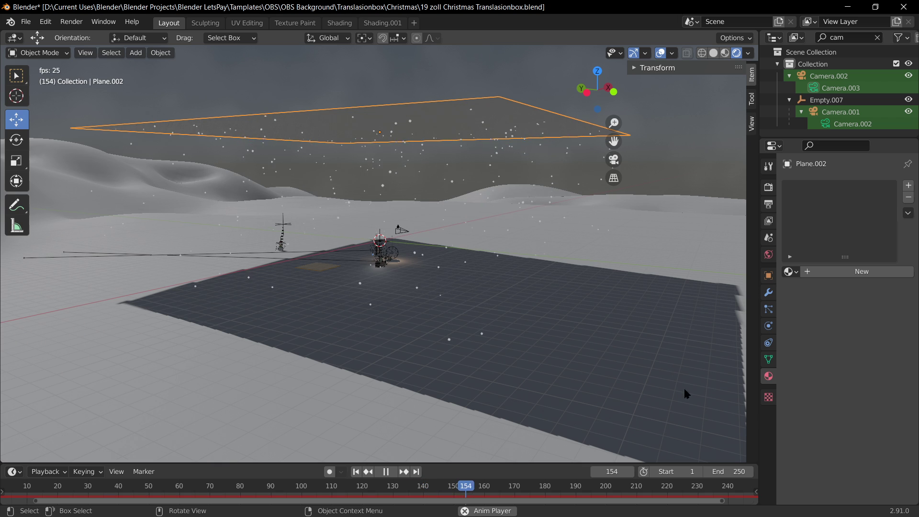
click(851, 271)
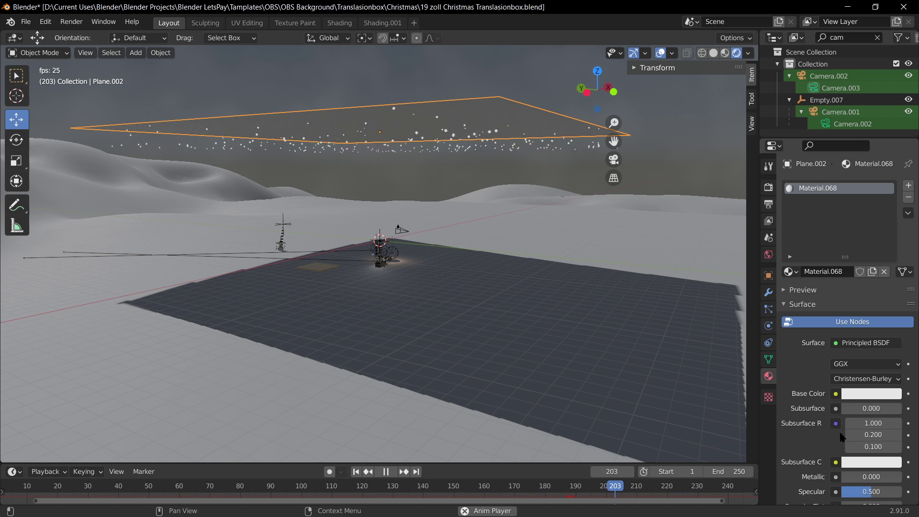
scroll(839, 435, down, 20)
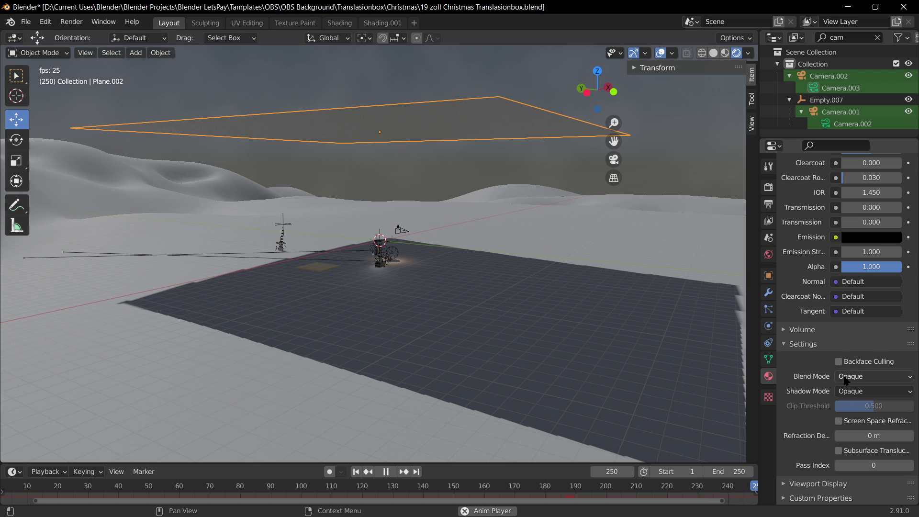
click(849, 391)
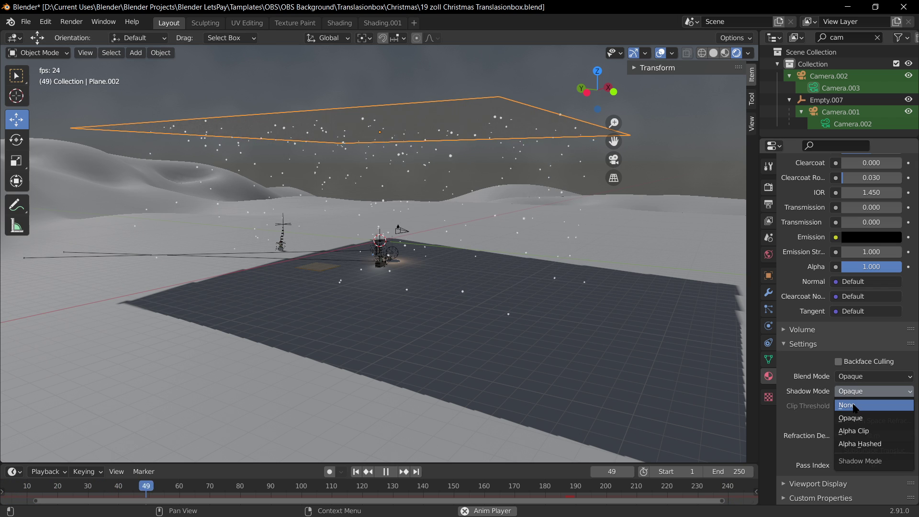
click(854, 436)
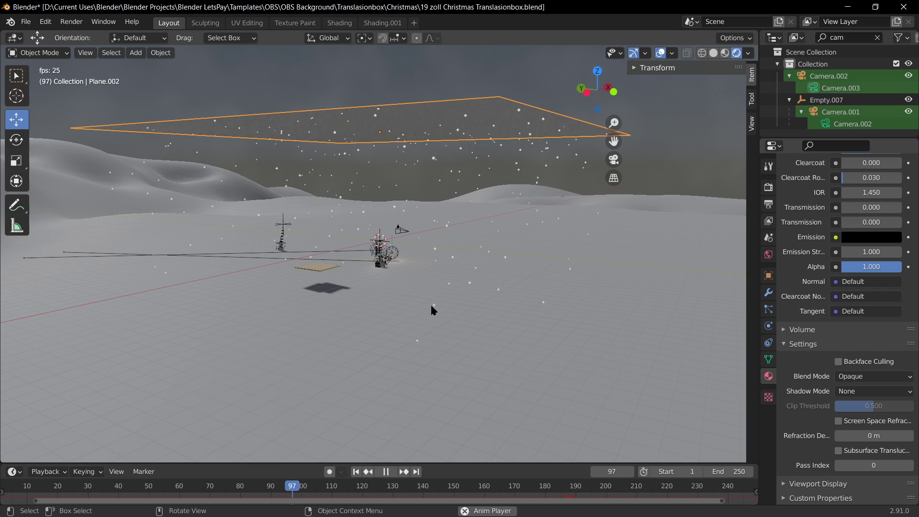
scroll(431, 306, up, 1)
key(ctrl+s)
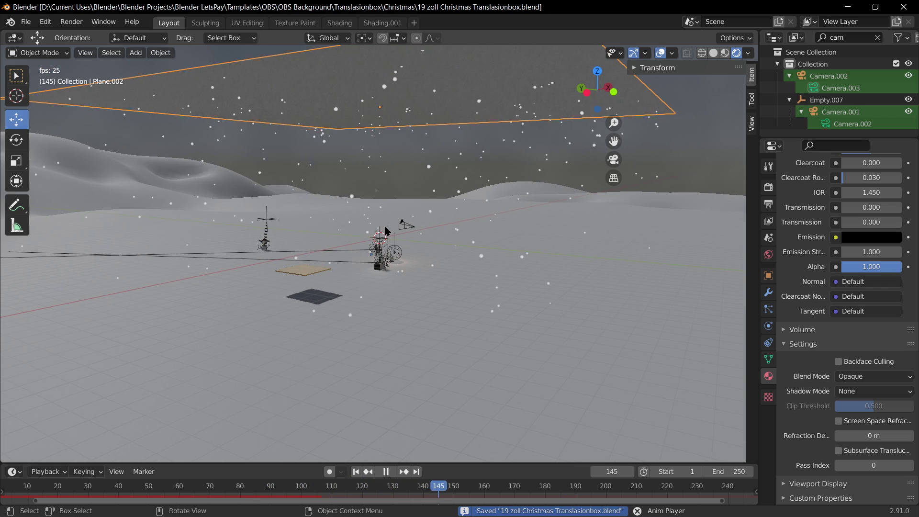
Examine the falling particles from several angles, stop the playback and look at the scene through the camera.
middle_drag(394, 170, 326, 192)
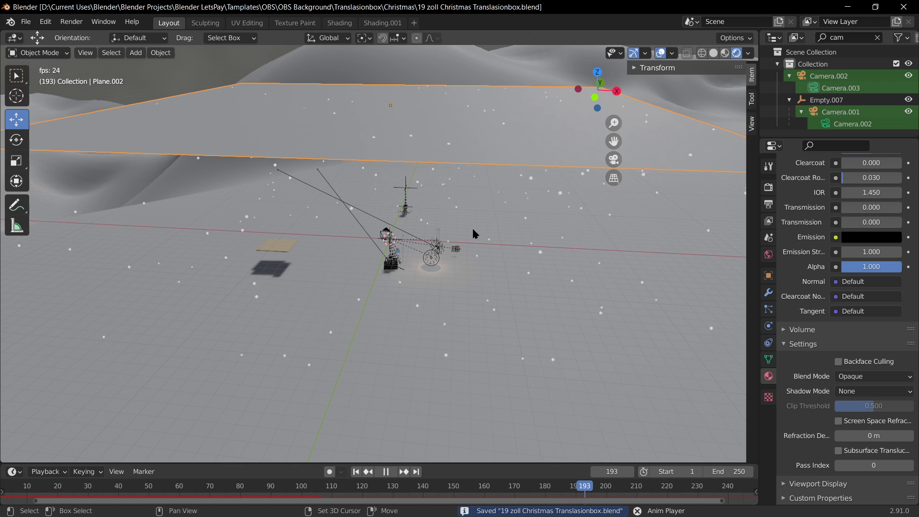
middle_drag(473, 233, 469, 196)
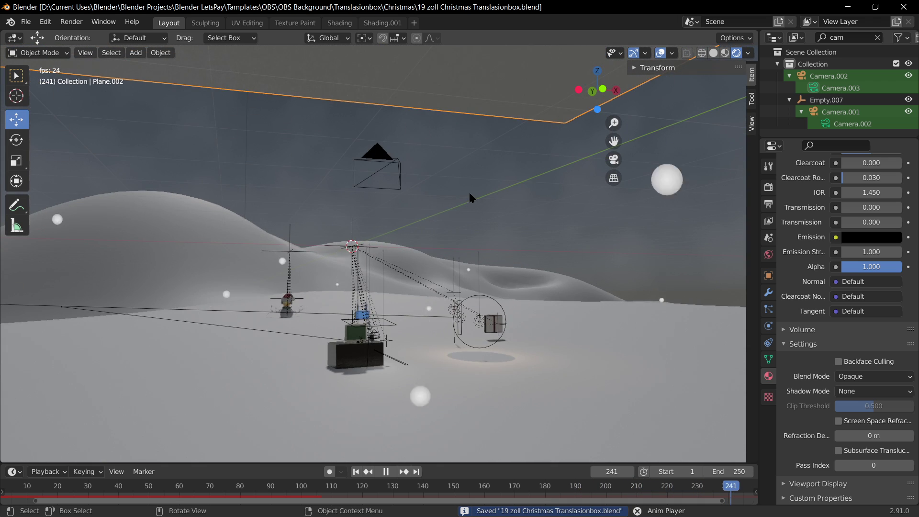
scroll(459, 214, down, 3)
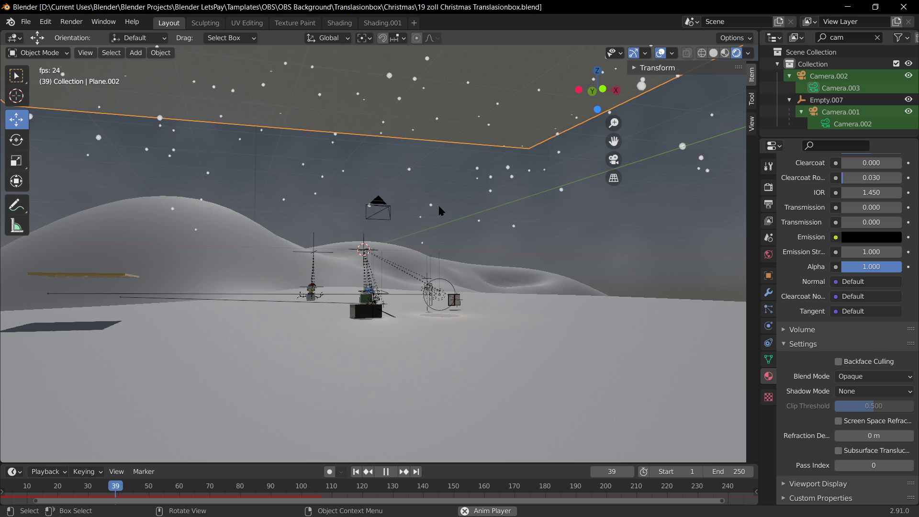
key(space)
scroll(387, 231, up, 2)
key(KP_0)
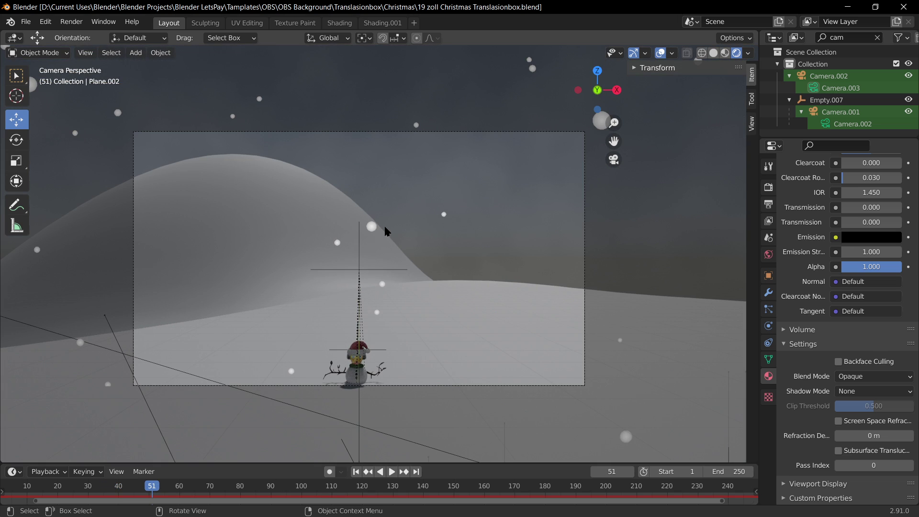
Scale the emitter plane by 0.445 and lower it about 8.76 m along Z.
scroll(492, 276, down, 3)
scroll(469, 291, down, 2)
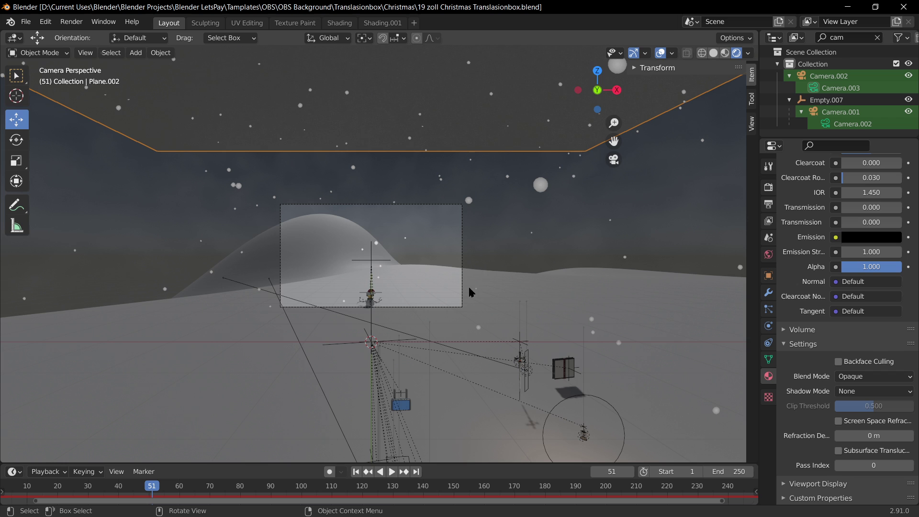
key(s)
key(Escape)
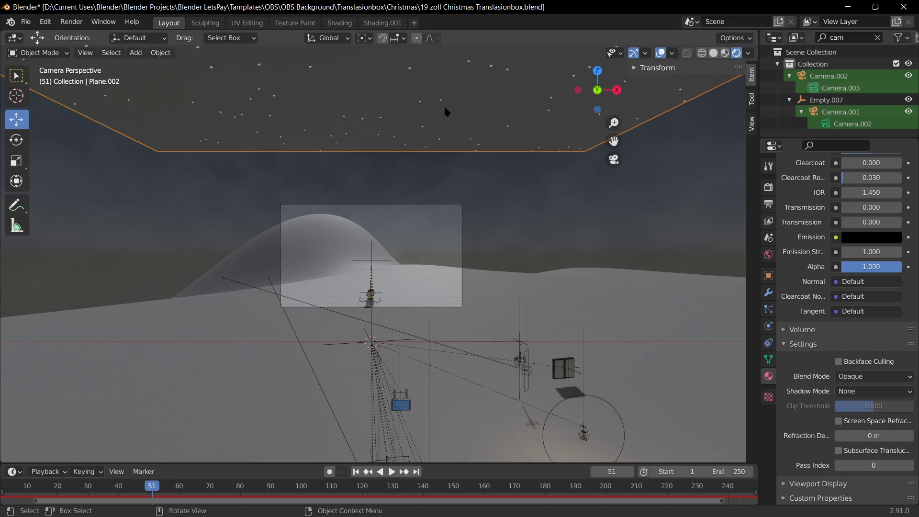
key(s)
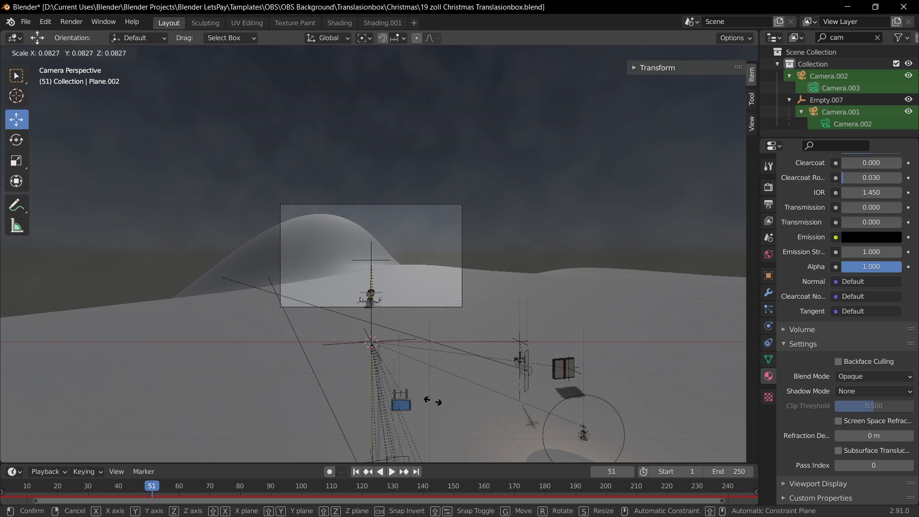
click(488, 260)
key(g)
key(z)
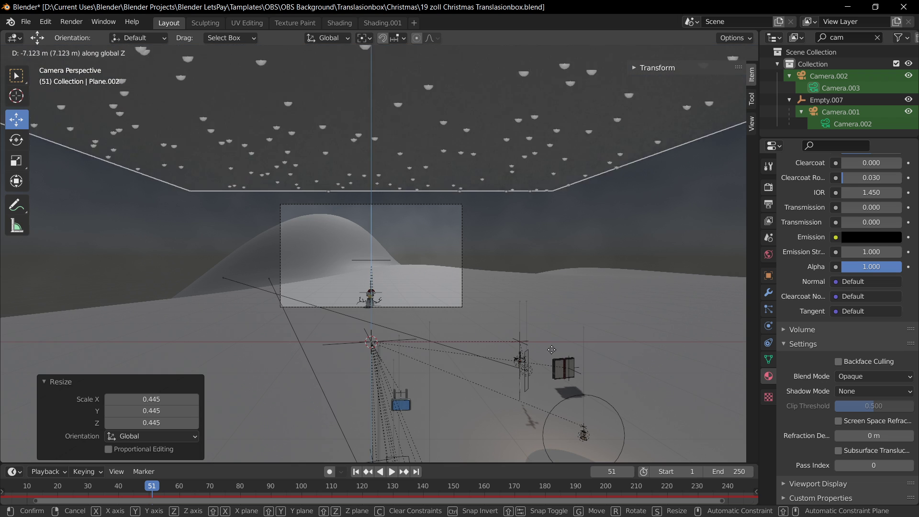
click(552, 350)
Shrink the emitter plane to about 0.1, lower it along Z, enlarge it by 2.333, and save the file.
key(s)
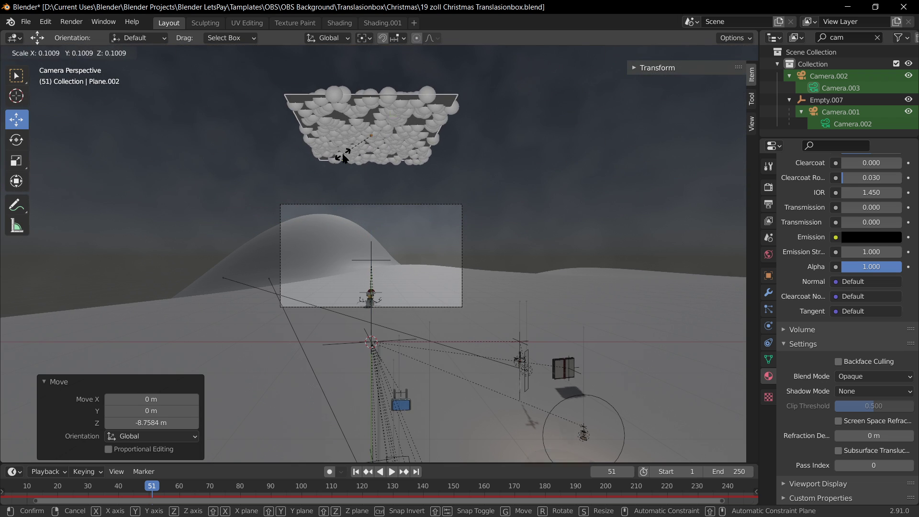
click(343, 156)
key(g)
key(z)
click(354, 220)
key(s)
click(423, 233)
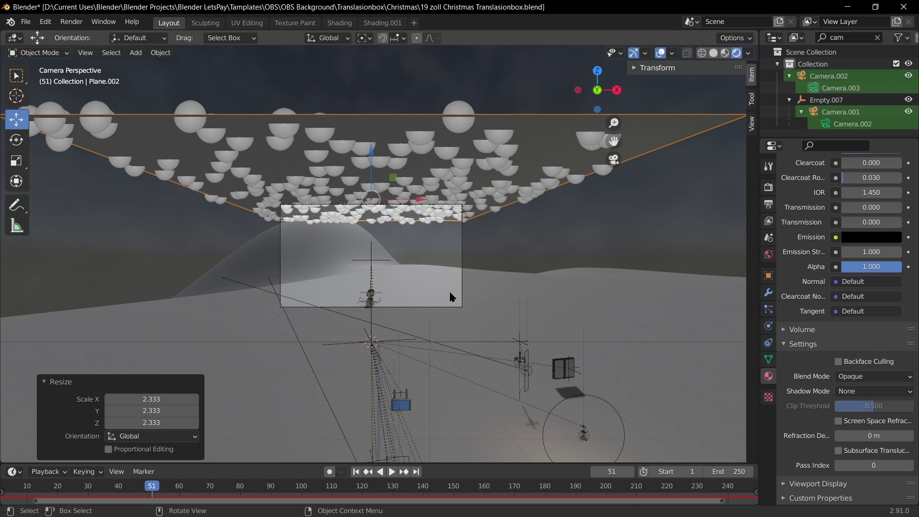
key(ctrl+s)
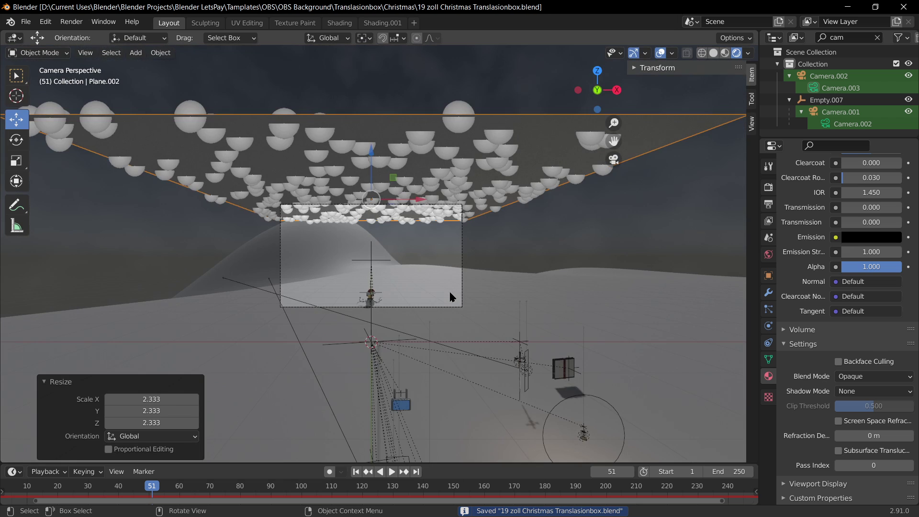
Play the animation to frame 84 and render that frame to check the snow in the camera view.
key(space)
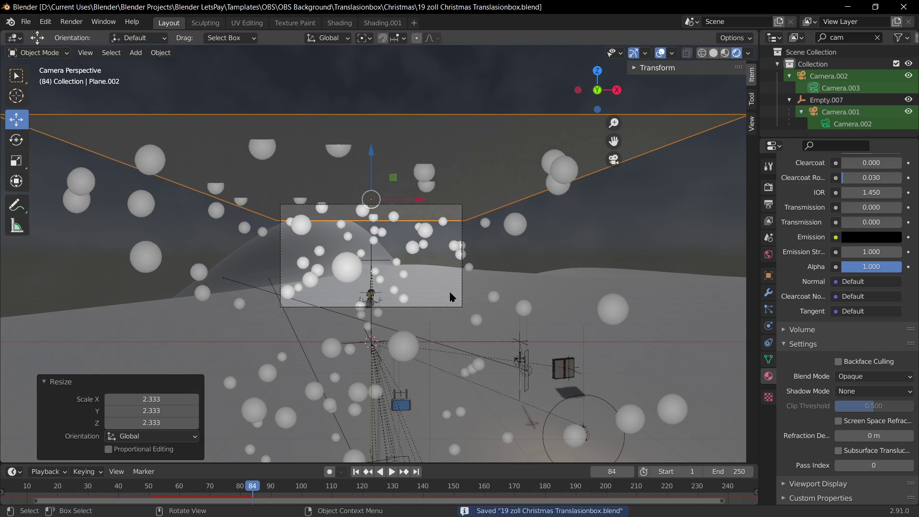
key(F12)
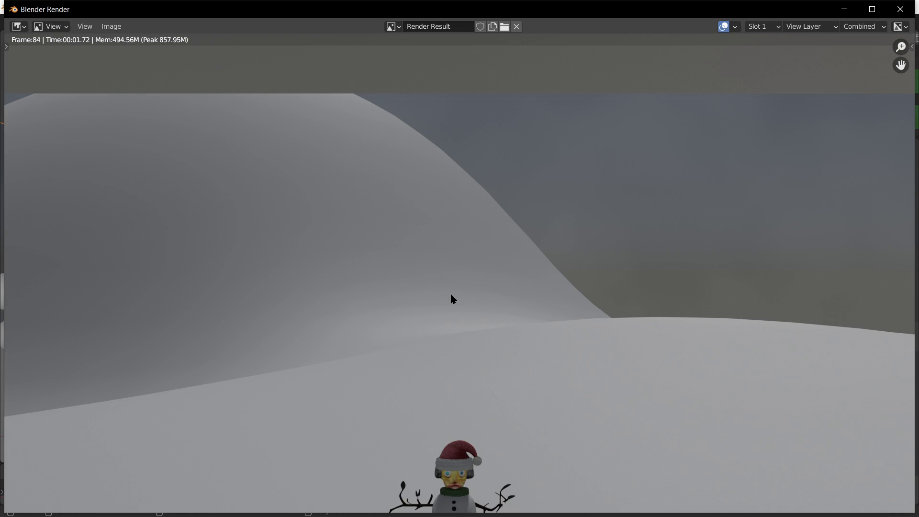
scroll(443, 290, down, 3)
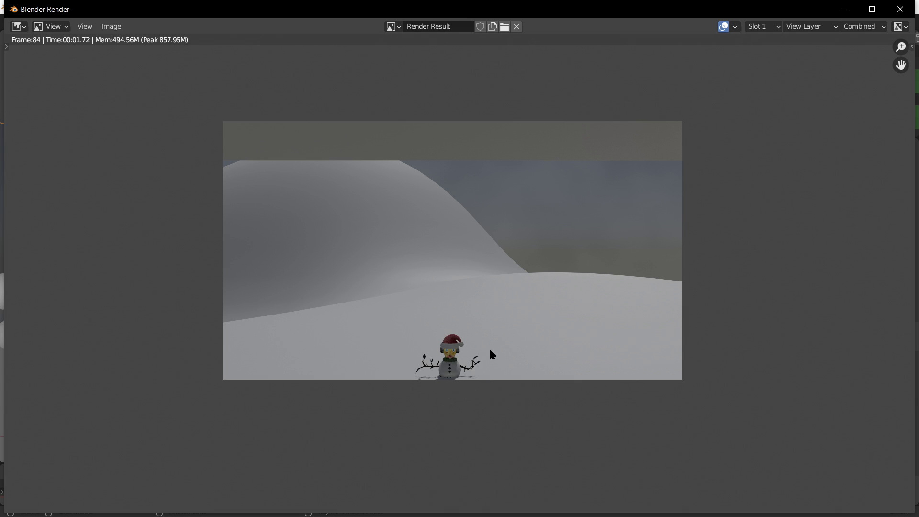
key(Escape)
scroll(506, 291, down, 2)
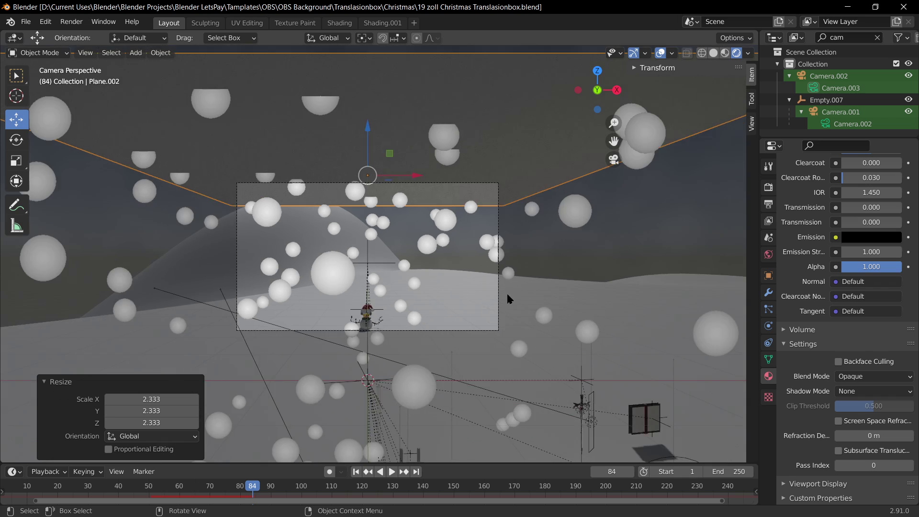
Add a 2 m cube at the scene's origin and scale it by about 0.094.
middle_drag(507, 292, 531, 307)
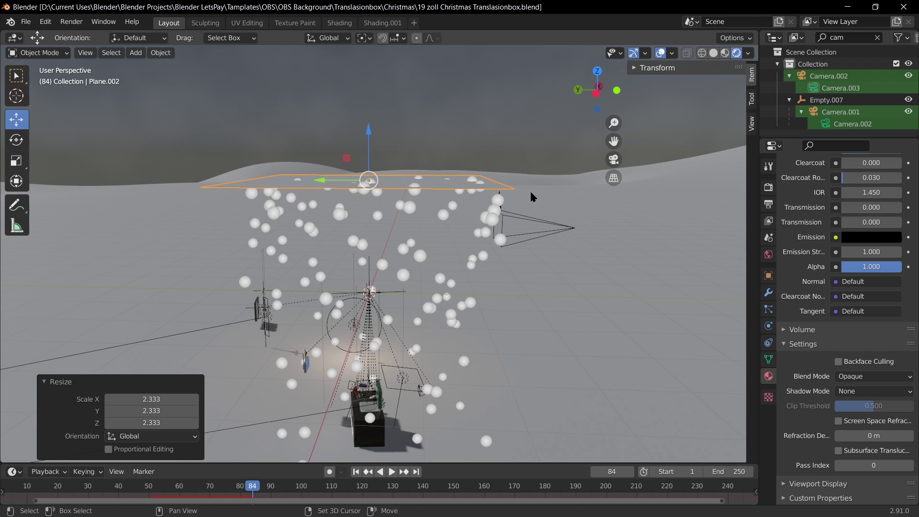
key(shift+a)
mouse_move(541, 193)
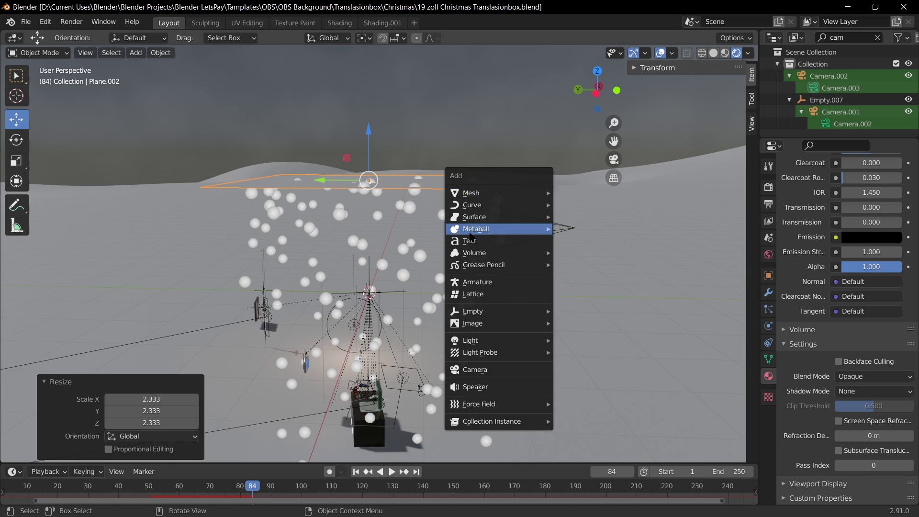
key(Escape)
key(shift+a)
mouse_move(494, 204)
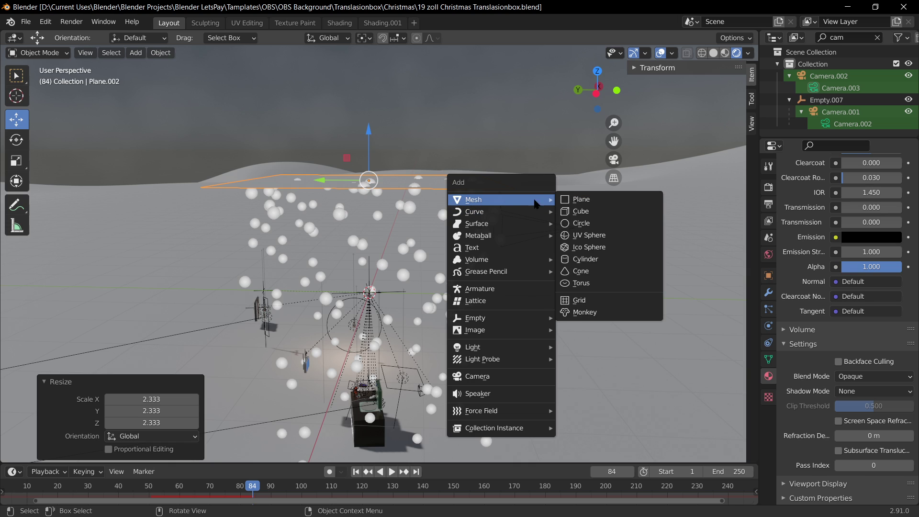
click(603, 210)
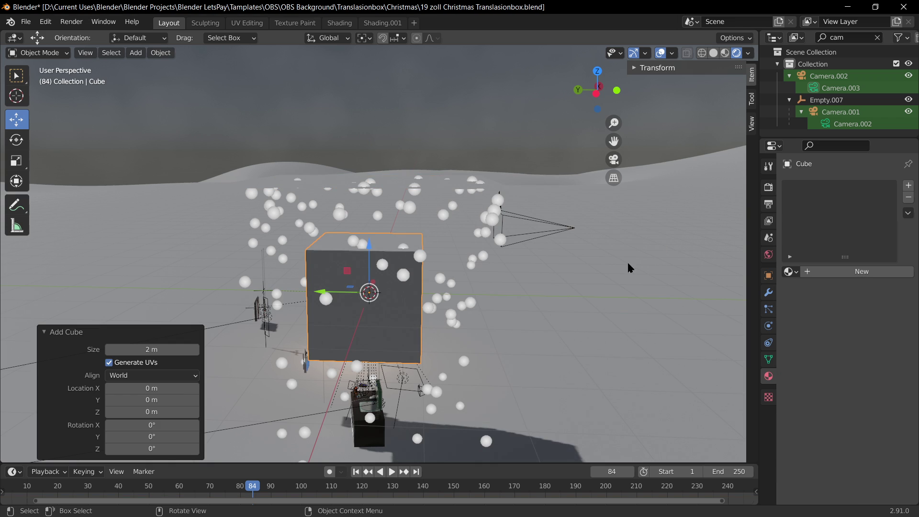
scroll(462, 303, up, 3)
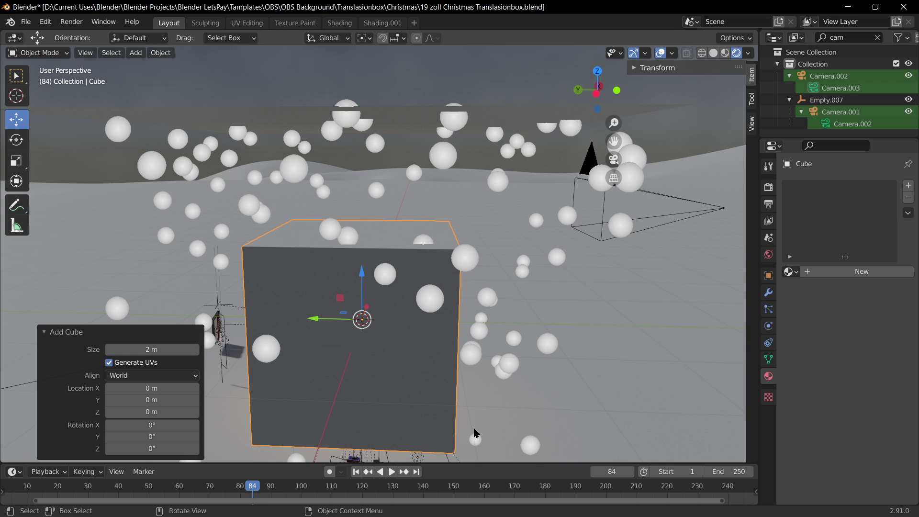
key(s)
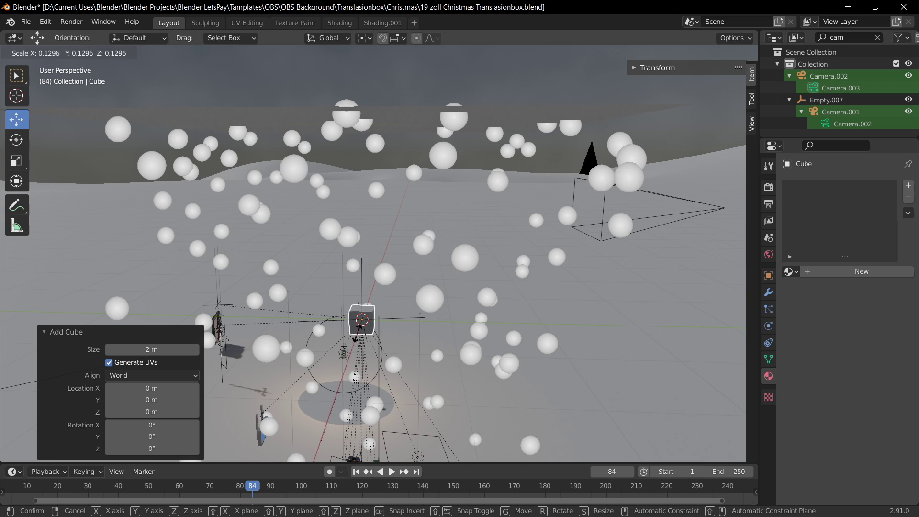
click(360, 323)
Move the small cube about -5.24 m along Y, scale it by 0.484, and save the file.
scroll(412, 342, down, 3)
key(g)
key(y)
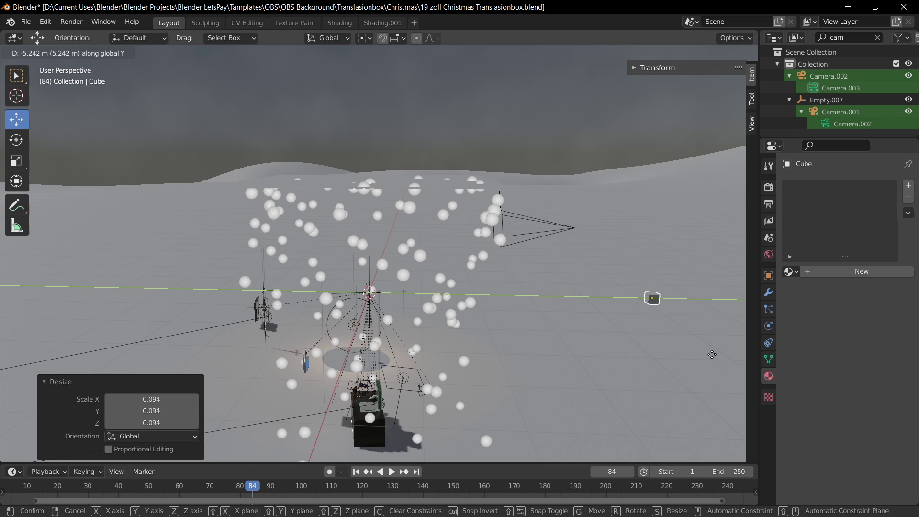
click(712, 354)
middle_drag(712, 354, 632, 349)
key(s)
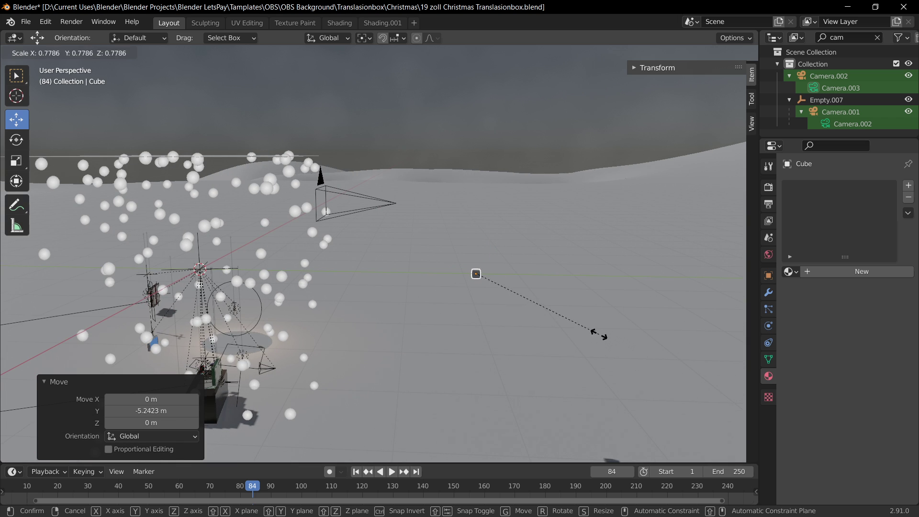
click(550, 314)
scroll(503, 314, up, 3)
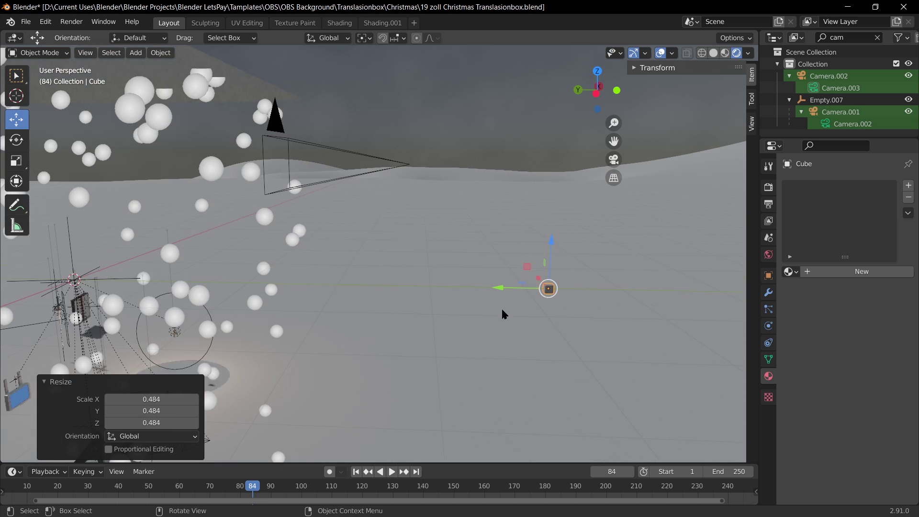
scroll(550, 318, up, 3)
scroll(416, 314, down, 5)
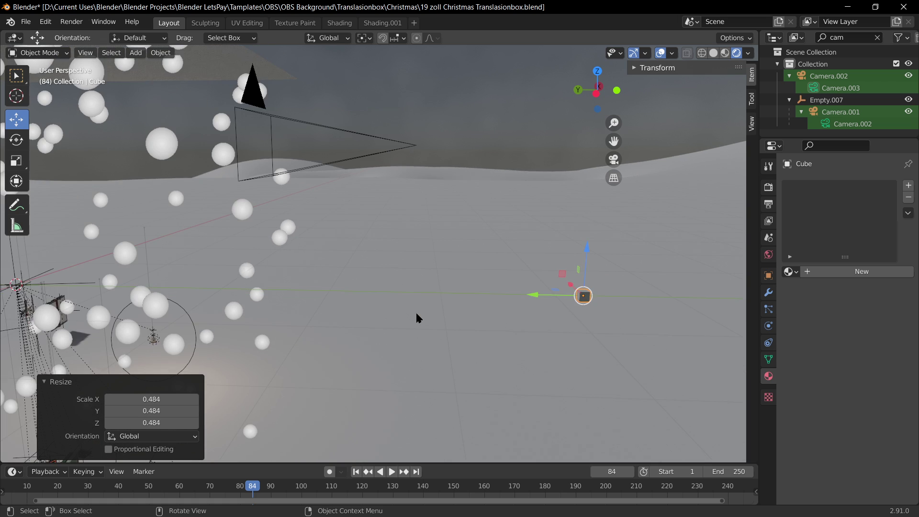
key(ctrl+s)
Examine the small cube's size and position beside the particles from several angles and distances.
scroll(560, 341, up, 3)
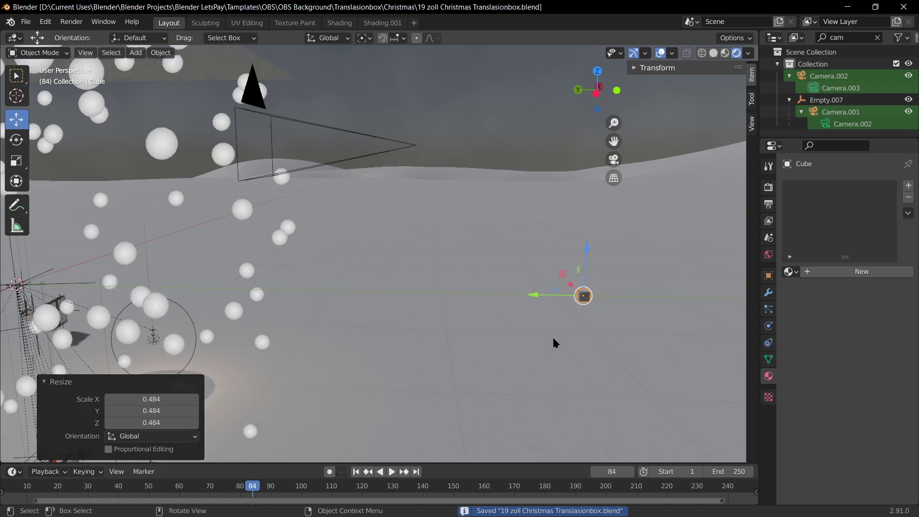
scroll(536, 330, down, 3)
middle_drag(543, 297, 479, 319)
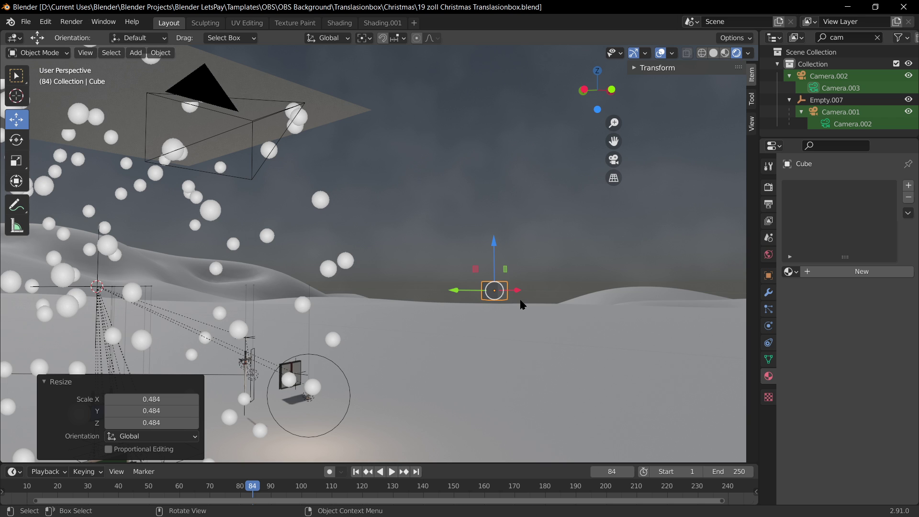
scroll(523, 312, up, 5)
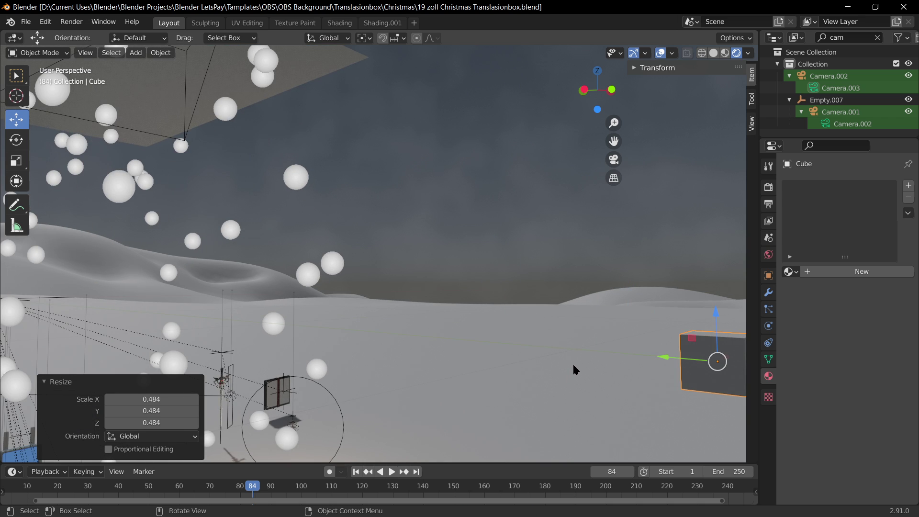
shift+middle_drag(578, 367, 430, 336)
scroll(445, 350, down, 10)
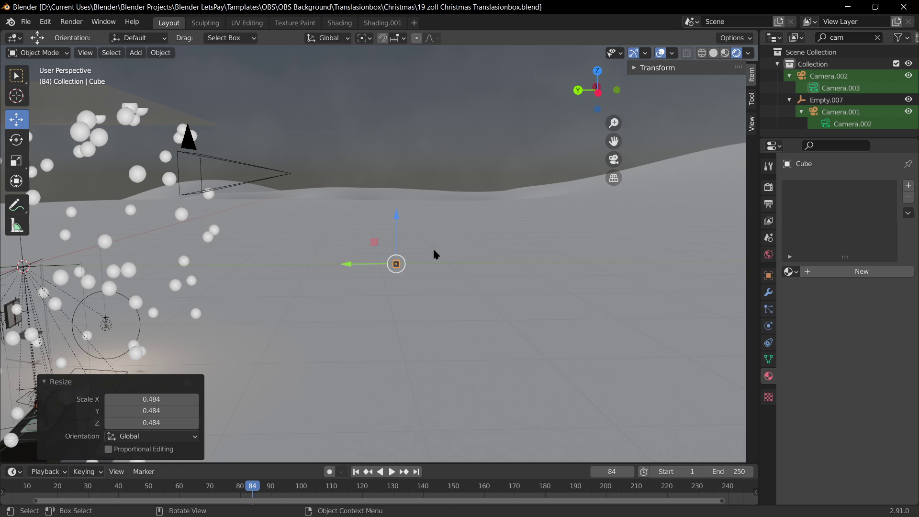
scroll(464, 309, up, 2)
scroll(455, 304, down, 3)
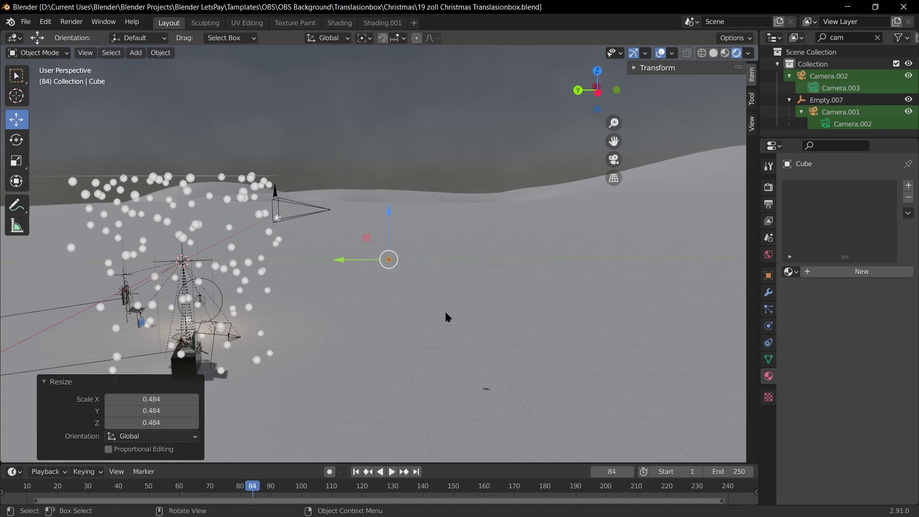
scroll(445, 311, up, 4)
scroll(431, 287, down, 1)
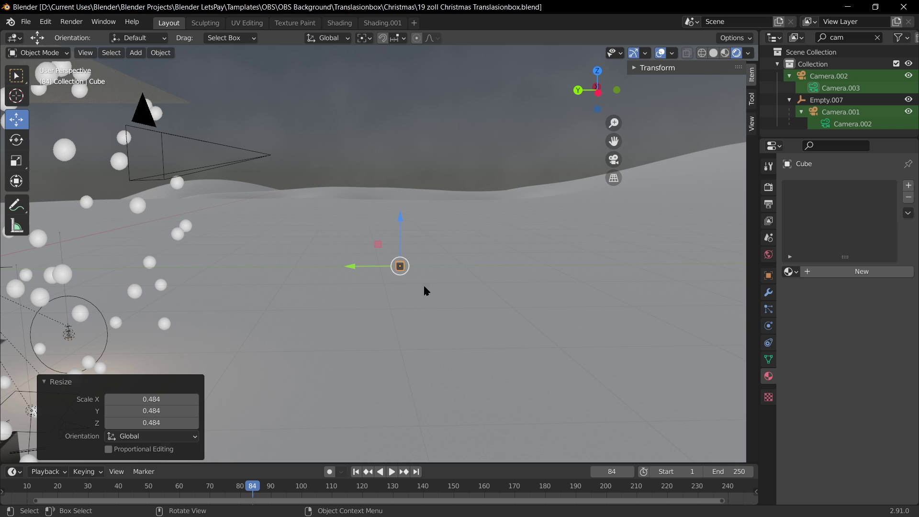
middle_drag(625, 284, 341, 234)
key(shift+a)
mouse_move(341, 236)
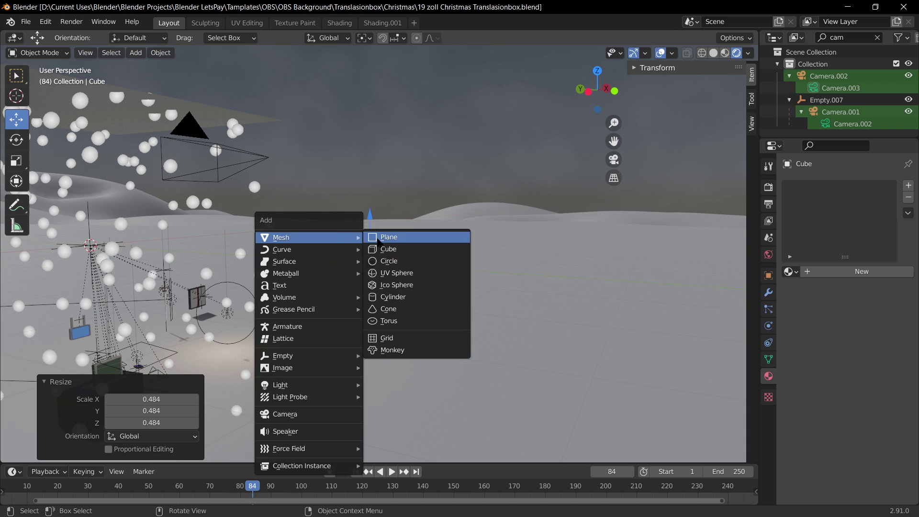
click(391, 260)
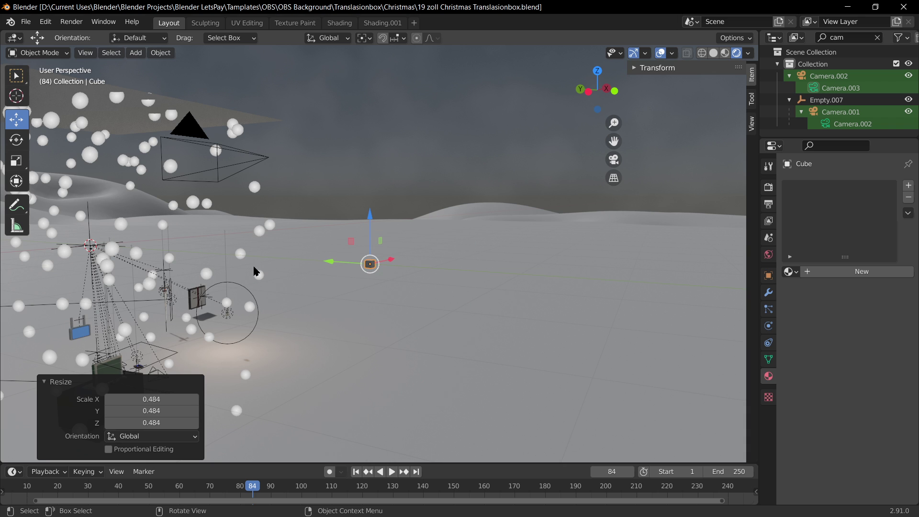
Render the emitter plane's particles as Object, using the small cube as the instance object.
shift+middle_drag(256, 272, 337, 213)
click(294, 158)
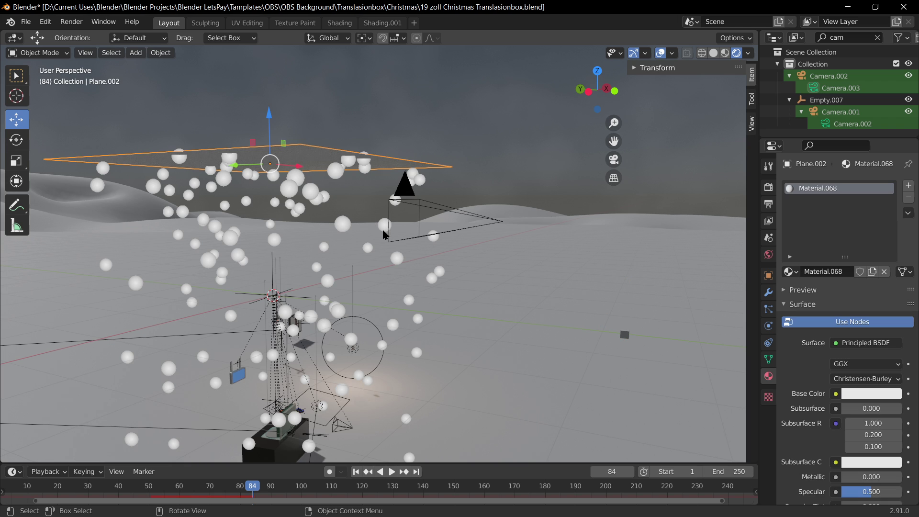
middle_drag(302, 157, 260, 159)
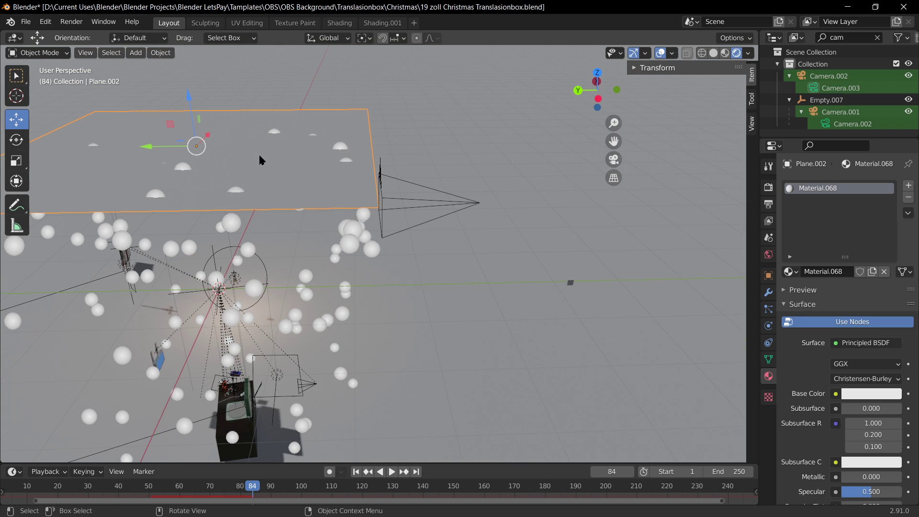
middle_drag(352, 213, 673, 321)
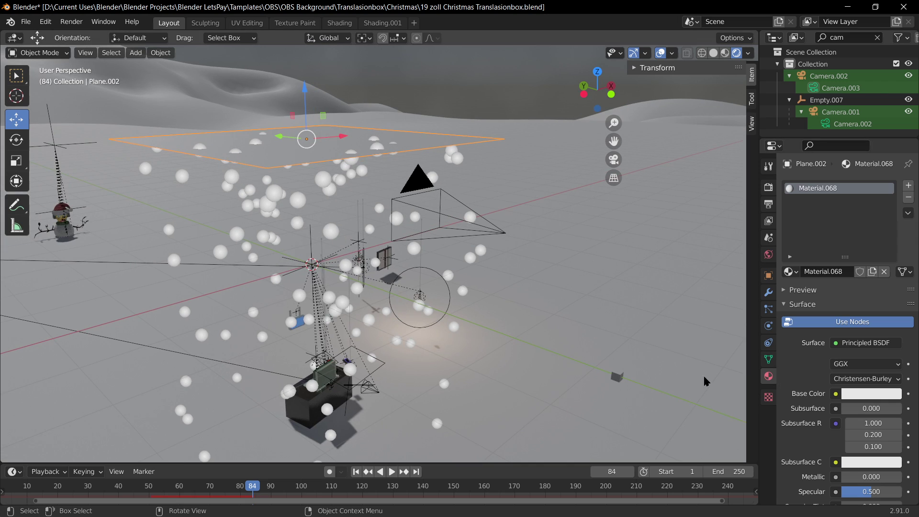
click(768, 309)
scroll(811, 382, down, 10)
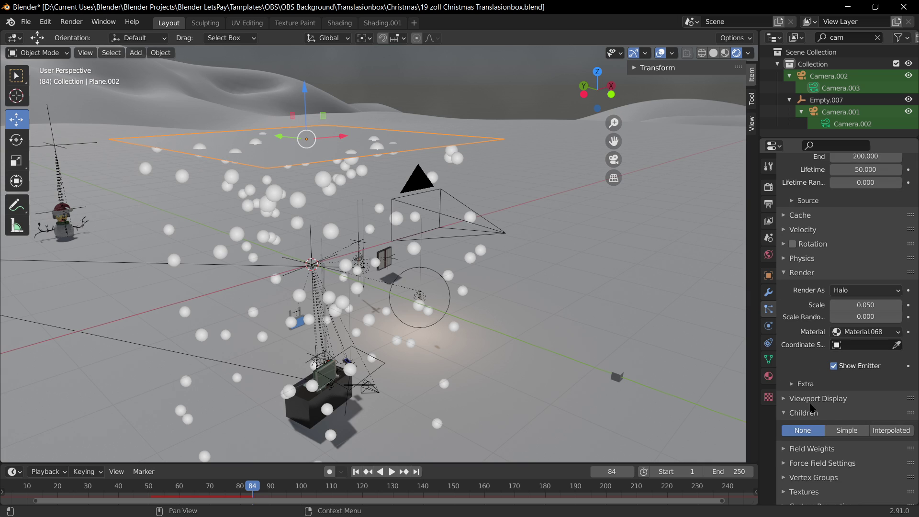
scroll(816, 421, down, 1)
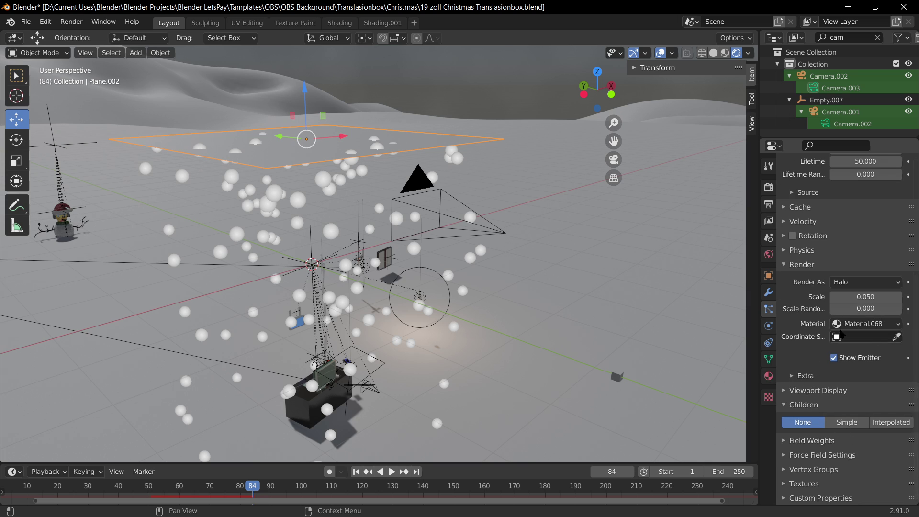
scroll(813, 353, up, 3)
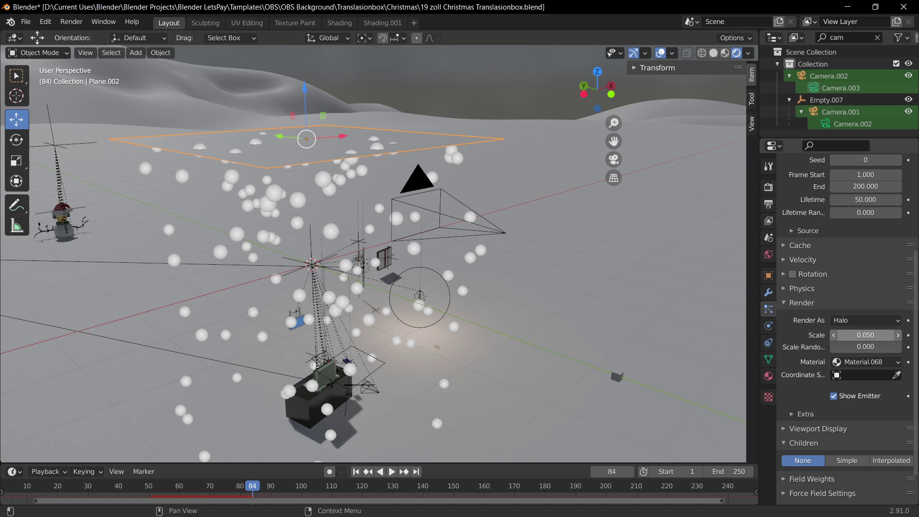
click(846, 323)
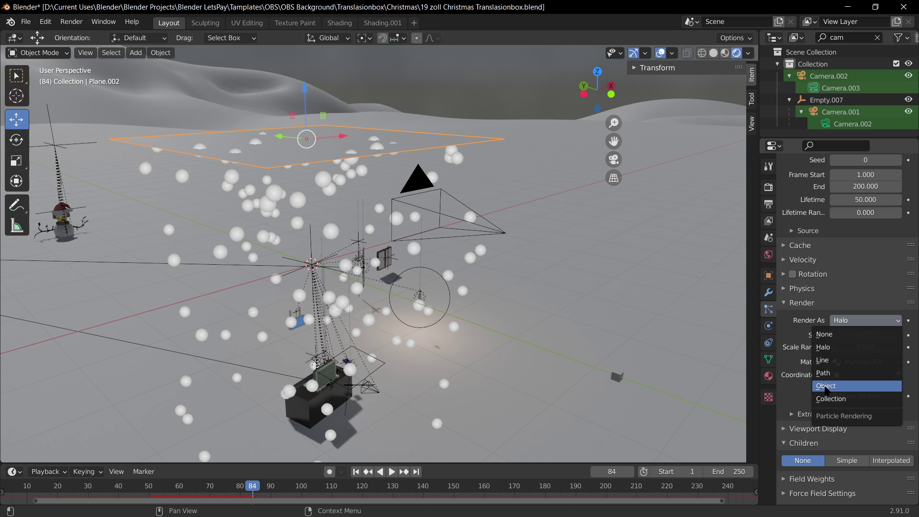
click(826, 387)
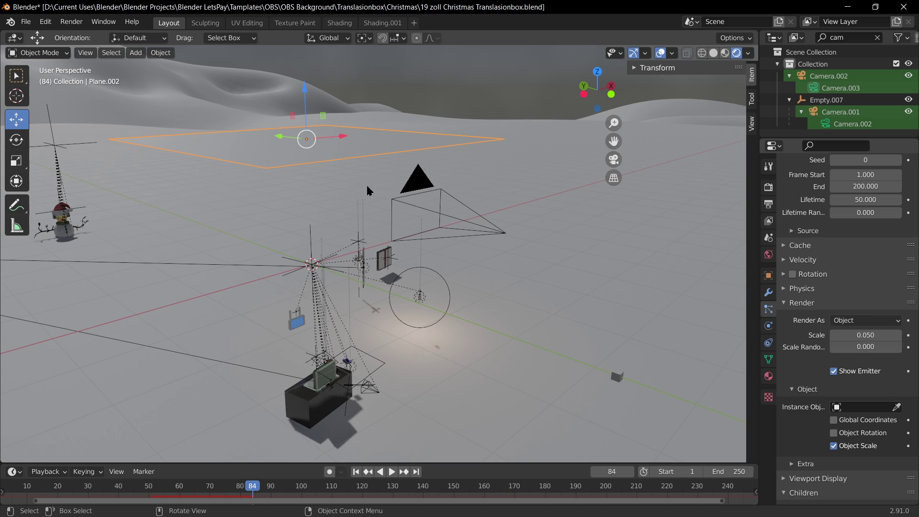
click(896, 407)
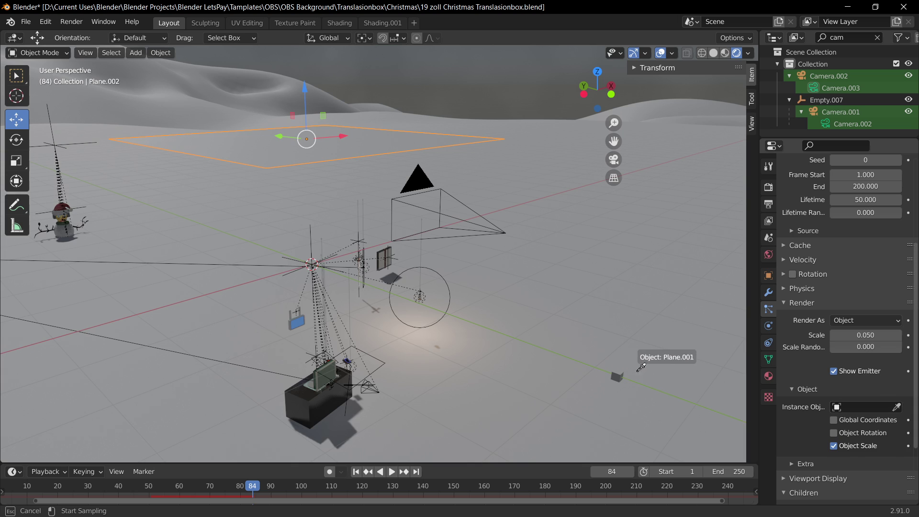
click(620, 371)
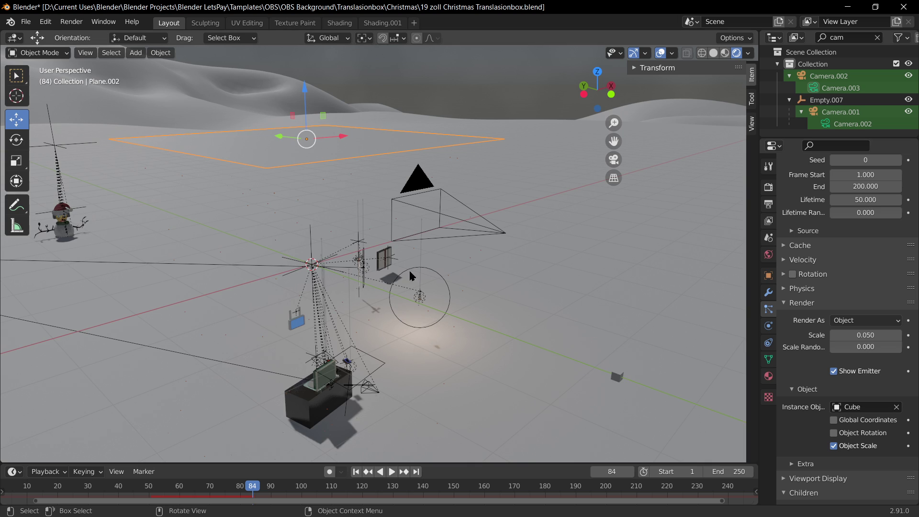
Scale the small cube up by 33.625 to enlarge the particles instanced from it.
middle_drag(341, 236, 608, 386)
click(513, 303)
key(s)
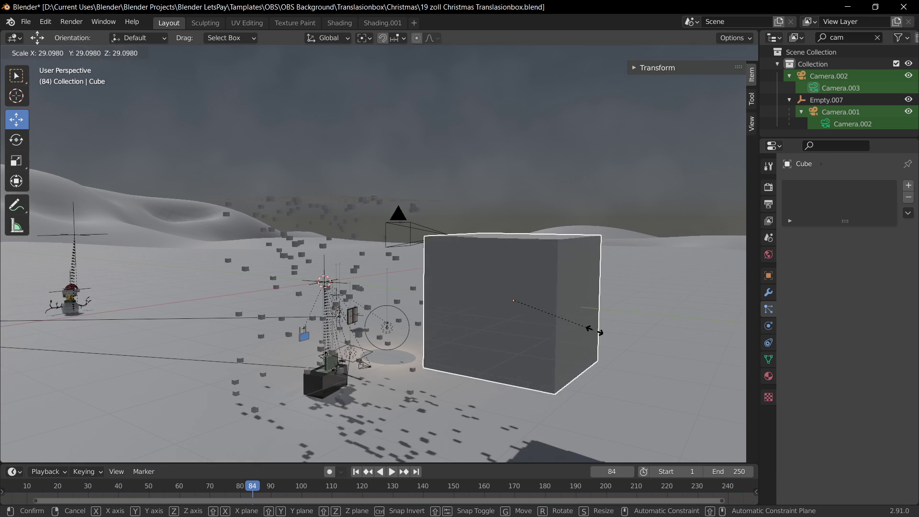
click(593, 325)
middle_drag(296, 283, 457, 287)
scroll(577, 293, up, 4)
middle_drag(577, 297, 496, 267)
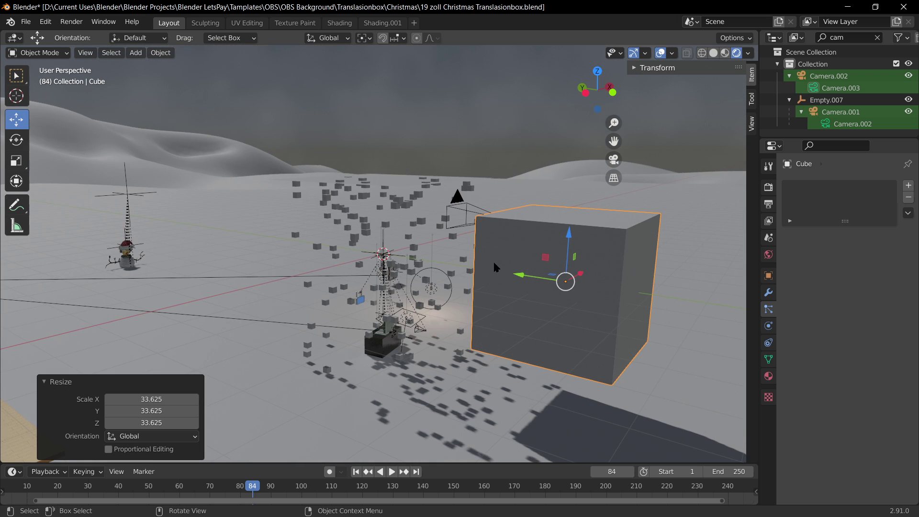
Save the file and scale the enlarged cube down by 0.342 and again by 0.284.
click(634, 369)
click(589, 346)
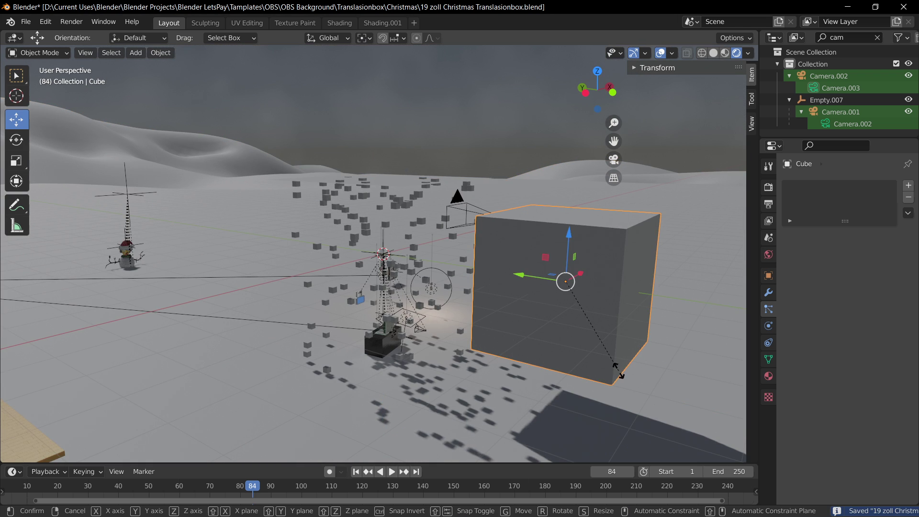
key(s)
click(551, 314)
scroll(540, 309, up, 3)
scroll(608, 328, down, 6)
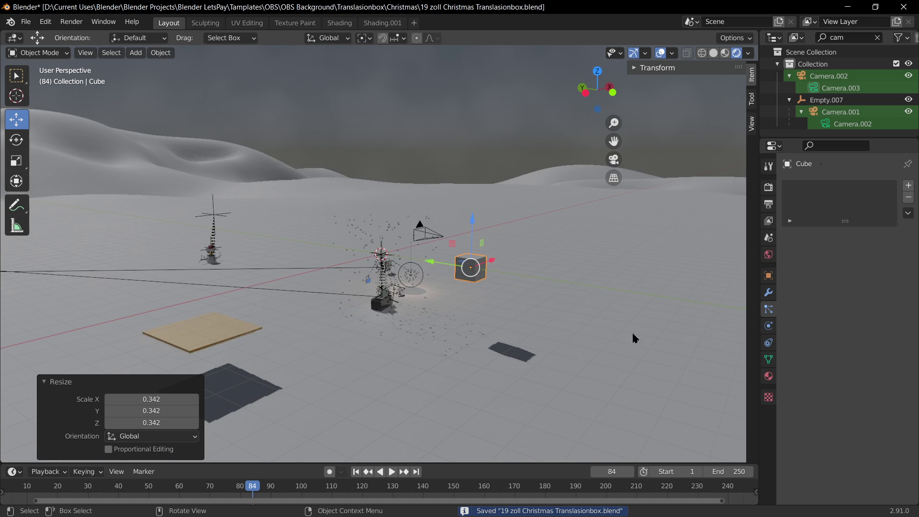
key(s)
click(501, 285)
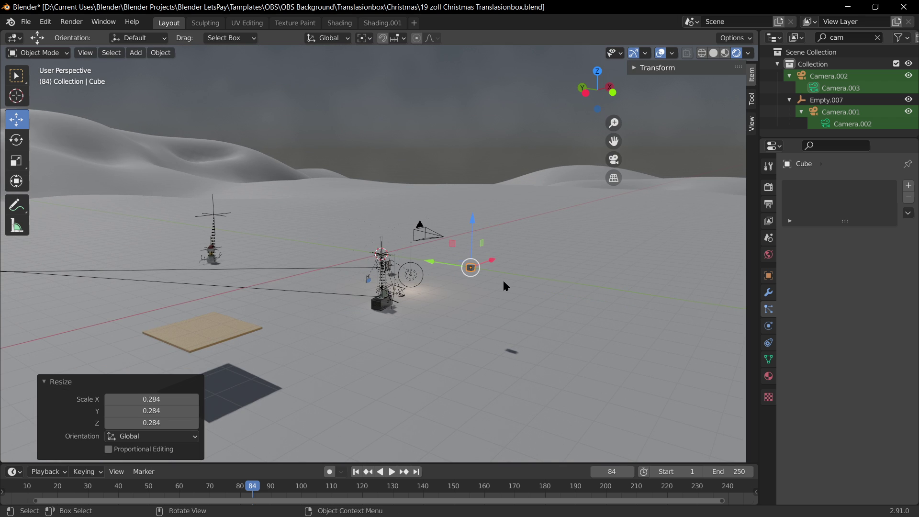
Look through the camera and set the emitter plane's particle children to Simple.
key(KP_0)
scroll(495, 296, up, 4)
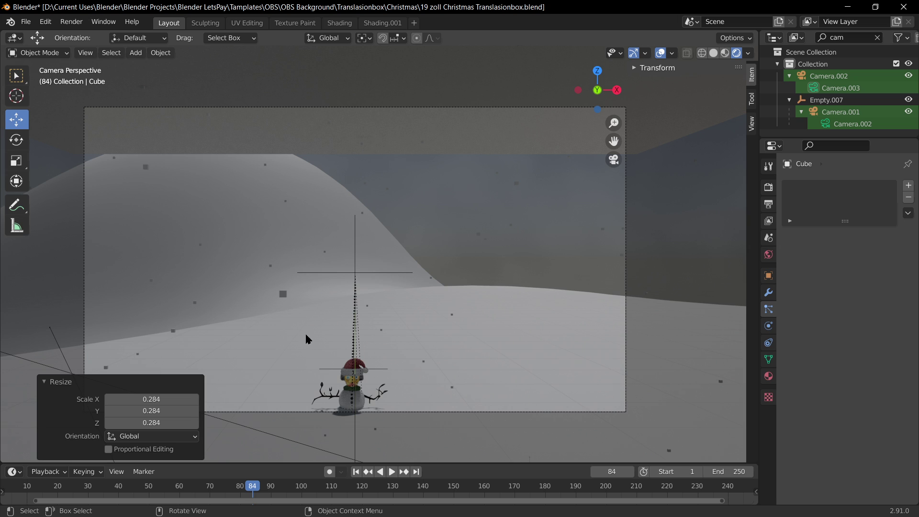
scroll(534, 305, down, 1)
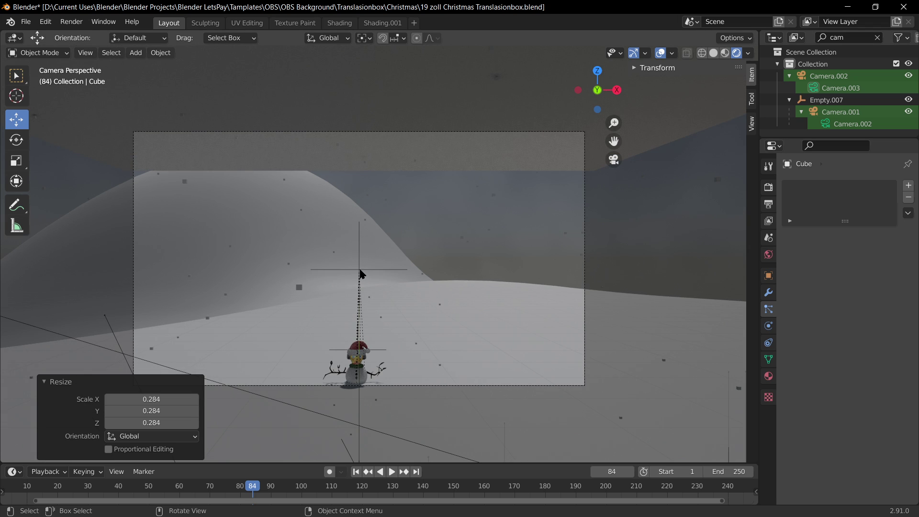
click(425, 170)
scroll(854, 364, down, 10)
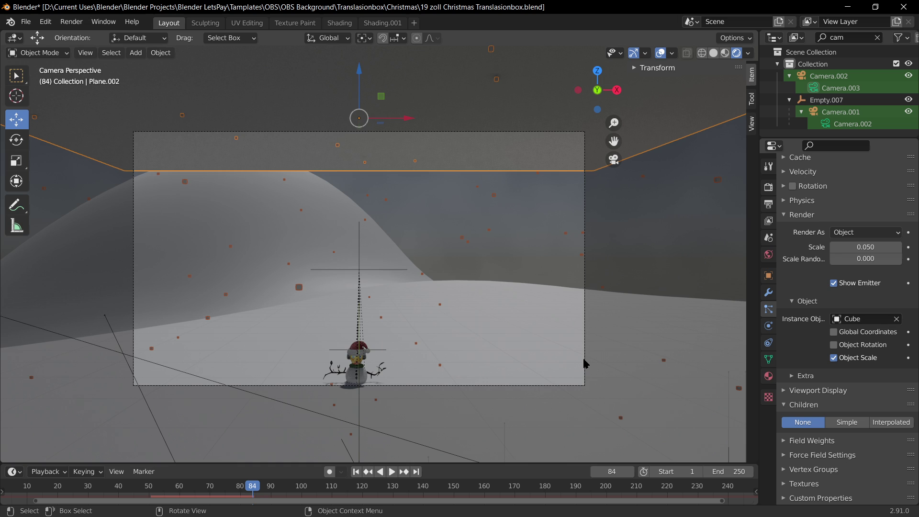
click(841, 423)
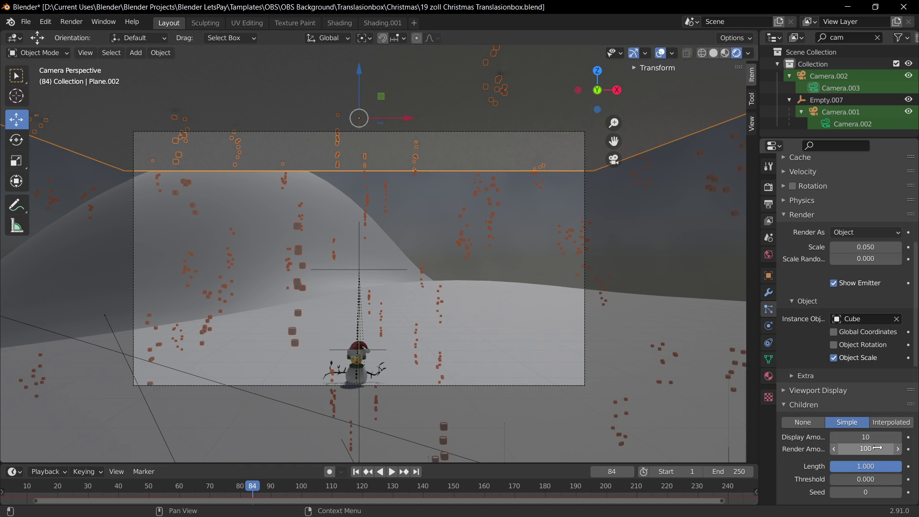
click(867, 438)
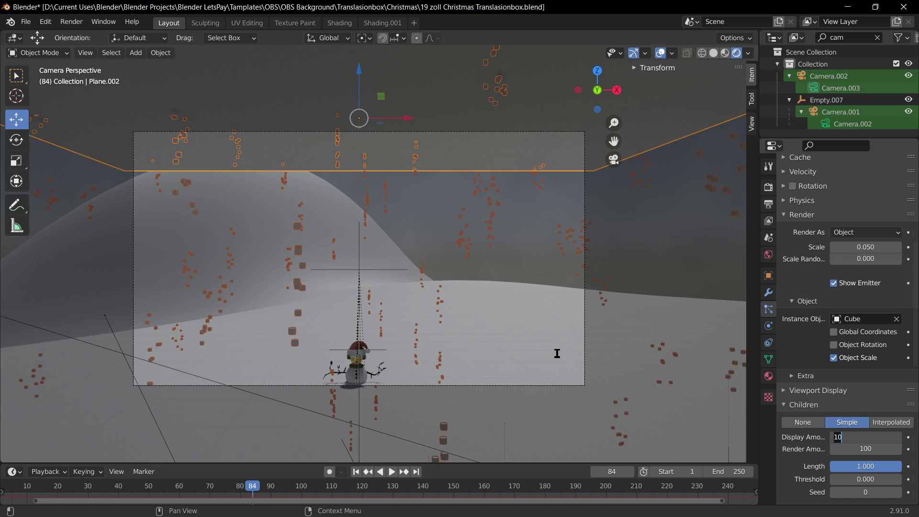
key(Return)
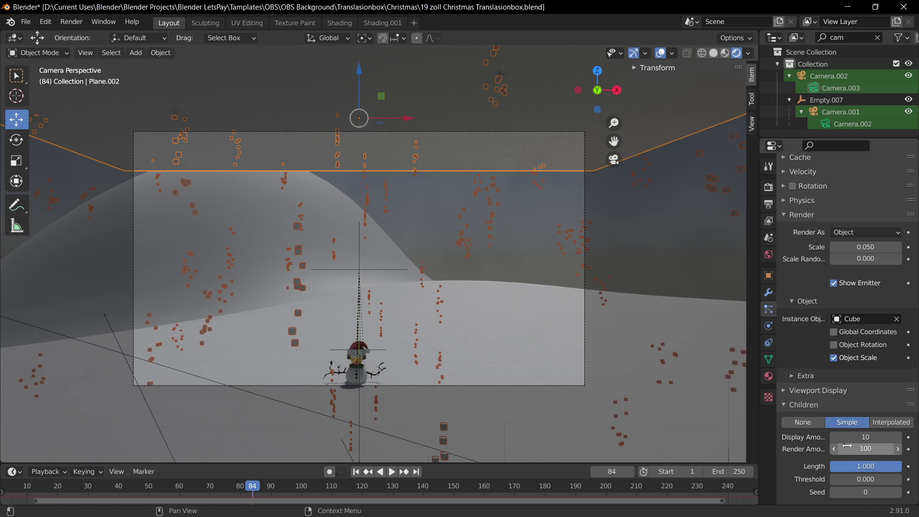
Set the display amount of the emitter plane's child particles to 100.
click(859, 437)
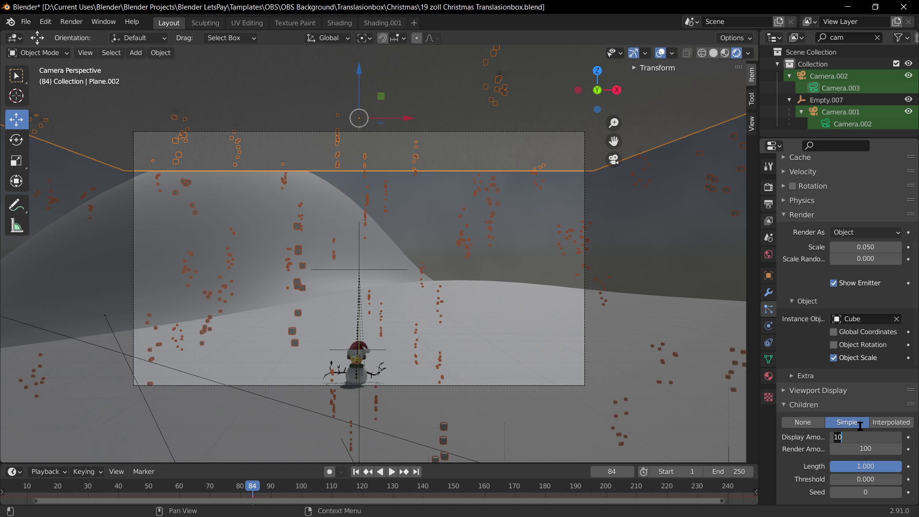
text(0)
key(Return)
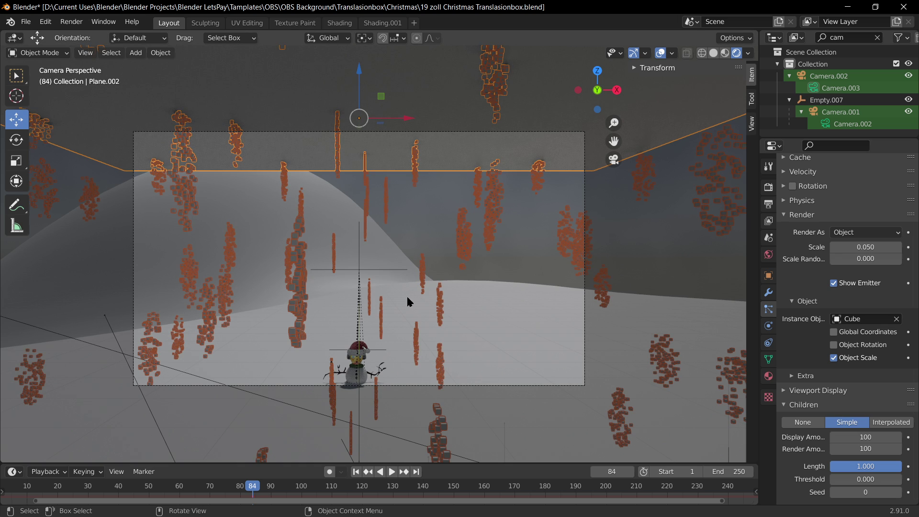
click(558, 334)
click(487, 207)
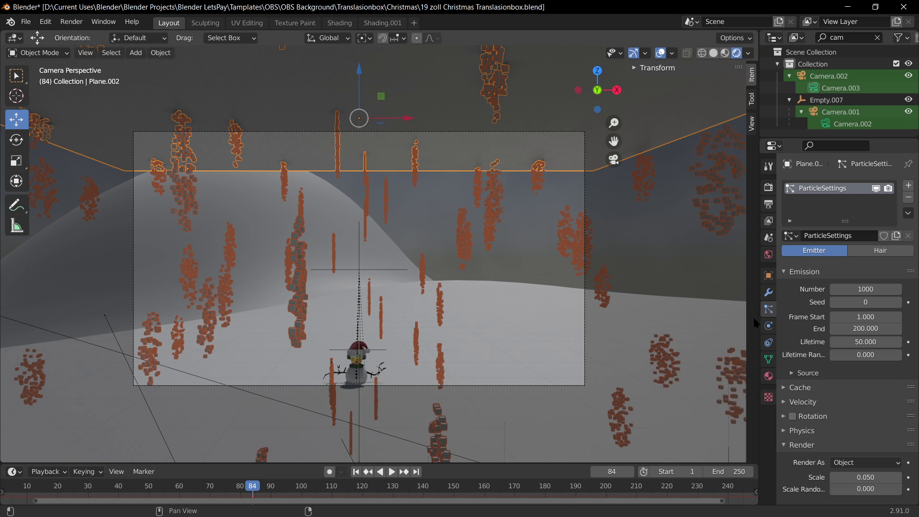
Set both the display amount and the render amount of the child particles to 20.
scroll(829, 446, down, 12)
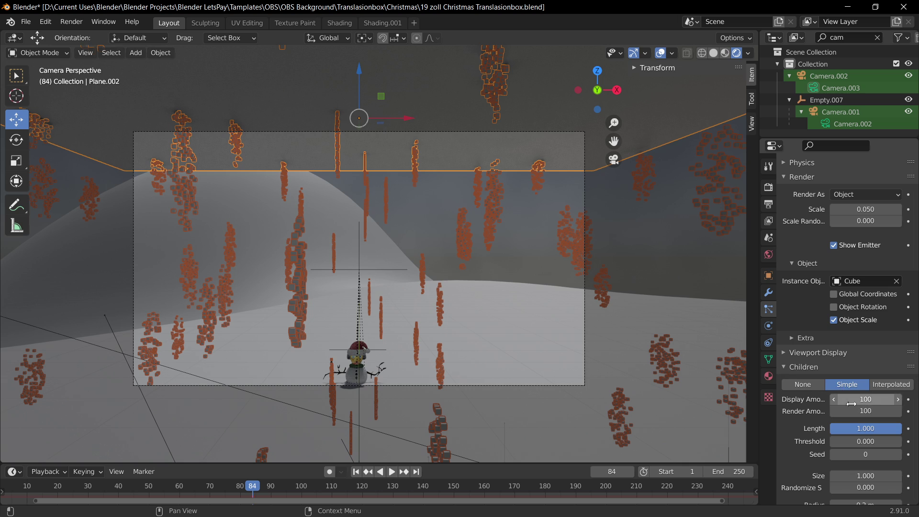
click(863, 394)
text(20)
key(Return)
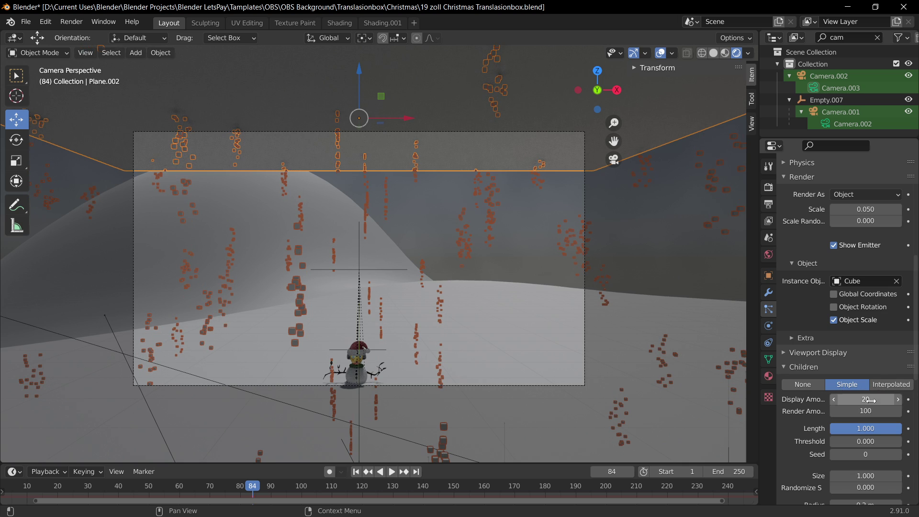
click(872, 408)
text(20)
key(Return)
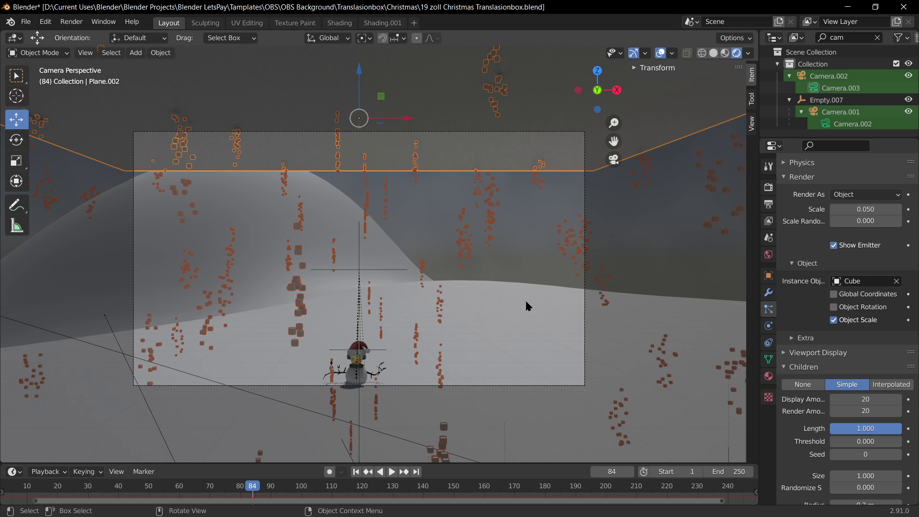
Increase the radius of the child particles to 2.2 m to spread the snow.
scroll(843, 297, down, 8)
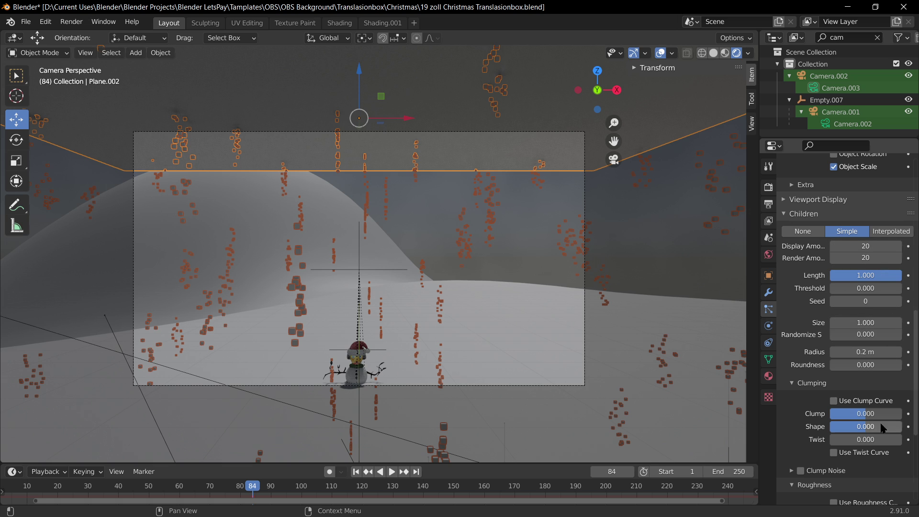
scroll(880, 421, down, 3)
scroll(851, 352, up, 2)
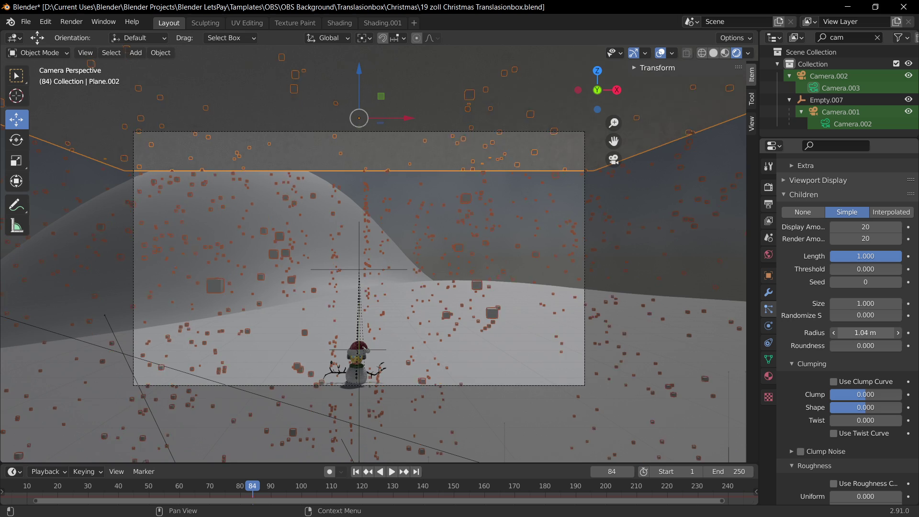
drag(865, 332, 915, 332)
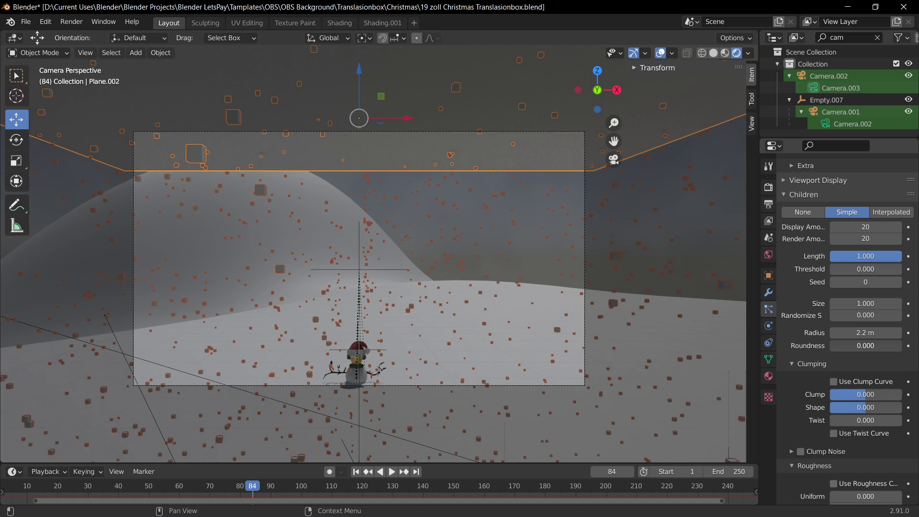
Set the roundness of the particle system's simple children to 0.474.
mouse_move(857, 345)
mouse_down()
mouse_move(893, 346)
mouse_move(843, 346)
mouse_move(861, 346)
mouse_up()
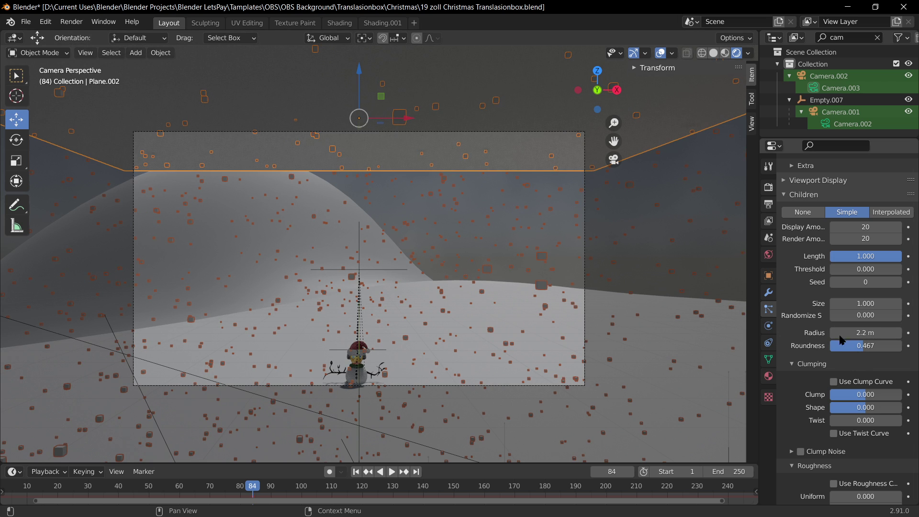
drag(865, 345, 867, 345)
scroll(823, 373, down, 6)
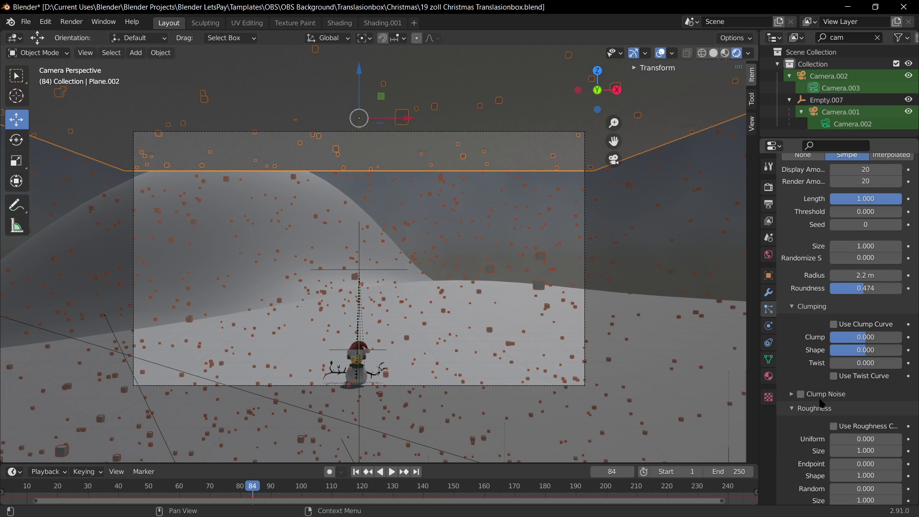
scroll(810, 441, up, 12)
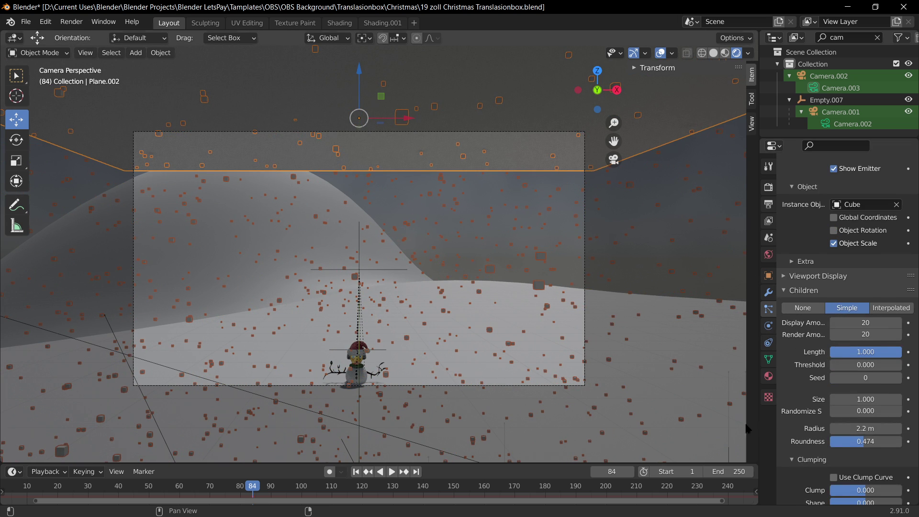
Save the project file and play the snowfall animation from the camera view.
click(572, 342)
scroll(374, 348, down, 3)
middle_drag(374, 348, 416, 344)
key(ctrl+s)
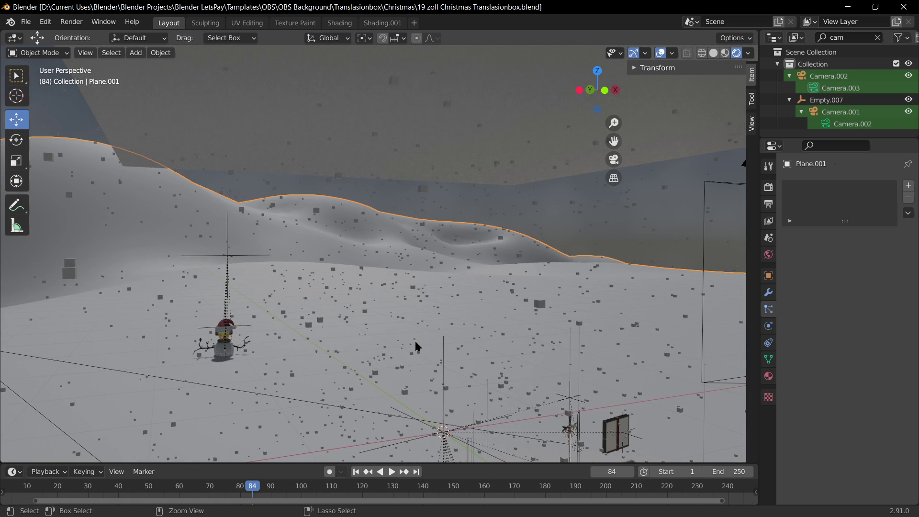
key(KP_0)
scroll(400, 343, up, 3)
key(space)
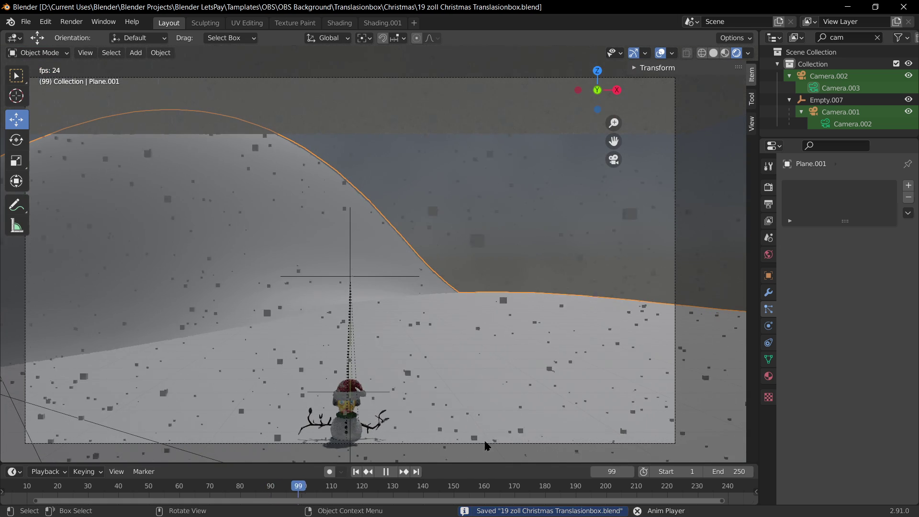
Scale the cube used as the snow particle instance down to 0.179 and preview the snowfall through the camera.
middle_drag(478, 348, 501, 311)
click(469, 295)
key(KP_0)
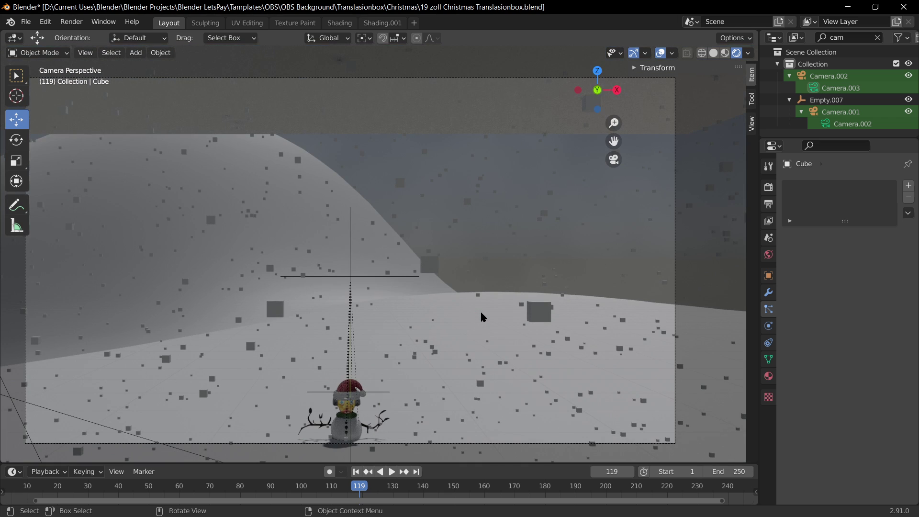
key(s)
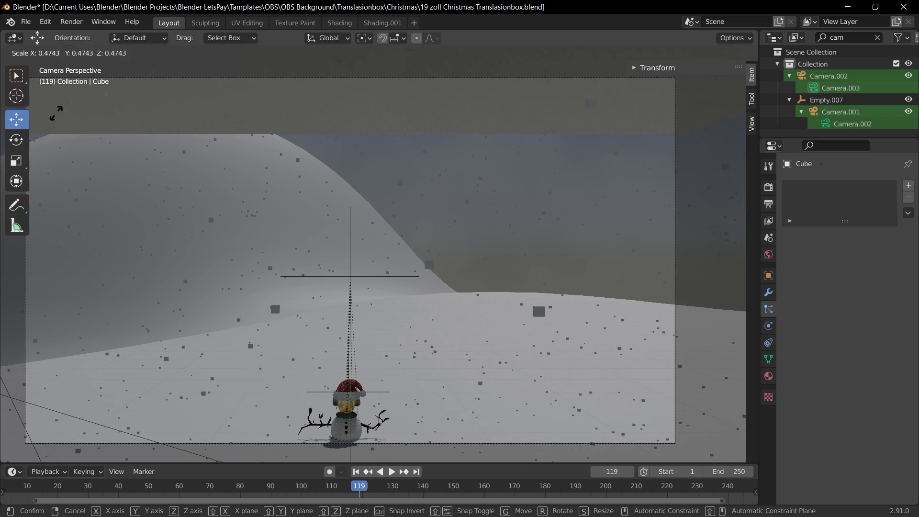
click(515, 398)
key(space)
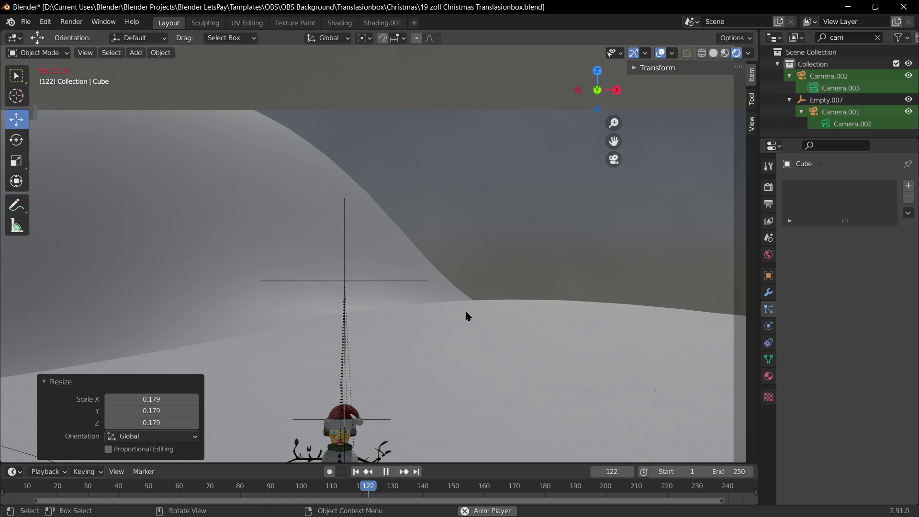
key(space)
Try adjusting the mix factor of the World surface's Mix Shader.
scroll(484, 344, down, 4)
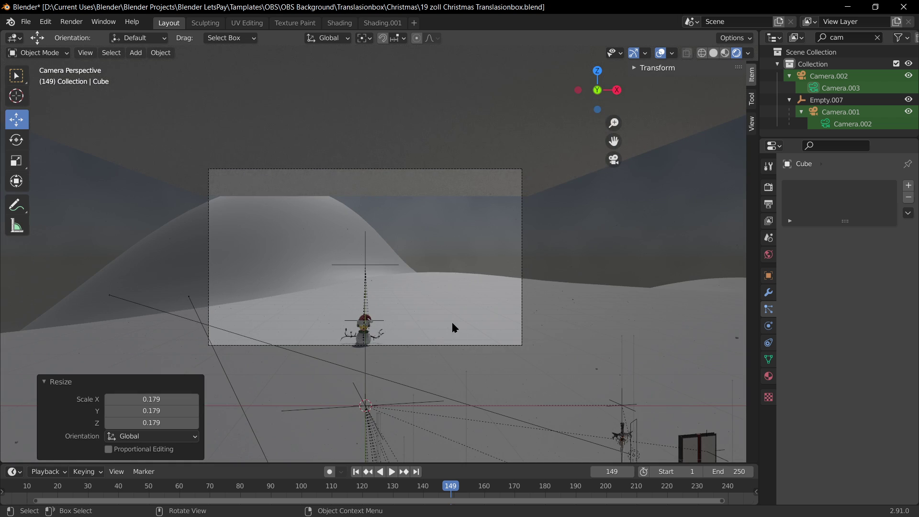
key(KP_0)
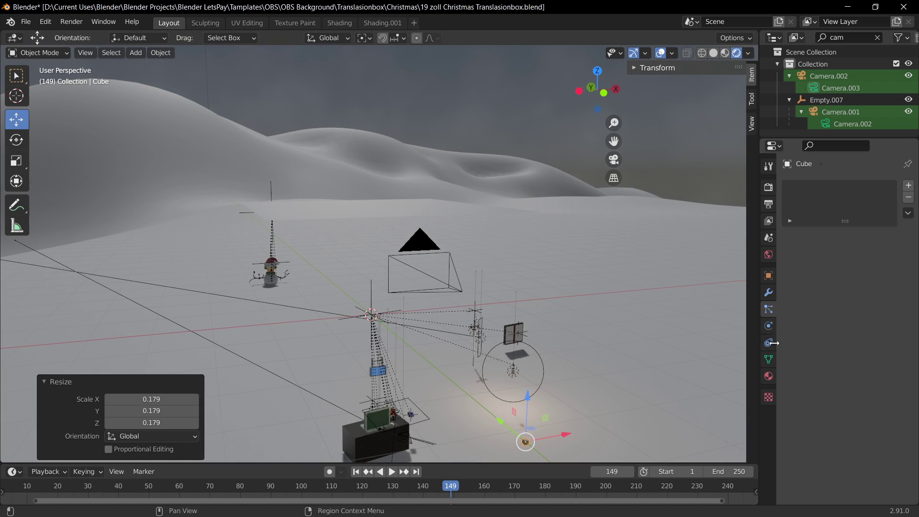
click(771, 375)
click(768, 256)
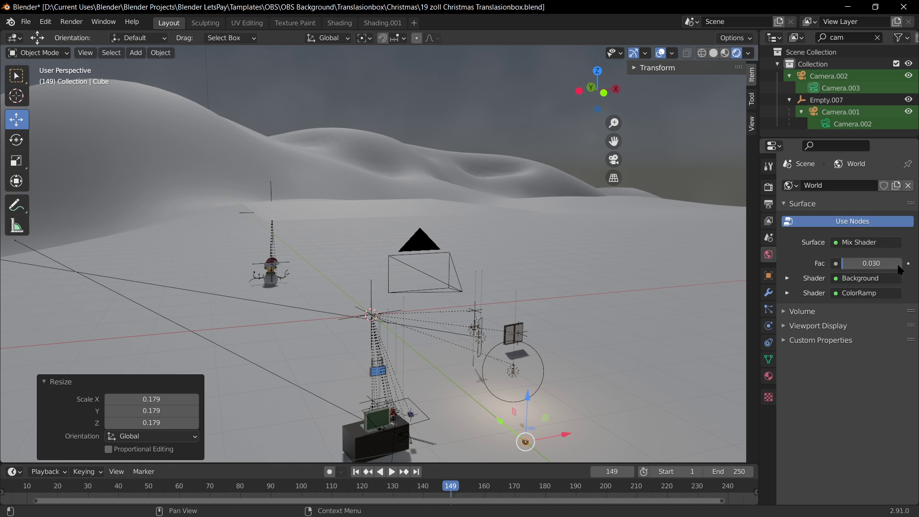
mouse_move(856, 264)
mouse_down()
mouse_move(875, 265)
mouse_move(857, 264)
mouse_up()
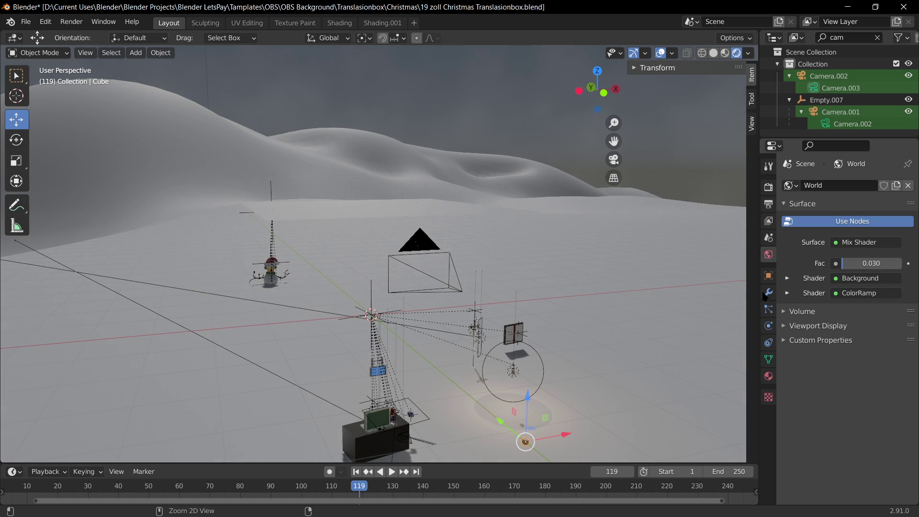
Switch to the Shading workspace showing the World node tree.
click(295, 23)
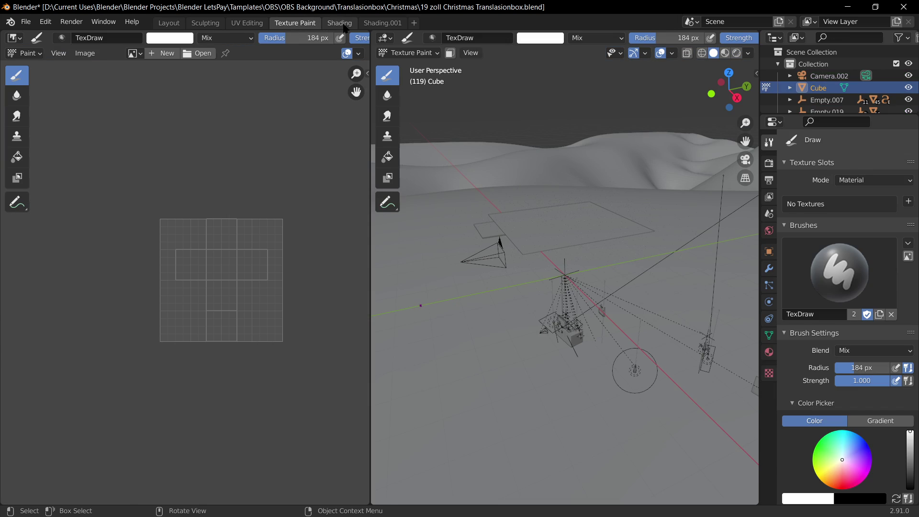
click(340, 23)
click(194, 24)
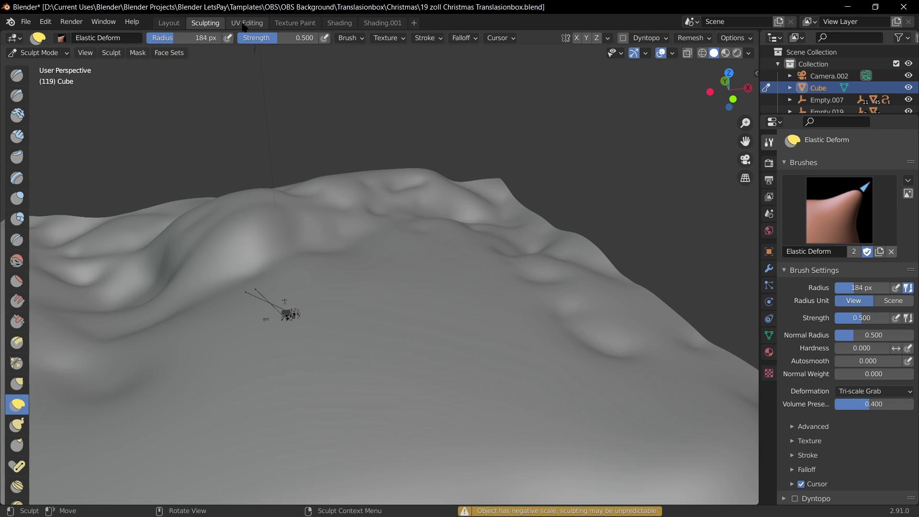
click(256, 27)
click(205, 23)
click(339, 23)
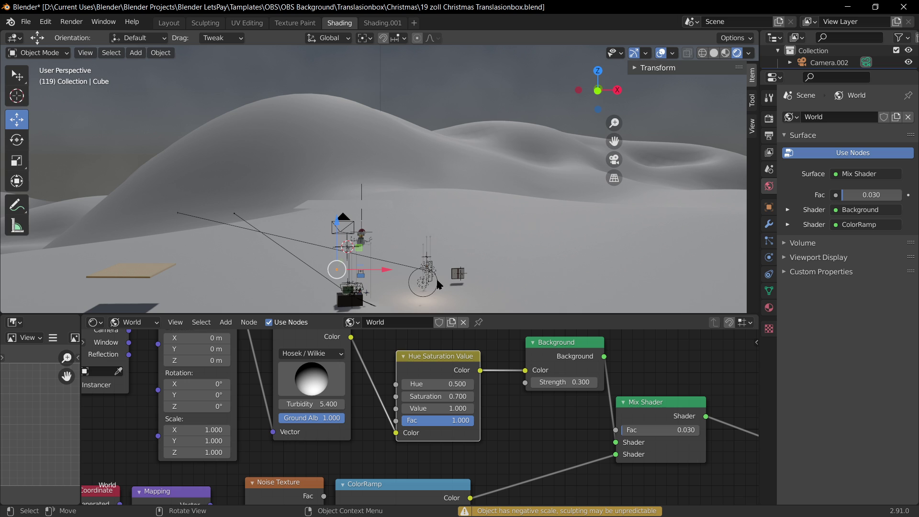
Try Background node strengths of 0.200, 0.100 and 0.000 on the World sky, and restore the strength to 0.300.
key(Home)
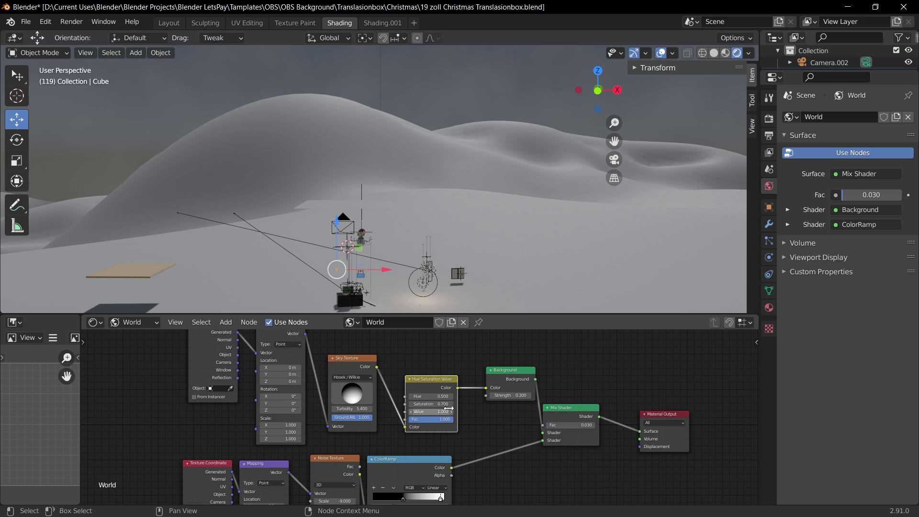
scroll(420, 416, up, 3)
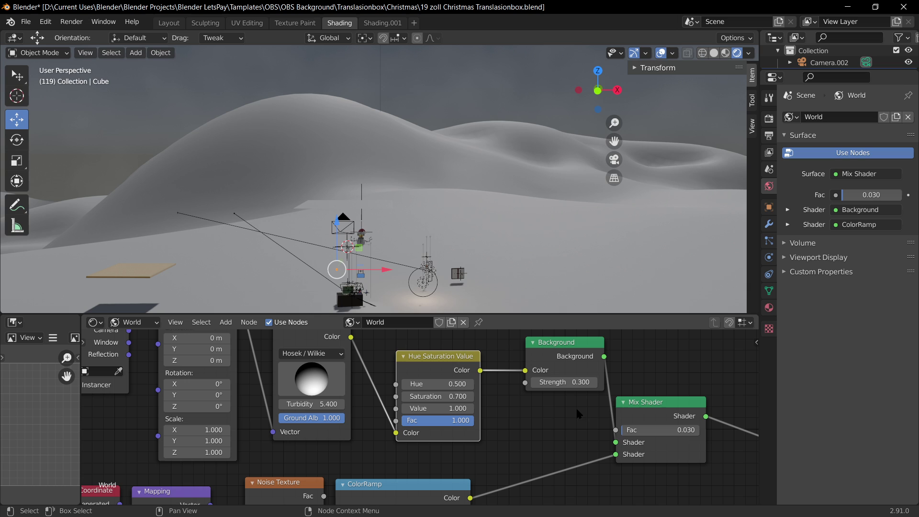
scroll(622, 443, down, 2)
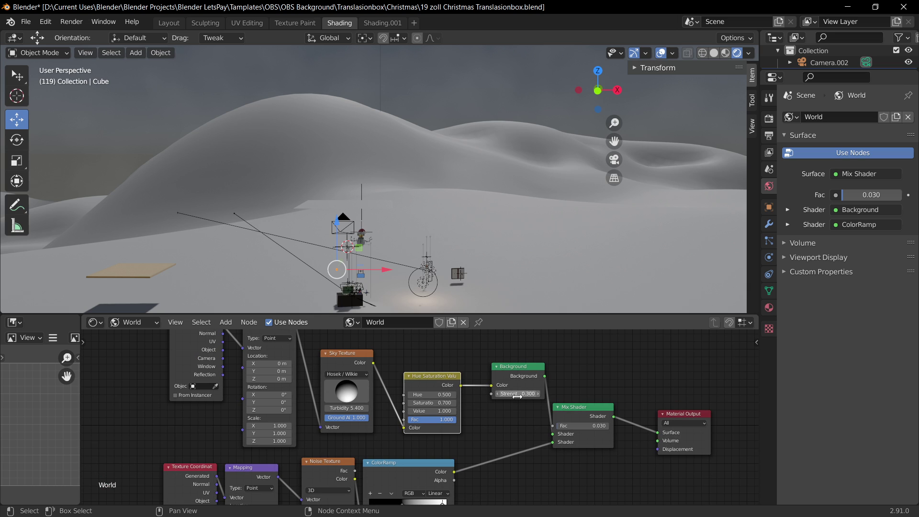
scroll(542, 421, up, 2)
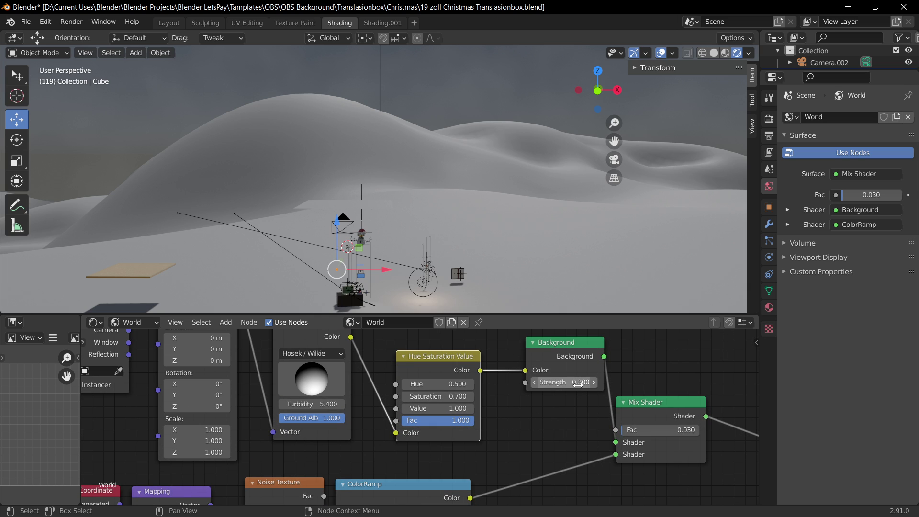
mouse_move(574, 382)
mouse_down()
mouse_move(555, 382)
mouse_move(593, 382)
mouse_move(561, 381)
mouse_up()
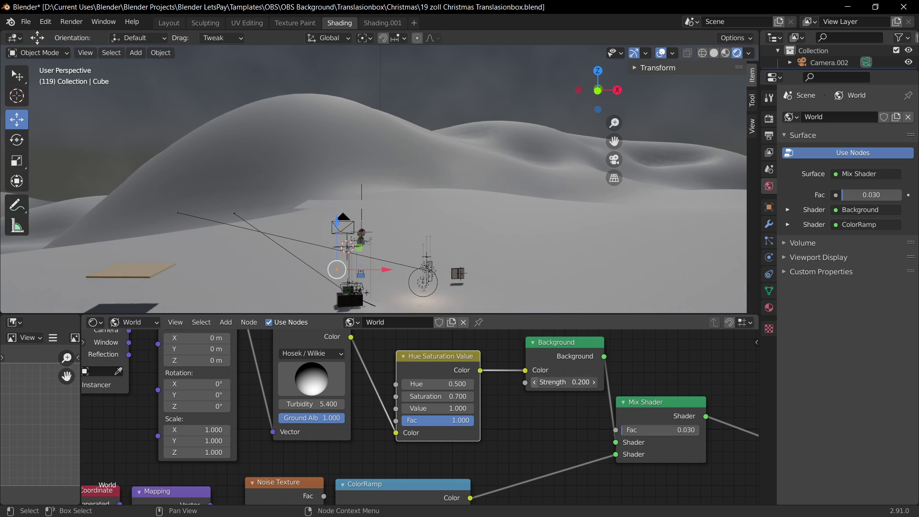
scroll(584, 222, down, 6)
scroll(481, 230, up, 2)
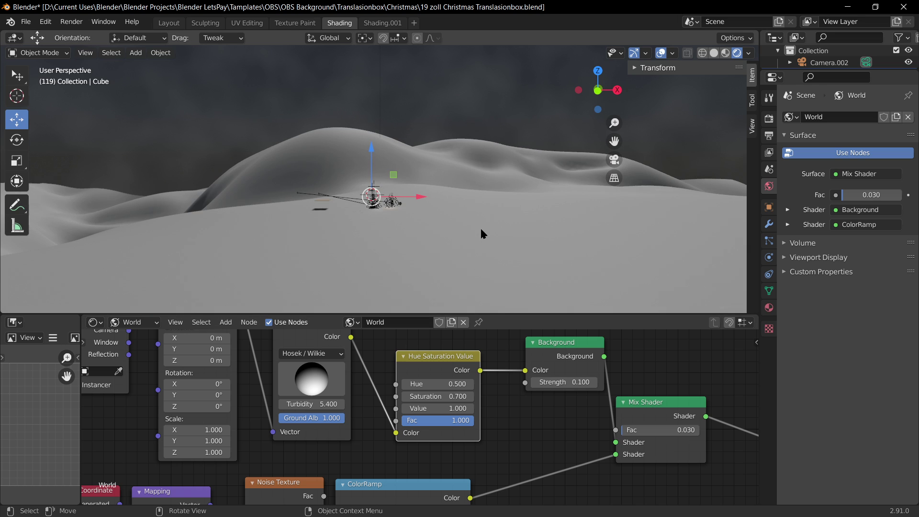
click(538, 384)
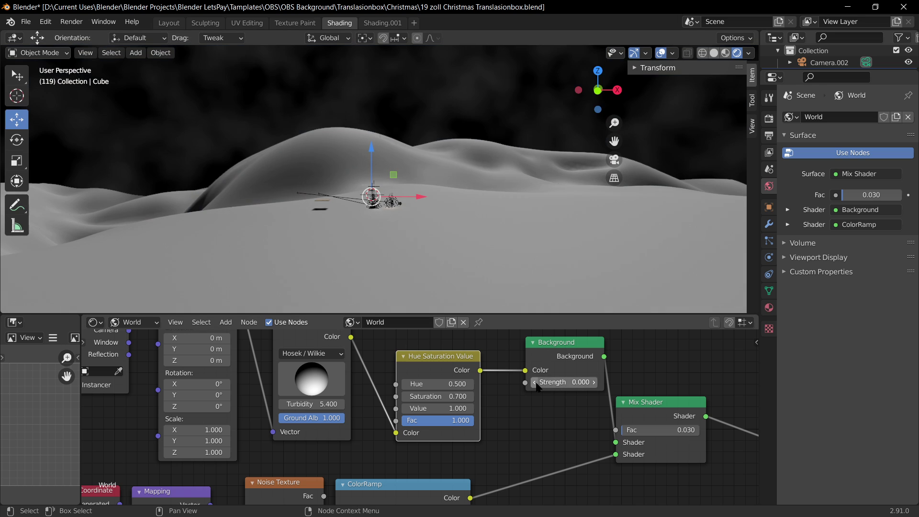
click(593, 383)
click(594, 382)
click(594, 382)
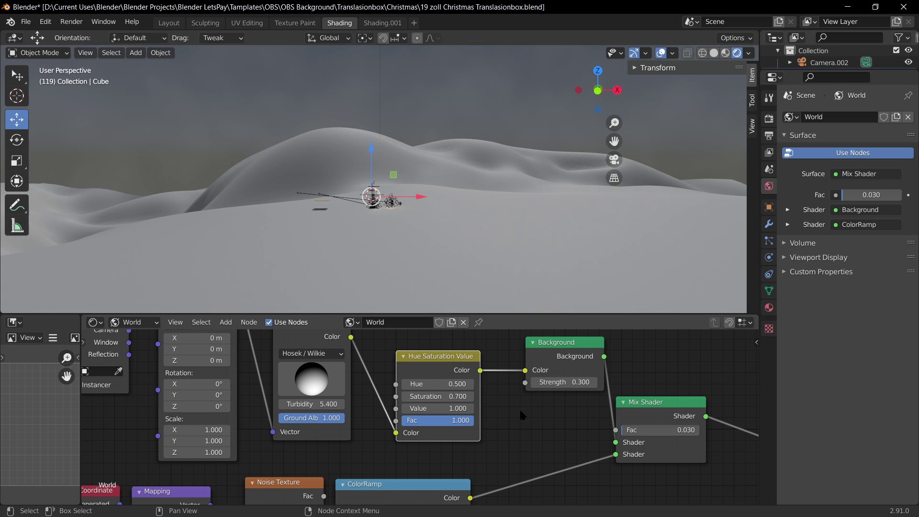
Set the Sky Texture node's turbidity to 1.000.
scroll(521, 415, down, 1)
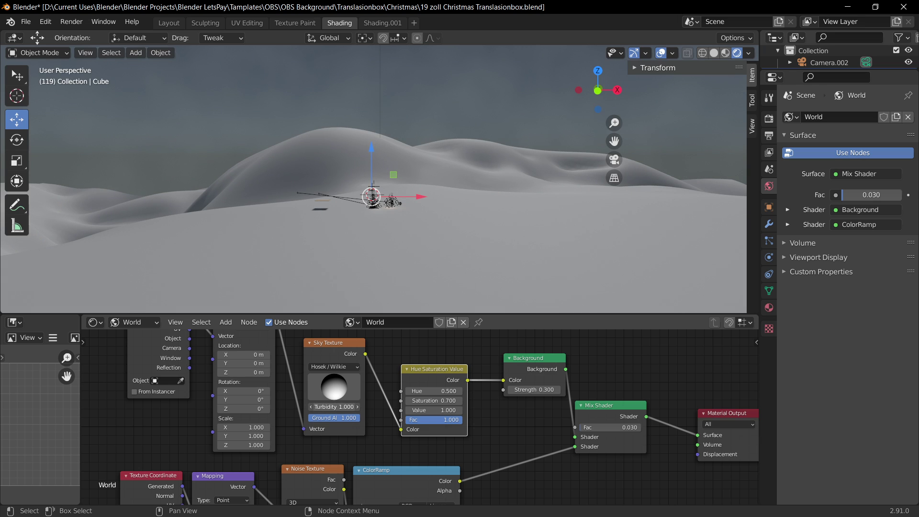
drag(334, 406, 360, 418)
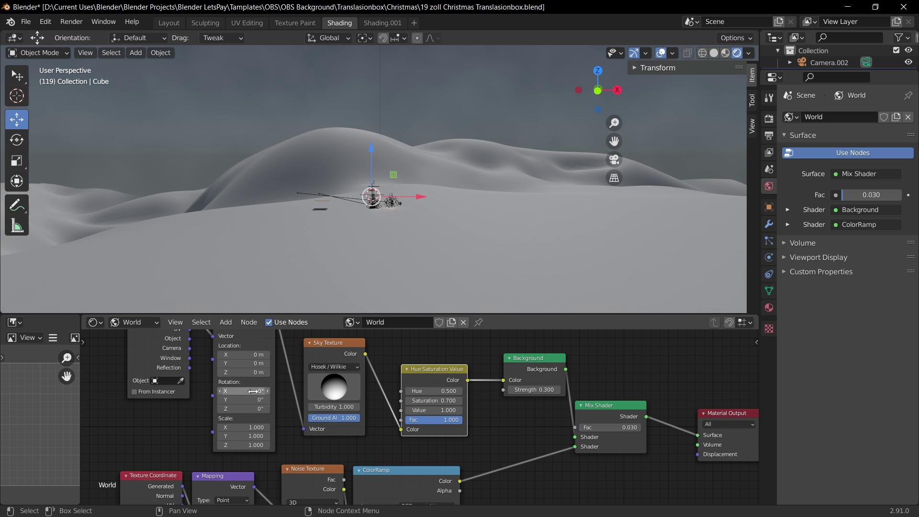
Examine the World node tree, its unconnected Background node and the categories of nodes available to add.
middle_drag(580, 473, 441, 468)
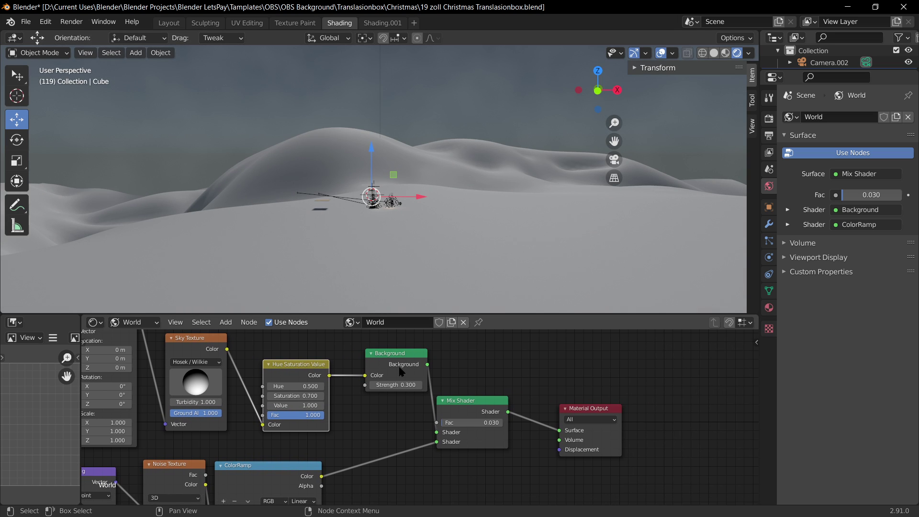
scroll(416, 416, up, 1)
middle_drag(381, 460, 519, 419)
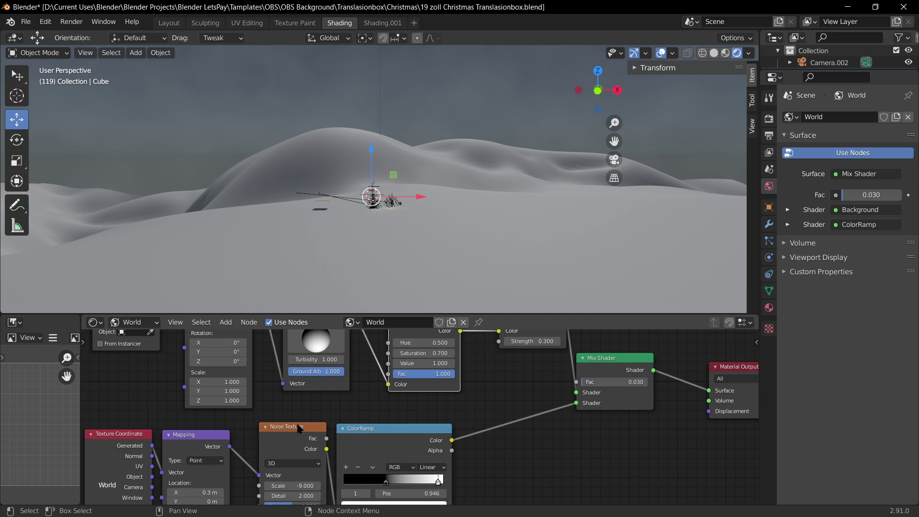
scroll(298, 427, down, 1)
middle_drag(565, 446, 377, 456)
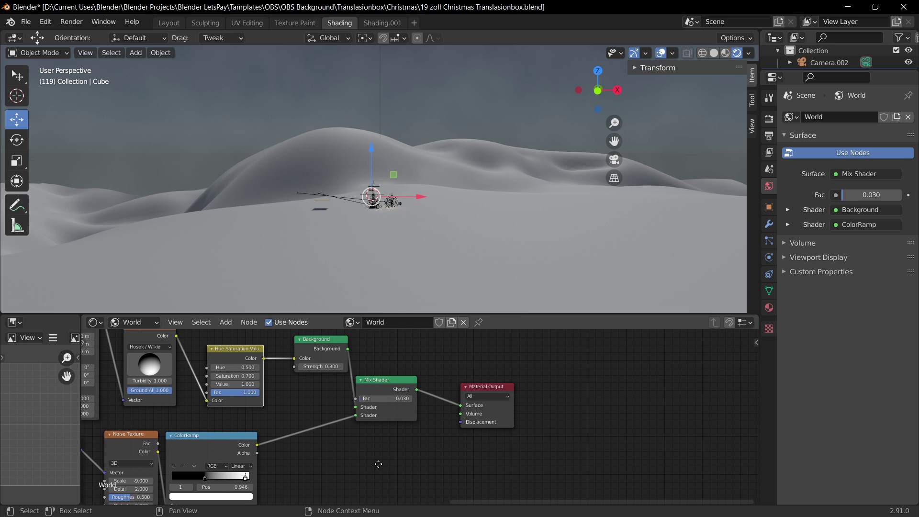
key(shift+a)
mouse_move(431, 441)
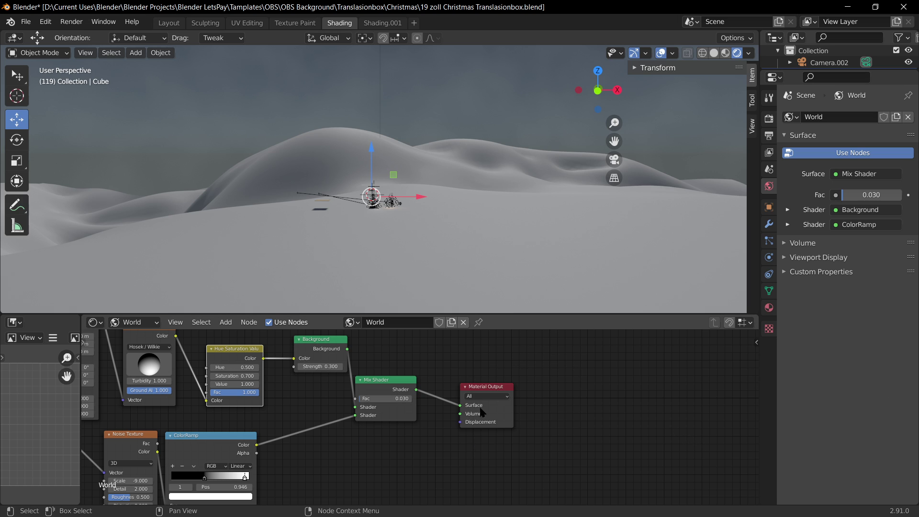
key(shift+a)
mouse_move(435, 394)
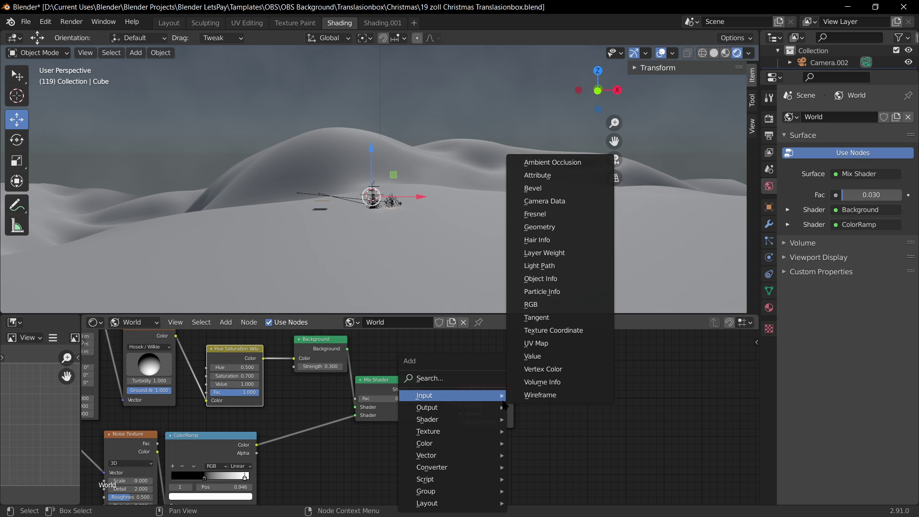
mouse_move(455, 471)
scroll(331, 430, down, 6)
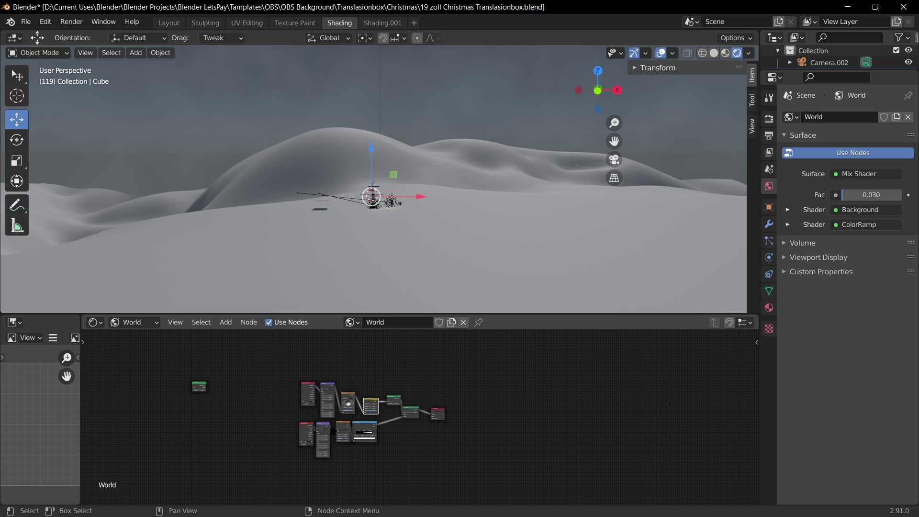
scroll(99, 341, up, 4)
scroll(136, 406, up, 2)
shift+middle_drag(176, 400, 356, 404)
scroll(426, 415, up, 4)
scroll(426, 418, up, 1)
scroll(458, 432, down, 1)
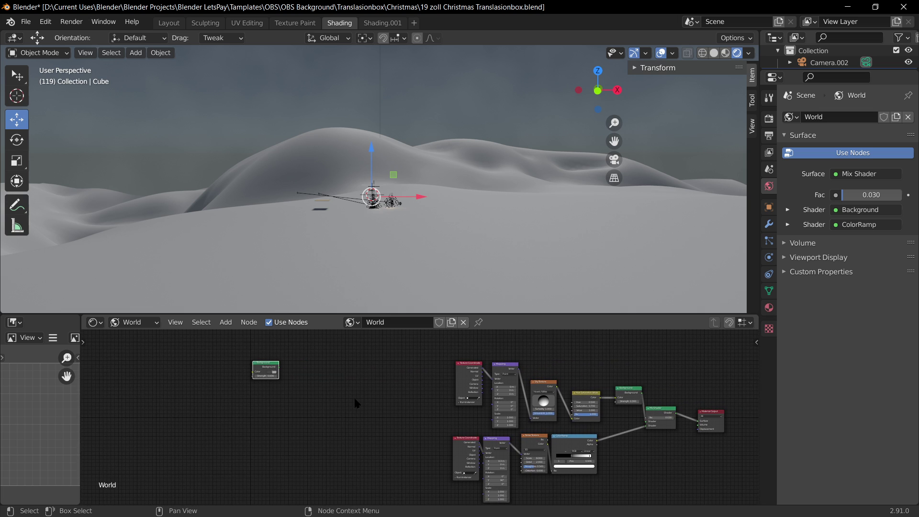
scroll(378, 401, up, 5)
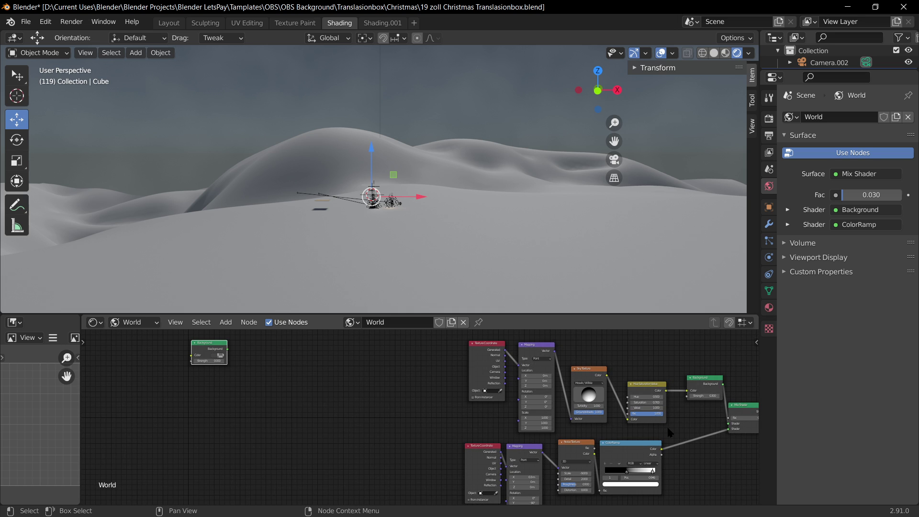
Add a Gamma node to the World tree and try it after the Mix Shader and after the Background node, undoing both placements.
key(shift+a)
mouse_move(413, 407)
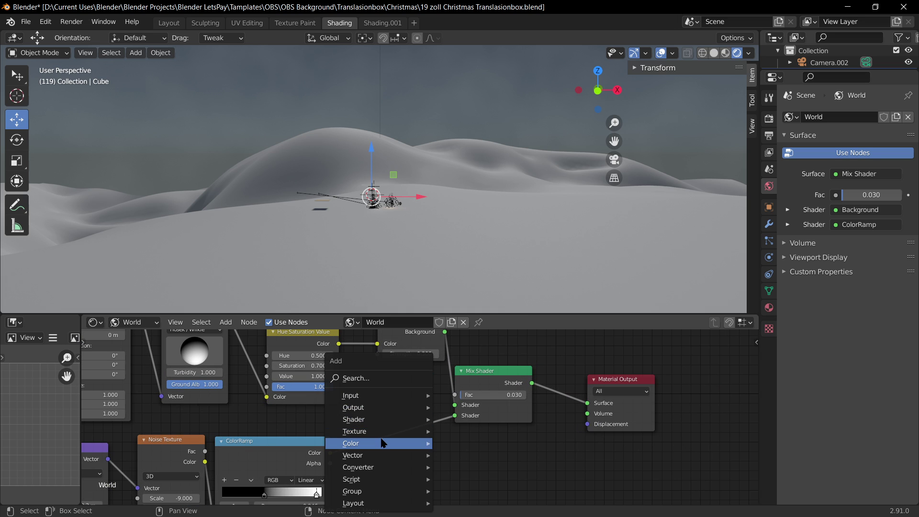
mouse_move(385, 443)
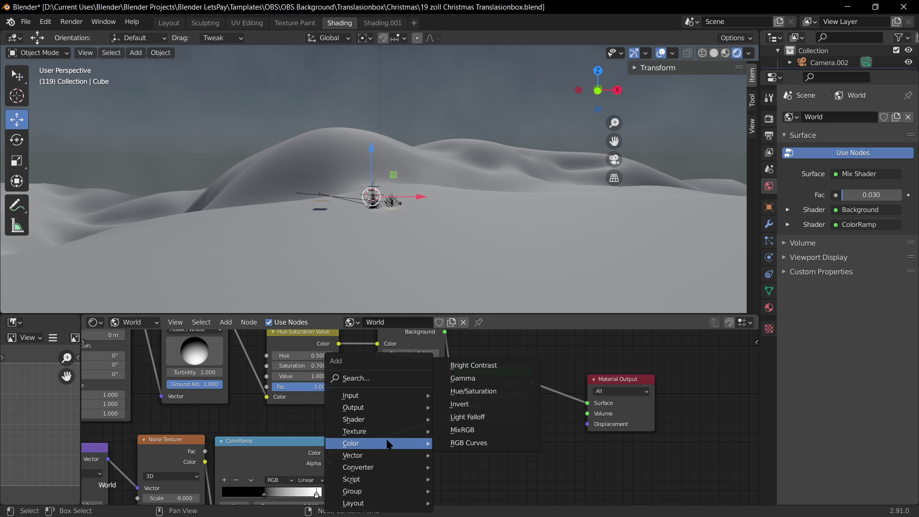
click(473, 380)
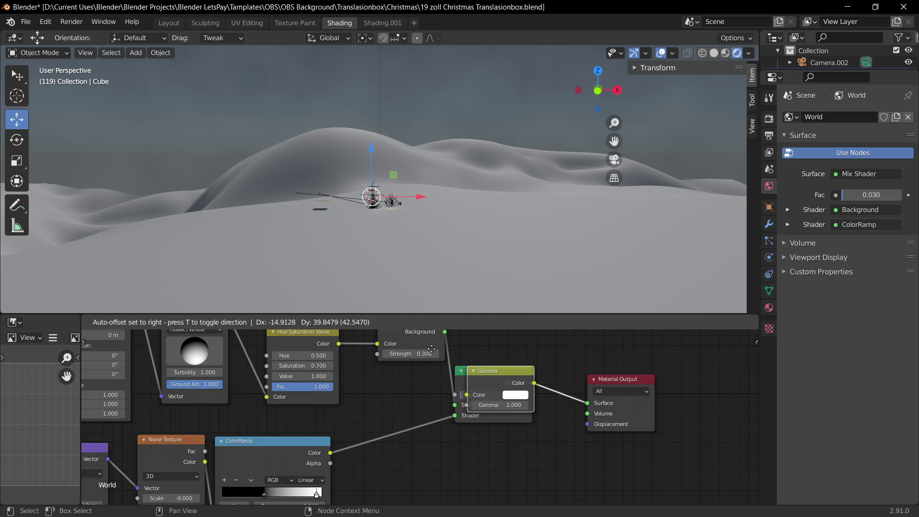
click(567, 406)
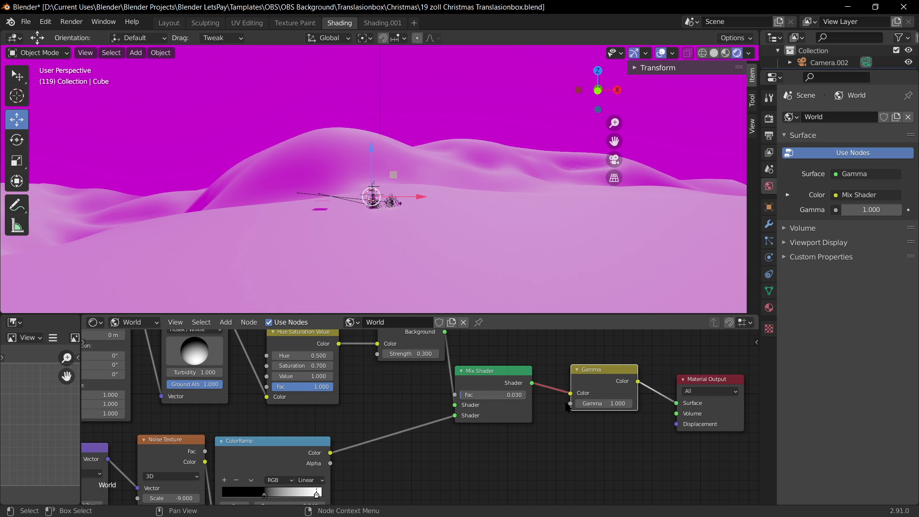
key(ctrl+z)
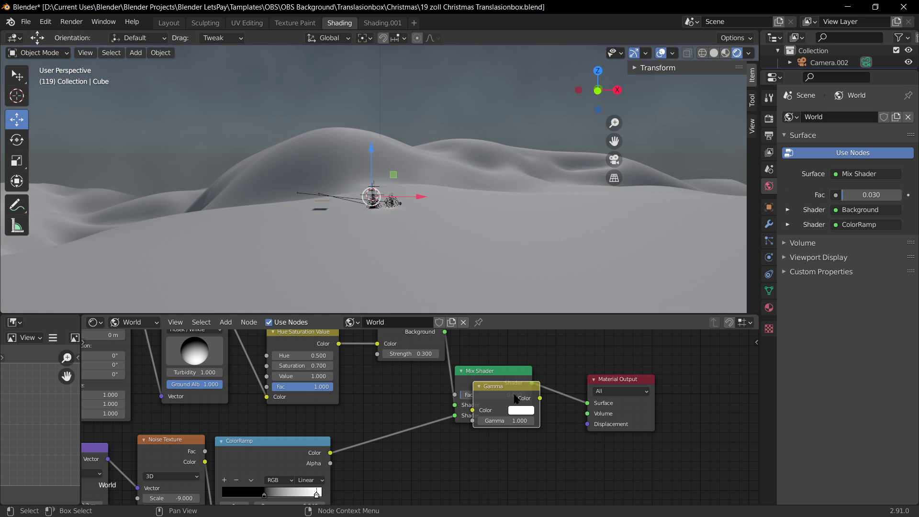
drag(515, 399, 527, 343)
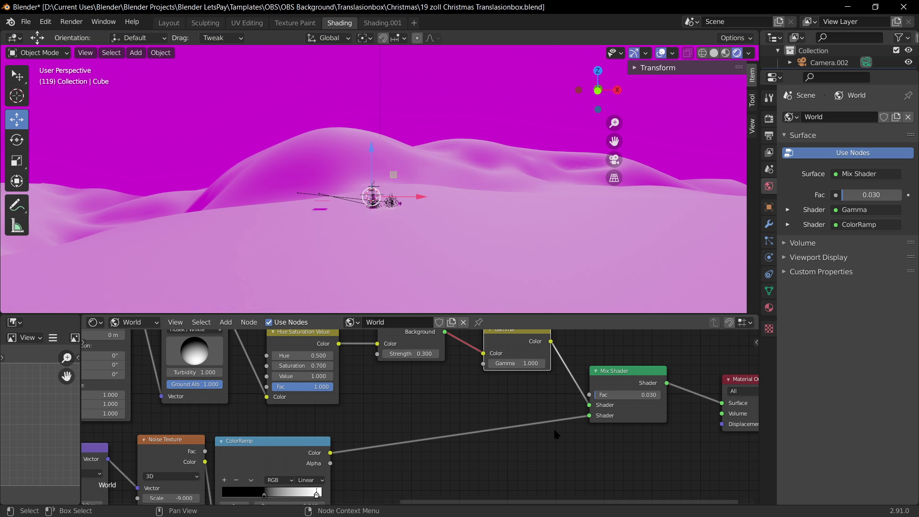
key(ctrl+z)
Insert the Gamma node into the link between the Hue Saturation Value and Background nodes.
drag(512, 396, 346, 499)
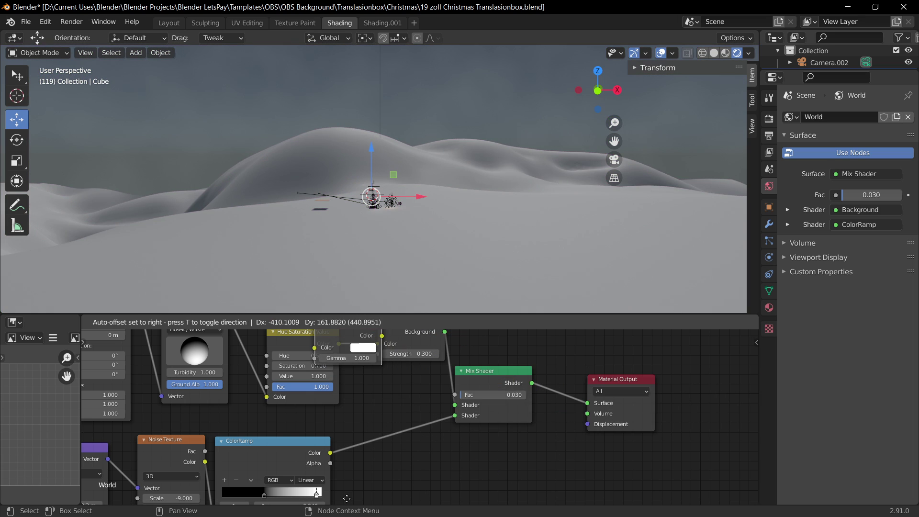
drag(369, 340, 369, 341)
scroll(420, 413, up, 2)
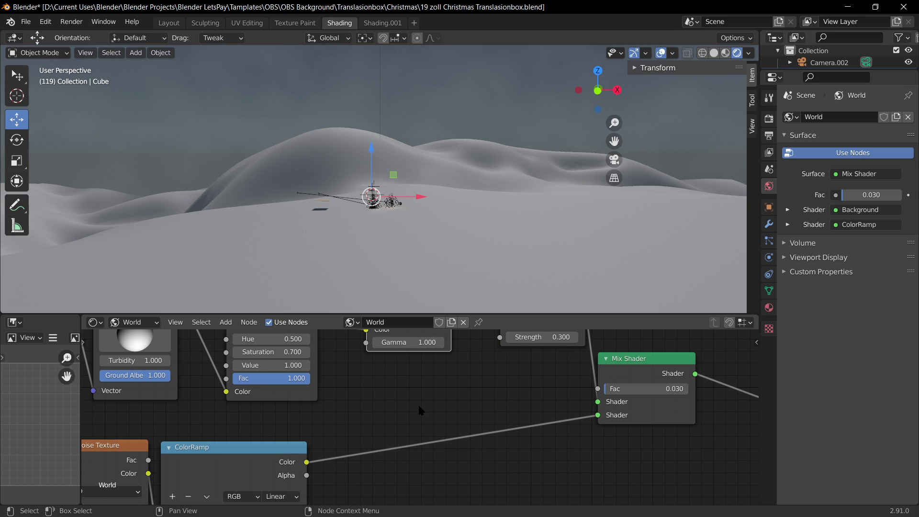
scroll(444, 360, up, 1)
middle_drag(423, 373, 439, 458)
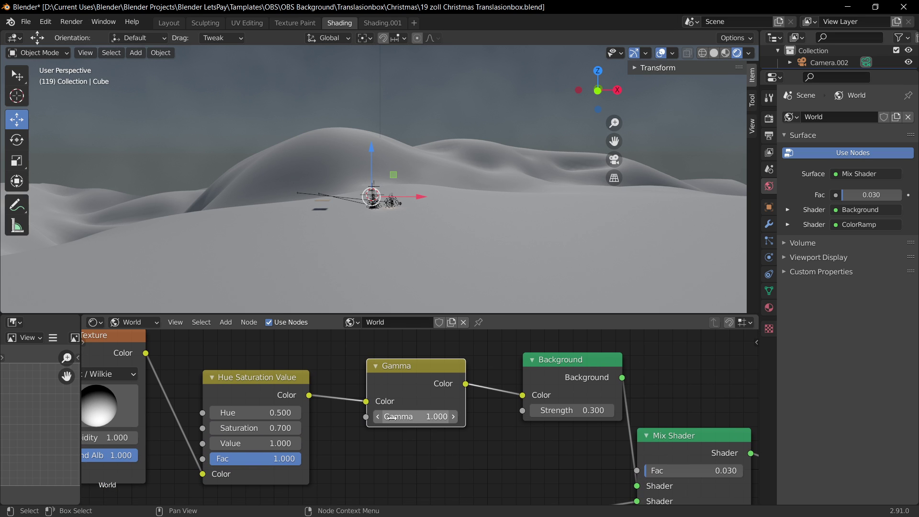
Try Gamma node values from 2.400 down to 1.900 on the World sky.
drag(415, 416, 440, 416)
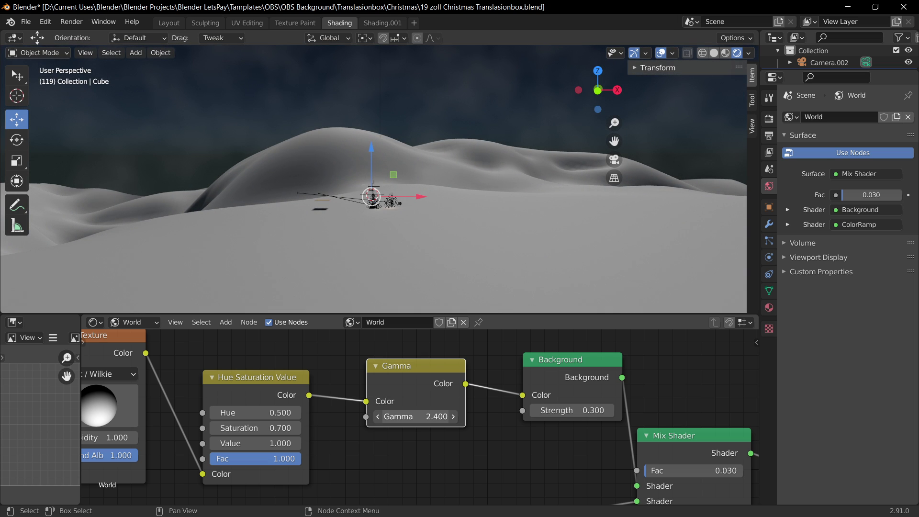
scroll(438, 215, down, 3)
middle_drag(433, 191, 450, 216)
click(378, 416)
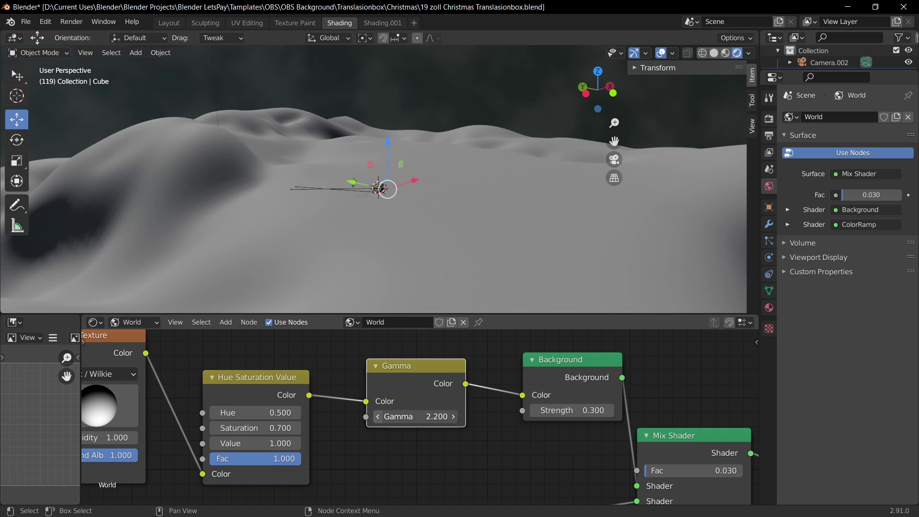
click(378, 417)
click(378, 416)
click(378, 416)
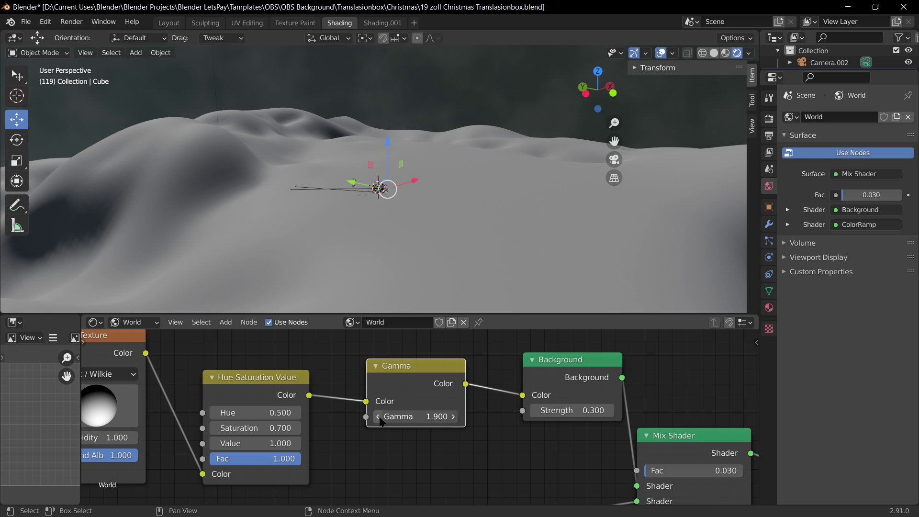
Set the Gamma node's value to 1.000 and save the file.
click(401, 416)
text(1.7)
key(Return)
middle_drag(433, 230, 335, 137)
key(ctrl+s)
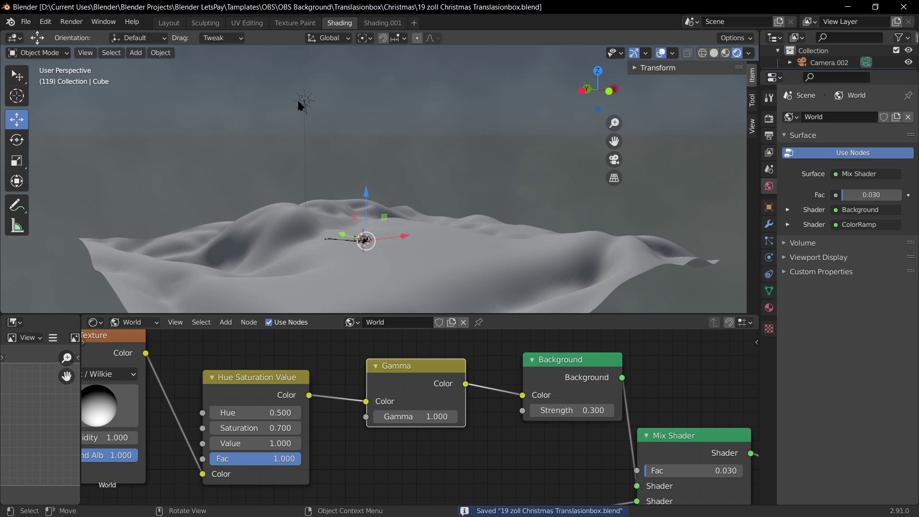
Select the Sun light above the terrain, try a strength of 0.420 and undo the change.
click(303, 102)
click(766, 259)
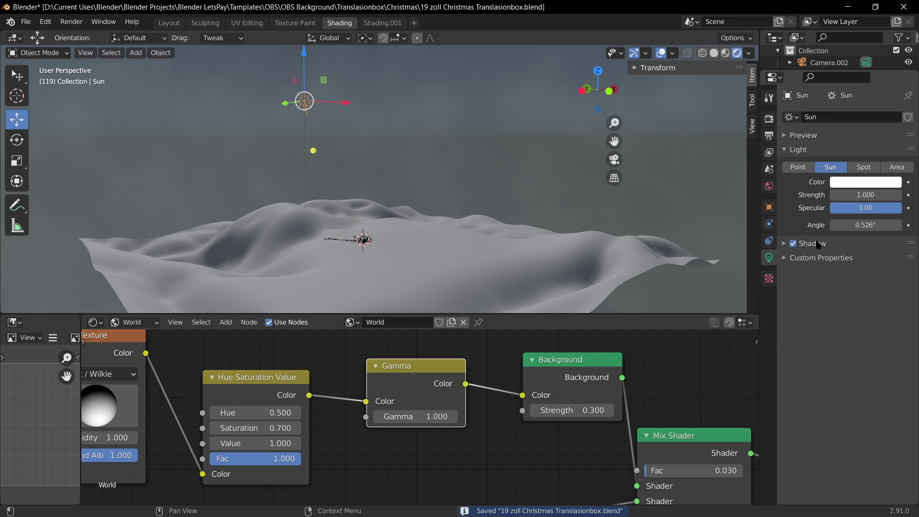
drag(872, 197, 846, 197)
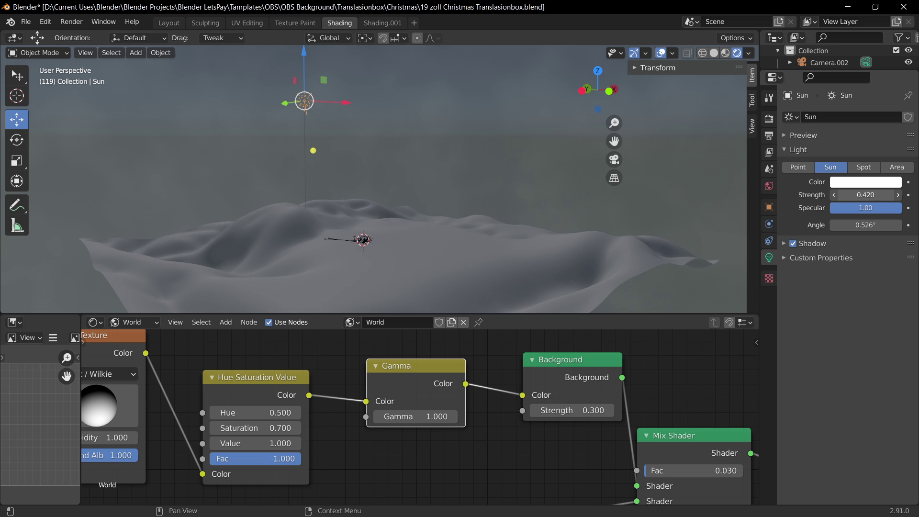
key(ctrl+z)
key(g)
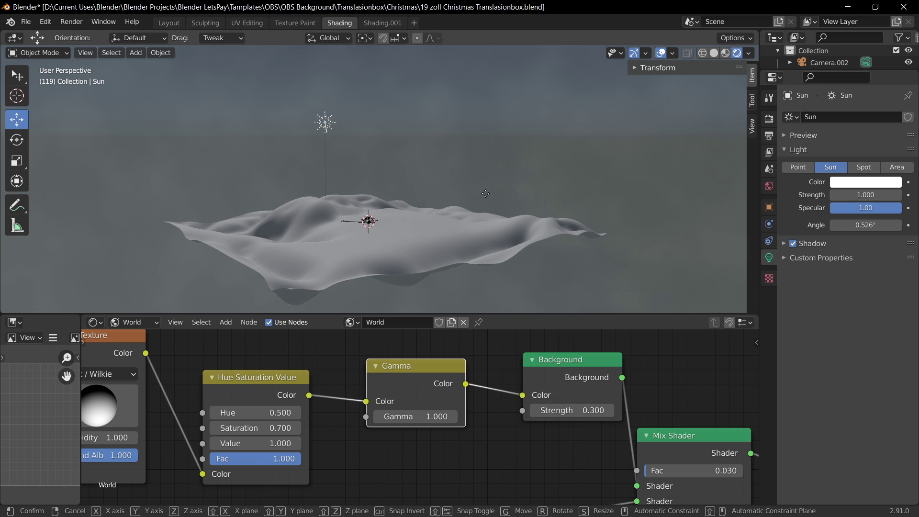
key(y)
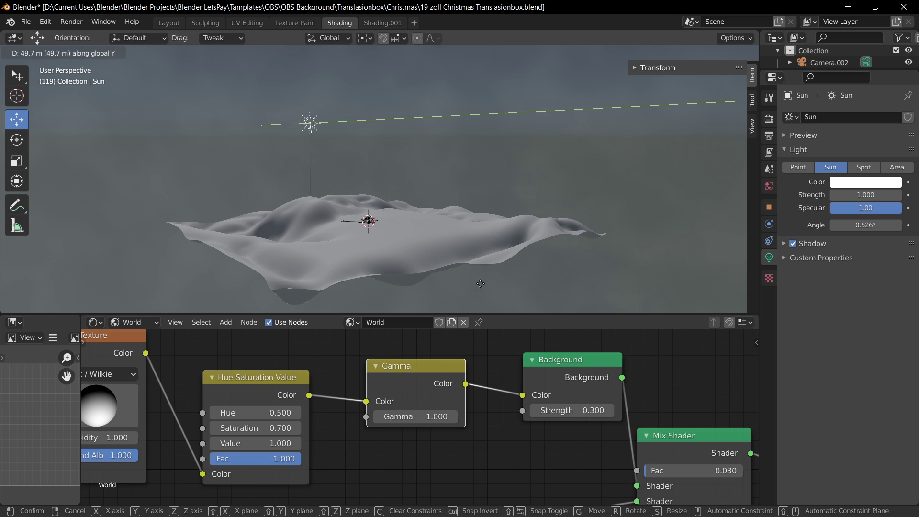
click(322, 120)
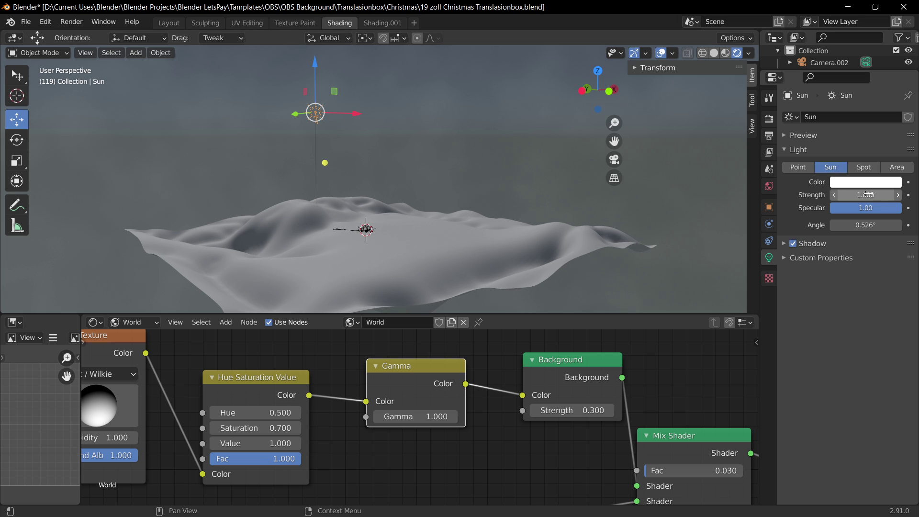
Reduce the Sun light's strength through 0.420 and 0.080 to 0.050, checking the darkness from the scene camera.
drag(866, 194, 836, 195)
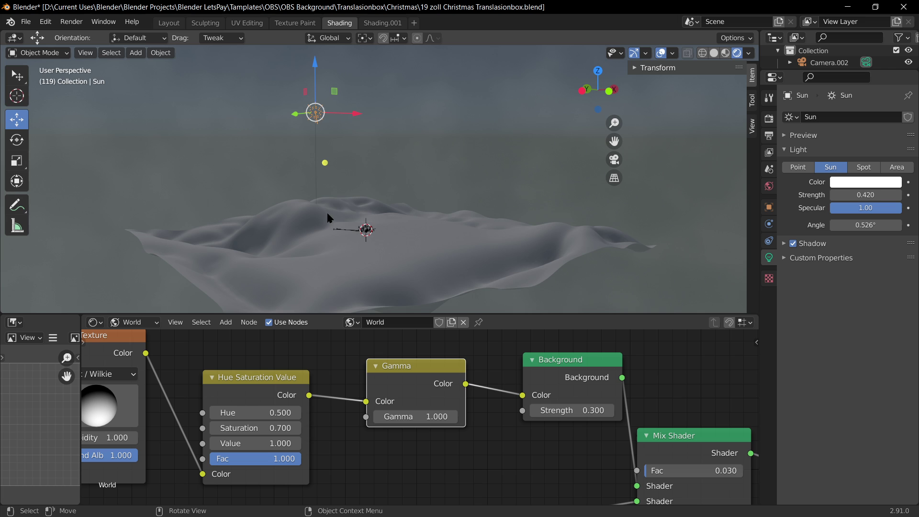
middle_drag(325, 225, 407, 236)
key(KP_0)
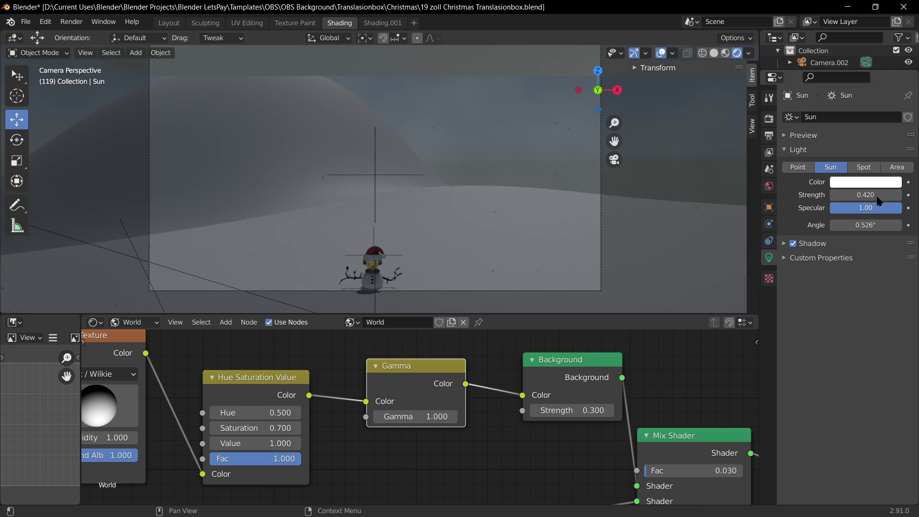
drag(865, 195, 844, 194)
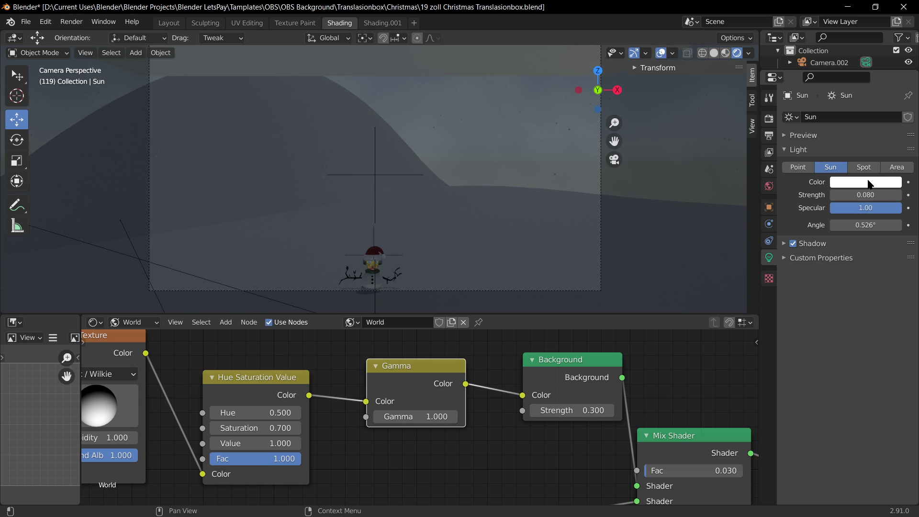
scroll(518, 178, down, 5)
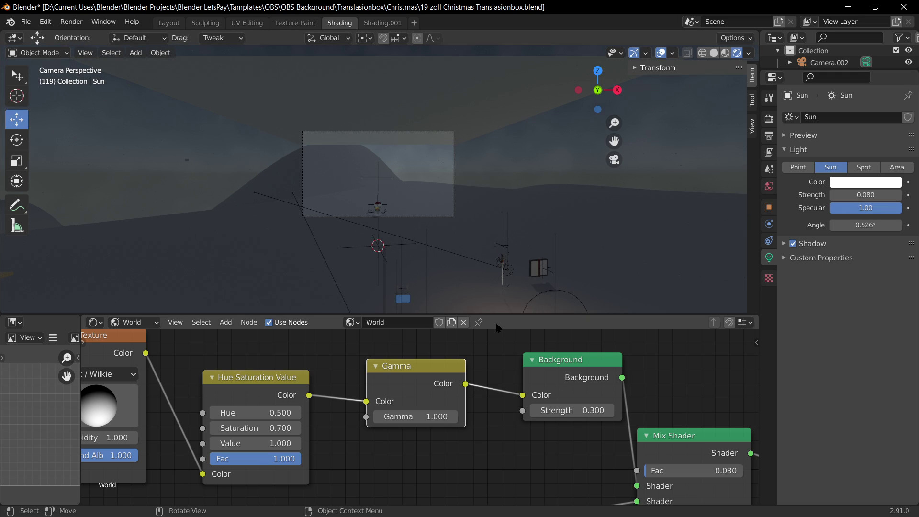
scroll(512, 238, down, 1)
drag(852, 196, 848, 195)
Set the World tree's Gamma node to 1.700.
scroll(421, 416, up, 5)
drag(436, 416, 470, 416)
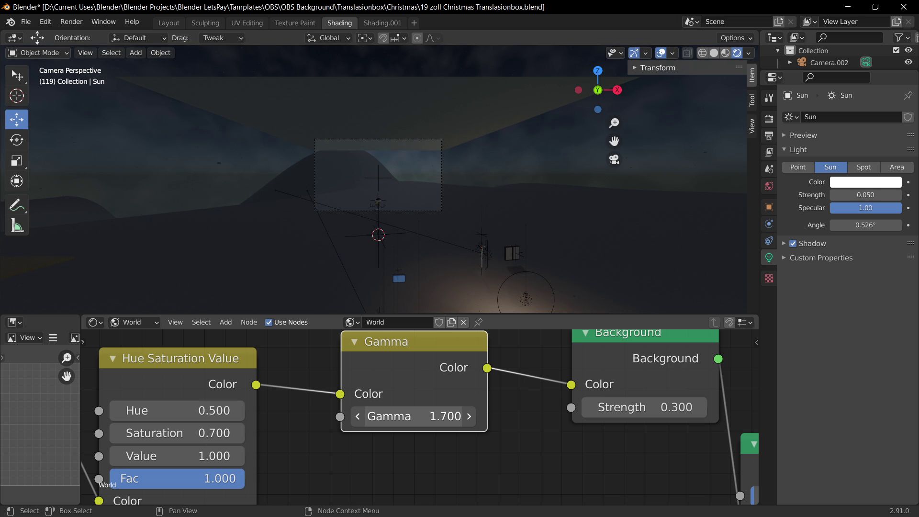
Set the Sky Texture node's turbidity to 9.600 and its ground albedo to 0.905, and save the file.
scroll(351, 463, down, 5)
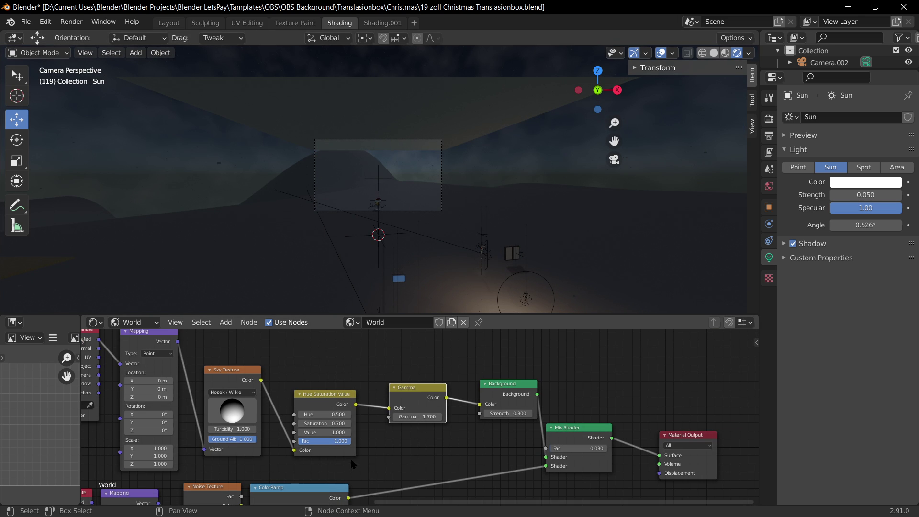
drag(256, 439, 287, 429)
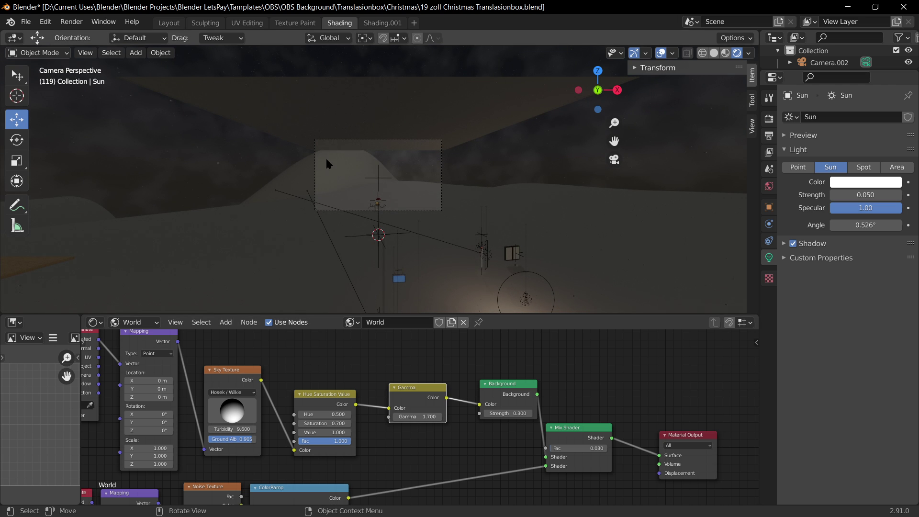
scroll(377, 181, up, 5)
key(ctrl+s)
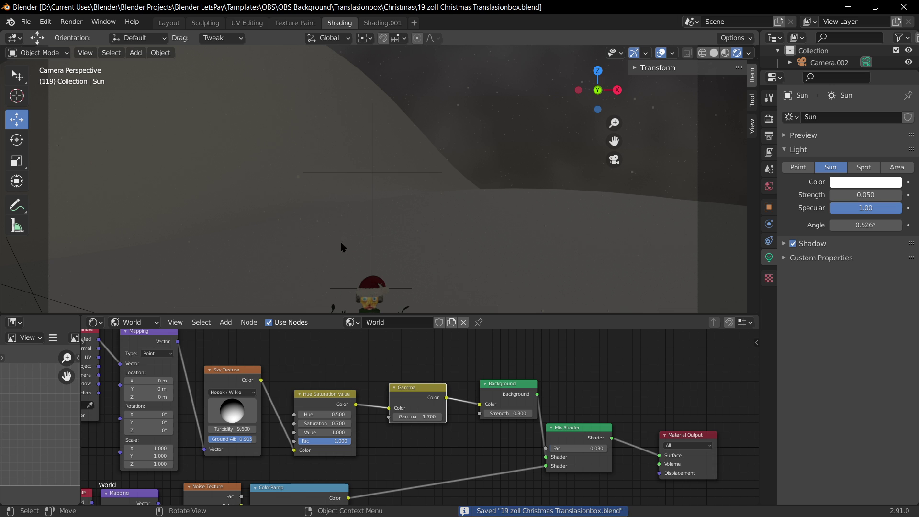
Set the Gamma node's value to 2.600 and check the scene from an orbited view and from the camera.
shift+middle_drag(492, 260, 529, 174)
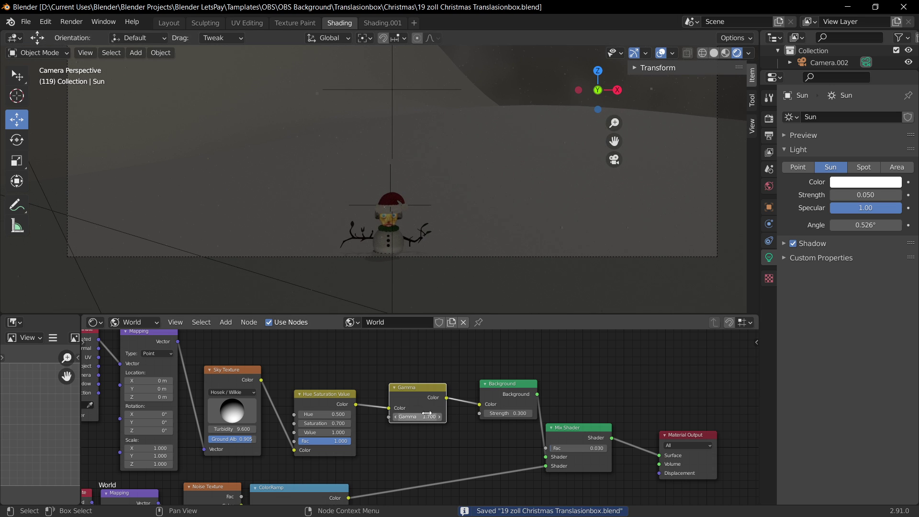
drag(427, 413, 442, 413)
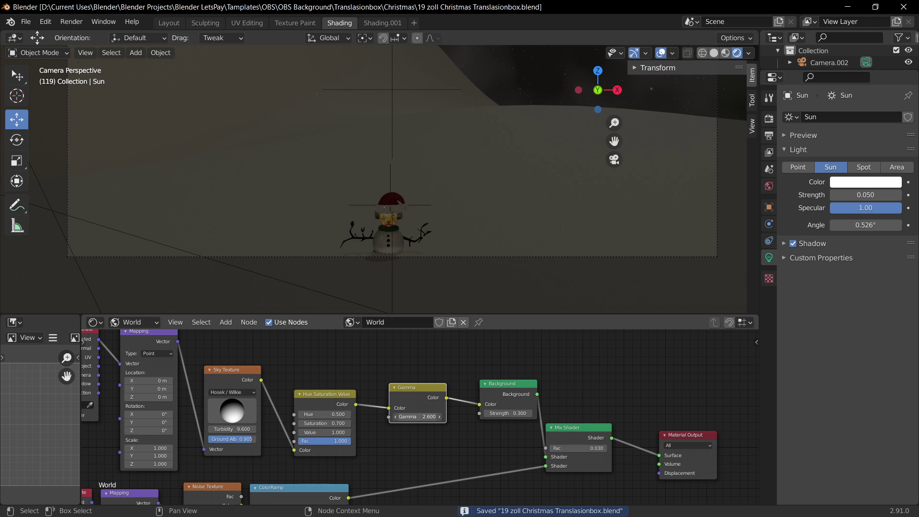
middle_drag(516, 164, 420, 228)
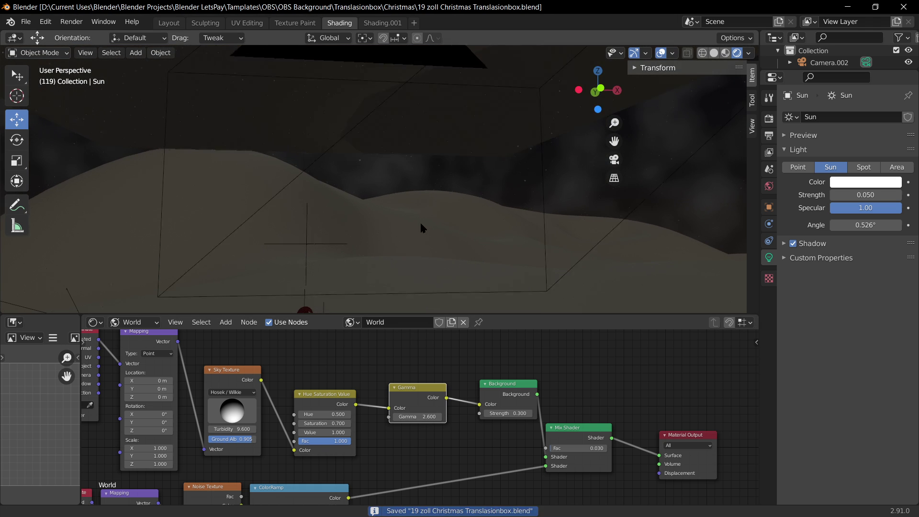
key(KP_0)
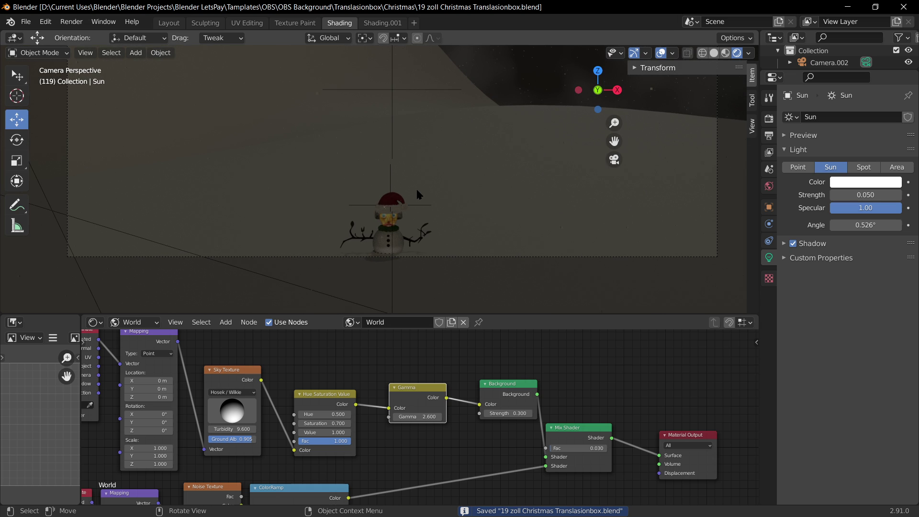
Raise the plain-axes empty above the snowman by about 0.75 m along the Z axis.
scroll(417, 194, down, 1)
click(406, 111)
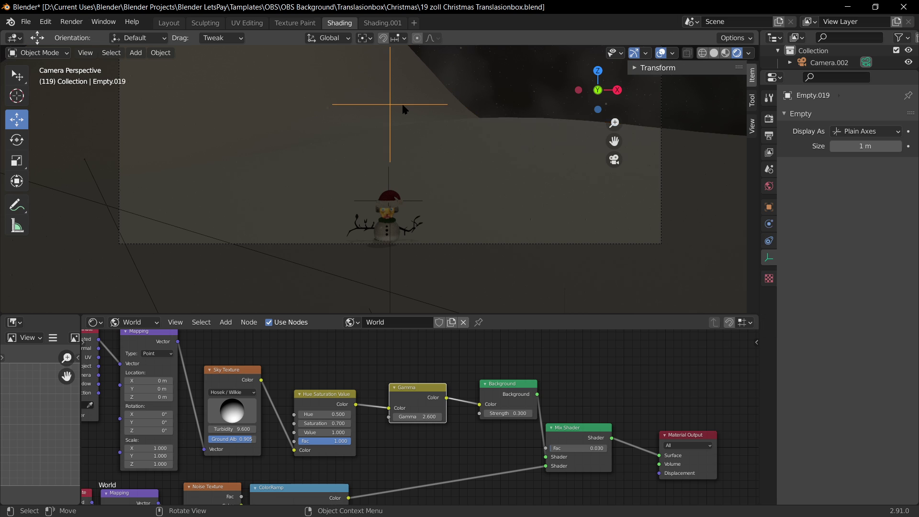
key(g)
key(Escape)
scroll(524, 205, down, 4)
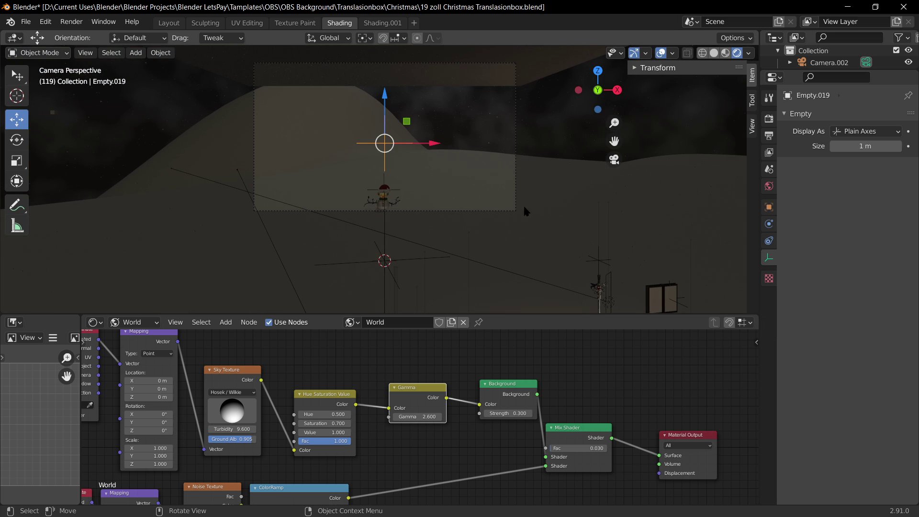
key(g)
key(z)
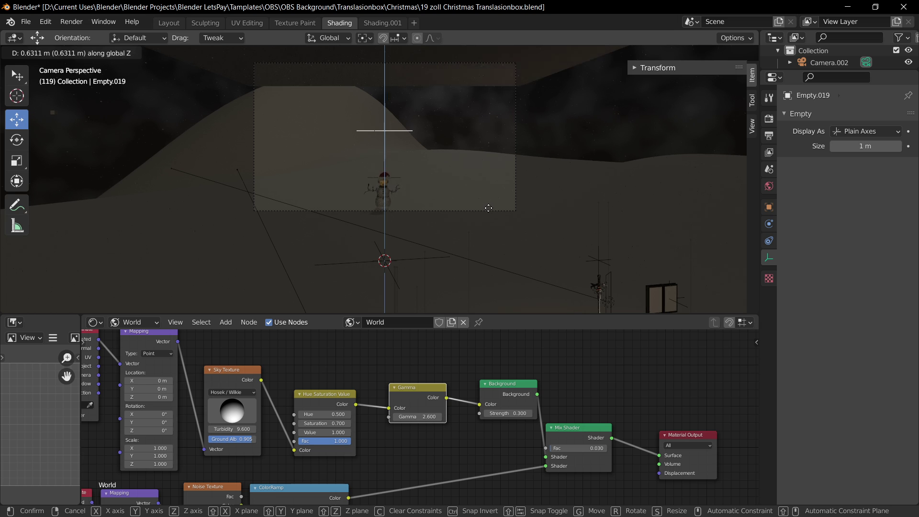
click(495, 194)
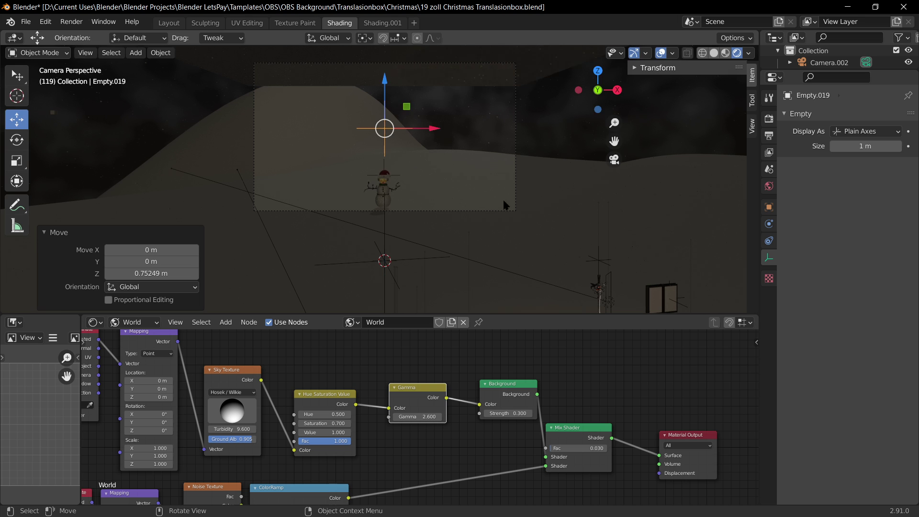
Check the raised empty above the snowman from orbited views, save the file and return to the camera view.
middle_drag(496, 194, 532, 187)
shift+middle_drag(593, 194, 458, 261)
key(KP_Decimal)
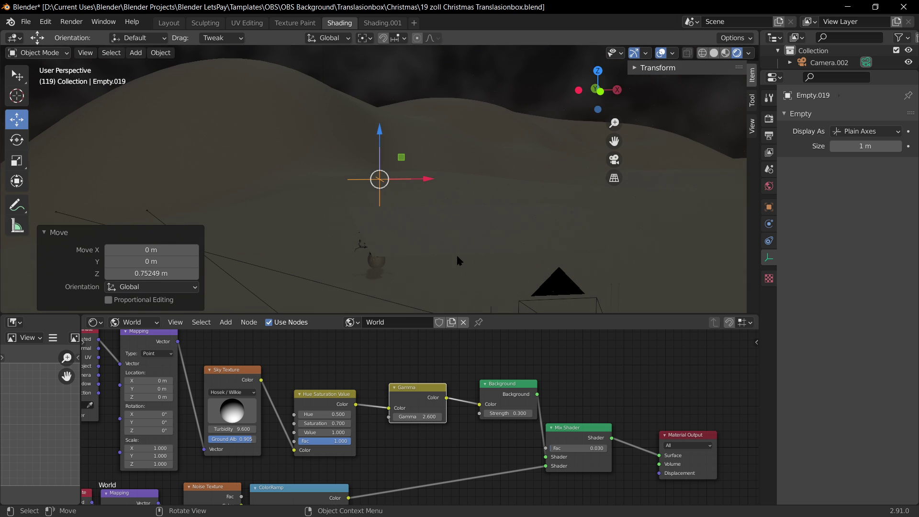
shift+middle_drag(503, 237, 507, 230)
middle_drag(439, 240, 496, 174)
middle_drag(515, 218, 276, 253)
key(ctrl+s)
key(KP_0)
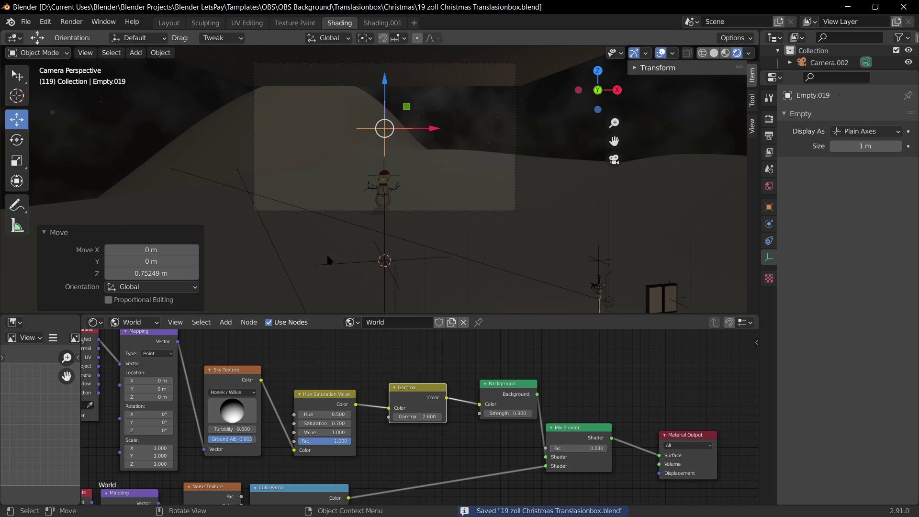
click(414, 260)
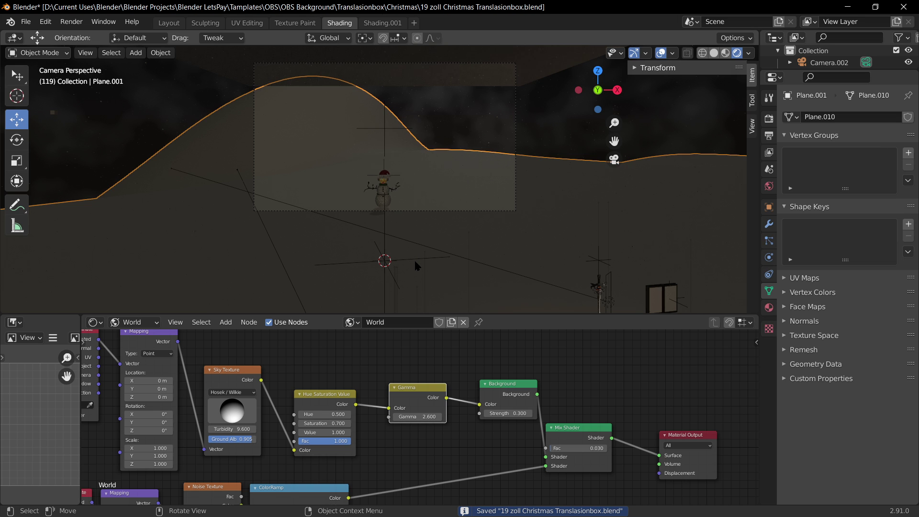
click(415, 260)
key(g)
key(z)
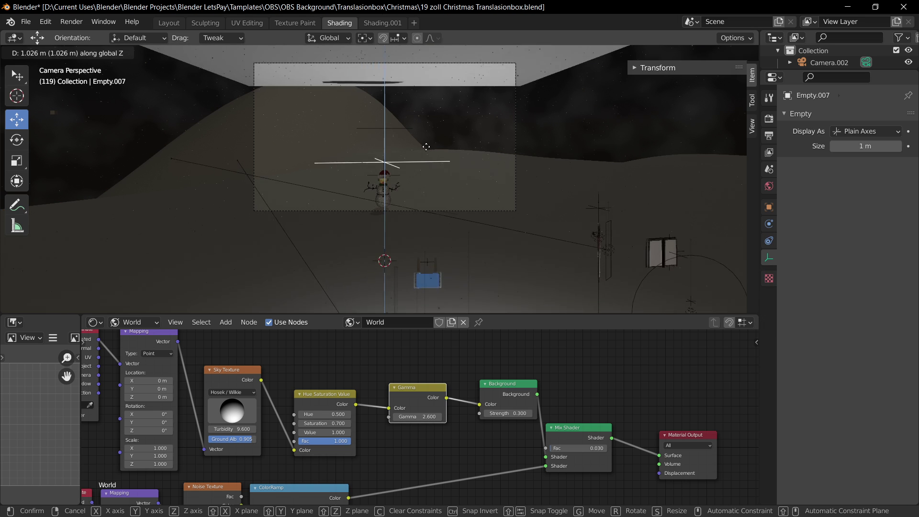
key(Escape)
middle_drag(417, 259, 483, 234)
key(KP_0)
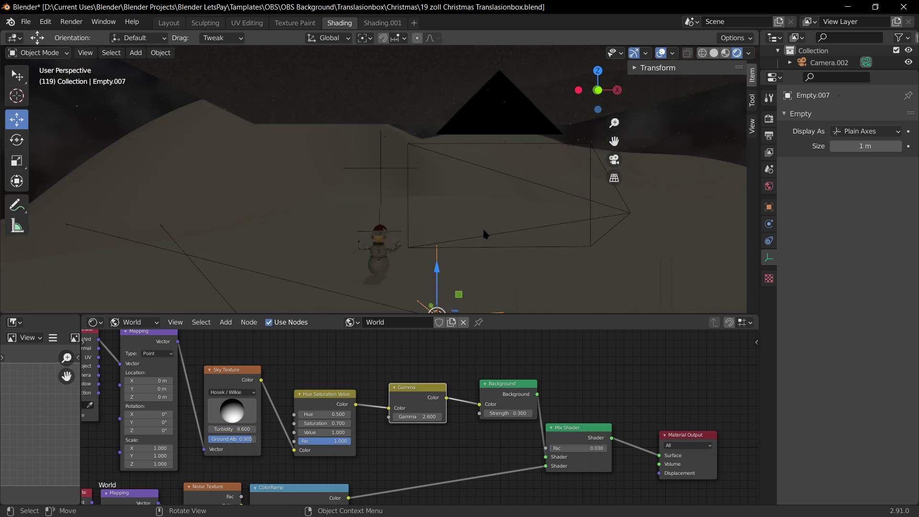
Select the camera in front of the desk and try to make it the scene's active camera.
scroll(467, 223, down, 4)
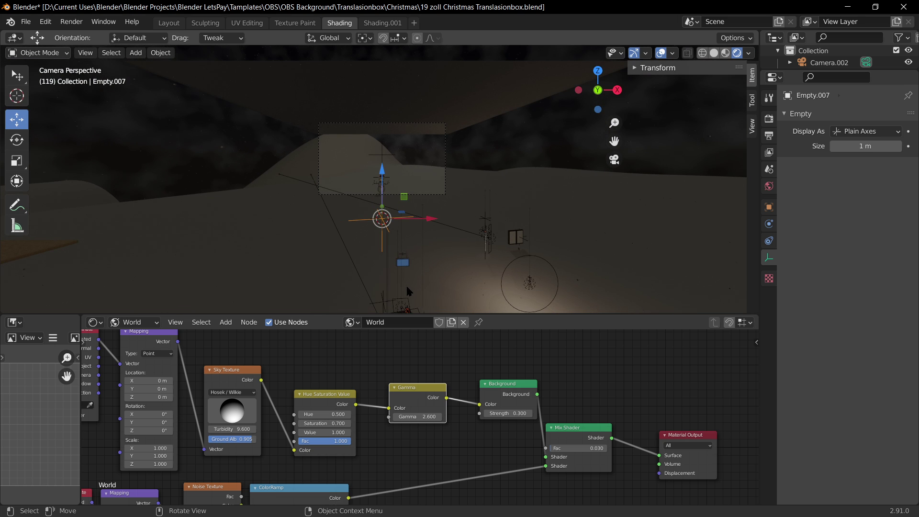
middle_drag(467, 223, 328, 220)
click(341, 209)
key(ctrl+KP_0)
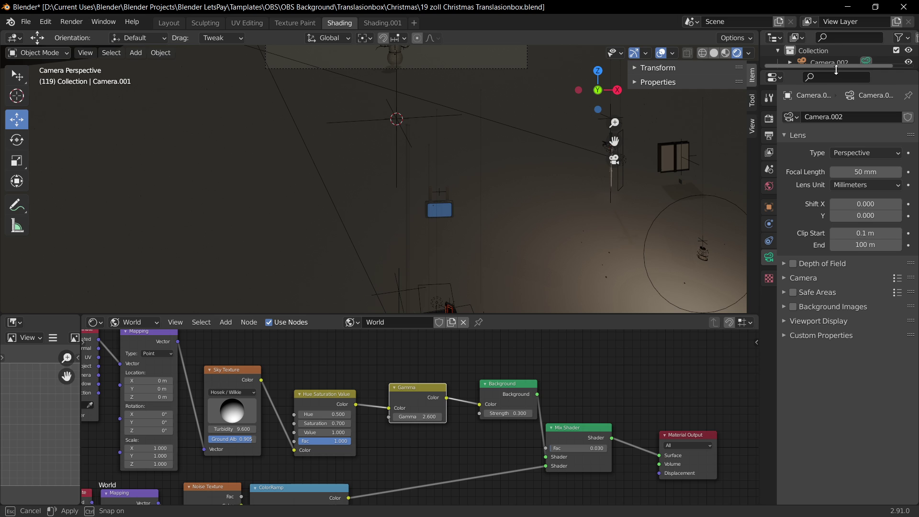
Enlarge the Outliner, filter it by "ca", make Camera.001 the active camera and frame its view of the retro monitor.
drag(835, 69, 837, 354)
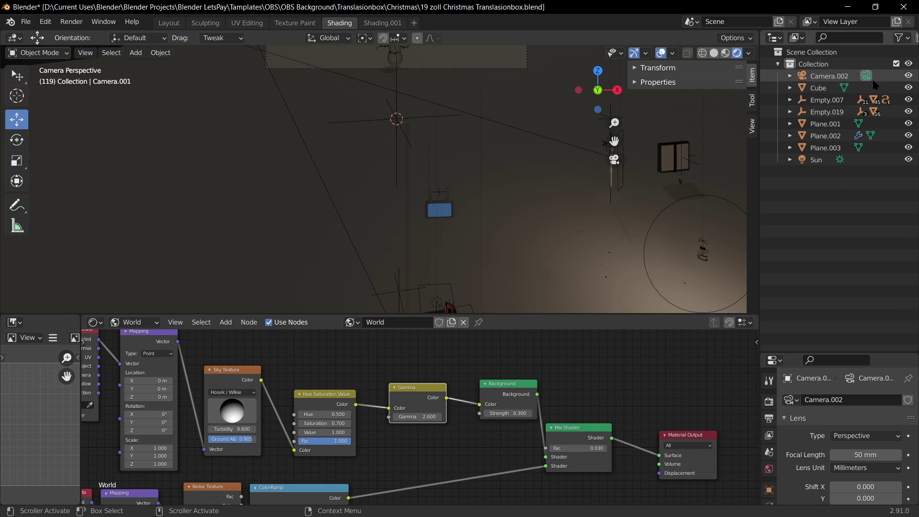
click(847, 37)
text(ca)
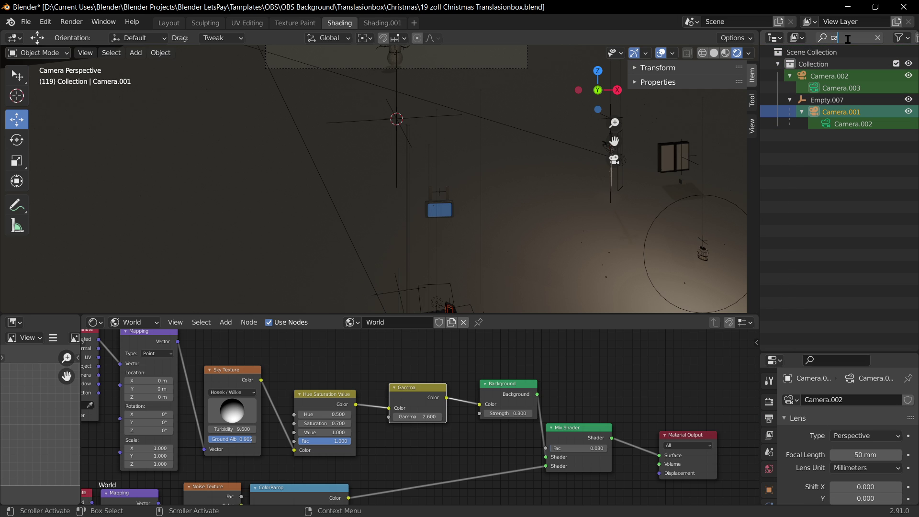
click(824, 120)
key(KP_0)
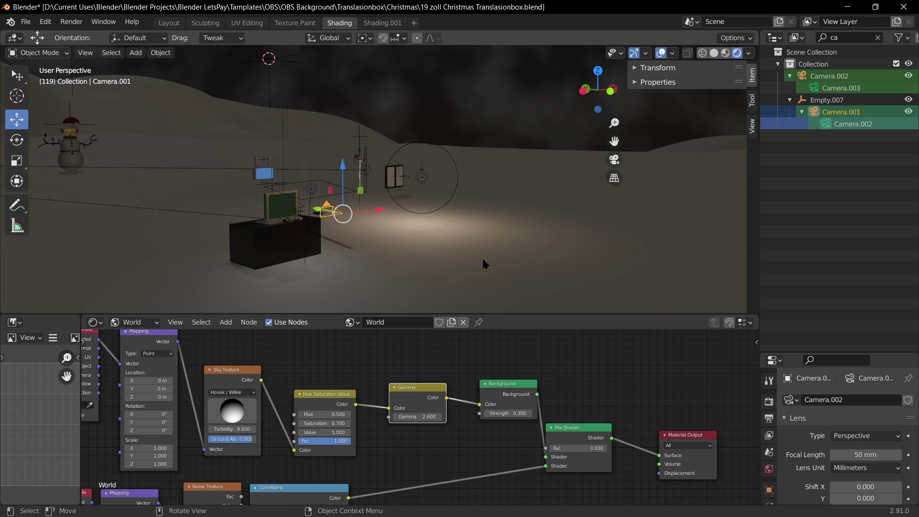
key(KP_0)
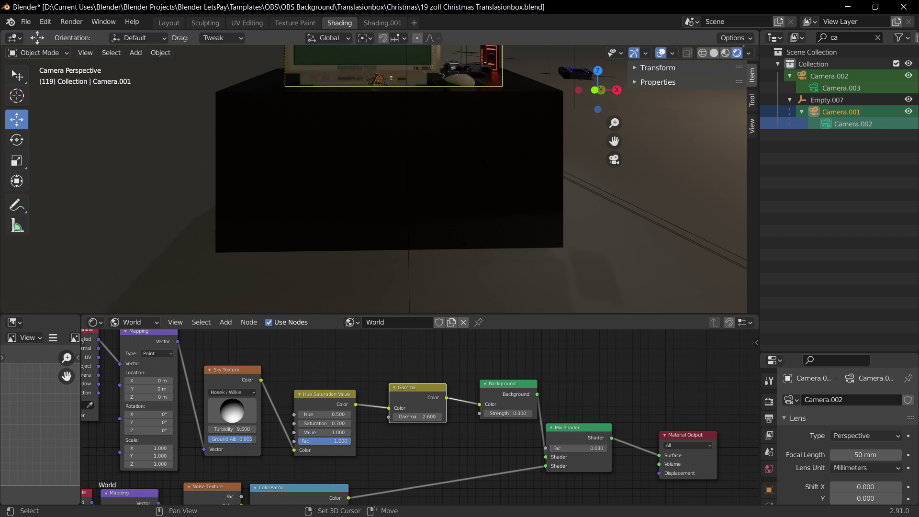
shift+middle_drag(483, 162, 478, 301)
scroll(472, 285, up, 1)
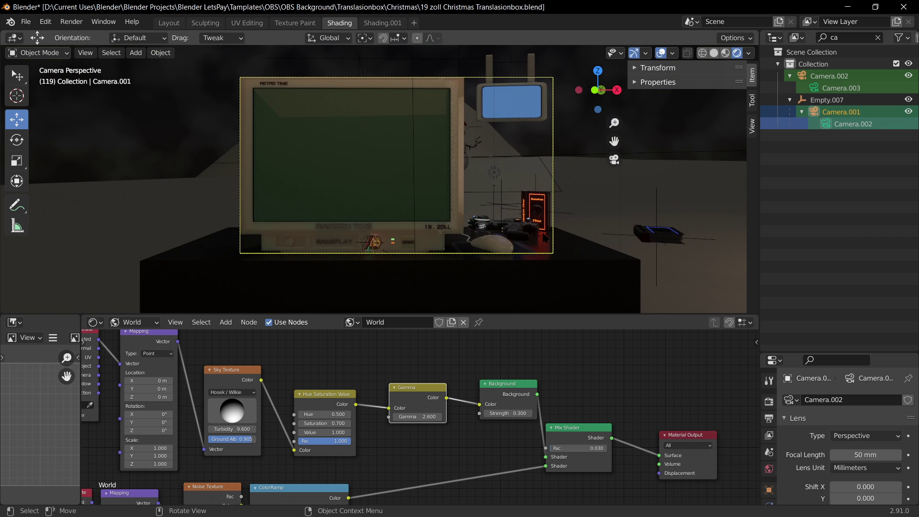
key(g)
right_click(486, 220)
scroll(486, 220, up, 2)
key(shift+grave)
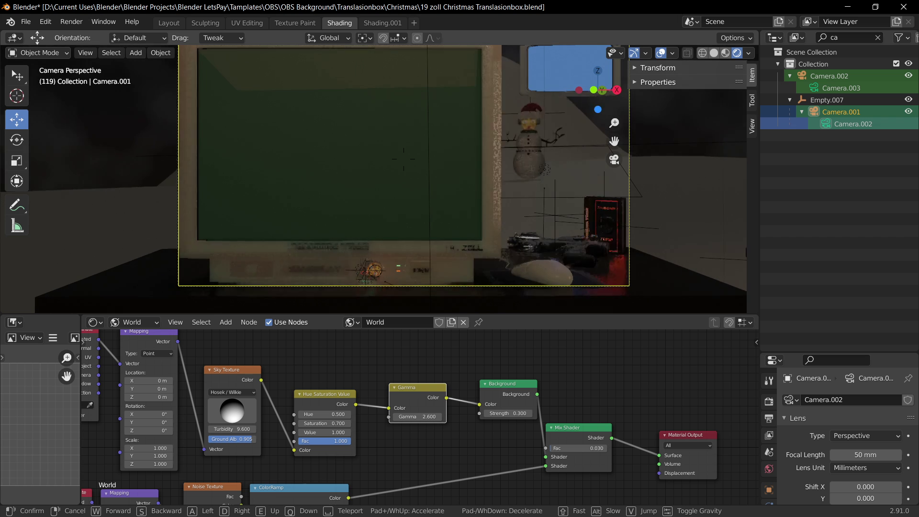
click(378, 176)
key(g)
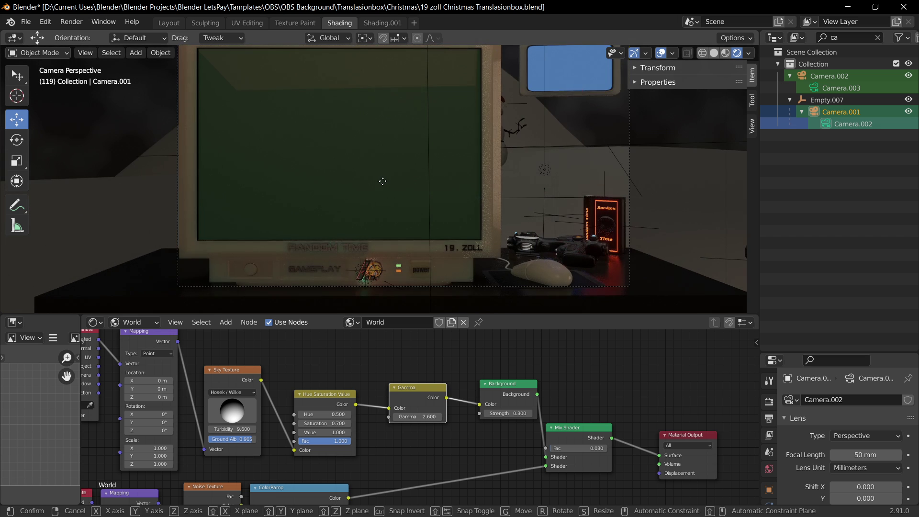
right_click(382, 181)
scroll(456, 152, down, 2)
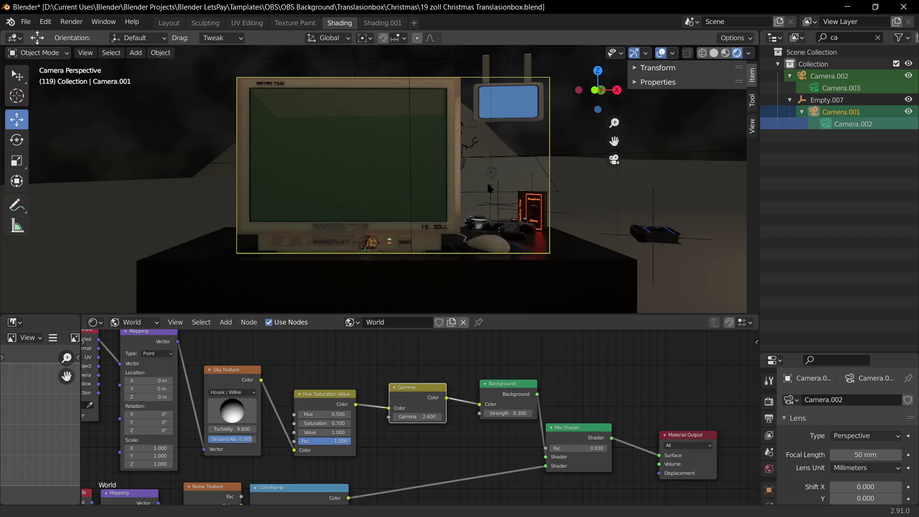
key(g)
key(y)
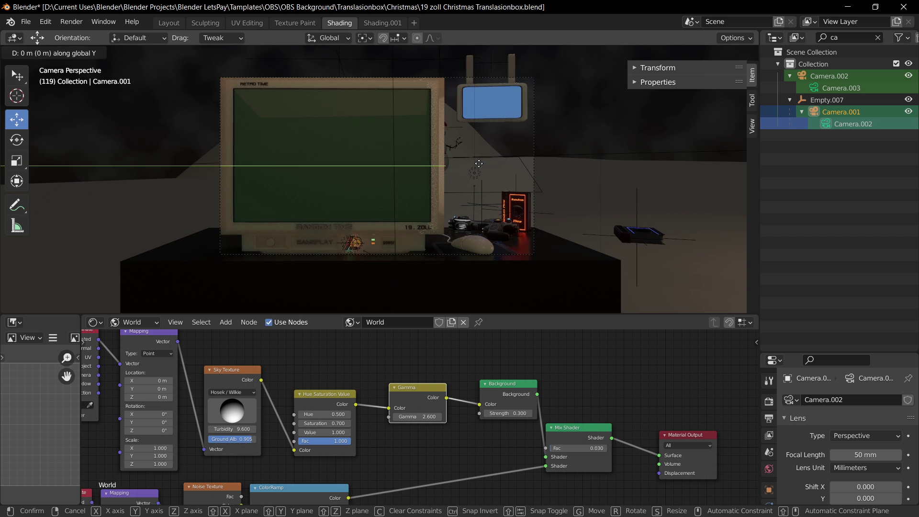
right_click(500, 191)
key(g)
key(y)
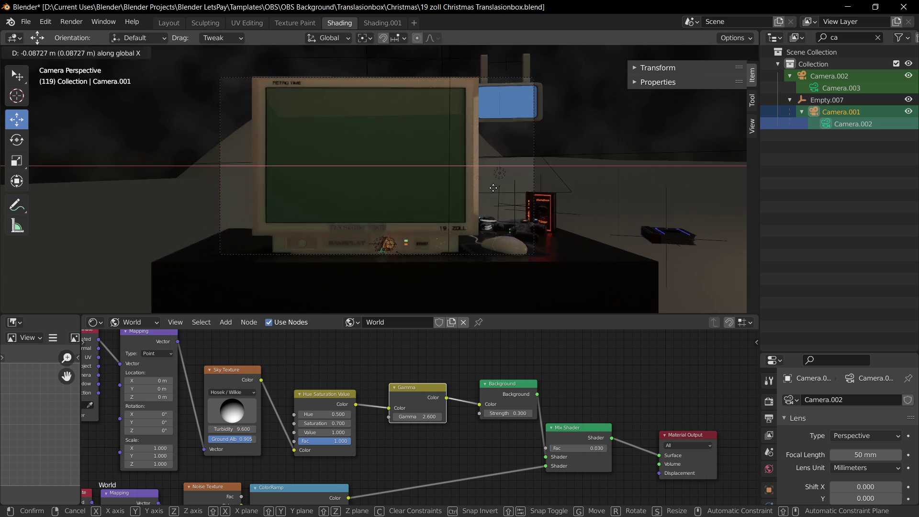
right_click(497, 193)
scroll(512, 158, down, 1)
middle_drag(493, 163, 492, 177)
scroll(488, 172, down, 8)
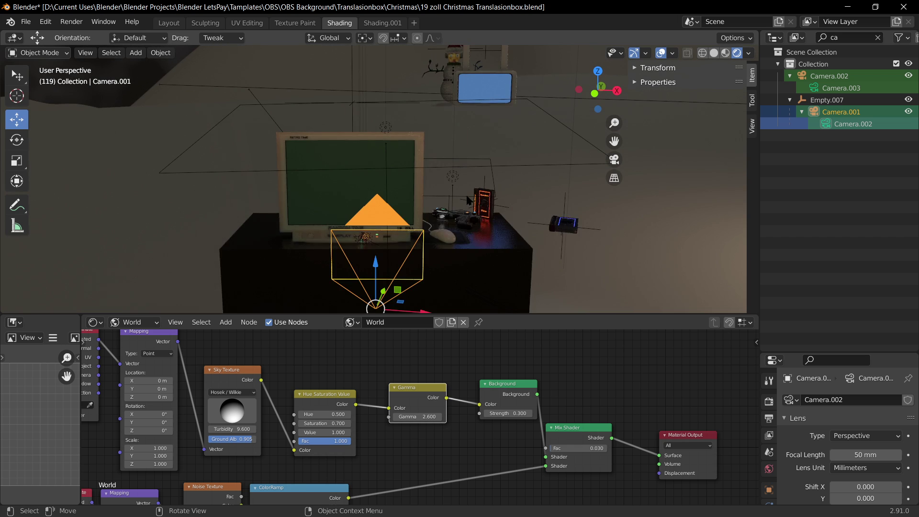
click(371, 139)
scroll(490, 175, up, 3)
click(379, 104)
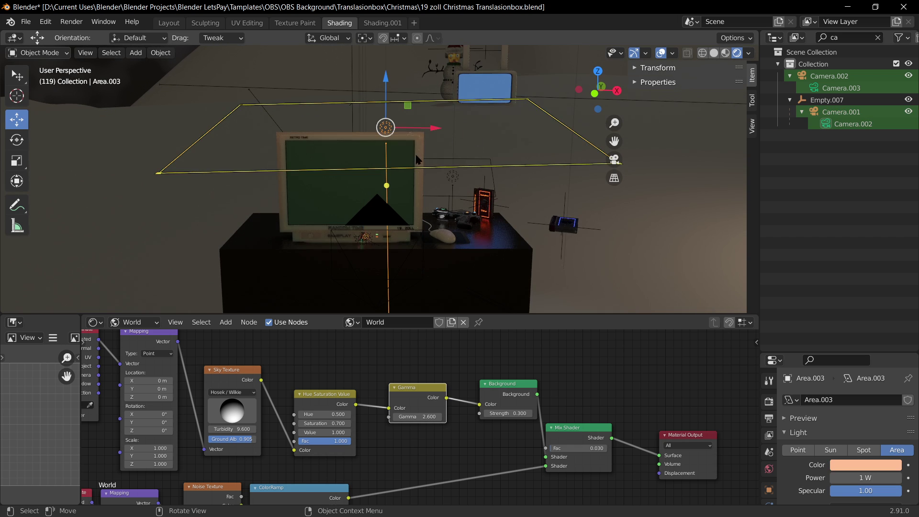
click(354, 94)
key(g)
key(x)
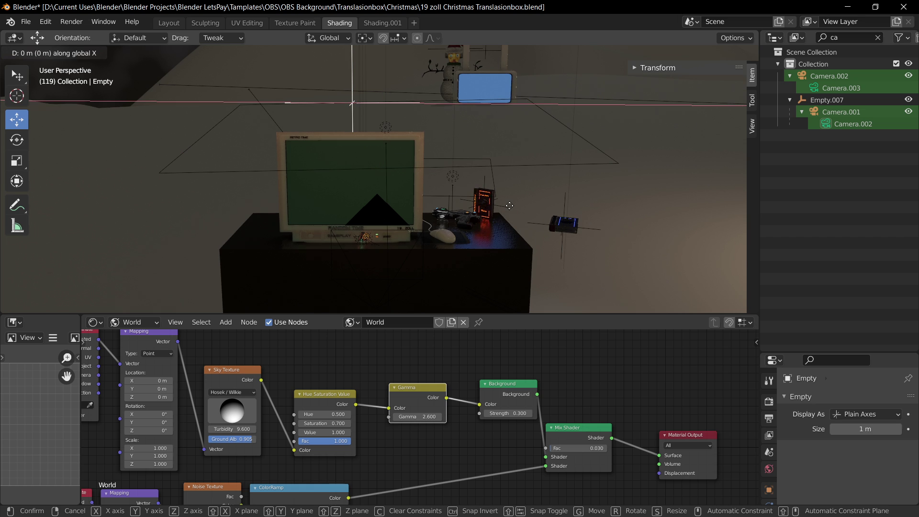
right_click(419, 139)
scroll(419, 139, down, 5)
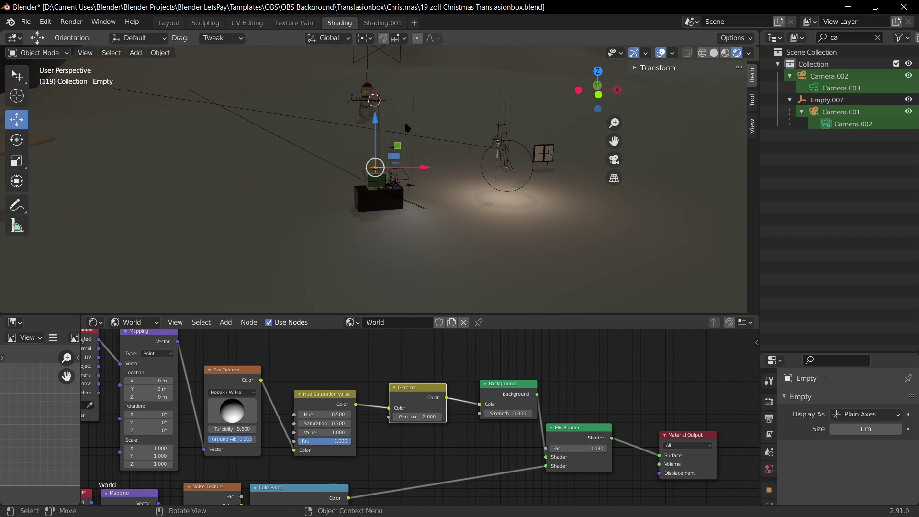
Move Empty.007, the parent of the desk setup, about -1.186 m along the X axis while looking through the camera.
middle_drag(413, 115, 393, 86)
click(380, 90)
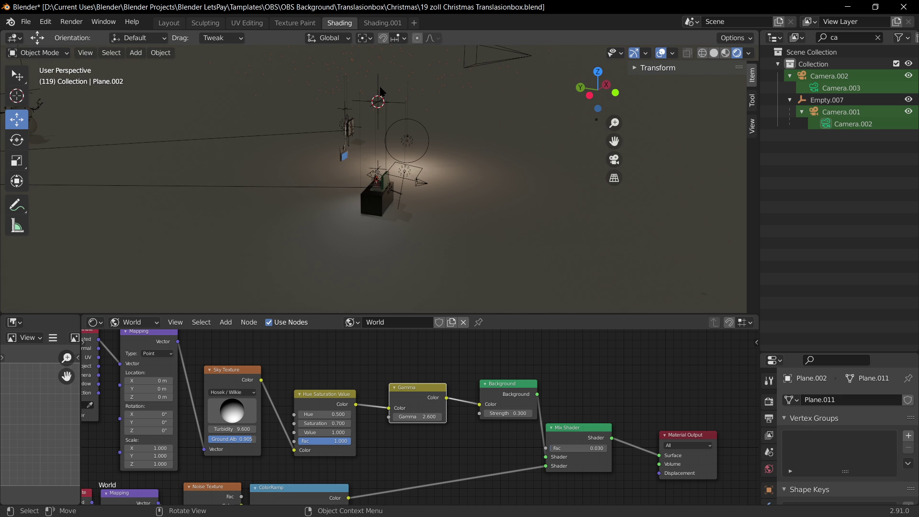
click(401, 103)
key(KP_0)
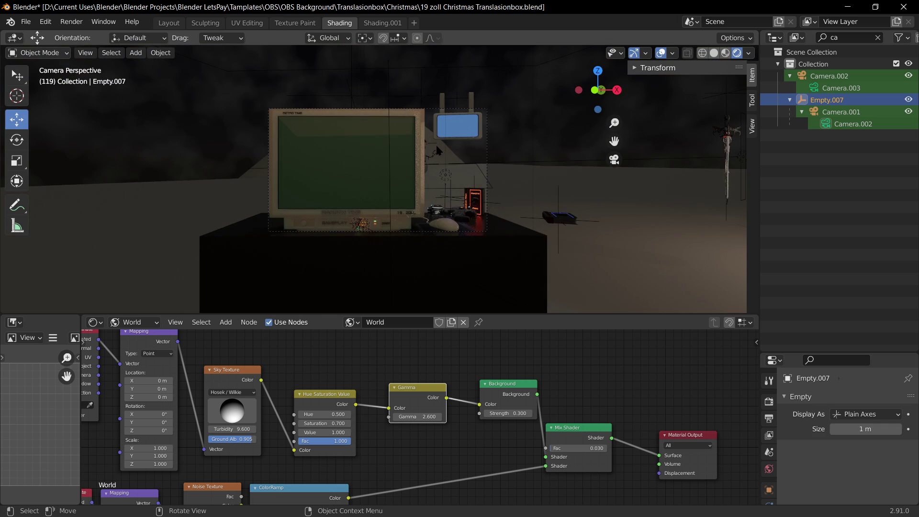
key(g)
key(x)
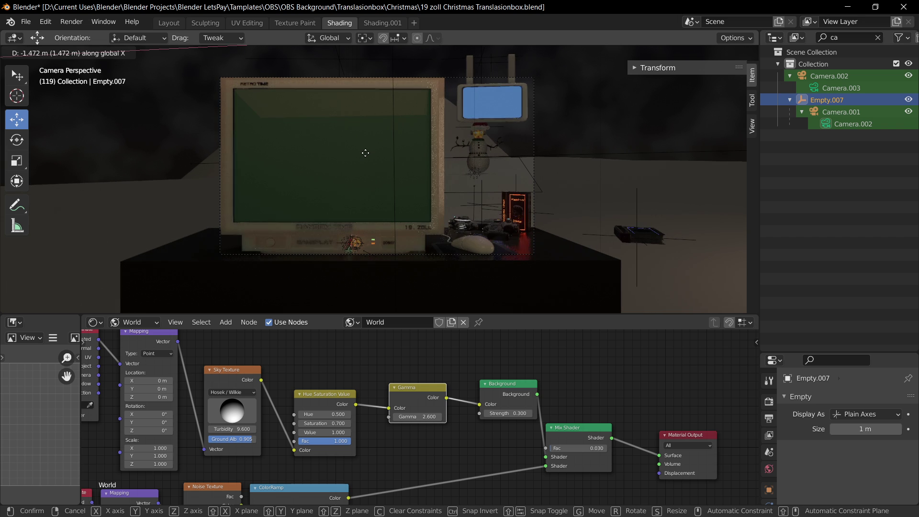
click(381, 152)
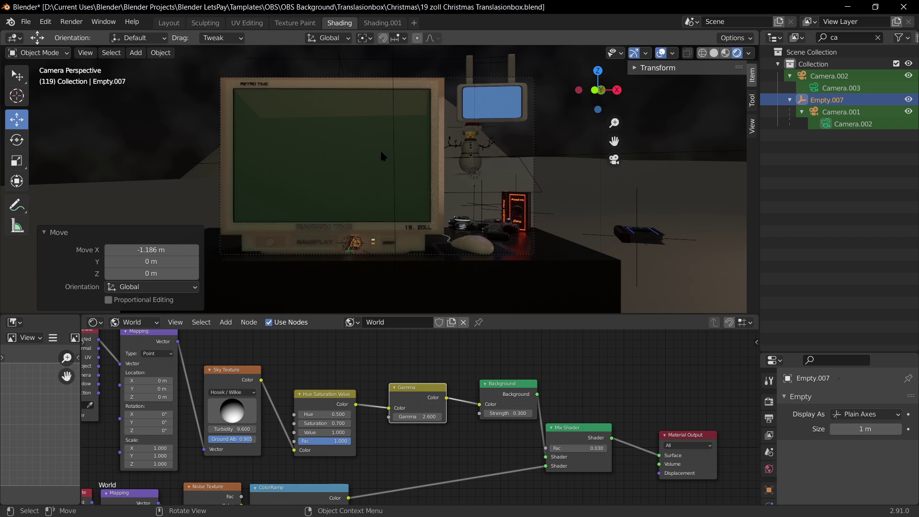
key(r)
key(z)
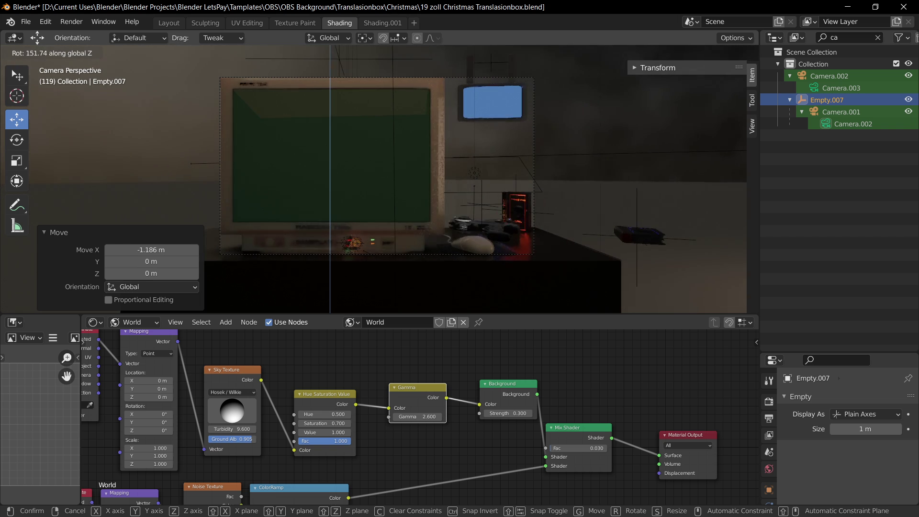
right_click(215, 178)
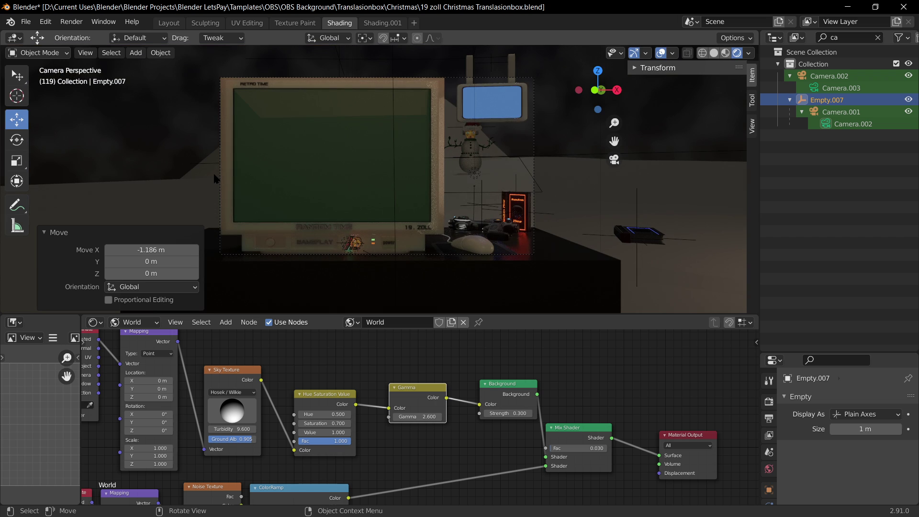
key(g)
key(y)
right_click(428, 133)
click(639, 192)
click(709, 194)
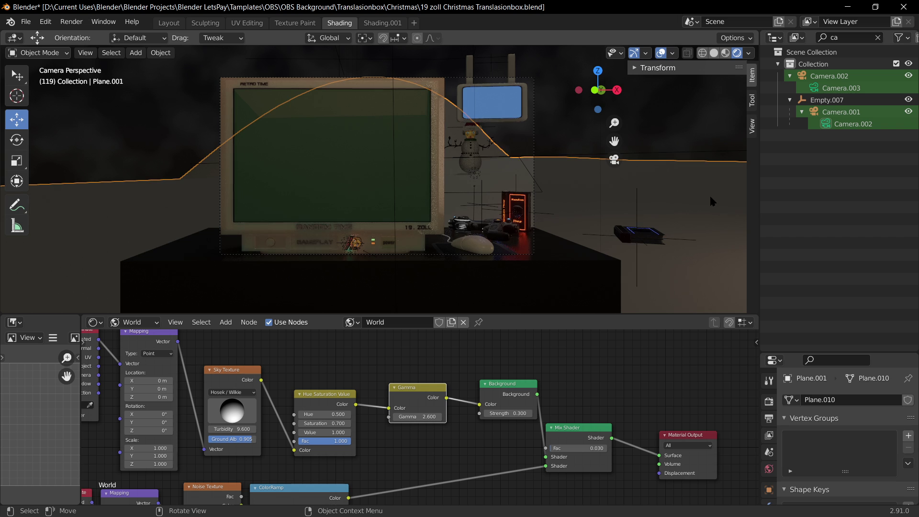
key(r)
key(z)
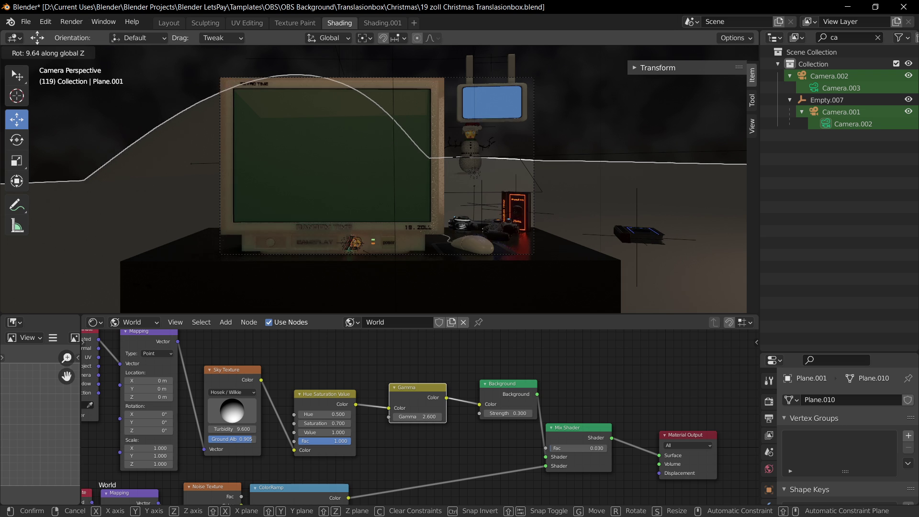
click(60, 209)
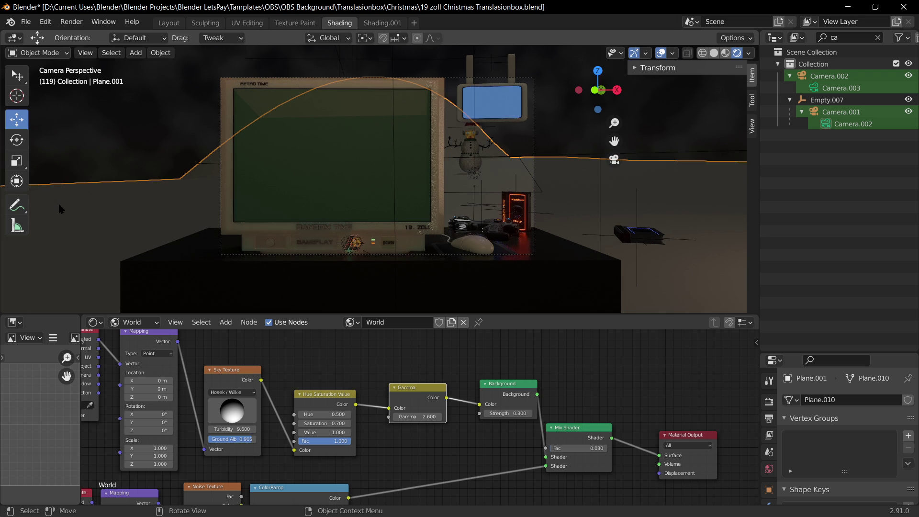
key(Tab)
key(Tab)
key(Tab)
key(Tab)
Save the file and switch the viewport to solid shading with the snow landscape and desk in view.
mouse_move(473, 205)
middle_down()
mouse_move(423, 199)
mouse_move(555, 205)
mouse_move(415, 187)
mouse_move(469, 220)
middle_up()
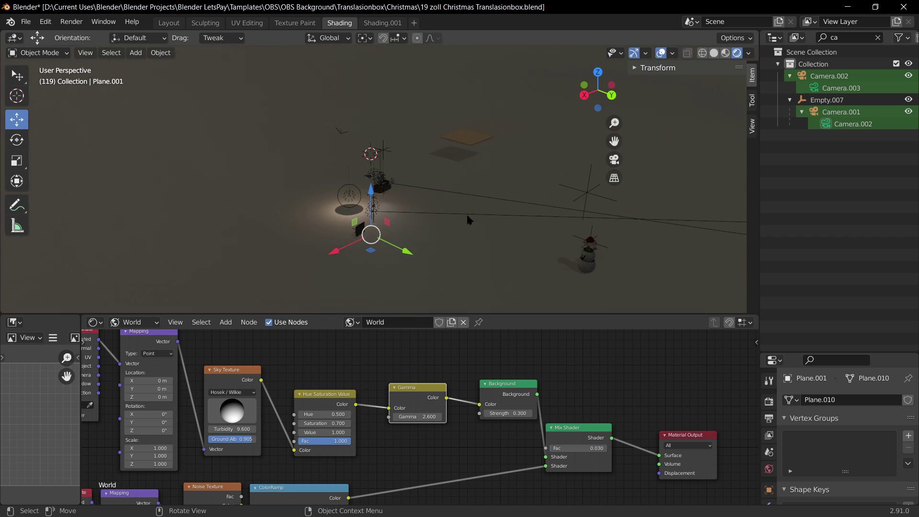
key(ctrl+s)
scroll(307, 202, up, 6)
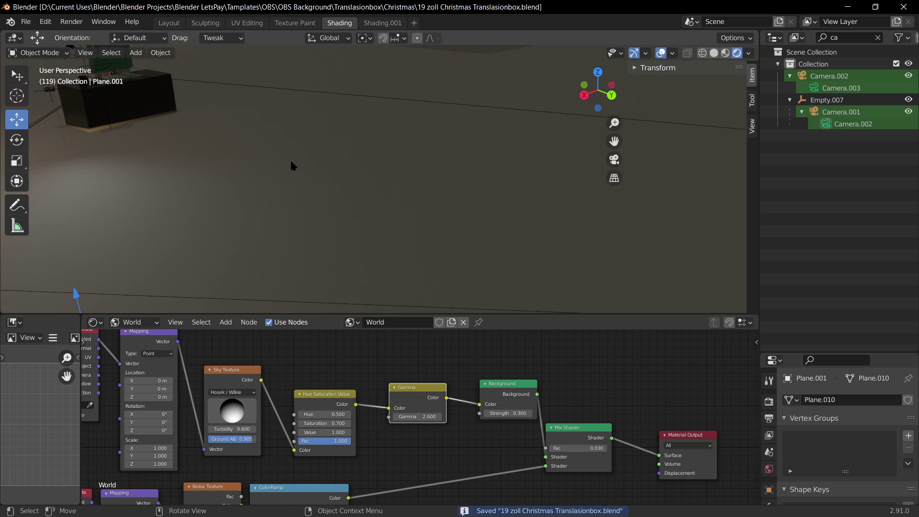
scroll(290, 162, down, 5)
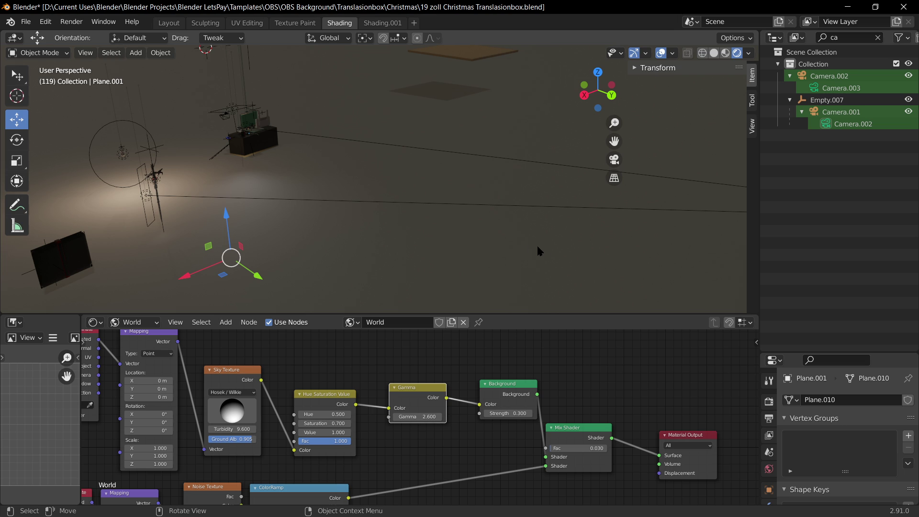
middle_drag(363, 189, 574, 158)
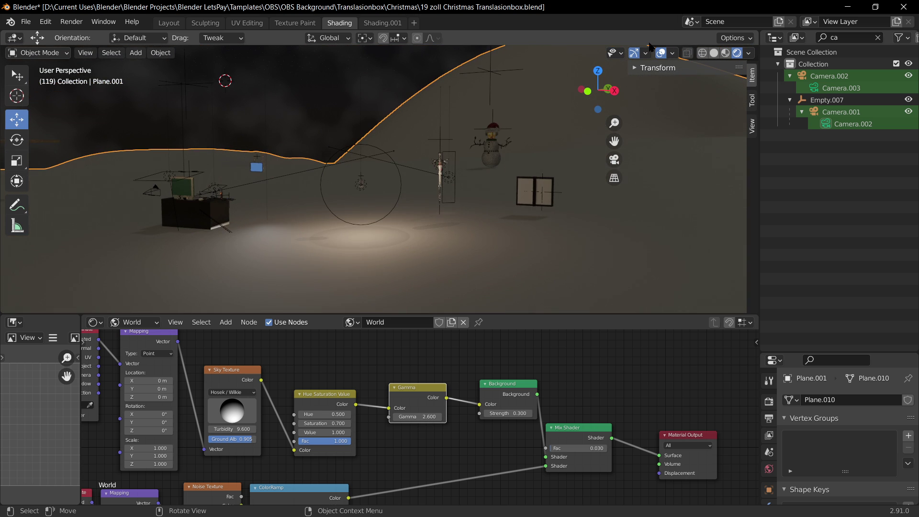
click(714, 53)
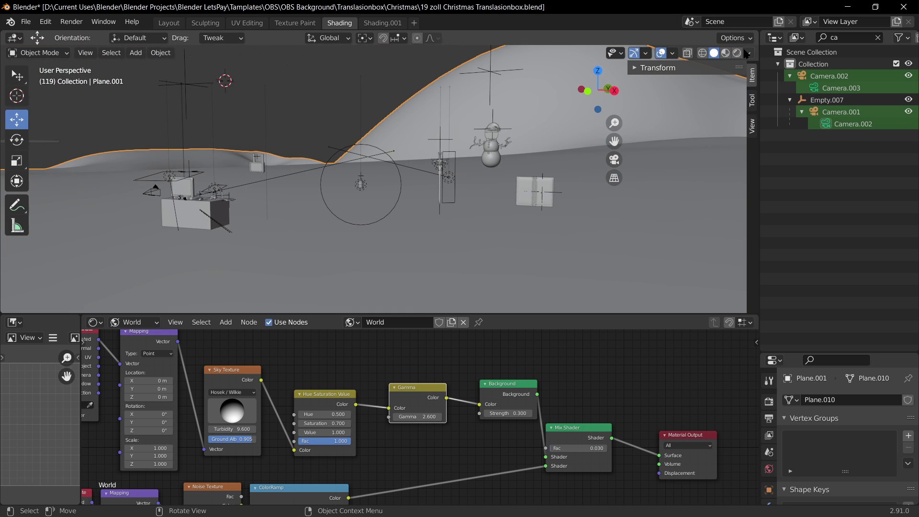
Switch the viewport to rendered shading and lower the snowman's parent empty about 0.02 m along Z.
click(726, 53)
click(737, 53)
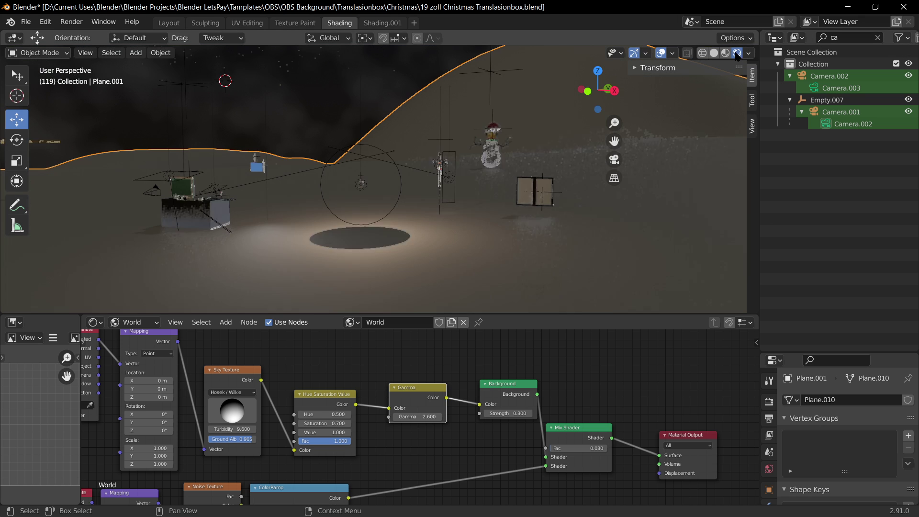
mouse_move(367, 243)
middle_down()
mouse_move(449, 253)
mouse_move(438, 259)
mouse_move(465, 255)
mouse_move(207, 251)
mouse_move(434, 239)
middle_up()
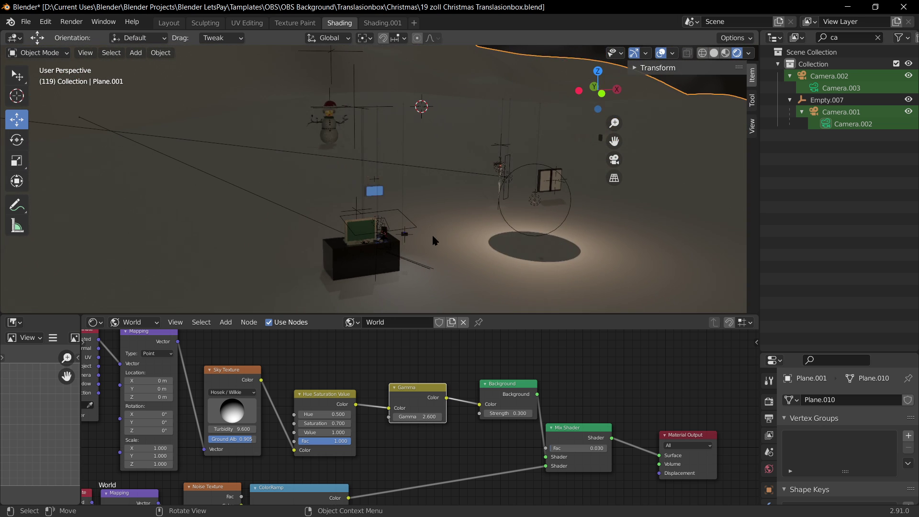
click(334, 54)
key(g)
key(z)
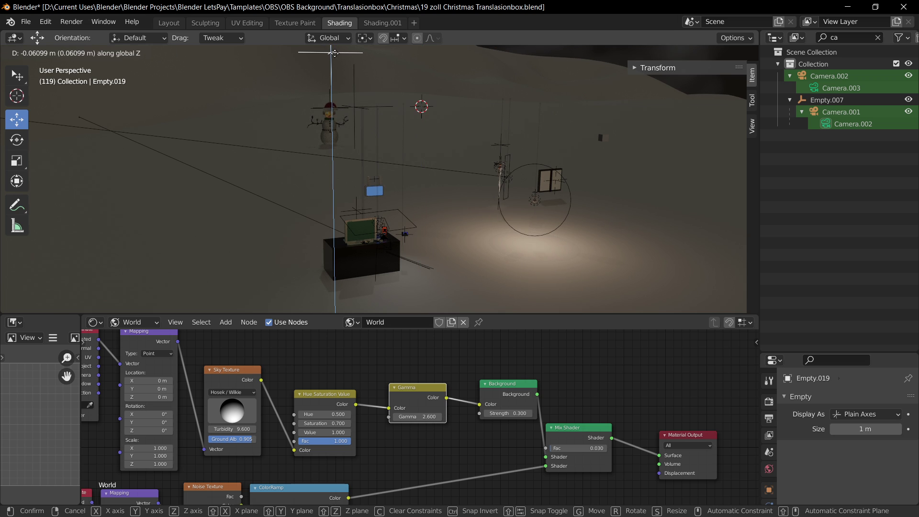
click(336, 54)
Examine the placement of the desk, snowman and other props on the snow, keeping the viewport in rendered shading.
middle_drag(493, 183, 446, 173)
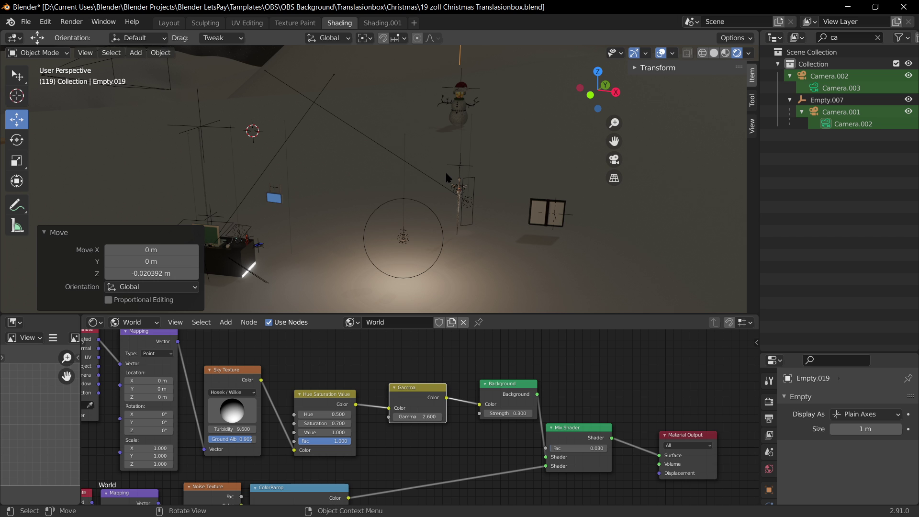
mouse_move(447, 178)
middle_down()
mouse_move(369, 165)
mouse_move(368, 153)
mouse_move(530, 139)
mouse_move(417, 145)
middle_up()
key(z)
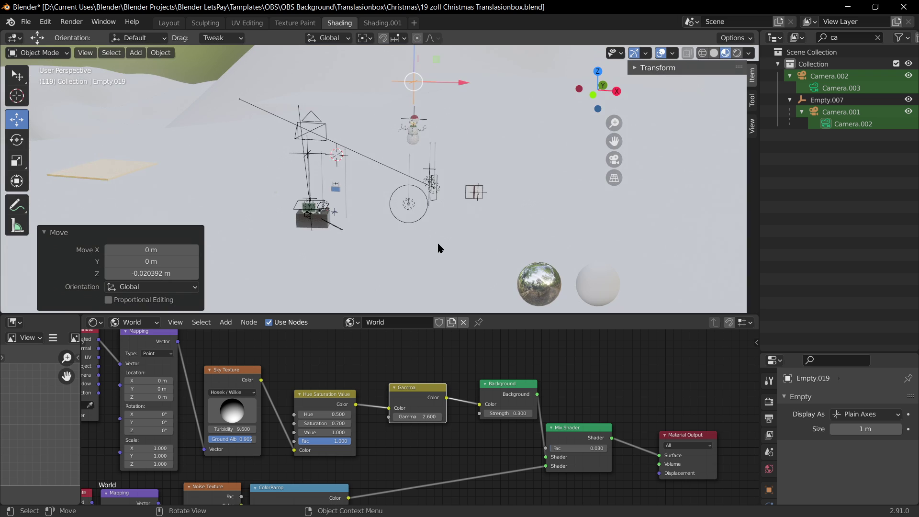
click(713, 55)
click(736, 54)
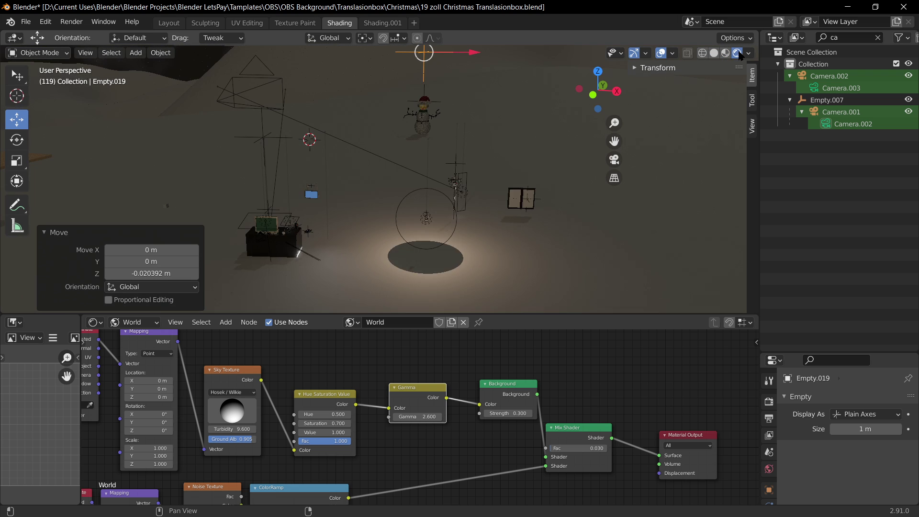
scroll(499, 215, up, 4)
mouse_move(354, 216)
shift+middle_down()
mouse_move(563, 152)
mouse_move(295, 221)
mouse_move(490, 185)
mouse_move(463, 188)
shift+middle_up()
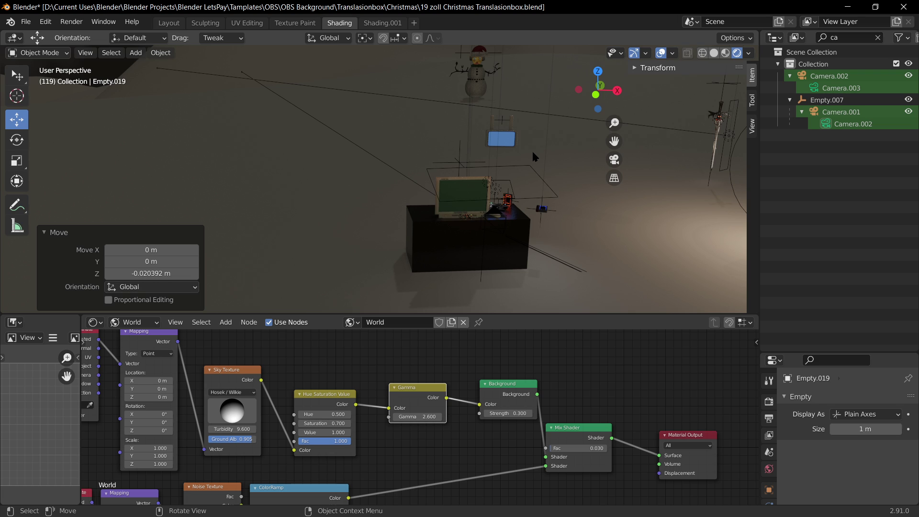
middle_drag(559, 221, 618, 210)
Switch to the Layout workspace and check the desk and snowman through the active camera.
click(182, 23)
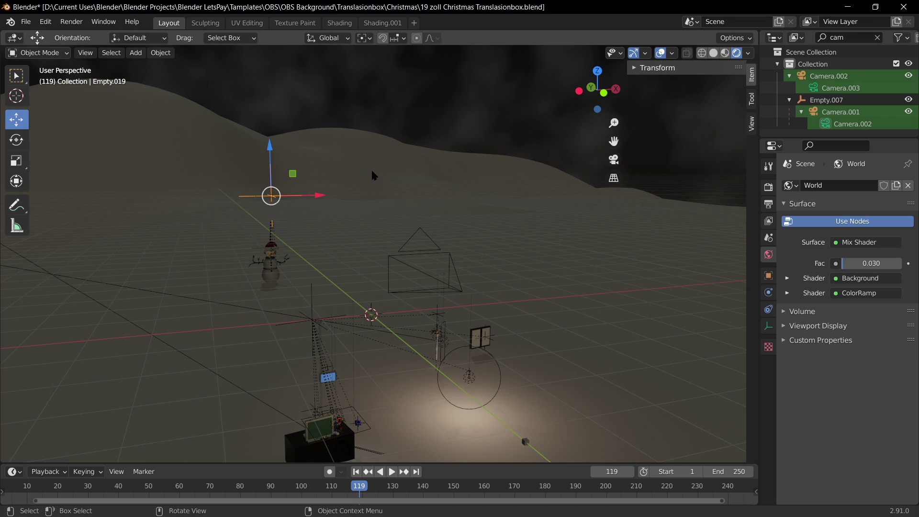
middle_drag(371, 169, 643, 206)
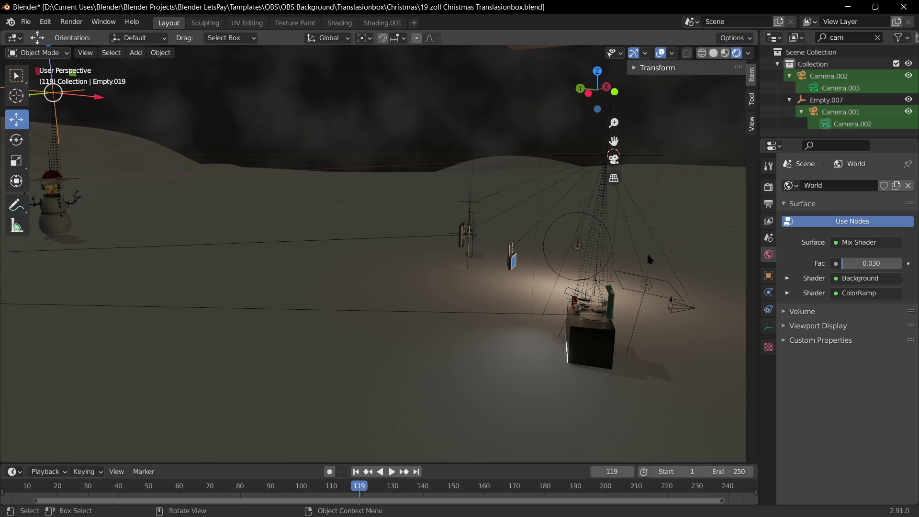
scroll(349, 117, down, 4)
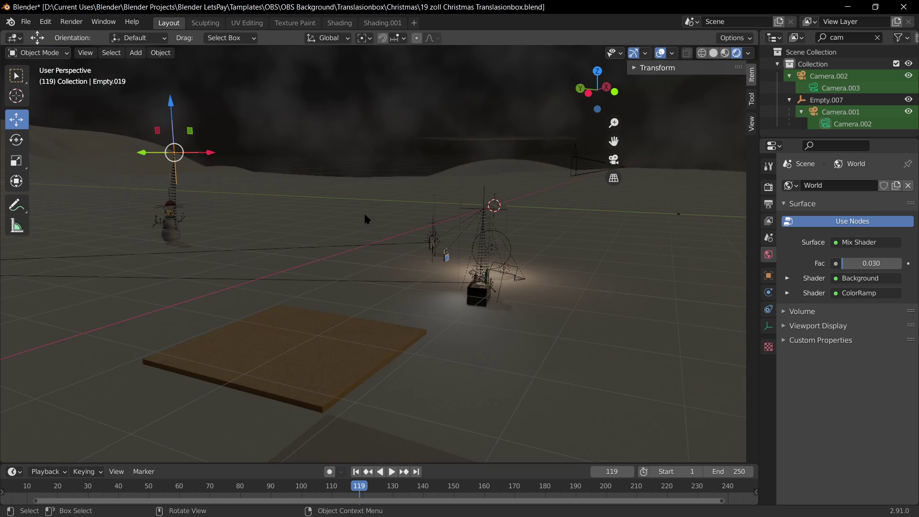
key(KP_0)
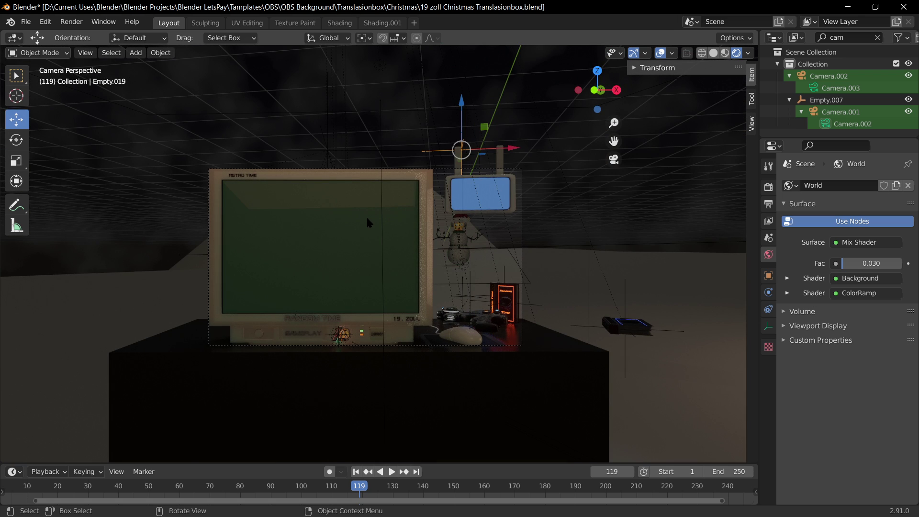
key(KP_0)
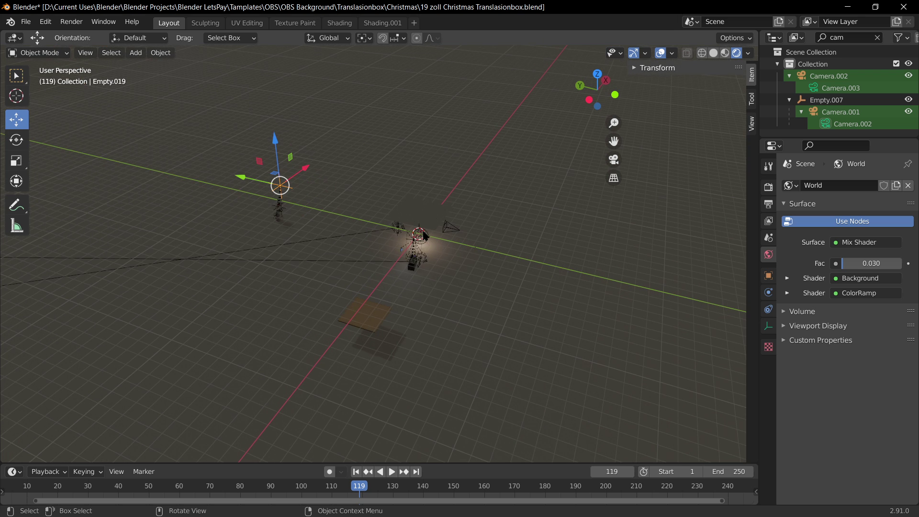
Select the snow-emitting plane Plane.002, scale it by about 5.118 and move it about 10.222 m along Y.
click(403, 215)
key(s)
click(439, 223)
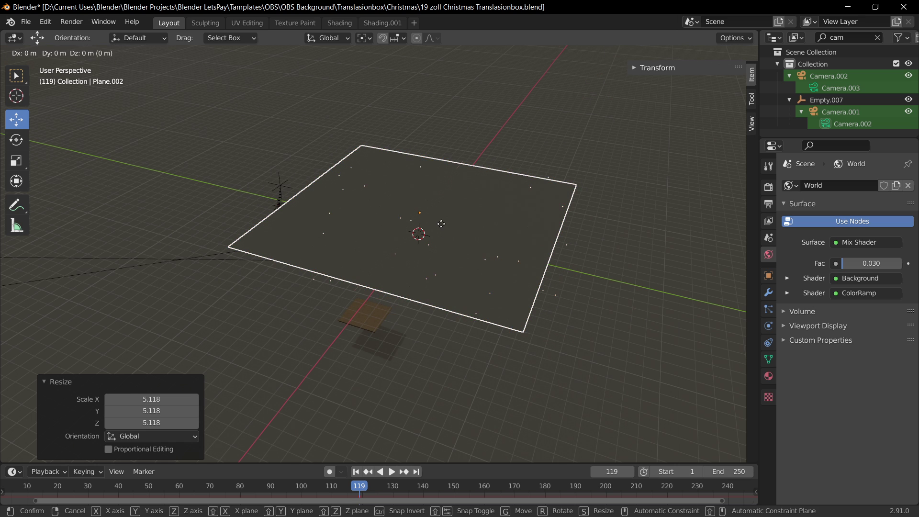
key(g)
key(y)
click(307, 161)
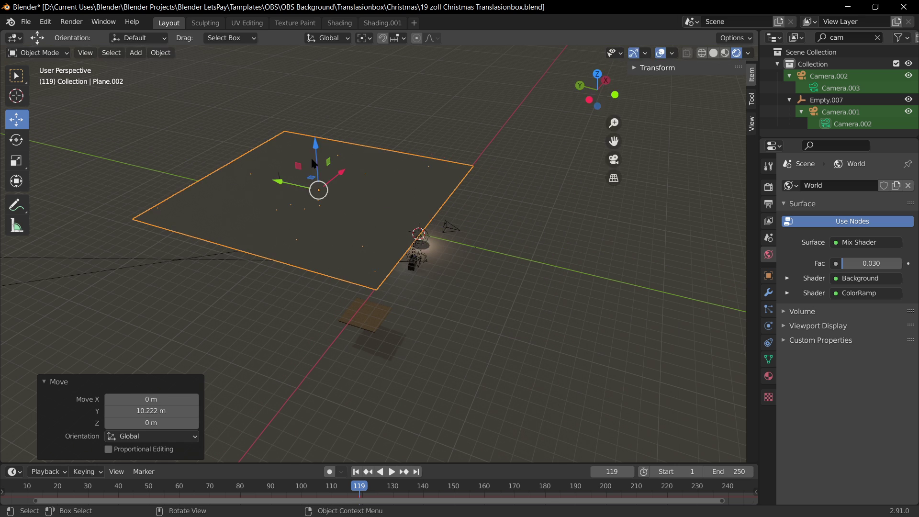
Raise the snow plane about 3.617 m along Z and lower it about 1.745 m while looking through the camera.
key(g)
key(z)
click(309, 128)
key(KP_0)
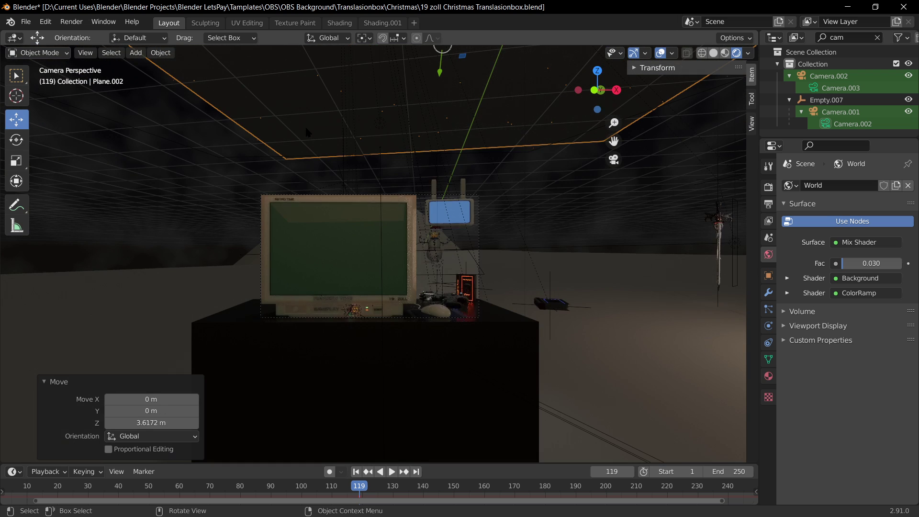
key(g)
key(z)
click(499, 218)
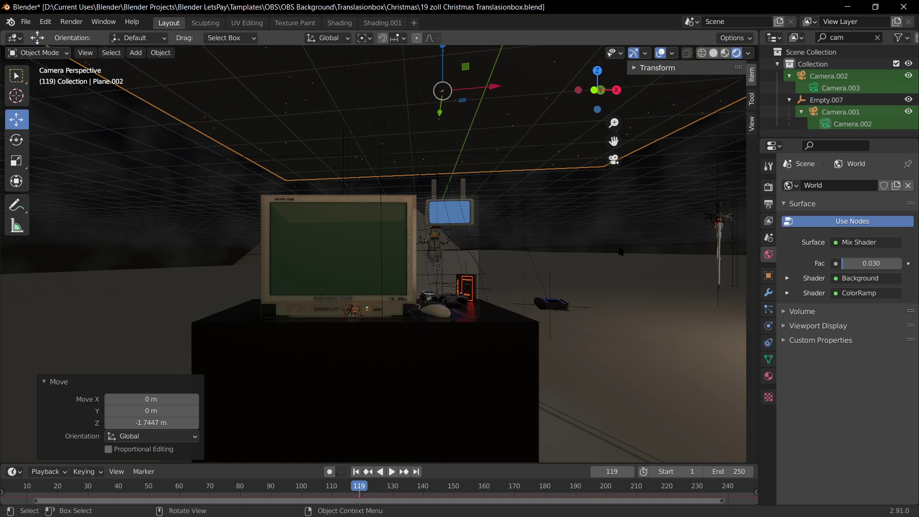
Play the animation briefly to check the snowfall in the camera view and undo the last change.
key(space)
key(space)
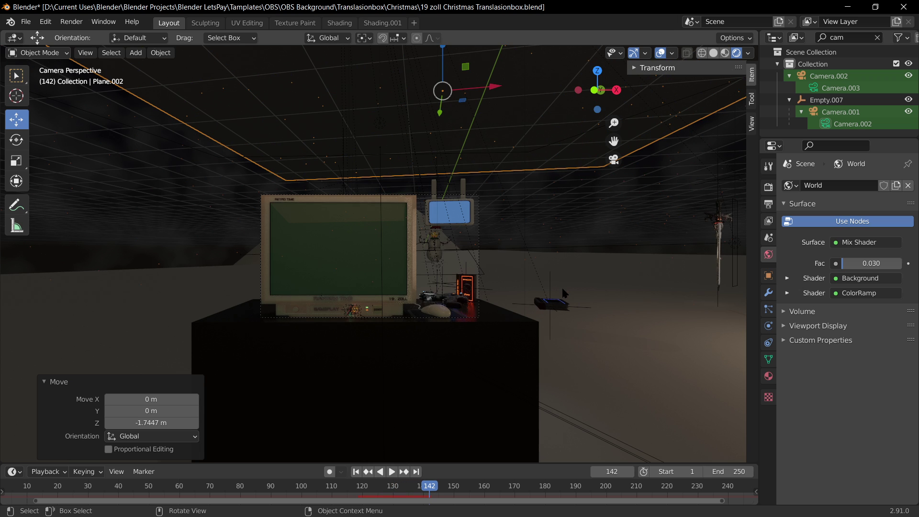
key(ctrl+z)
Select the small cube used as the snowflake and scale it up by about 1.428 and again by about 3.257.
middle_drag(622, 297, 402, 258)
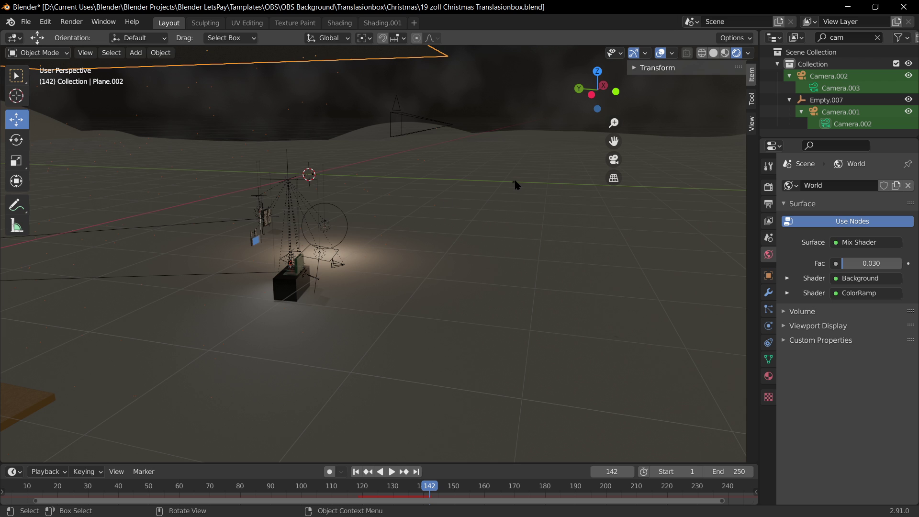
key(s)
click(543, 211)
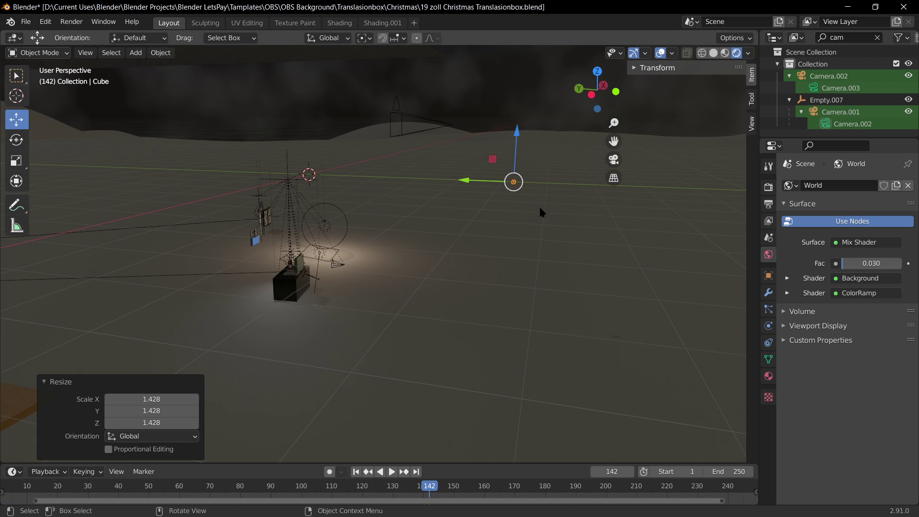
key(KP_0)
key(s)
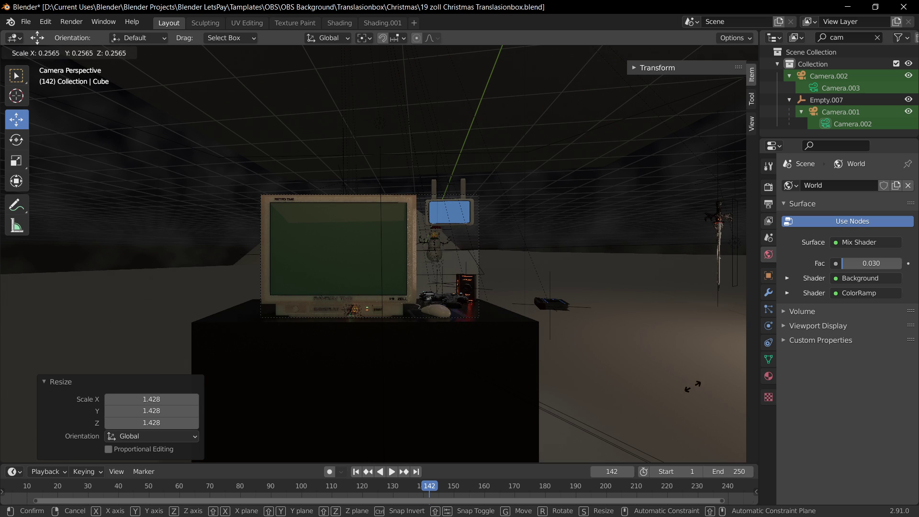
click(442, 272)
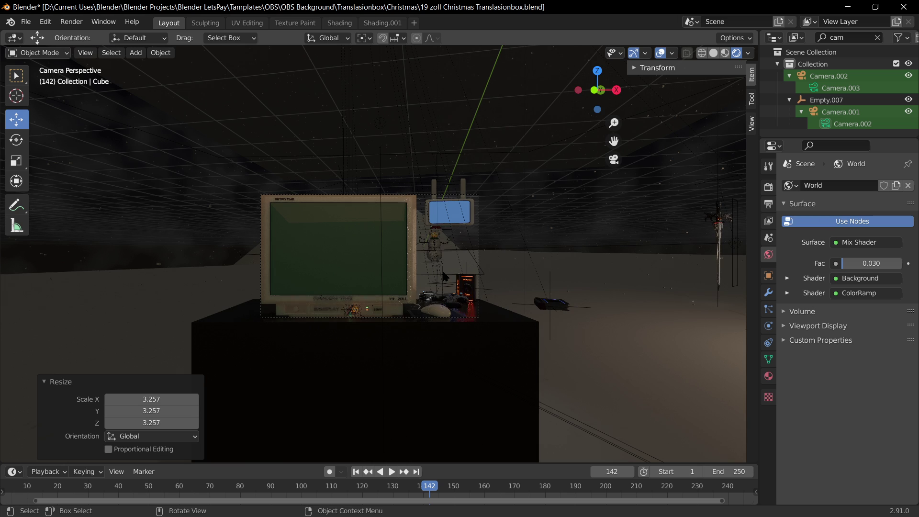
Enlarge the timeline and replay the animation from an earlier frame to check the snowfall through the camera.
key(space)
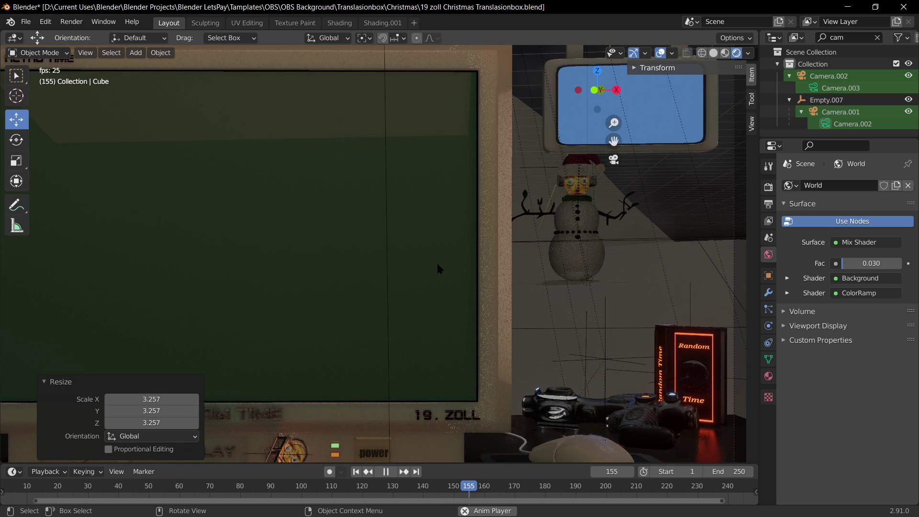
key(space)
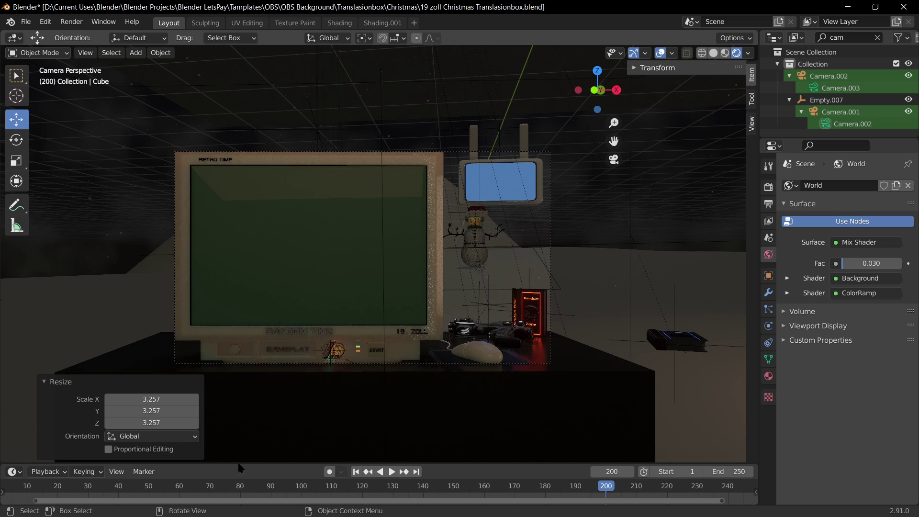
drag(279, 463, 278, 423)
drag(188, 465, 113, 464)
key(space)
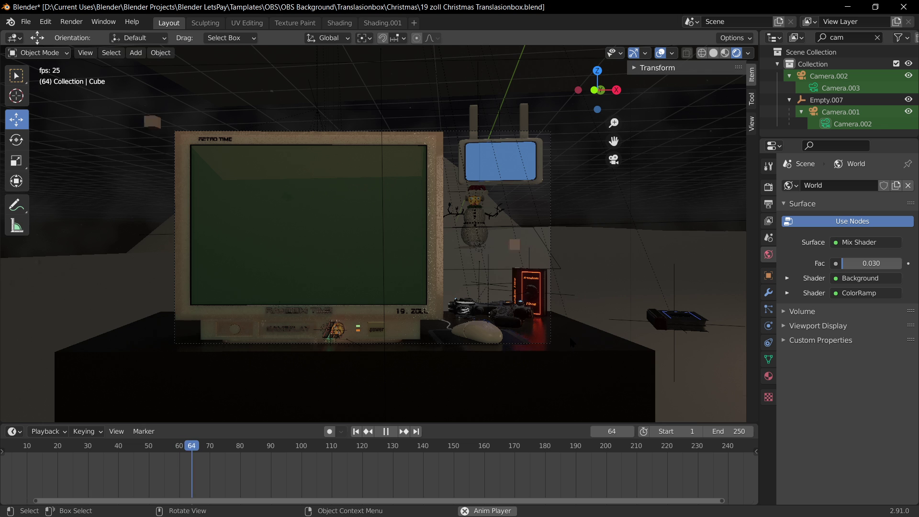
key(space)
Scale the snowflake cube up by about 2.209, check it through the camera and save the file.
middle_drag(485, 262, 532, 287)
scroll(530, 291, down, 10)
scroll(532, 287, down, 3)
scroll(532, 292, up, 8)
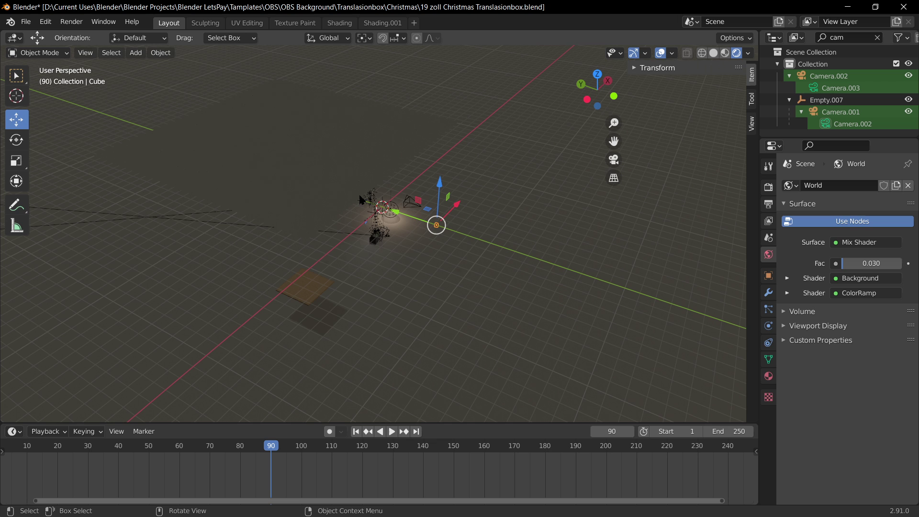
middle_drag(455, 240, 501, 200)
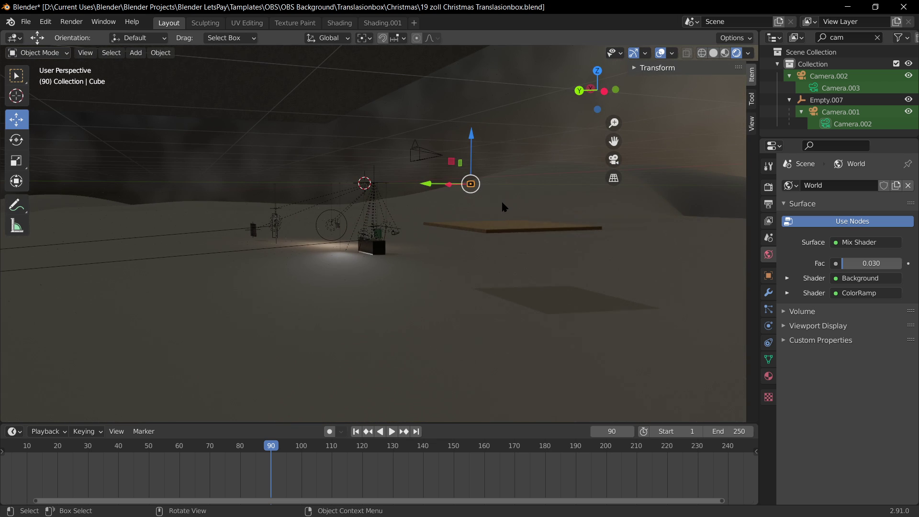
key(s)
click(542, 220)
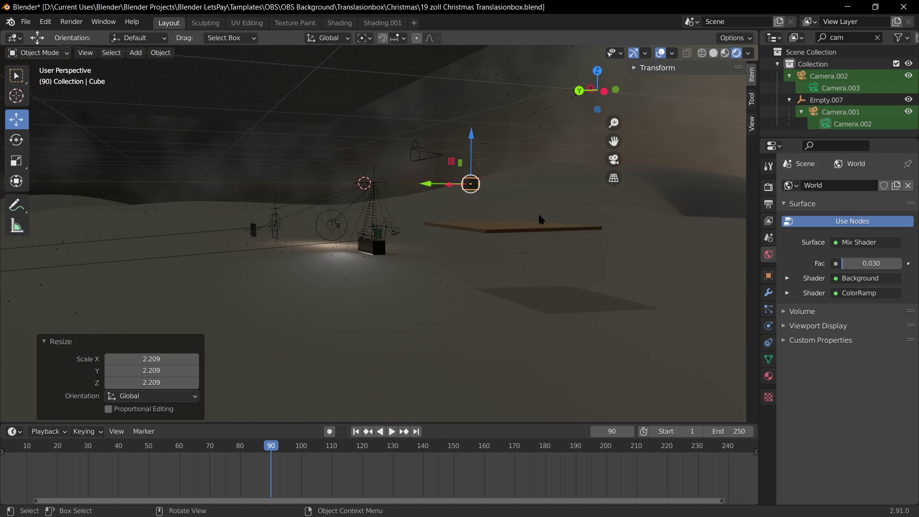
key(KP_0)
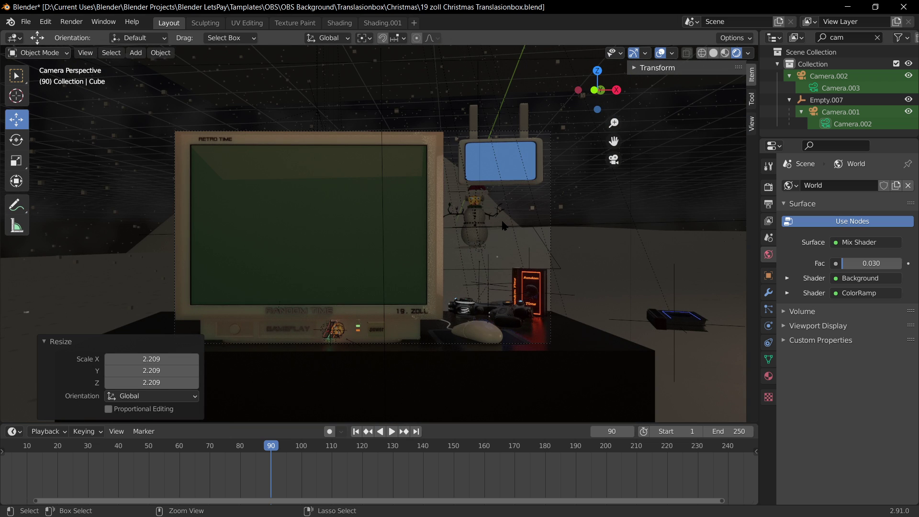
key(ctrl+s)
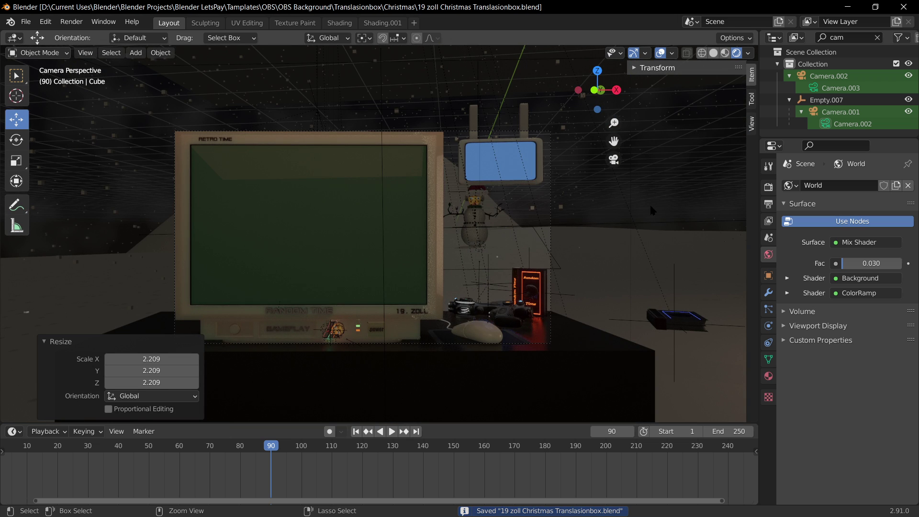
Add a Subdivision Surface modifier to the snowflake cube.
click(768, 292)
click(842, 186)
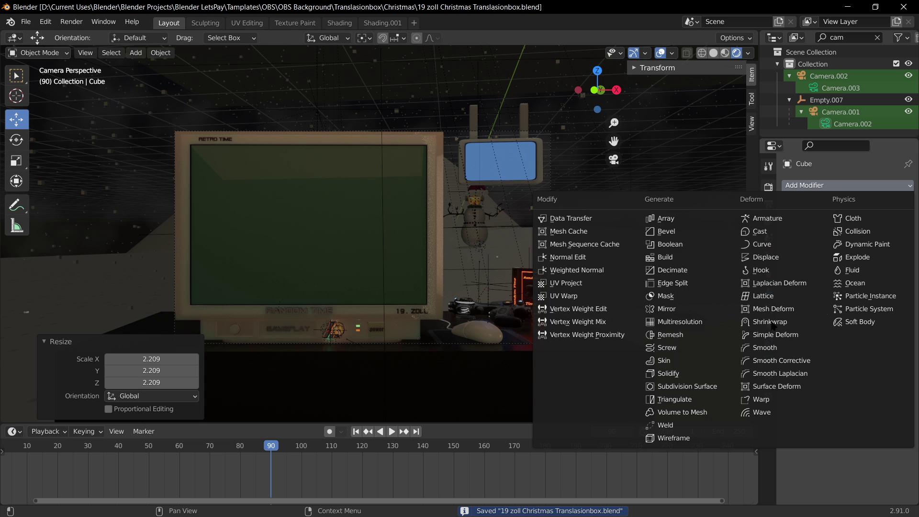
click(687, 386)
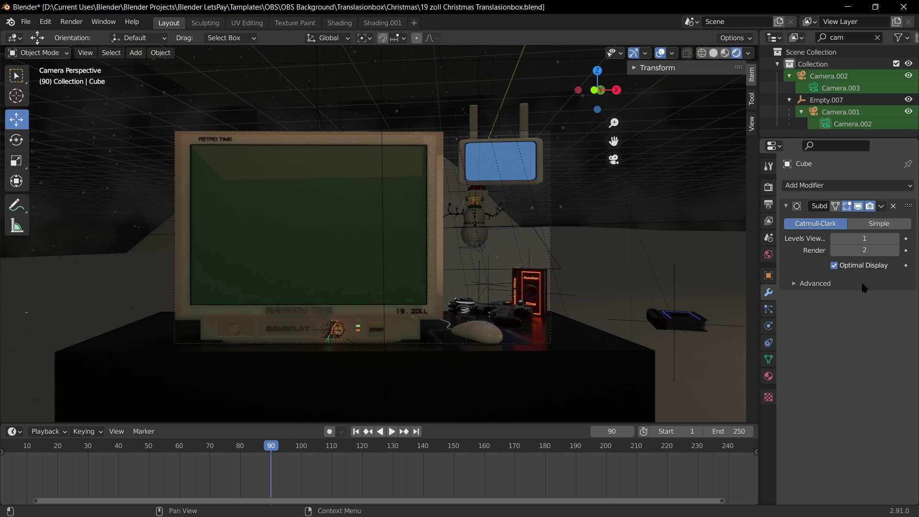
Examine the rounded snowflake cube up close and check the flakes beside the snowman through the camera.
middle_drag(581, 230, 630, 268)
scroll(630, 268, down, 10)
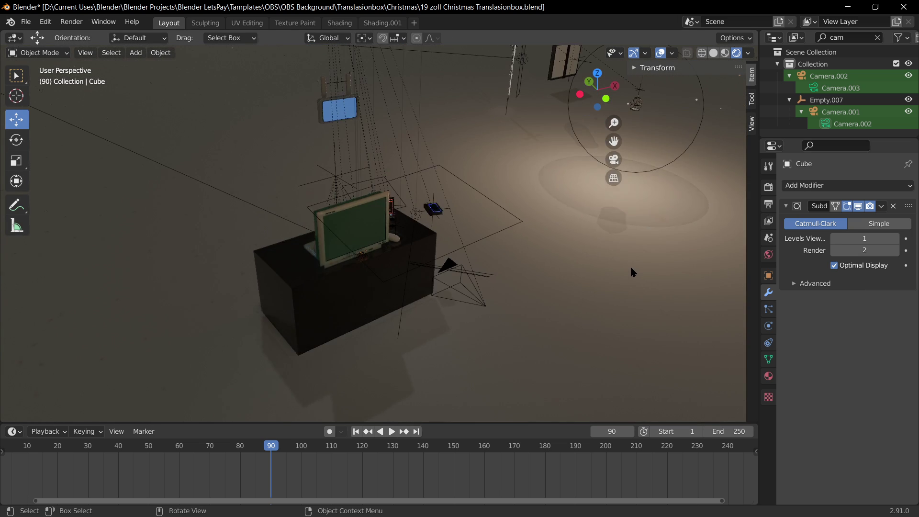
middle_drag(511, 289, 431, 222)
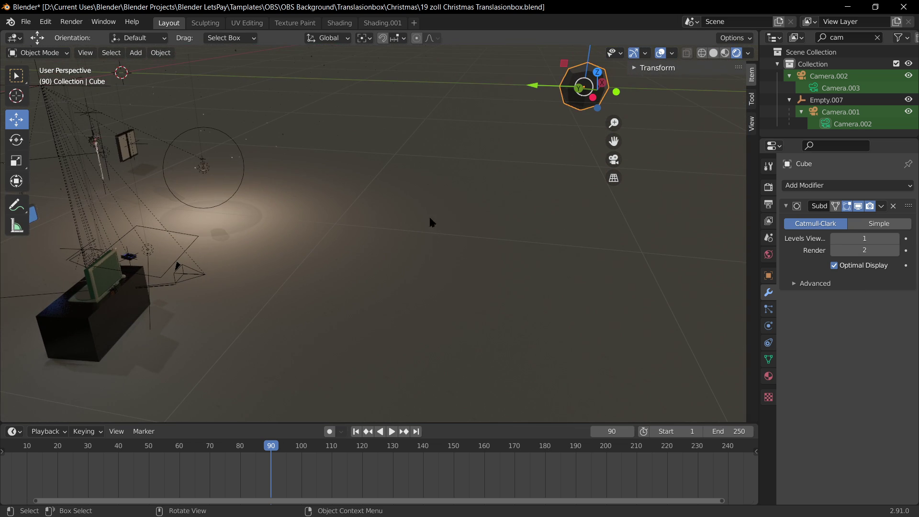
shift+middle_drag(540, 119, 360, 229)
scroll(382, 271, up, 5)
scroll(282, 245, down, 5)
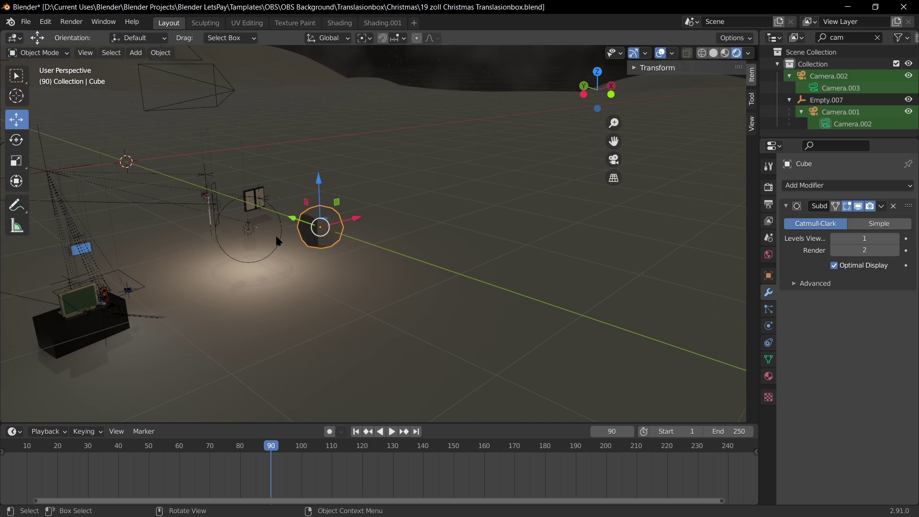
key(KP_0)
scroll(592, 244, up, 3)
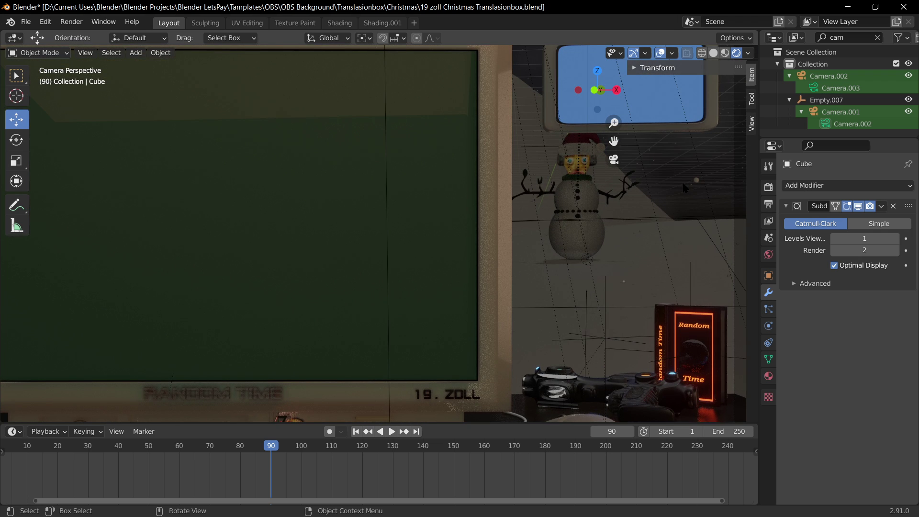
Play the animation through the camera to check how the rounded flakes fall around the monitor and snowman.
scroll(670, 241, down, 3)
key(KP_0)
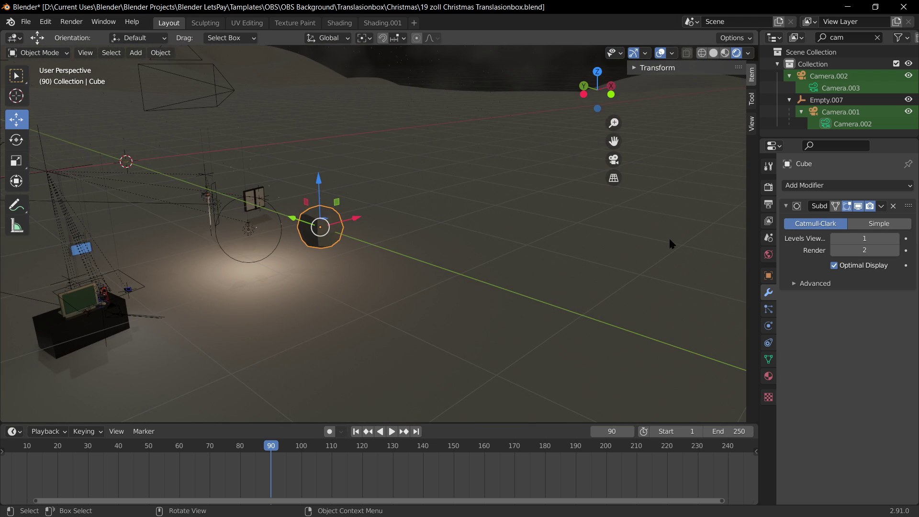
key(KP_0)
key(space)
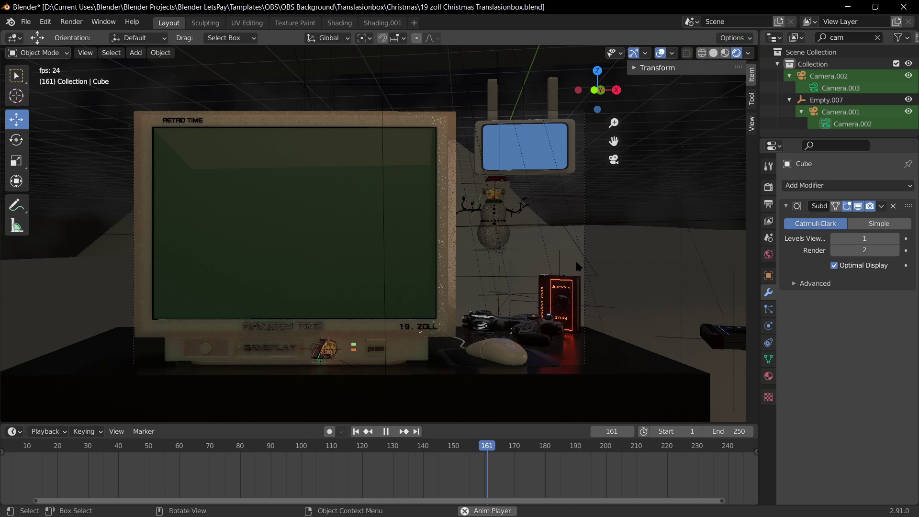
key(space)
Scale the snow emitter plane up by about 1.199 and raise it about 4.4 m along the Z axis.
middle_drag(512, 219, 539, 242)
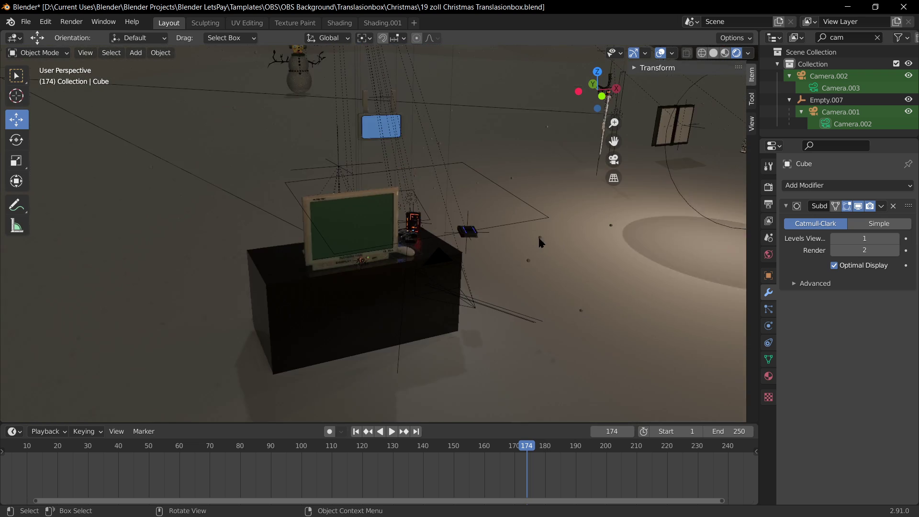
scroll(441, 230, down, 14)
middle_drag(389, 214, 507, 195)
click(371, 169)
key(s)
click(542, 199)
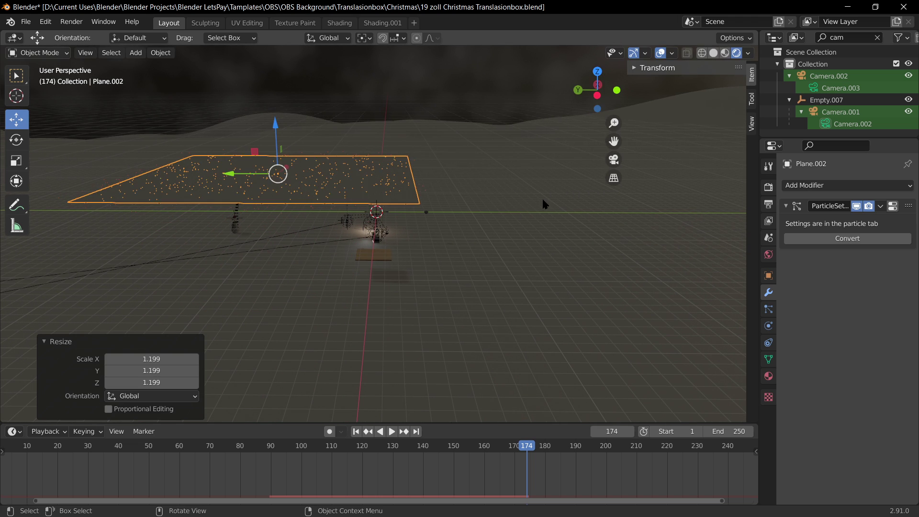
key(g)
key(z)
click(539, 157)
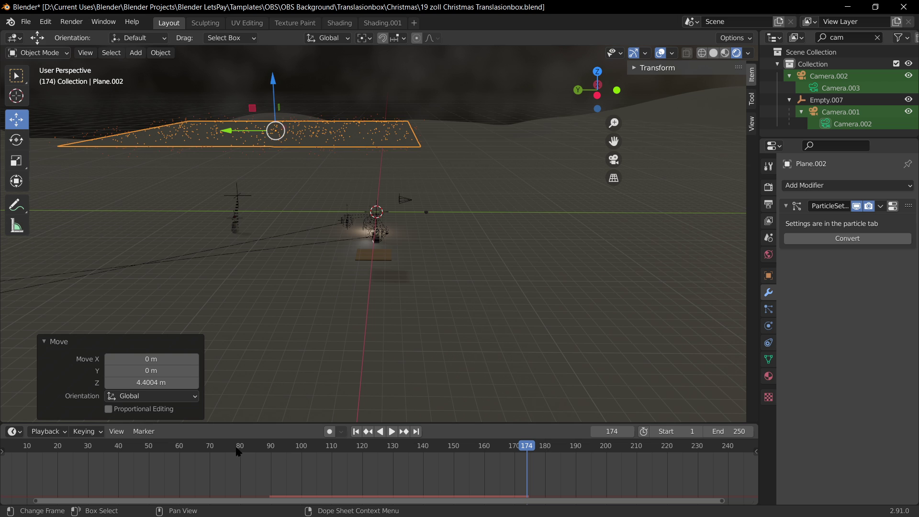
Go back to frame 60 and examine the emitter's particle settings for physics, rendering, children and field weights.
click(179, 467)
click(768, 309)
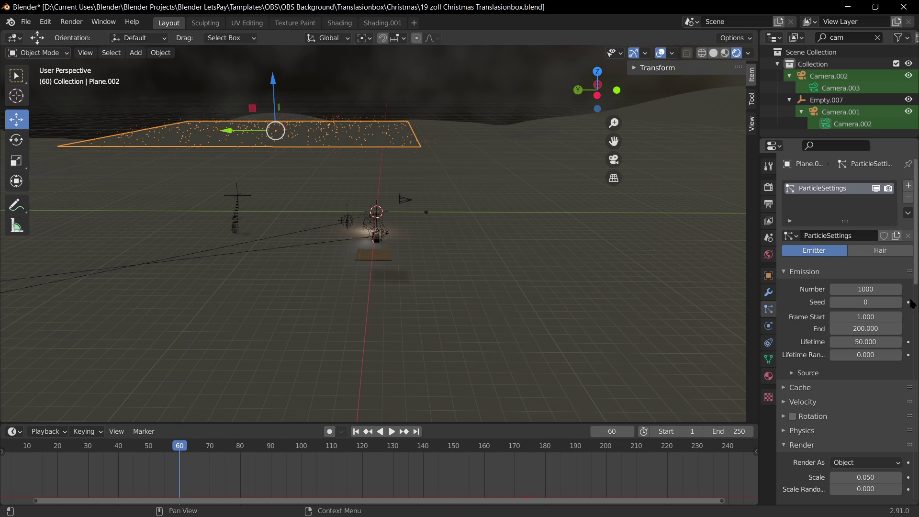
scroll(819, 324, down, 6)
click(816, 319)
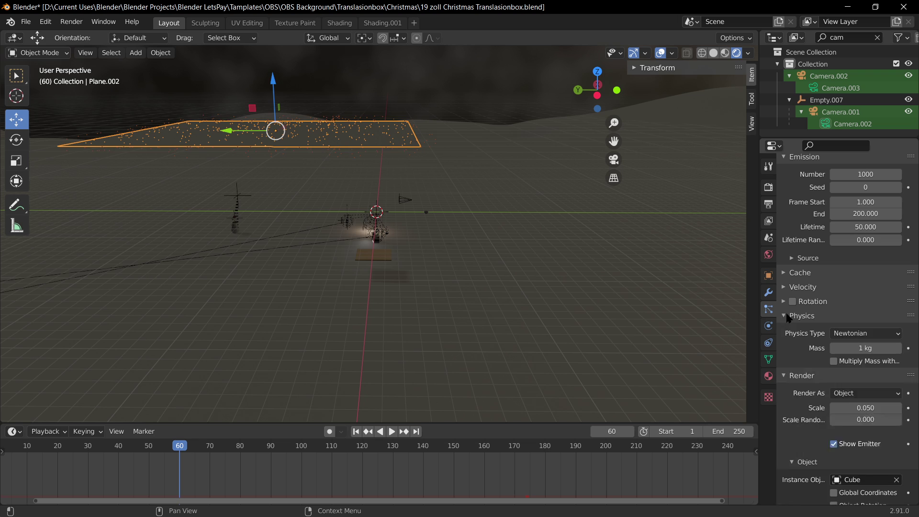
scroll(819, 320, down, 3)
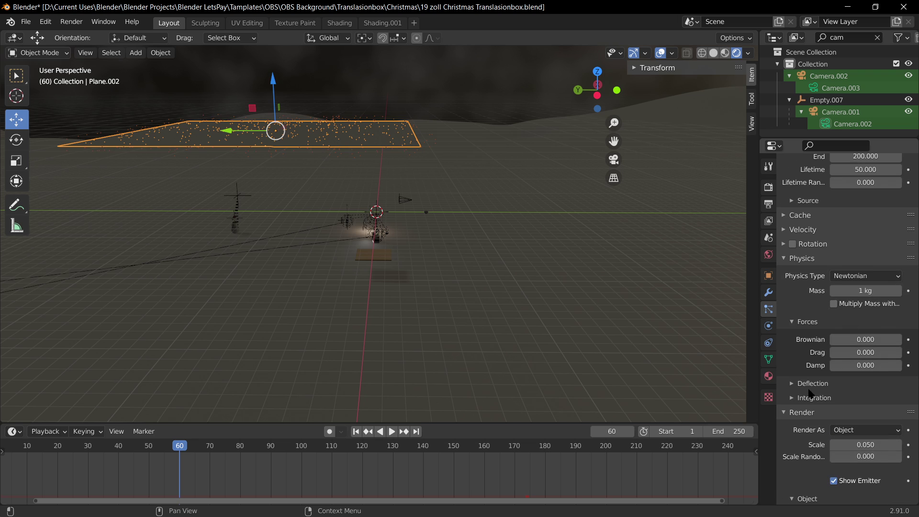
click(860, 277)
click(851, 303)
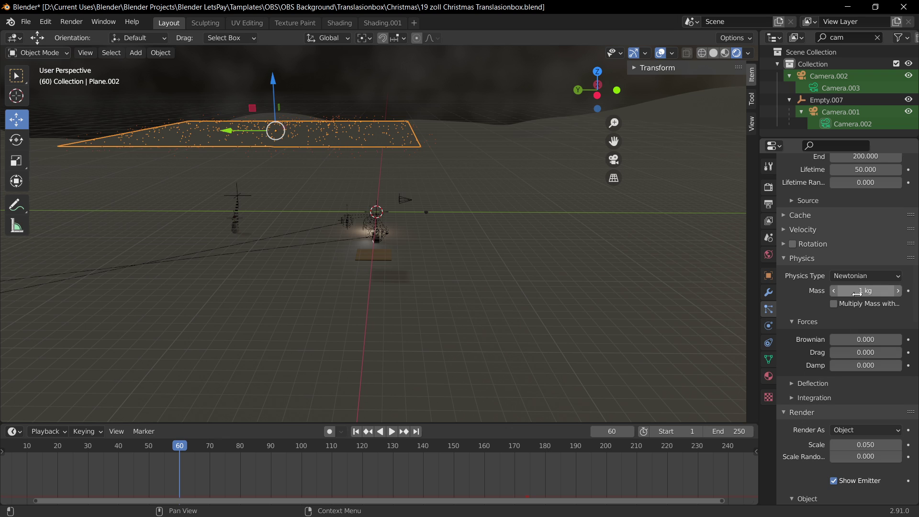
click(871, 277)
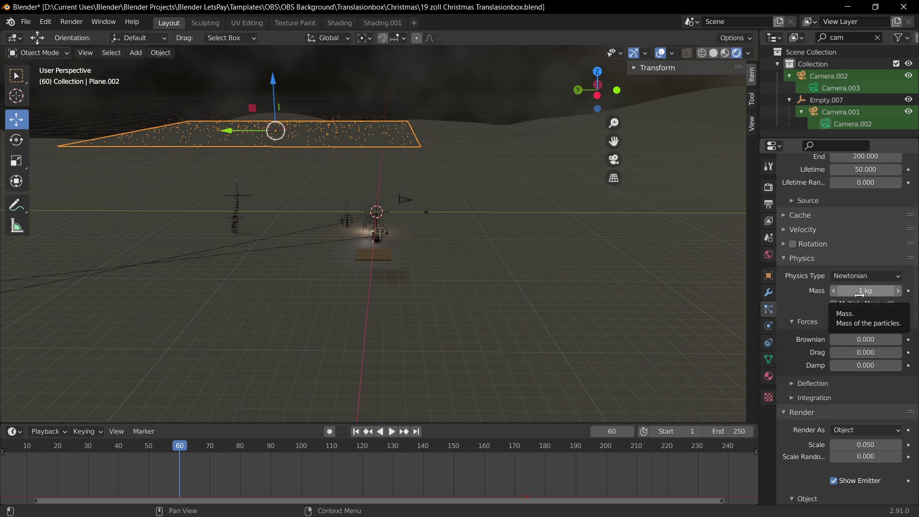
scroll(790, 378, down, 3)
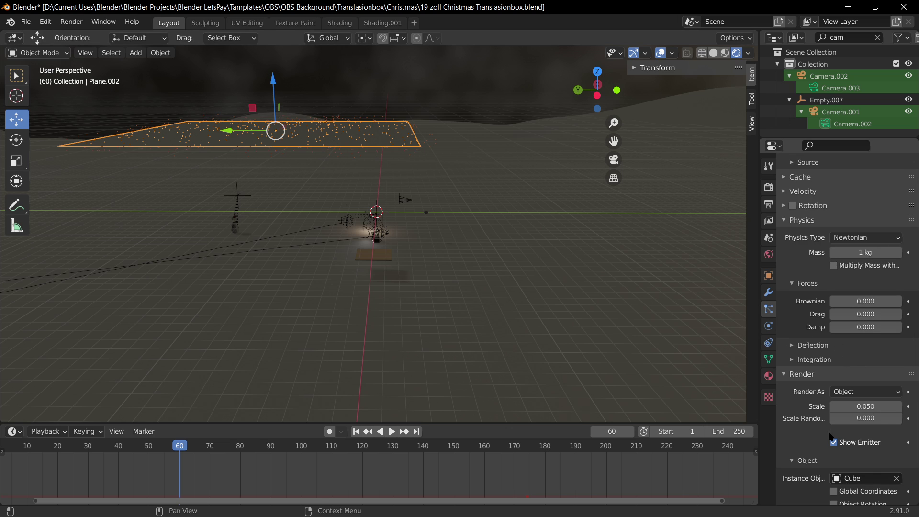
scroll(858, 383, down, 9)
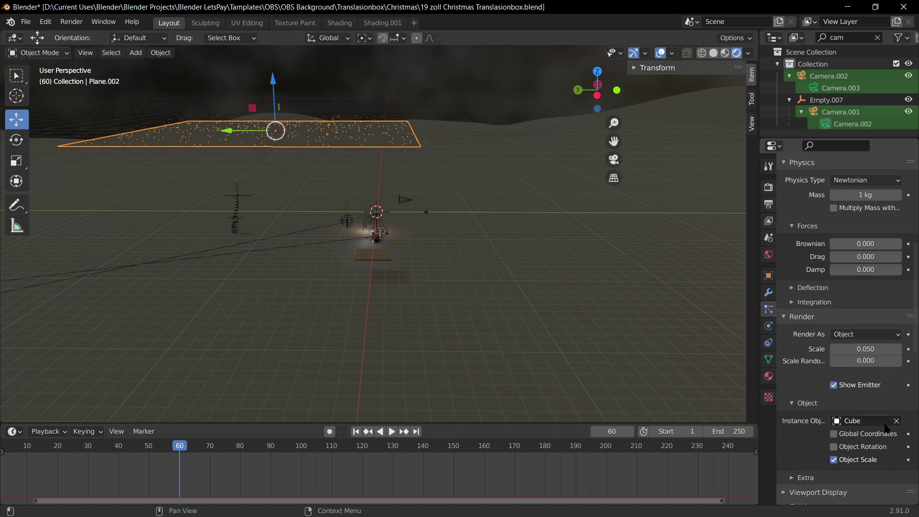
scroll(881, 419, down, 13)
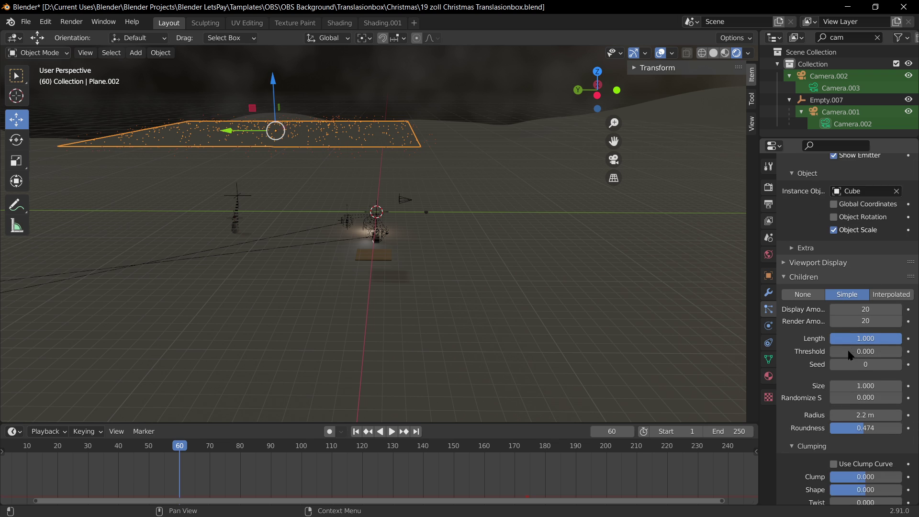
scroll(843, 447, down, 5)
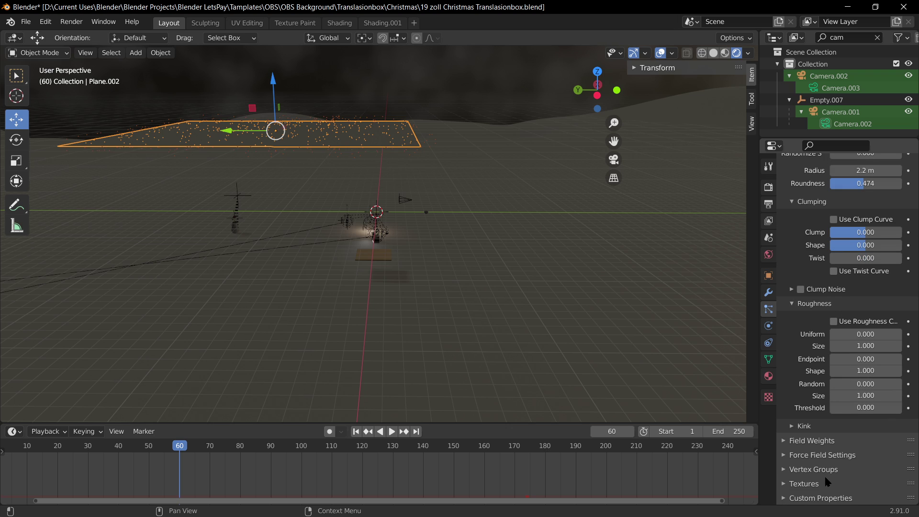
click(780, 445)
scroll(837, 421, down, 4)
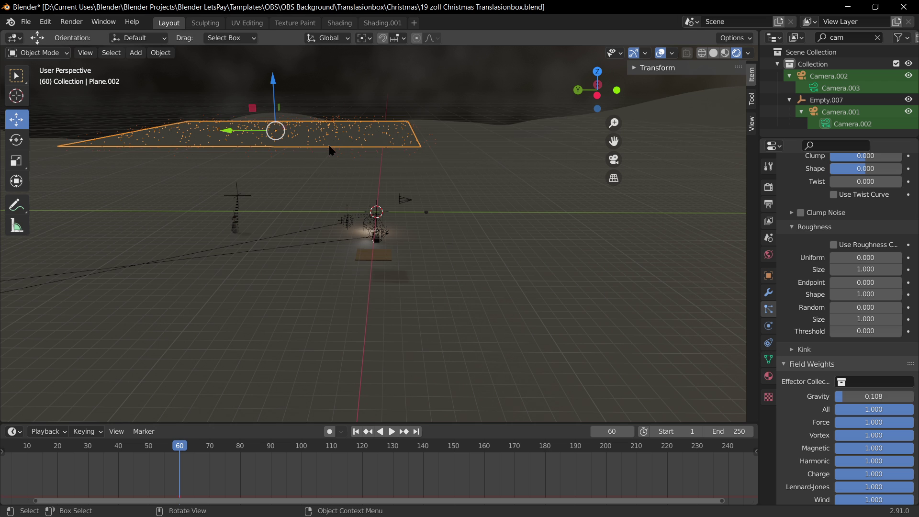
Play the snowfall from frame 60 and check it through the camera.
key(space)
scroll(324, 217, up, 2)
key(KP_0)
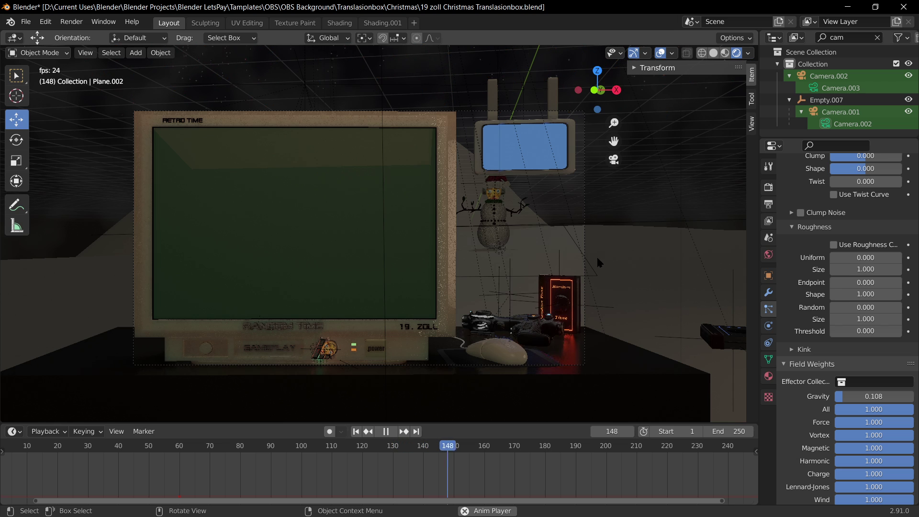
key(space)
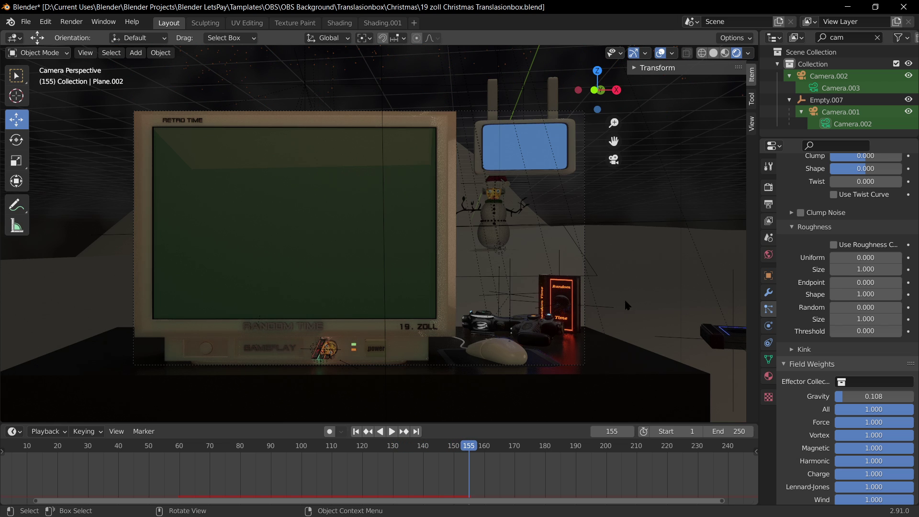
Set the lifetime of the emitter plane's snow particles to 200 frames.
scroll(821, 389, up, 10)
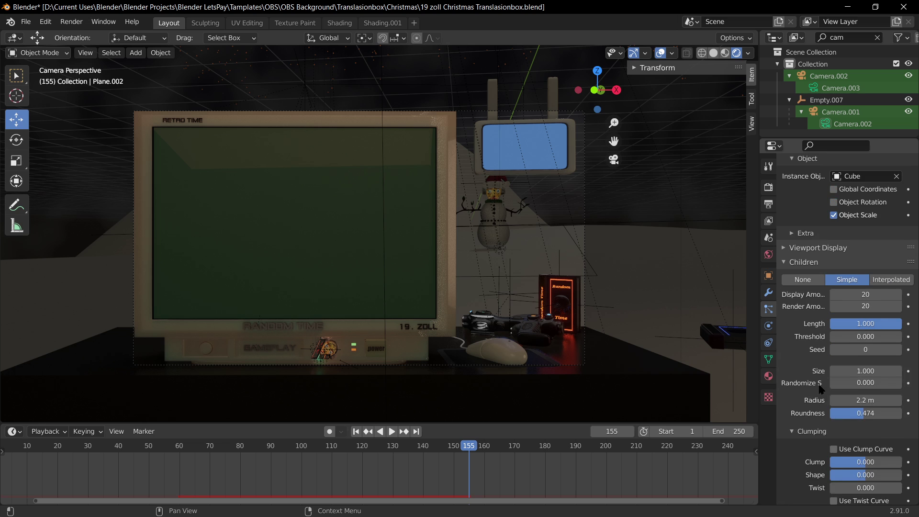
scroll(821, 389, down, 10)
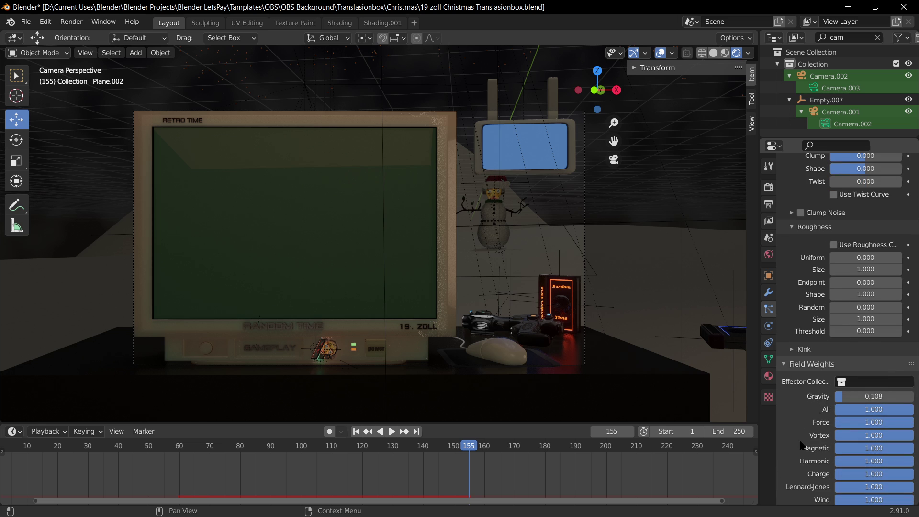
scroll(802, 445, up, 10)
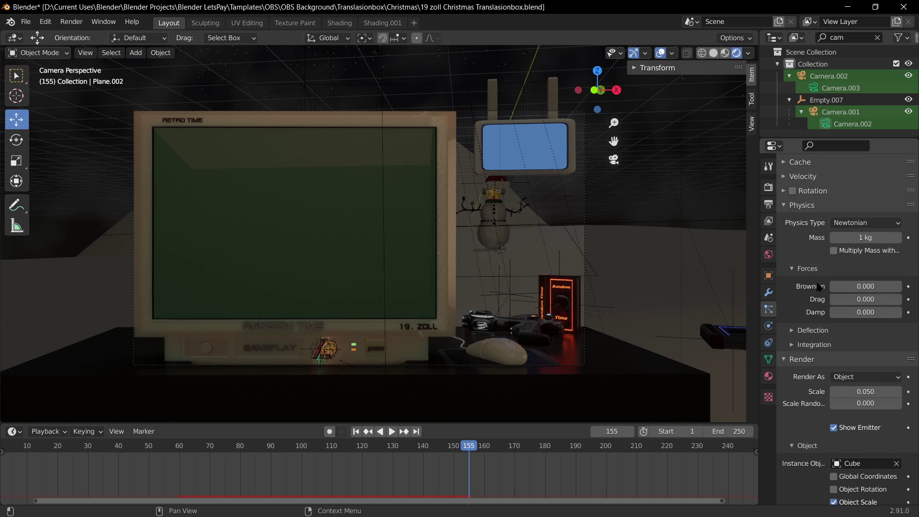
scroll(819, 287, up, 10)
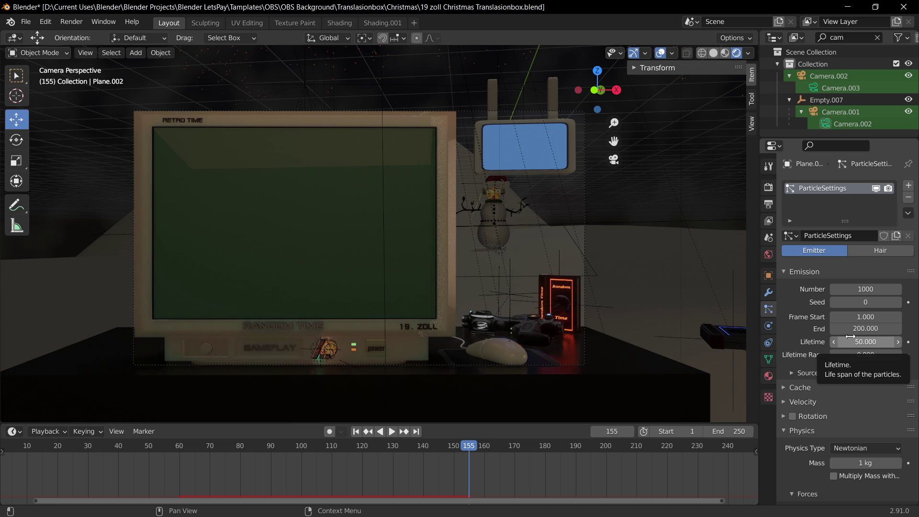
click(850, 341)
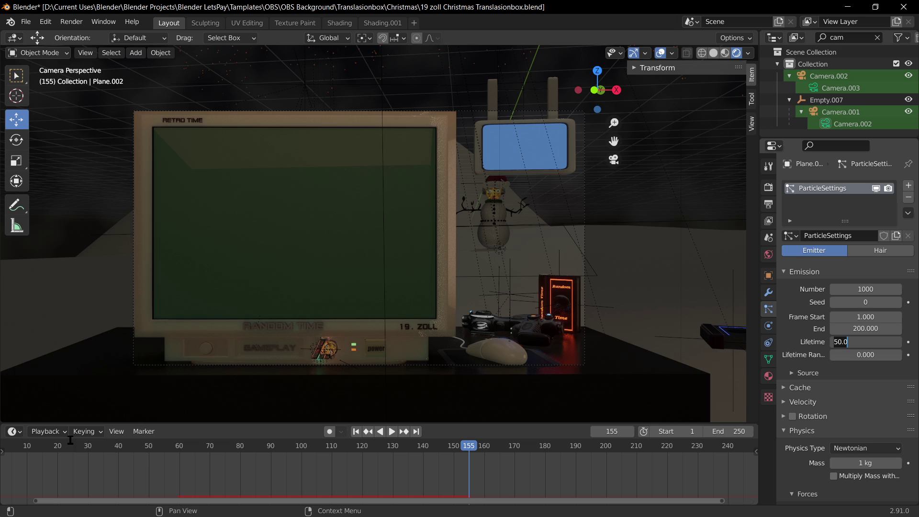
drag(867, 340, 762, 334)
text(200)
key(Return)
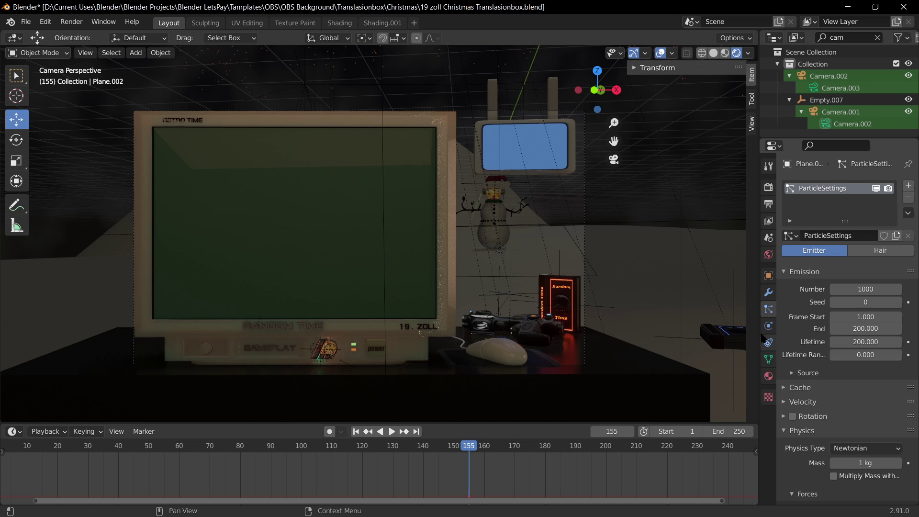
Replay the snowfall from the start of the timeline through the camera and save the file.
scroll(201, 462, down, 2)
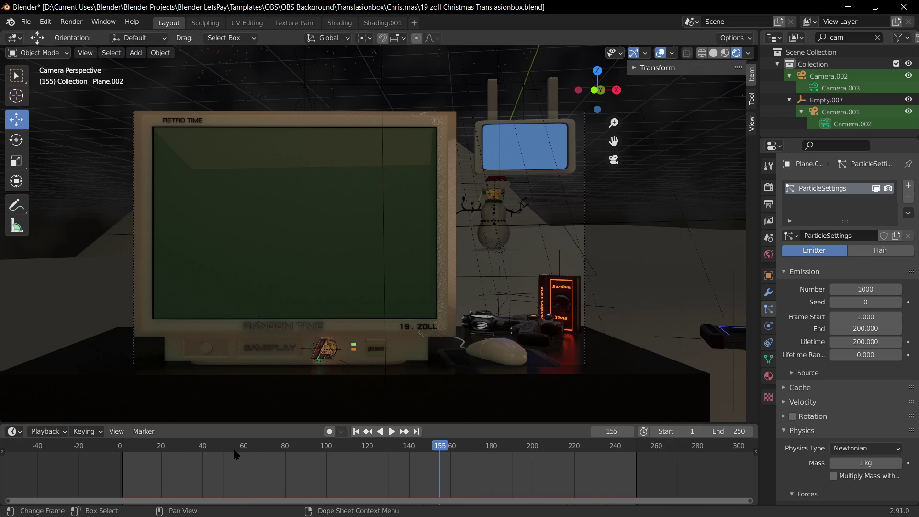
drag(236, 469, 96, 448)
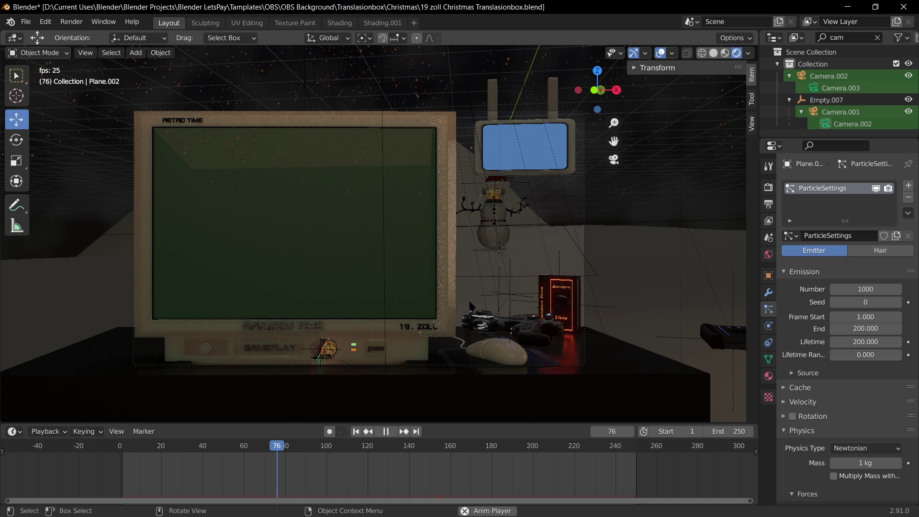
key(space)
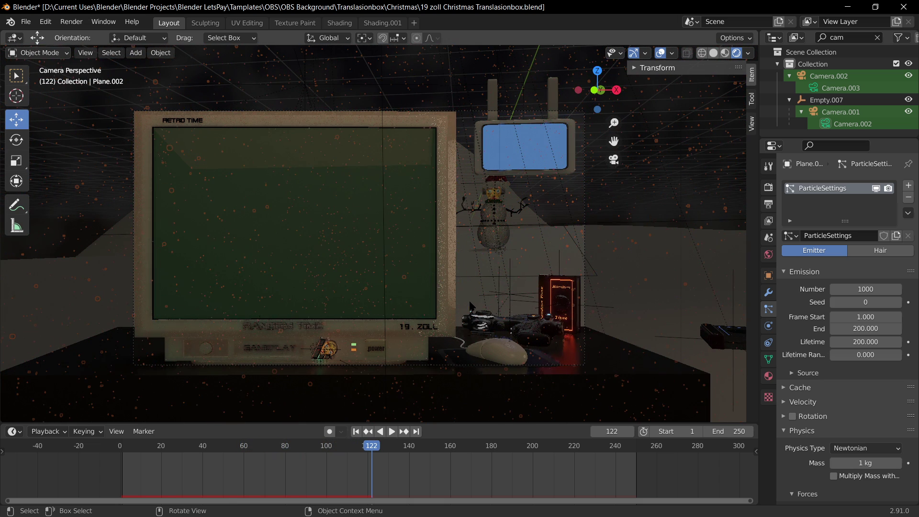
key(space)
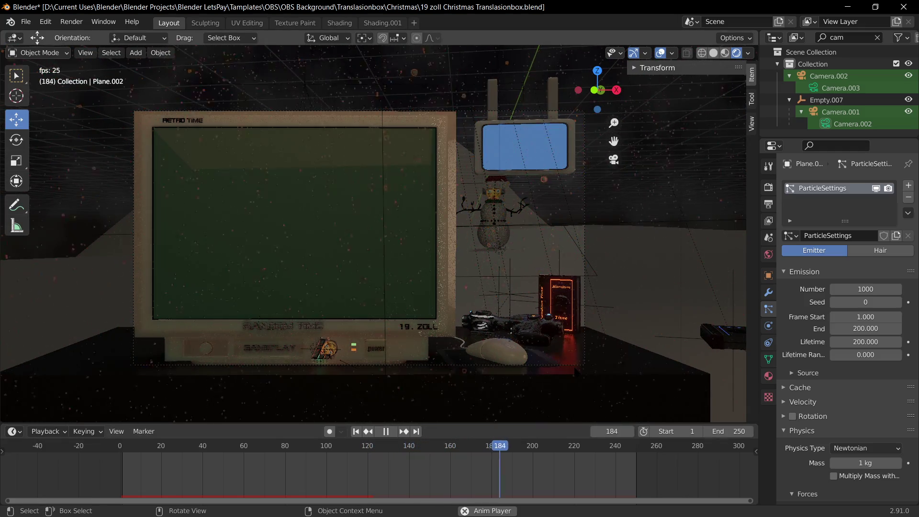
key(space)
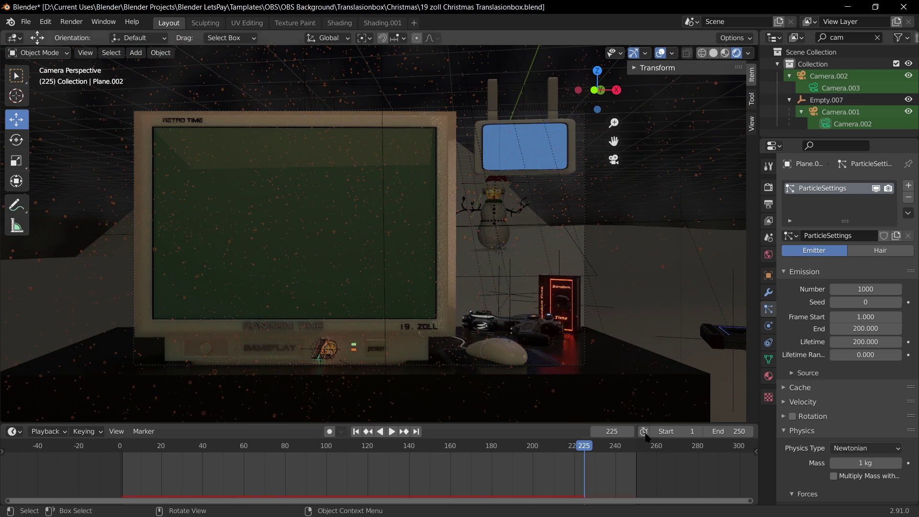
key(ctrl+s)
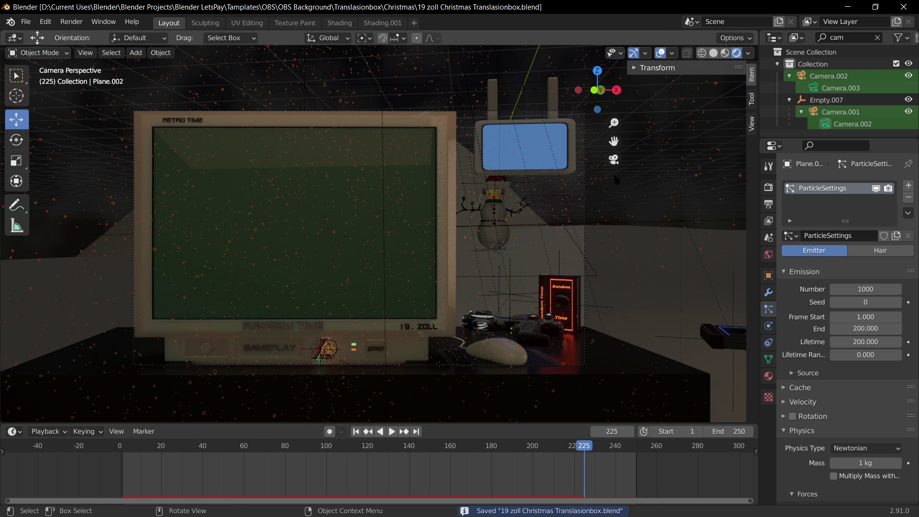
Inspect the flakes around the desk, monitor and snowman in the camera view, both from afar and up close.
click(614, 179)
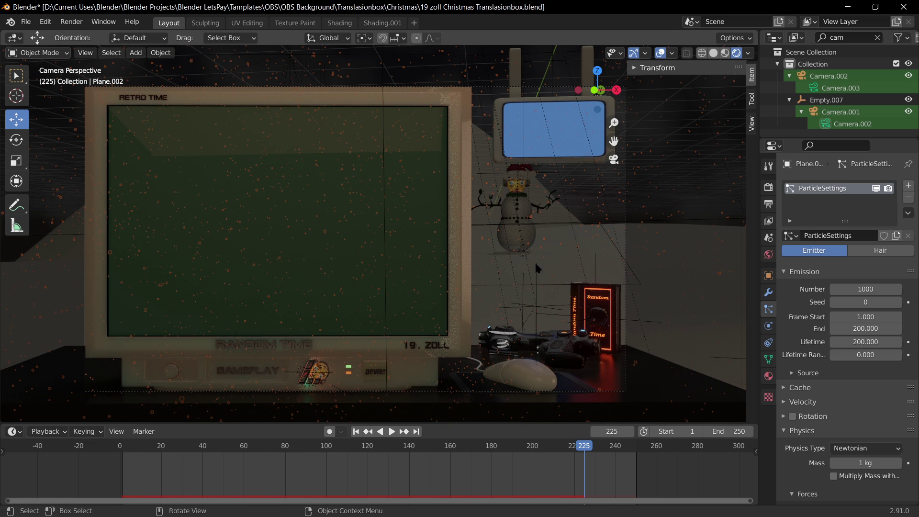
scroll(535, 261, down, 5)
click(469, 302)
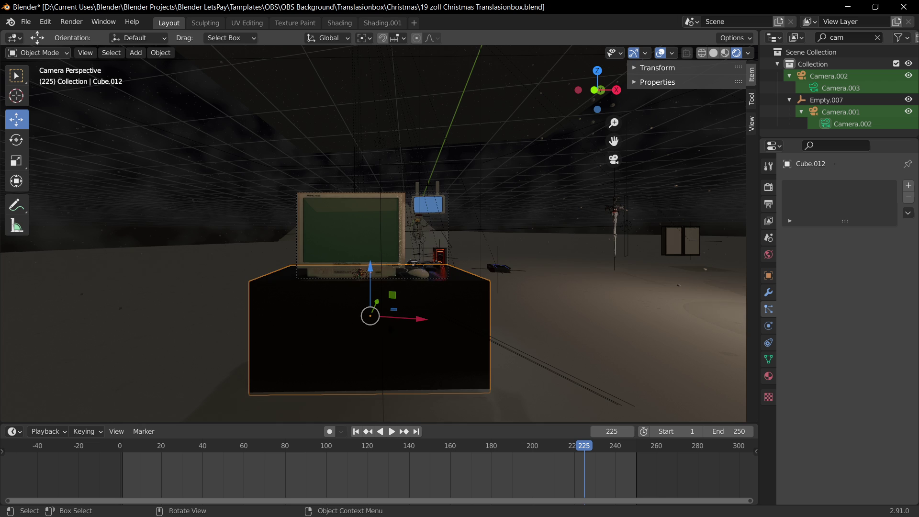
scroll(489, 257, up, 4)
scroll(489, 258, up, 4)
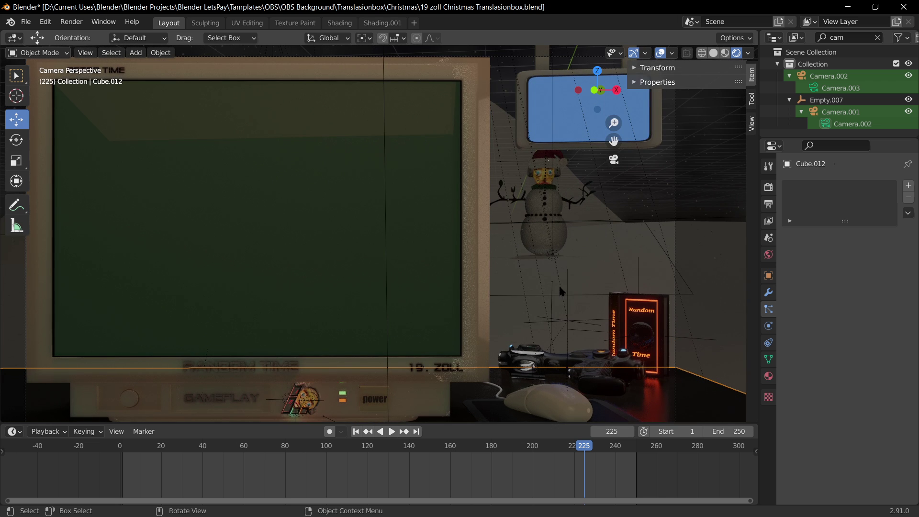
middle_drag(489, 257, 412, 202)
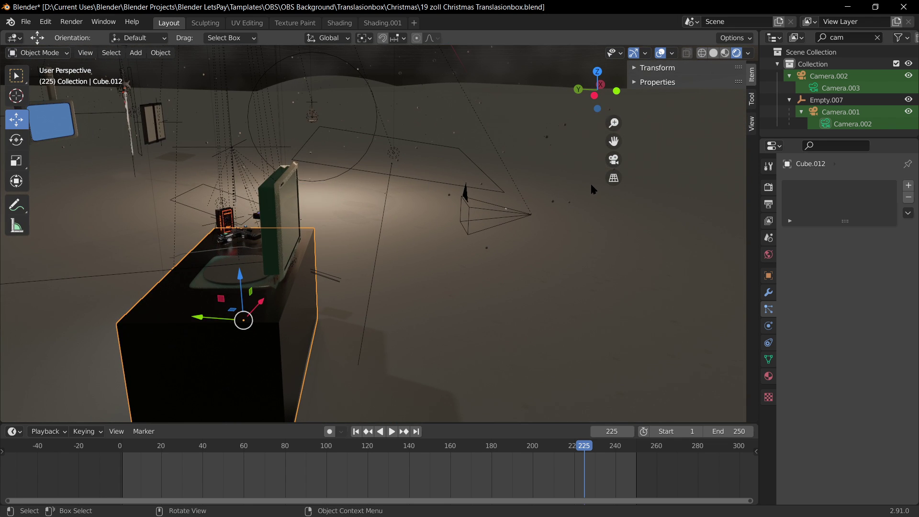
scroll(591, 185, down, 5)
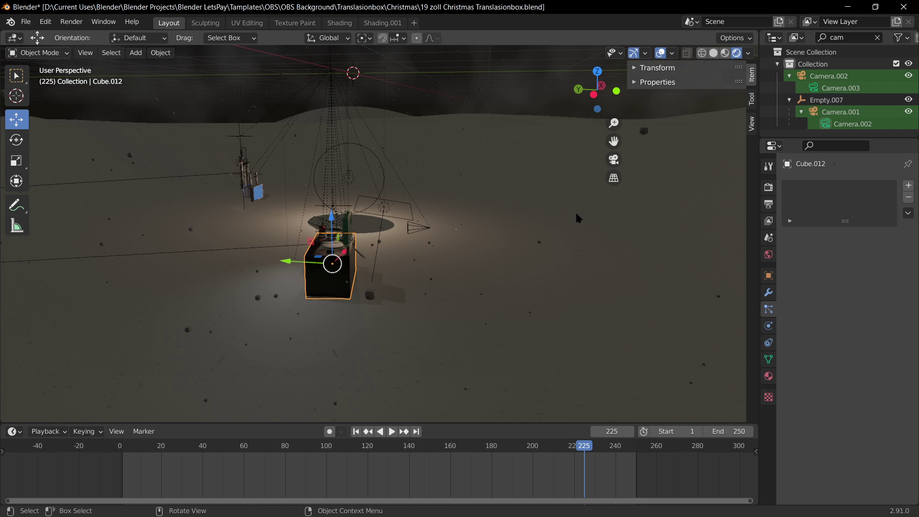
click(650, 125)
key(s)
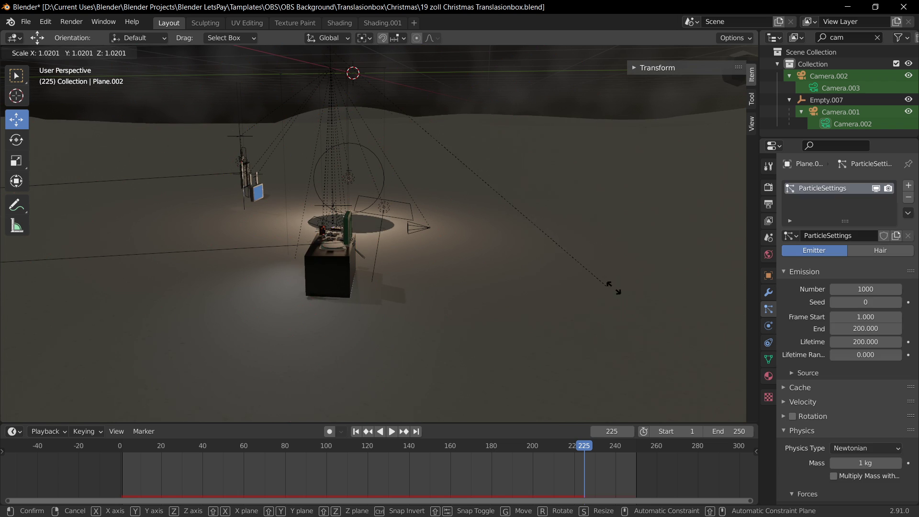
right_click(652, 300)
right_click(652, 300)
middle_drag(544, 171, 493, 253)
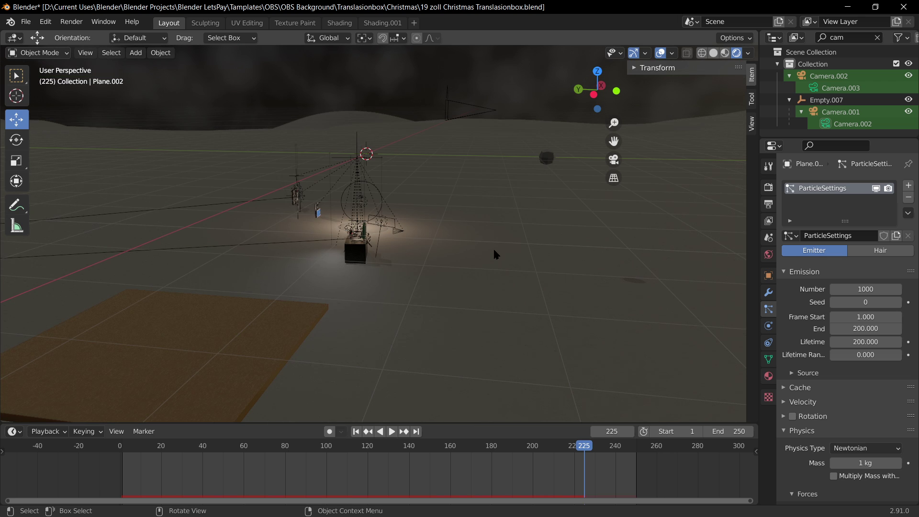
click(549, 170)
key(s)
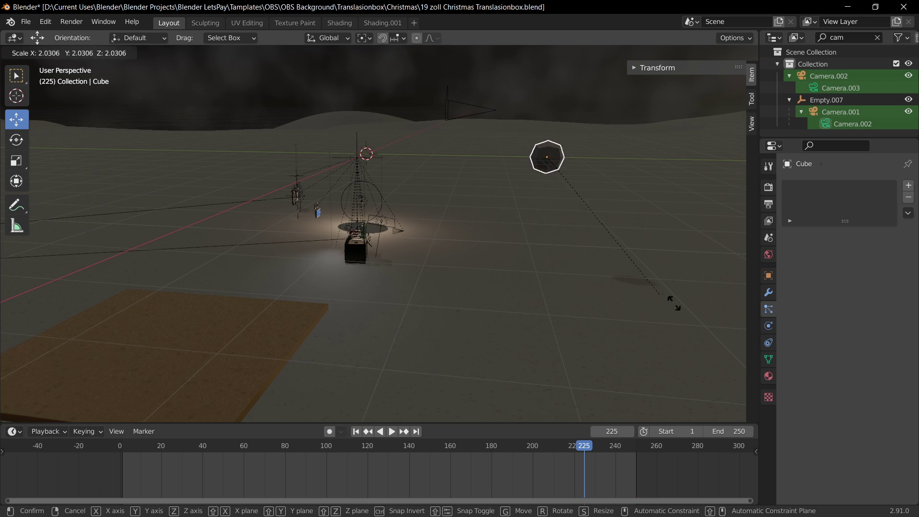
click(598, 271)
click(583, 263)
click(572, 254)
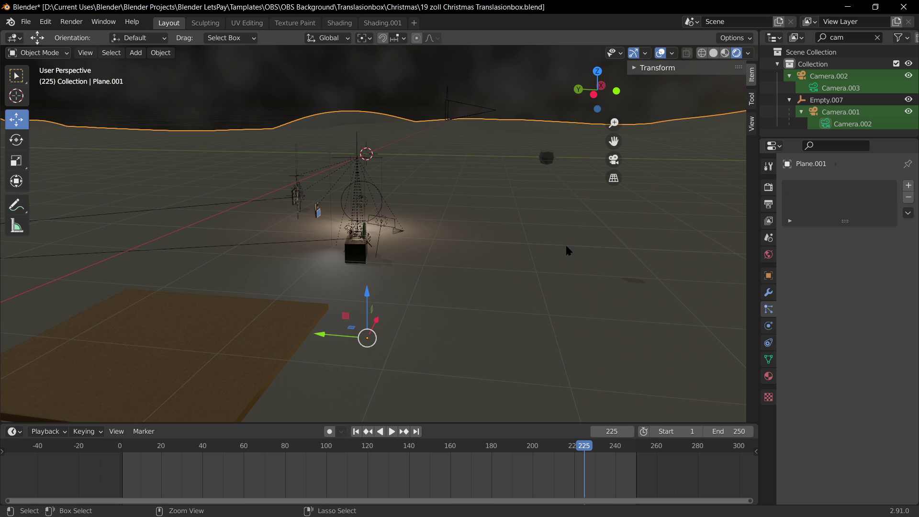
Scale the rounded cube used as the snowflake source up uniformly by about 2.267.
click(548, 158)
key(s)
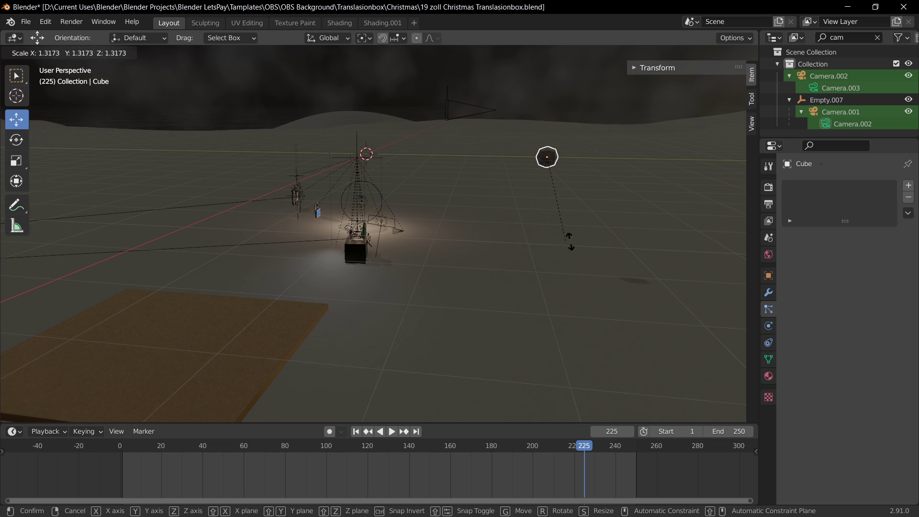
right_click(660, 311)
scroll(605, 298, down, 5)
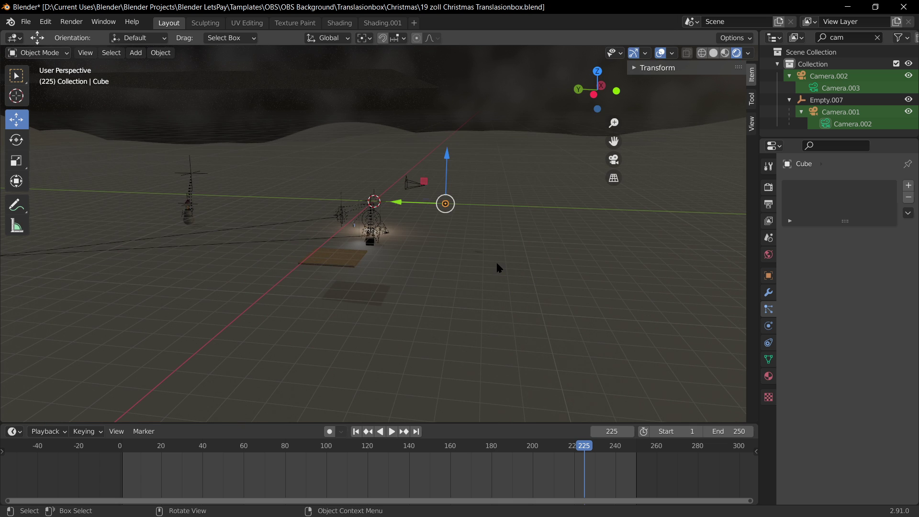
key(s)
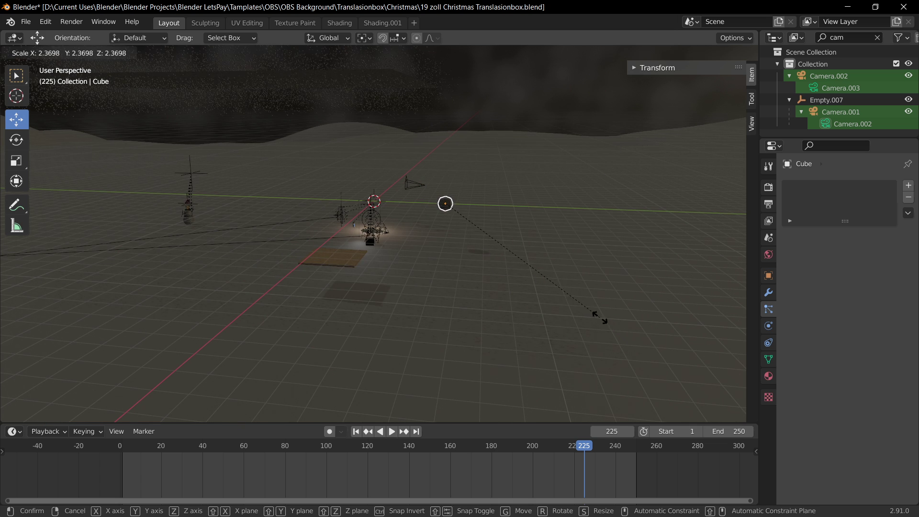
click(592, 312)
Play the snowfall through the camera to check the flake size and stop at frame 104.
key(KP_0)
key(space)
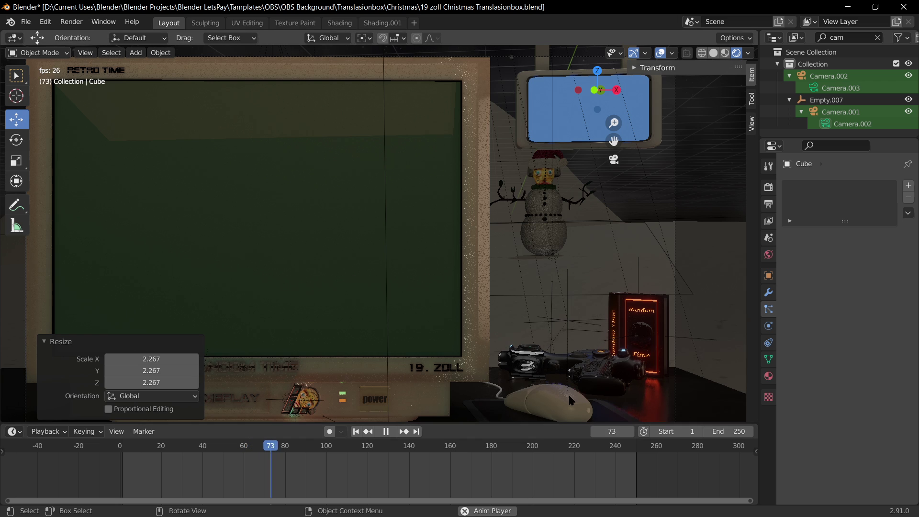
key(space)
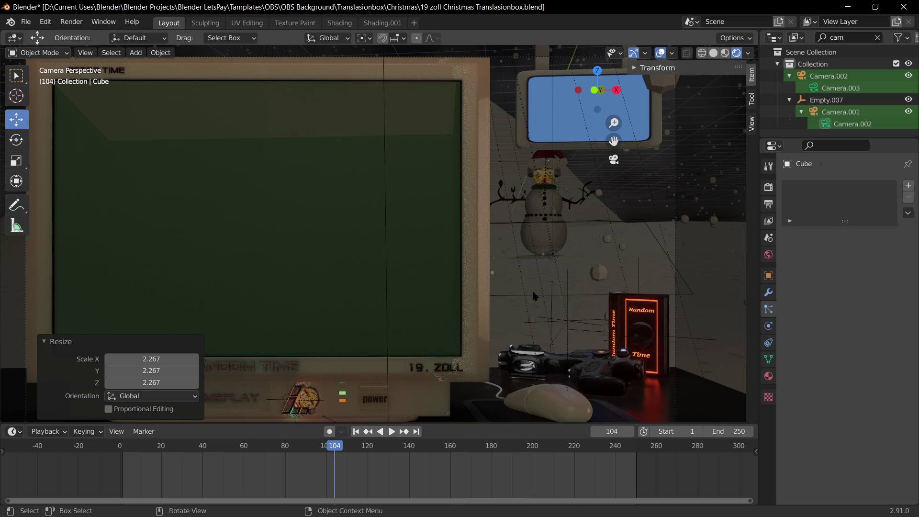
Scale the rounded snowflake source cube down uniformly by about 0.851.
key(s)
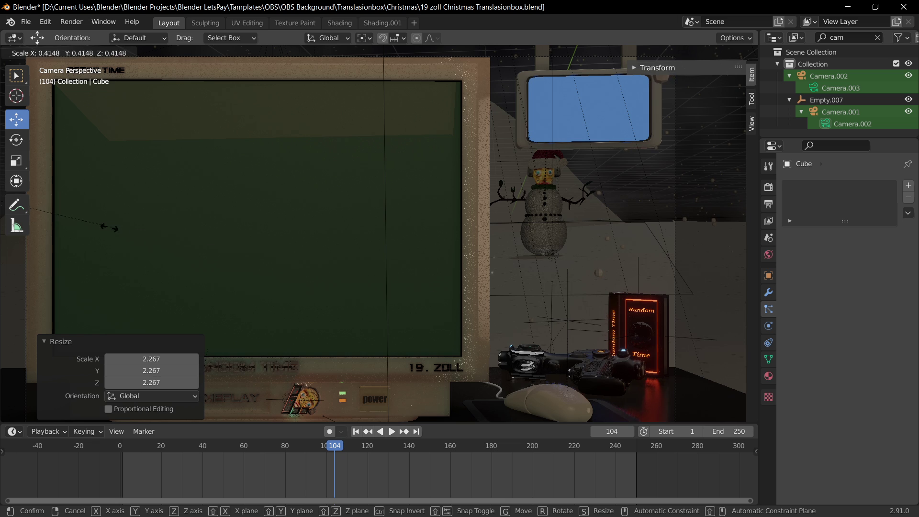
click(604, 273)
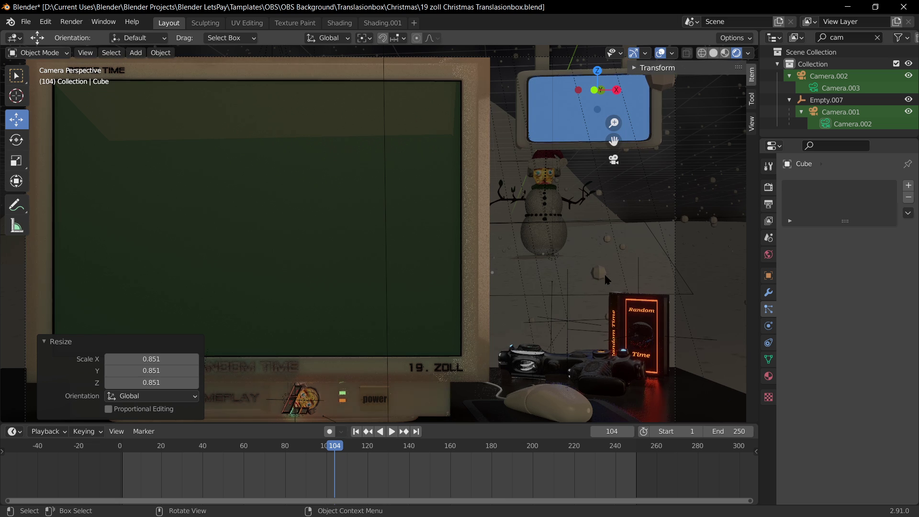
right_click(596, 269)
click(597, 271)
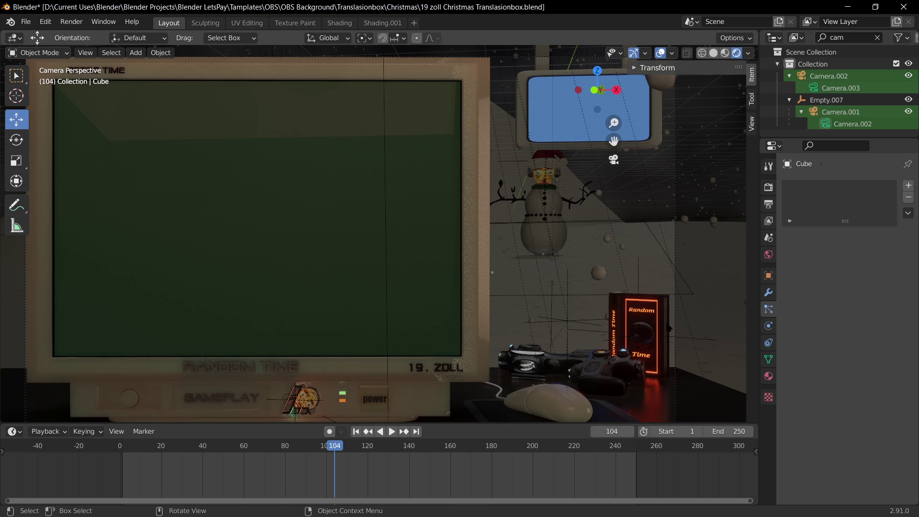
Save the file and render a test image of frame 132 through the camera.
key(space)
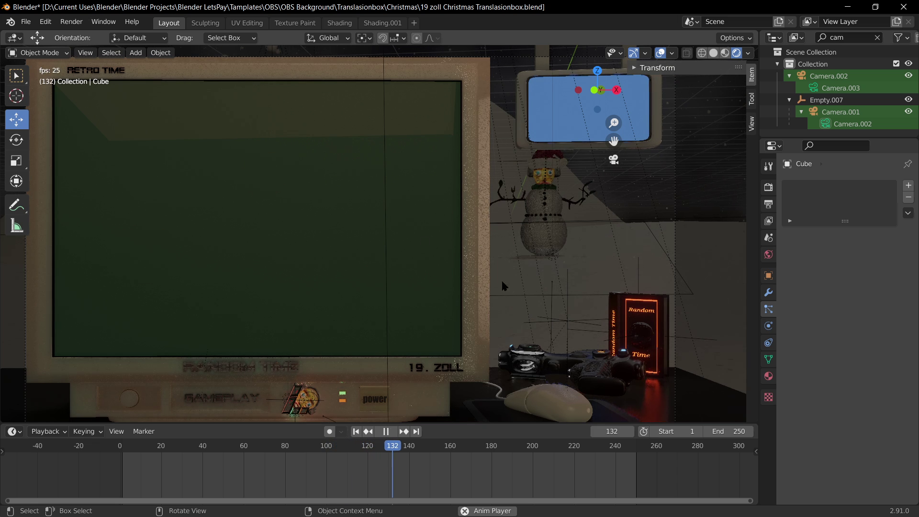
key(space)
key(F12)
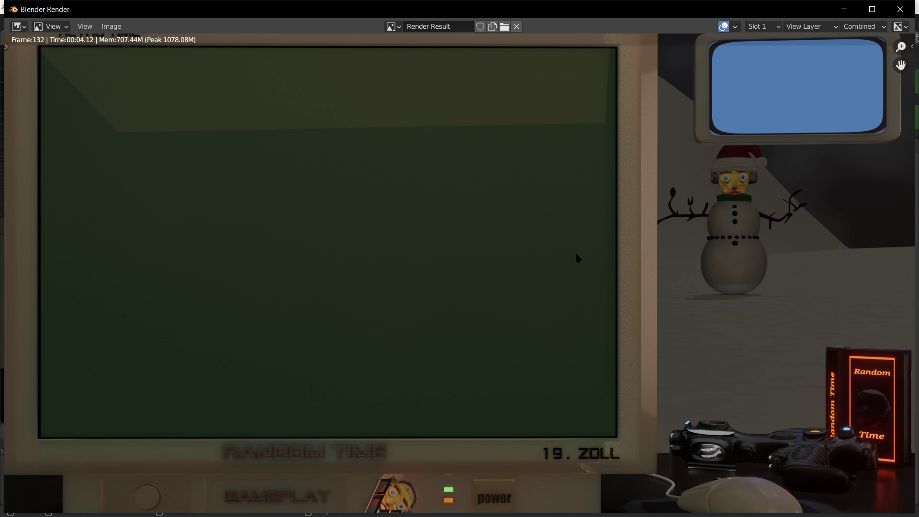
key(Escape)
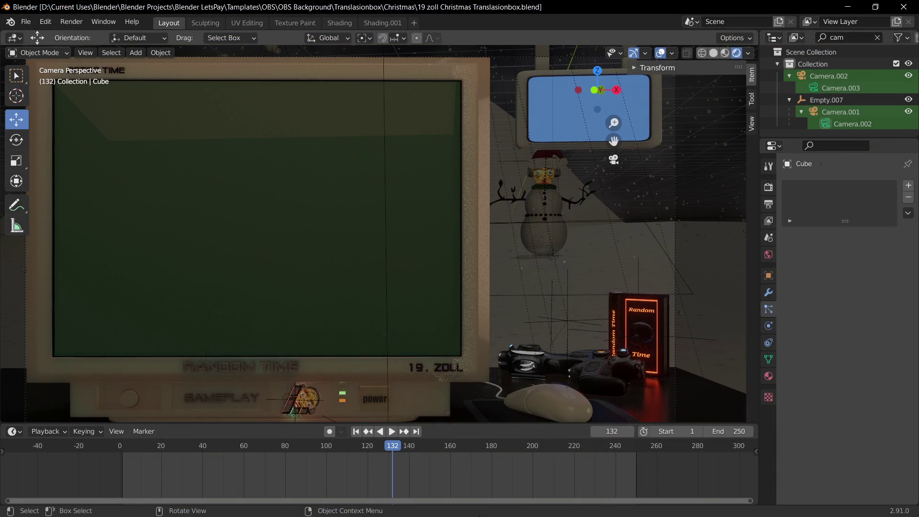
Play the snowfall on to frame 232 and render a test image of that frame.
key(space)
mouse_move(402, 448)
mouse_down()
mouse_move(322, 449)
mouse_move(386, 449)
mouse_up()
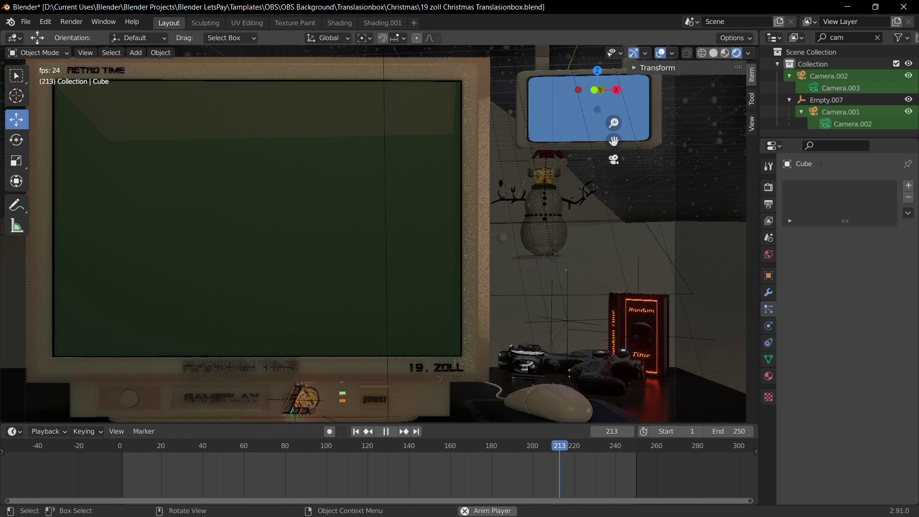
key(space)
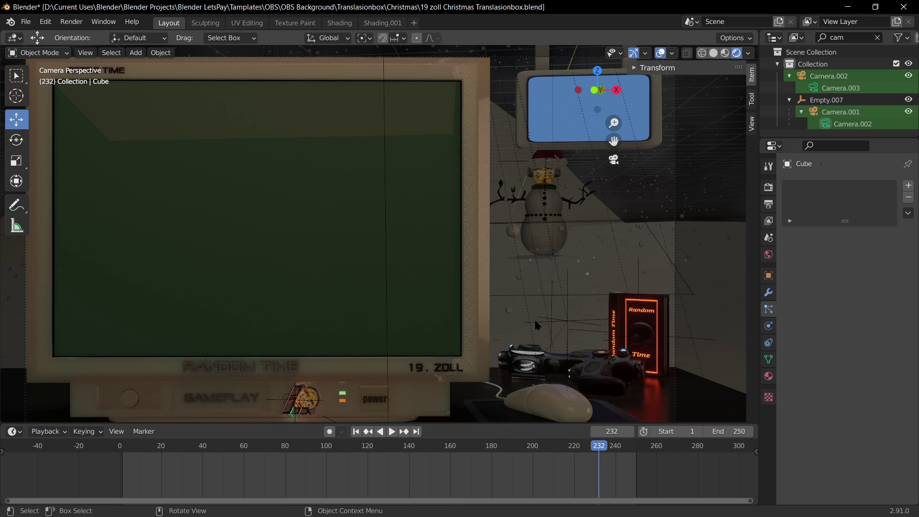
key(F12)
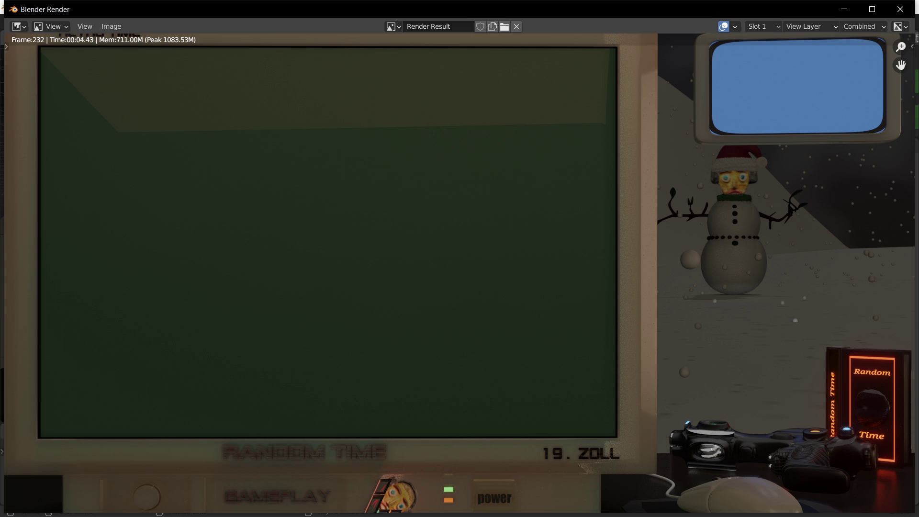
key(Escape)
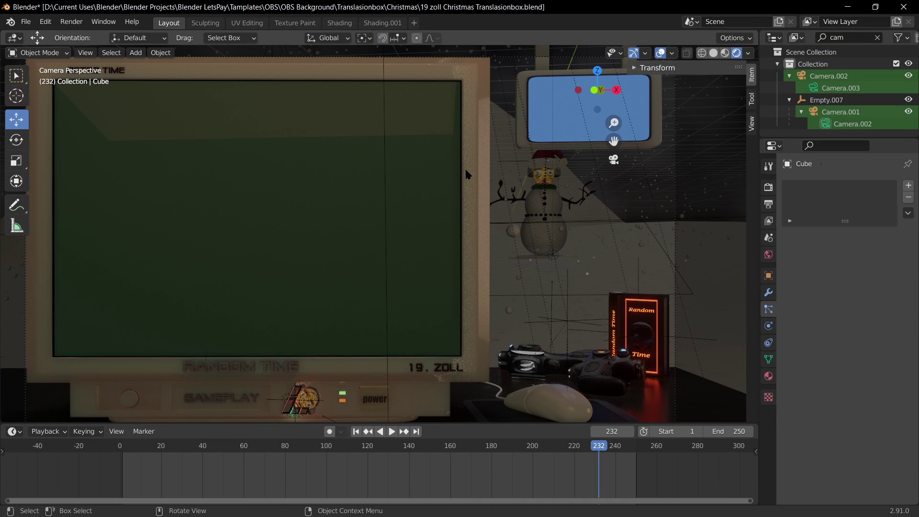
Select the emitter plane above the scene and review its particle physics, render and children settings.
middle_drag(578, 300, 576, 289)
scroll(526, 282, down, 6)
middle_drag(437, 245, 403, 162)
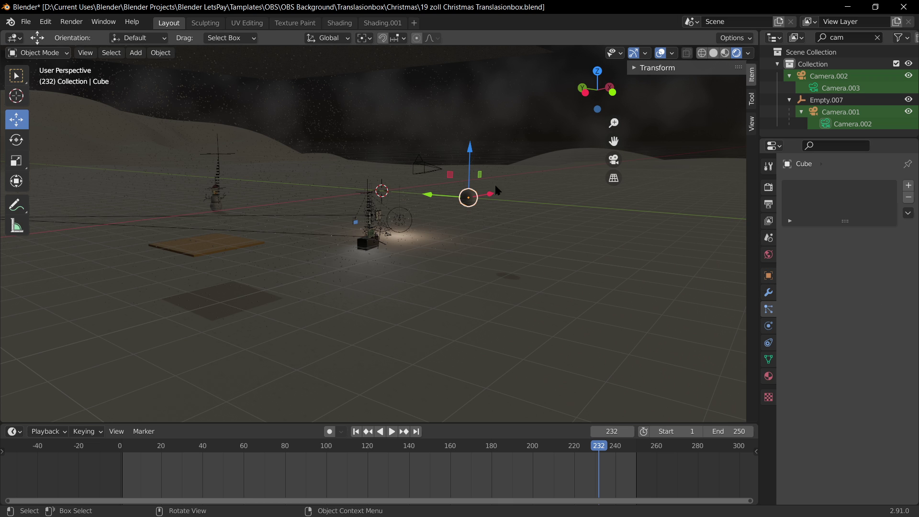
click(286, 72)
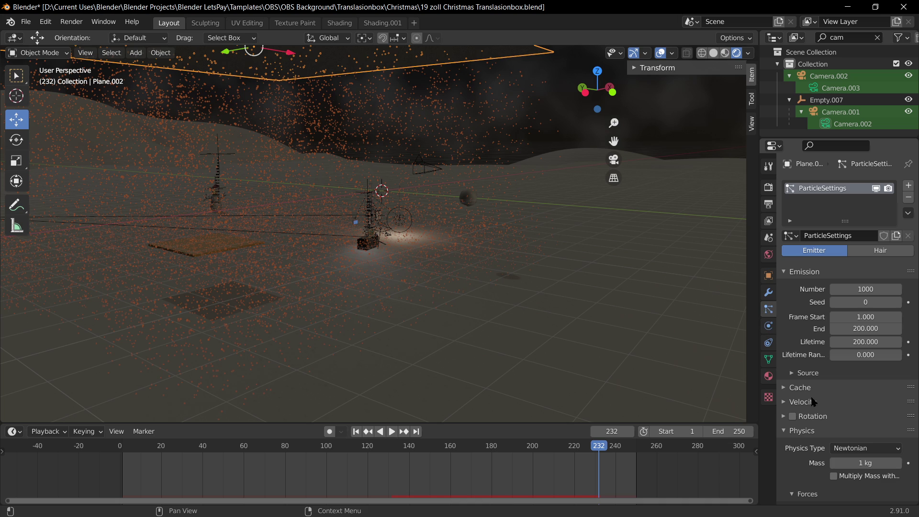
scroll(802, 346, down, 10)
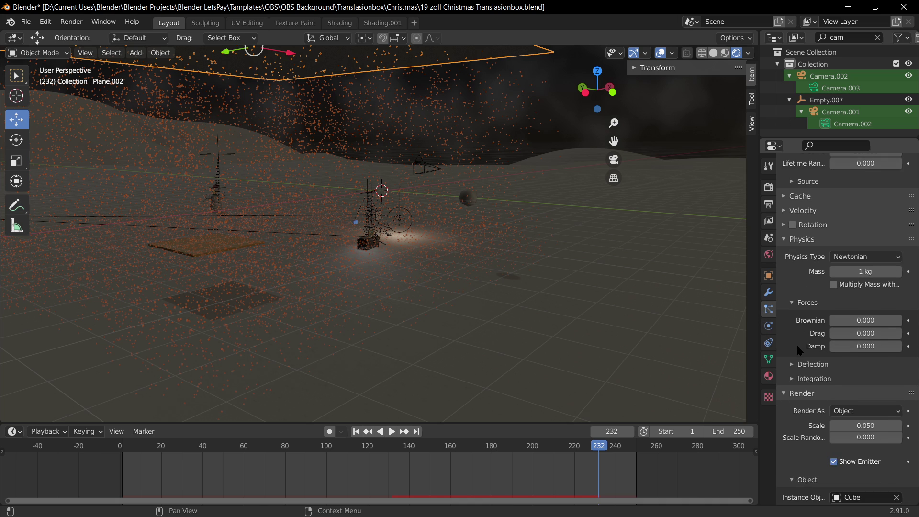
scroll(799, 372, down, 2)
scroll(806, 400, down, 7)
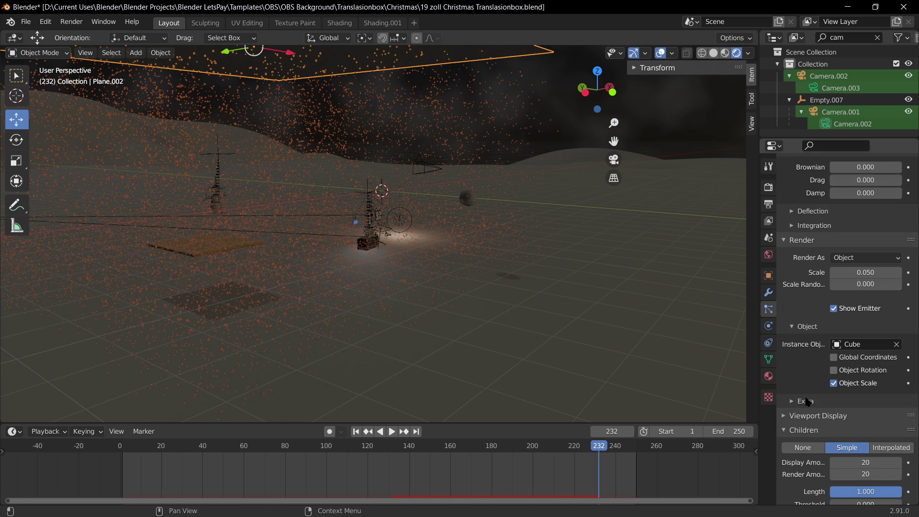
scroll(807, 401, up, 3)
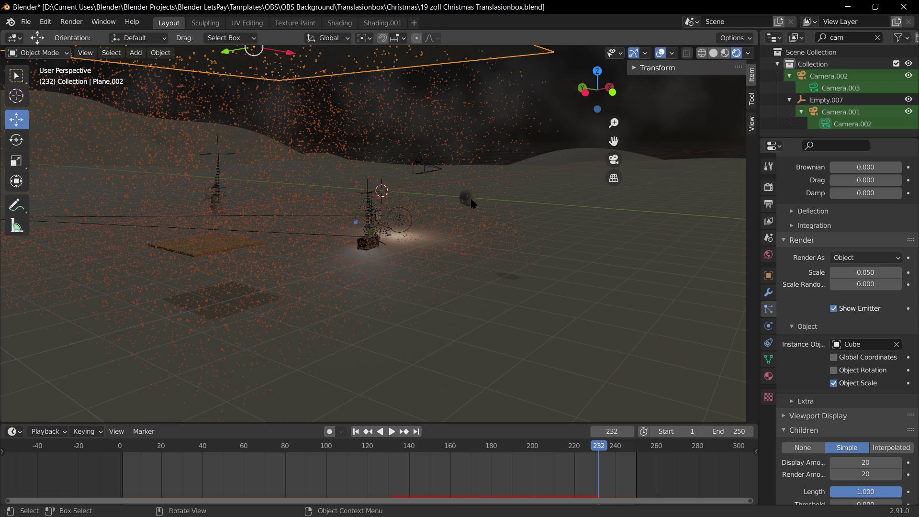
Examine how the emitter's particles spread over the desk, camera and snowman from several angles and through the camera.
middle_drag(513, 196, 492, 220)
scroll(493, 201, up, 4)
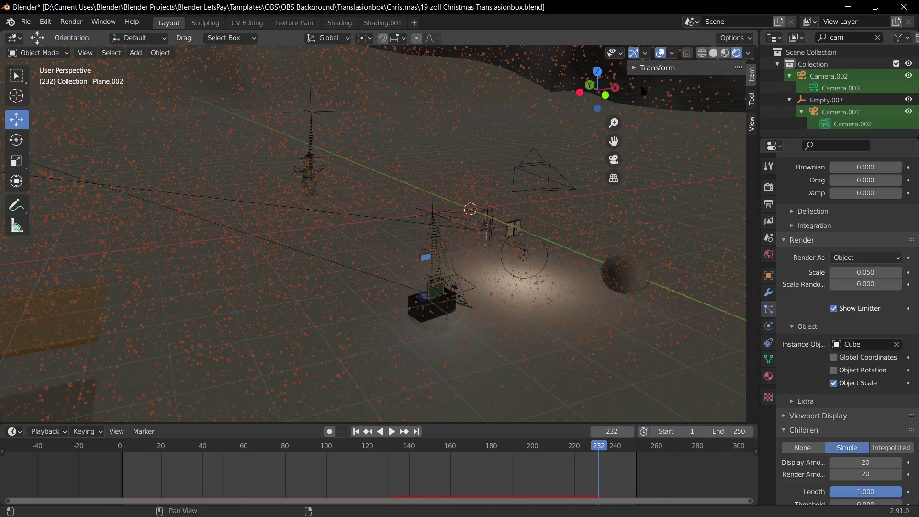
scroll(538, 128, down, 3)
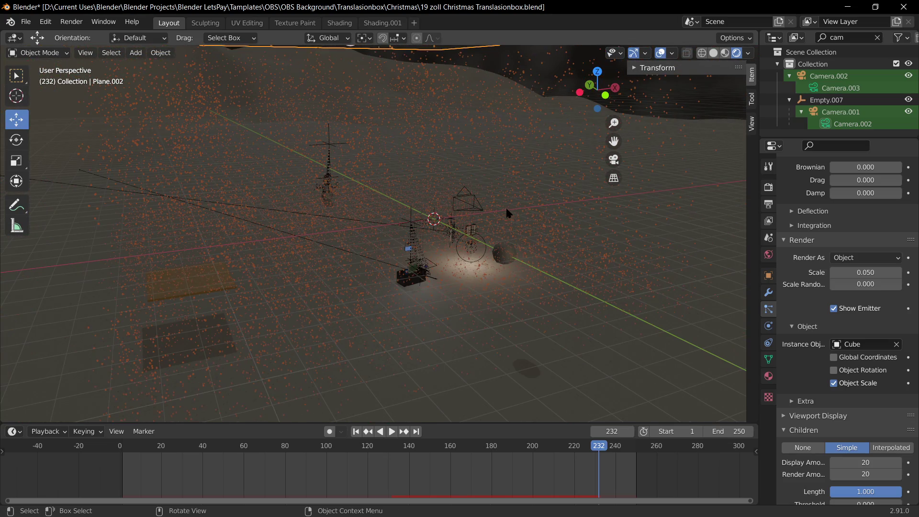
middle_drag(505, 206, 451, 147)
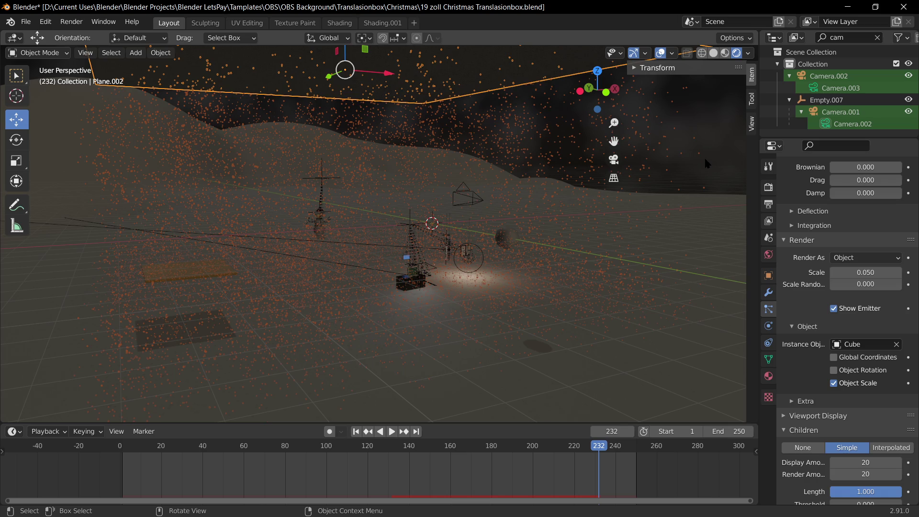
middle_drag(615, 159, 464, 188)
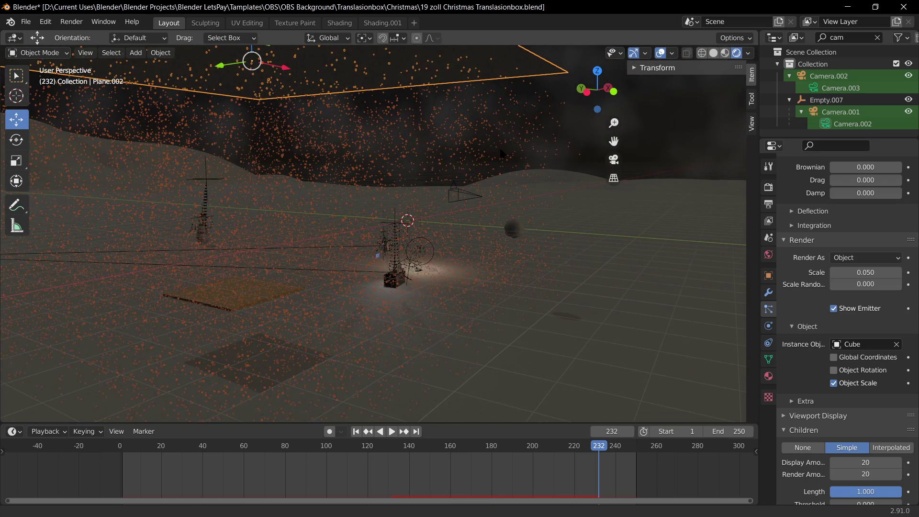
shift+middle_drag(520, 151, 383, 170)
click(541, 153)
middle_drag(541, 152, 454, 155)
key(KP_0)
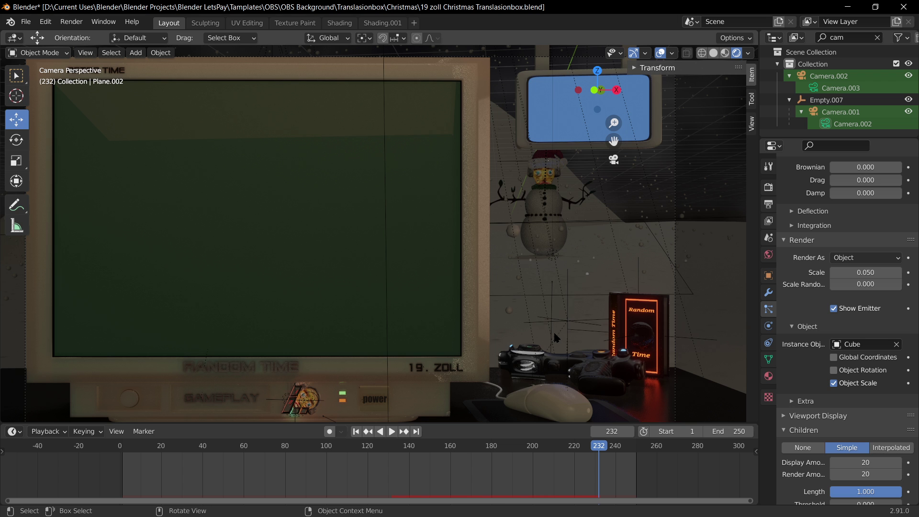
Save the file and check the whole scene from outside and in a wider camera view.
scroll(564, 263, down, 3)
middle_drag(537, 255, 216, 335)
middle_drag(268, 287, 506, 251)
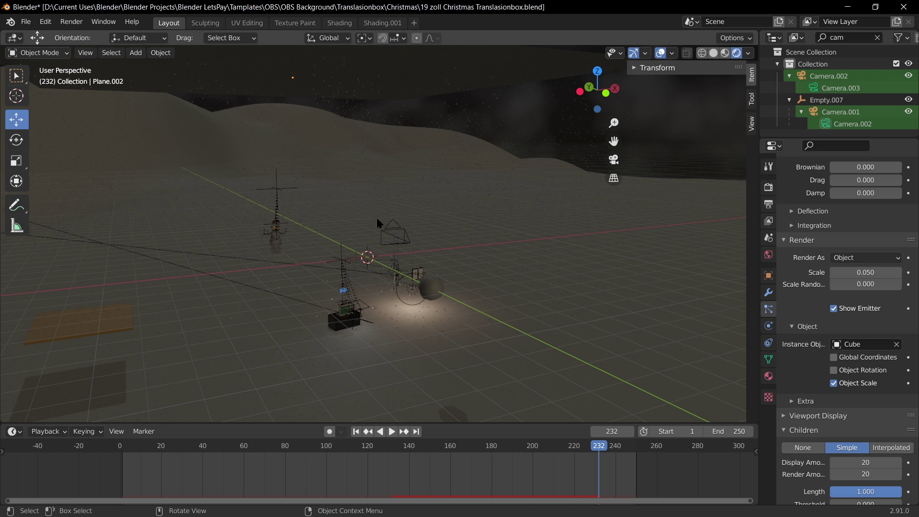
middle_drag(377, 217, 468, 216)
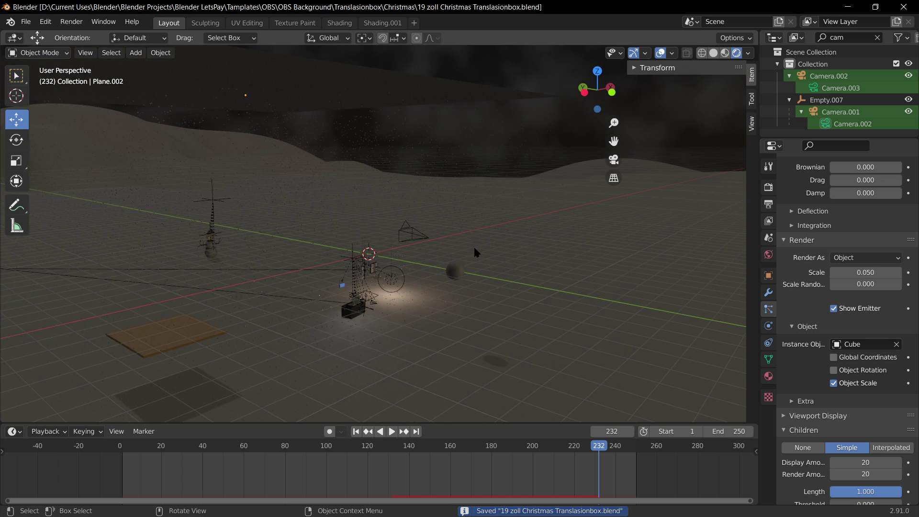
middle_drag(346, 262, 357, 249)
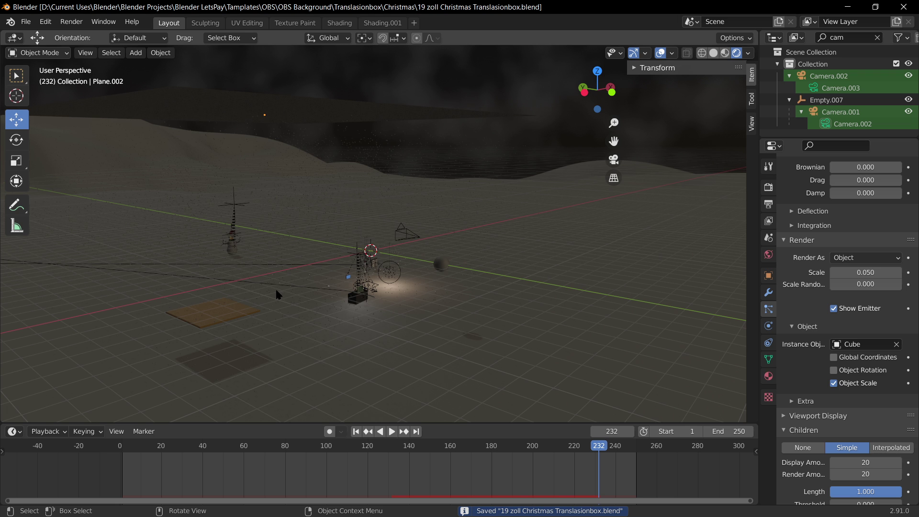
middle_drag(272, 284, 354, 284)
key(KP_0)
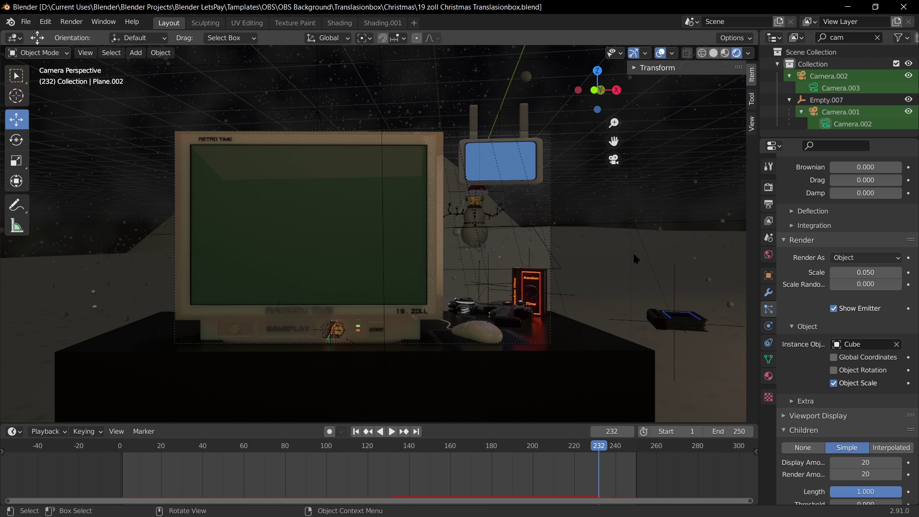
Shrink the snow emitter plane in two passes, using a factor of about 0.683 in the second.
click(399, 54)
key(s)
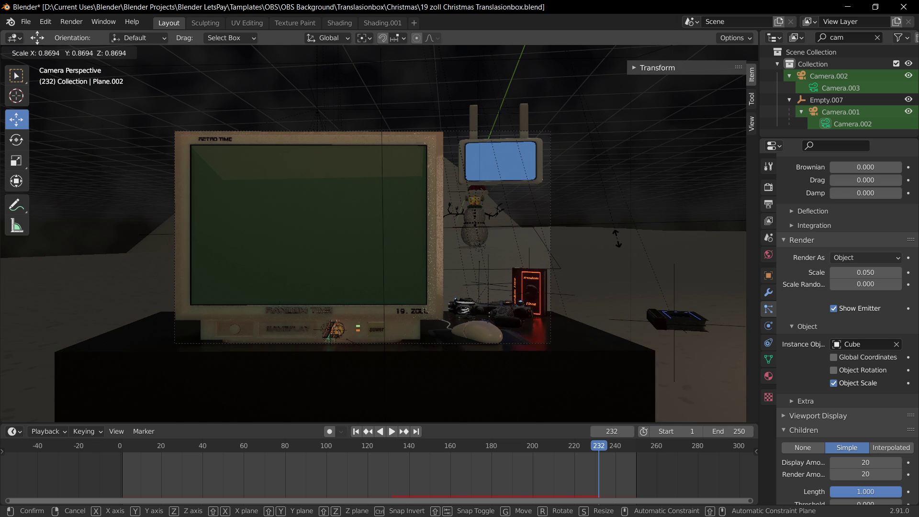
click(469, 205)
middle_drag(473, 209, 517, 249)
scroll(523, 229, down, 12)
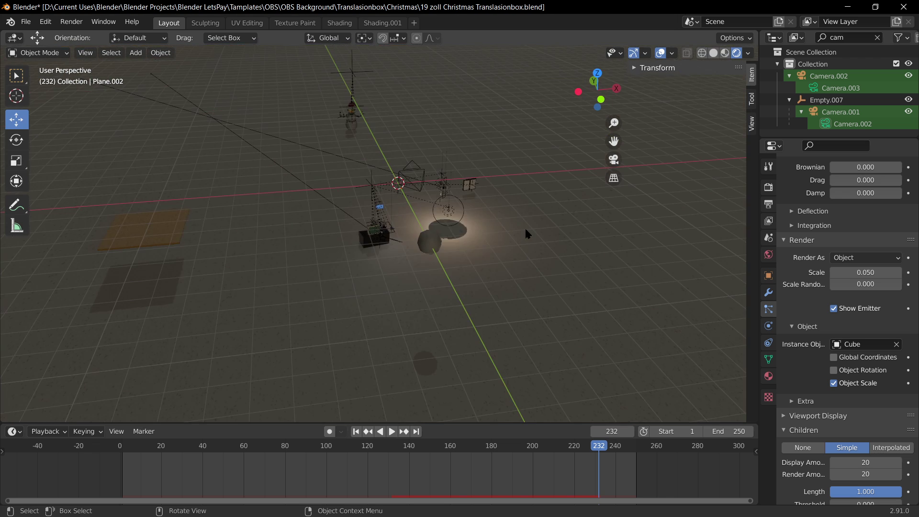
middle_drag(467, 213, 521, 180)
key(s)
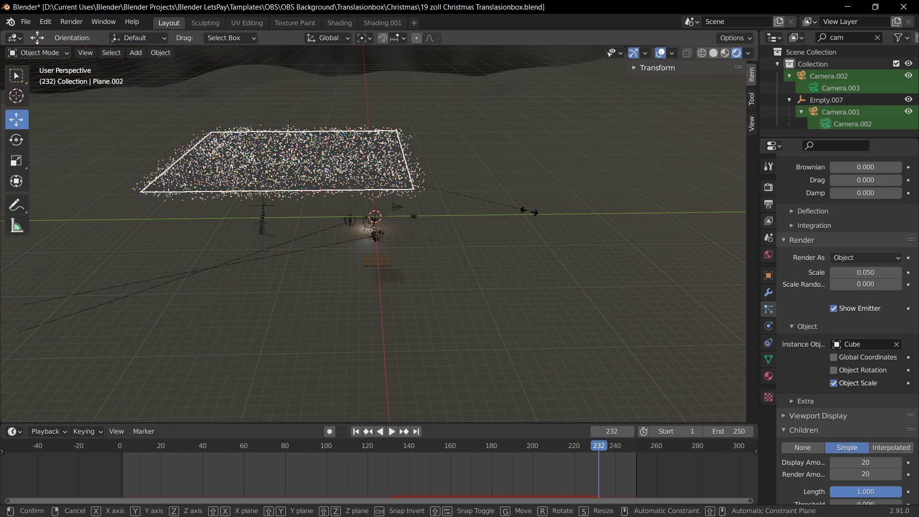
click(458, 184)
key(KP_0)
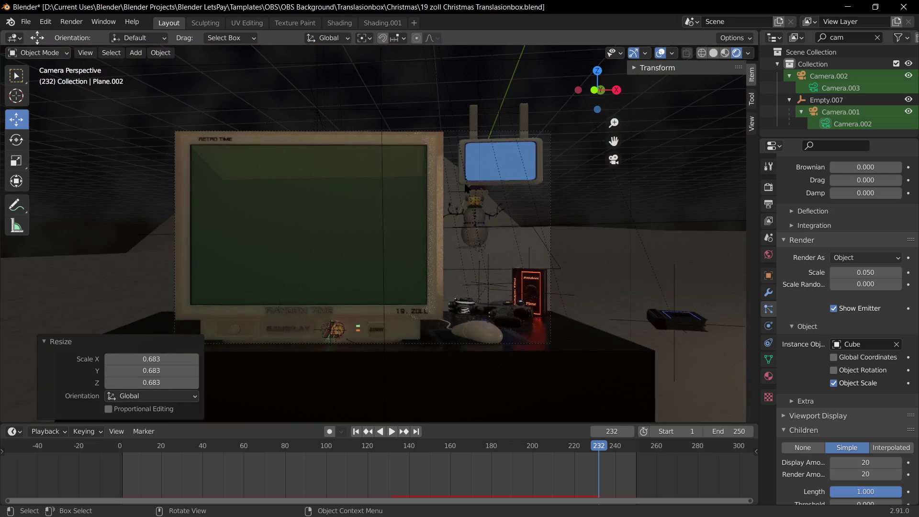
Lower the emitter plane about 2.98 m and scale it by a factor of about 0.876.
key(g)
key(z)
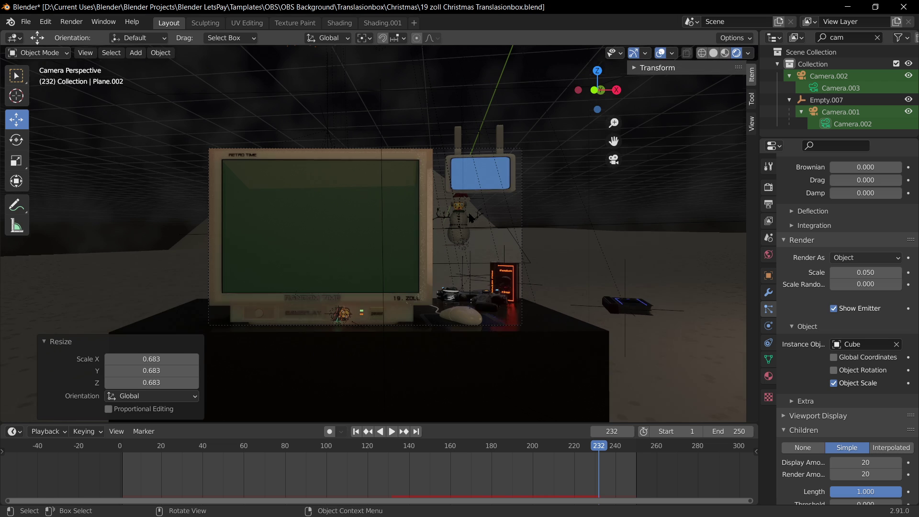
key(Escape)
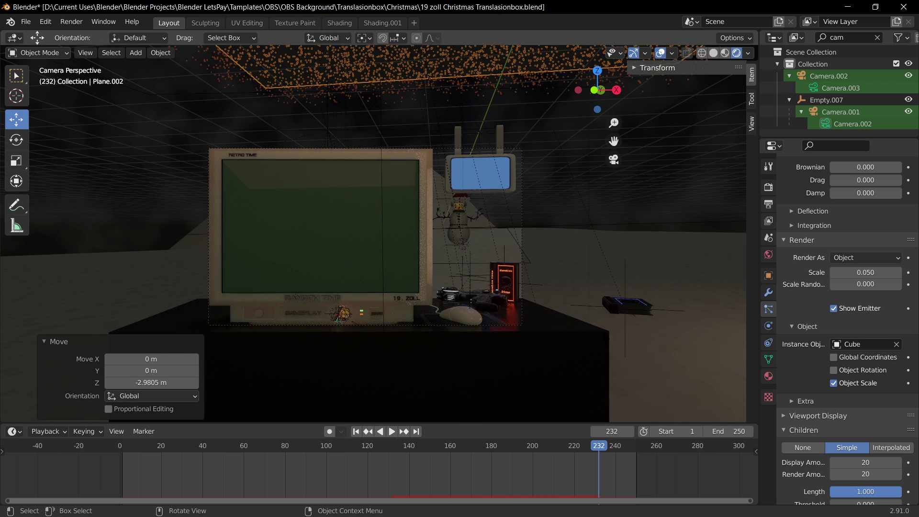
key(s)
click(573, 290)
Lower the emitter plane about another 0.95 m and shift it about -1.65 m along X.
key(g)
key(z)
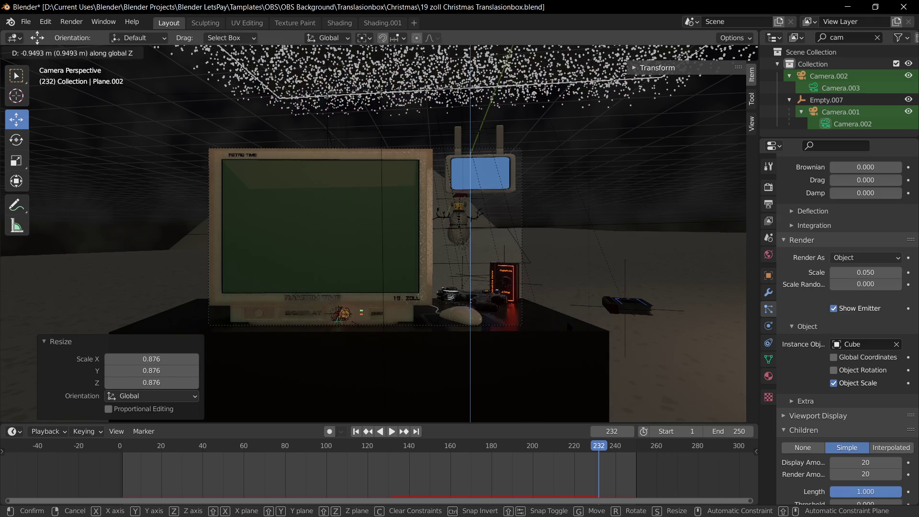
click(568, 322)
key(g)
key(x)
click(496, 313)
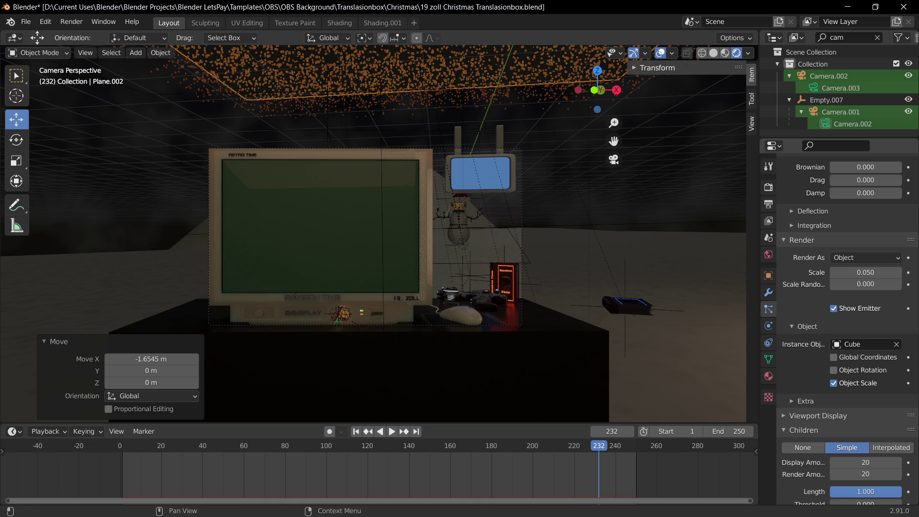
key(g)
key(z)
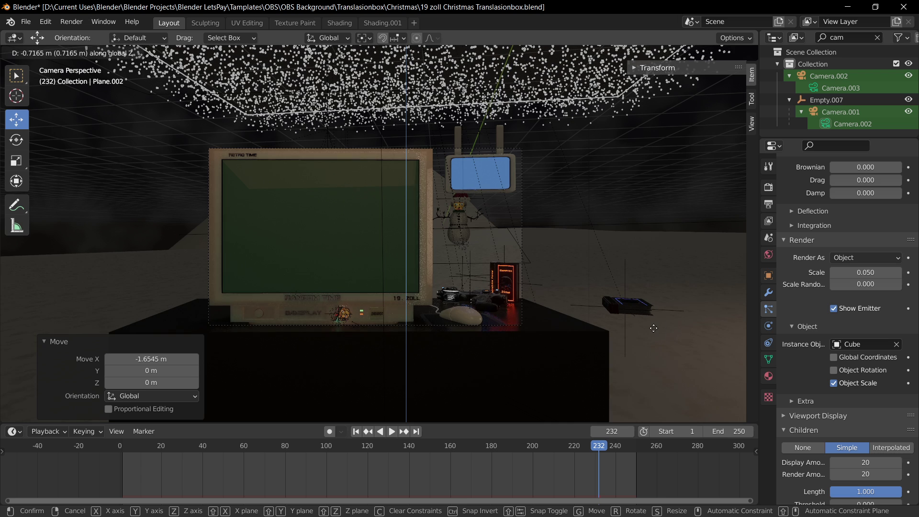
right_click(652, 324)
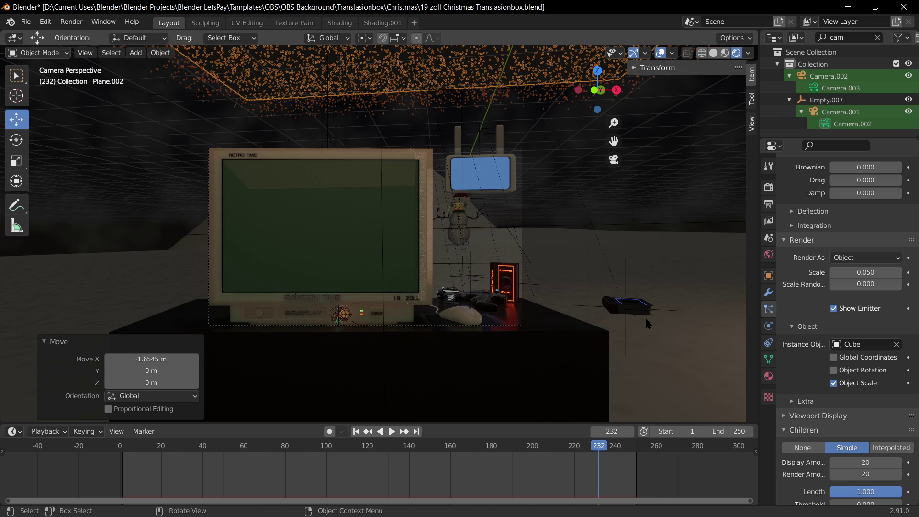
Lower the emitter plane a little further toward the desk and play the snowfall up to frame 85.
key(g)
key(z)
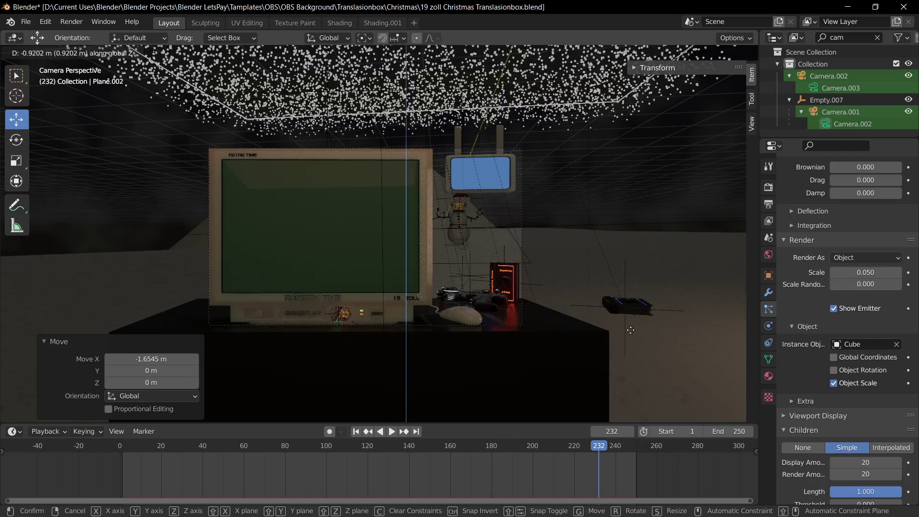
click(621, 313)
key(space)
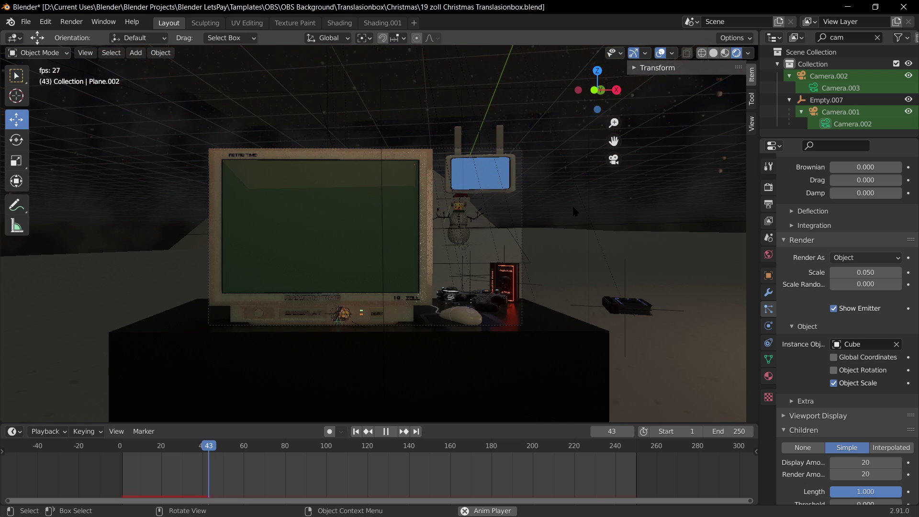
scroll(545, 250, up, 3)
key(space)
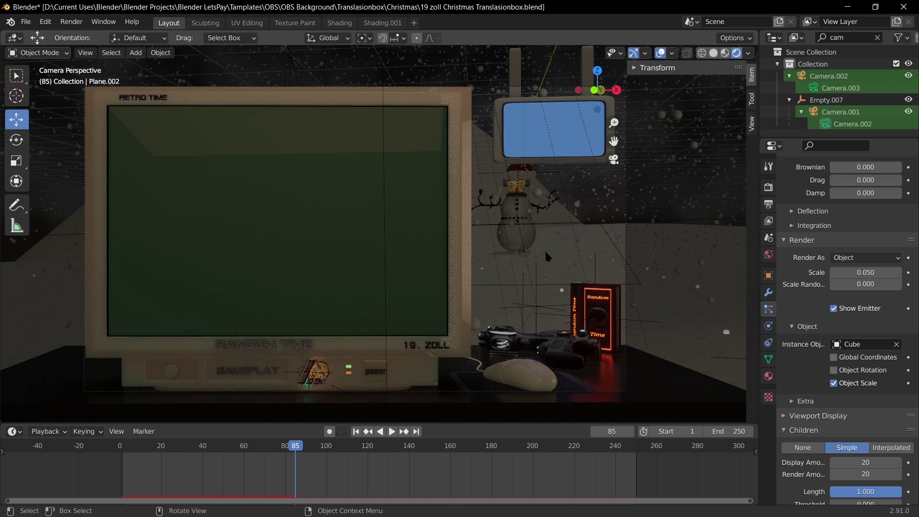
Save the file, render a test image of frame 85 and inspect the snowflakes around the snowman.
key(ctrl+s)
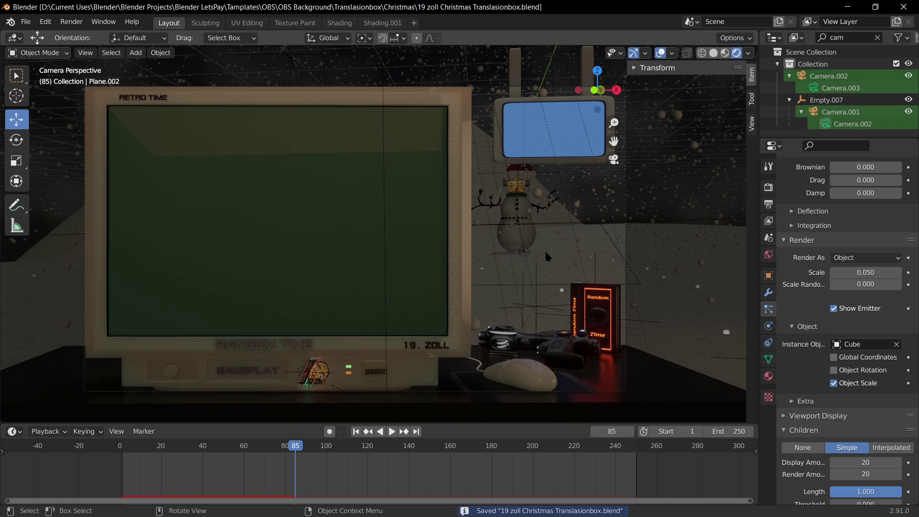
key(F12)
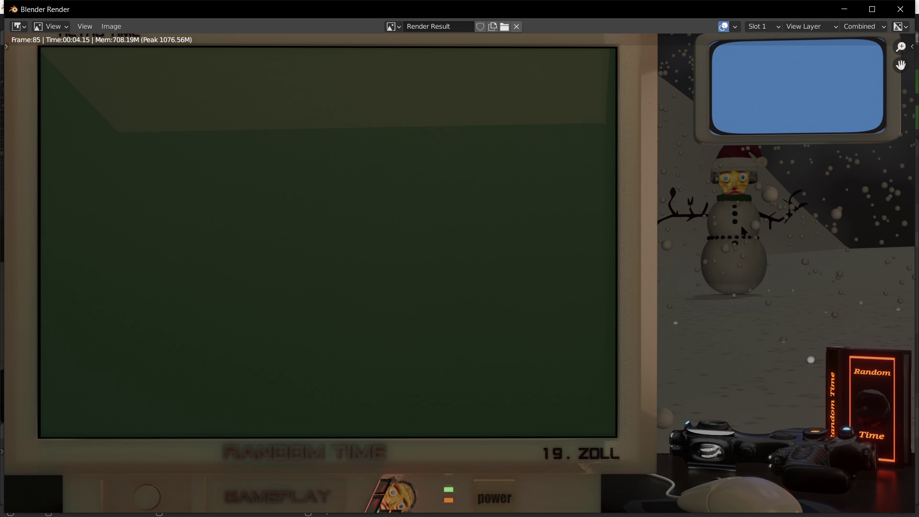
scroll(694, 275, down, 3)
scroll(737, 300, up, 1)
key(Escape)
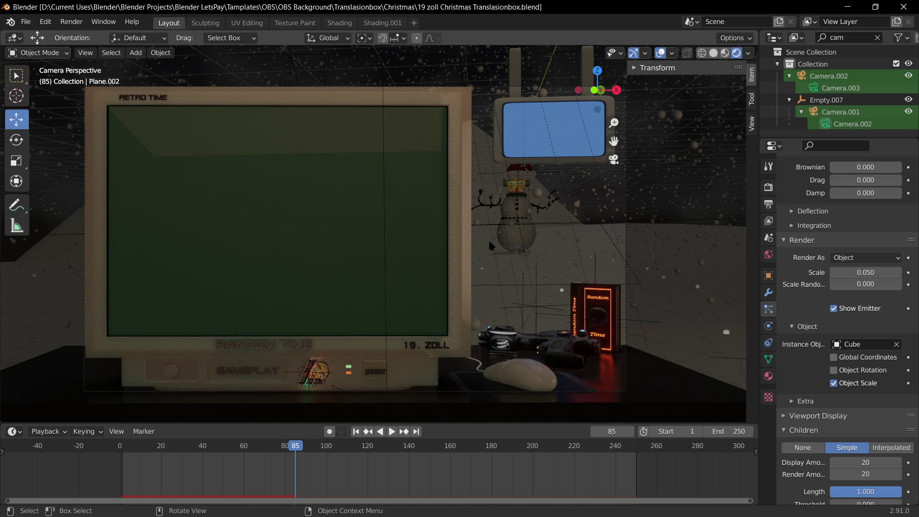
Examine how the snowflakes spread around the desk and snowman from outside in material preview, wireframe and solid shading.
middle_drag(515, 273, 532, 291)
scroll(401, 207, down, 12)
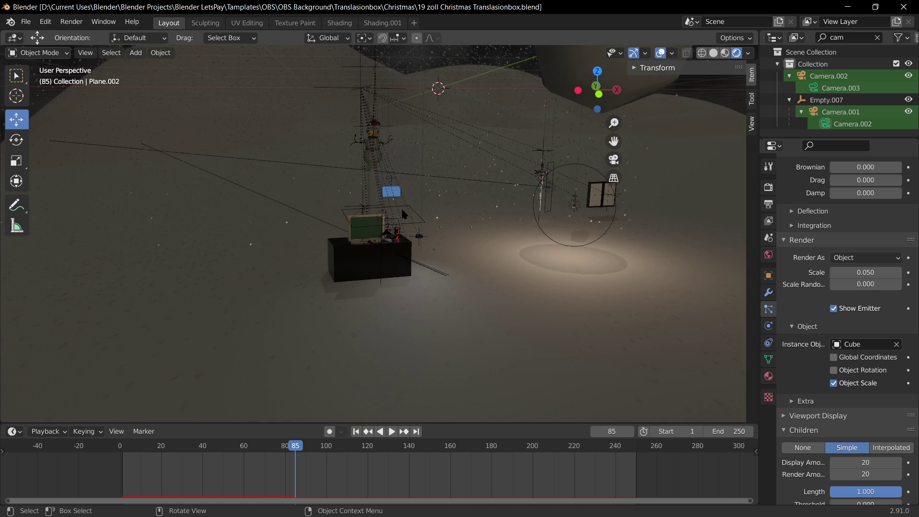
click(375, 112)
scroll(459, 243, up, 5)
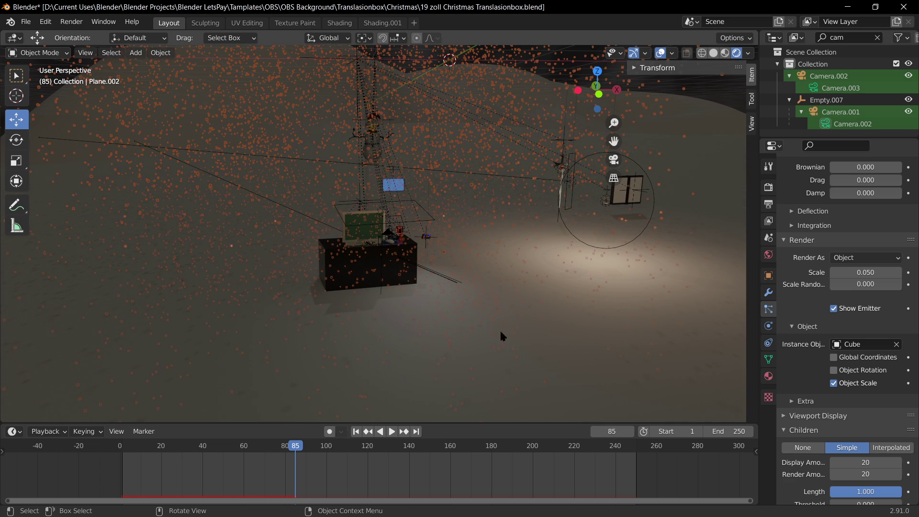
middle_drag(383, 119, 493, 223)
click(724, 53)
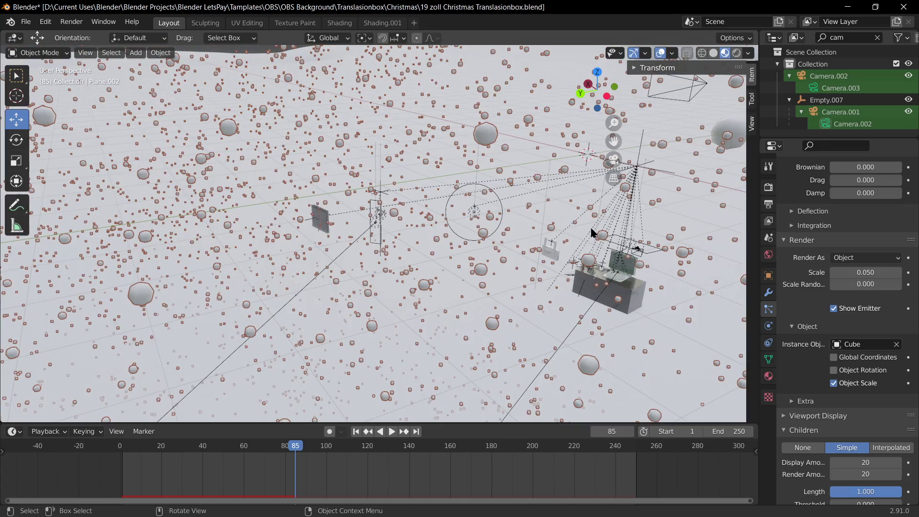
click(701, 53)
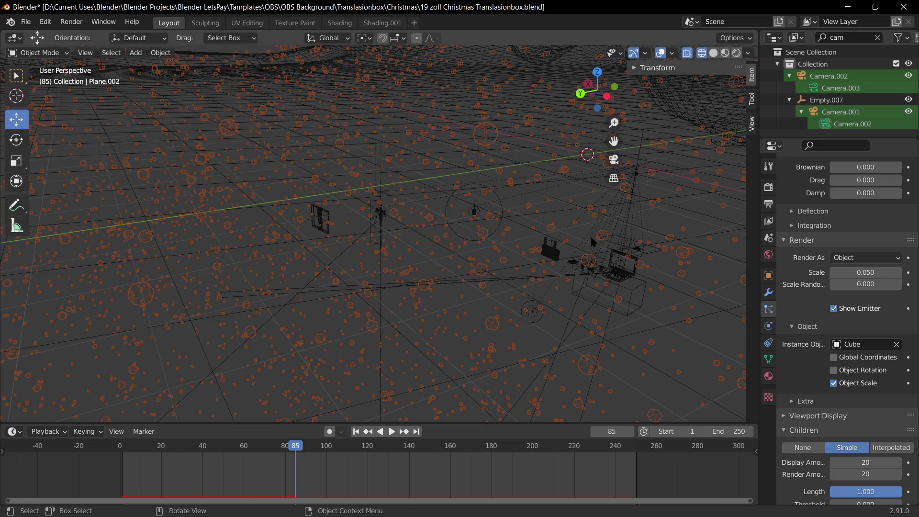
click(713, 52)
mouse_move(632, 182)
middle_down()
mouse_move(616, 194)
mouse_move(385, 209)
mouse_move(449, 178)
mouse_move(349, 191)
mouse_move(299, 110)
middle_up()
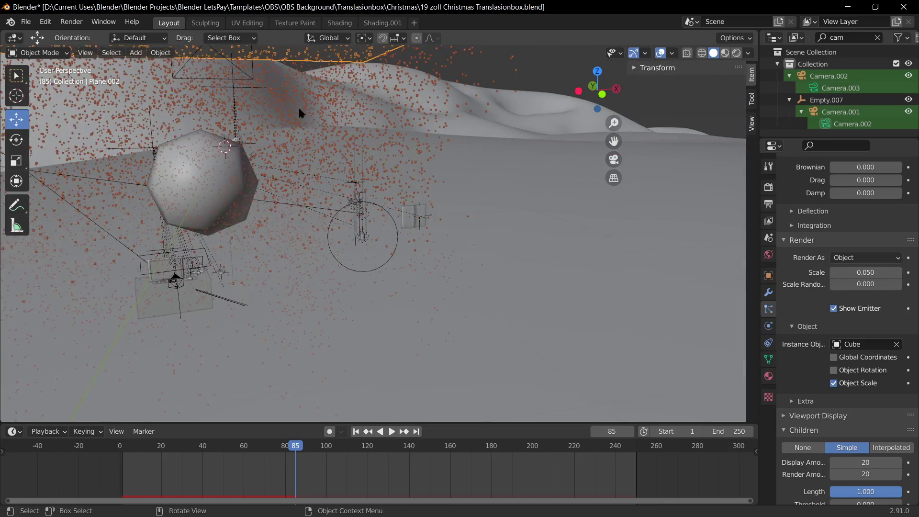
Select the snowman's controlling empty and move it about -2.17 m along Y in the rendered camera view.
click(235, 91)
key(KP_0)
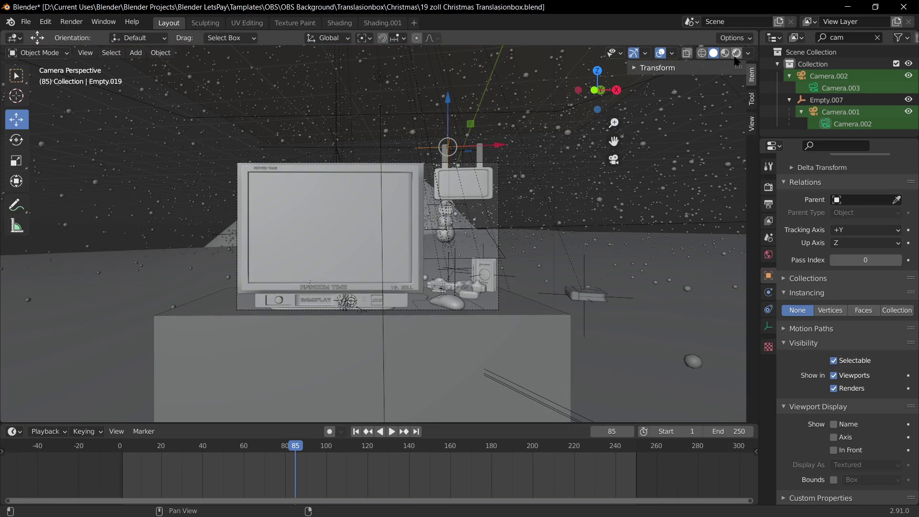
click(736, 55)
scroll(431, 261, up, 3)
key(g)
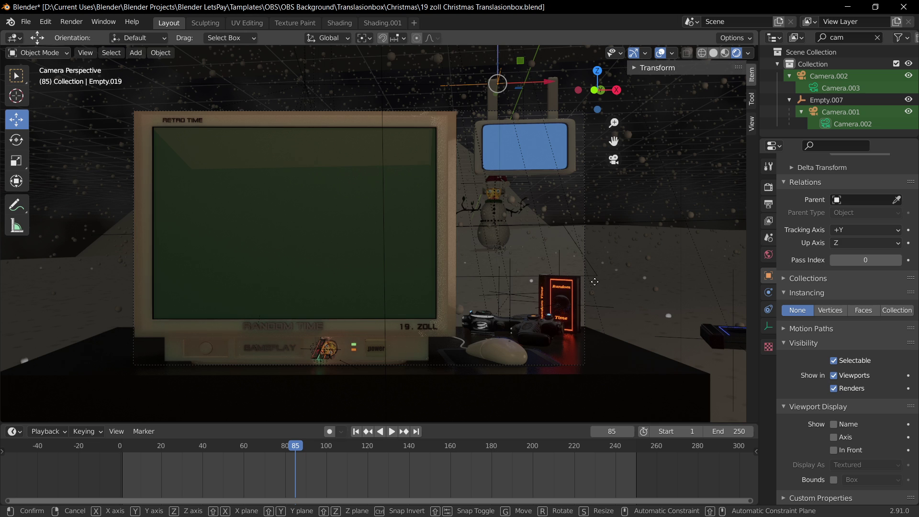
key(y)
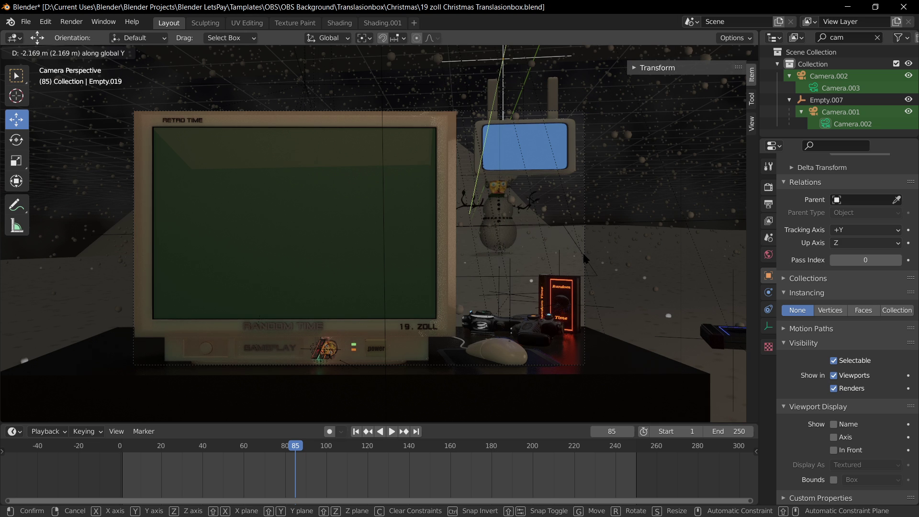
click(585, 258)
Scale the snowman's empty by about 0.89 and again by 0.94, lowering it about 0.54 m and 0.23 m respectively.
key(s)
key(z)
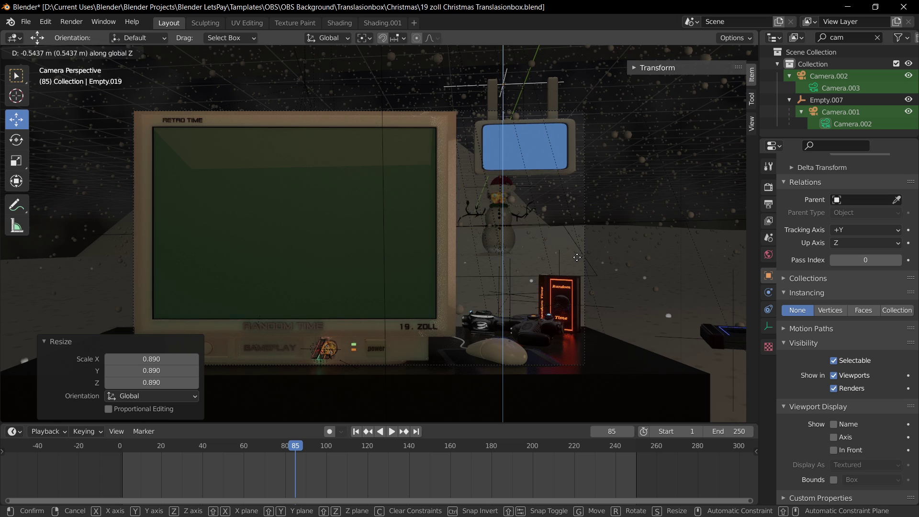
click(576, 258)
key(s)
click(572, 247)
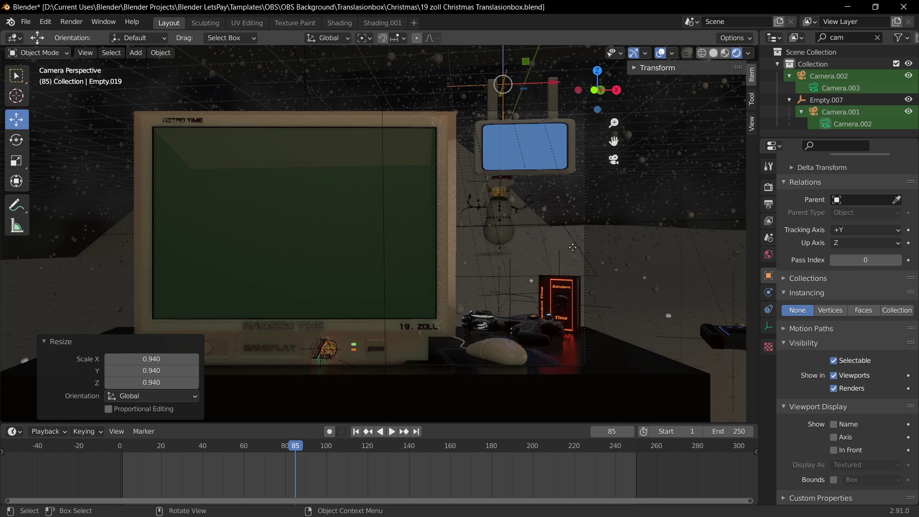
key(g)
key(z)
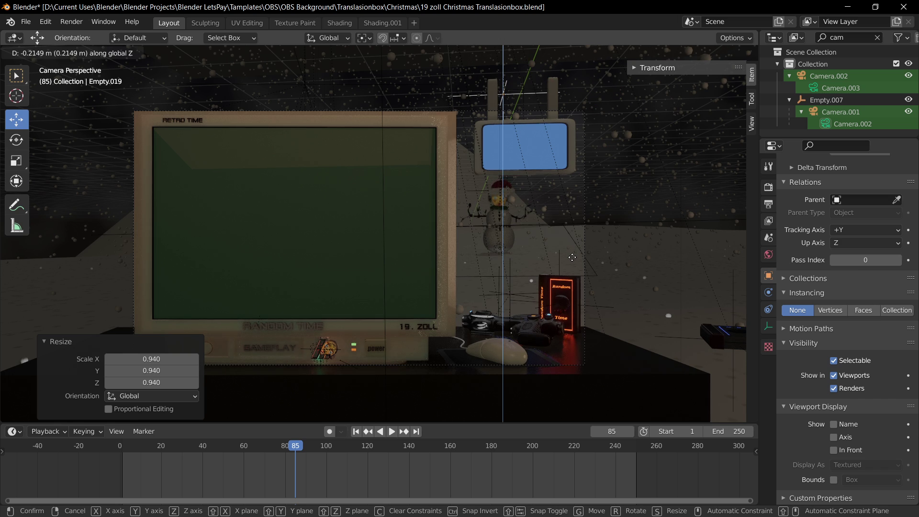
click(572, 256)
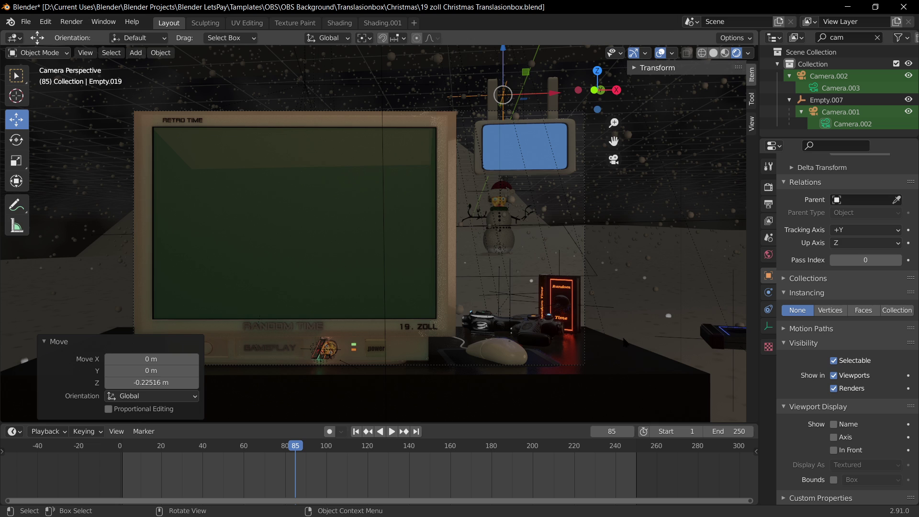
Try a pale bluish-white base color on the desk's material, with hue 0.649, saturation 0.099 and value 1.000.
click(628, 378)
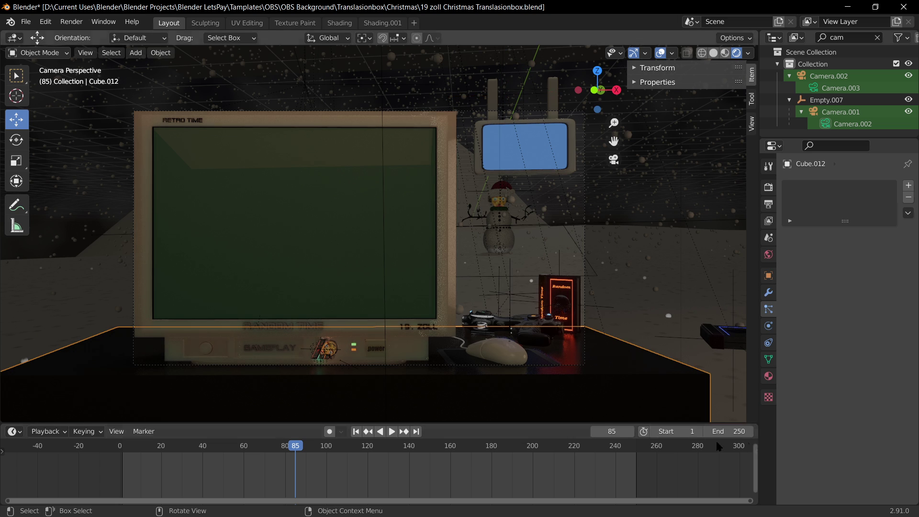
click(768, 377)
click(877, 393)
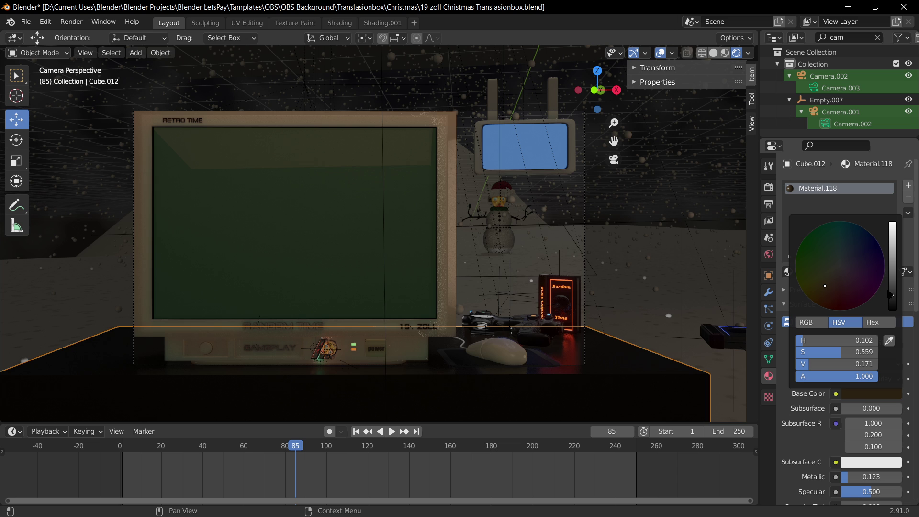
drag(890, 294, 892, 234)
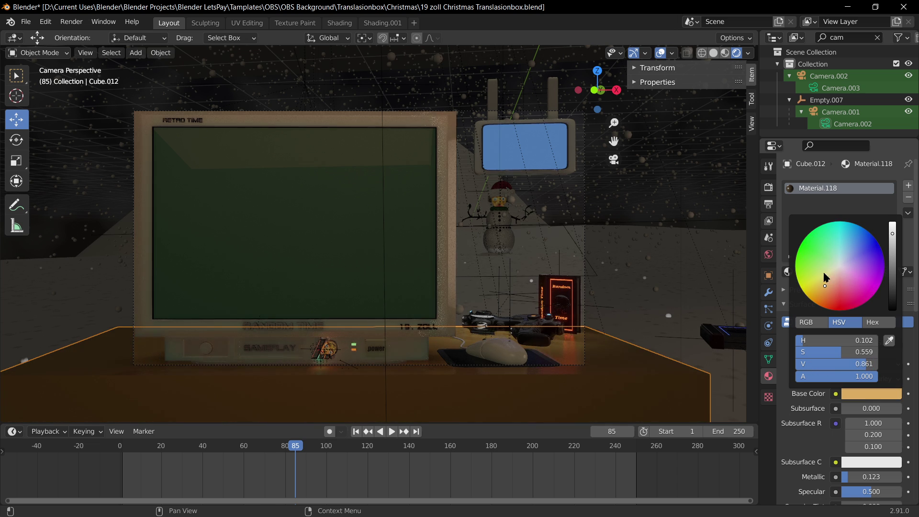
mouse_move(823, 273)
mouse_down()
mouse_move(843, 275)
mouse_move(831, 259)
mouse_move(843, 263)
mouse_up()
mouse_move(892, 228)
mouse_down()
mouse_move(892, 259)
mouse_move(892, 223)
mouse_up()
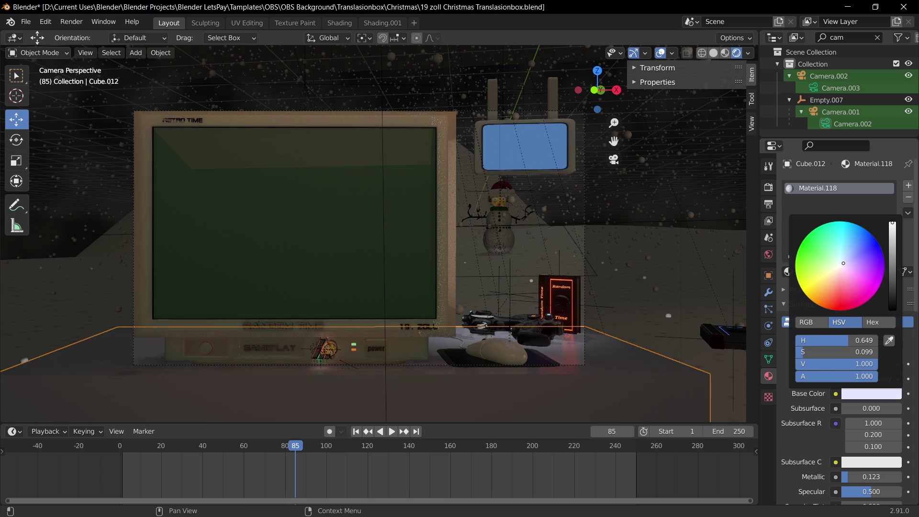
key(ctrl+z)
key(ctrl+z)
Select the separate wooden slab beside the scene and frame it closely to show its material.
middle_drag(653, 283, 645, 304)
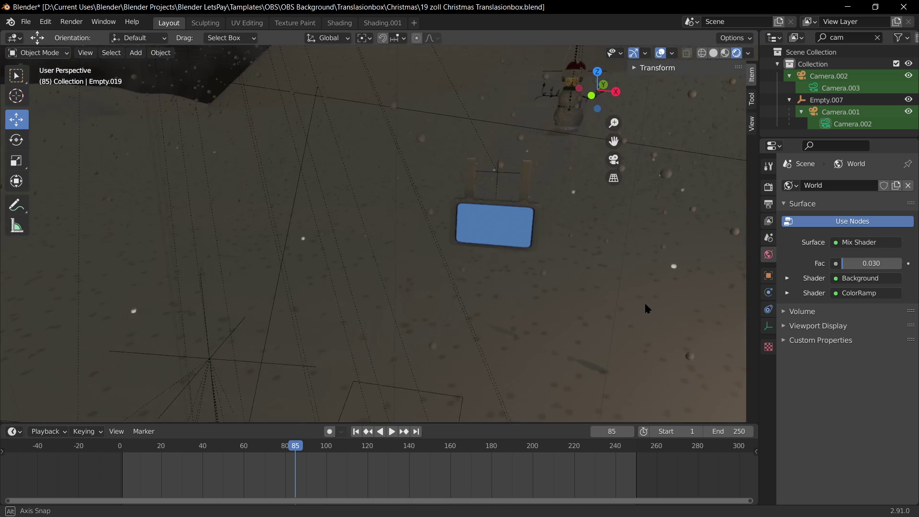
scroll(641, 305, down, 8)
scroll(431, 282, up, 4)
shift+middle_drag(306, 251, 541, 274)
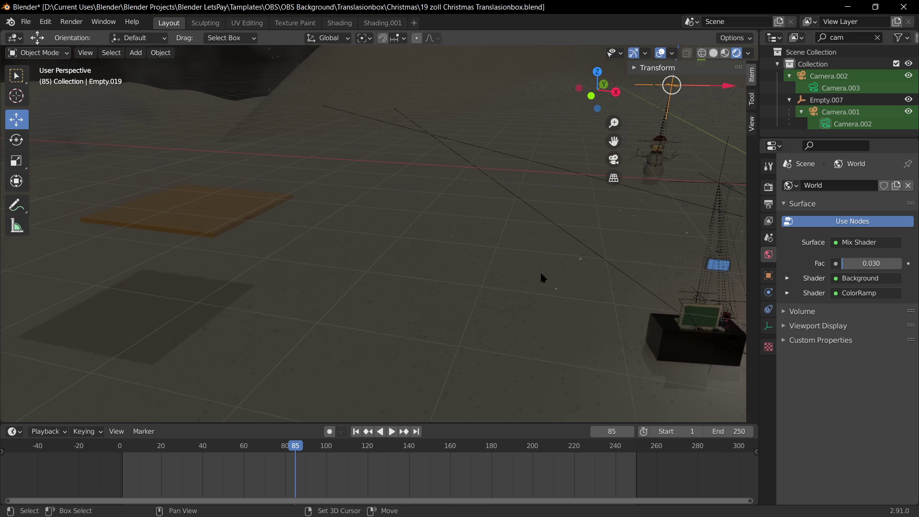
click(207, 207)
key(KP_Decimal)
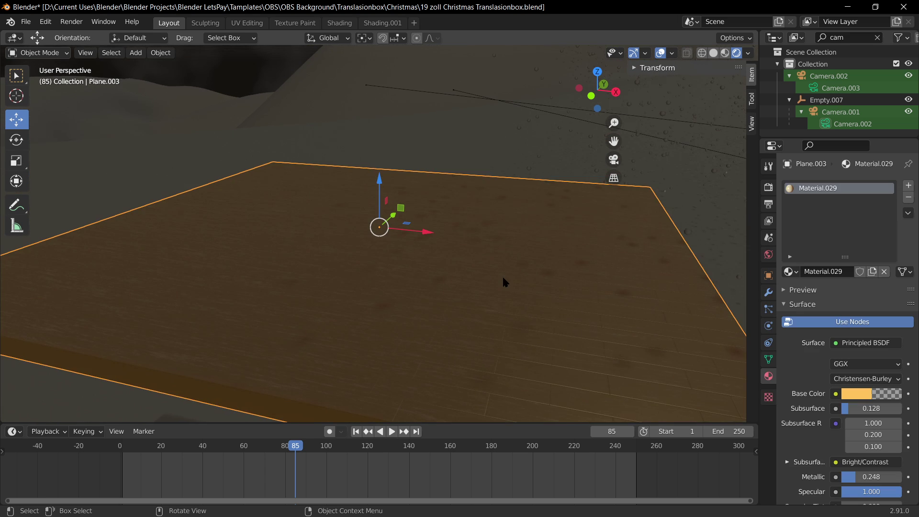
Assign the wooden slab's material, Material.029, to the desk and select the desk.
scroll(502, 281, up, 4)
scroll(574, 340, up, 2)
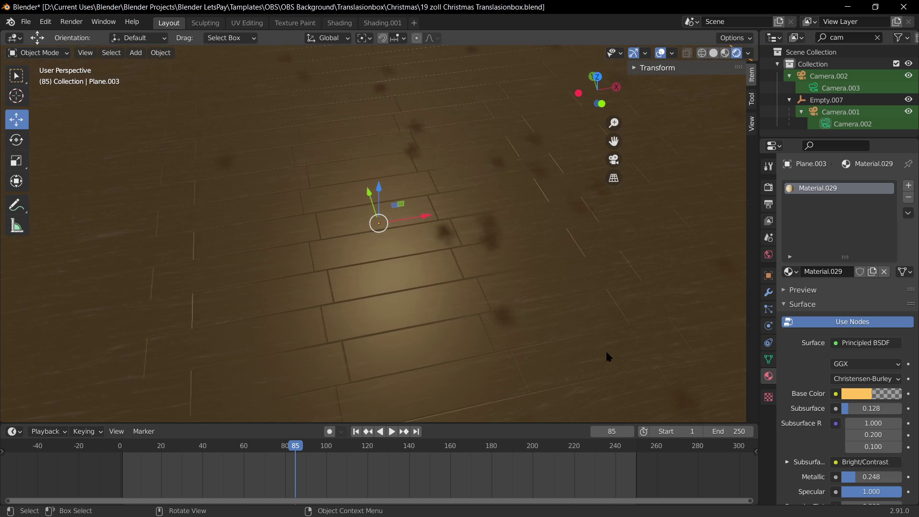
scroll(507, 274, down, 5)
shift+middle_drag(507, 273, 325, 200)
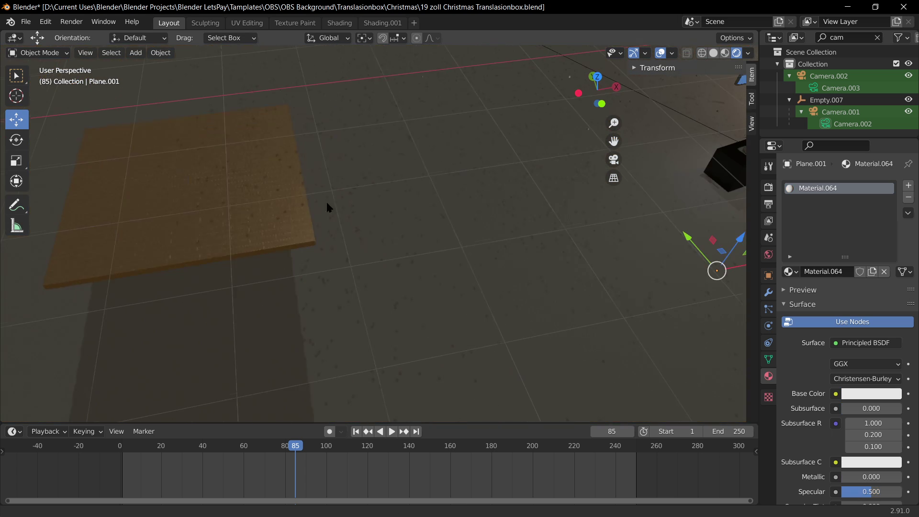
shift+middle_drag(662, 203, 434, 193)
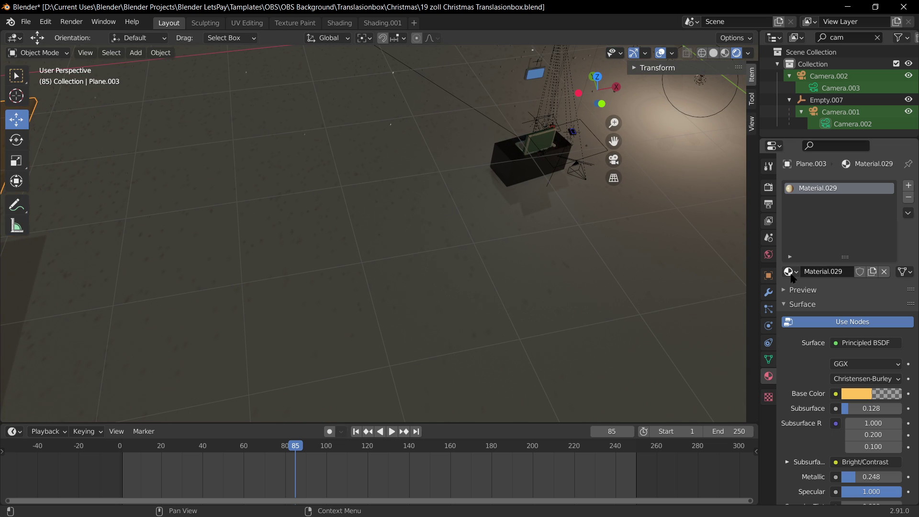
drag(788, 272, 520, 175)
click(521, 176)
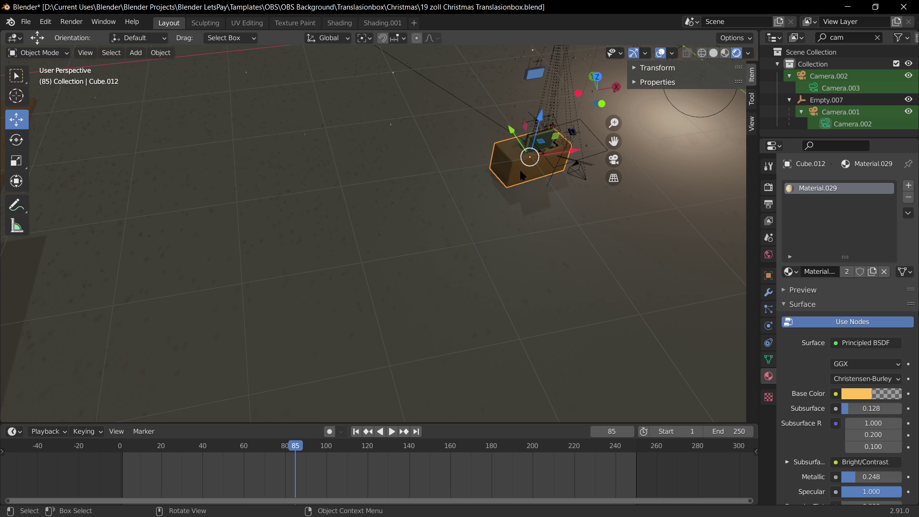
Switch to the Shading workspace and frame the selected desk closely.
key(KP_Decimal)
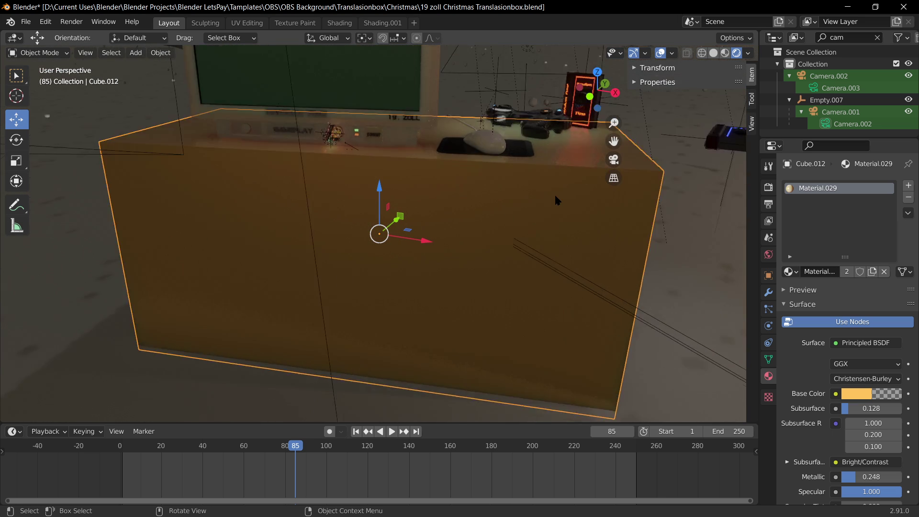
scroll(556, 195, up, 2)
shift+middle_drag(551, 190, 542, 268)
click(629, 280)
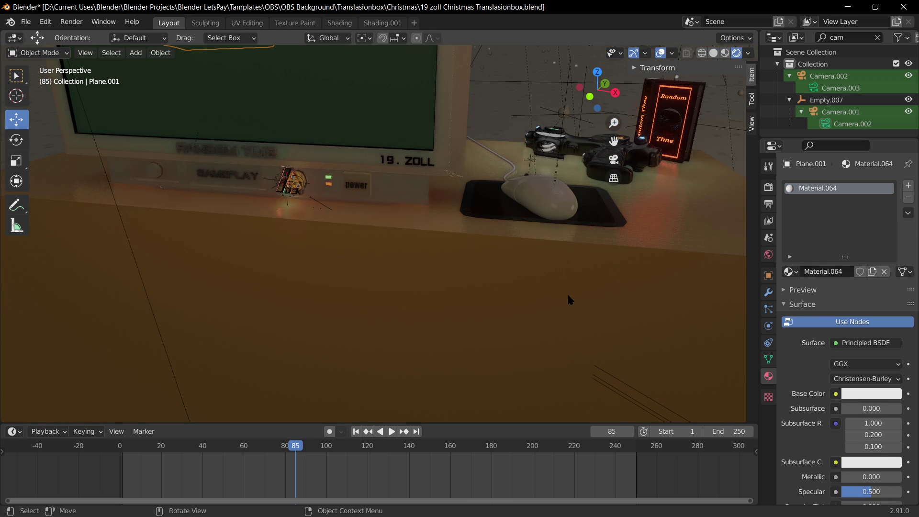
click(567, 293)
click(652, 223)
click(205, 23)
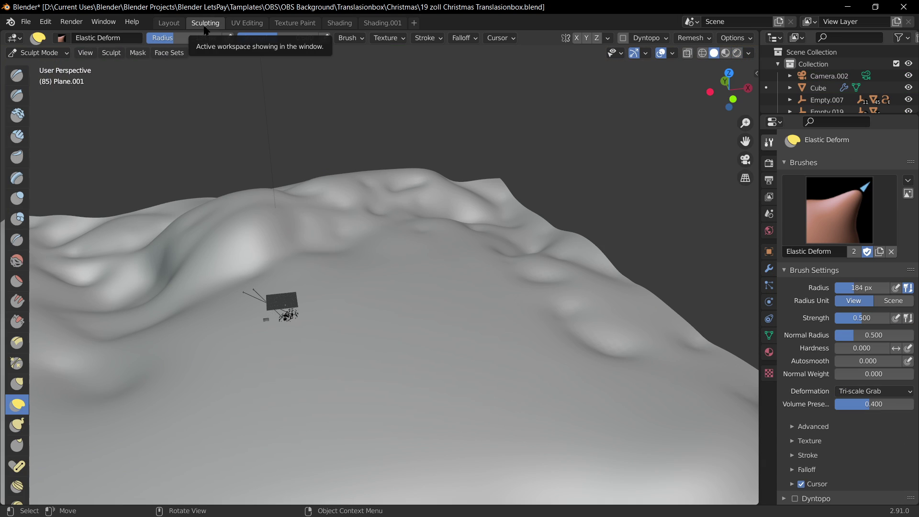
click(339, 23)
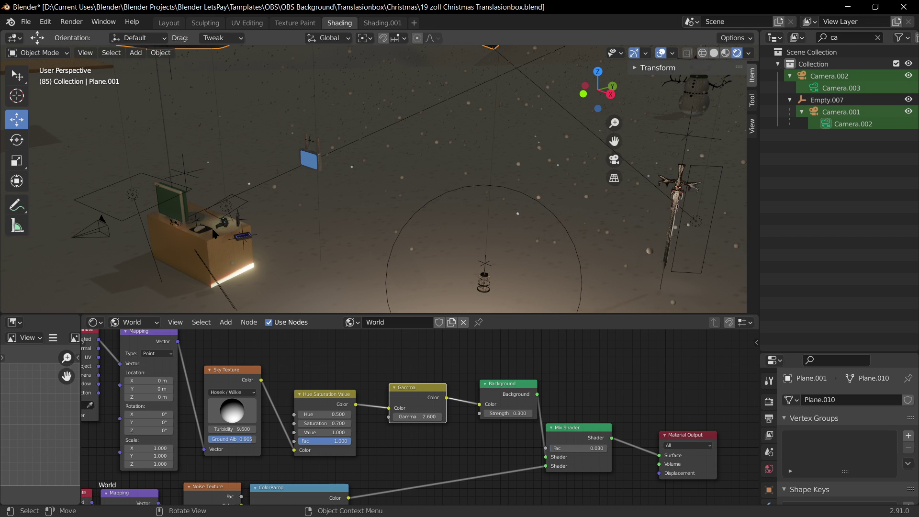
click(209, 242)
key(KP_Decimal)
scroll(487, 114, up, 4)
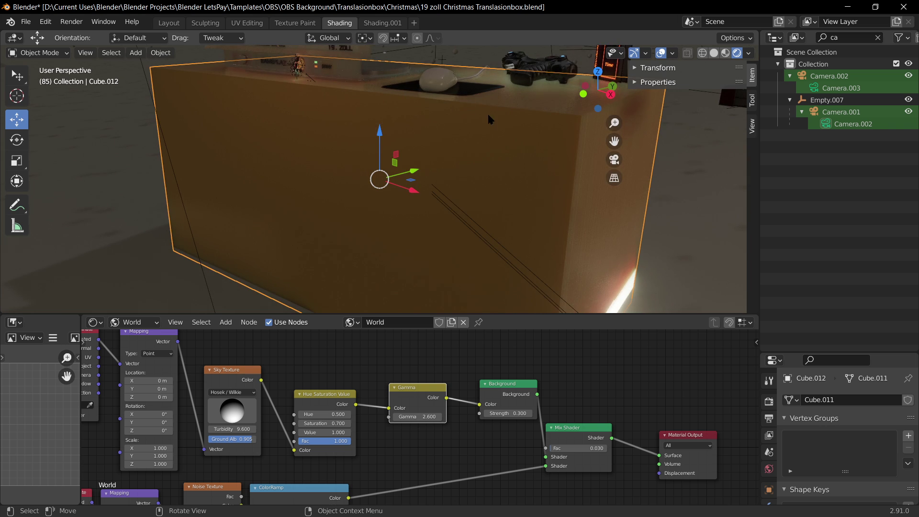
Examine the wood plank texture on the desktop around the mouse pad, from above and from the front edge.
middle_drag(541, 130, 499, 176)
scroll(417, 243, up, 4)
middle_drag(417, 243, 407, 117)
middle_drag(519, 199, 534, 231)
scroll(534, 231, down, 3)
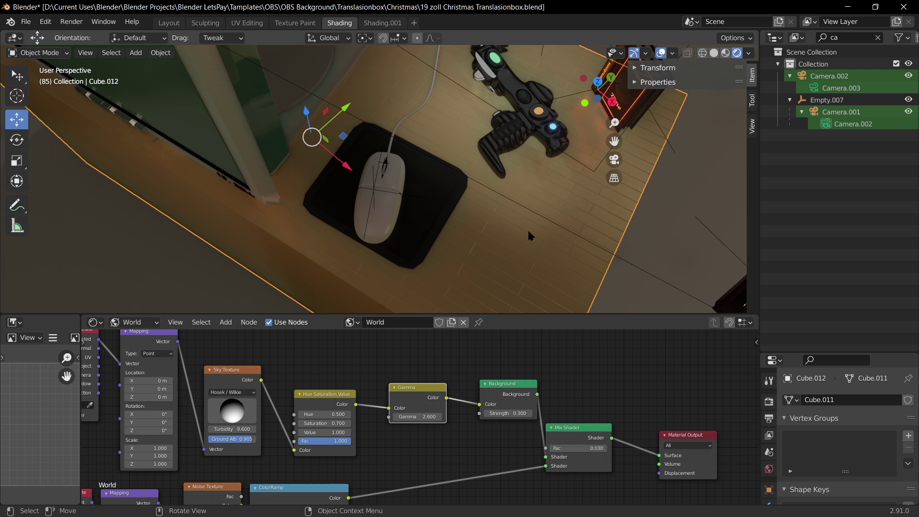
click(527, 228)
middle_drag(523, 283, 515, 245)
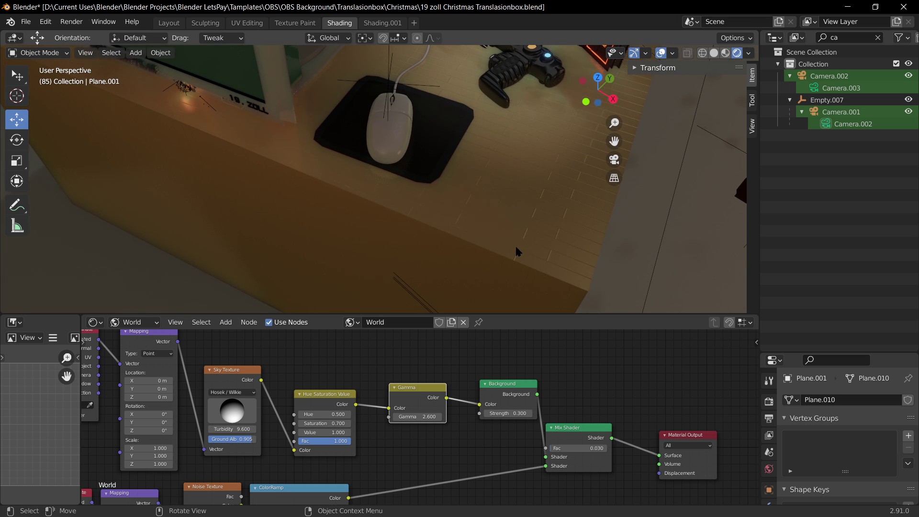
scroll(419, 415, up, 2)
scroll(769, 455, down, 5)
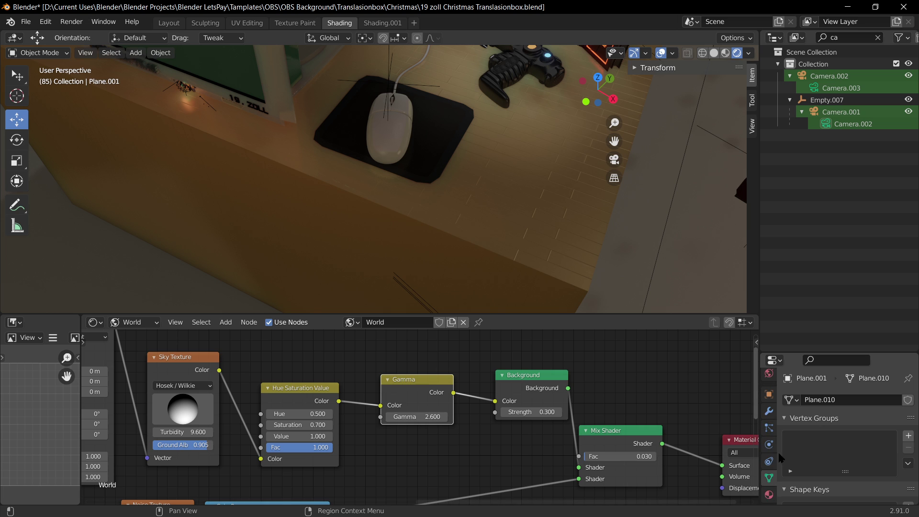
Show the ground plane's material settings and enlarge the Properties editor to review them.
scroll(779, 455, down, 2)
click(769, 494)
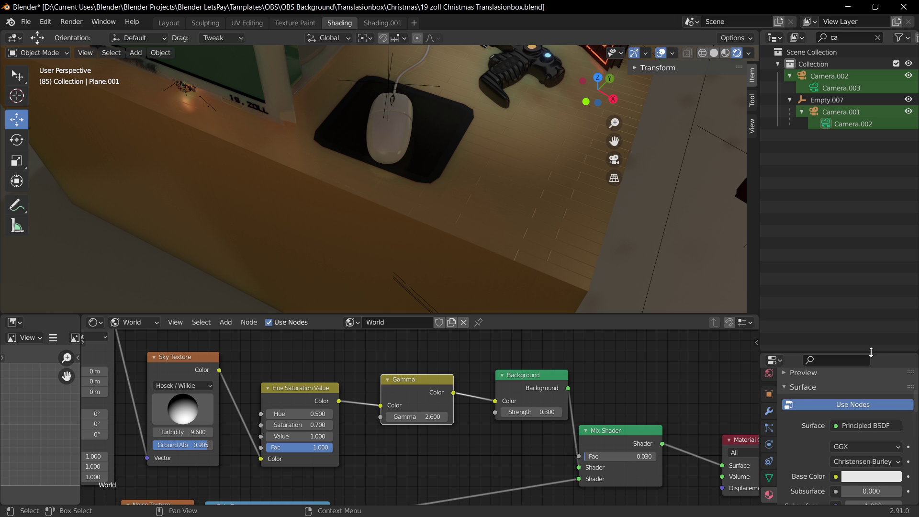
drag(871, 352, 869, 182)
scroll(830, 337, down, 10)
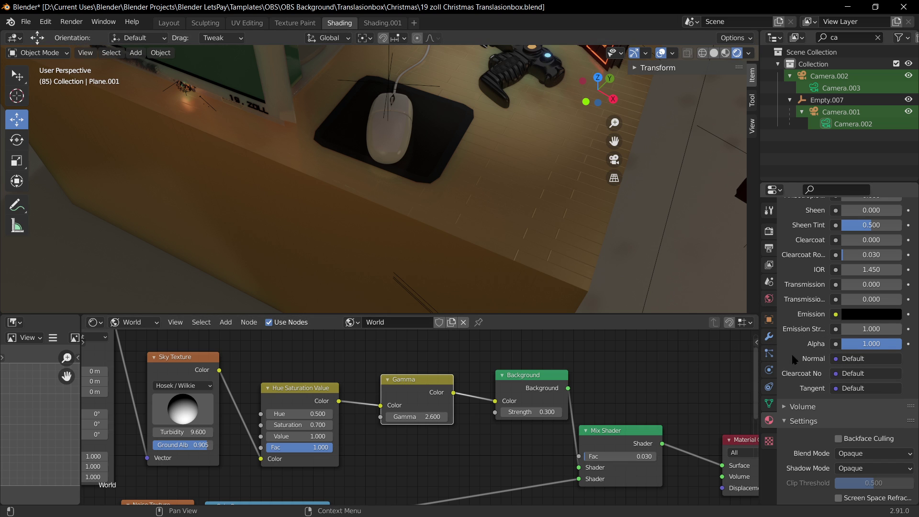
Select the desk, show its modifier settings and browse the available modifiers.
click(768, 337)
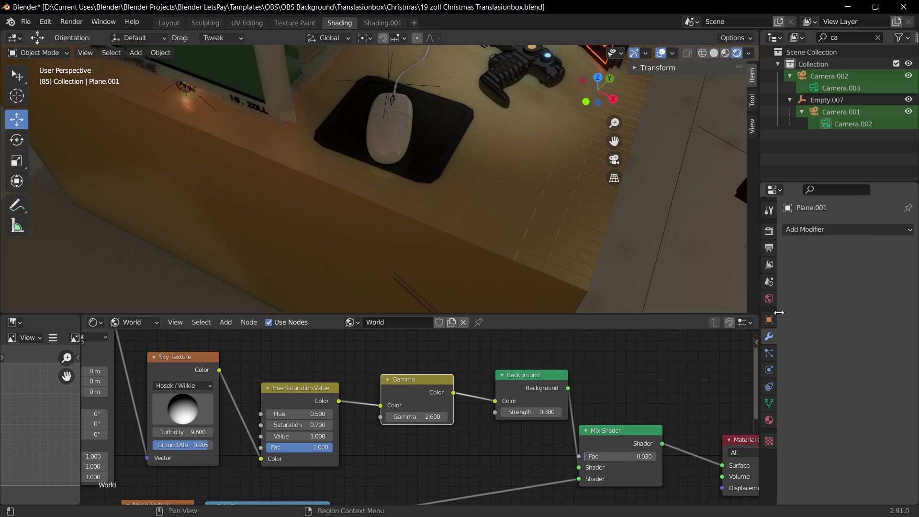
click(493, 229)
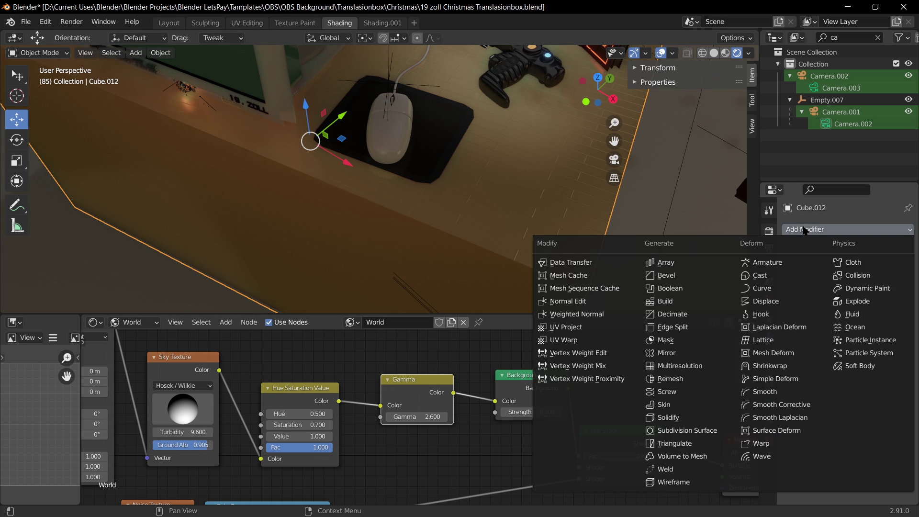
click(811, 230)
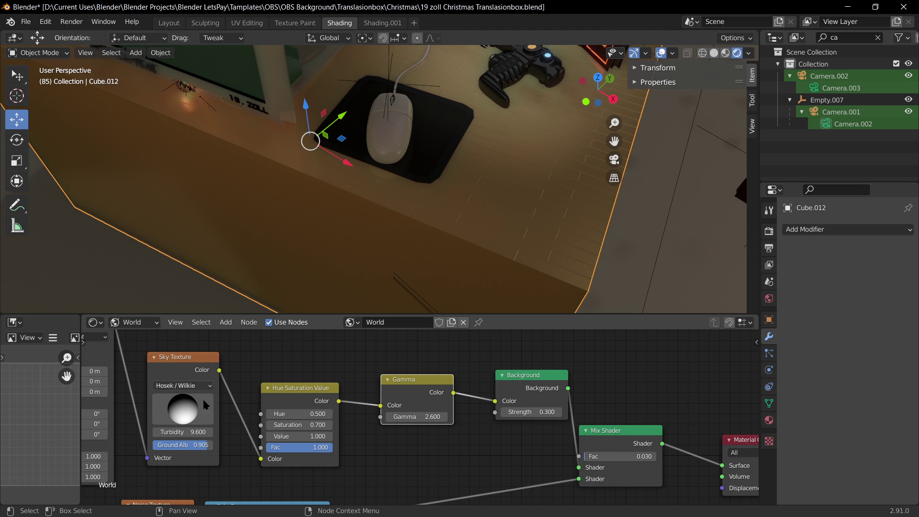
Check the desk's material and modifier settings and examine its wood surface from several distances and angles.
scroll(496, 448, down, 3)
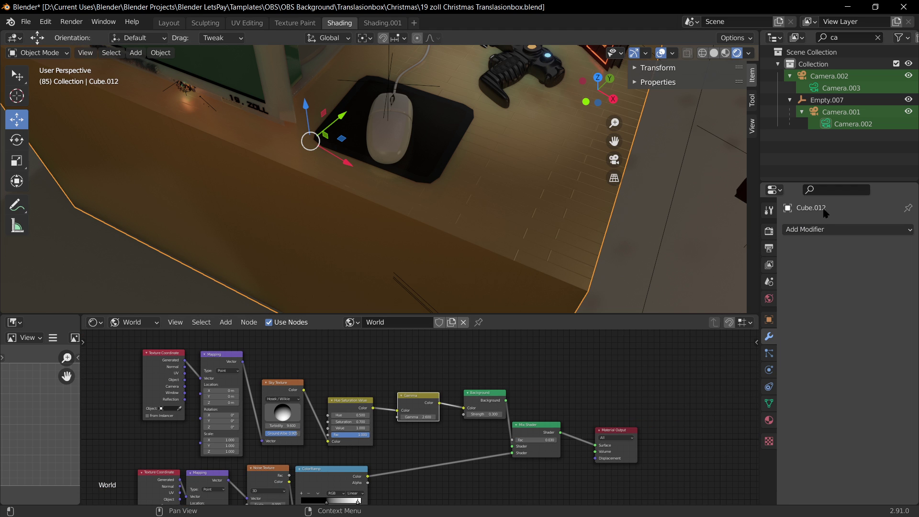
scroll(641, 349, up, 1)
middle_drag(479, 227, 577, 213)
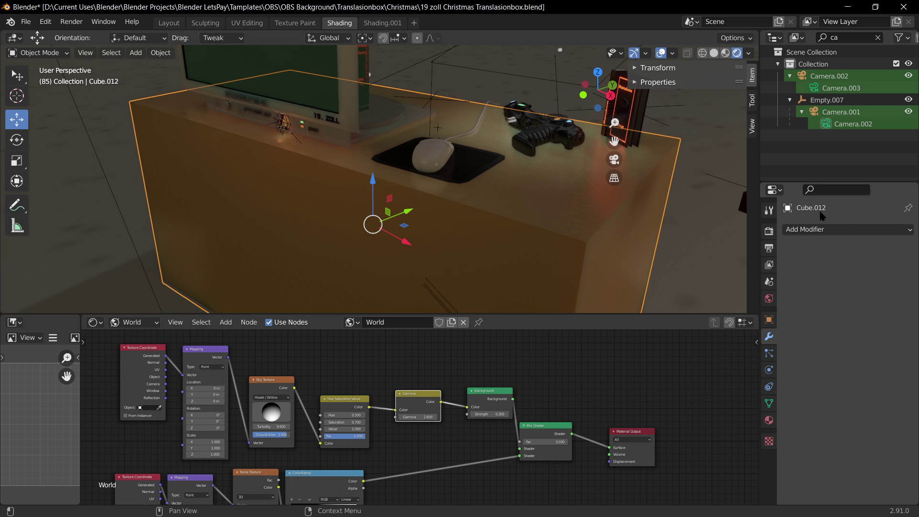
click(769, 420)
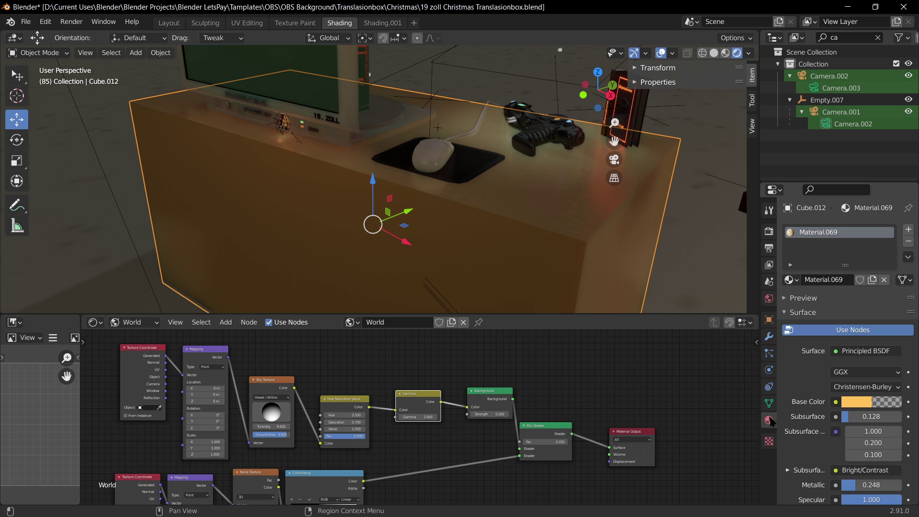
click(768, 337)
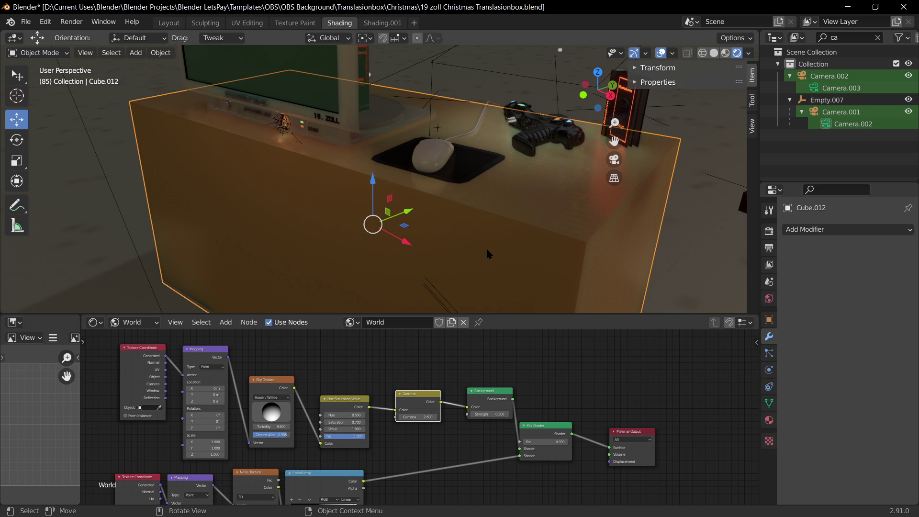
scroll(486, 250, down, 3)
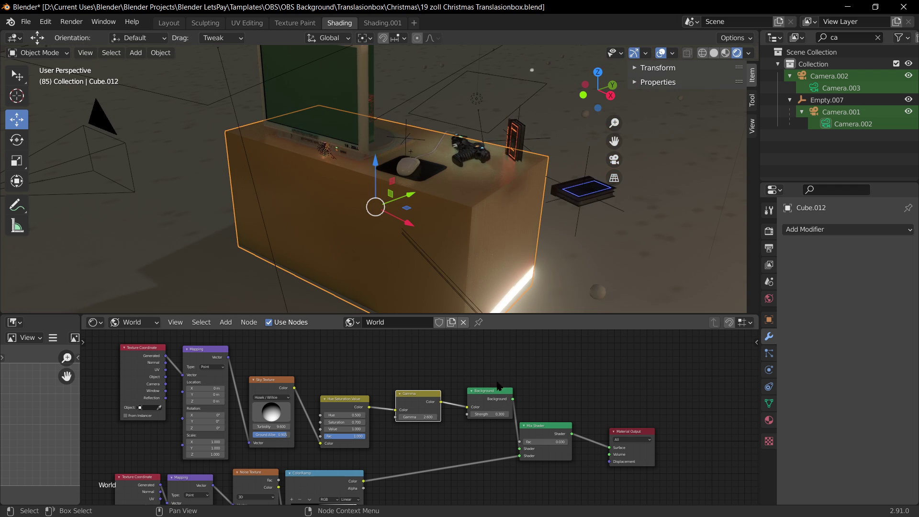
scroll(518, 226, up, 4)
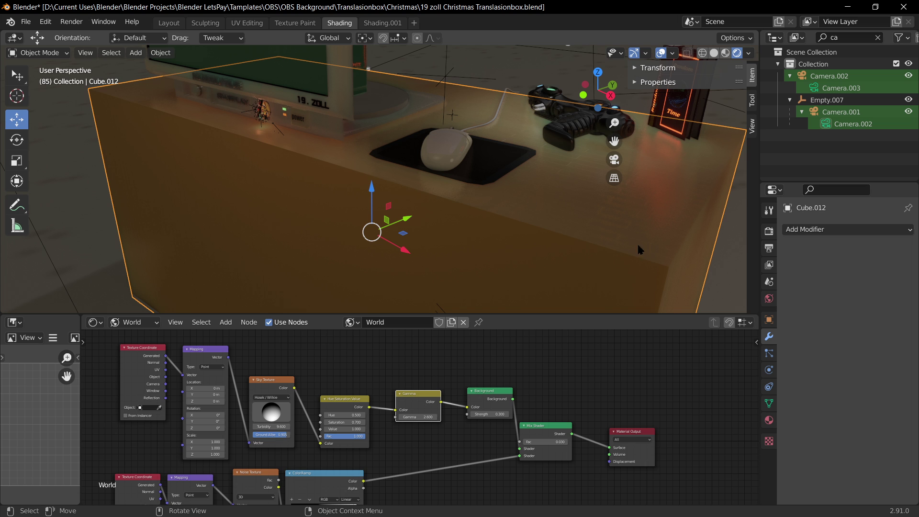
scroll(558, 258, down, 3)
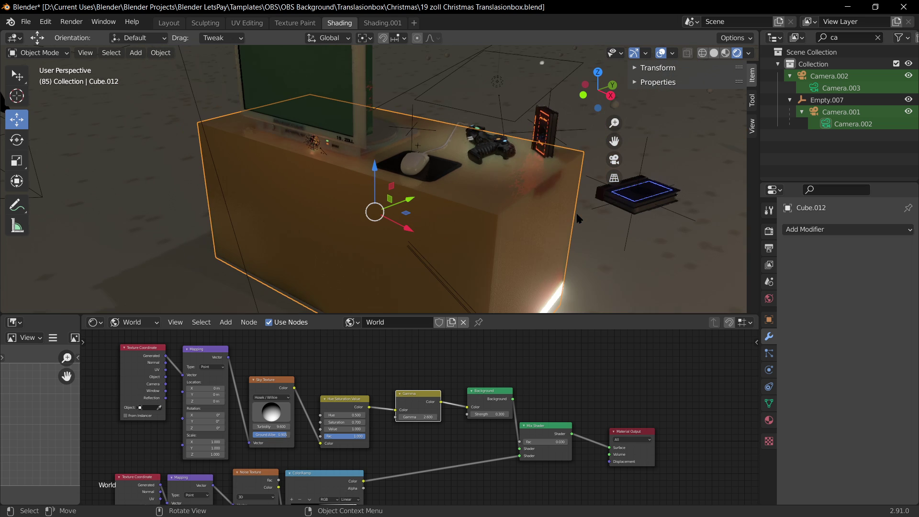
scroll(579, 220, up, 5)
middle_drag(625, 262, 505, 335)
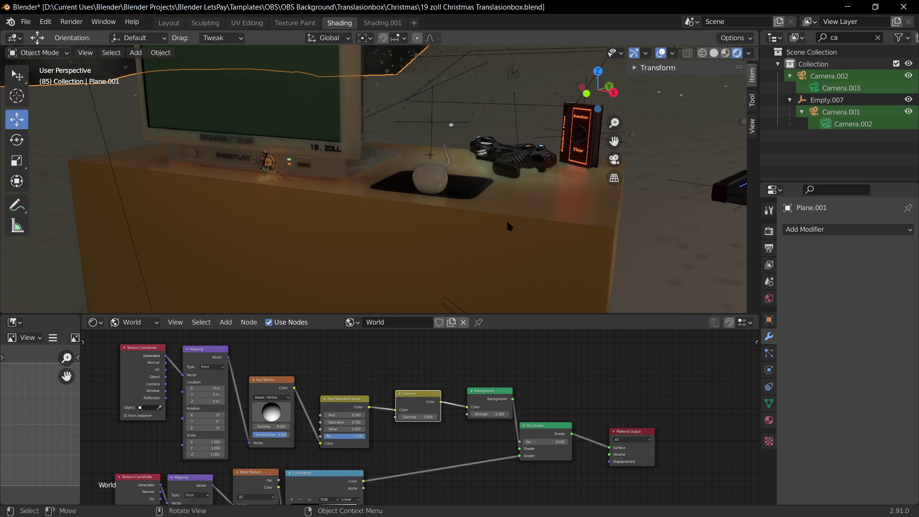
middle_drag(562, 211, 593, 277)
Try connecting the world's ColorRamp directly to the Material Output's Surface, bypassing the Mix Shader, and move the Mix Shader node up.
middle_drag(400, 442, 461, 427)
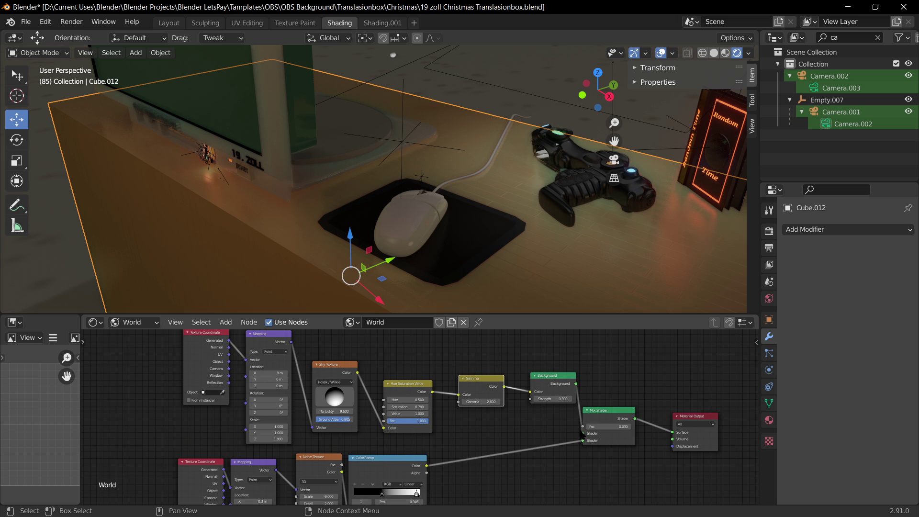
drag(582, 441, 681, 436)
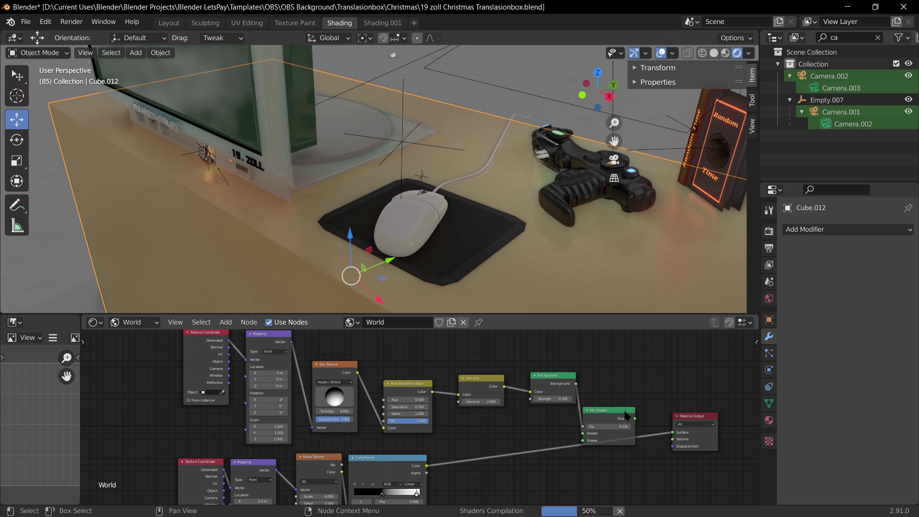
drag(624, 414, 623, 355)
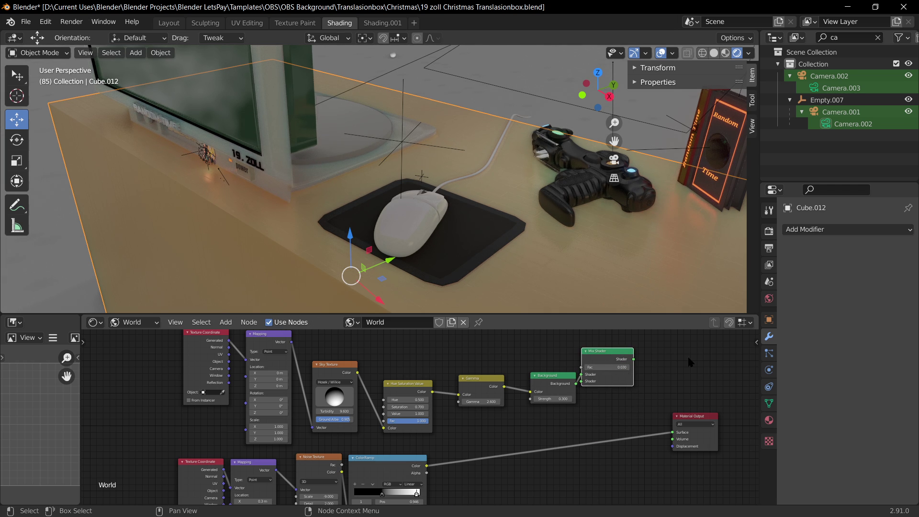
click(707, 417)
Undo the Mix Shader node's move and the relinking of the world's ColorRamp.
key(ctrl+z)
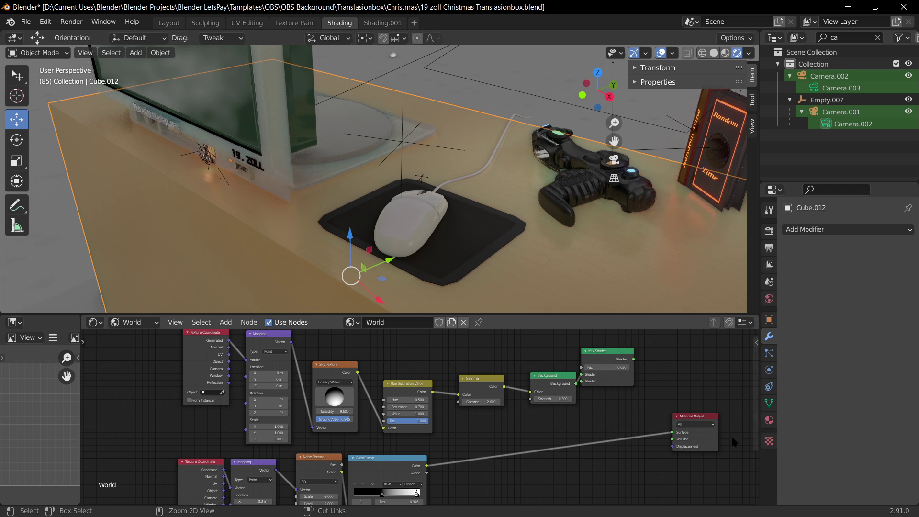
key(ctrl+z)
key(ctrl+z)
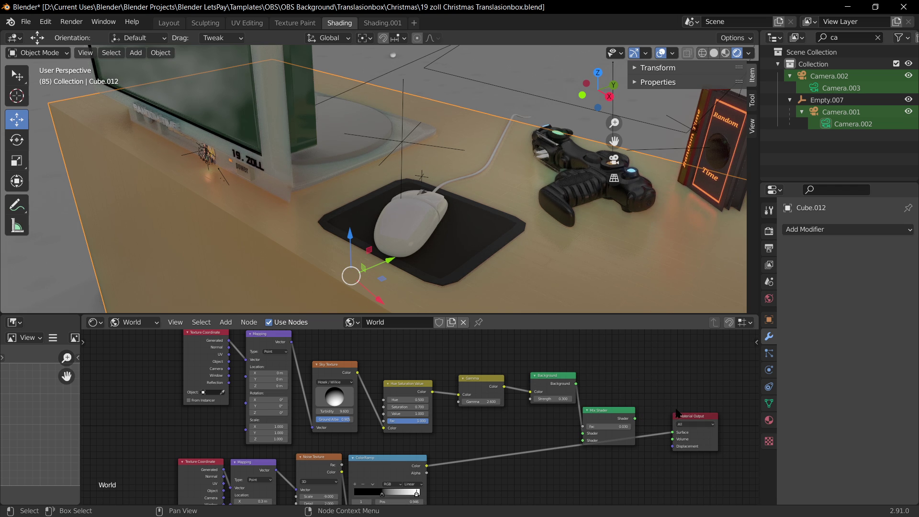
scroll(616, 416, down, 1)
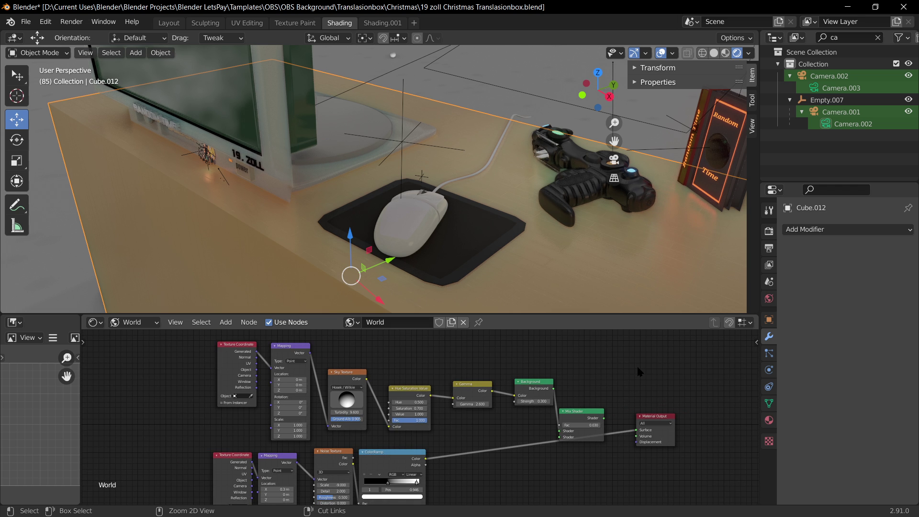
key(ctrl+z)
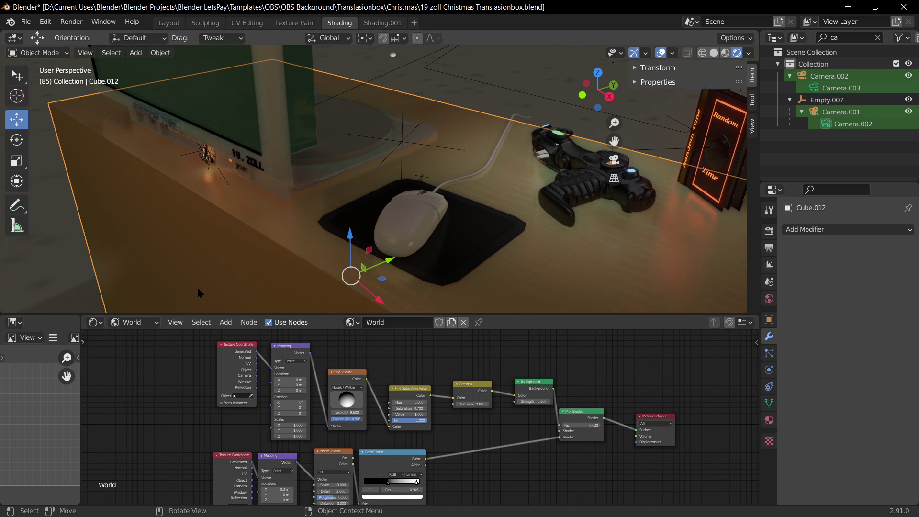
Switch the shader editor from World to Object to show the desk material's node tree and frame its nodes.
click(134, 322)
click(127, 335)
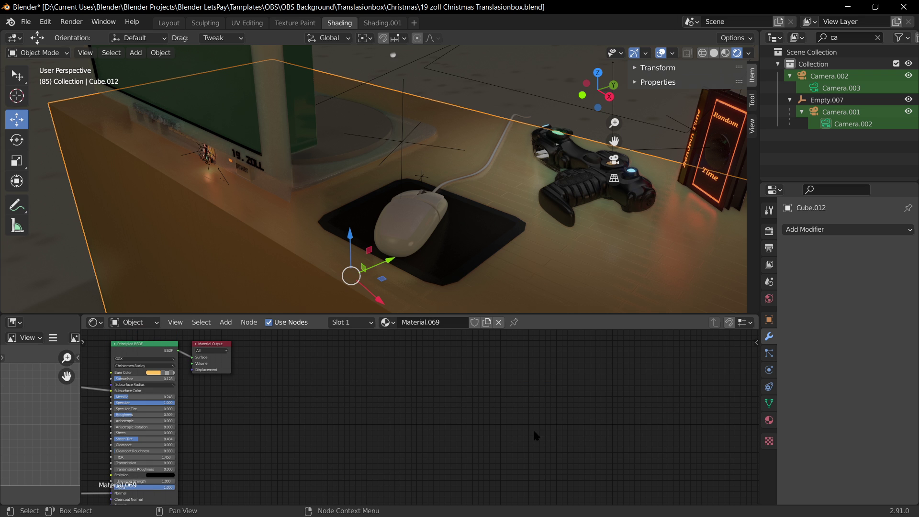
key(Home)
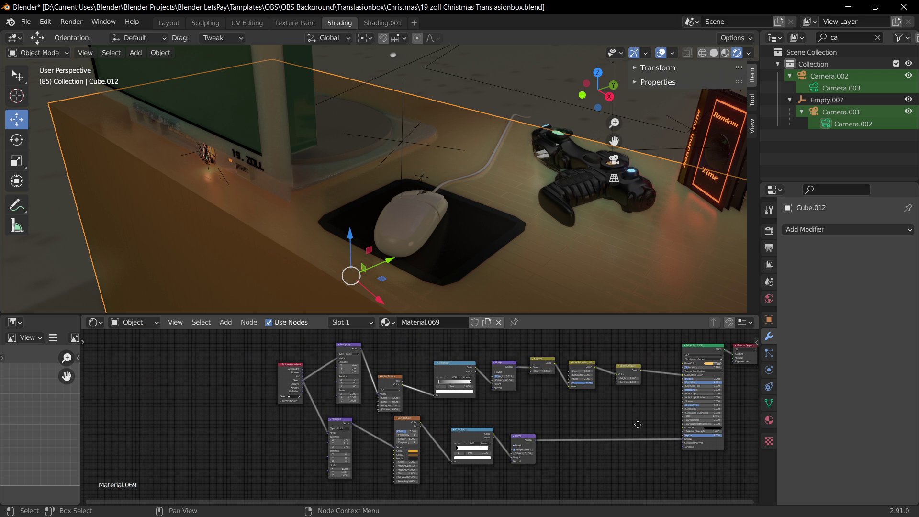
scroll(646, 407, up, 2)
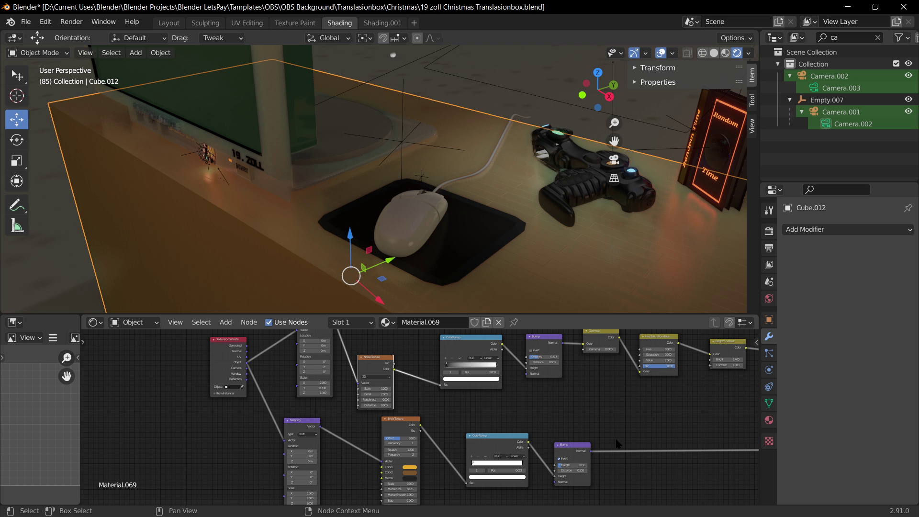
Disconnect the lower Bump node from the Principled BSDF's Normal input and compare the desk surface with and without that link.
middle_drag(616, 439, 434, 433)
drag(625, 447, 531, 461)
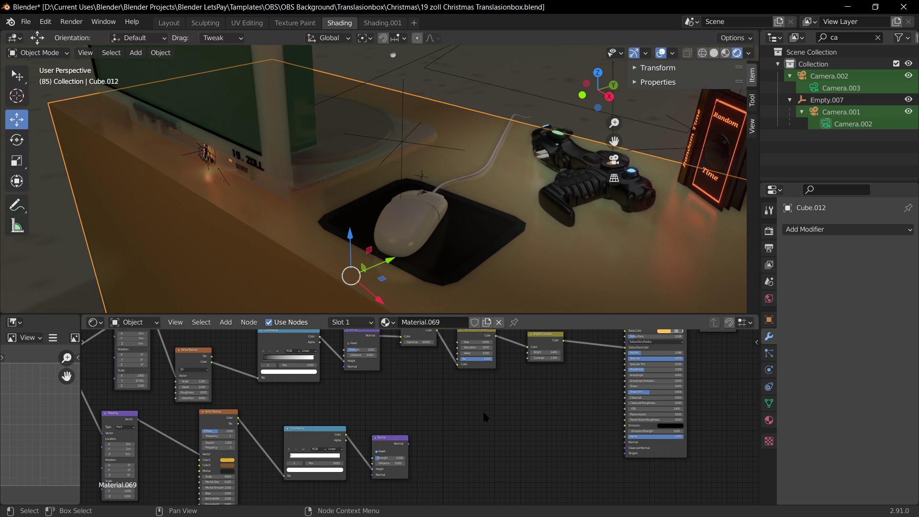
scroll(586, 252, up, 5)
shift+middle_drag(609, 236, 344, 174)
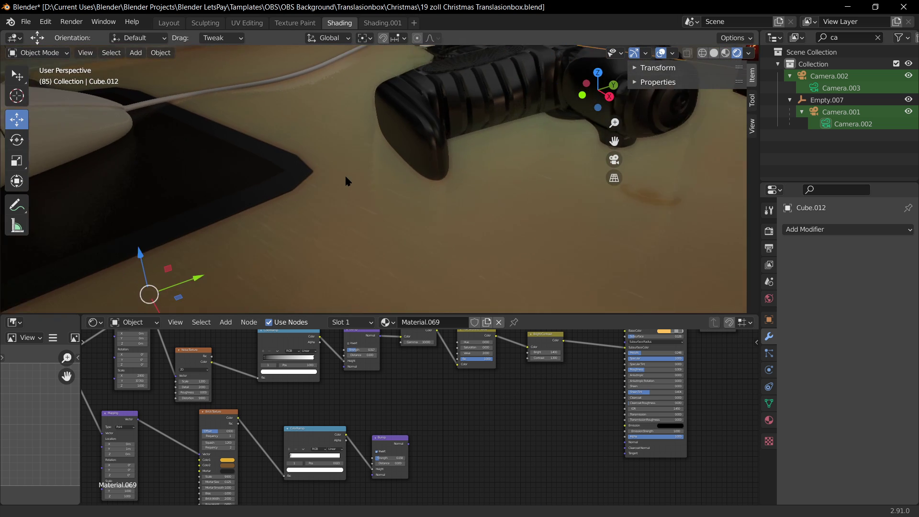
scroll(344, 174, up, 2)
scroll(344, 173, down, 3)
middle_drag(381, 205, 459, 190)
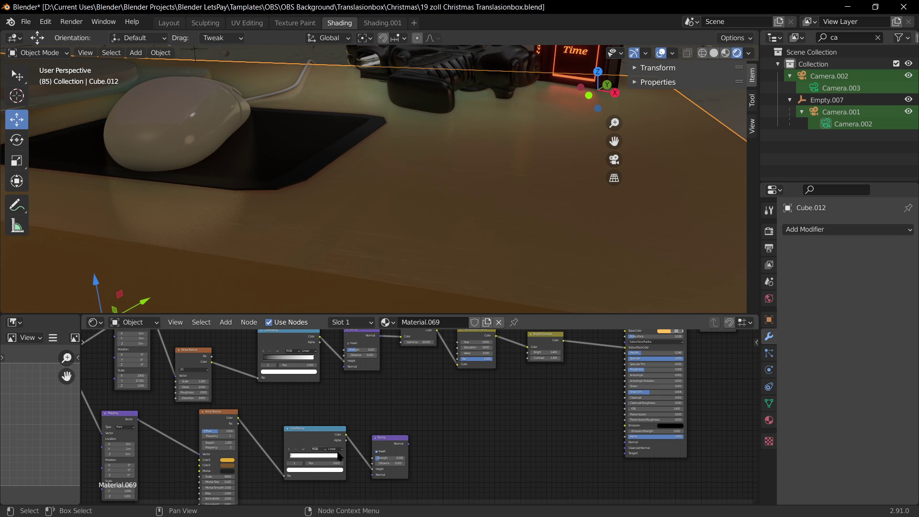
drag(410, 443, 625, 443)
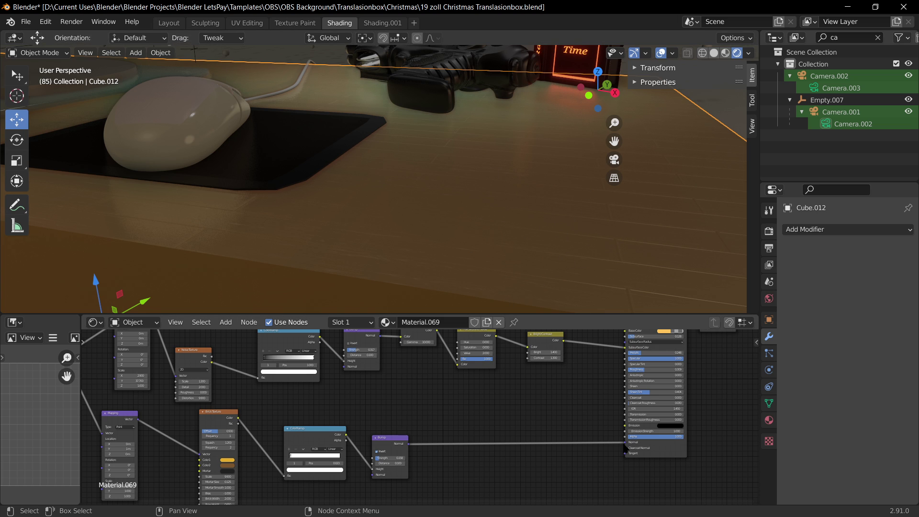
Delete the lower branch of Mapping, Brick Texture, ColorRamp and Bump nodes from the desk's material.
click(769, 420)
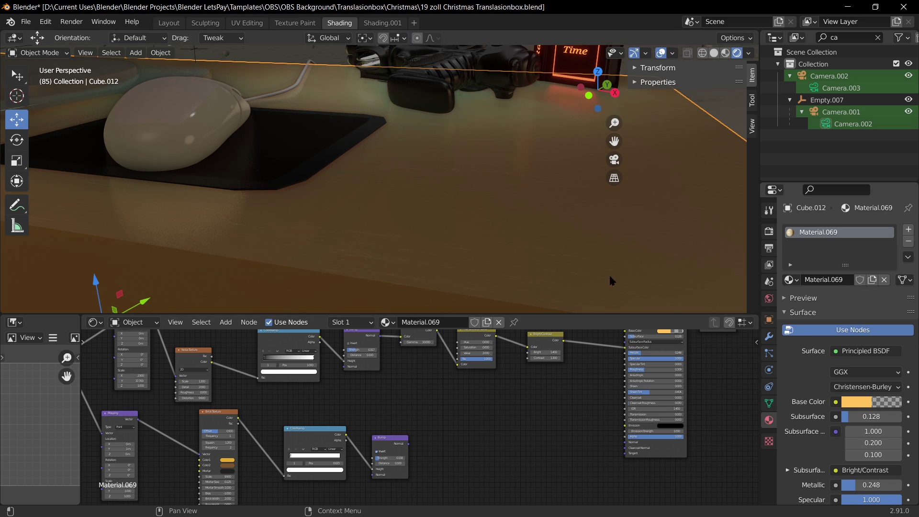
scroll(368, 427, down, 4)
drag(447, 480, 136, 429)
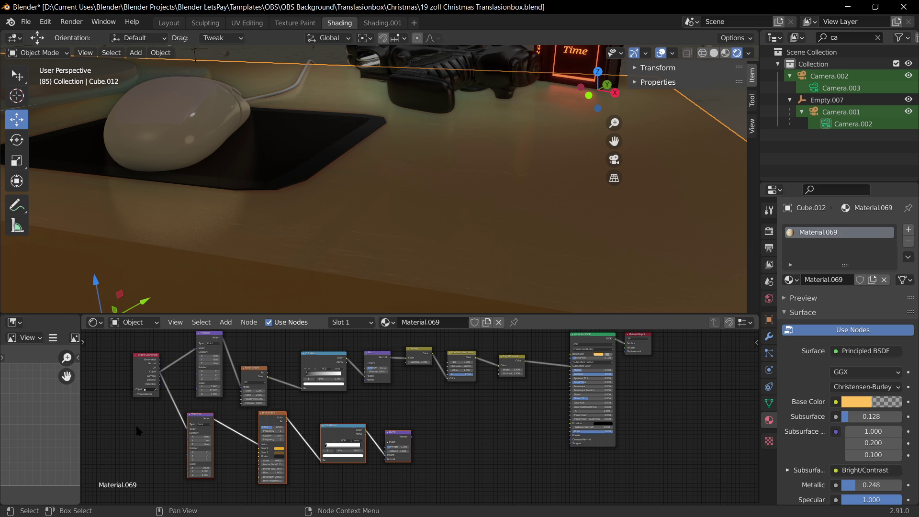
key(x)
scroll(433, 203, up, 3)
scroll(432, 203, down, 3)
Try a Roughness of 0.034 on the desk's material and check the reflections through the camera.
click(417, 188)
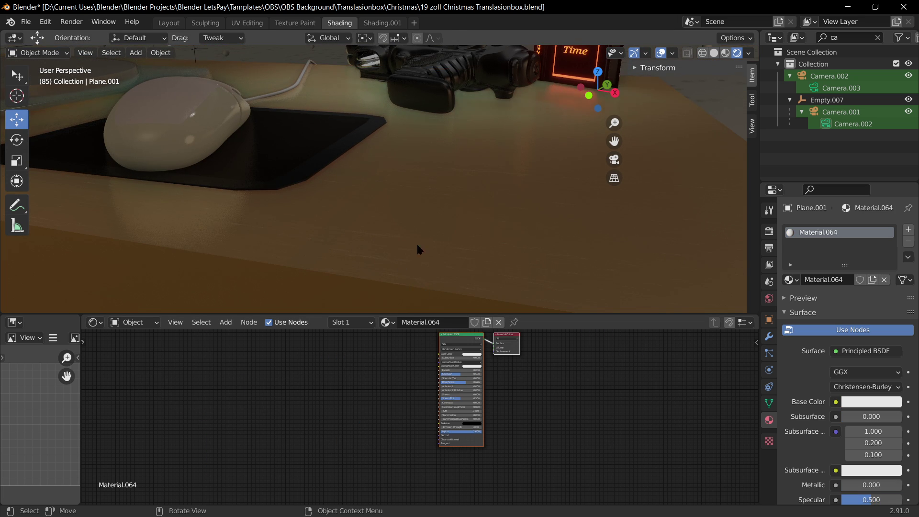
click(416, 243)
scroll(838, 457, down, 5)
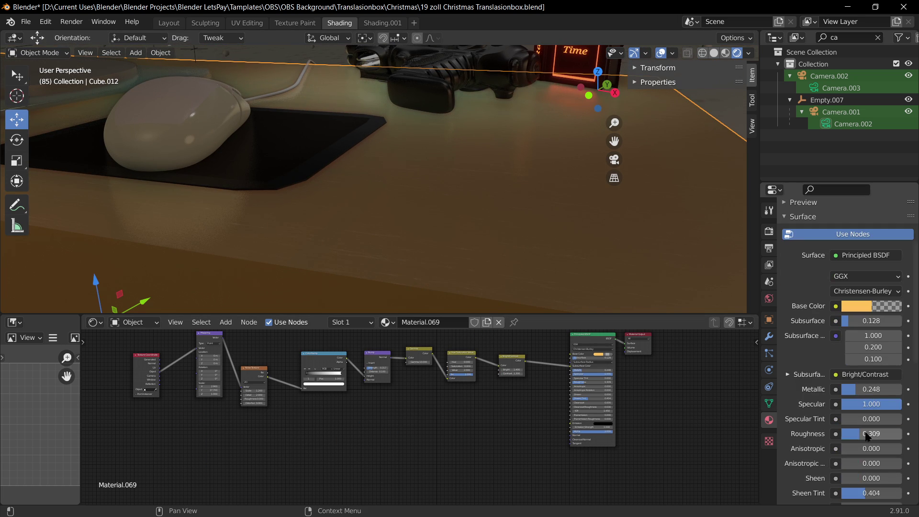
drag(865, 434, 849, 433)
scroll(402, 225, down, 4)
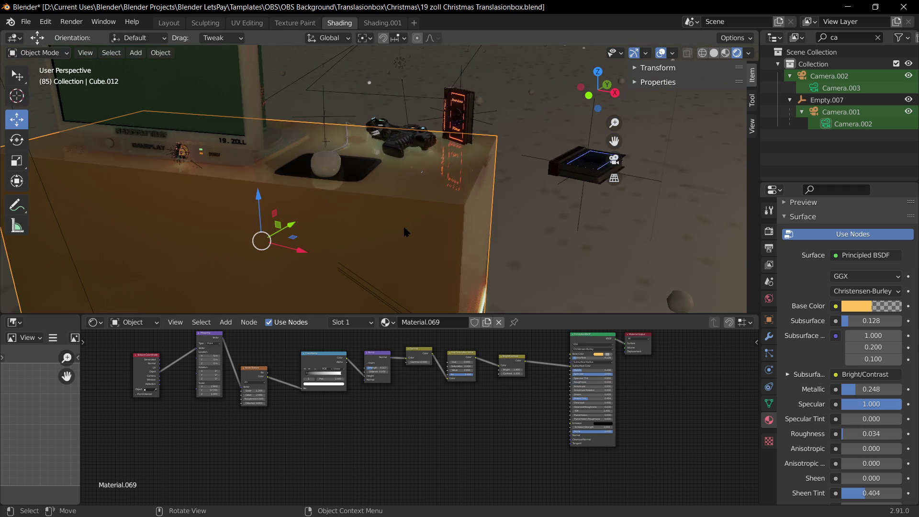
scroll(436, 220, up, 5)
key(KP_0)
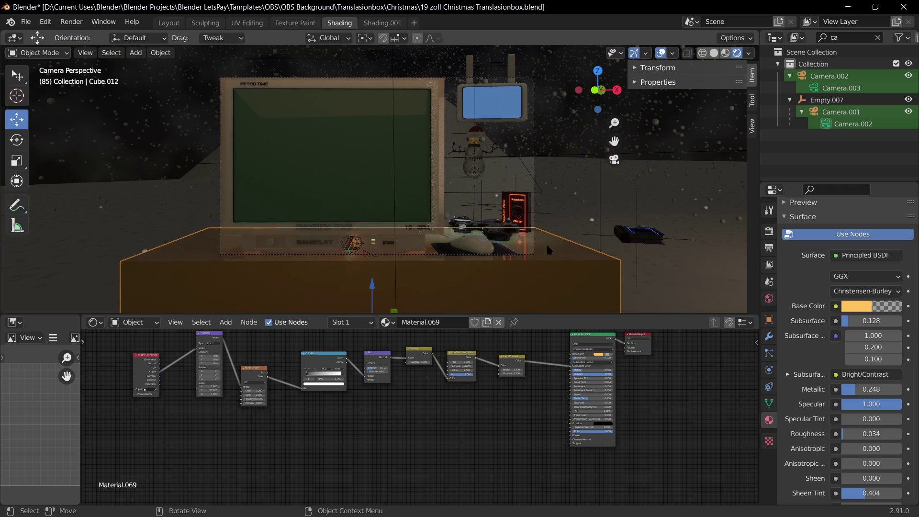
Set the desk material's Roughness to 0.356 while judging the area around the mouse in the camera view.
scroll(546, 242, up, 5)
scroll(628, 267, down, 2)
shift+middle_drag(584, 245, 527, 180)
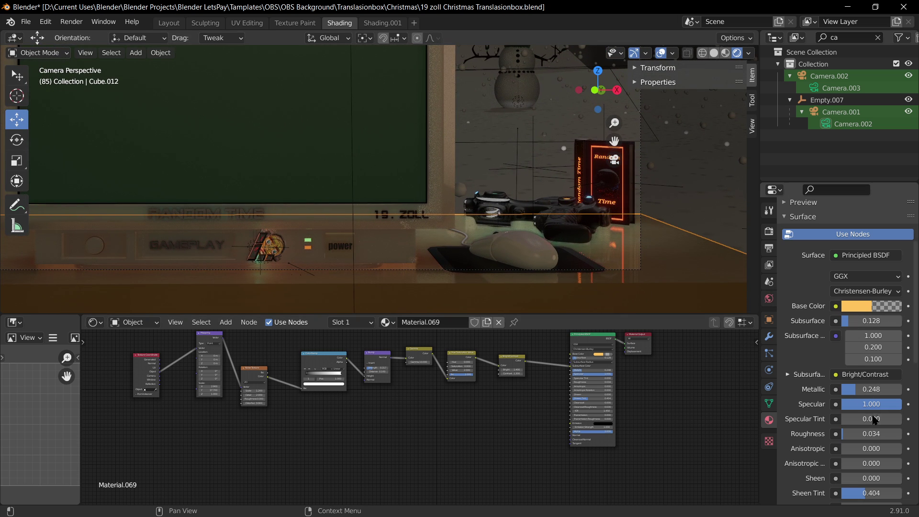
drag(871, 433, 909, 434)
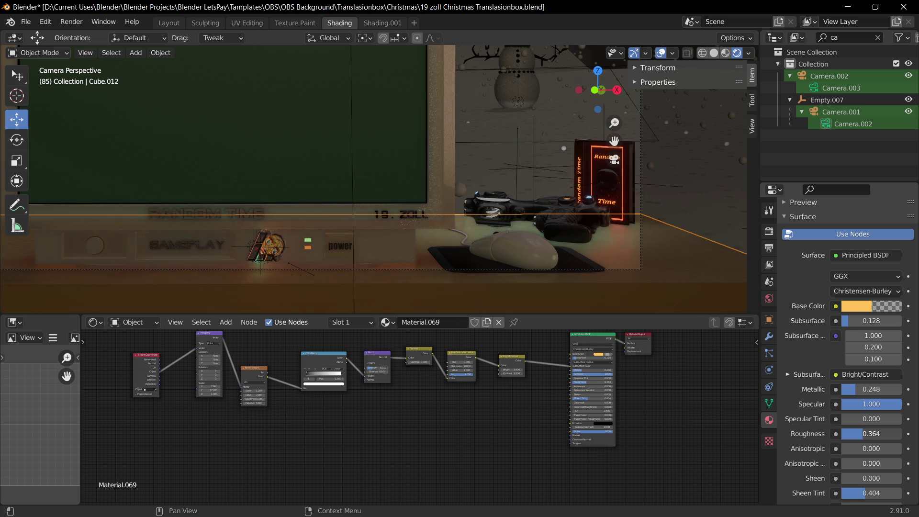
Try a pale pink Base Color on the desk, then a dark red with hue 0.033, saturation 1.000 and value 0.342.
click(867, 309)
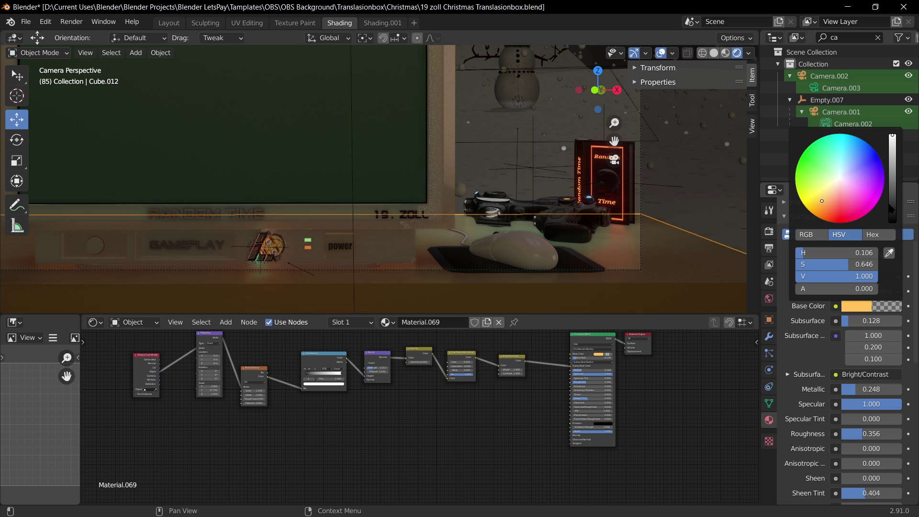
drag(841, 194, 843, 181)
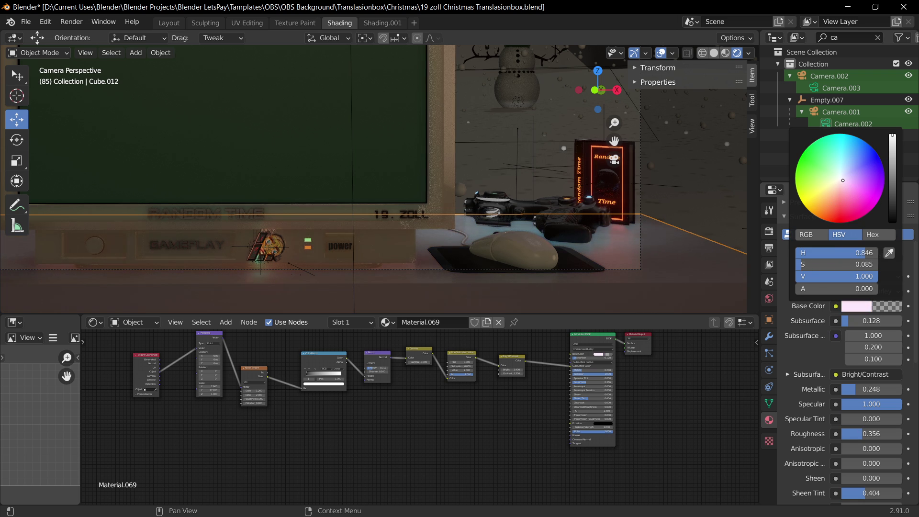
drag(892, 136, 892, 192)
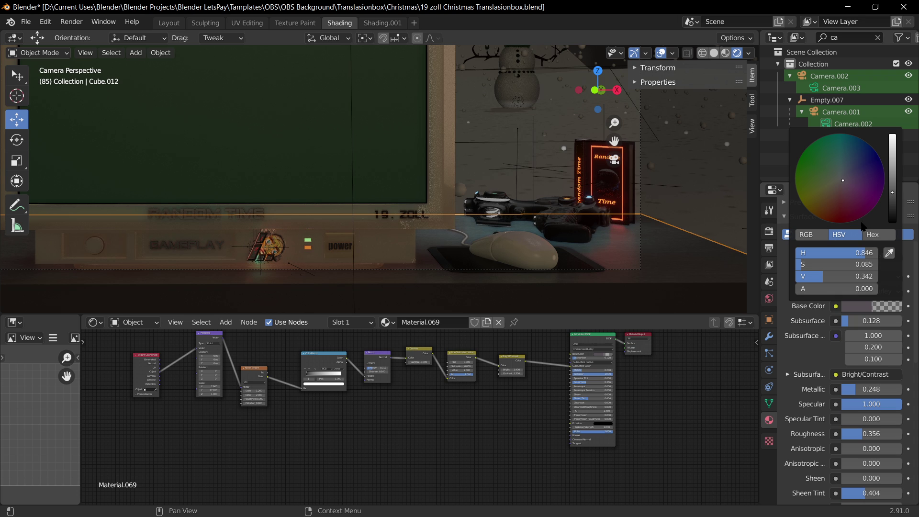
click(838, 183)
drag(836, 187, 830, 222)
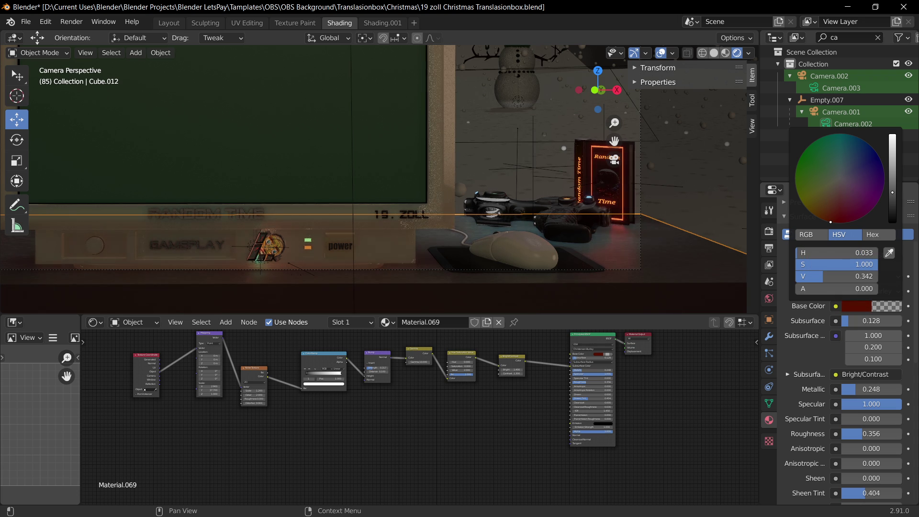
Set the desk's Base Color to an orange-brown with hue 0.068, saturation 0.687 and value 0.829.
click(873, 307)
drag(892, 193, 892, 153)
click(860, 305)
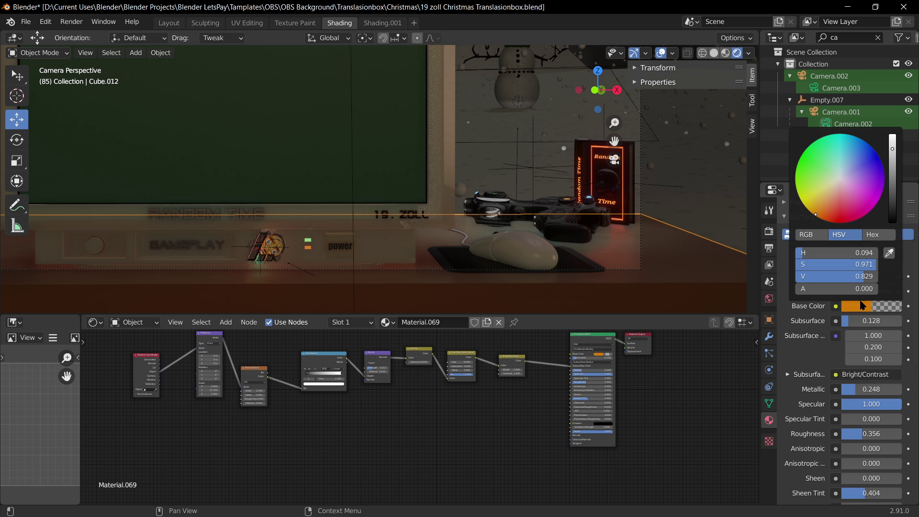
click(830, 200)
mouse_move(831, 200)
mouse_down()
mouse_move(834, 187)
mouse_move(830, 207)
mouse_up()
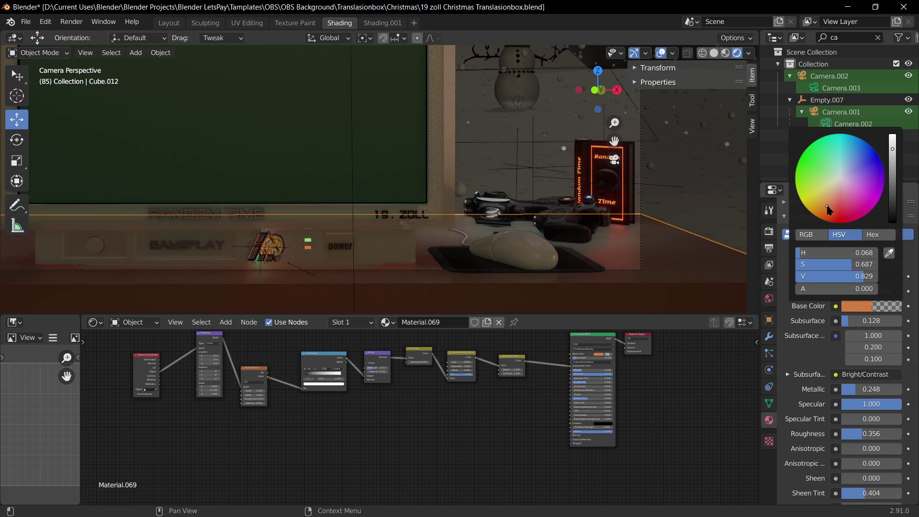
drag(871, 433, 863, 434)
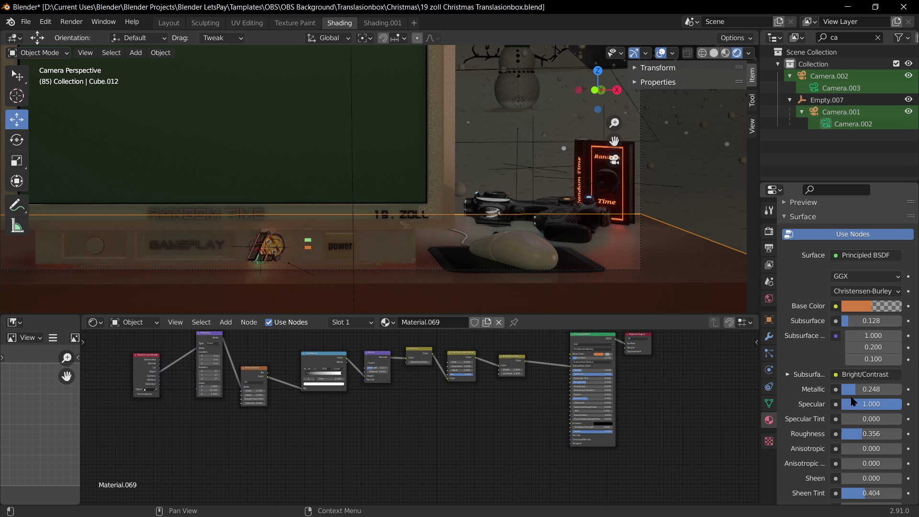
Try setting the desk's Subsurface to 0.000 and changing its Base Color to a muted pinkish grey.
drag(844, 325, 835, 325)
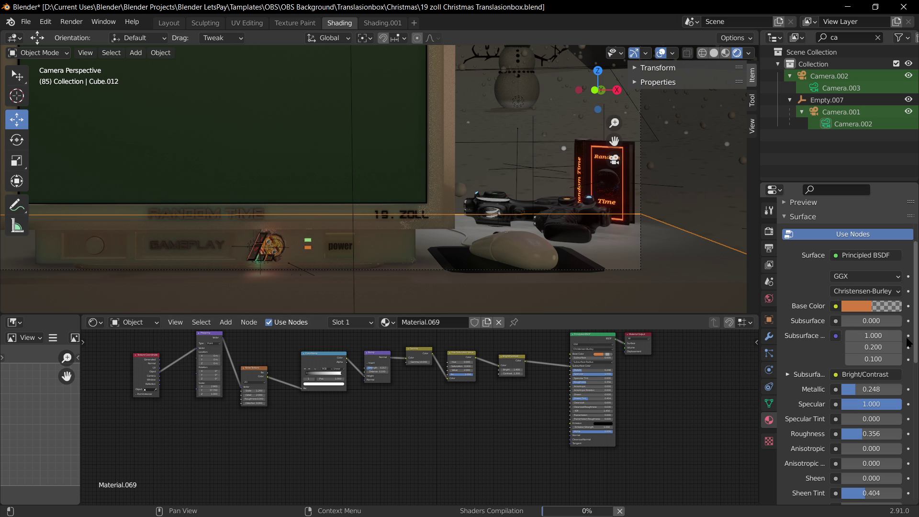
click(875, 309)
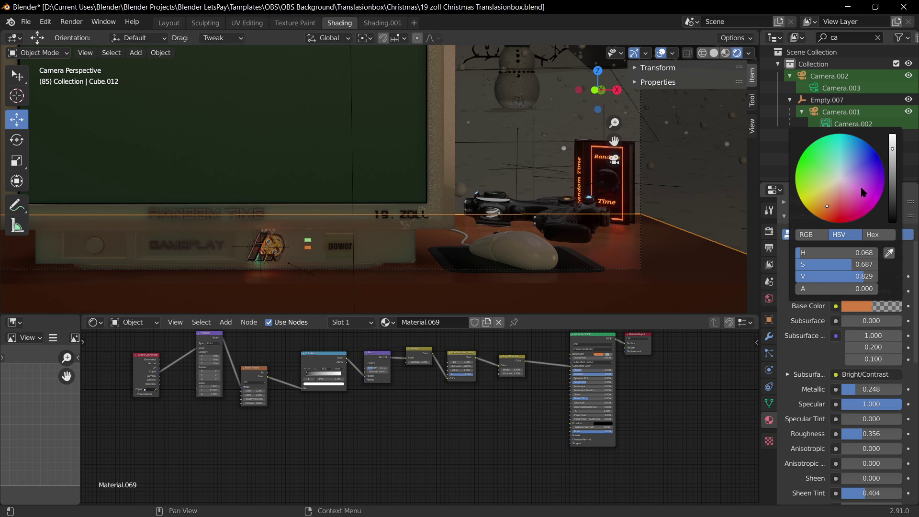
drag(860, 185, 840, 181)
drag(892, 149, 892, 171)
scroll(621, 282, up, 3)
shift+middle_drag(621, 278, 437, 174)
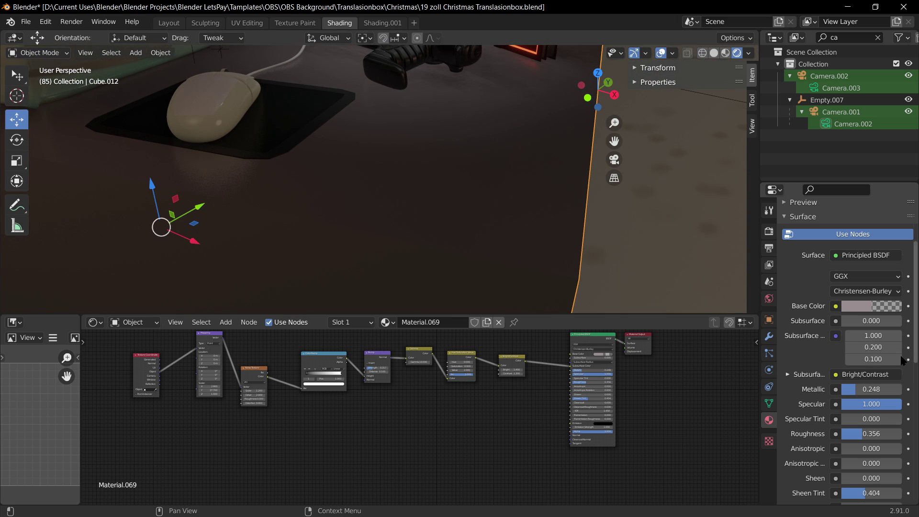
Try a Subsurface of 0.346, then undo the recent Subsurface and Base Color changes on the desk.
drag(867, 320, 886, 321)
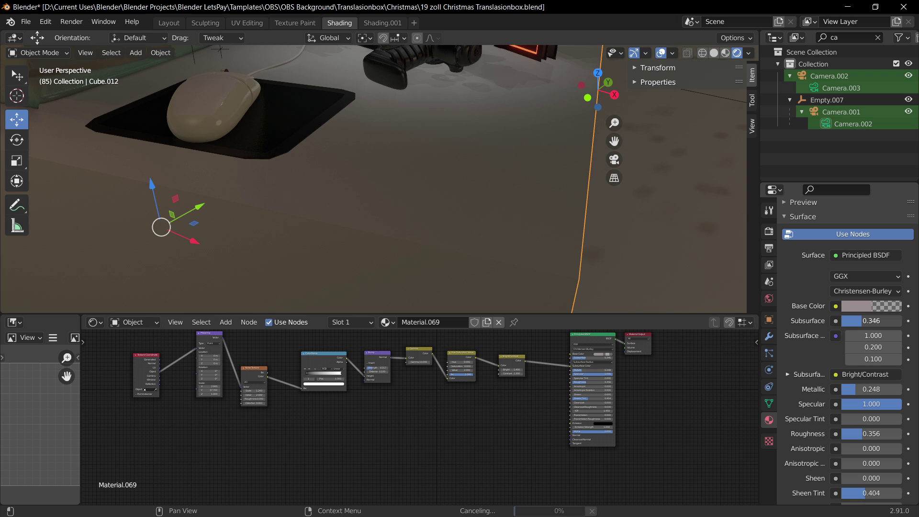
key(ctrl+z)
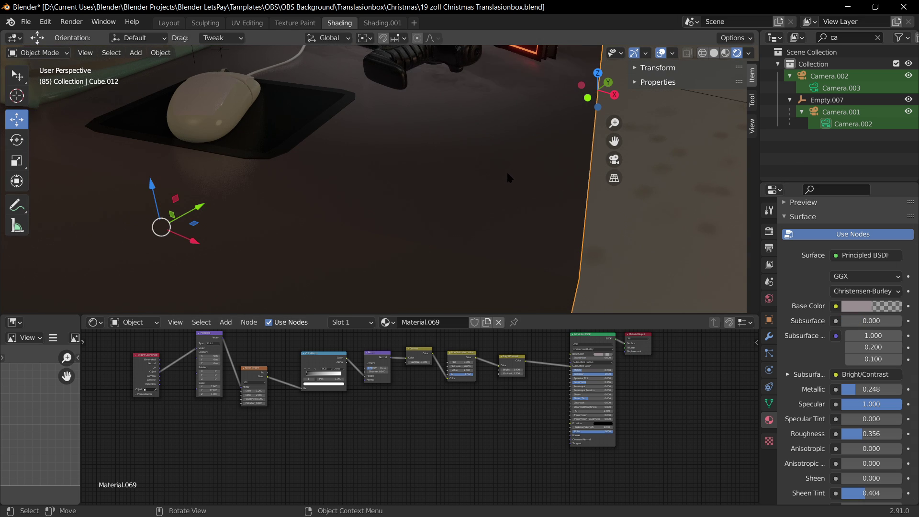
key(ctrl+z)
Review the desk material's node chain and set the Noise Texture's Scale to 0.100.
scroll(473, 196, up, 6)
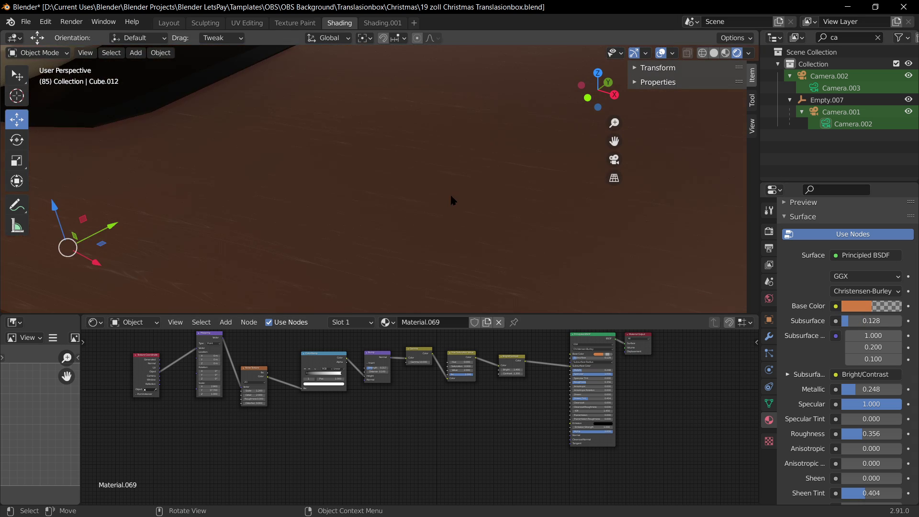
scroll(415, 399, up, 1)
middle_drag(415, 396, 275, 477)
scroll(424, 447, up, 3)
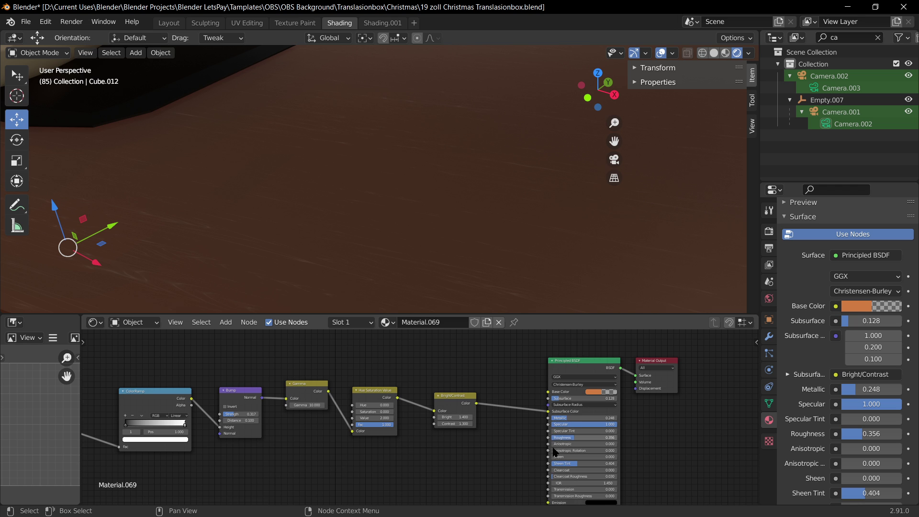
scroll(465, 419, up, 4)
middle_drag(500, 423, 294, 425)
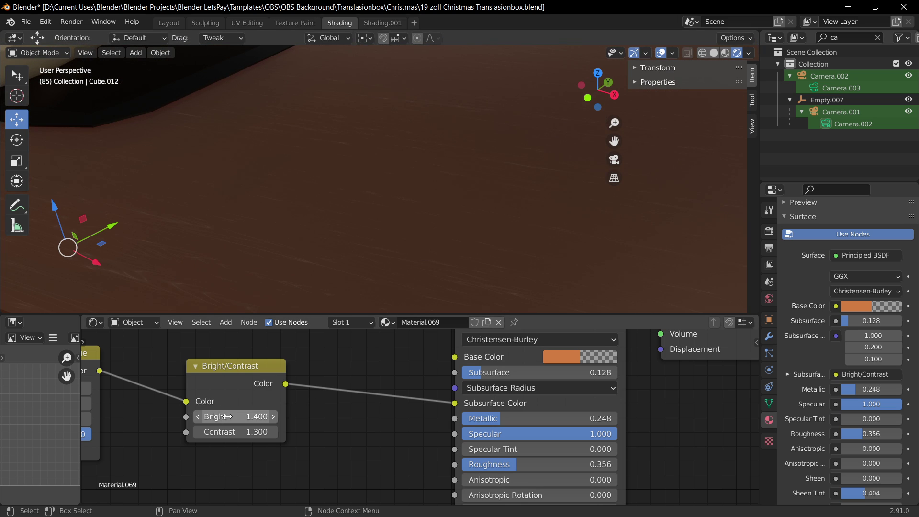
middle_drag(125, 467, 612, 429)
scroll(478, 426, down, 5)
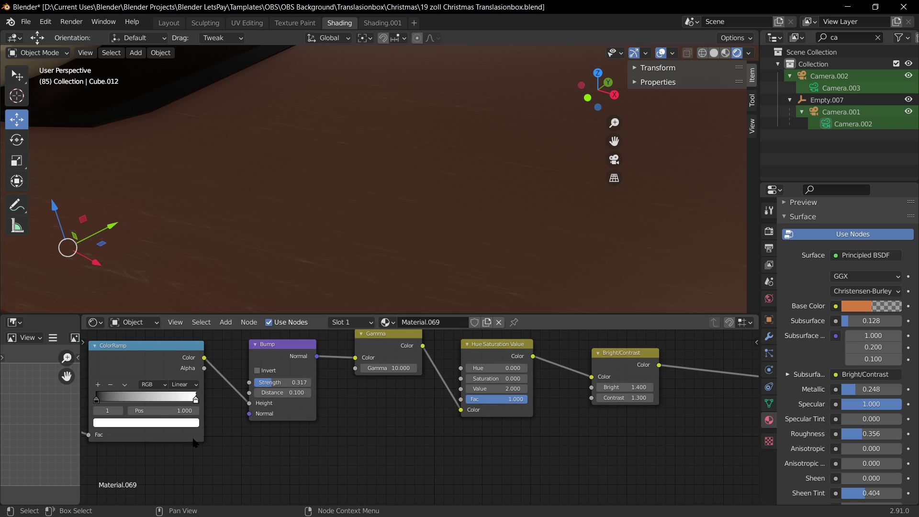
mouse_move(222, 449)
middle_down()
mouse_move(484, 476)
mouse_move(485, 467)
middle_up()
middle_drag(298, 460, 402, 452)
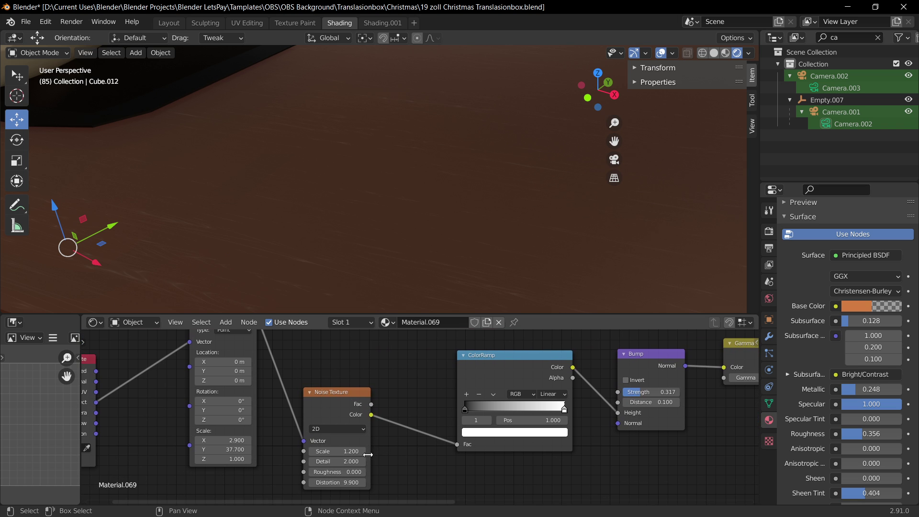
drag(337, 452, 357, 451)
Check the desk's wood grain from a distance and through the camera, and save the file.
scroll(464, 223, down, 5)
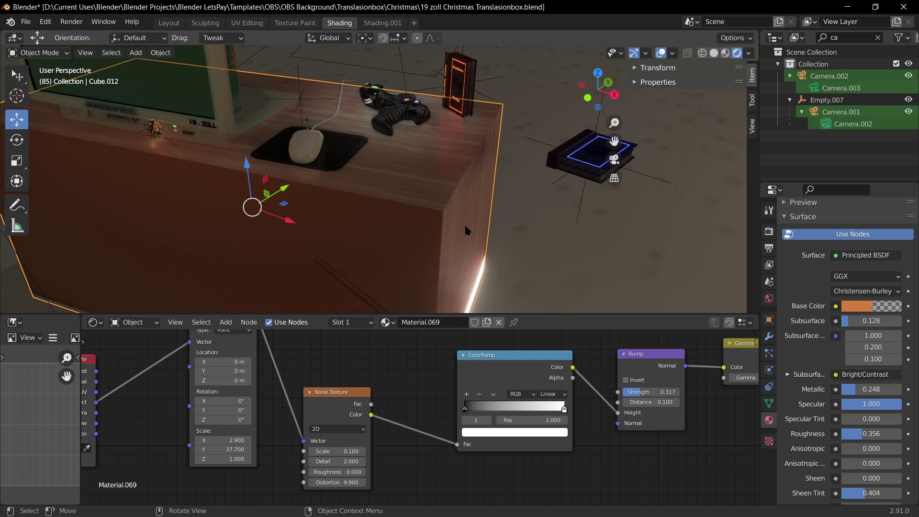
scroll(439, 179, up, 1)
middle_drag(439, 182, 438, 180)
key(KP_0)
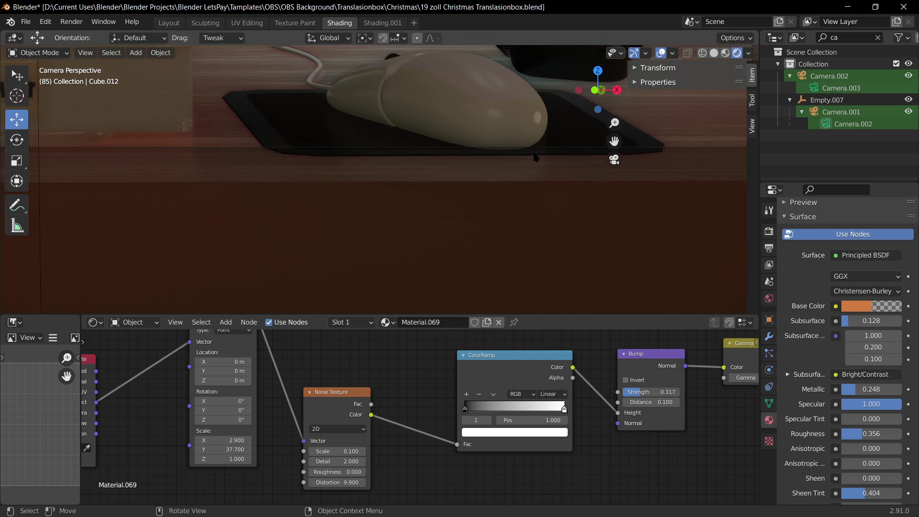
key(ctrl+s)
Set the desk material's Bump Strength to 0.230 and the Noise Texture's Distortion to -2.100.
click(594, 219)
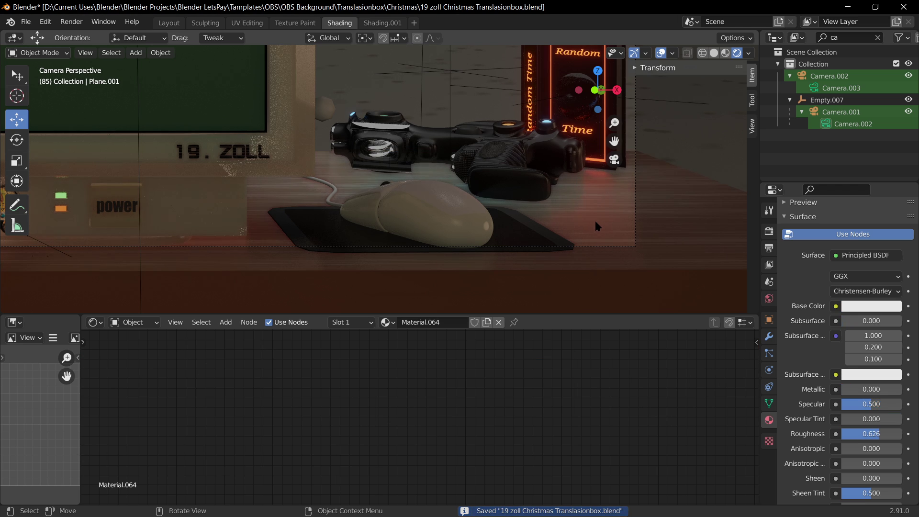
key(ctrl+z)
drag(644, 397, 622, 396)
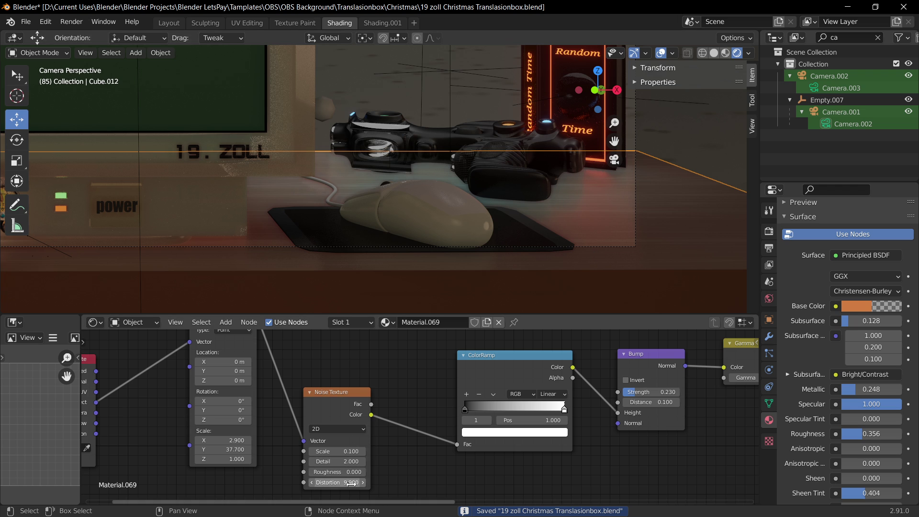
drag(336, 482, 280, 482)
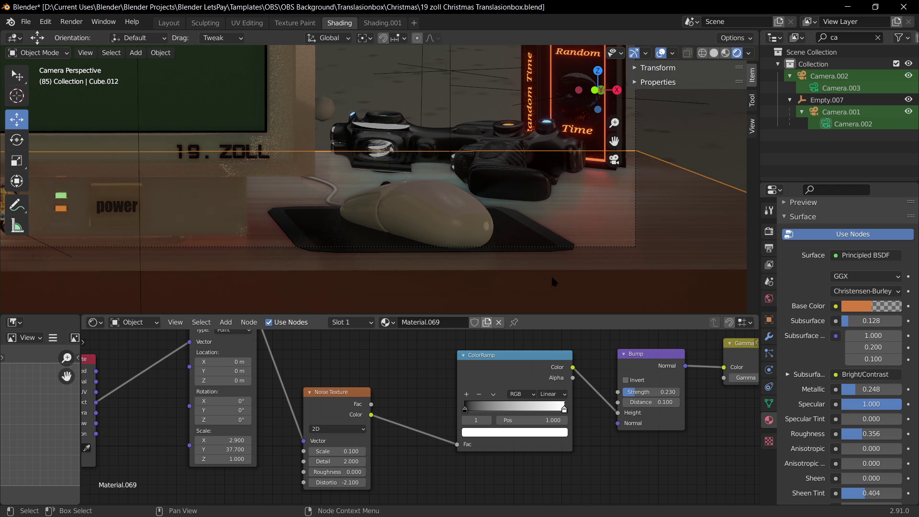
Set the desk material's roughness to 0.427 and its metallic value to 0.500.
middle_drag(608, 263, 497, 247)
shift+middle_drag(456, 275, 537, 240)
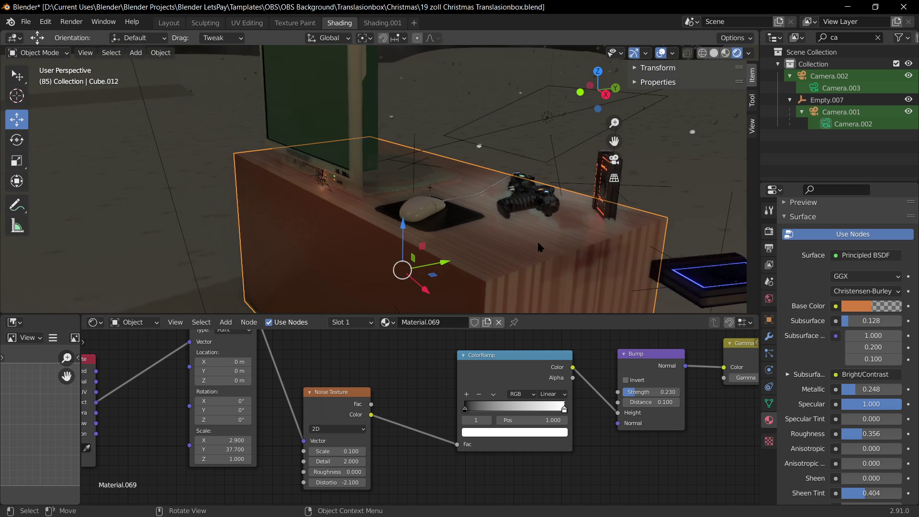
scroll(526, 247, up, 3)
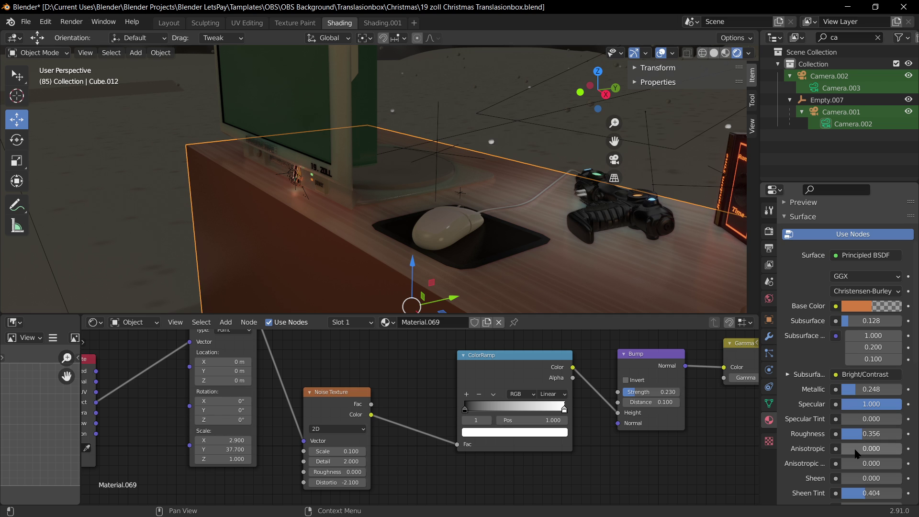
drag(859, 434, 863, 434)
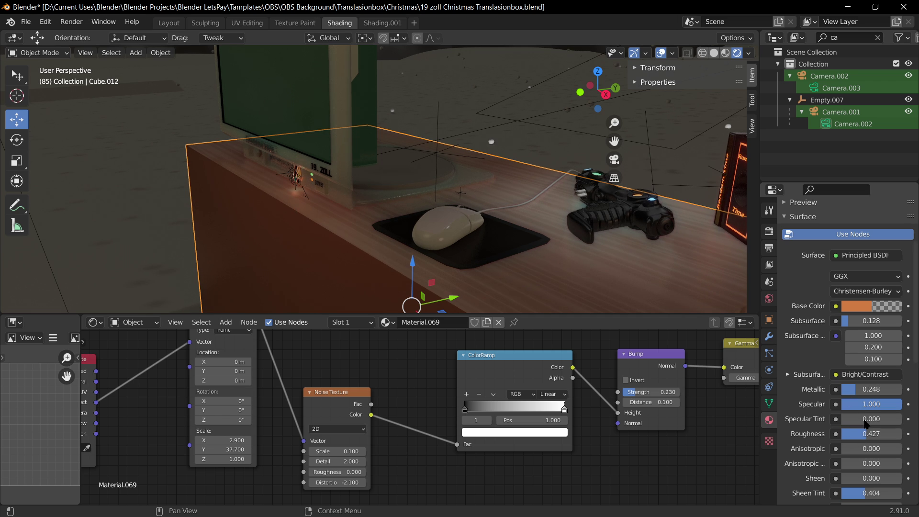
mouse_move(861, 389)
mouse_down()
mouse_move(886, 389)
mouse_move(877, 389)
mouse_up()
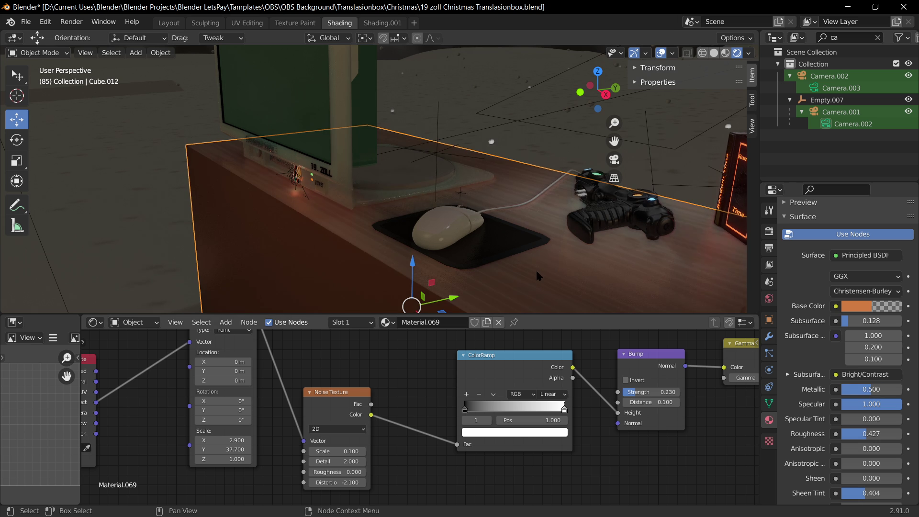
Raise the desk material's subsurface value to 0.206.
middle_drag(536, 269, 471, 276)
scroll(530, 221, up, 4)
middle_drag(531, 220, 475, 197)
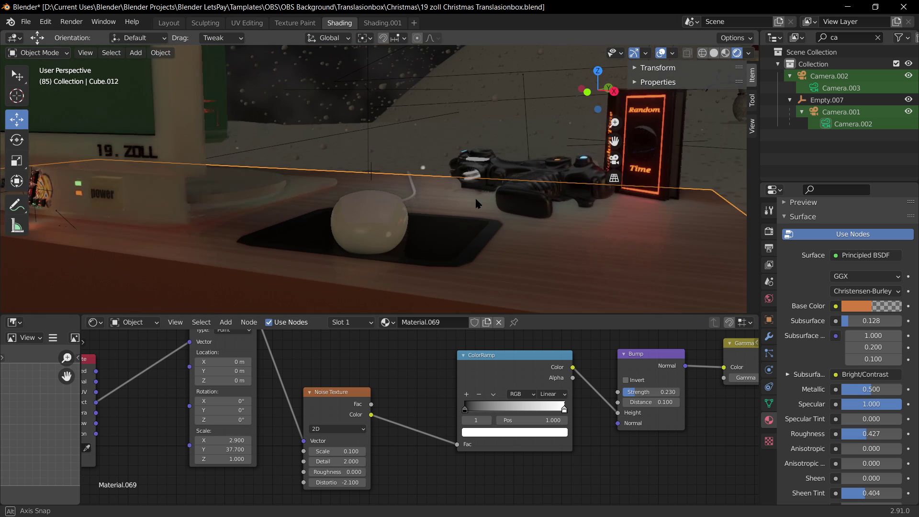
drag(857, 320, 867, 320)
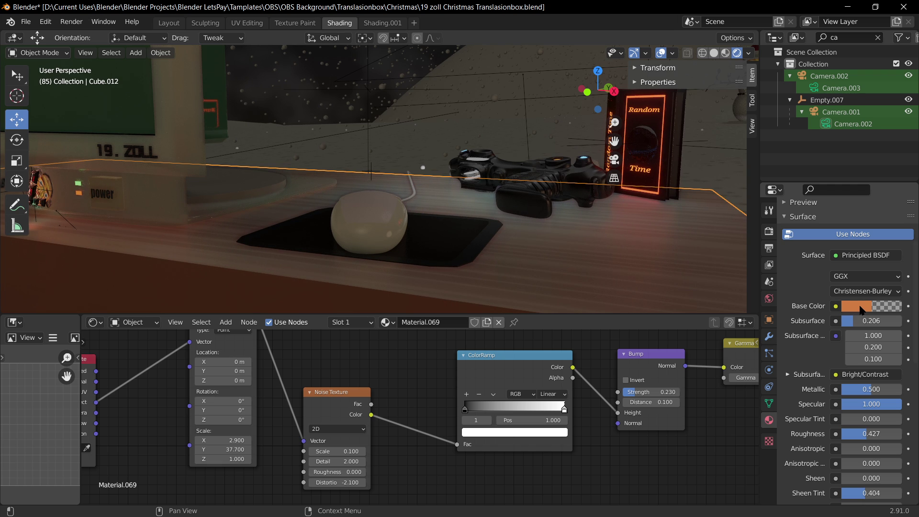
Set the Hue Saturation Value node's saturation to 0.000 and the Bright/Contrast node's contrast to -1.700, and save the file.
scroll(488, 427, down, 3)
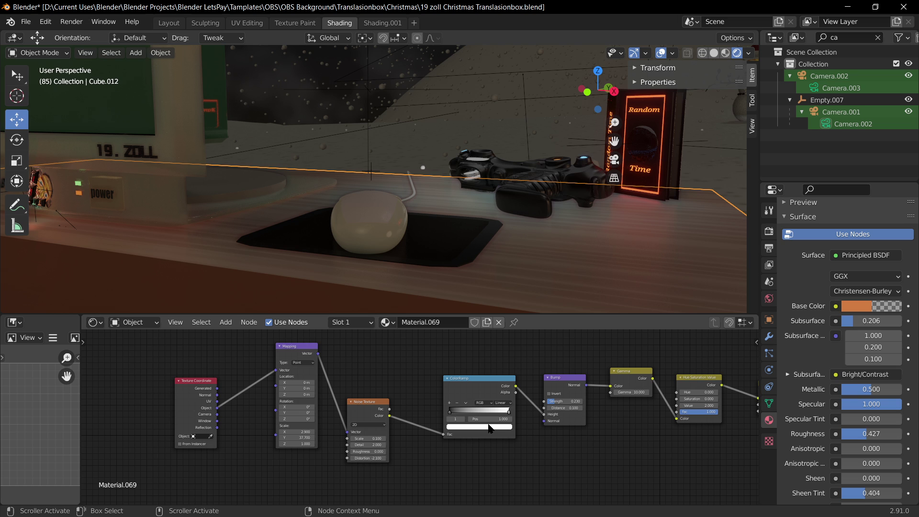
middle_drag(636, 423, 447, 447)
scroll(561, 416, up, 2)
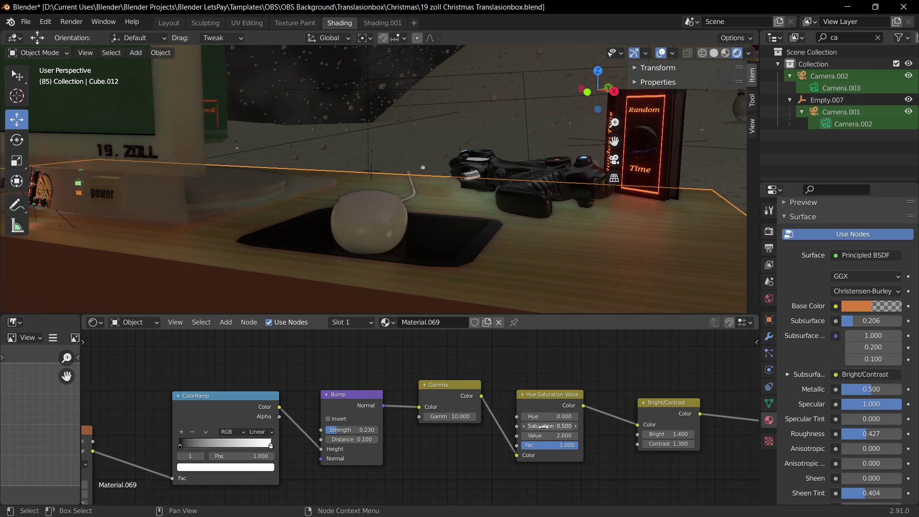
text(0.000)
middle_drag(655, 452, 474, 449)
drag(505, 433, 487, 441)
right_click(488, 433)
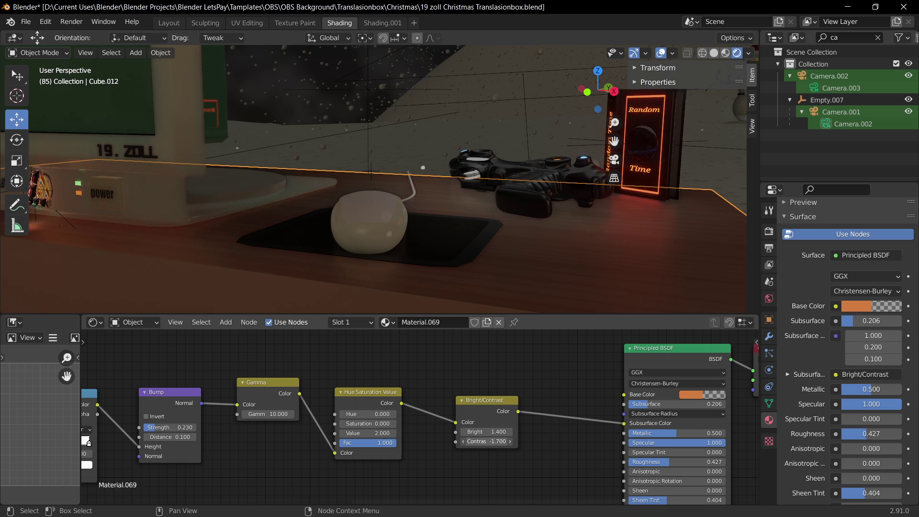
middle_drag(531, 228, 584, 244)
key(ctrl+s)
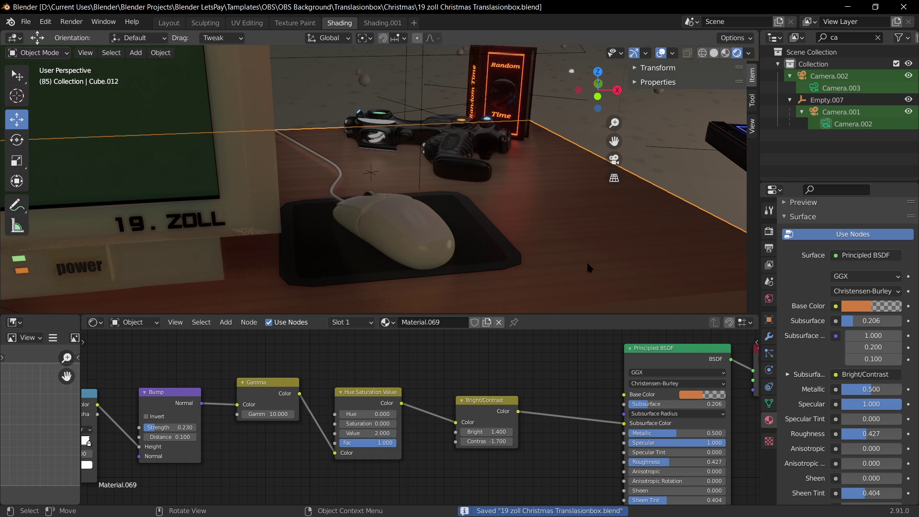
Change the desk's base color to pale pink with hue 0.988, saturation 0.070 and value 0.829.
click(866, 305)
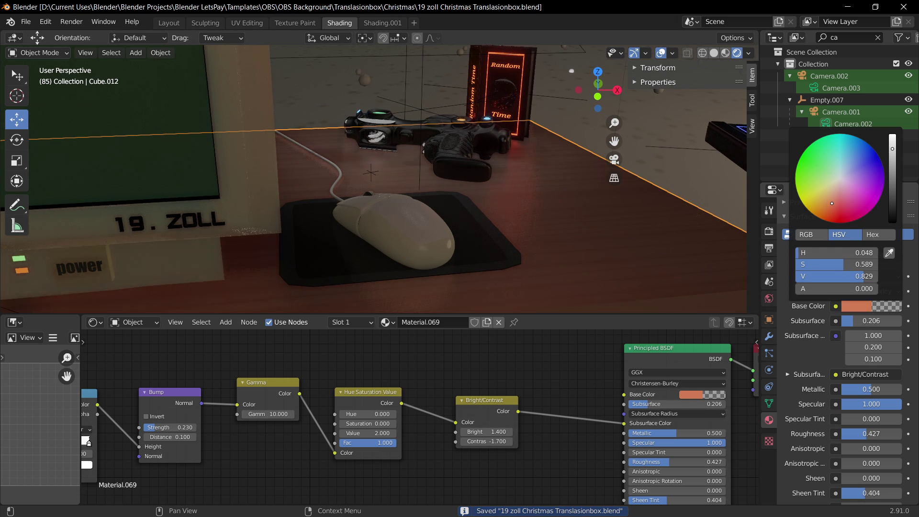
drag(832, 203, 833, 196)
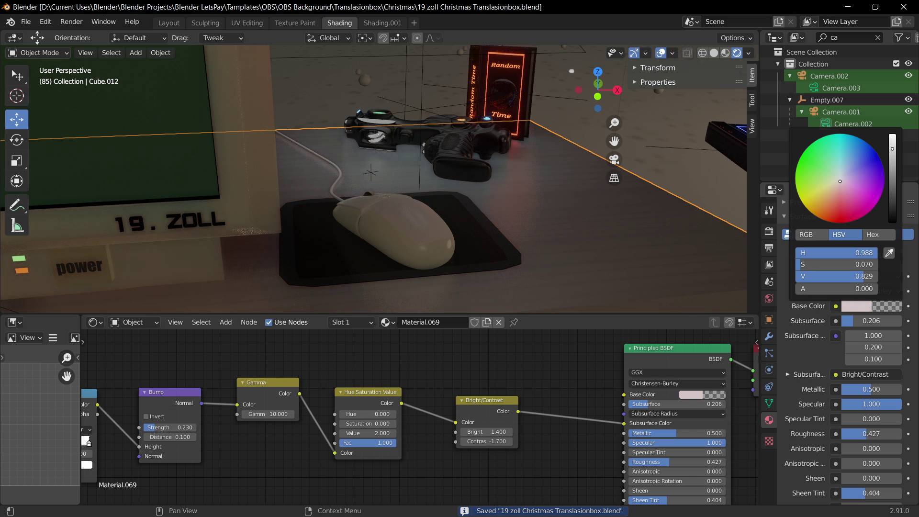
click(627, 240)
scroll(624, 247, down, 4)
key(KP_0)
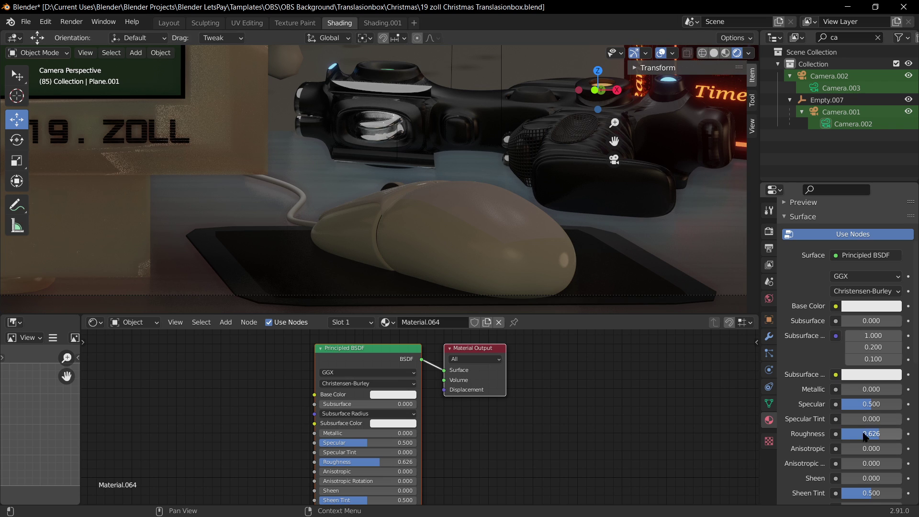
Reselect the desk and lower its material's roughness to 0.333.
drag(871, 433, 849, 433)
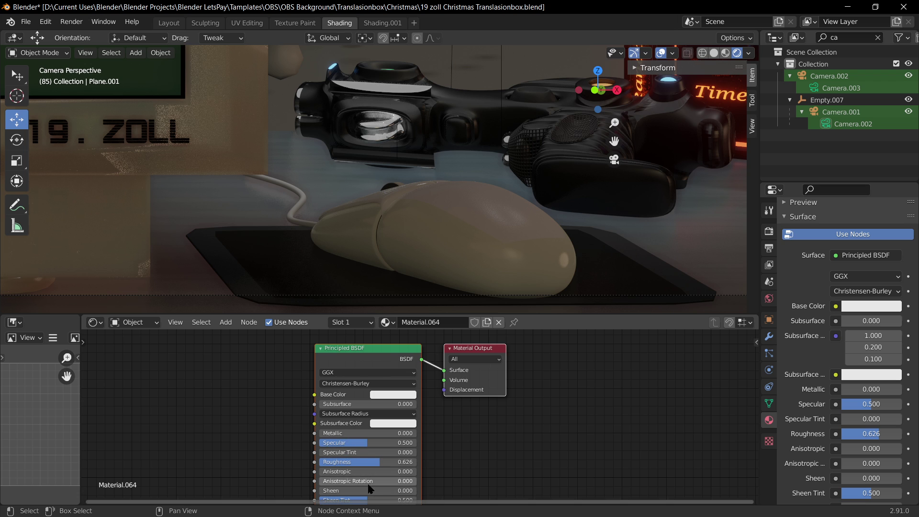
click(689, 244)
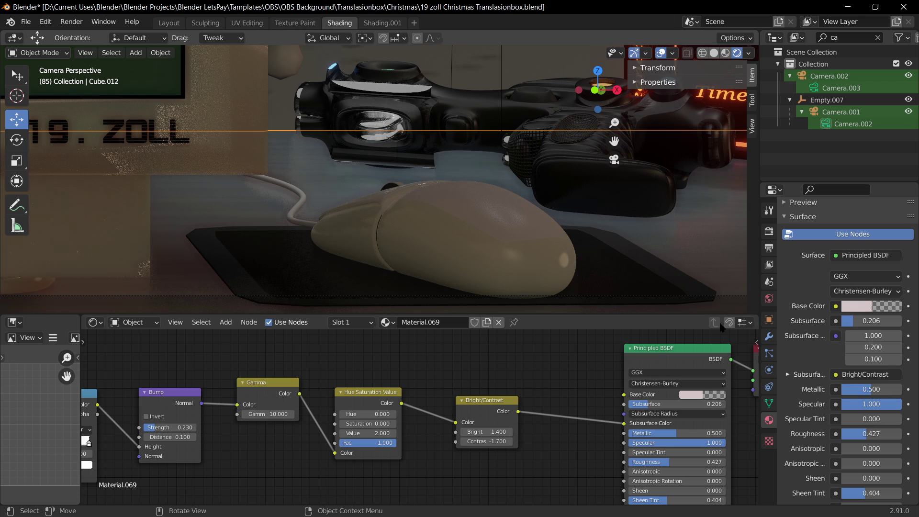
mouse_move(869, 436)
mouse_down()
mouse_move(894, 435)
mouse_move(841, 434)
mouse_move(863, 434)
mouse_up()
scroll(550, 242, down, 3)
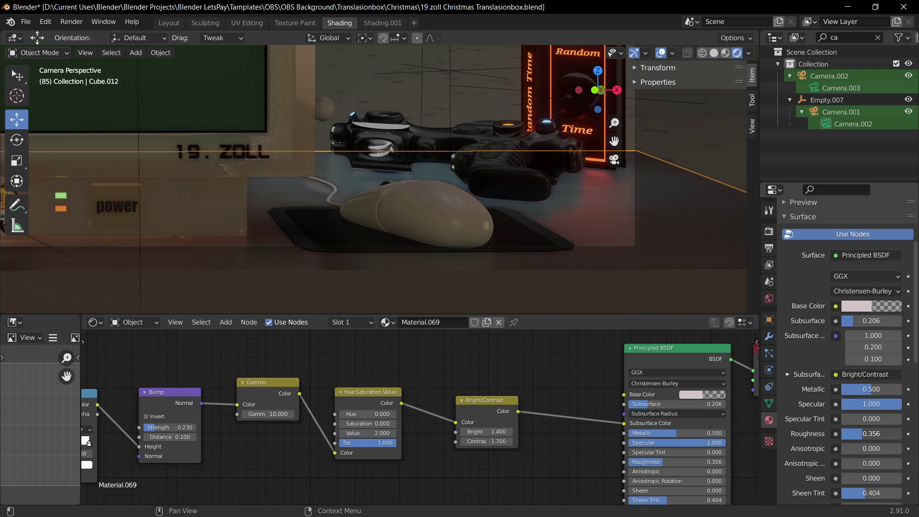
click(851, 304)
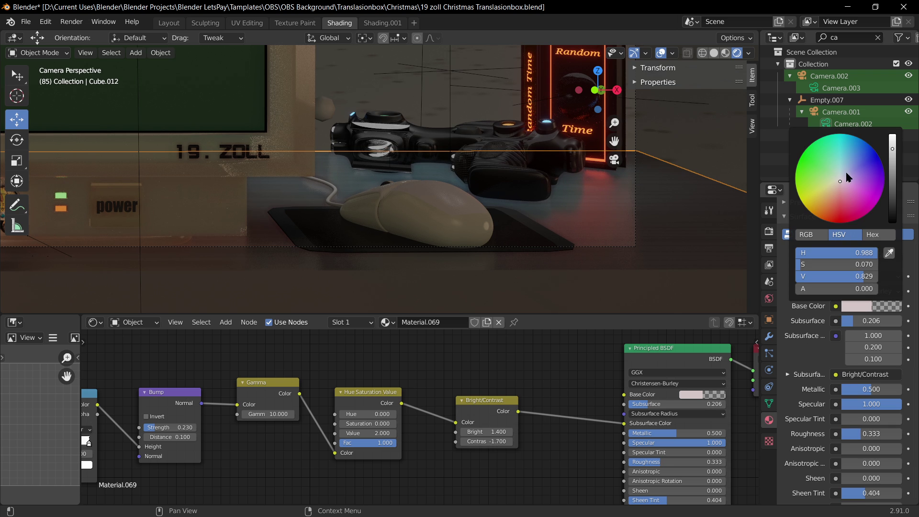
mouse_move(892, 148)
mouse_down()
mouse_move(892, 194)
mouse_move(830, 205)
mouse_move(853, 215)
mouse_up()
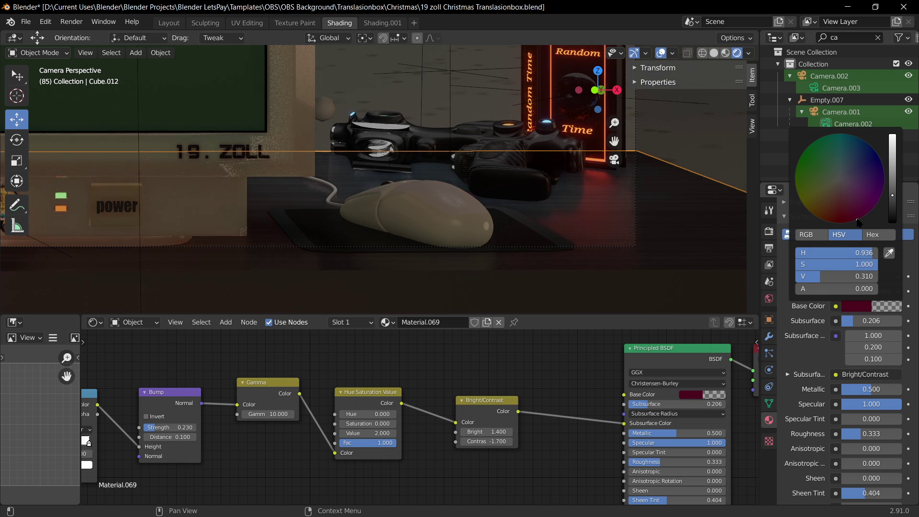
key(Escape)
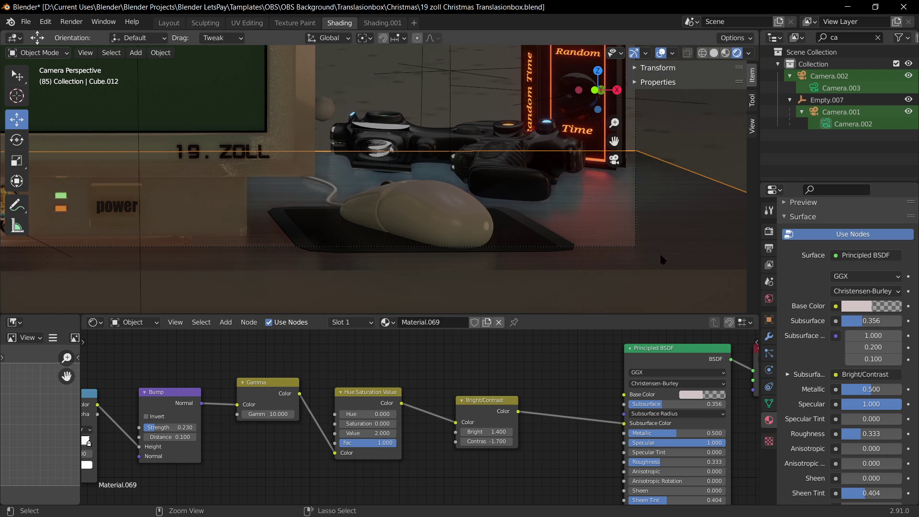
Set the desk's roughness to 0.939 and its base color to orange-brown with hue 0.108, saturation 1.000 and value 0.722, and save.
click(869, 305)
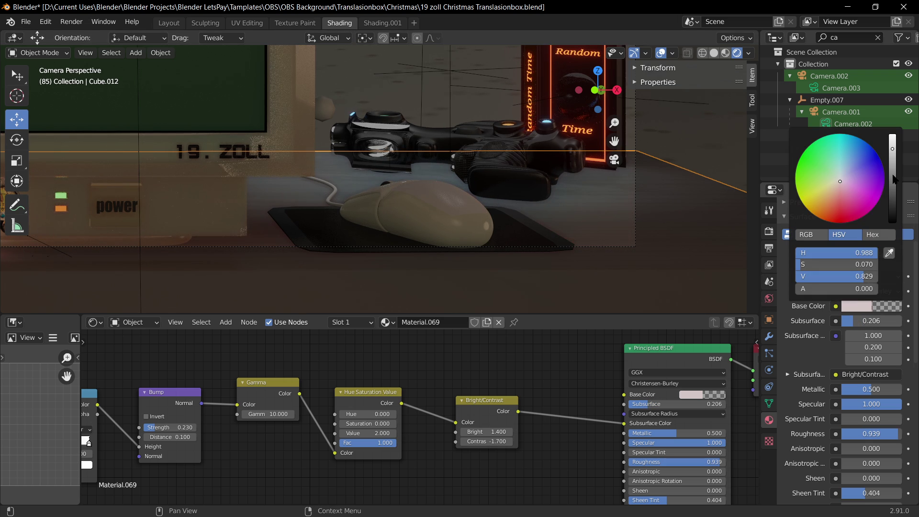
mouse_move(893, 149)
mouse_down()
mouse_move(893, 136)
mouse_move(892, 166)
mouse_up()
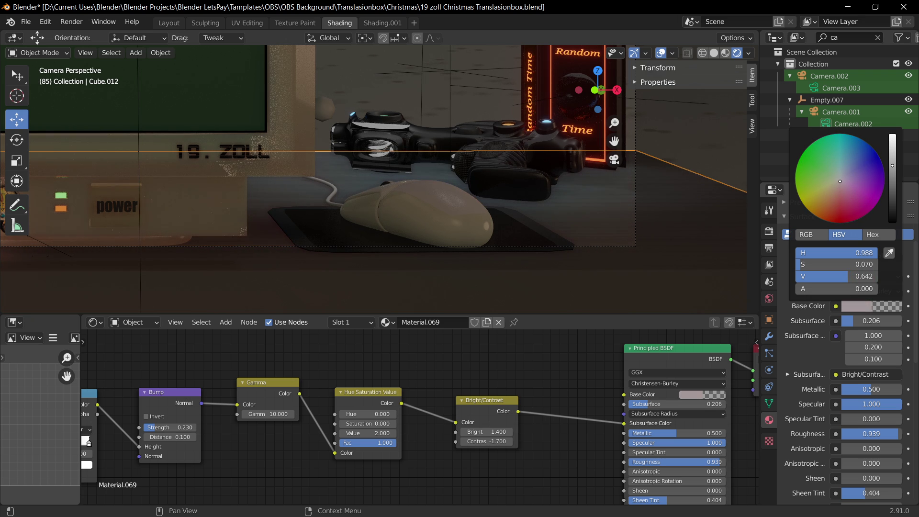
drag(840, 218, 811, 213)
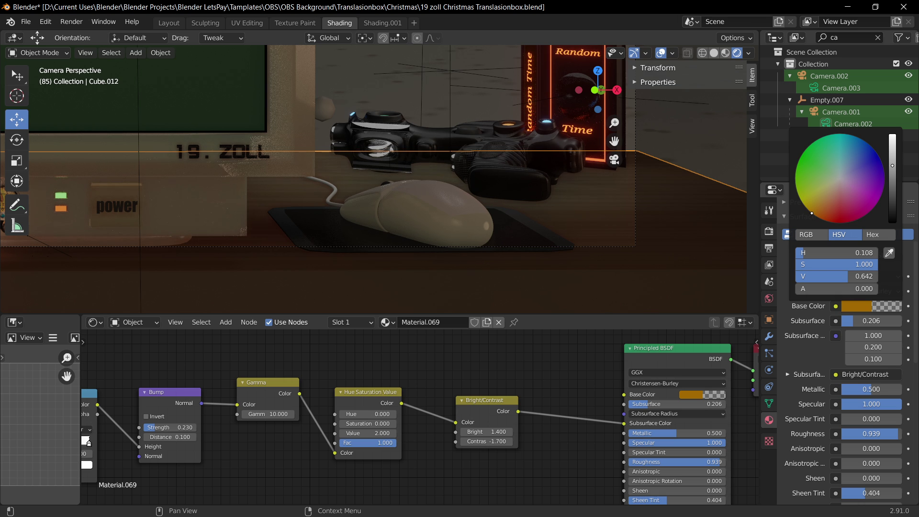
mouse_move(891, 165)
mouse_down()
mouse_move(892, 195)
mouse_move(892, 159)
mouse_up()
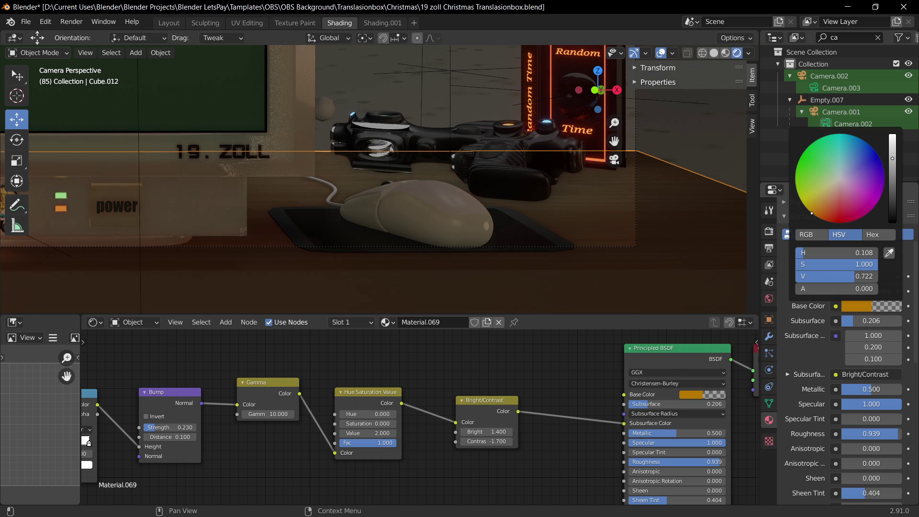
click(608, 177)
scroll(574, 201, down, 4)
key(ctrl+s)
Enter edit mode on the desk and delete its selected side faces with Only Edges & Faces.
middle_drag(536, 239, 616, 192)
scroll(492, 272, down, 4)
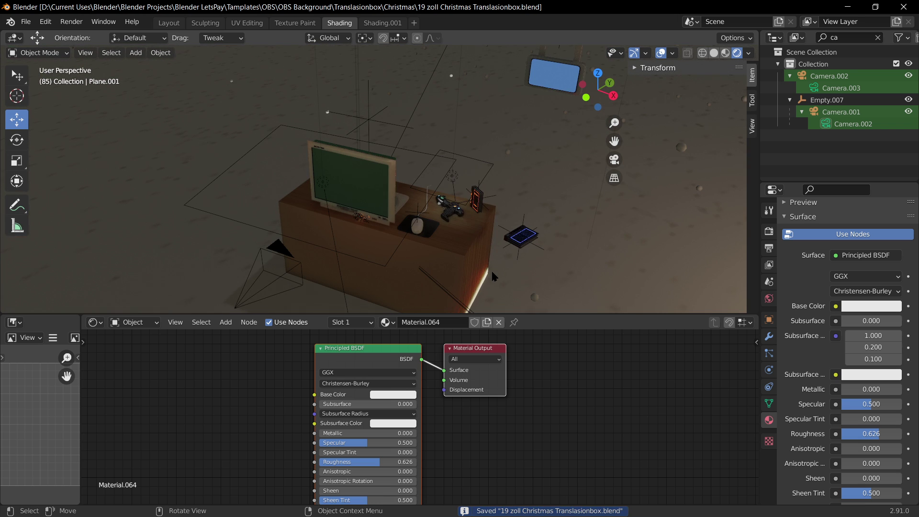
scroll(494, 275, up, 4)
scroll(412, 274, up, 1)
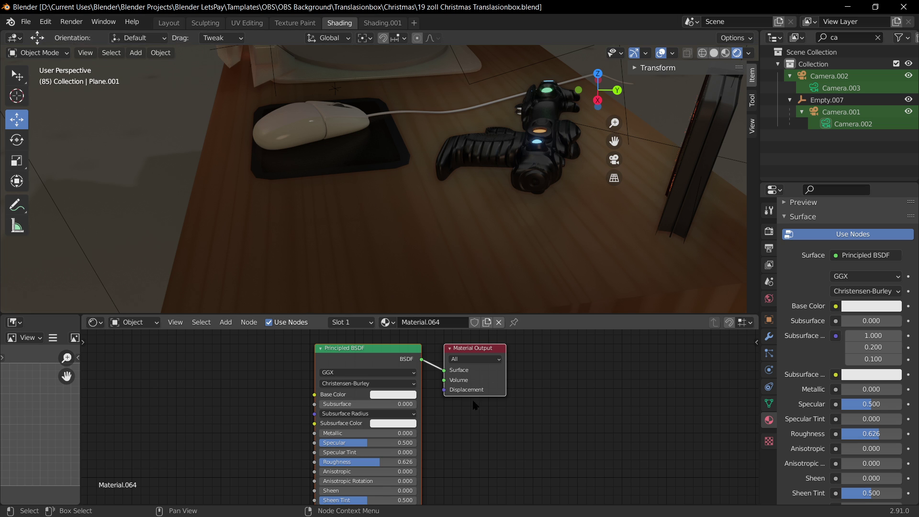
middle_drag(430, 235, 361, 225)
click(468, 268)
key(Tab)
key(x)
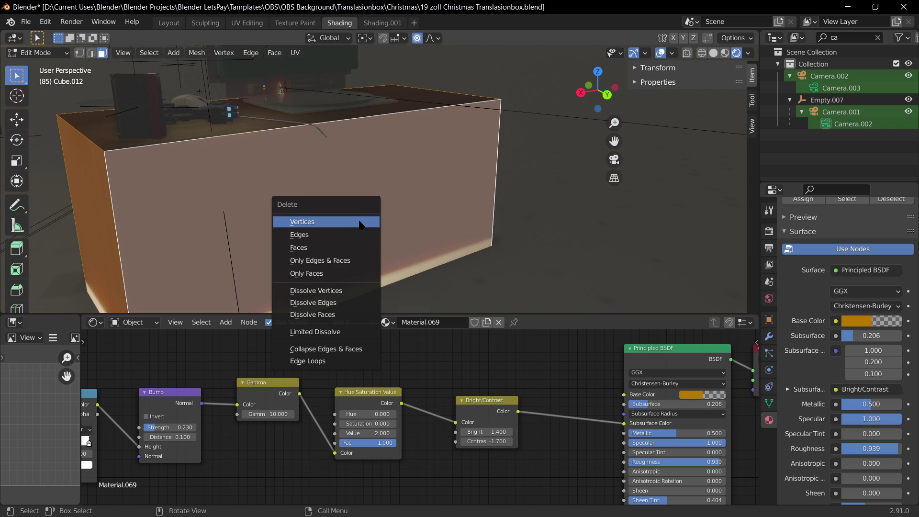
click(316, 260)
Delete the desk's remaining faces except the tabletop, return to object mode and save the file.
middle_drag(316, 260, 436, 223)
shift+click(380, 265)
middle_drag(380, 266, 543, 180)
scroll(459, 241, down, 5)
key(x)
click(477, 267)
key(Tab)
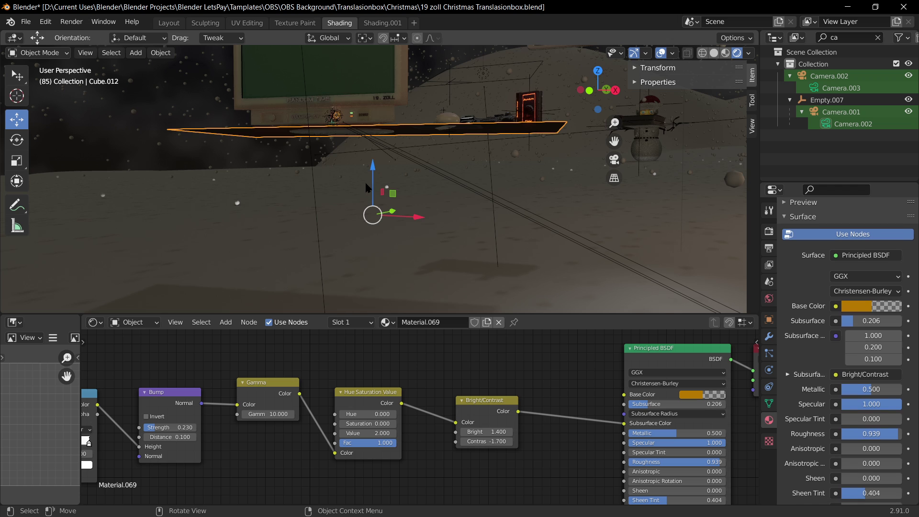
key(ctrl+s)
Invert the selection to hide every object except the tabletop, and save the file.
middle_drag(464, 163, 508, 207)
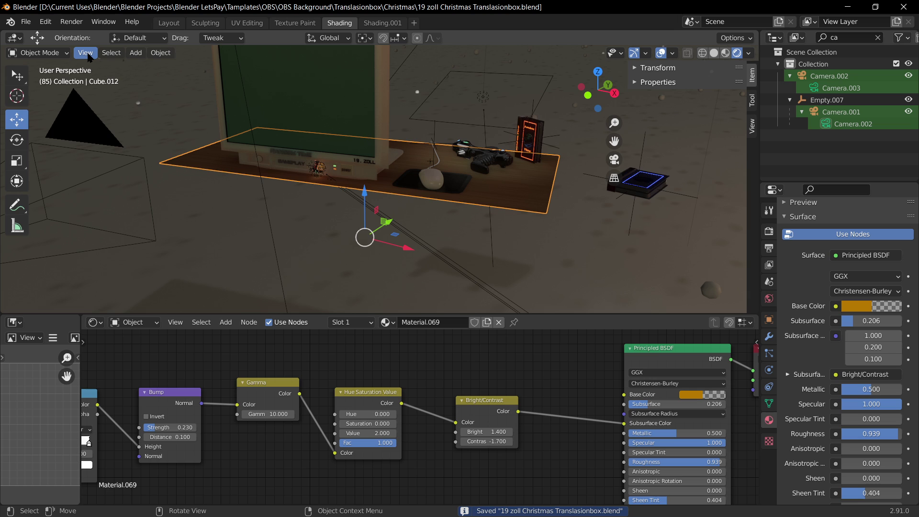
click(113, 53)
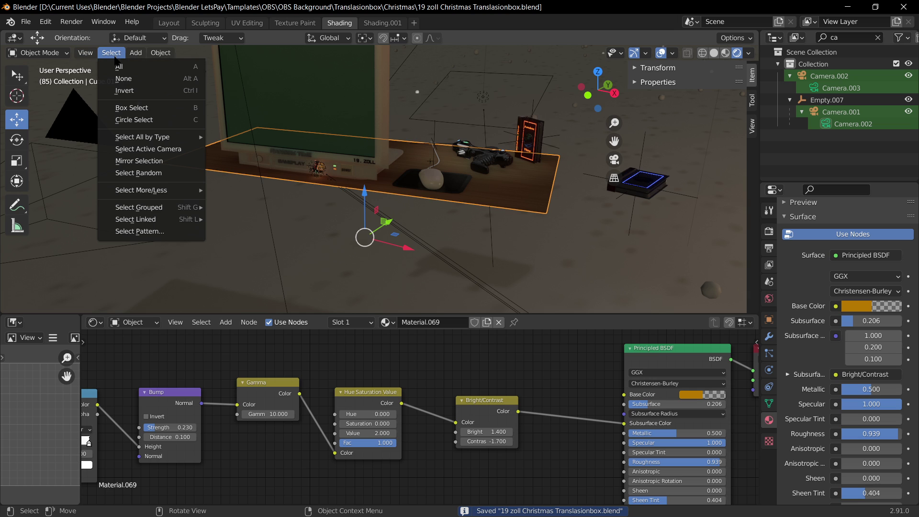
click(118, 90)
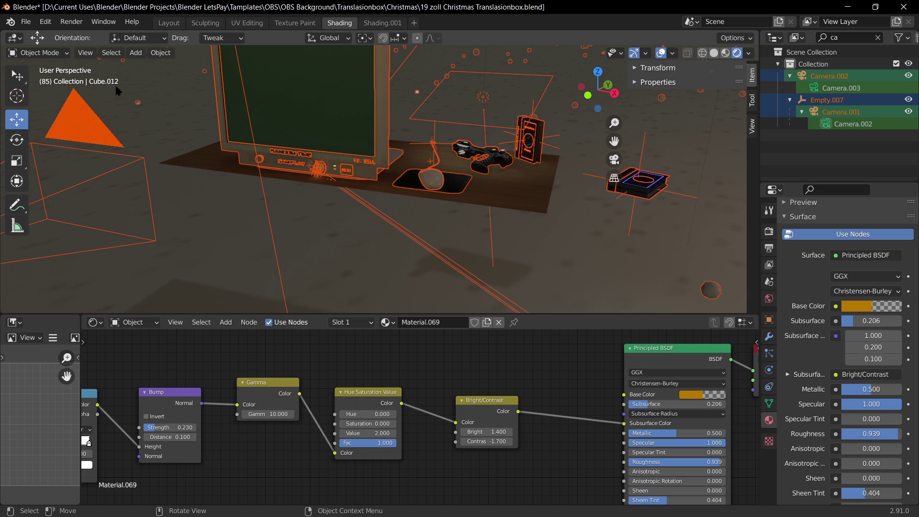
key(h)
key(ctrl+s)
Switch the viewport to solid shading and select the tabletop's face in edit mode.
click(713, 52)
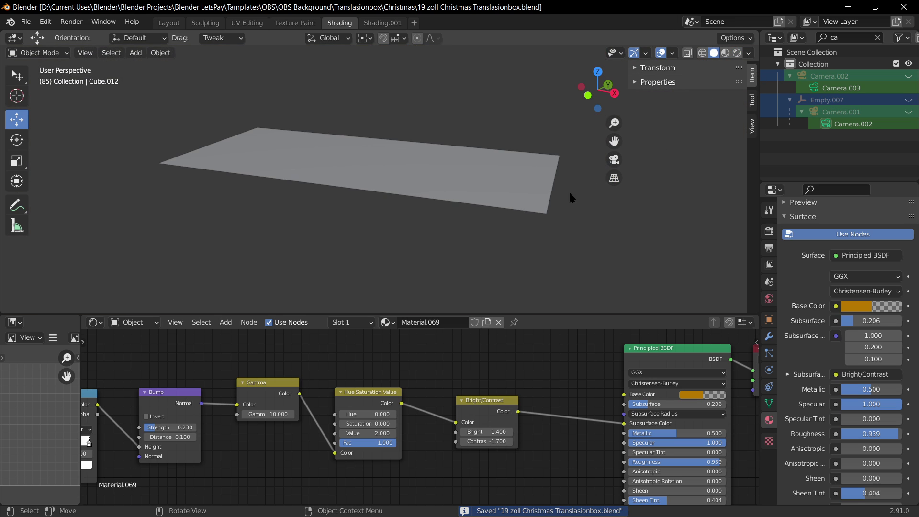
middle_drag(569, 191, 506, 107)
click(502, 108)
key(Tab)
click(455, 110)
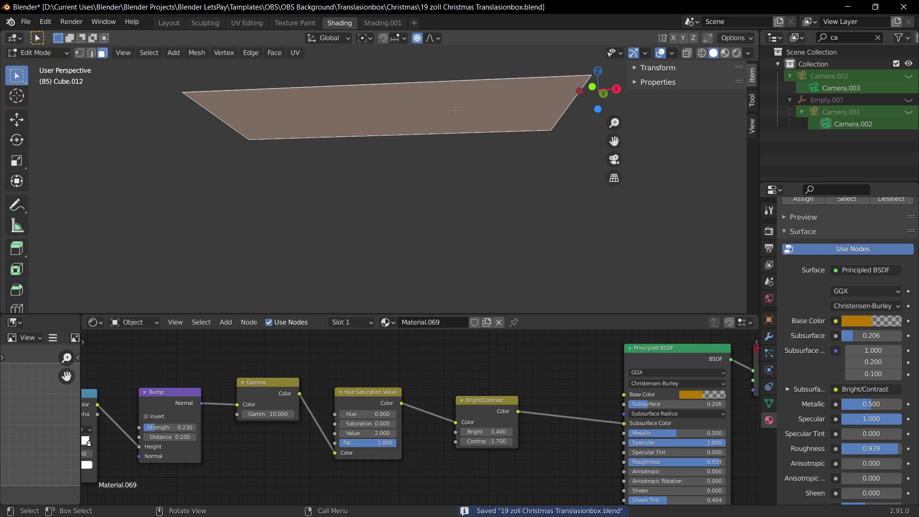
mouse_move(514, 159)
middle_down()
mouse_move(495, 177)
mouse_move(525, 170)
middle_up()
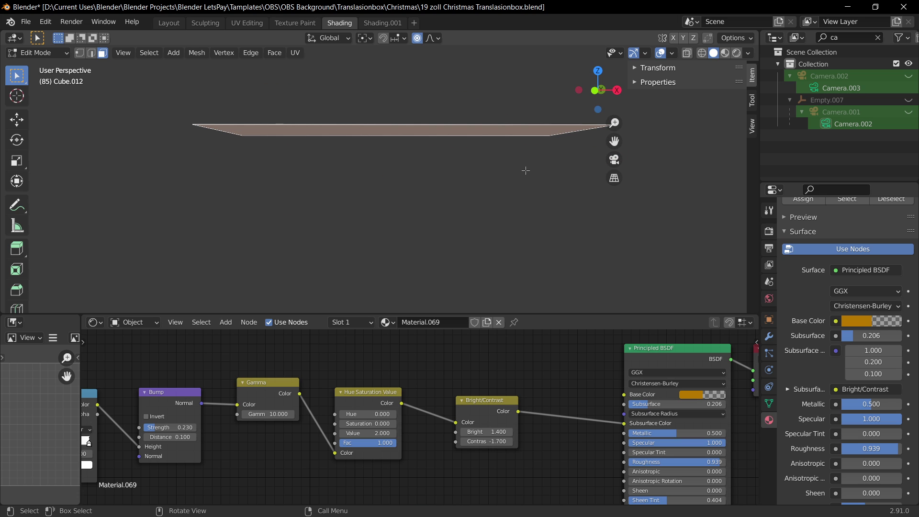
right_click(498, 133)
click(499, 132)
key(ctrl+z)
middle_drag(479, 164, 511, 171)
key(Tab)
key(Tab)
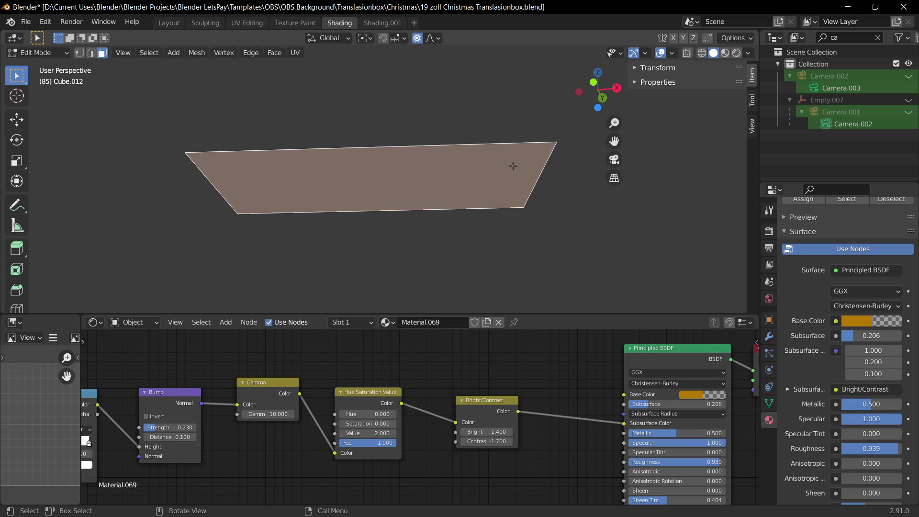
Subdivide the tabletop face with 10 cuts.
right_click(512, 167)
right_click(443, 187)
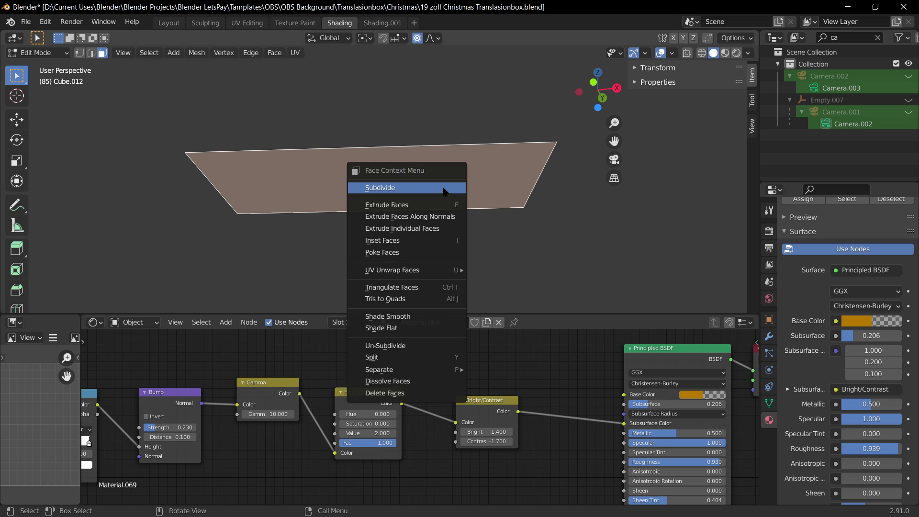
click(442, 188)
right_click(442, 188)
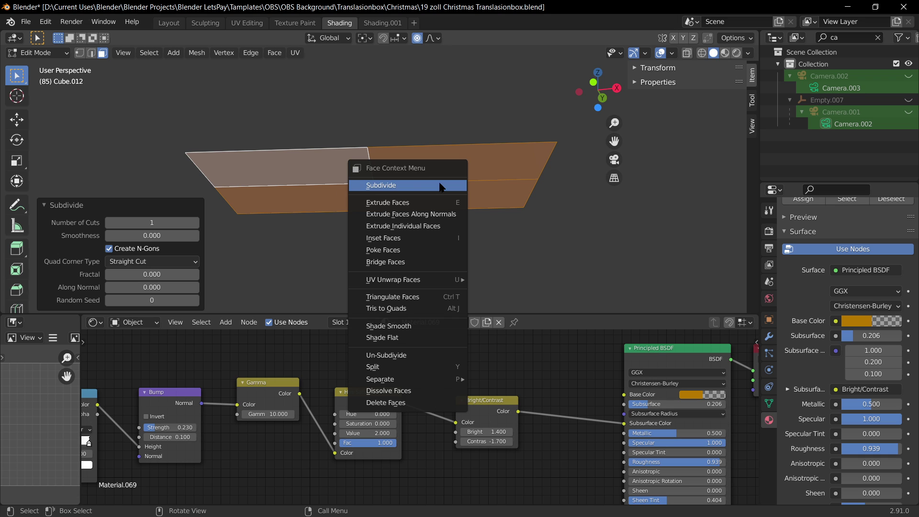
drag(160, 223, 234, 223)
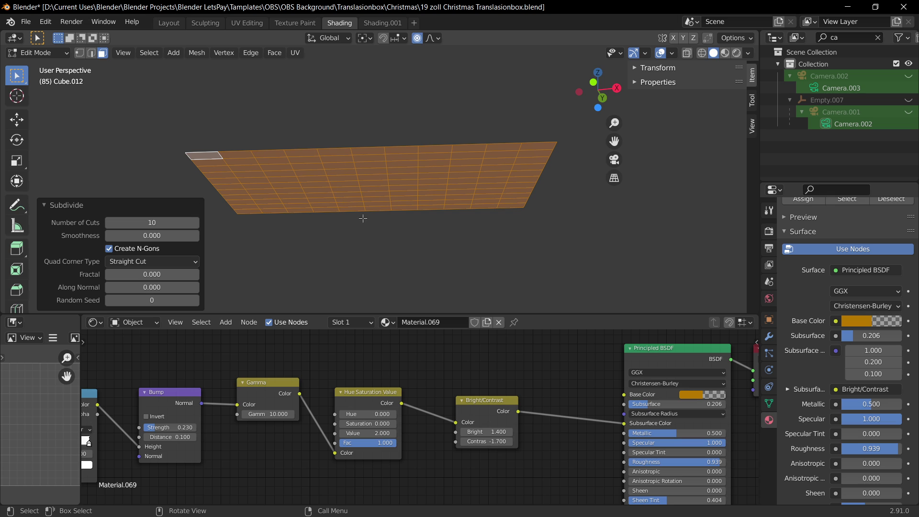
Select the tabletop's four corner faces, invert the selection and merge the remaining grid faces with Dissolve Faces.
middle_drag(409, 212, 275, 125)
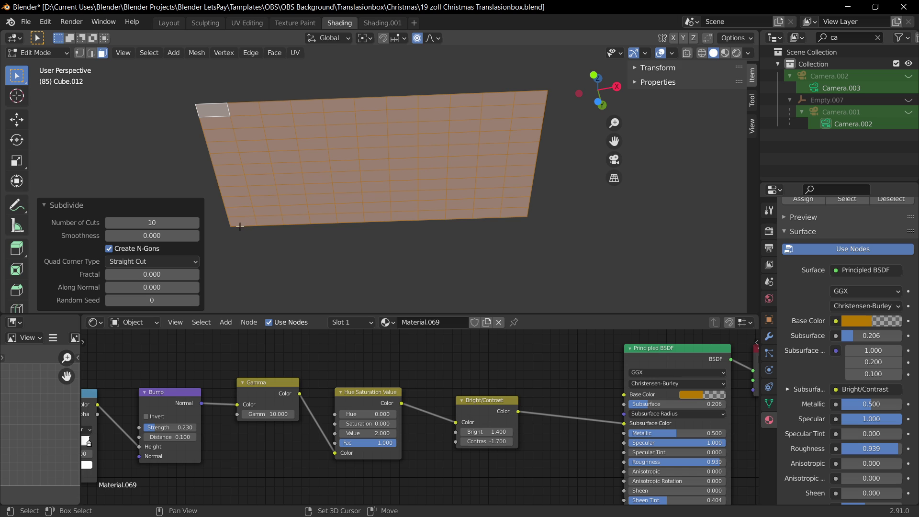
click(513, 212)
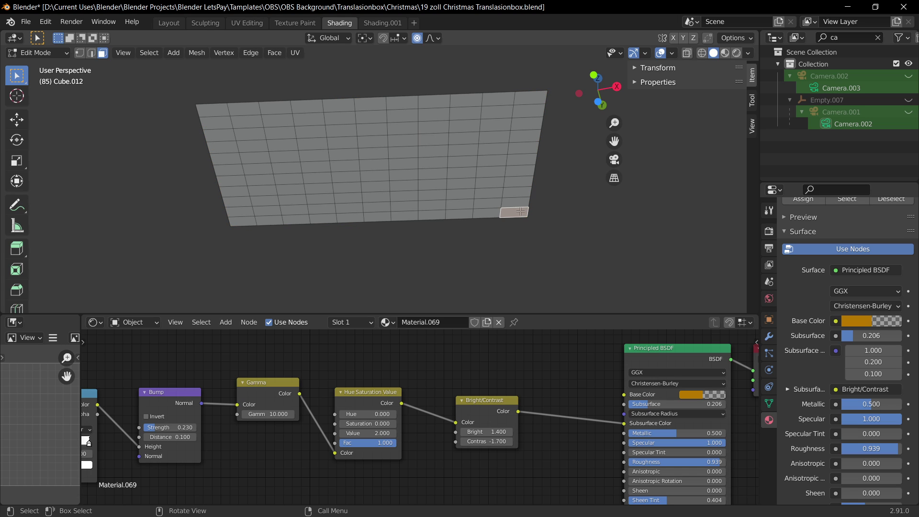
shift+click(530, 98)
shift+click(216, 113)
shift+click(244, 223)
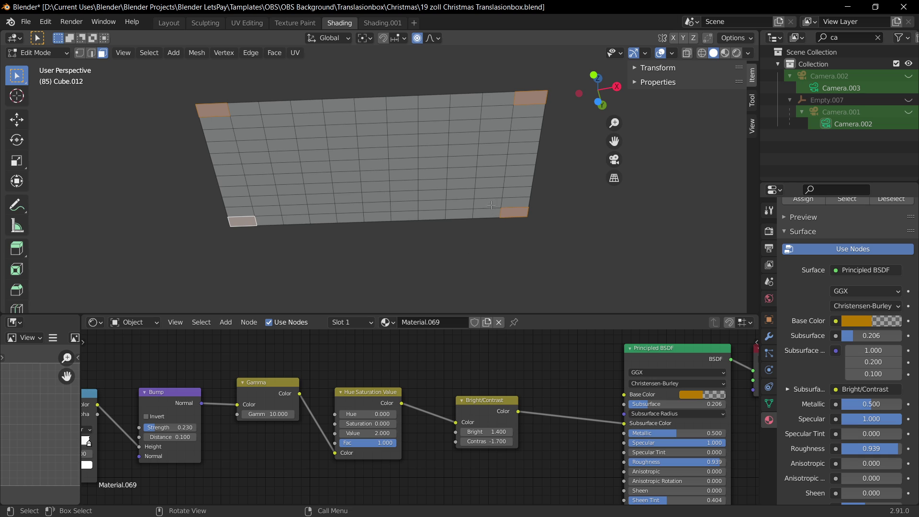
click(149, 53)
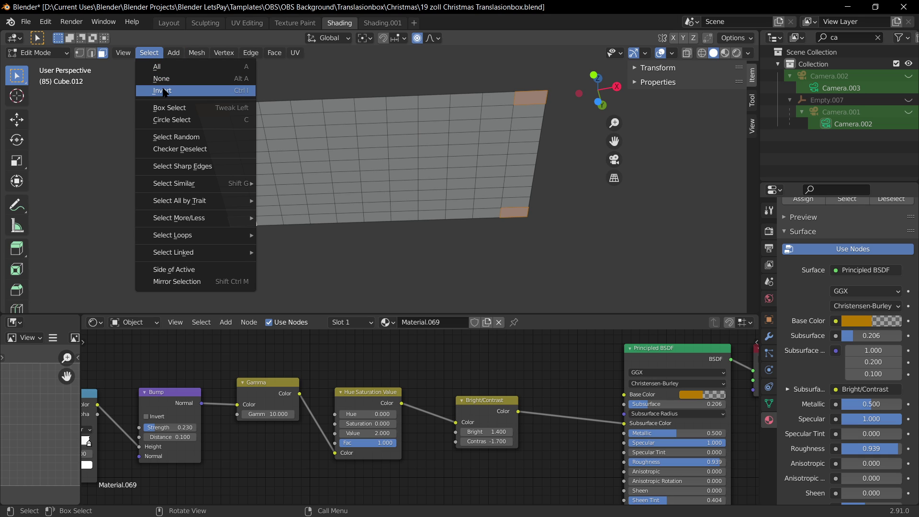
click(162, 89)
right_click(390, 172)
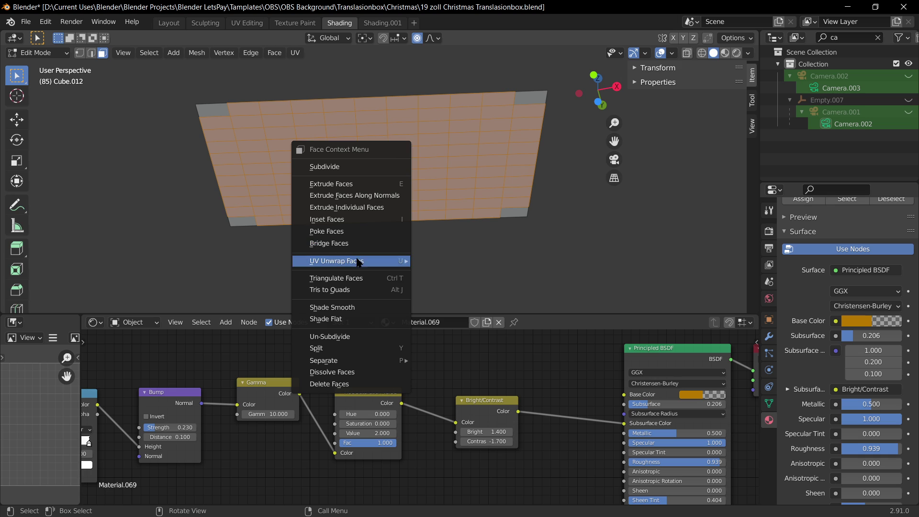
key(x)
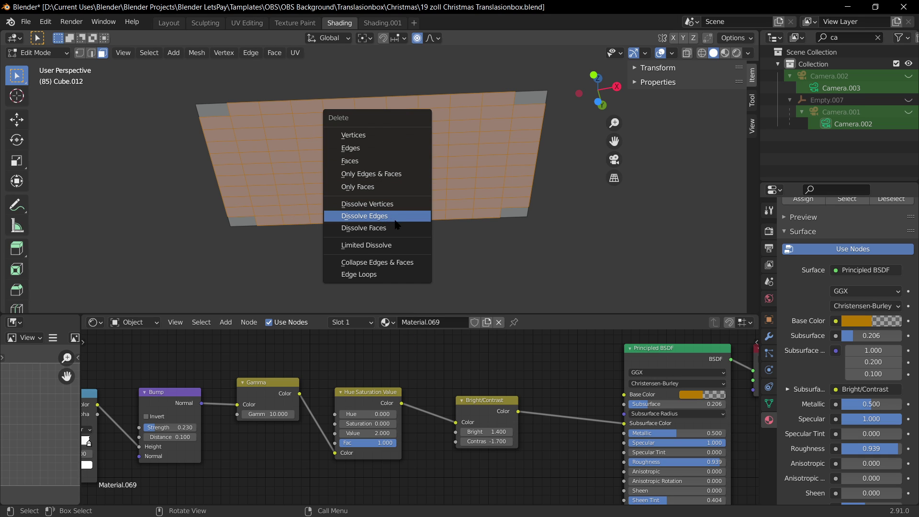
click(391, 227)
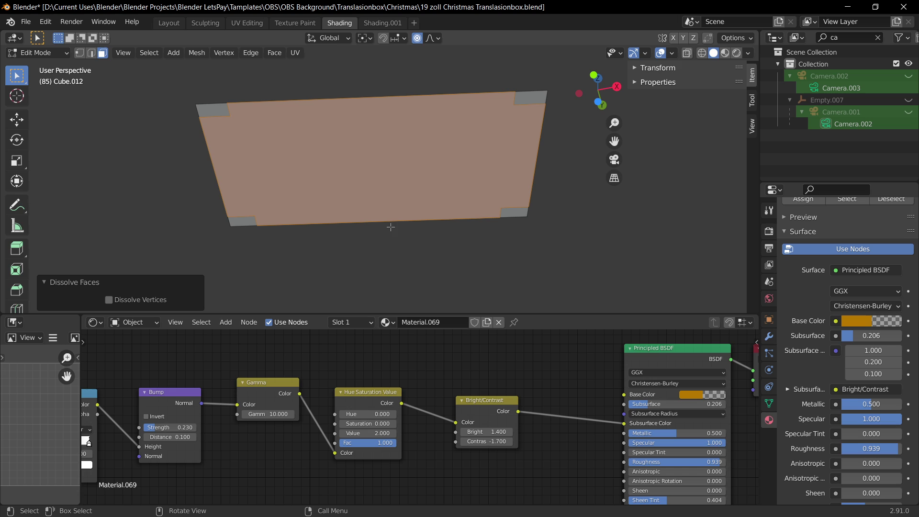
Try to extrude the tabletop's four corner faces downward along the Z axis.
click(215, 109)
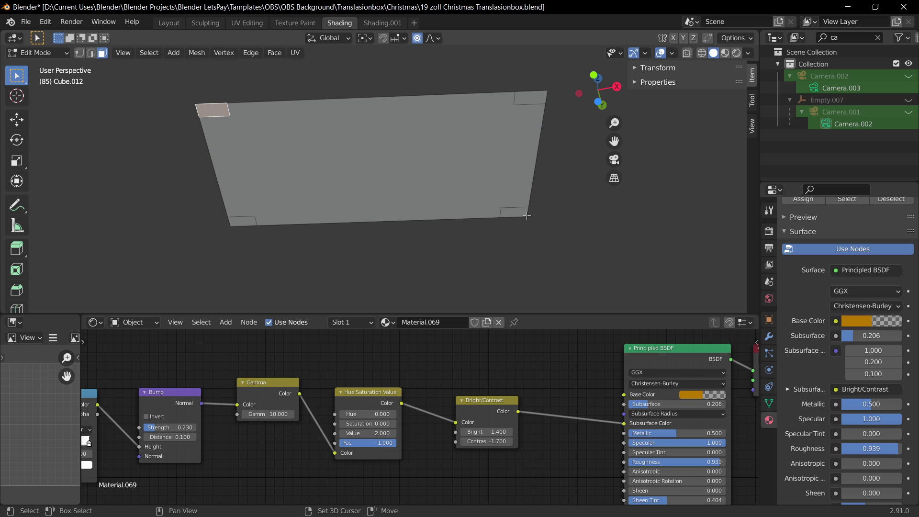
shift+click(514, 212)
shift+click(242, 221)
shift+click(539, 97)
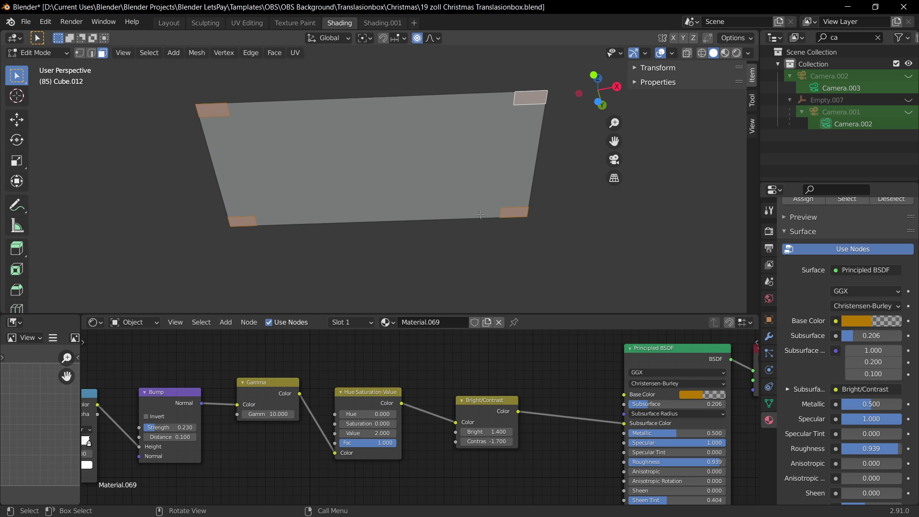
middle_drag(501, 193, 509, 237)
key(e)
key(z)
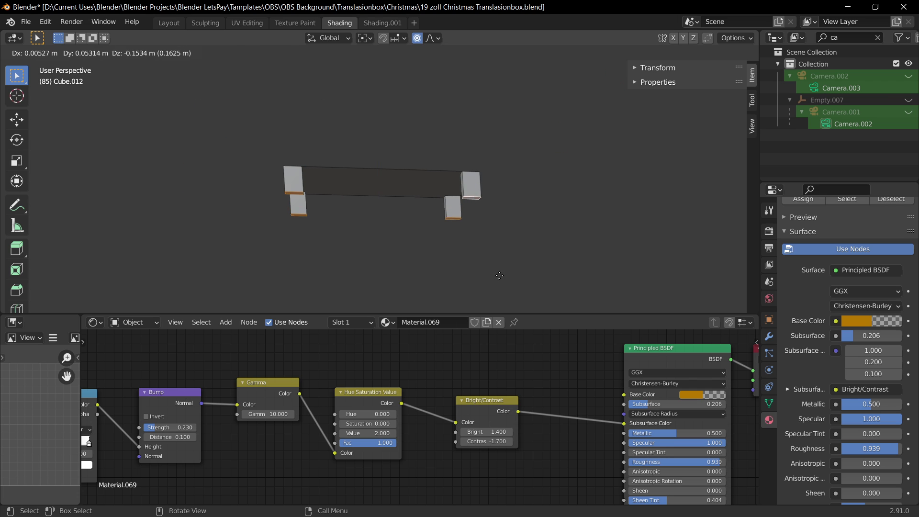
right_click(495, 265)
key(g)
key(z)
right_click(491, 309)
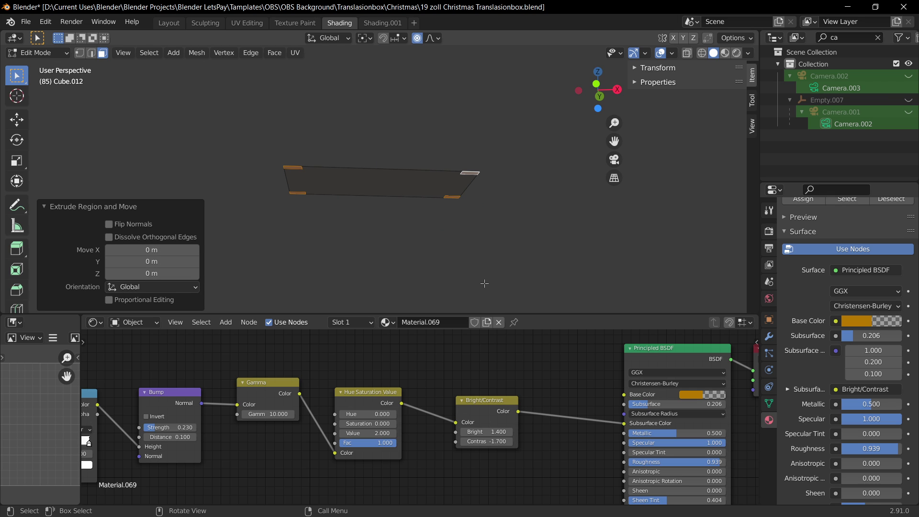
key(ctrl+z)
key(ctrl+z)
key(ctrl+z)
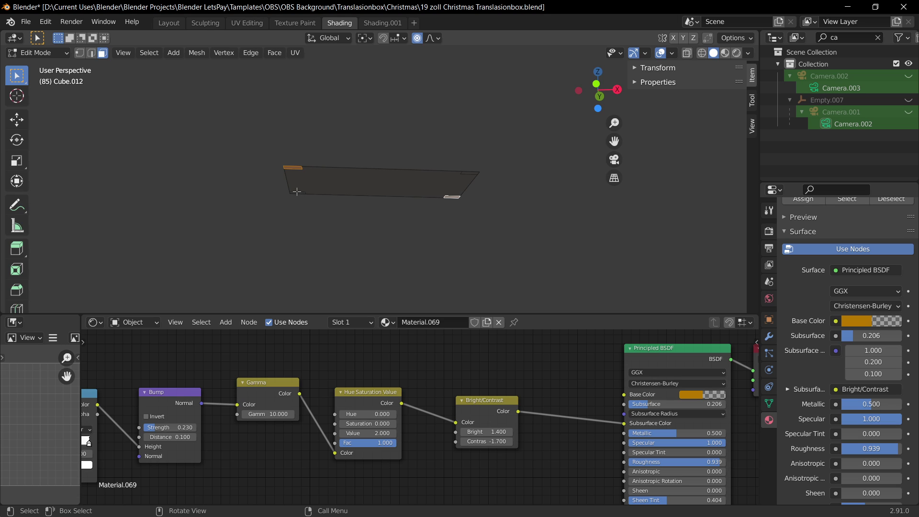
Select only the four corner faces on the underside of the tabletop.
shift+click(304, 166)
click(472, 176)
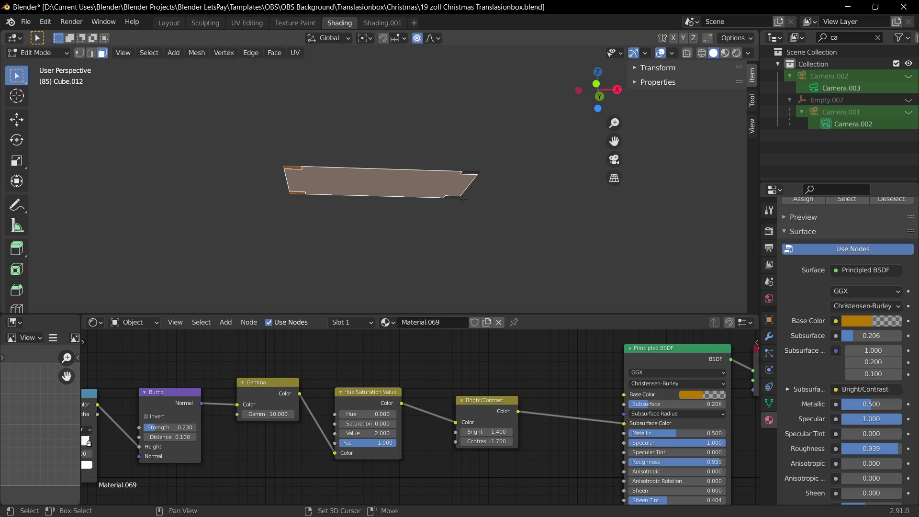
click(452, 197)
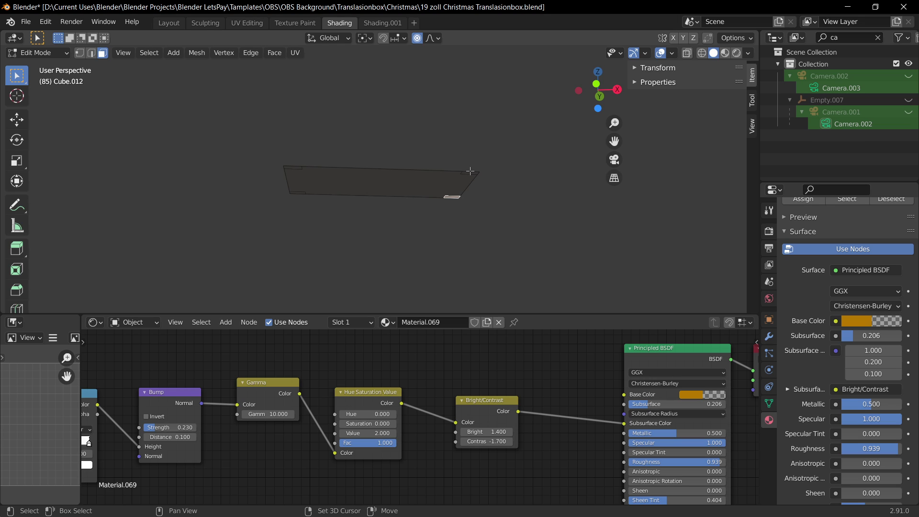
scroll(471, 171, up, 4)
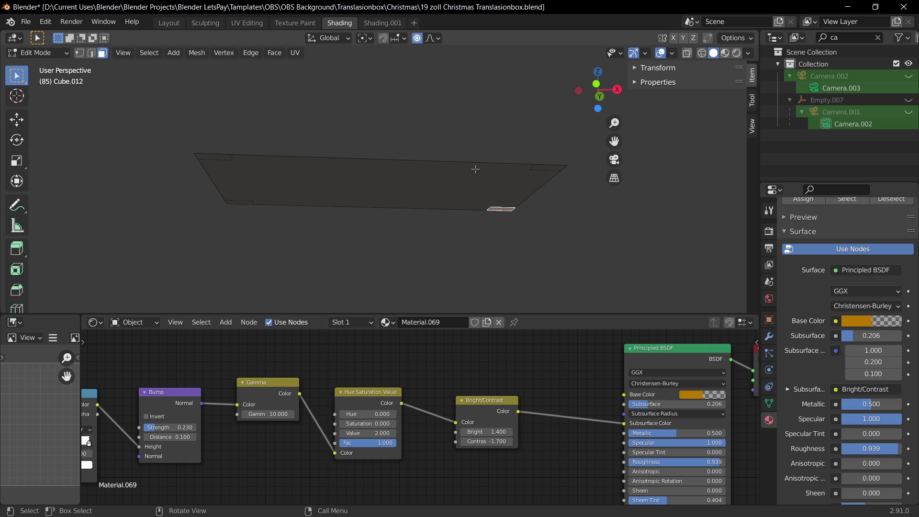
shift+click(545, 170)
key(alt+a)
middle_drag(553, 184, 526, 197)
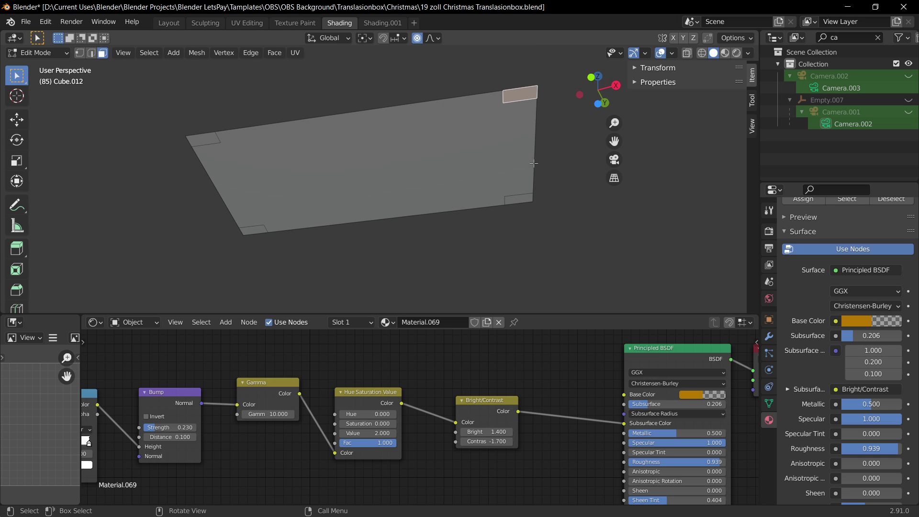
shift+click(523, 199)
shift+click(252, 232)
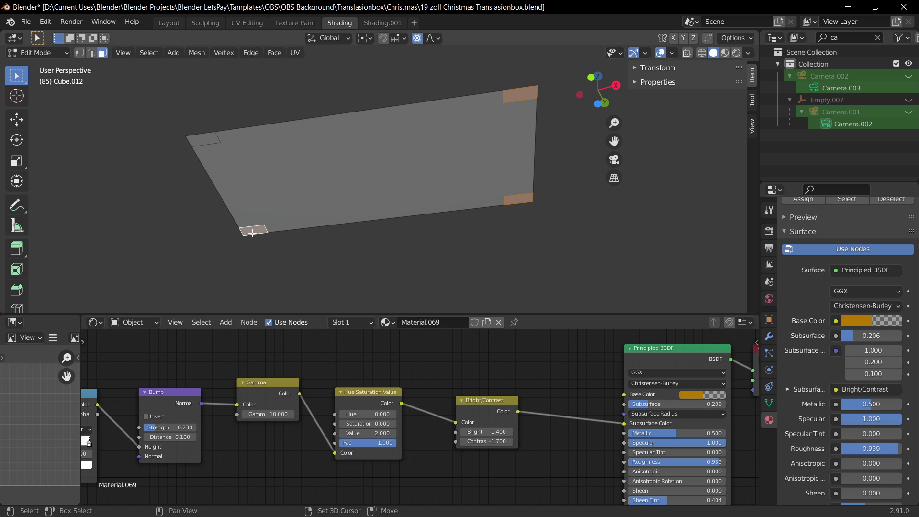
shift+click(212, 139)
middle_drag(395, 193, 419, 215)
key(e)
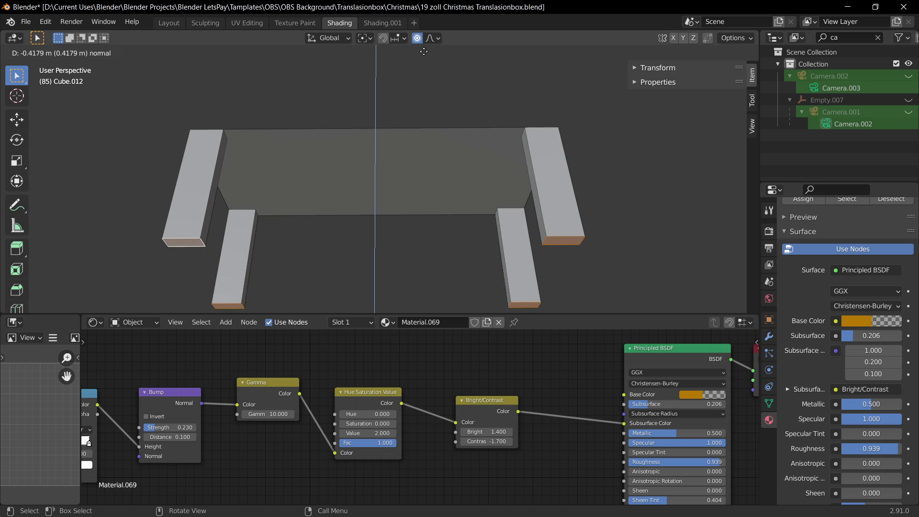
right_click(438, 57)
key(ctrl+z)
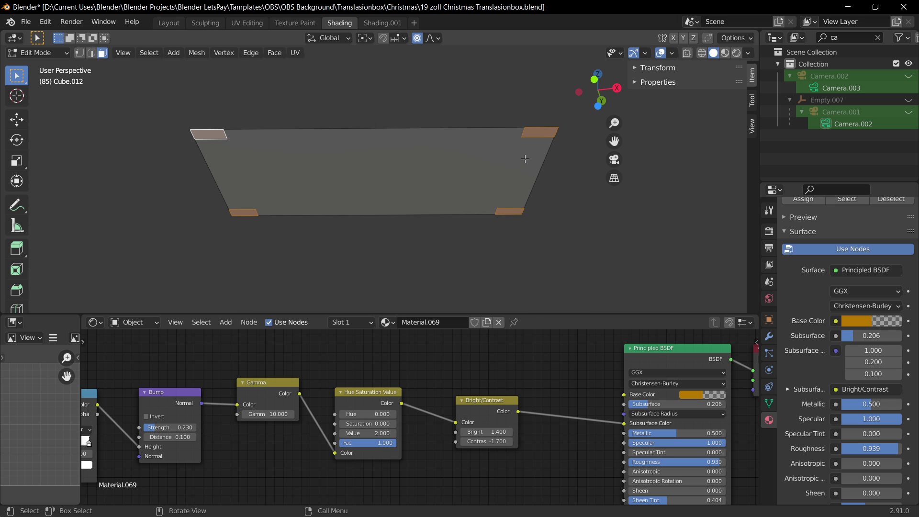
Subdivide the four selected corner faces with 1 cut.
scroll(283, 134, up, 1)
right_click(373, 168)
click(357, 156)
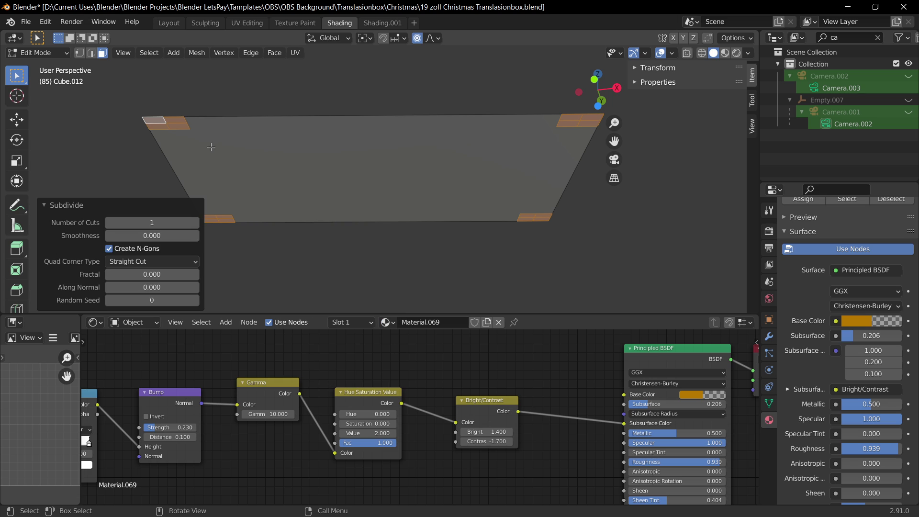
Extrude the innermost small face at each tabletop corner downward by about 0.484 m to form four legs.
click(179, 129)
click(181, 125)
middle_drag(532, 215, 523, 161)
shift+click(540, 204)
shift+click(535, 53)
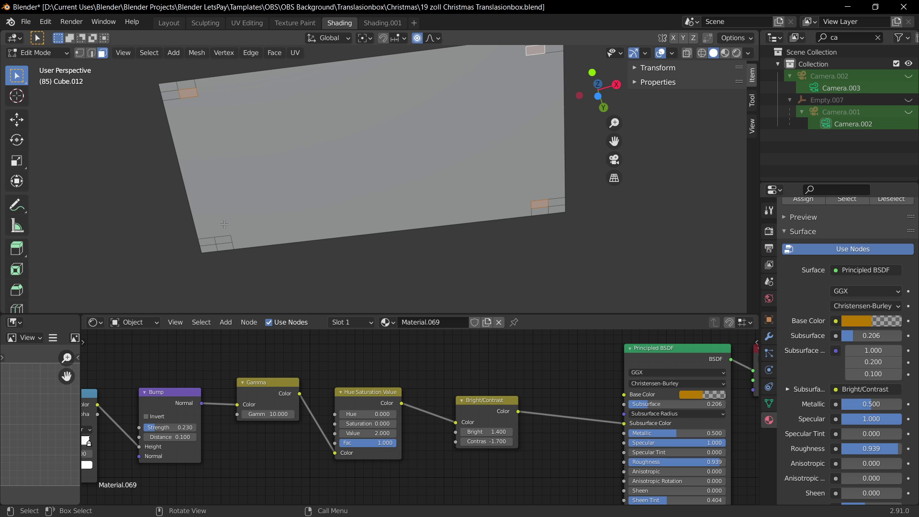
shift+click(223, 242)
middle_drag(223, 242, 386, 226)
key(e)
click(416, 298)
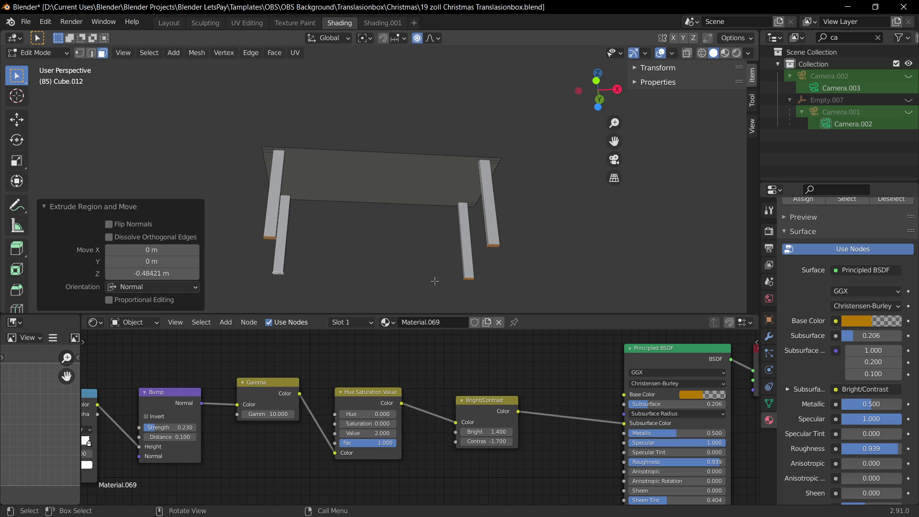
Switch the viewport to rendered shading and return the table to object mode.
middle_drag(541, 237, 548, 299)
scroll(474, 289, up, 2)
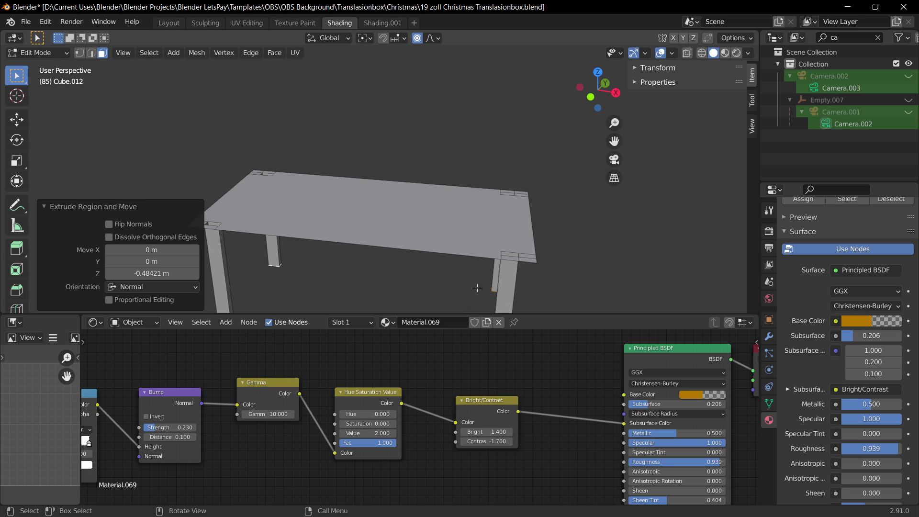
shift+middle_drag(478, 282, 510, 167)
scroll(501, 243, up, 2)
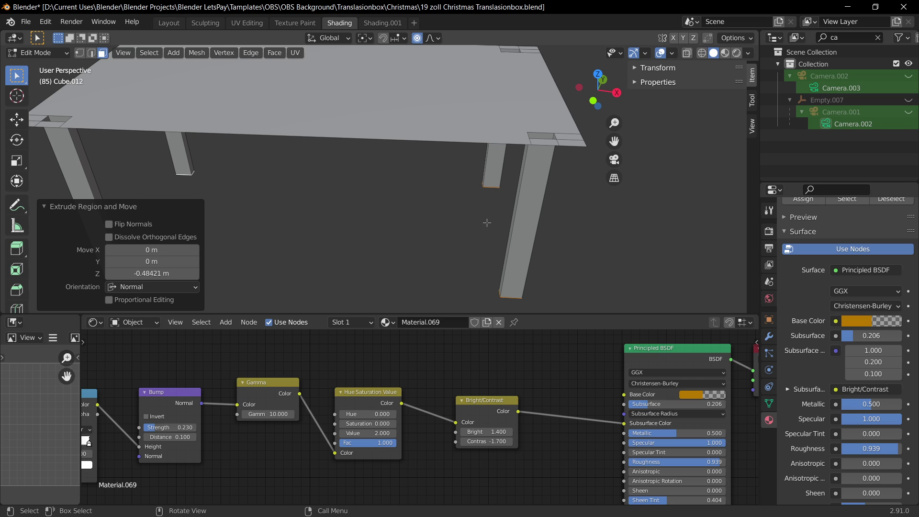
click(725, 53)
click(737, 53)
scroll(534, 233, down, 2)
key(Tab)
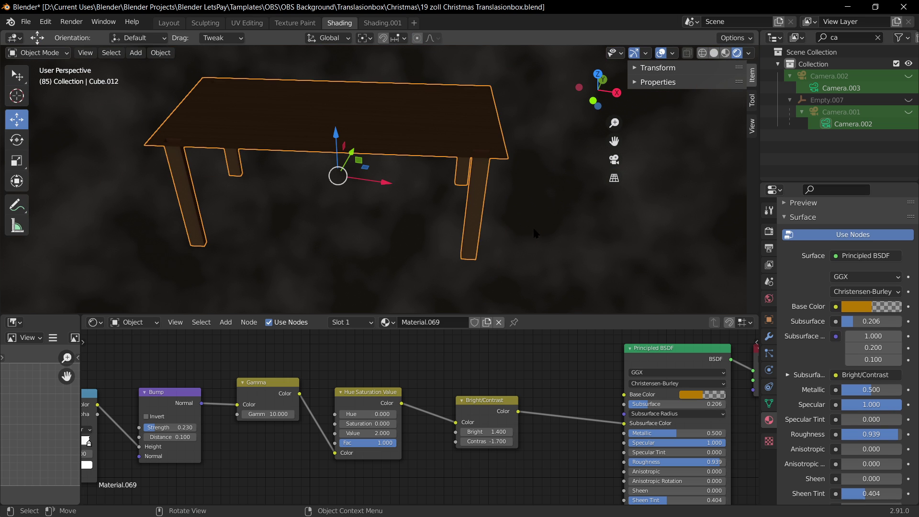
Switch the viewport to material preview shading and save the file.
scroll(549, 226, up, 3)
middle_drag(549, 225, 497, 220)
click(725, 53)
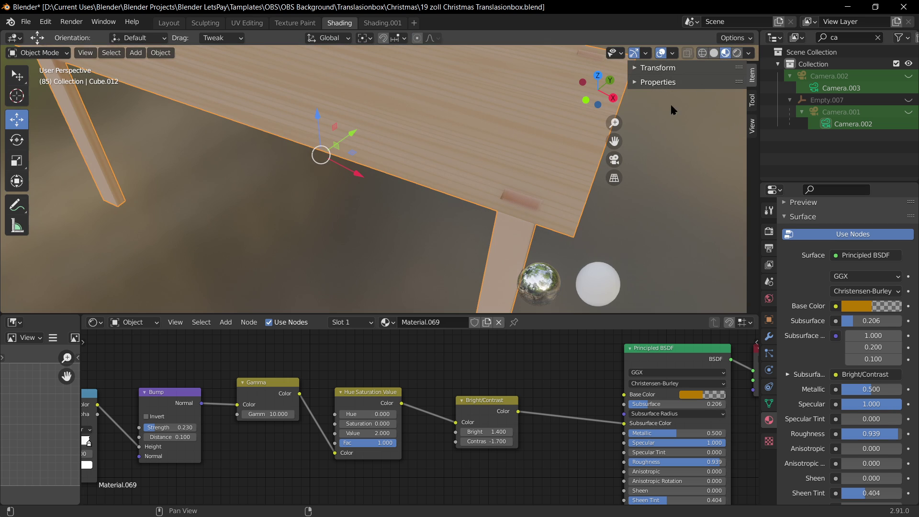
scroll(550, 139, down, 2)
middle_drag(529, 136, 586, 125)
key(ctrl+s)
scroll(483, 122, down, 3)
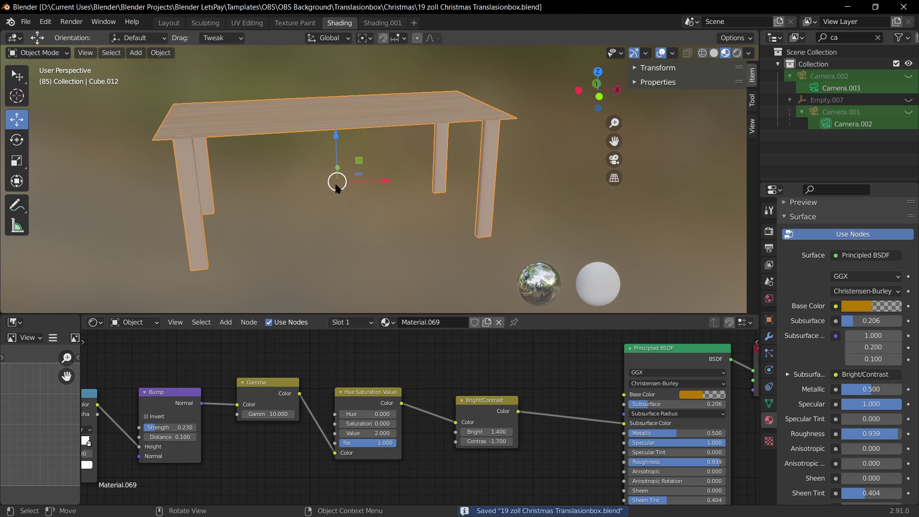
Examine the table's underside, top surface and leg corners in edit mode, and return to object mode.
middle_drag(317, 213, 352, 78)
key(Tab)
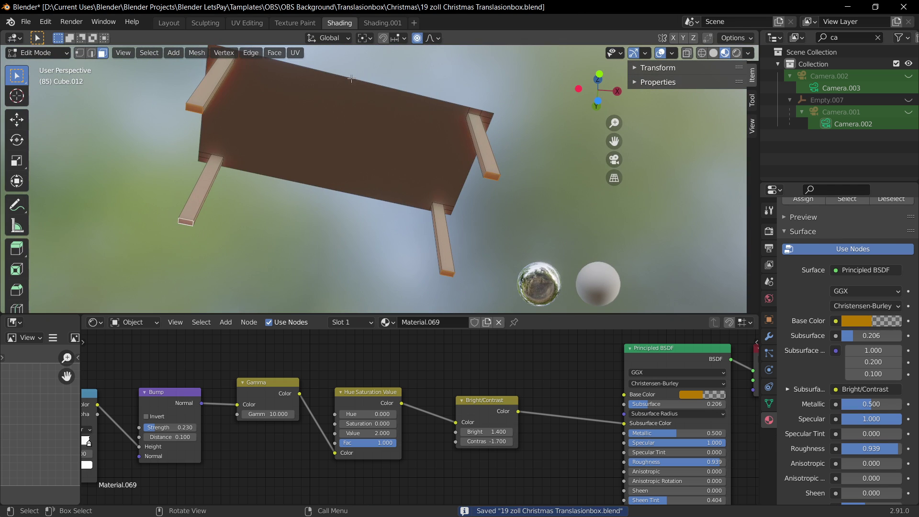
click(400, 98)
middle_drag(489, 114, 480, 143)
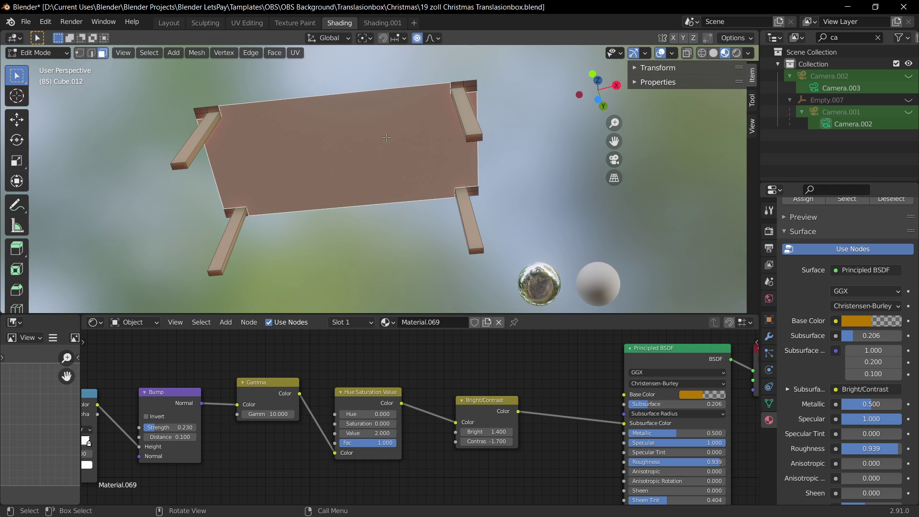
middle_drag(387, 137, 515, 198)
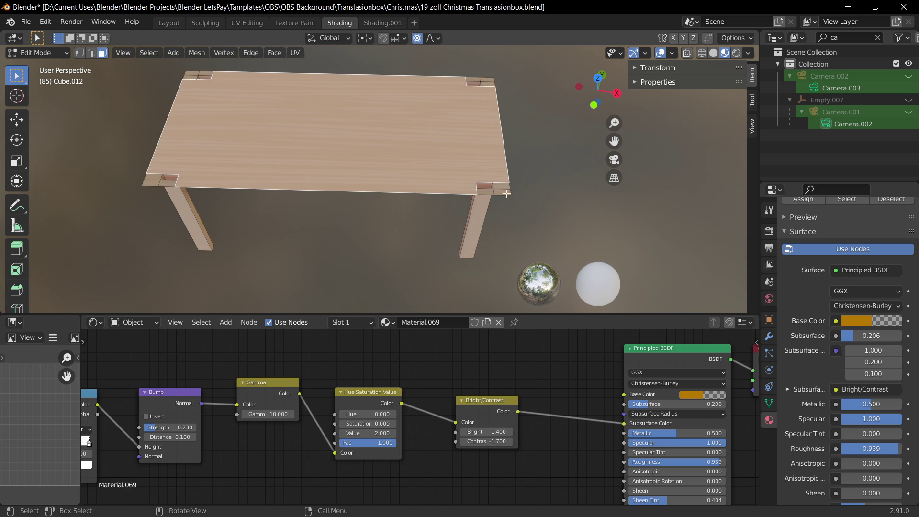
click(515, 198)
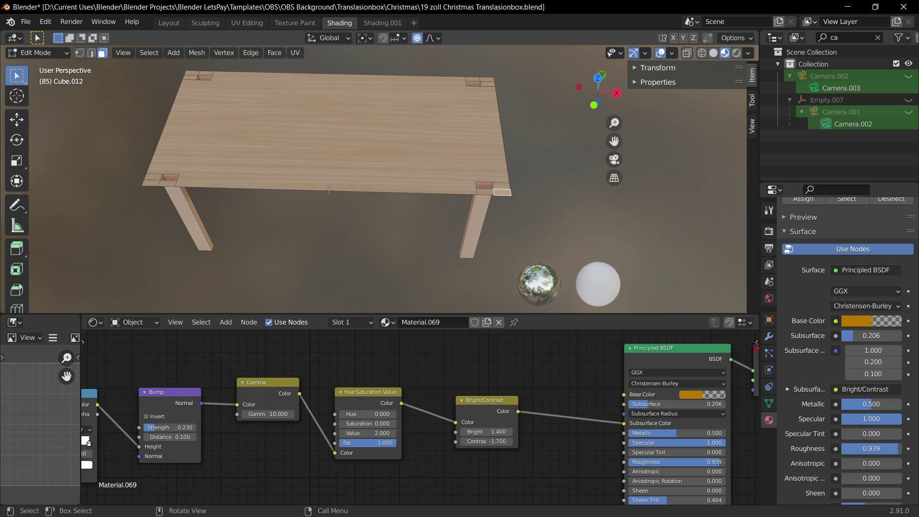
key(Tab)
middle_drag(412, 174, 461, 205)
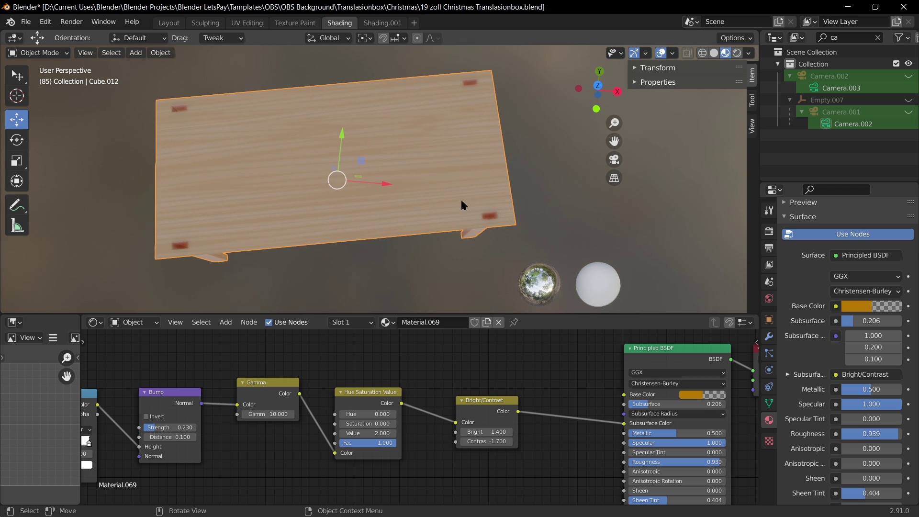
In edit mode, dissolve the intermediate vertices along the tabletop's front long edge, keeping the vertices at the leg corners.
key(Tab)
scroll(479, 201, up, 5)
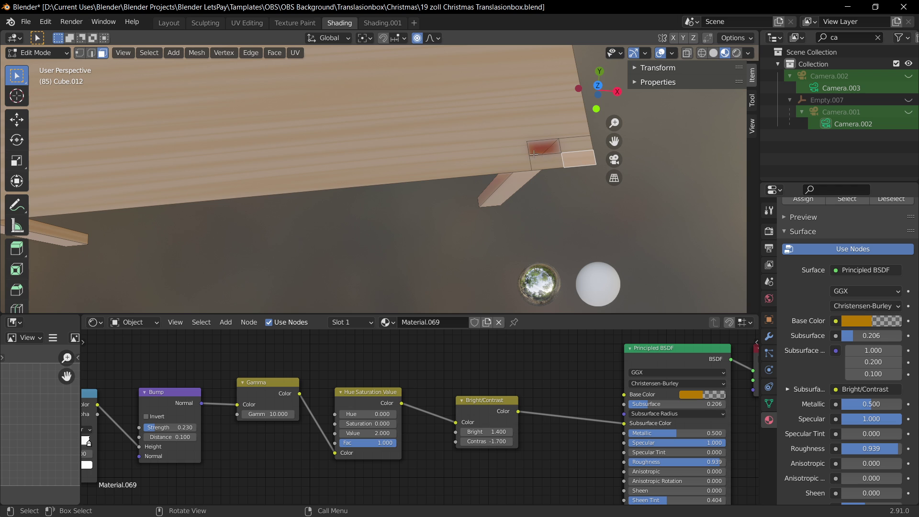
scroll(533, 154, down, 3)
click(385, 145)
scroll(383, 148, down, 4)
middle_drag(349, 139, 336, 97)
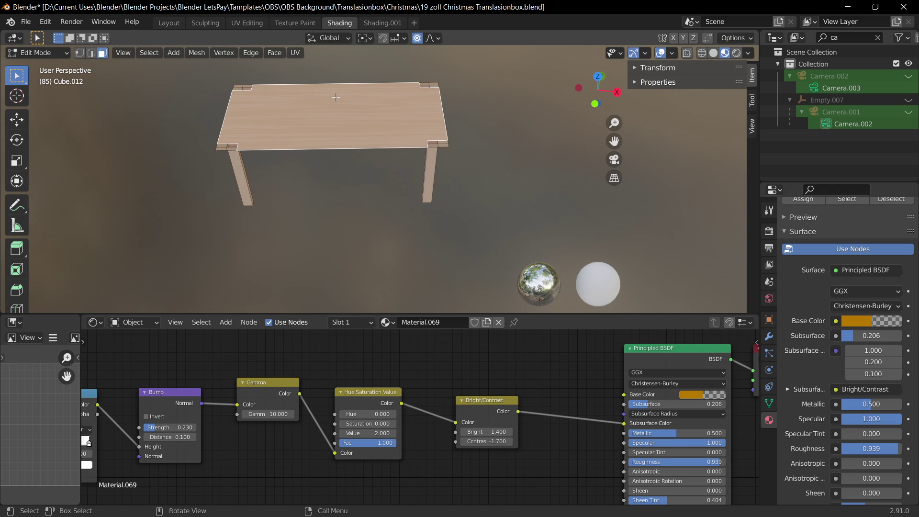
middle_drag(446, 149, 483, 159)
click(483, 160)
key(1)
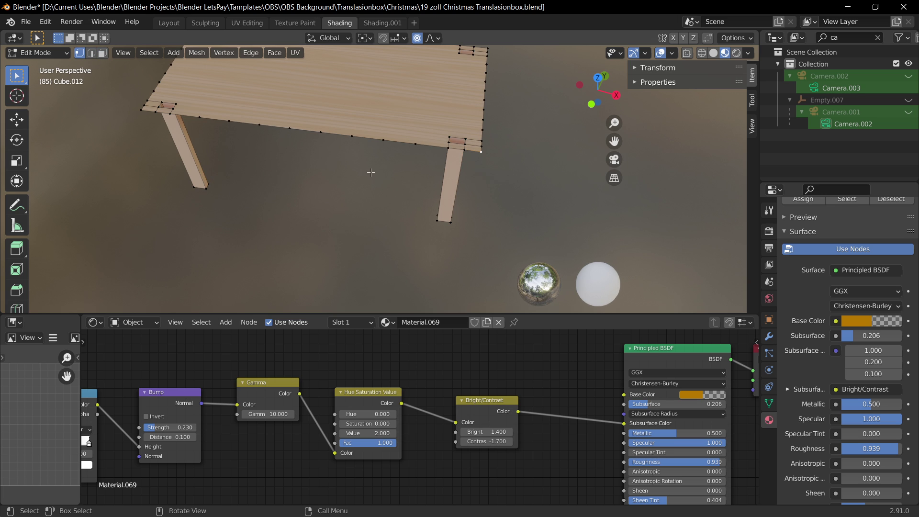
click(414, 145)
middle_drag(415, 145, 438, 181)
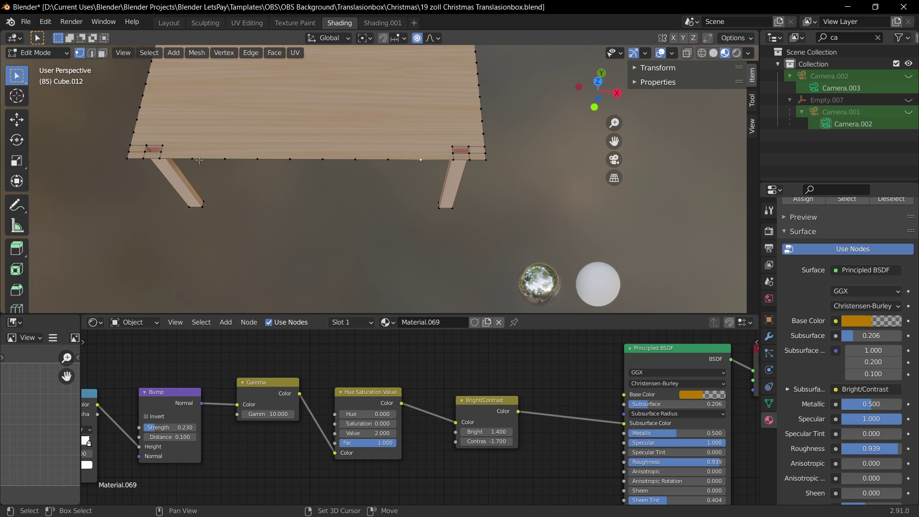
drag(432, 176, 189, 153)
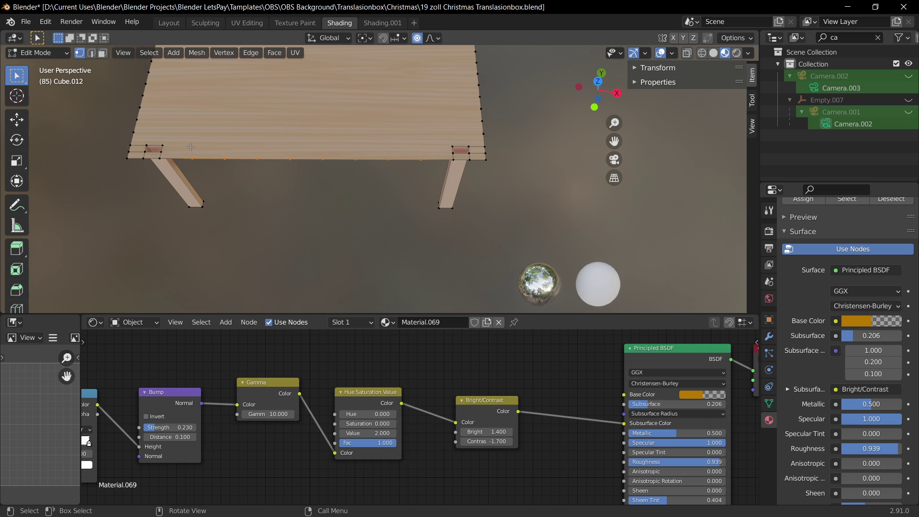
key(x)
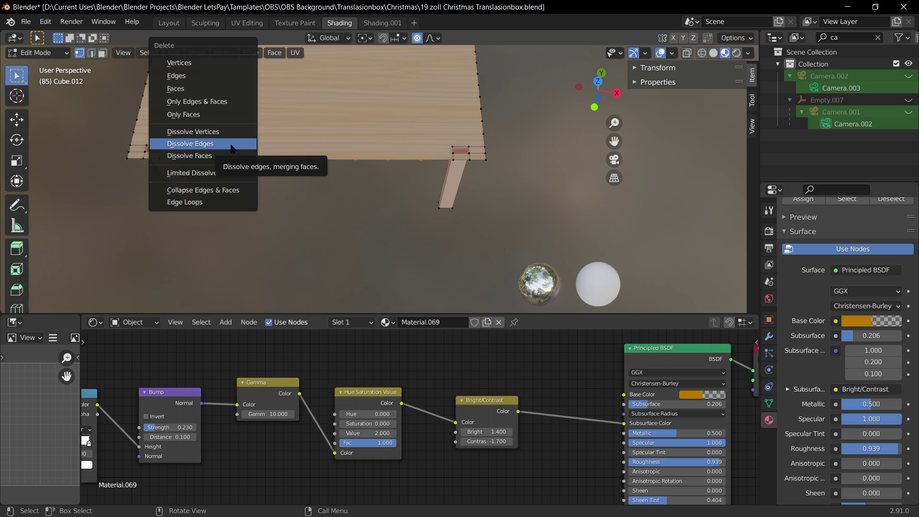
click(220, 132)
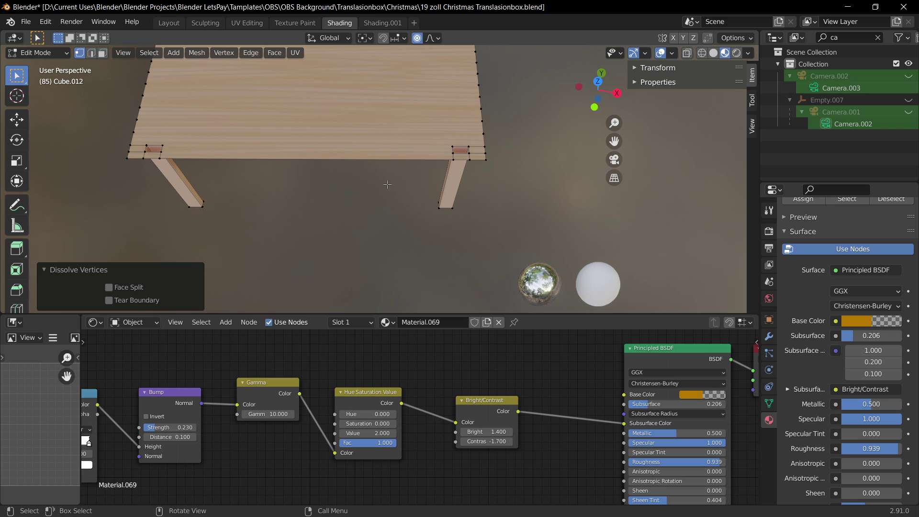
Dissolve the intermediate vertices along the tabletop's rear long edge between the two corner grids.
middle_drag(387, 184, 445, 206)
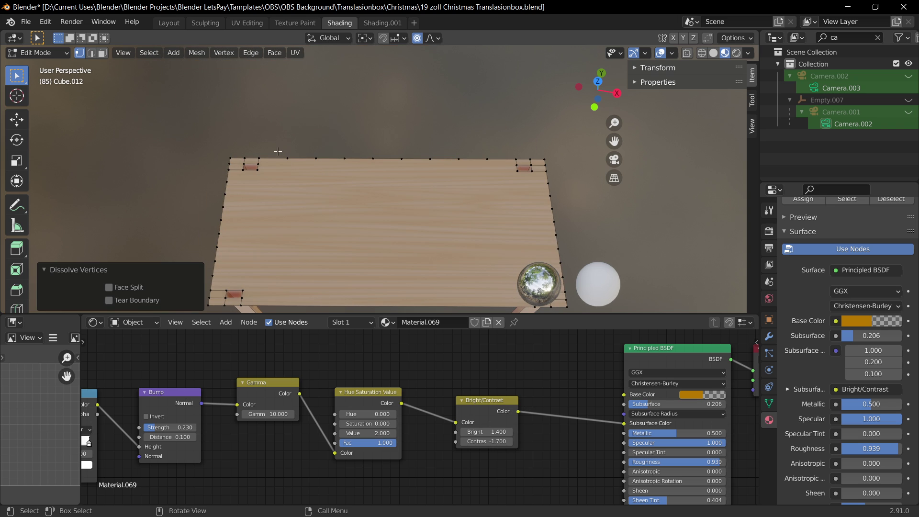
drag(278, 152, 476, 168)
key(x)
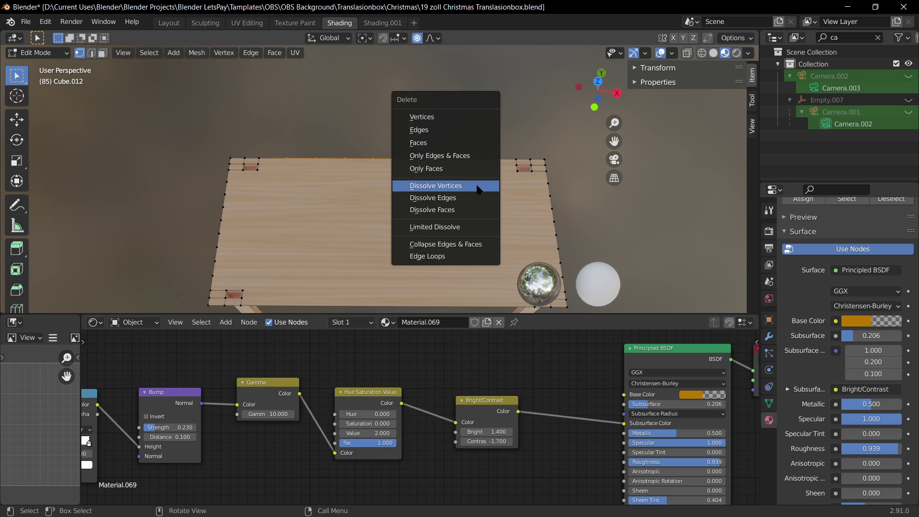
click(452, 191)
Dissolve the intermediate vertices along the tabletop's left short edge between the corner grids.
shift+middle_drag(445, 192, 560, 153)
key(b)
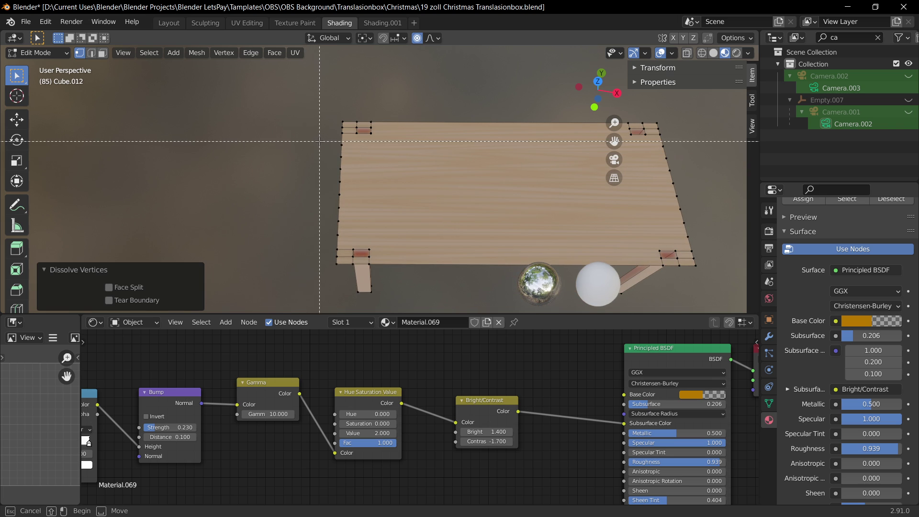
drag(320, 142, 412, 240)
key(x)
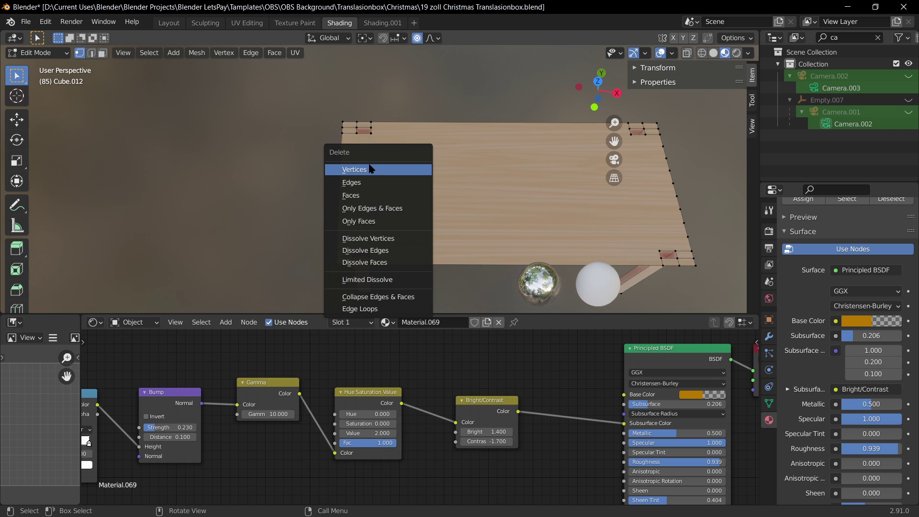
click(372, 238)
Dissolve the intermediate vertices along the tabletop's right short edge and save the file.
shift+middle_drag(652, 166, 537, 151)
key(b)
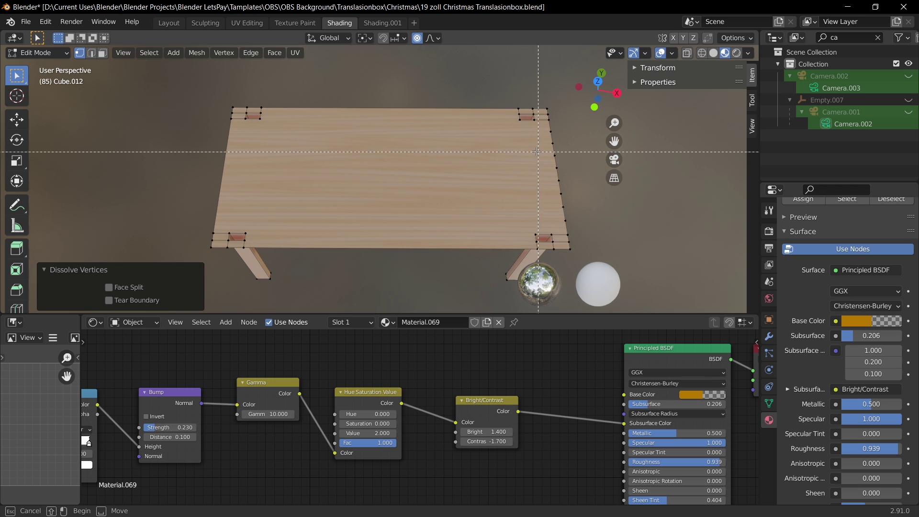
drag(532, 126, 607, 230)
key(x)
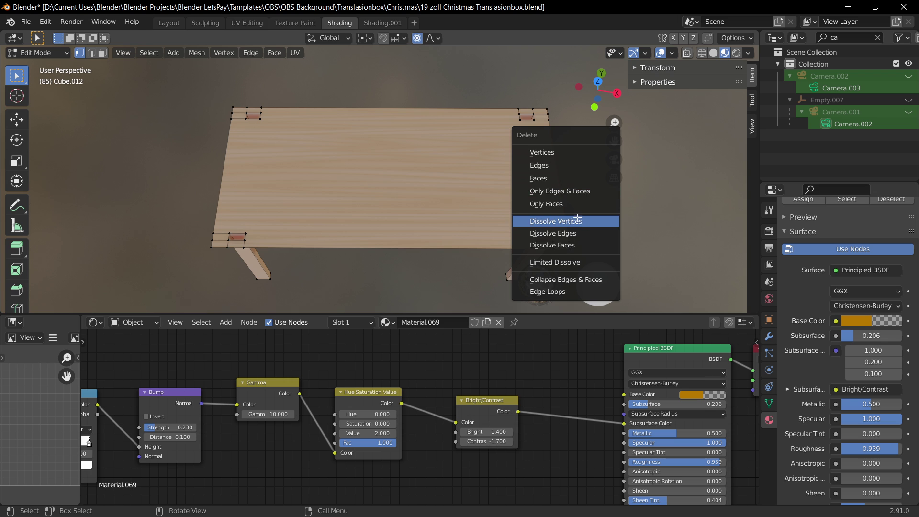
click(577, 218)
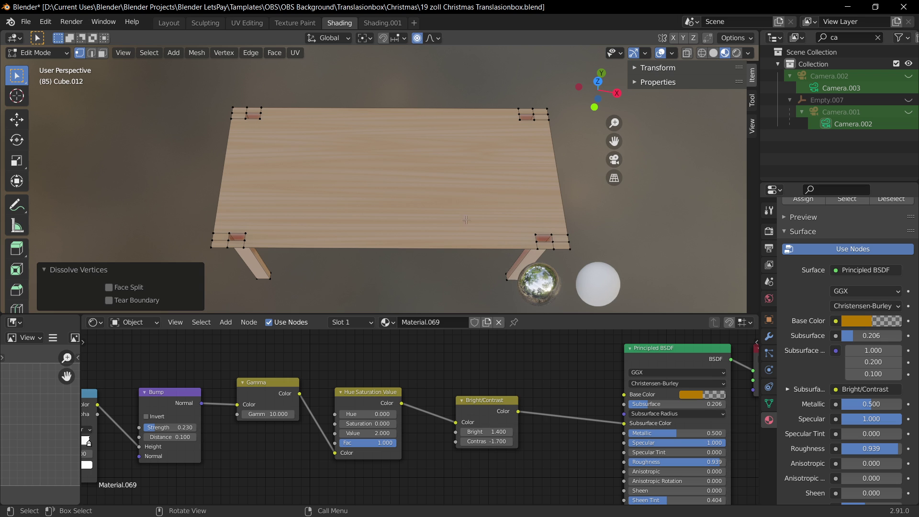
key(ctrl+s)
Examine the tabletop's large top face and corner faces, comparing the table in edit mode and object mode.
middle_drag(467, 220, 465, 198)
key(Tab)
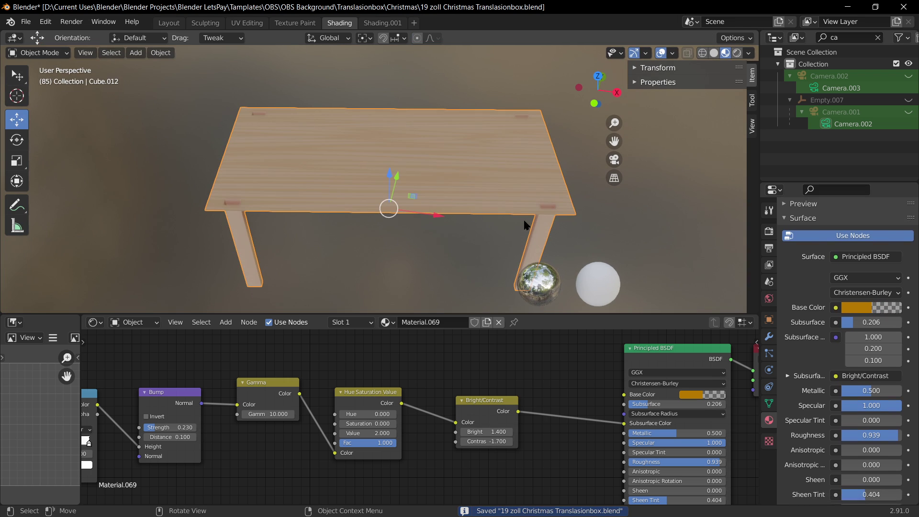
key(Tab)
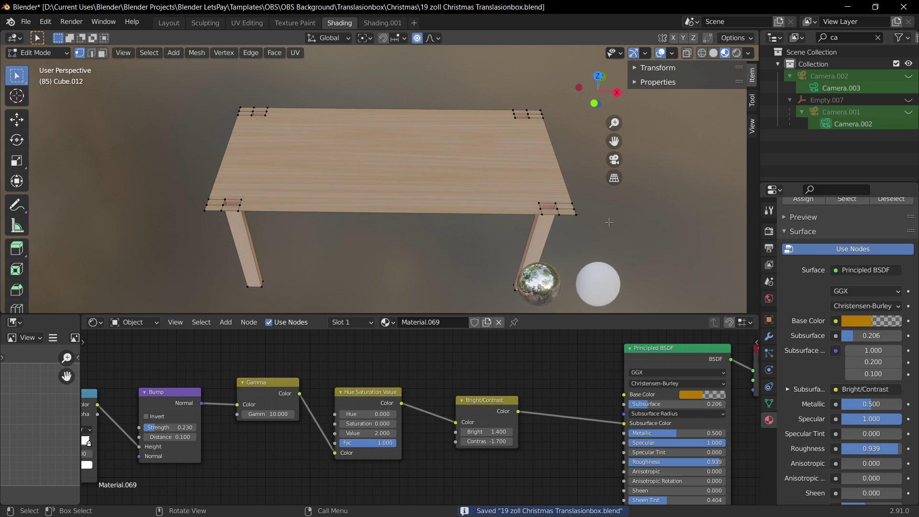
key(Tab)
key(Tab)
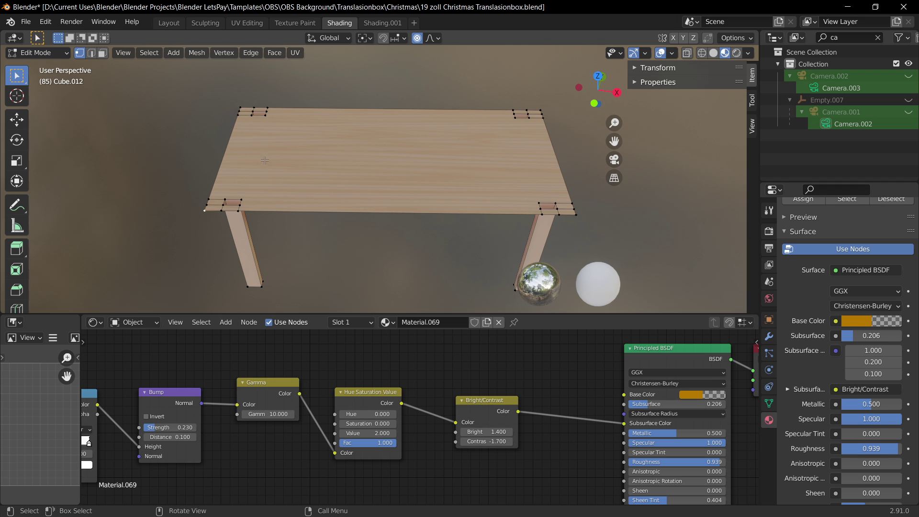
key(Tab)
middle_drag(467, 190, 420, 173)
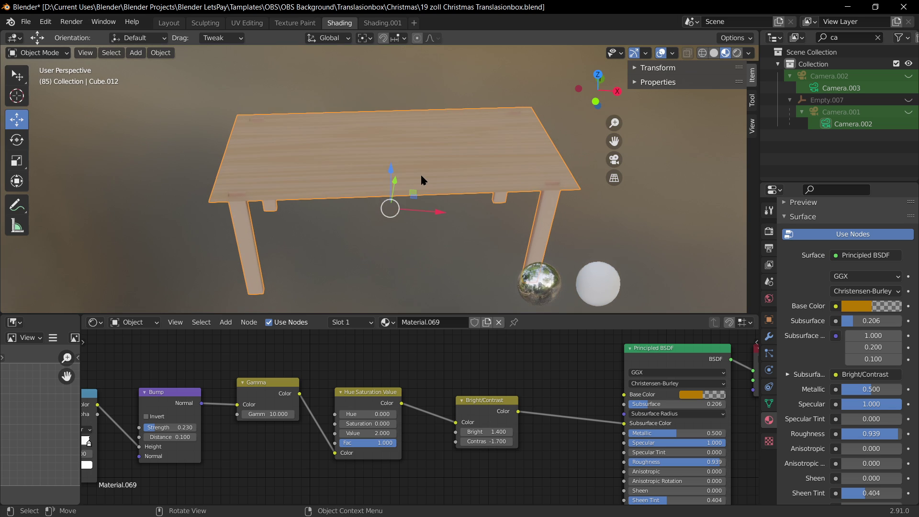
key(Tab)
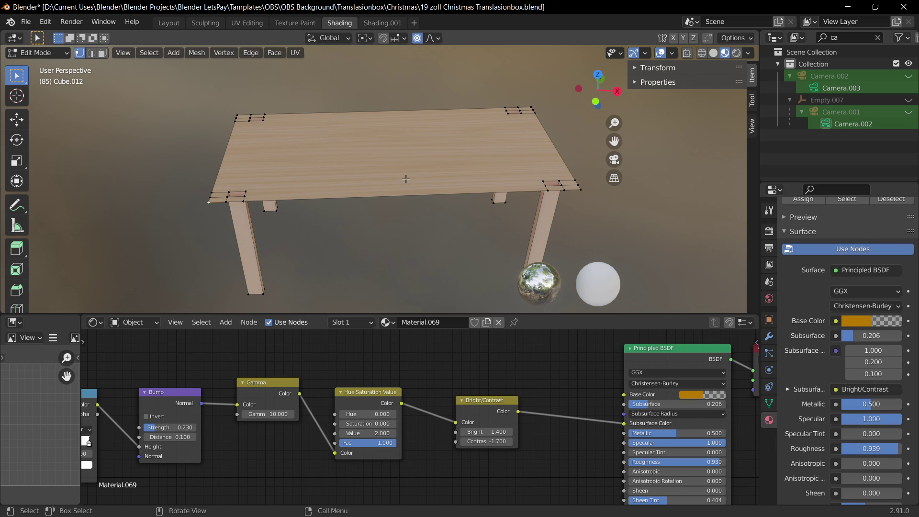
key(3)
click(401, 150)
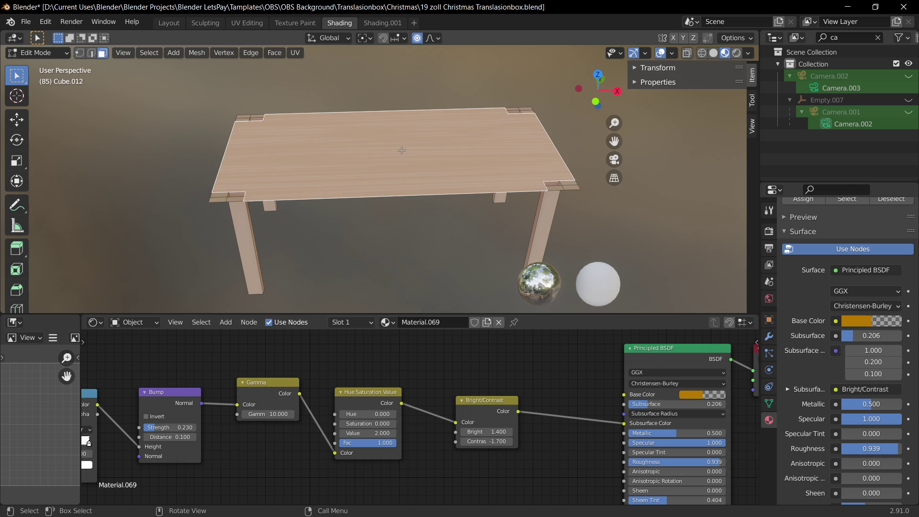
shift+click(221, 194)
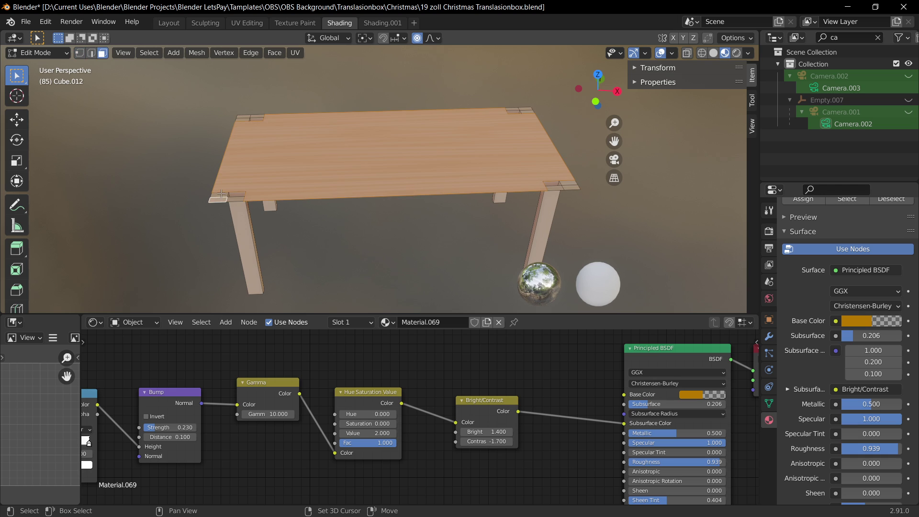
key(Tab)
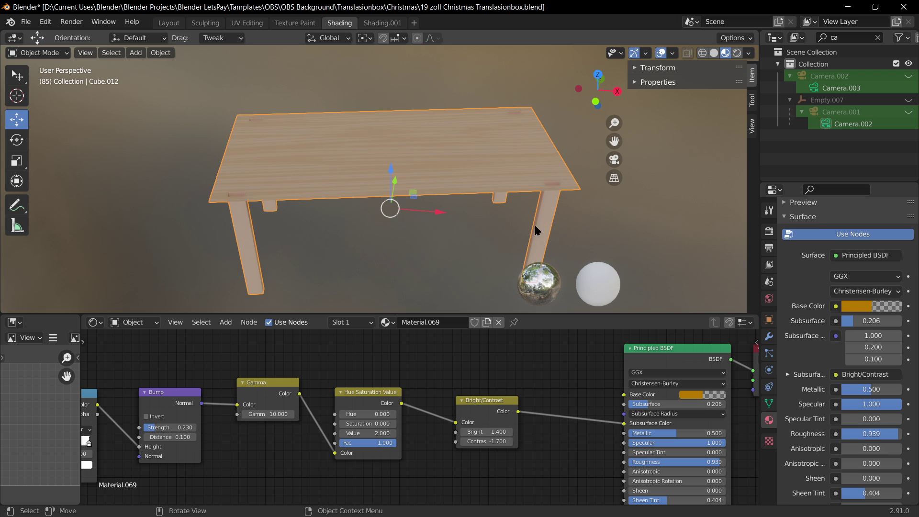
Select the vertices around the openings above the two right-hand legs and fill each opening with a face.
scroll(538, 230, up, 3)
shift+middle_drag(380, 223, 287, 224)
key(Tab)
key(1)
click(417, 195)
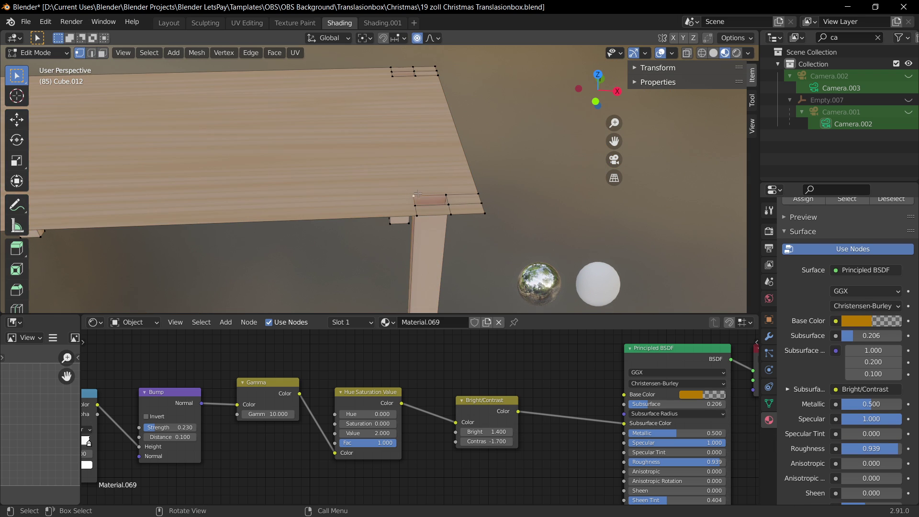
shift+click(448, 202)
shift+click(415, 75)
middle_drag(419, 78, 417, 91)
key(KP_Decimal)
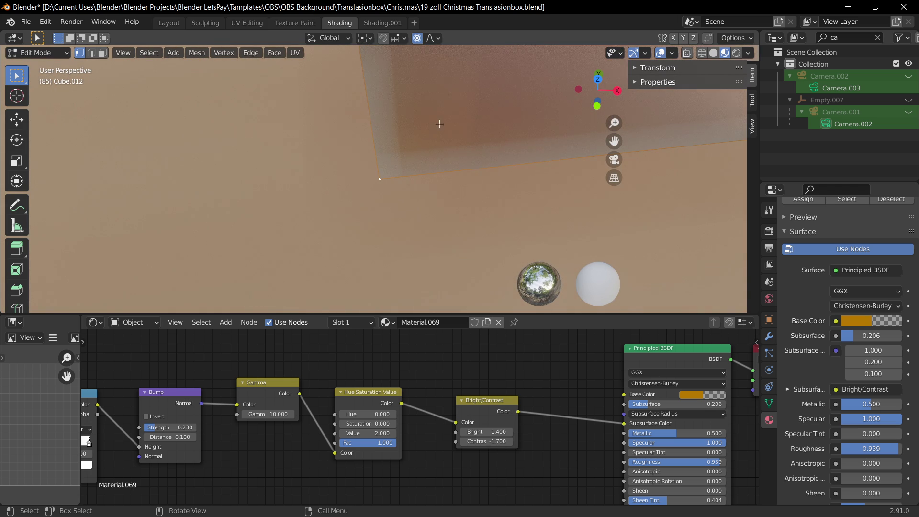
scroll(446, 132, down, 7)
shift+click(372, 133)
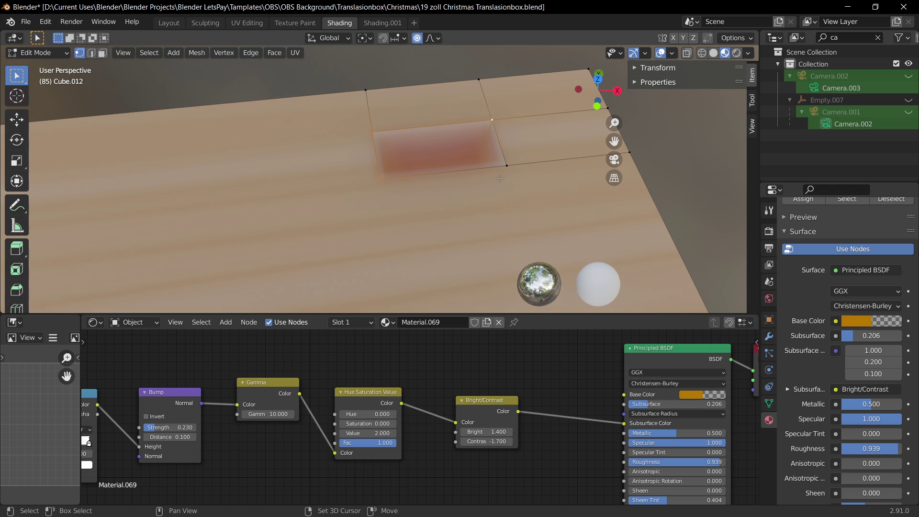
Fill the openings above the two left-hand legs with faces from their surrounding tabletop vertices.
shift+middle_drag(499, 178, 256, 173)
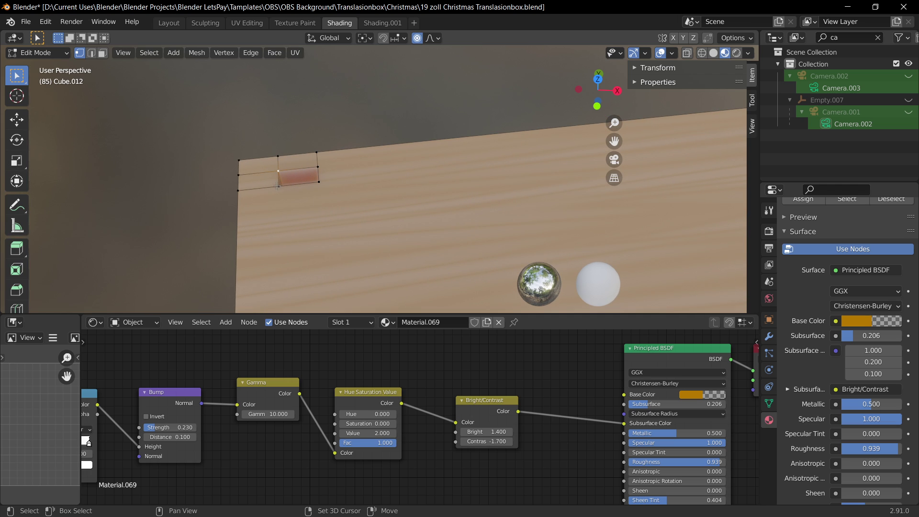
middle_drag(322, 167, 296, 220)
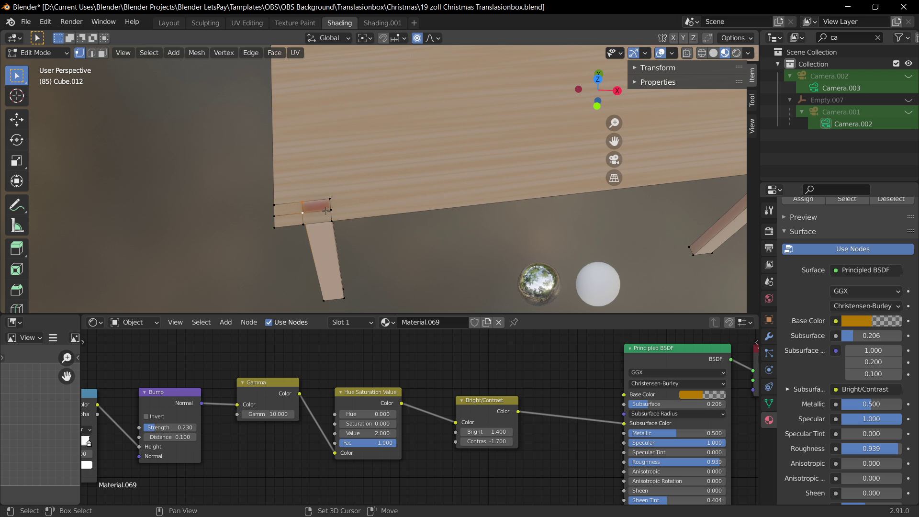
shift+click(329, 195)
key(f)
scroll(430, 227, down, 3)
middle_drag(455, 226, 437, 209)
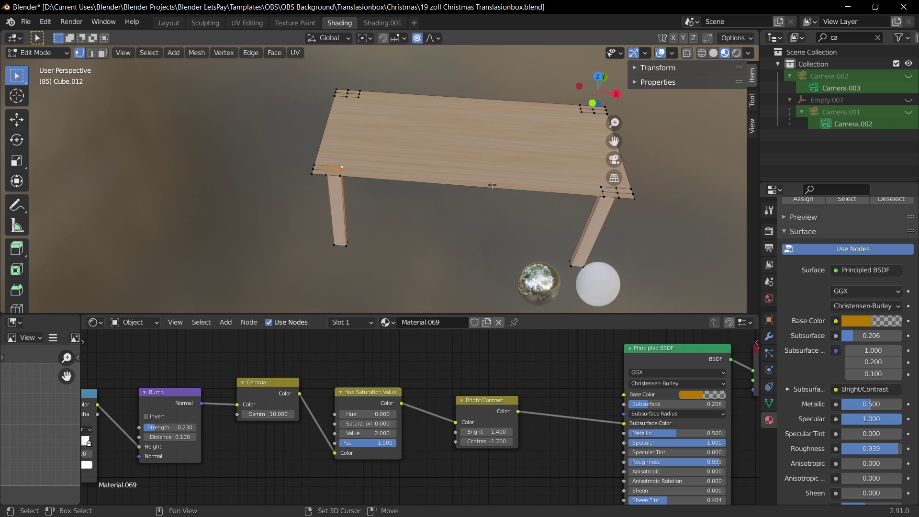
Examine the filled tabletop corners and surface, comparing the table in object mode and edit mode.
shift+middle_drag(491, 180, 439, 181)
key(Tab)
scroll(532, 162, up, 3)
key(Tab)
shift+middle_drag(532, 162, 406, 158)
key(Tab)
key(Tab)
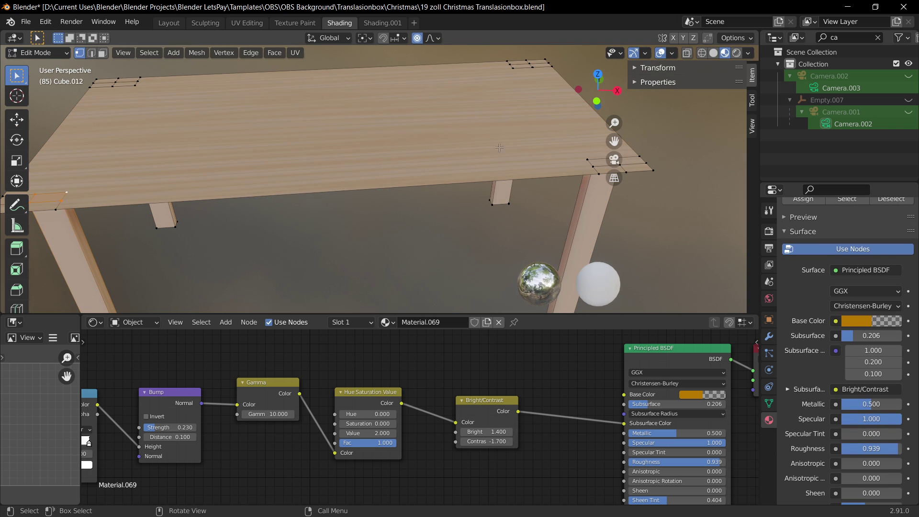
key(3)
key(Tab)
key(Tab)
key(1)
scroll(403, 131, down, 3)
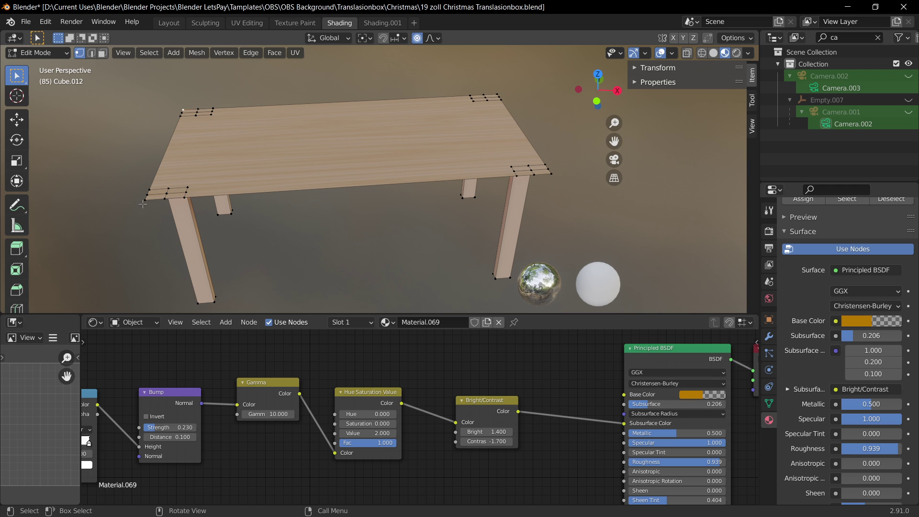
Select the tabletop's large top face together with the small faces at all four corners.
click(356, 171)
middle_drag(245, 180, 501, 197)
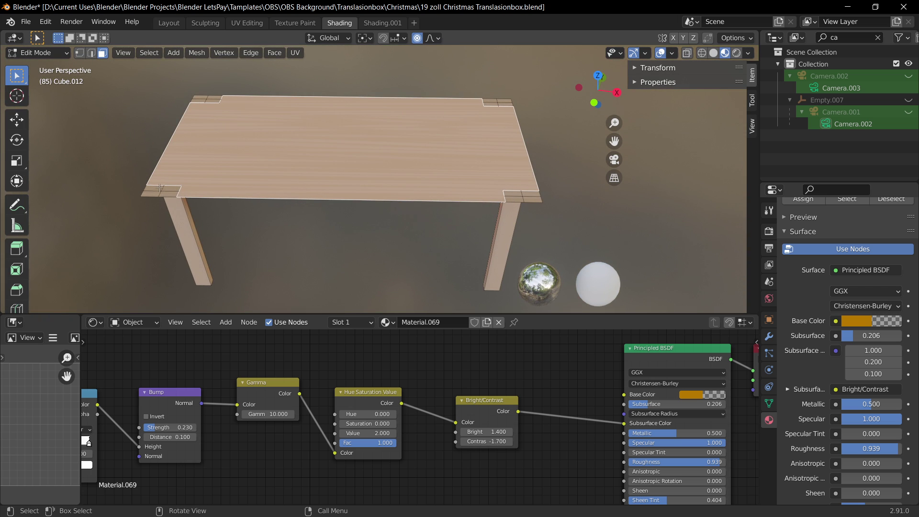
key(c)
drag(169, 183, 128, 182)
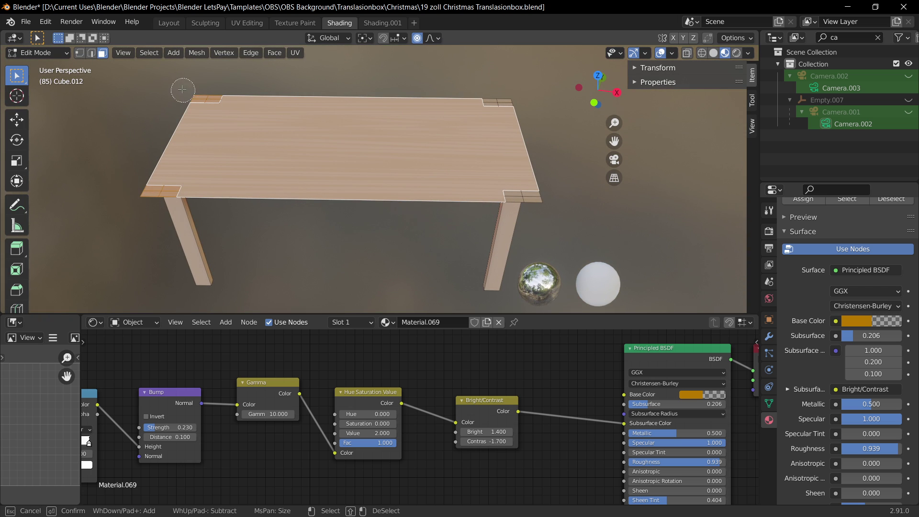
drag(497, 192, 546, 192)
key(Escape)
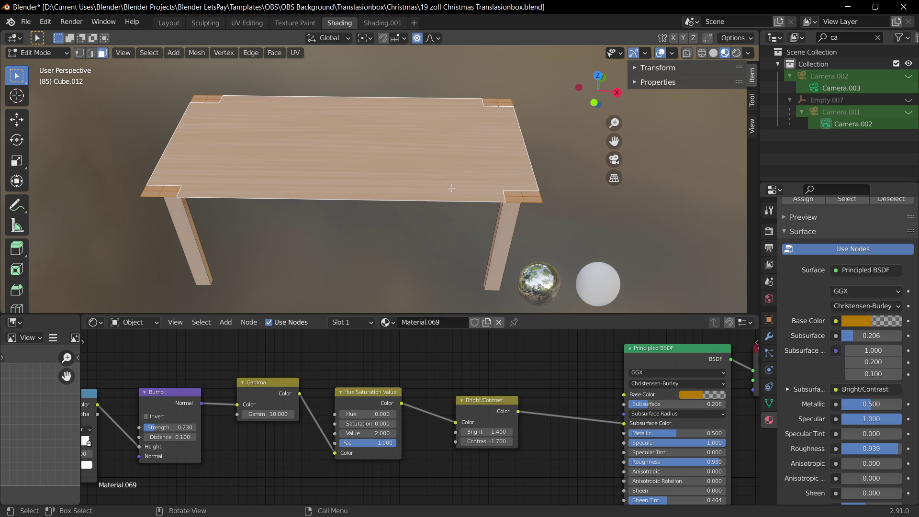
middle_drag(451, 188, 420, 158)
Try to duplicate the selected tabletop faces and raise the copy along the global Z axis.
key(shift+d)
right_click(418, 153)
key(g)
key(z)
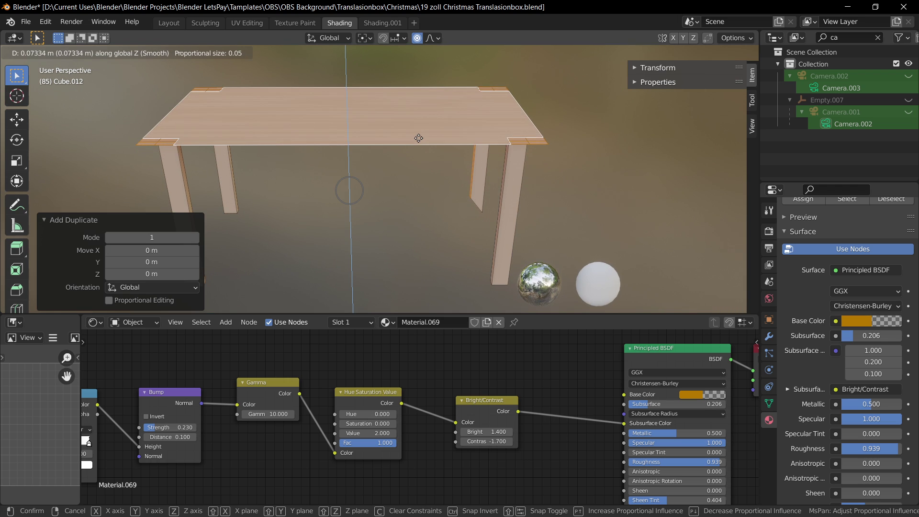
right_click(418, 161)
key(ctrl+z)
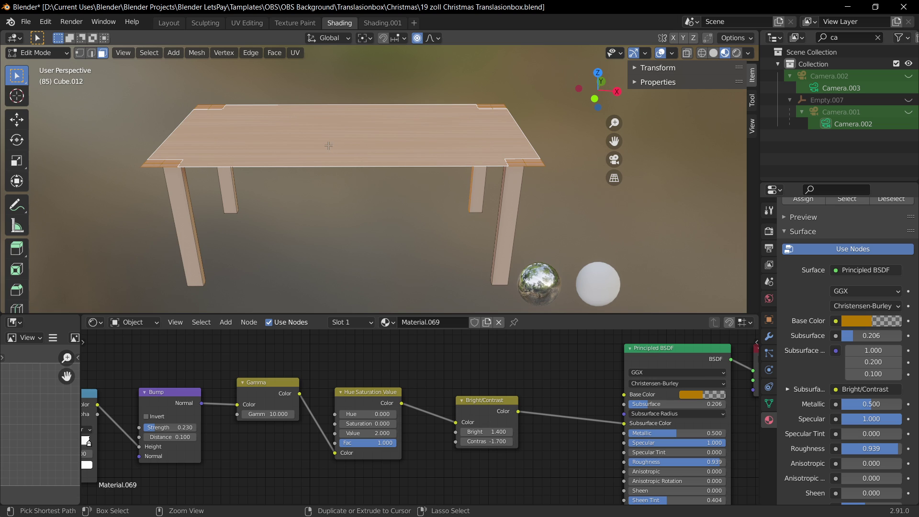
Undo the duplication and raising of the selected tabletop faces.
key(ctrl+z)
key(ctrl+z)
key(ctrl+z)
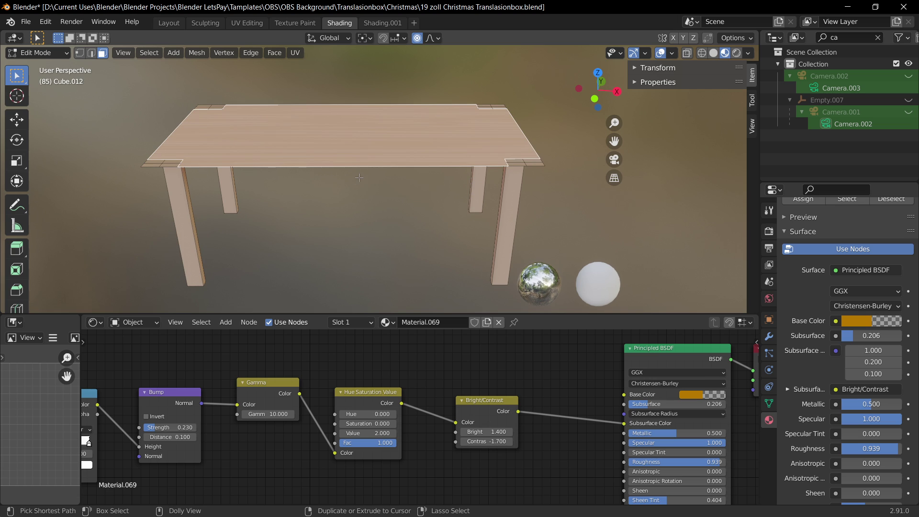
Try to extrude the selected tabletop faces and move them up along the global Z axis.
key(e)
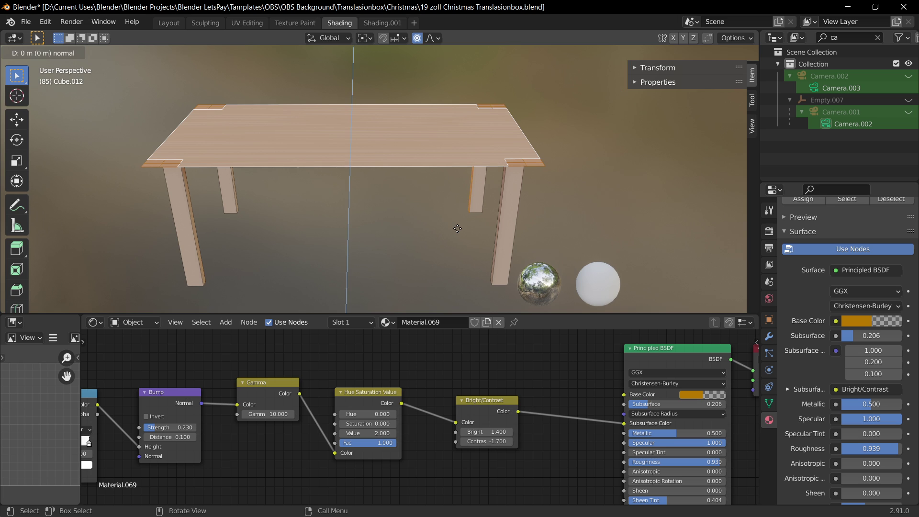
key(z)
right_click(456, 215)
key(g)
key(z)
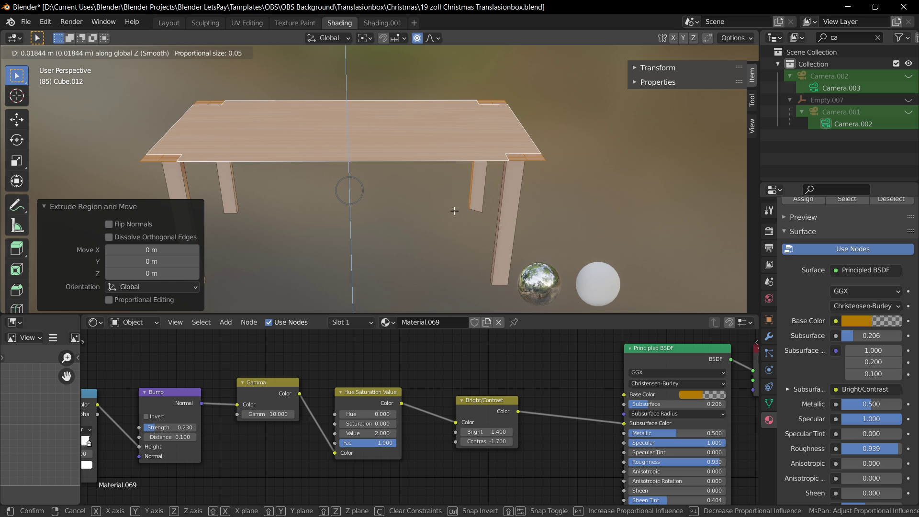
right_click(454, 211)
key(ctrl+z)
key(e)
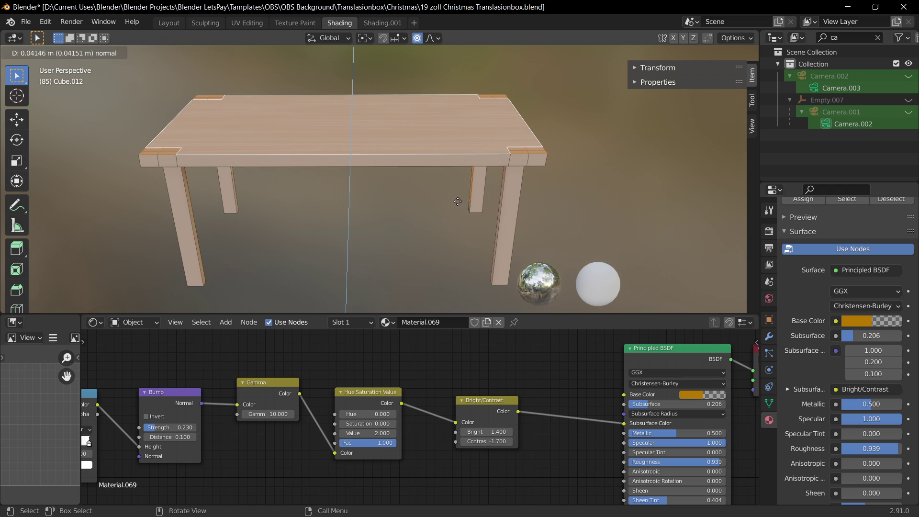
right_click(458, 202)
key(g)
key(z)
right_click(458, 194)
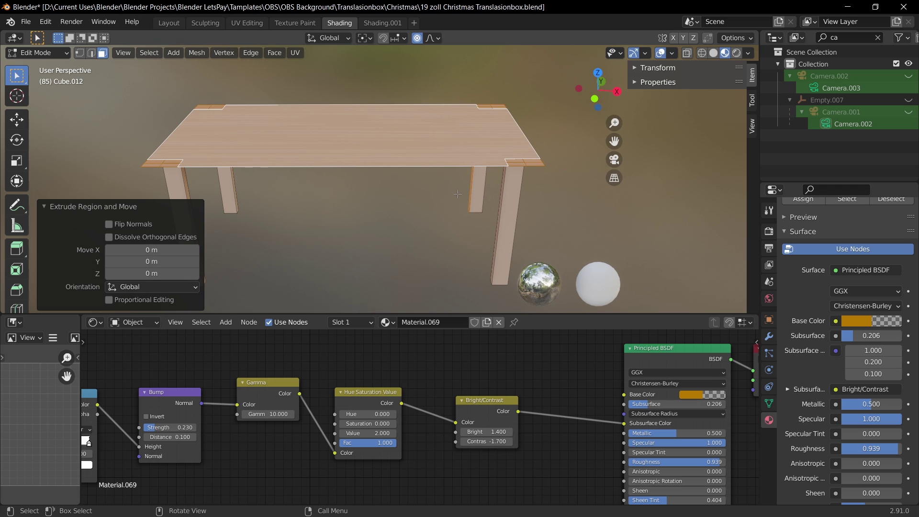
Extrude the selected tabletop faces upward about 0.03 m to thicken the desk's top.
key(e)
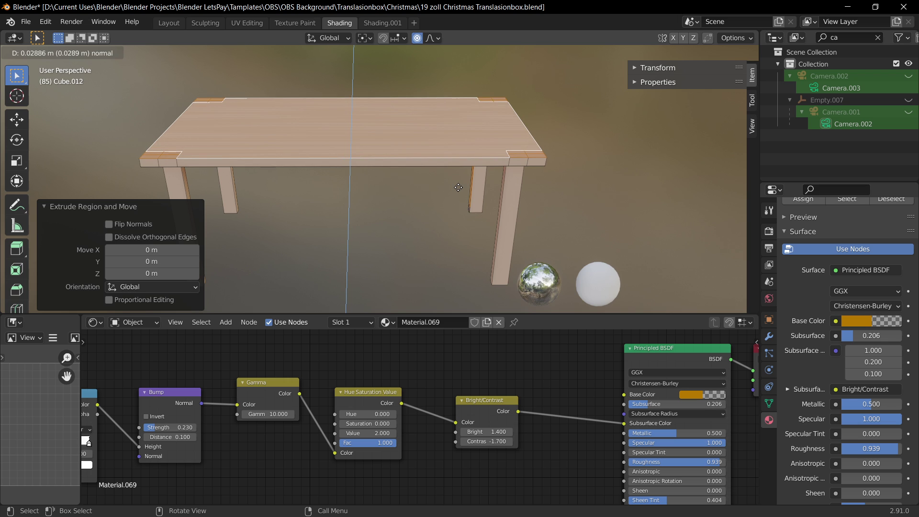
click(458, 187)
middle_drag(458, 187, 528, 234)
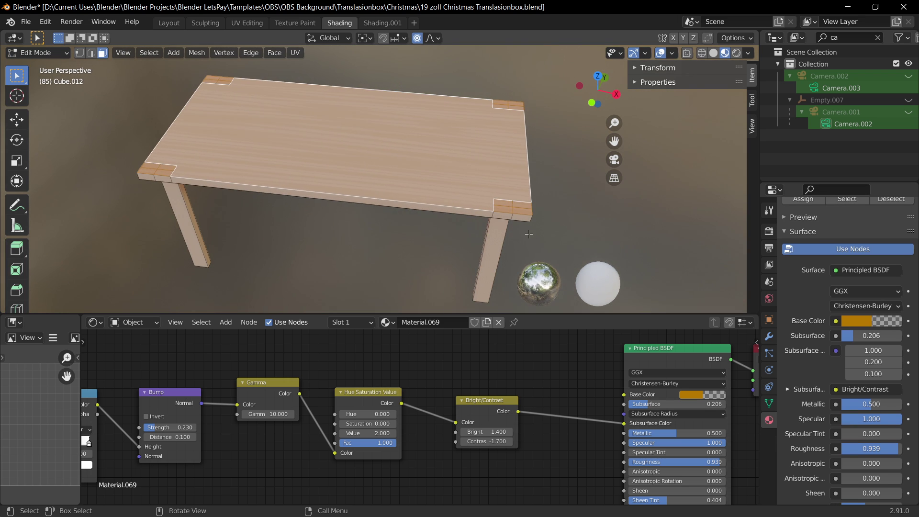
Try to select only the small faces at the tabletop's two right-hand corners.
key(alt+a)
key(1)
shift+click(503, 209)
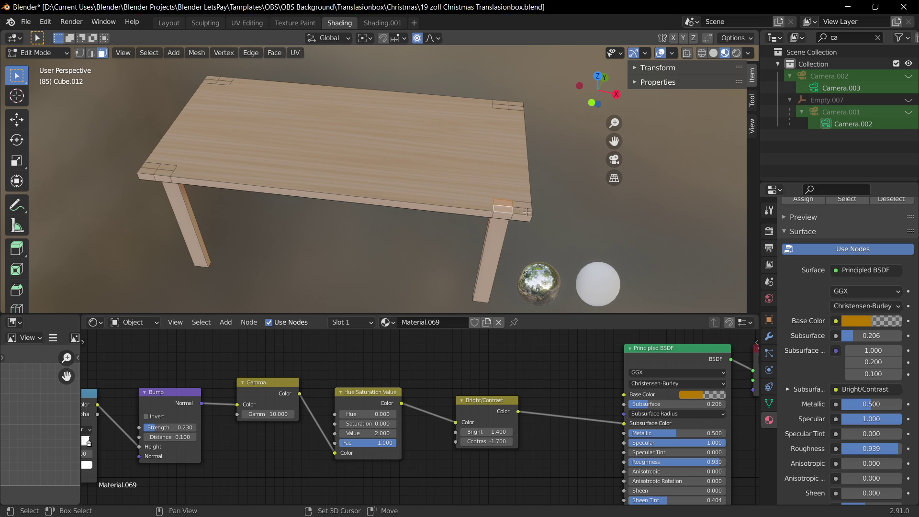
shift+click(522, 211)
shift+click(521, 204)
shift+click(515, 104)
shift+click(501, 103)
shift+click(515, 110)
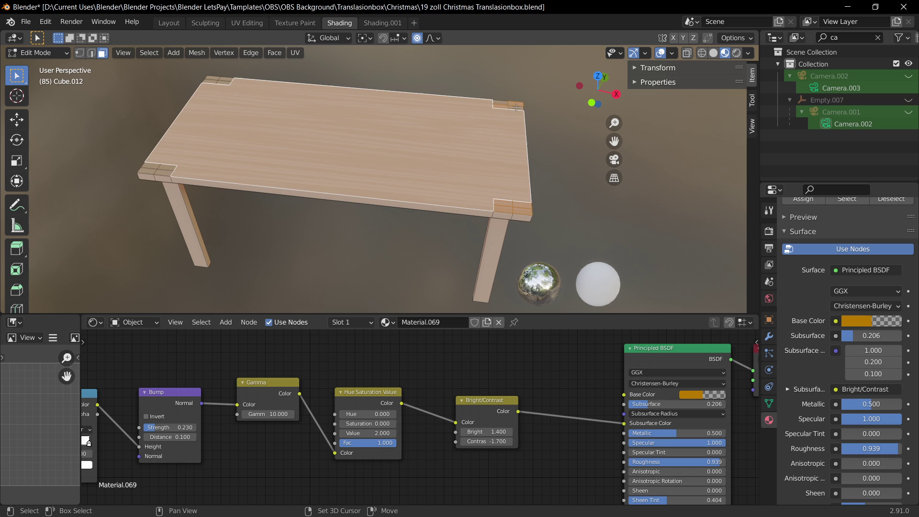
Select the small top faces at the tabletop's far-right, far-left and near-left corners.
click(516, 108)
shift+click(503, 106)
shift+click(500, 102)
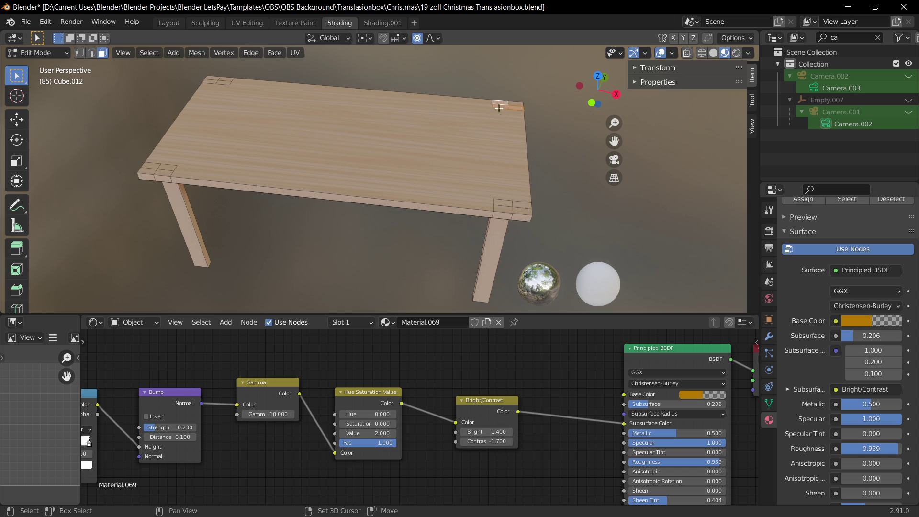
shift+click(514, 104)
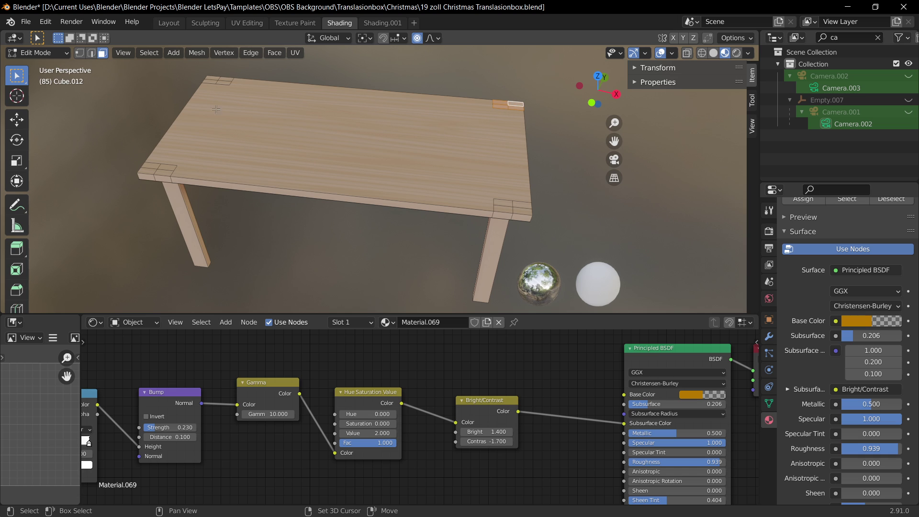
shift+click(213, 81)
shift+click(223, 83)
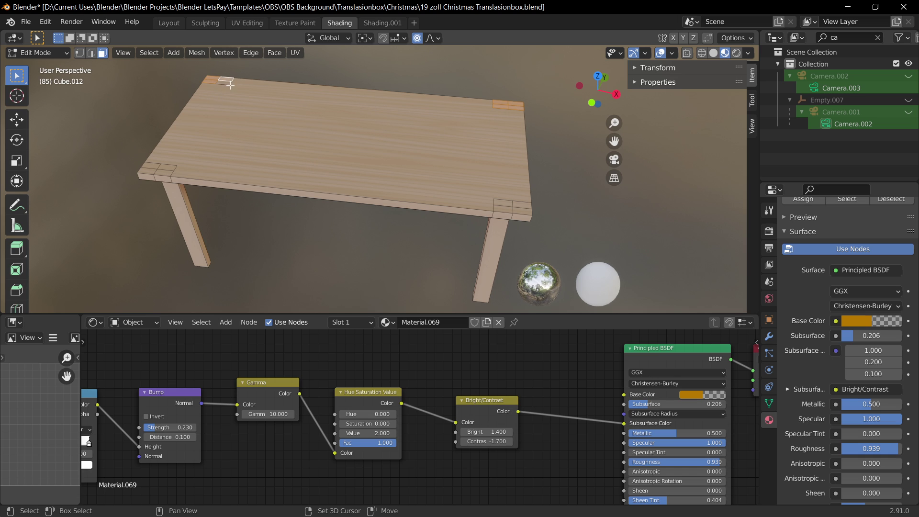
shift+click(149, 170)
shift+click(167, 167)
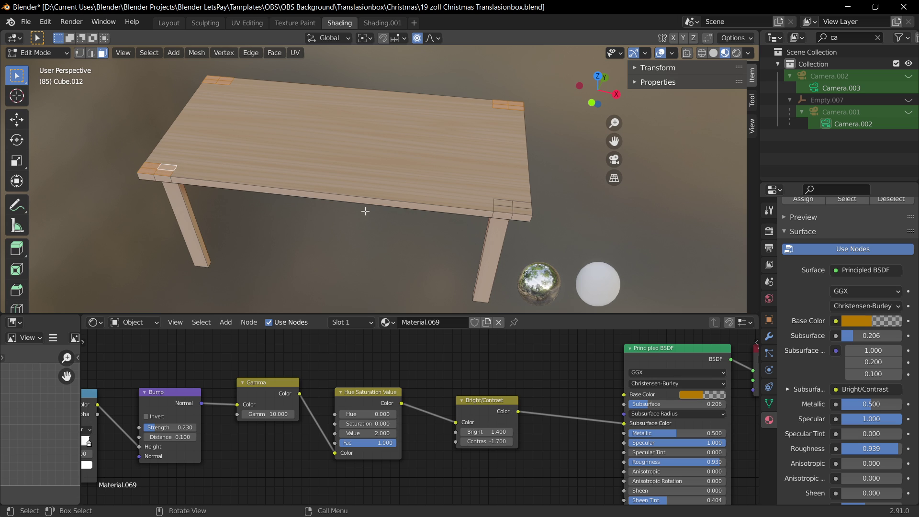
Add the small top faces at the tabletop's near-right corner to the selection, leaving out the large face.
shift+click(496, 205)
shift+click(503, 209)
shift+click(525, 204)
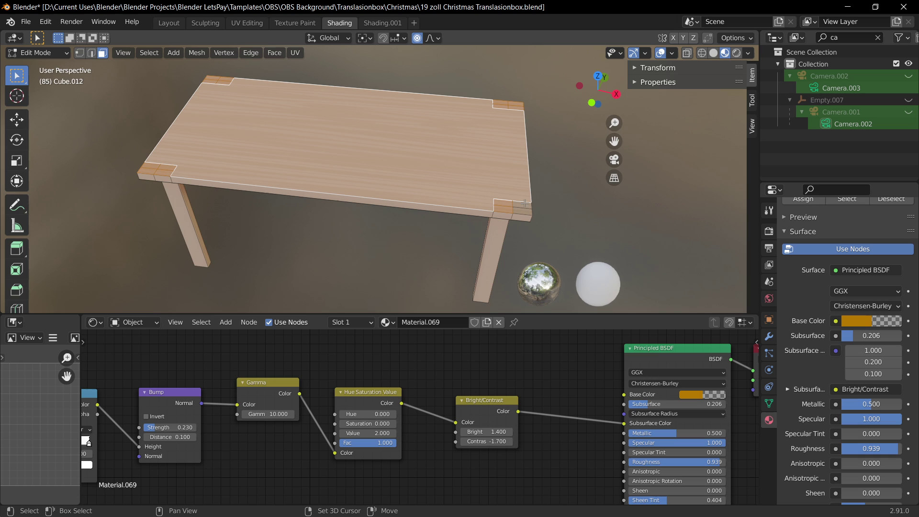
key(ctrl+z)
shift+click(521, 210)
shift+click(525, 206)
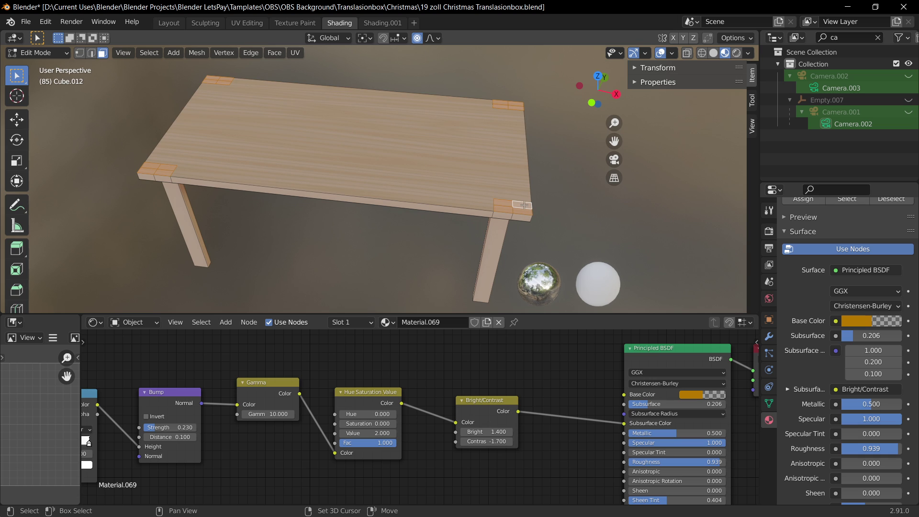
Dissolve the small corner faces together with the large top face into one continuous tabletop face.
key(x)
key(x)
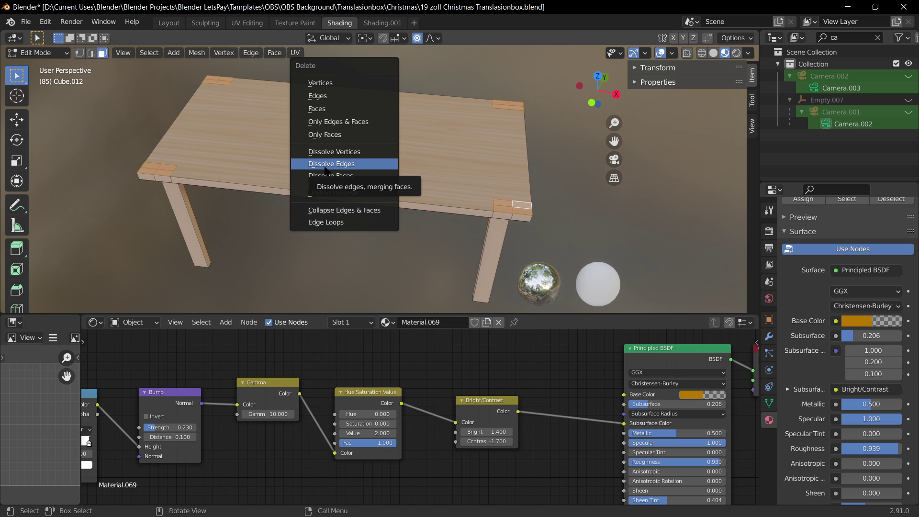
click(352, 176)
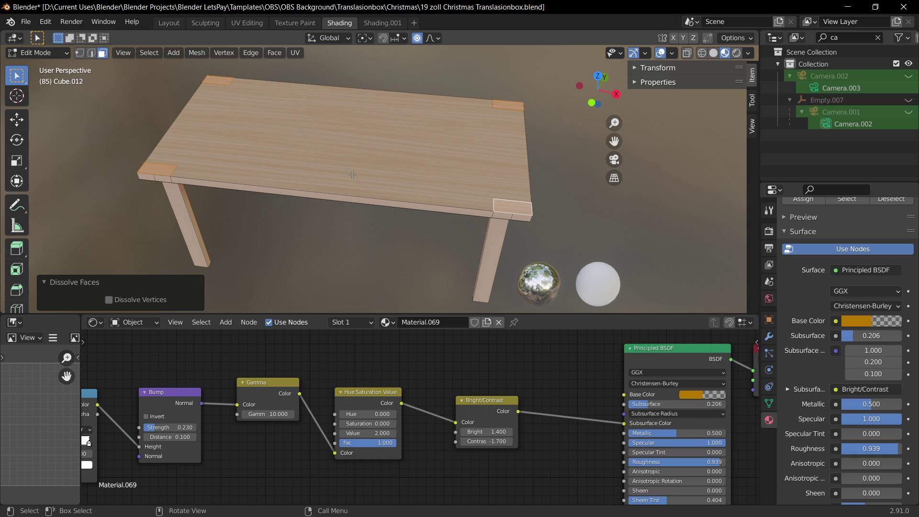
key(ctrl+z)
key(x)
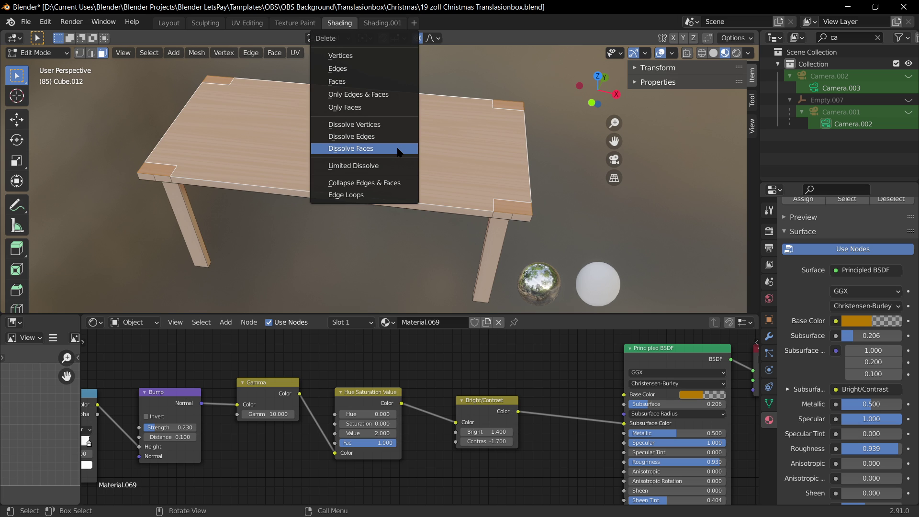
click(398, 149)
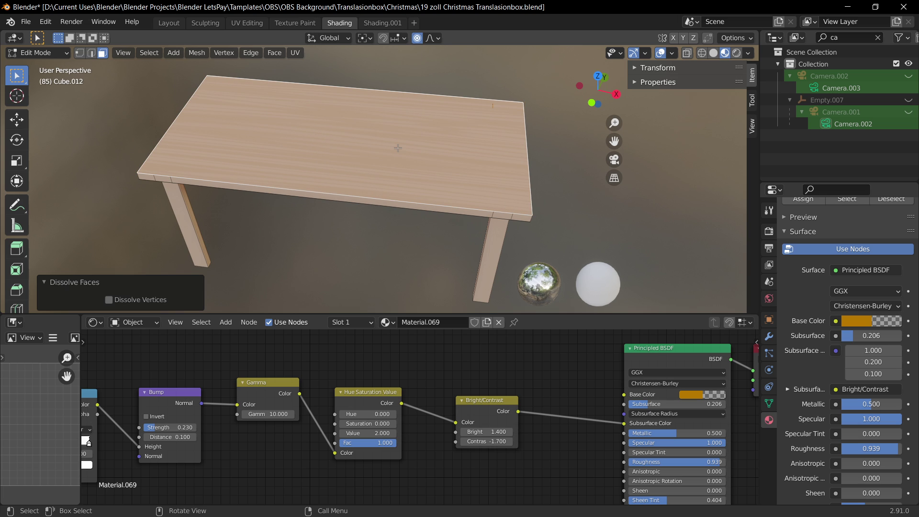
Return the desk to object mode and save the Blender file.
middle_drag(397, 148, 453, 177)
key(e)
right_click(451, 181)
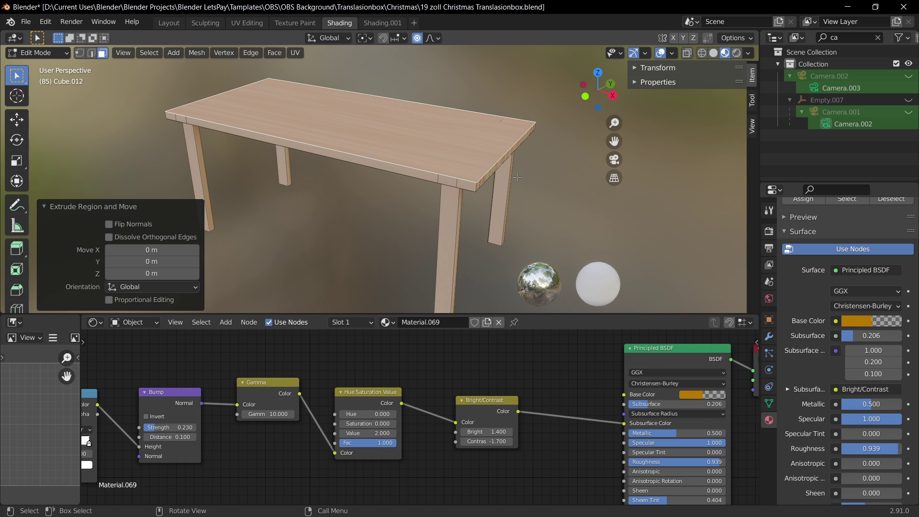
key(Tab)
key(ctrl+s)
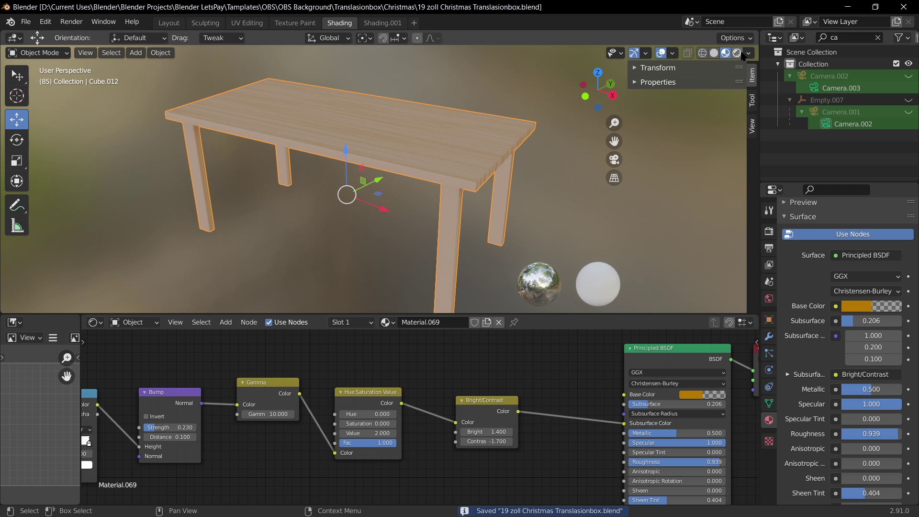
Examine the finished desk from several angles in rendered, material preview and solid shading.
click(738, 54)
scroll(509, 199, down, 3)
middle_drag(509, 200, 523, 181)
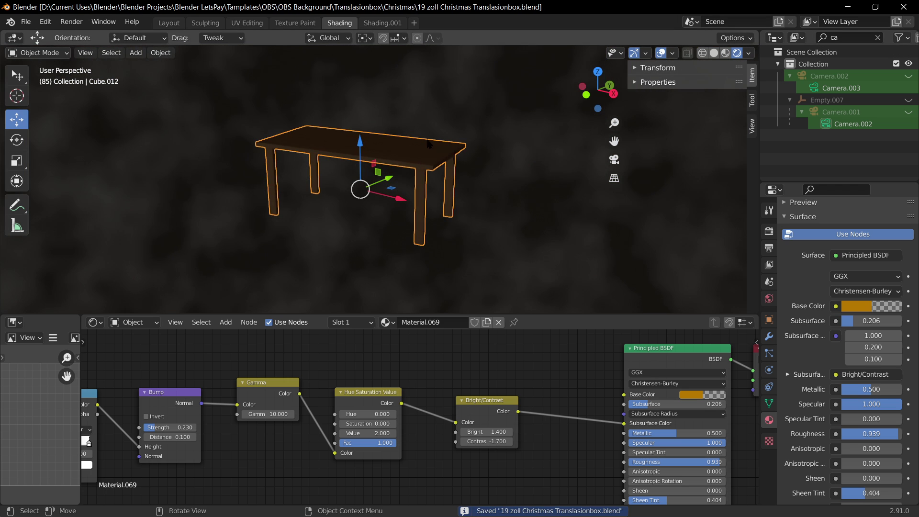
click(724, 52)
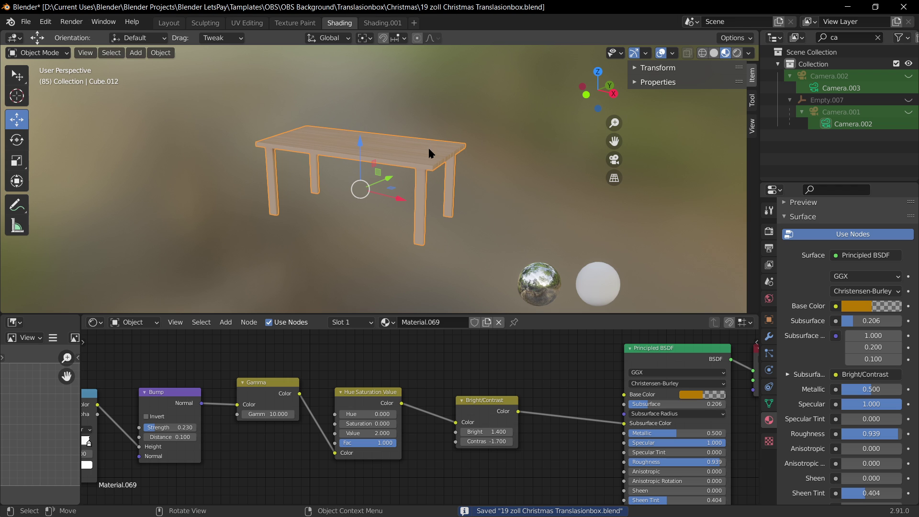
mouse_move(428, 147)
middle_down()
mouse_move(317, 188)
mouse_move(306, 201)
middle_up()
click(714, 53)
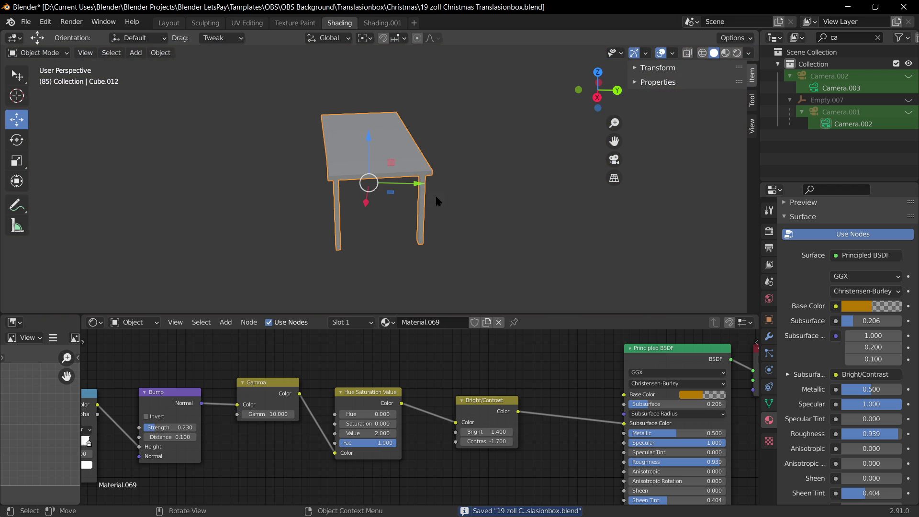
middle_drag(435, 195, 517, 186)
click(737, 52)
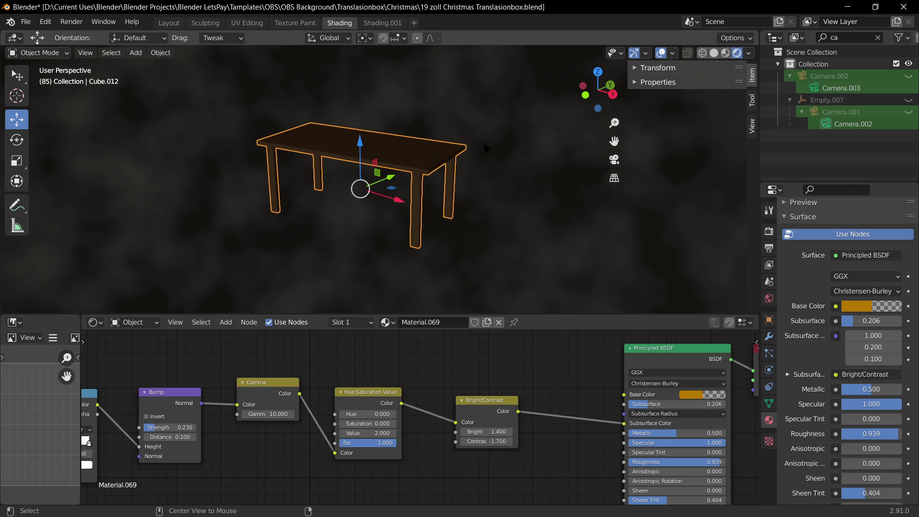
Unhide all the hidden objects in the scene around the desk.
key(alt+h)
scroll(428, 166, up, 3)
scroll(454, 144, up, 4)
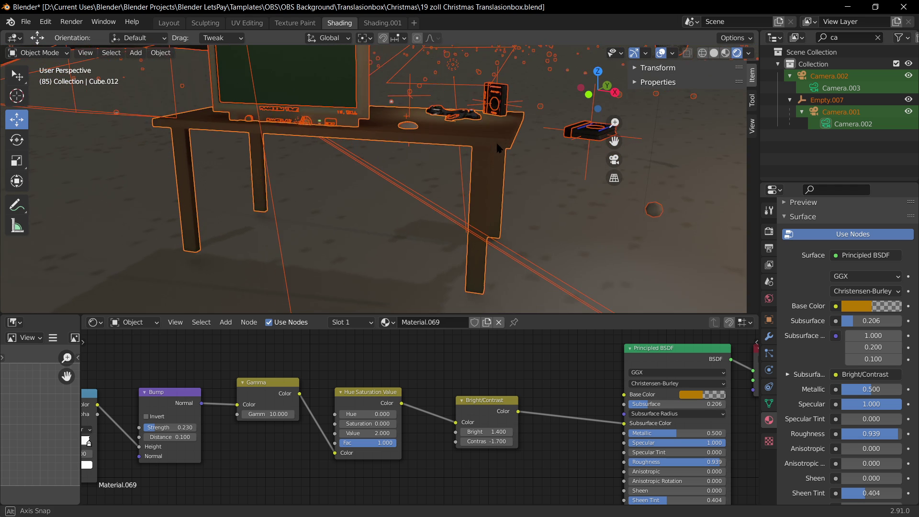
Select the desk and lower it about 0.0295 m along the global Z axis, beneath the items on it.
click(486, 95)
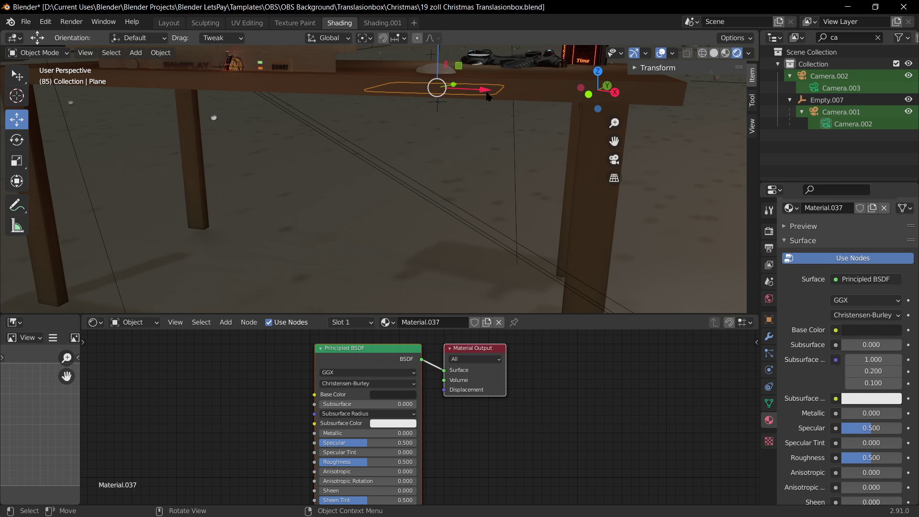
click(551, 91)
key(g)
key(z)
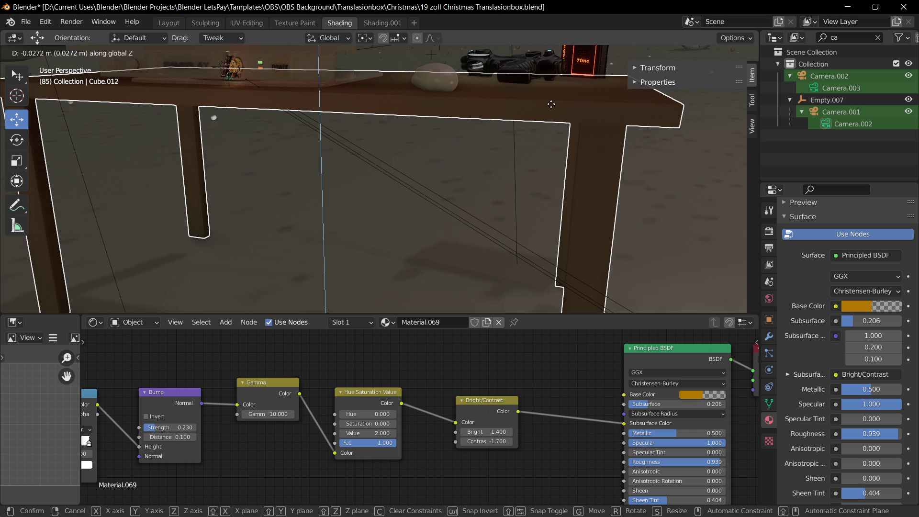
click(552, 108)
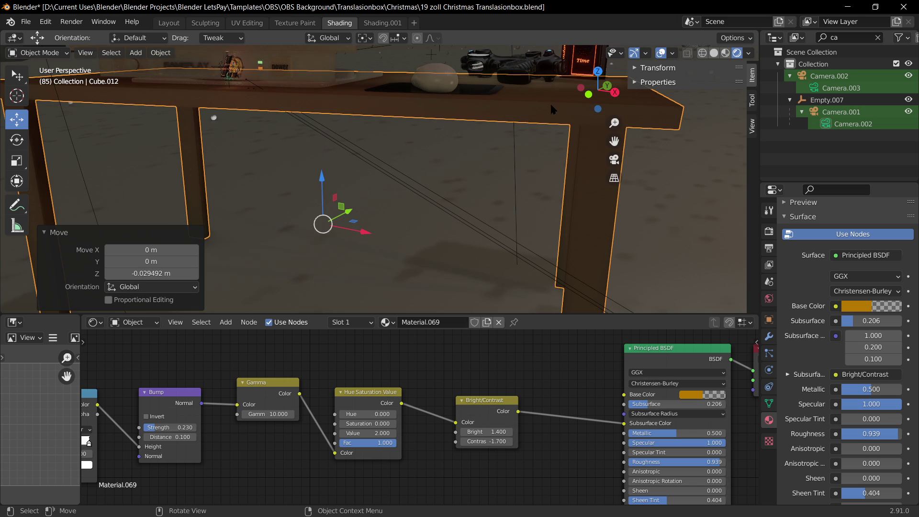
Save the file and show the lowered desk through the scene camera.
middle_drag(533, 127, 471, 126)
scroll(520, 166, down, 6)
key(ctrl+s)
key(KP_0)
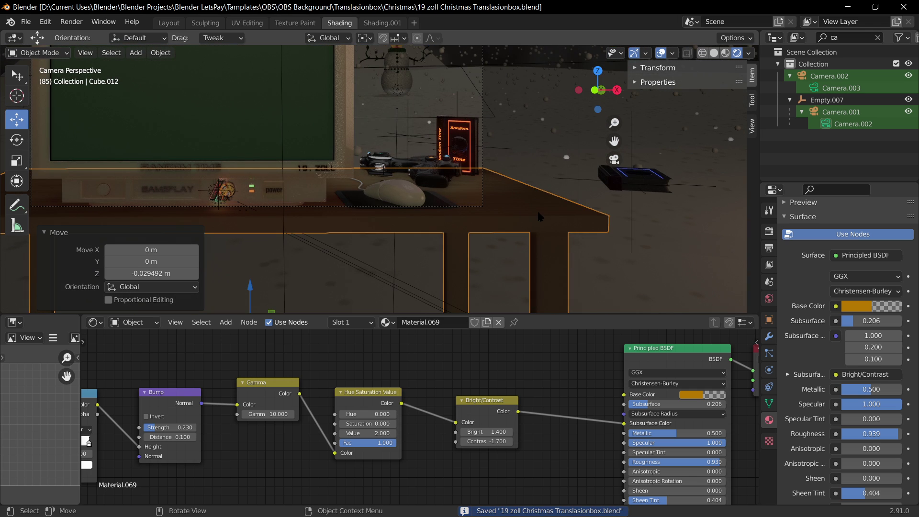
click(498, 256)
key(ctrl+s)
Examine the desk, monitor and surrounding landscape from the camera and from a raised side view.
scroll(347, 252, down, 3)
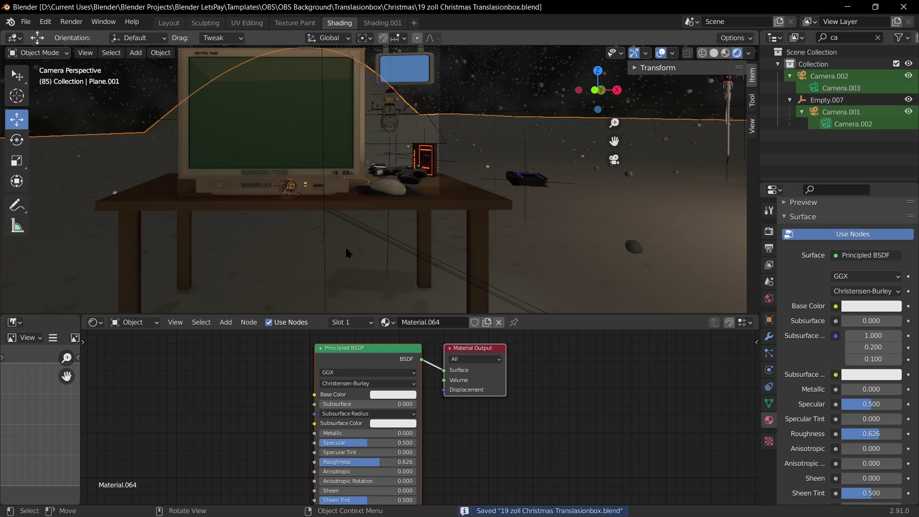
scroll(273, 140, down, 2)
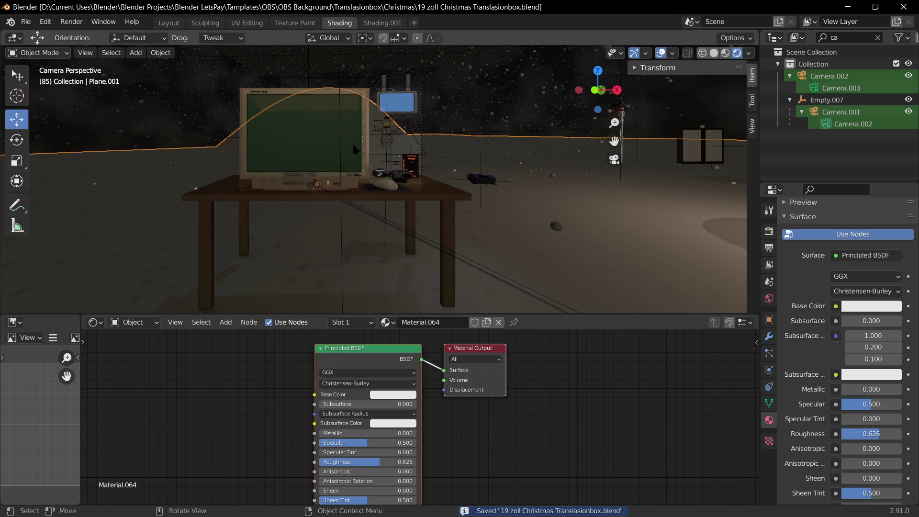
middle_drag(505, 136, 434, 199)
scroll(487, 177, down, 3)
key(KP_0)
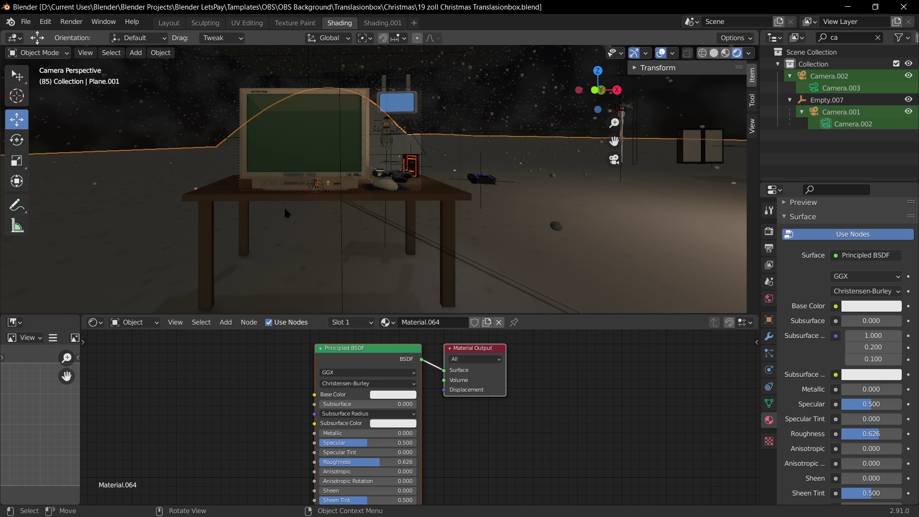
middle_drag(285, 213, 393, 210)
key(shift+a)
mouse_move(390, 220)
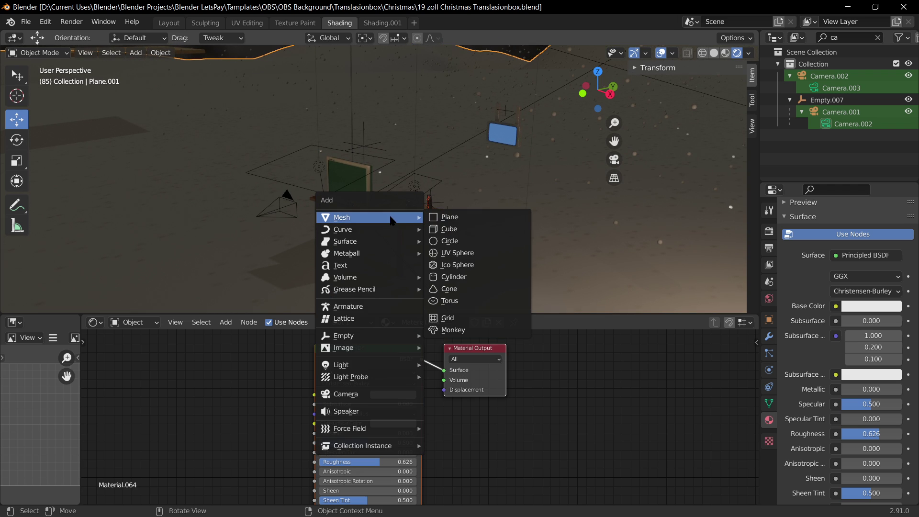
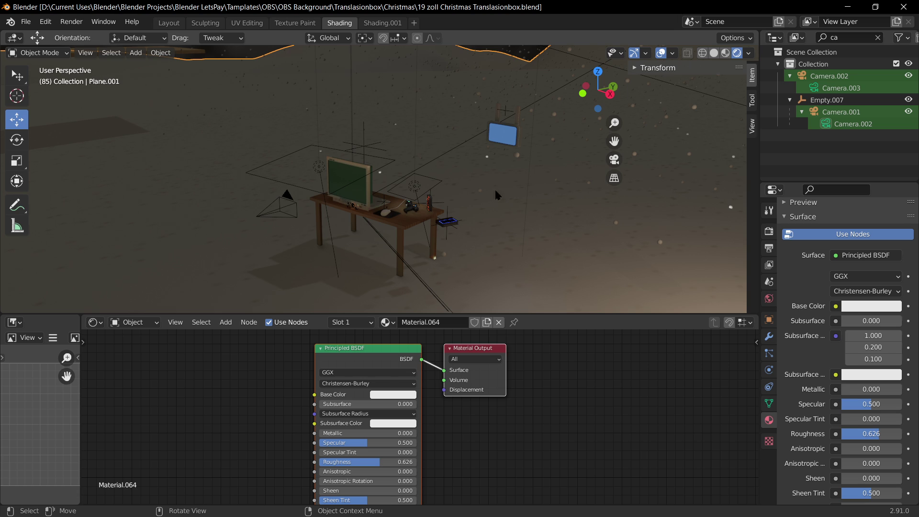
Add a 2 m cube to the scene and clear its location to the world origin.
key(shift+a)
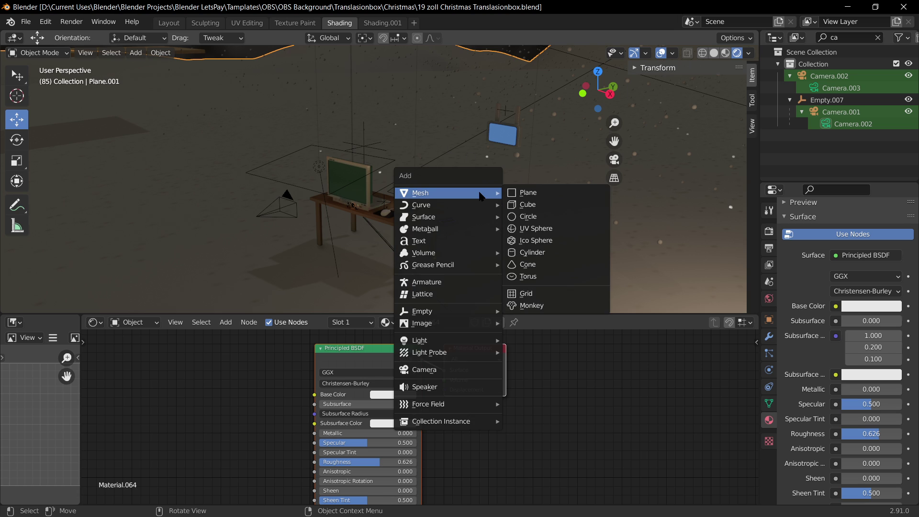
mouse_move(445, 193)
click(539, 207)
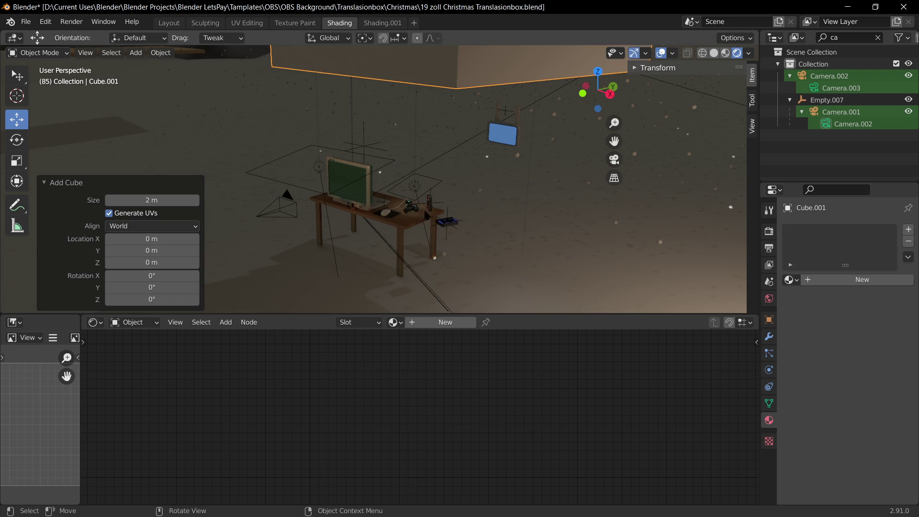
scroll(431, 216, down, 4)
middle_drag(431, 216, 501, 240)
scroll(501, 241, down, 1)
key(alt+g)
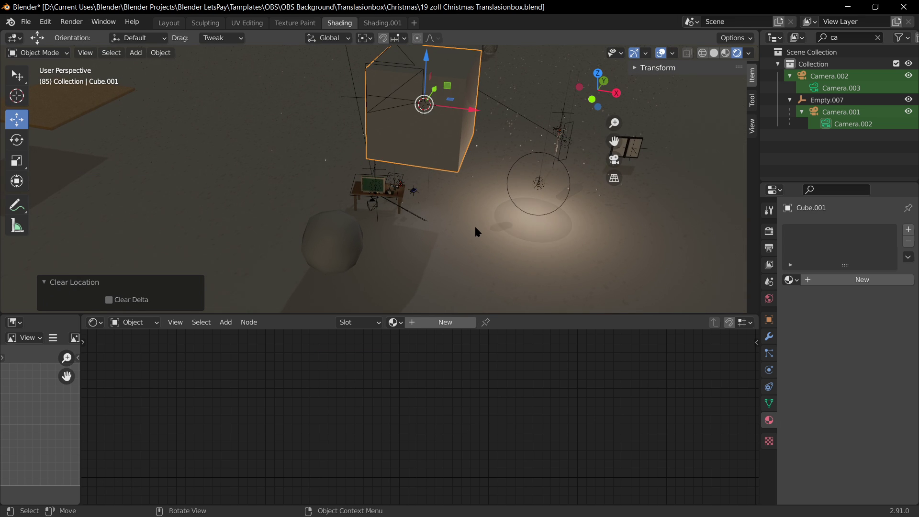
right_click(501, 217)
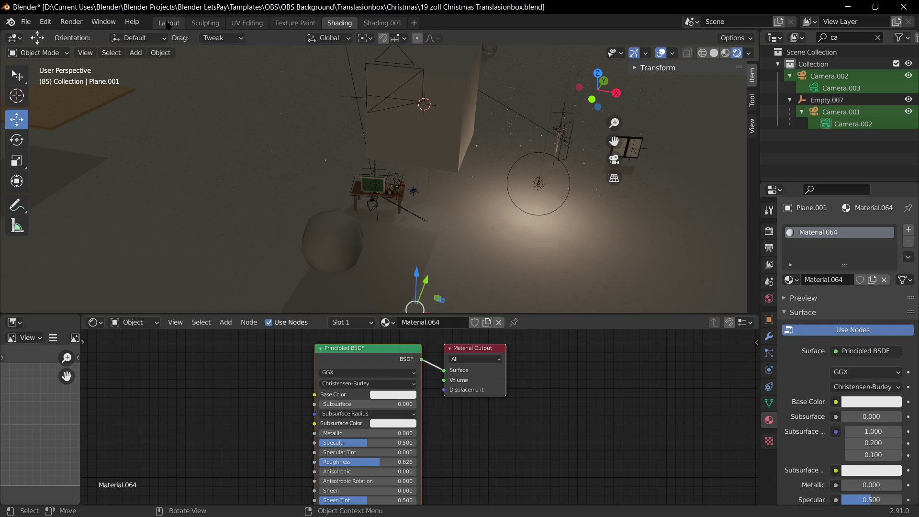
In the Layout workspace, select the new cube, clear its location and save the file.
click(169, 22)
scroll(464, 237, down, 5)
scroll(463, 237, down, 6)
click(432, 203)
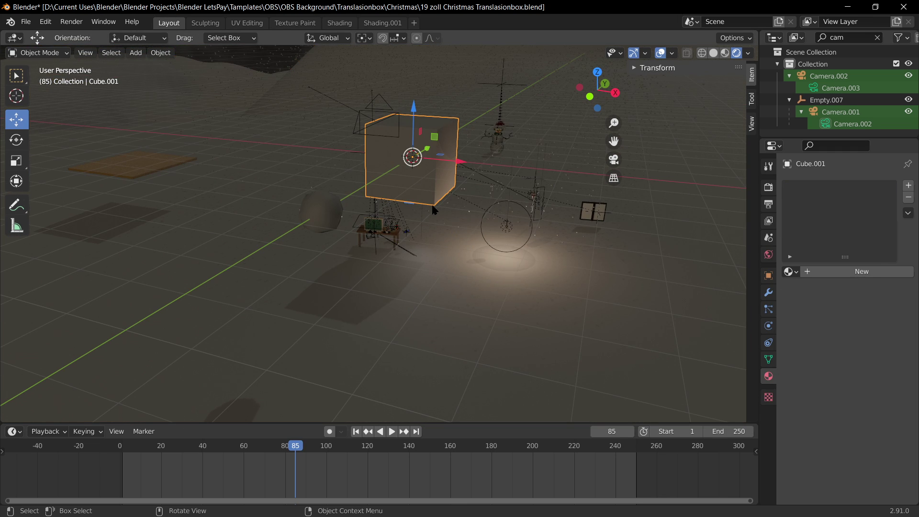
key(alt+g)
click(423, 178)
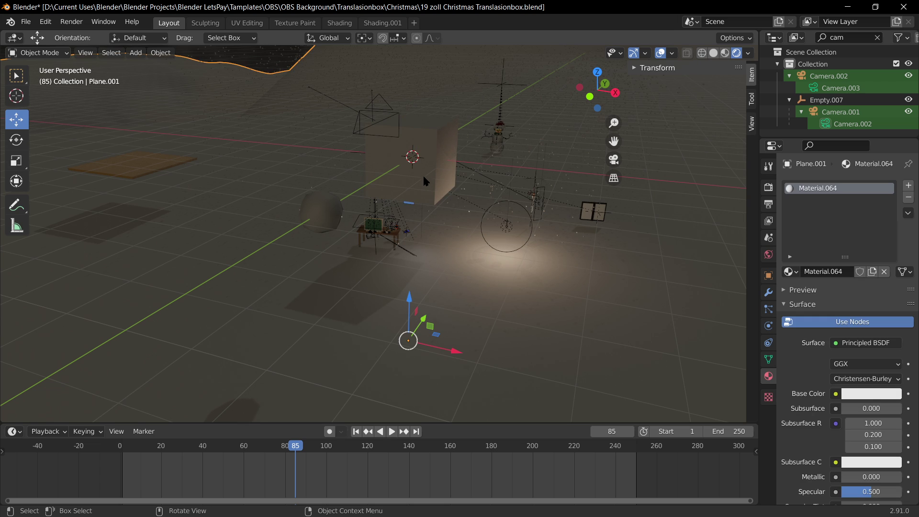
click(423, 178)
key(ctrl+s)
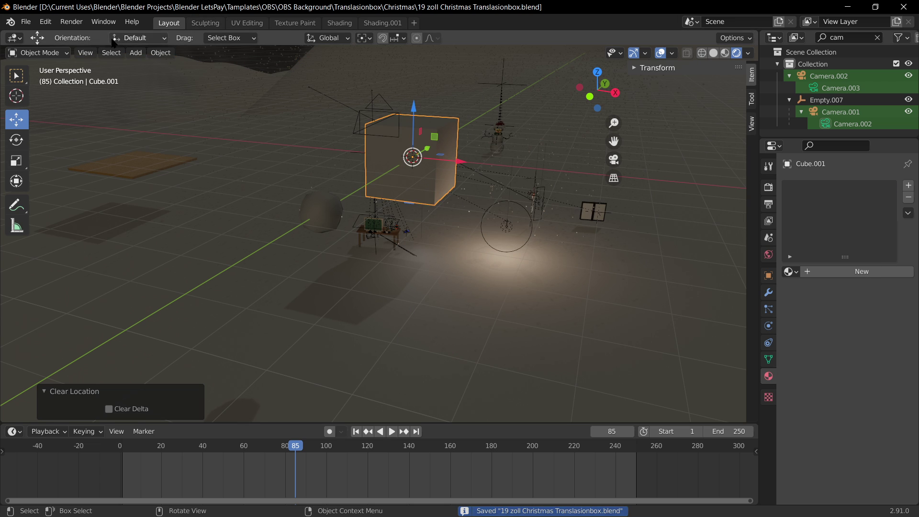
Hide every object except the new cube and show the viewport in solid shading.
click(85, 53)
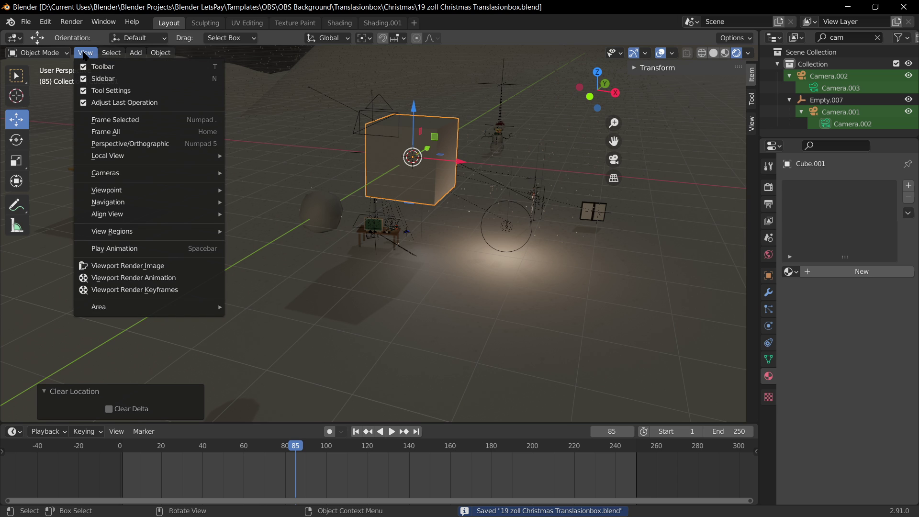
mouse_move(113, 53)
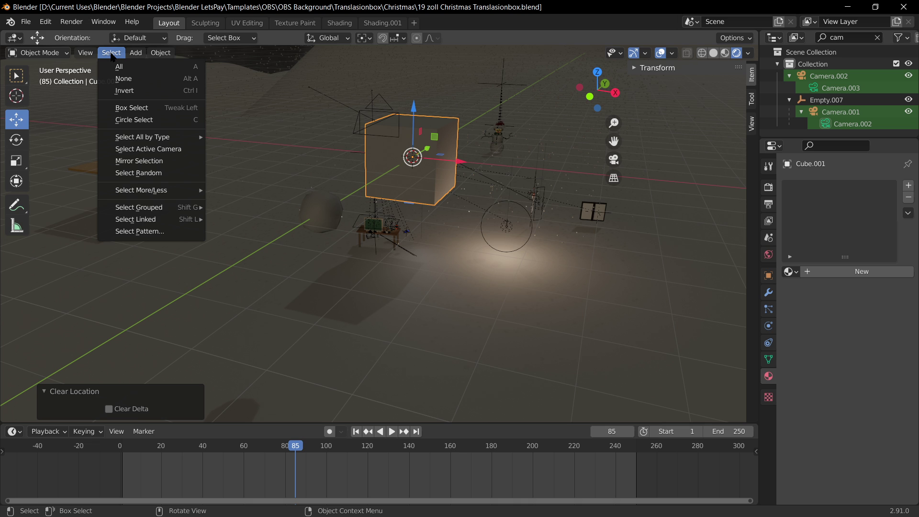
click(143, 91)
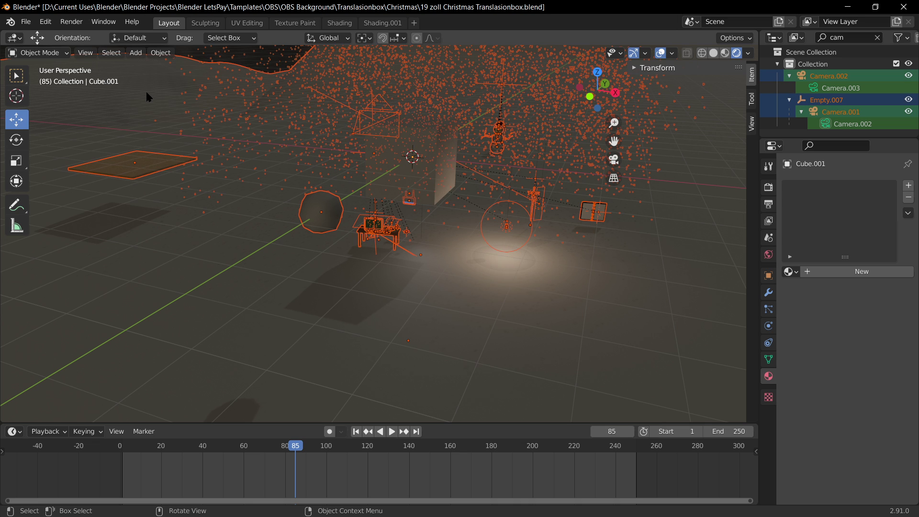
key(h)
click(713, 53)
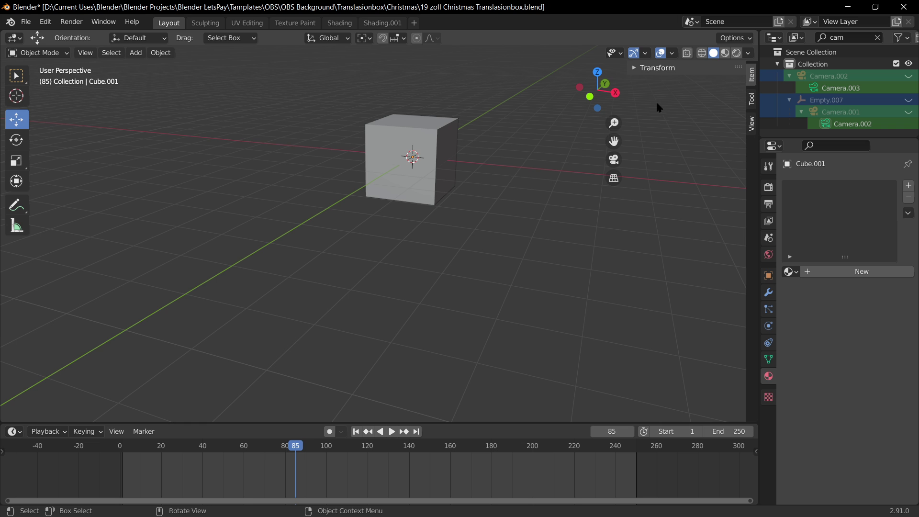
Open the cube's mesh in Edit Mode and turn on the edge length display.
click(445, 178)
middle_drag(445, 178, 474, 191)
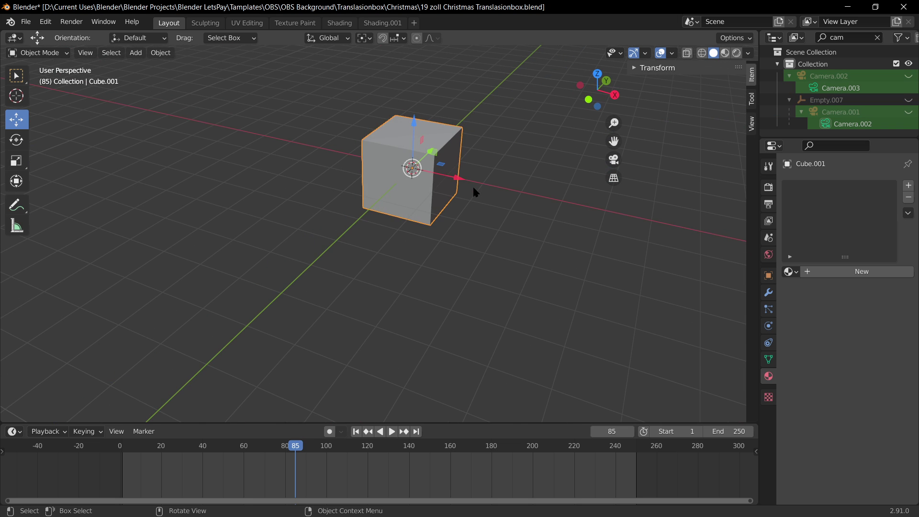
click(690, 66)
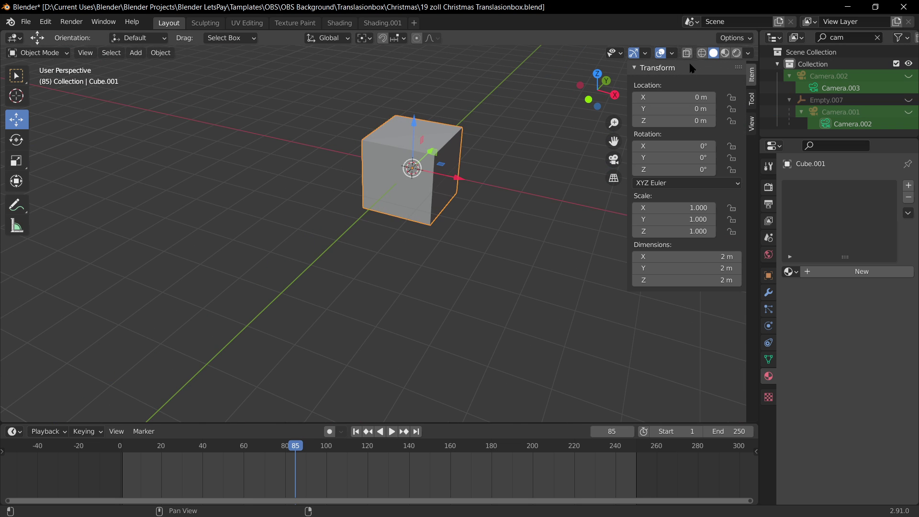
click(689, 66)
key(Tab)
click(675, 67)
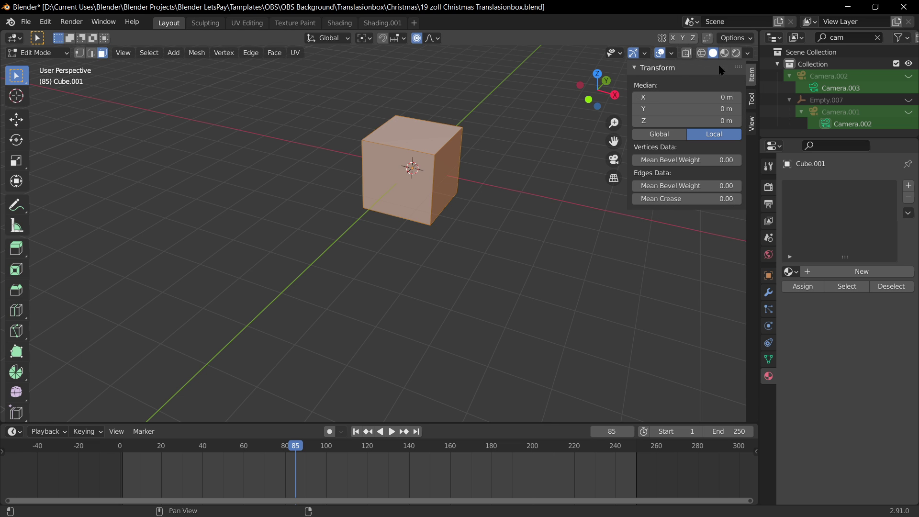
click(671, 52)
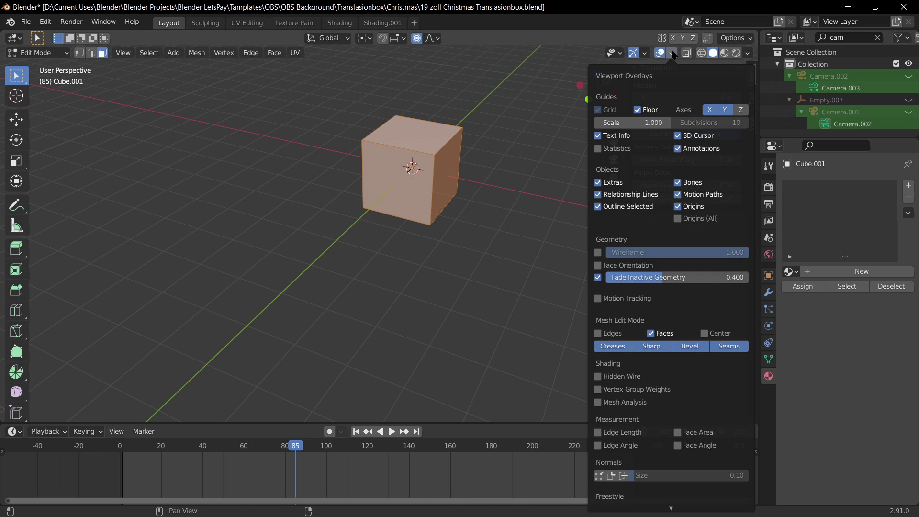
click(615, 432)
Try to isolate one vertical edge of the cube by inverting the edge selection and deleting the rest.
middle_drag(447, 273, 388, 267)
key(KP_7)
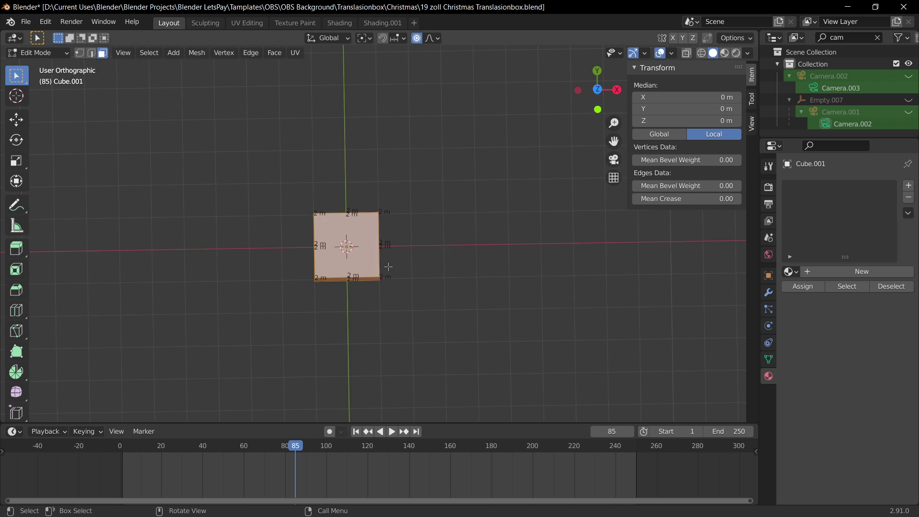
scroll(408, 261, up, 5)
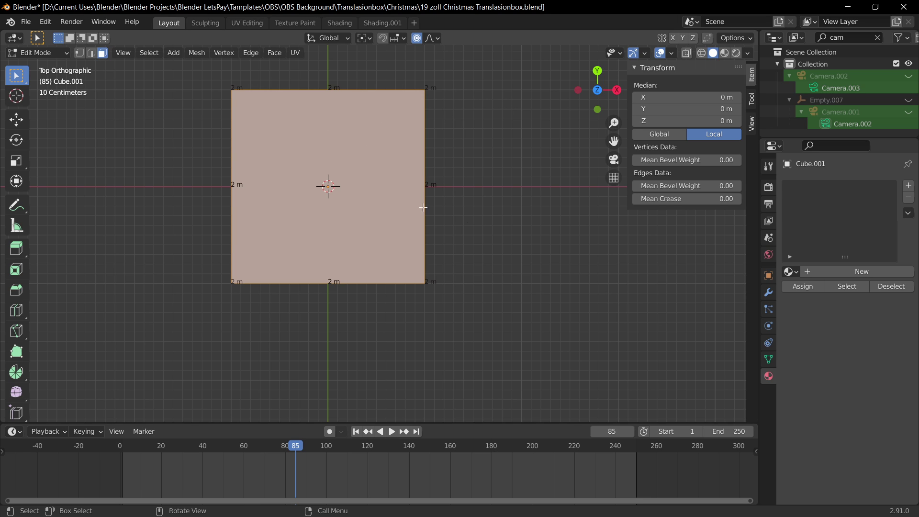
middle_drag(474, 358, 424, 218)
key(2)
click(423, 215)
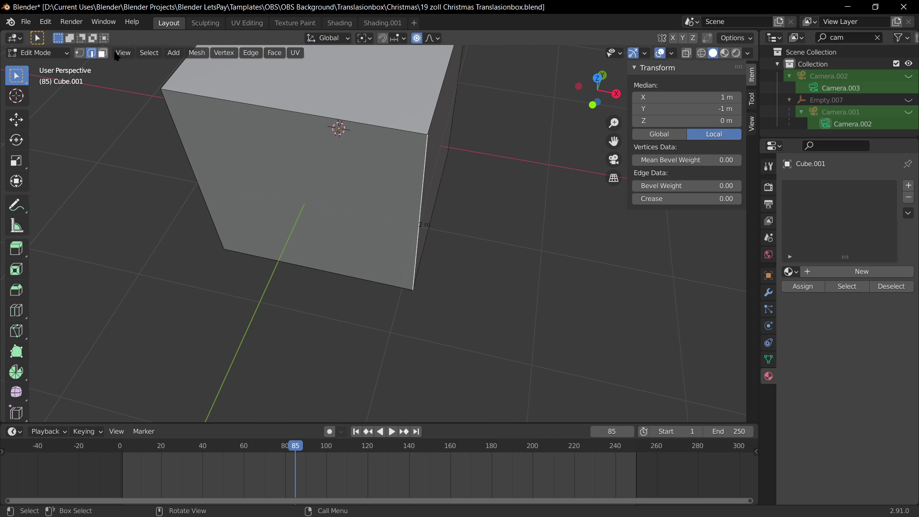
click(149, 52)
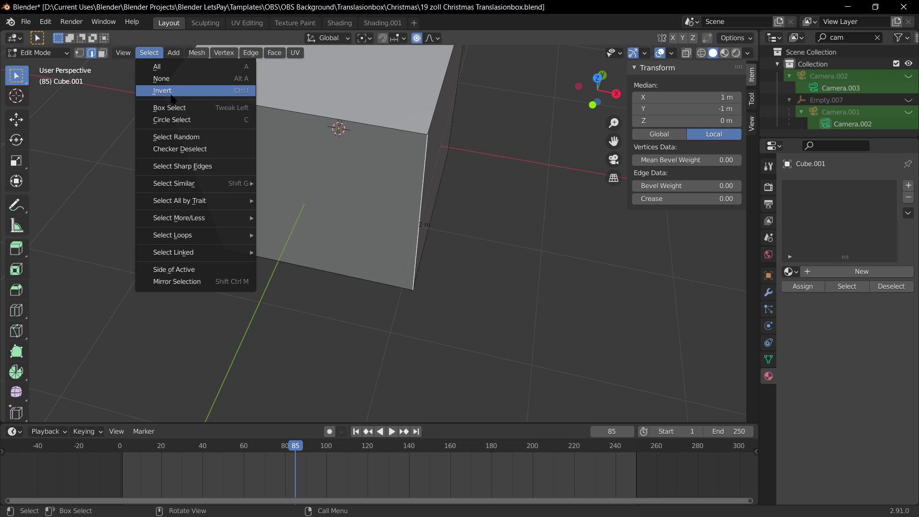
click(173, 92)
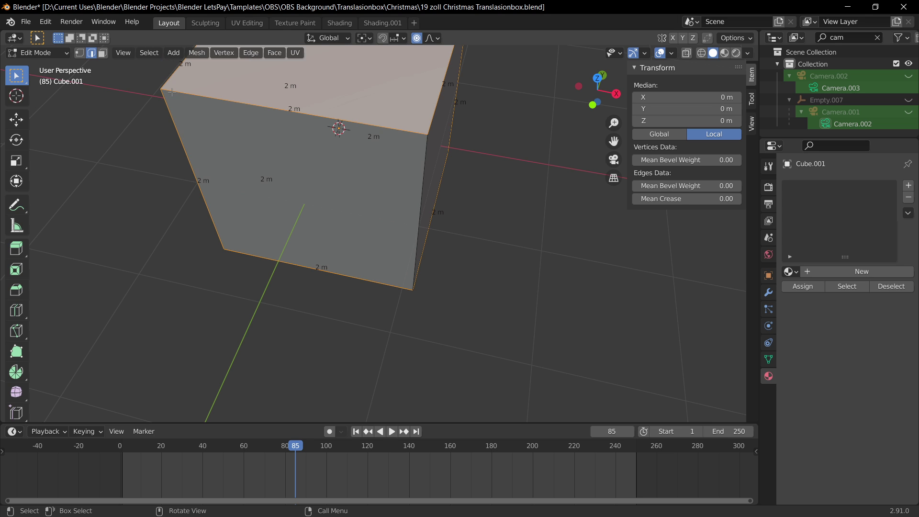
key(x)
click(130, 48)
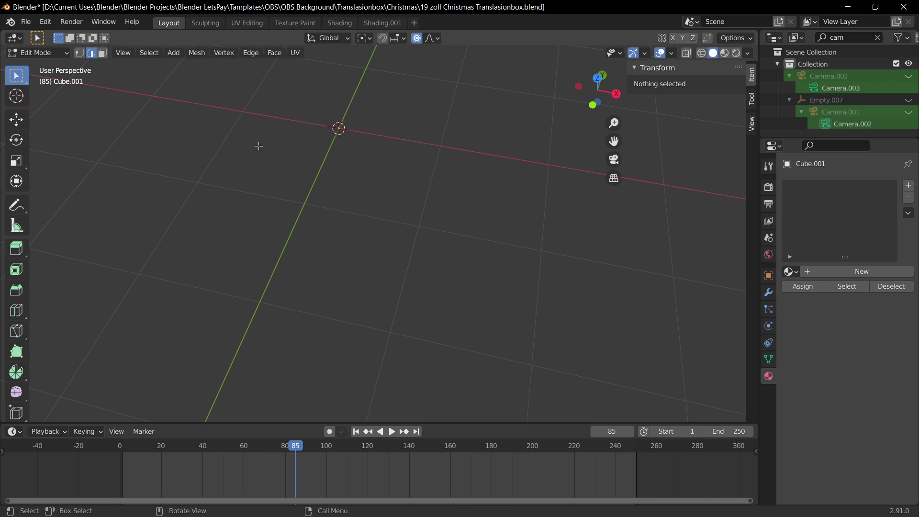
scroll(258, 146, down, 3)
key(ctrl+z)
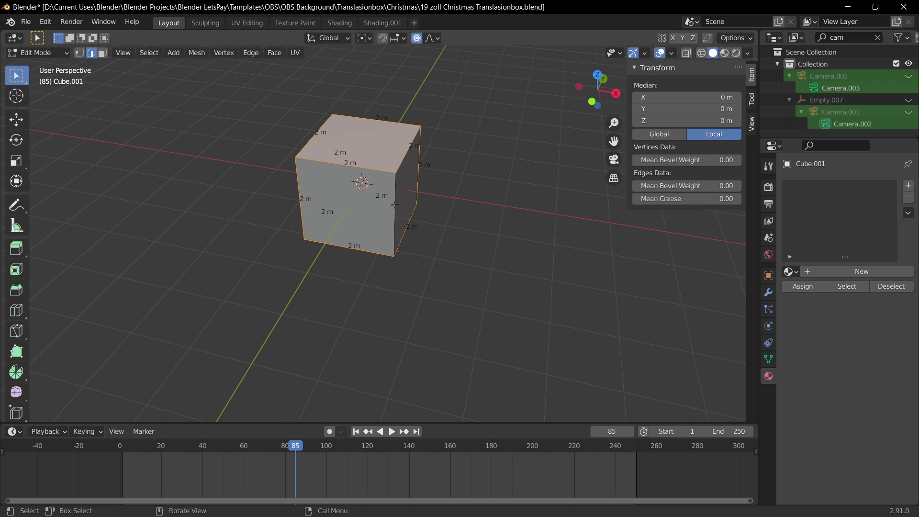
Keep only the cube's side face on the positive X side by inverting the face selection and deleting all the other faces.
click(395, 205)
scroll(395, 204, up, 2)
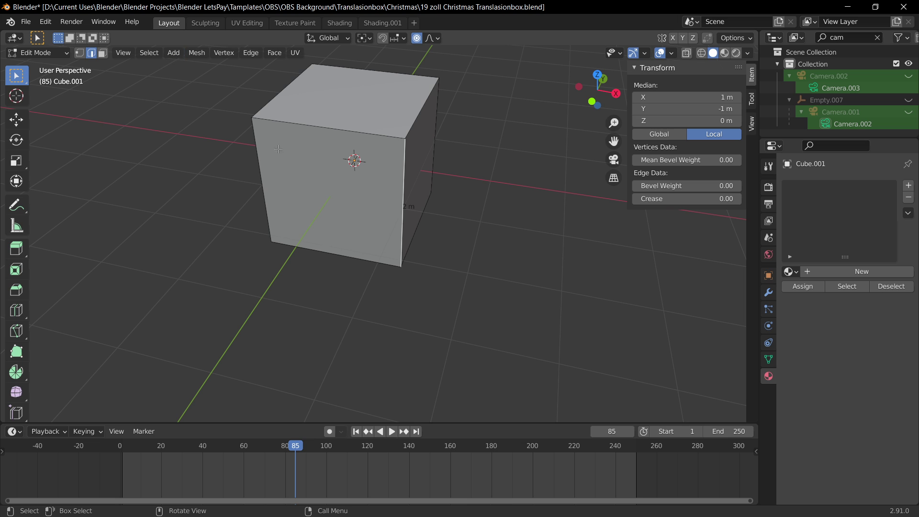
middle_drag(421, 150, 398, 163)
key(3)
click(427, 167)
middle_drag(511, 205, 531, 219)
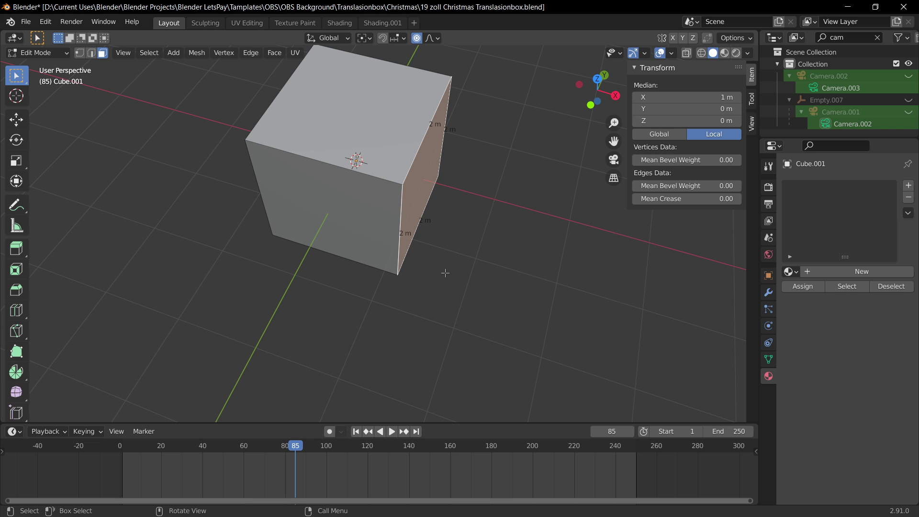
middle_drag(411, 294, 369, 153)
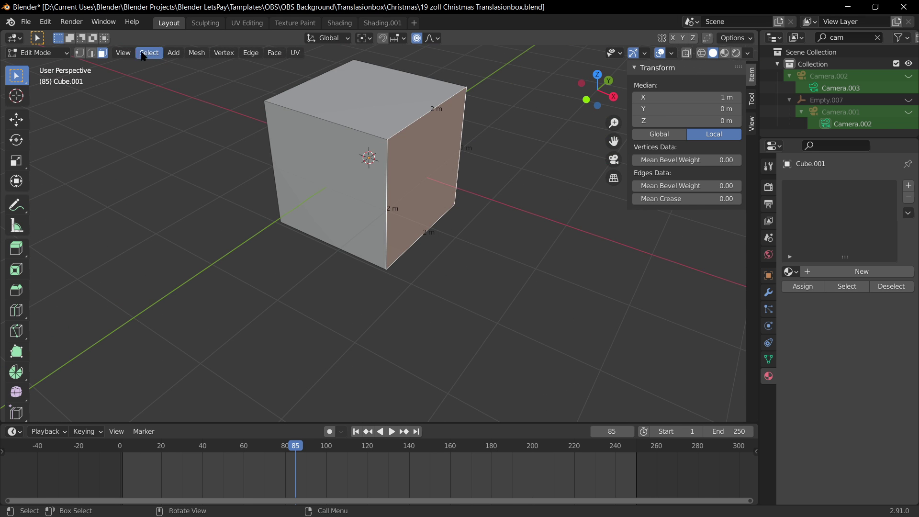
key(x)
click(149, 54)
click(173, 91)
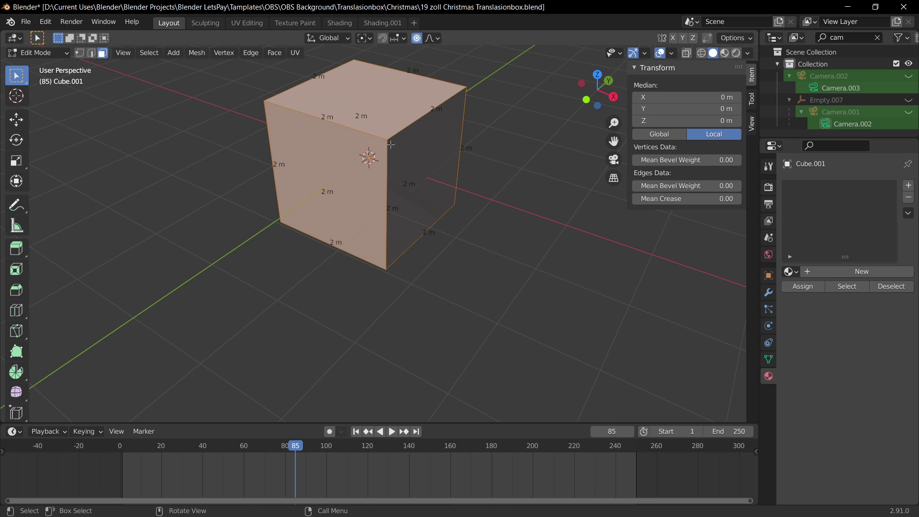
key(x)
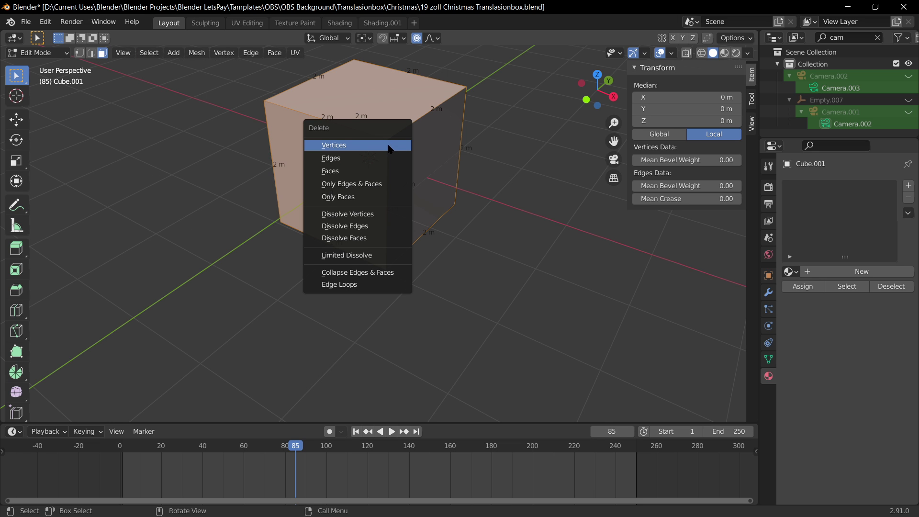
click(351, 184)
click(423, 178)
key(KP_3)
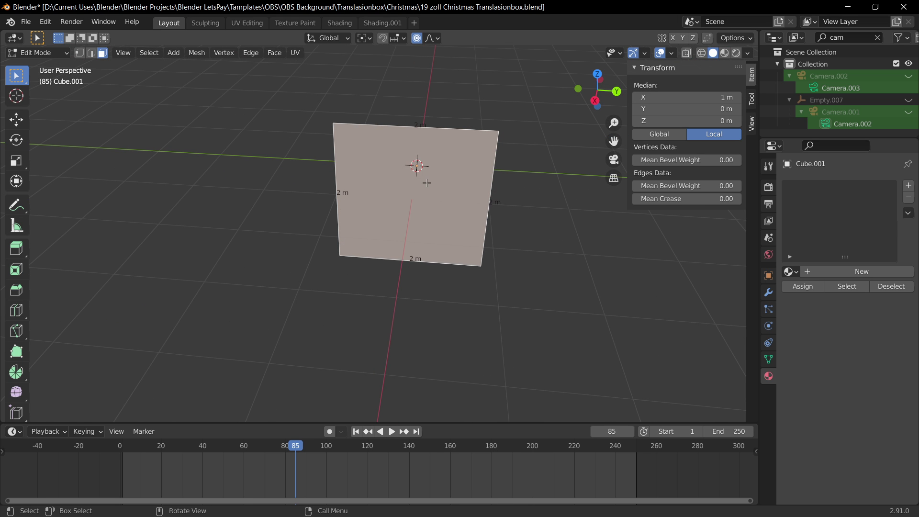
middle_drag(426, 183, 439, 207)
key(Tab)
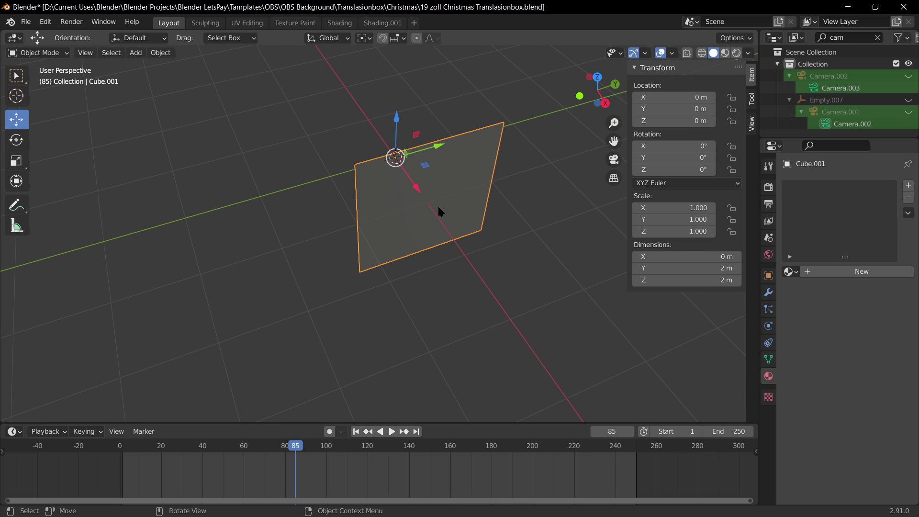
middle_drag(416, 245, 429, 193)
key(Tab)
right_click(429, 191)
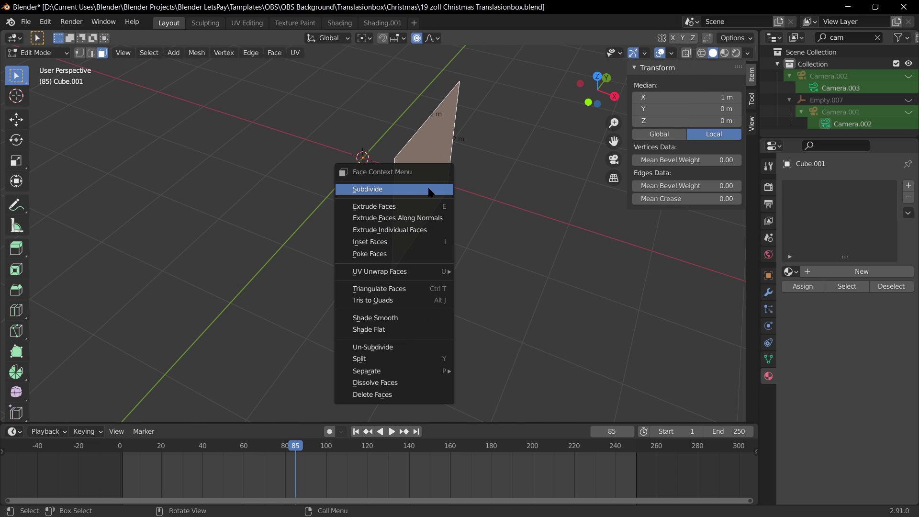
key(Escape)
Return to Object Mode and set the remaining face's origin to its geometry.
key(Tab)
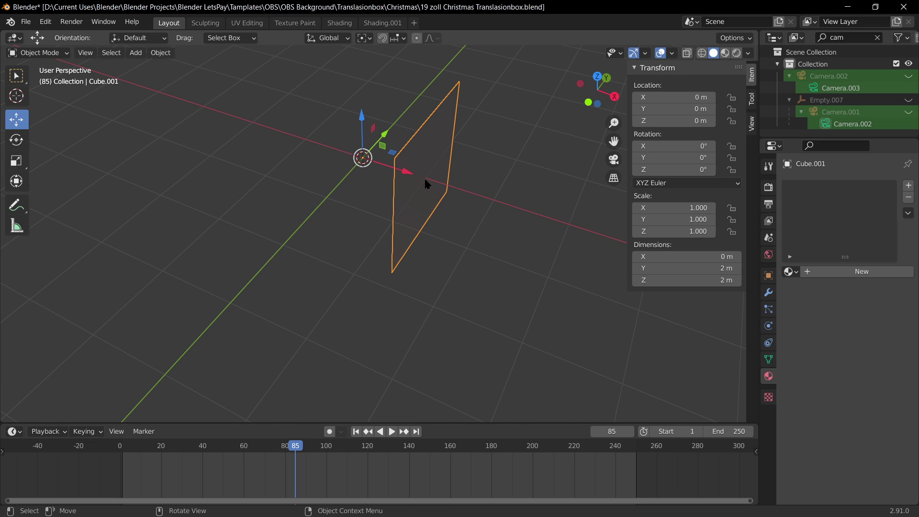
key(Tab)
key(Tab)
right_click(422, 182)
mouse_move(400, 313)
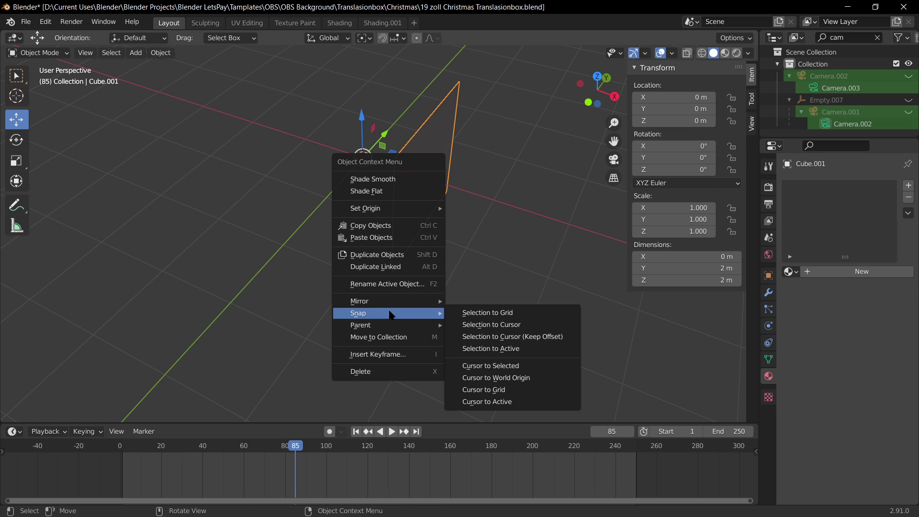
middle_drag(182, 169, 324, 172)
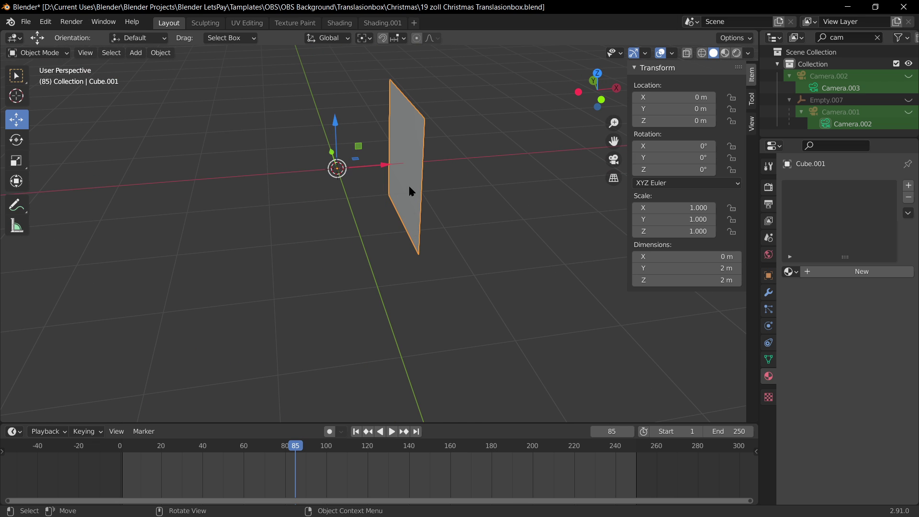
right_click(416, 165)
mouse_move(393, 194)
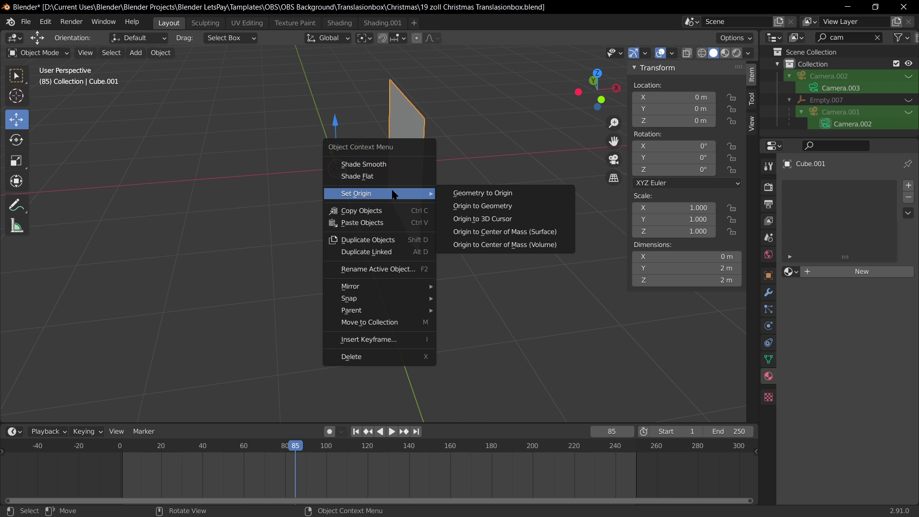
click(506, 207)
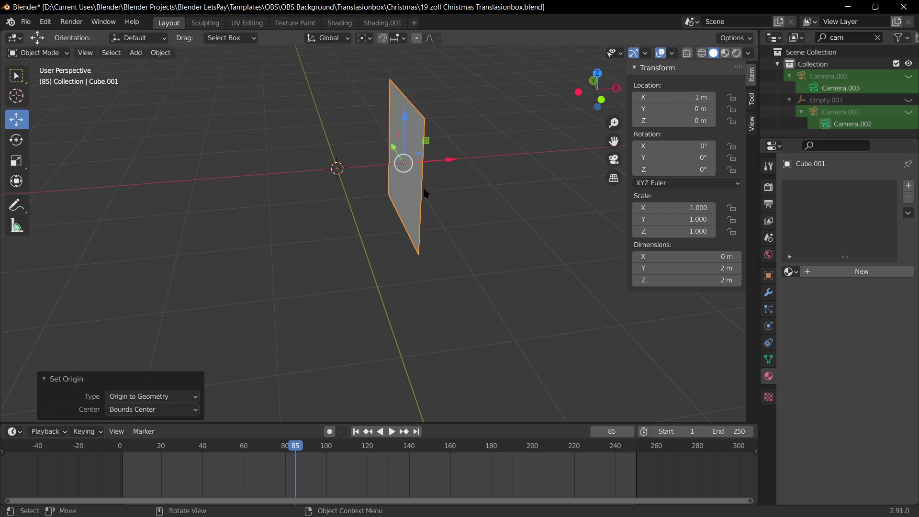
Clear the remaining face's location so it sits at the world origin, and deselect it.
key(alt+g)
middle_drag(461, 170, 360, 133)
click(476, 200)
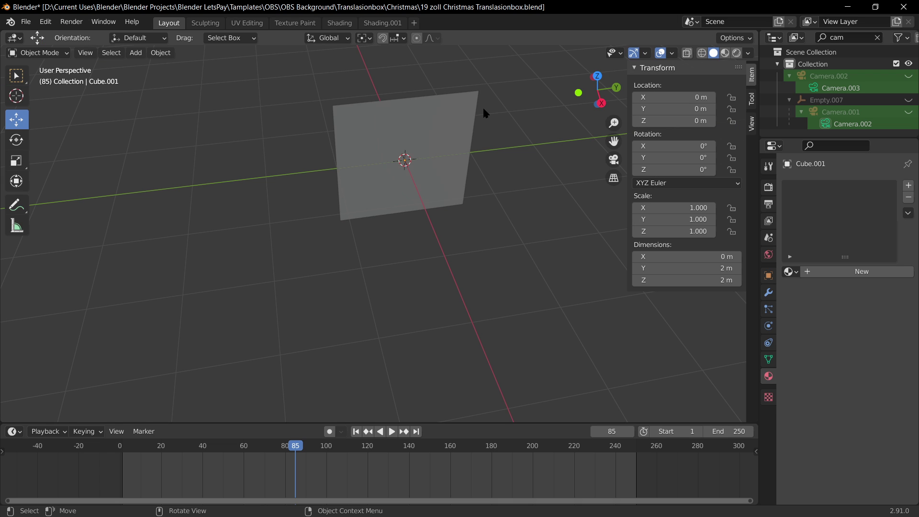
In Edit Mode, delete the two vertices on the face's positive Y side to leave only the opposite vertical edge.
click(476, 98)
key(Tab)
click(479, 90)
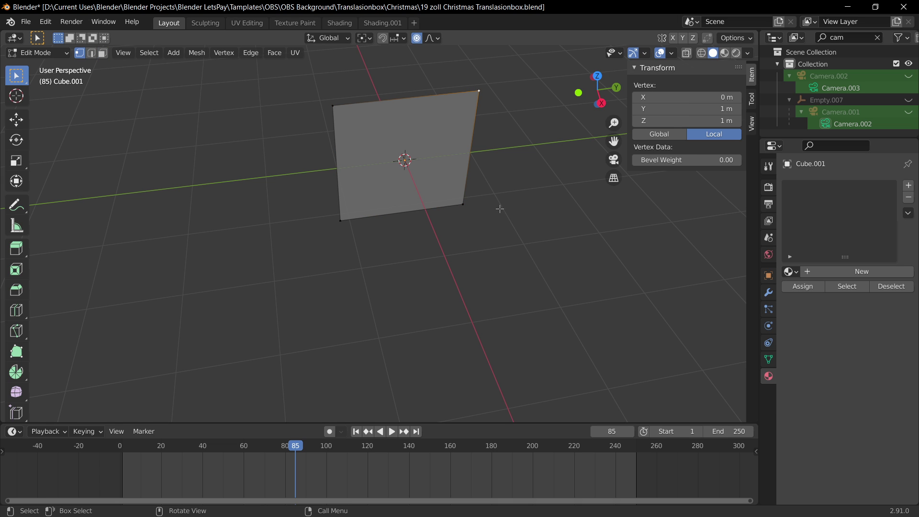
shift+click(464, 205)
key(x)
click(449, 180)
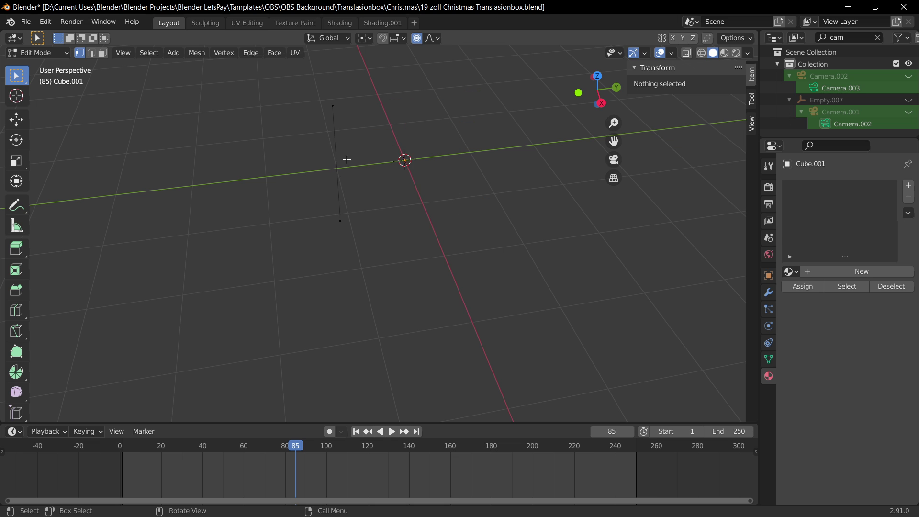
Back in Object Mode, set the edge's origin to its geometry and clear its location to the world origin.
key(Tab)
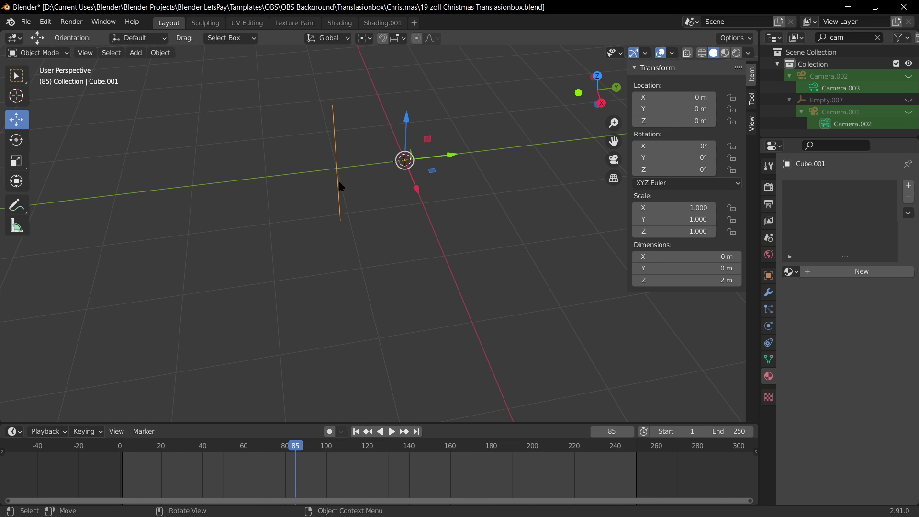
right_click(337, 181)
mouse_move(336, 180)
click(407, 189)
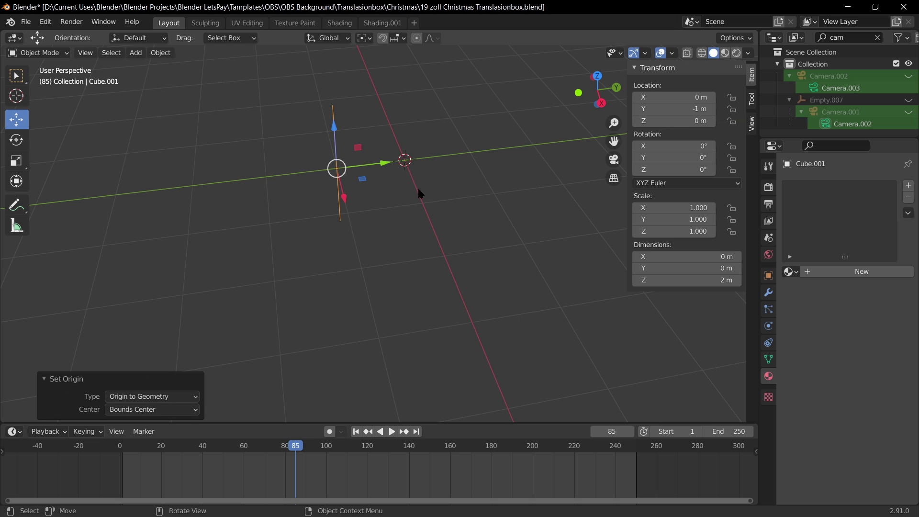
key(alt+g)
middle_drag(416, 194, 443, 243)
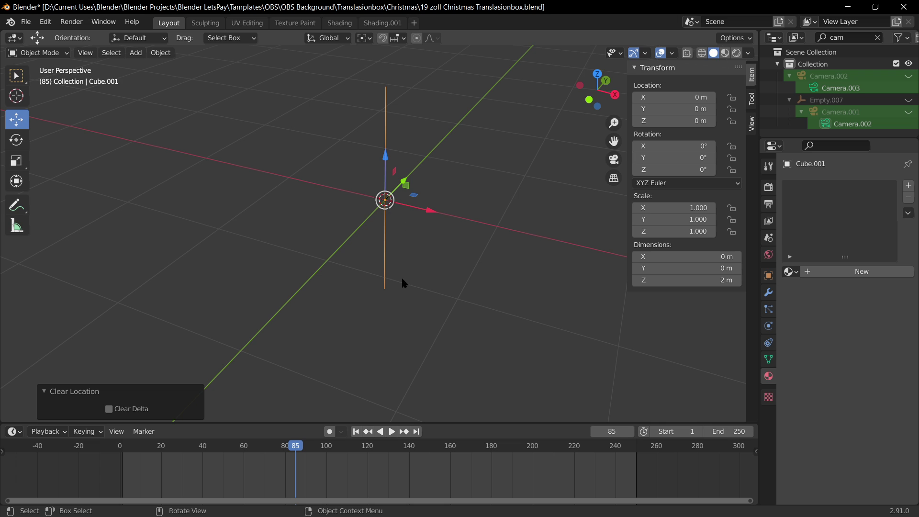
In Edit Mode, set the Z coordinate of the edge's lower vertex to 0 m.
click(389, 290)
key(Tab)
click(403, 293)
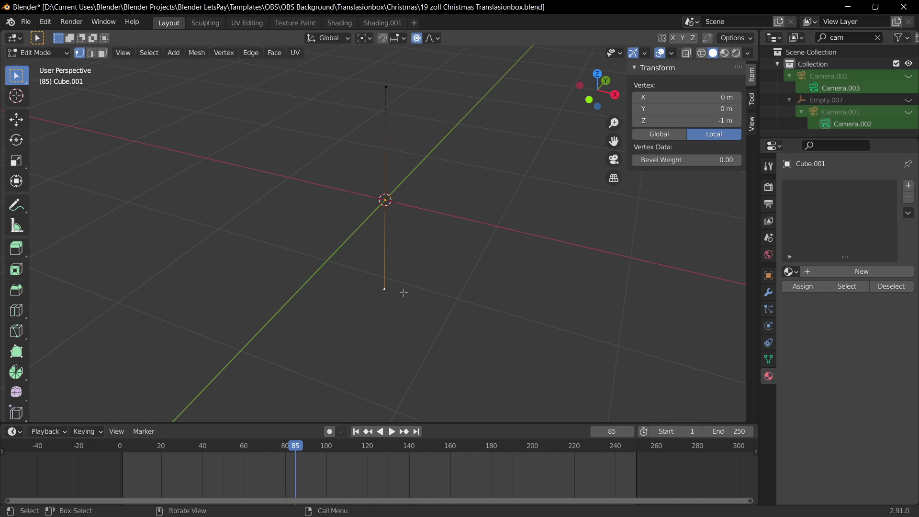
text(0)
key(Return)
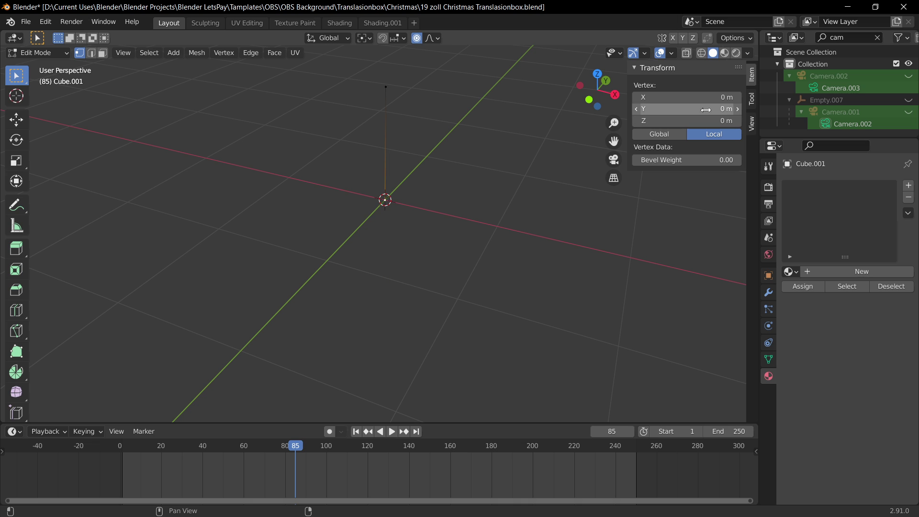
click(499, 183)
Save the file and return the vertical edge object to Object Mode.
middle_drag(498, 183, 537, 194)
key(ctrl+s)
key(Tab)
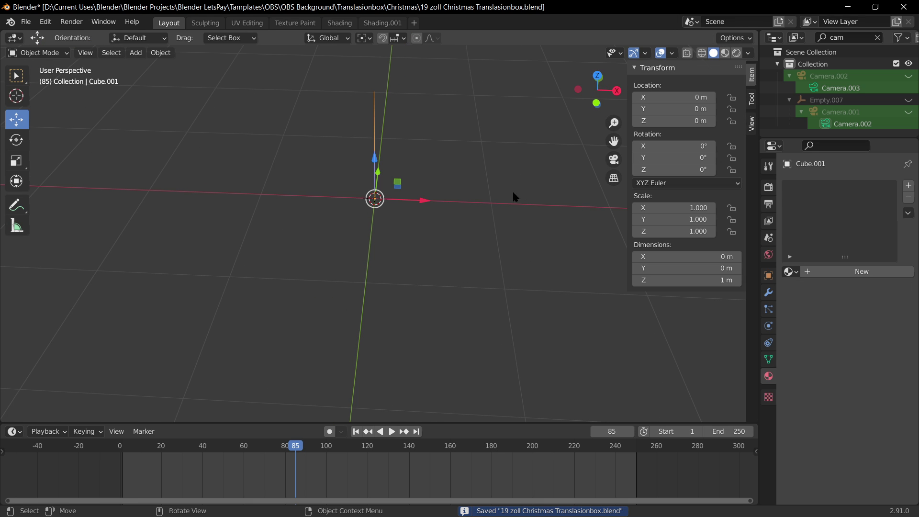
key(q)
key(Tab)
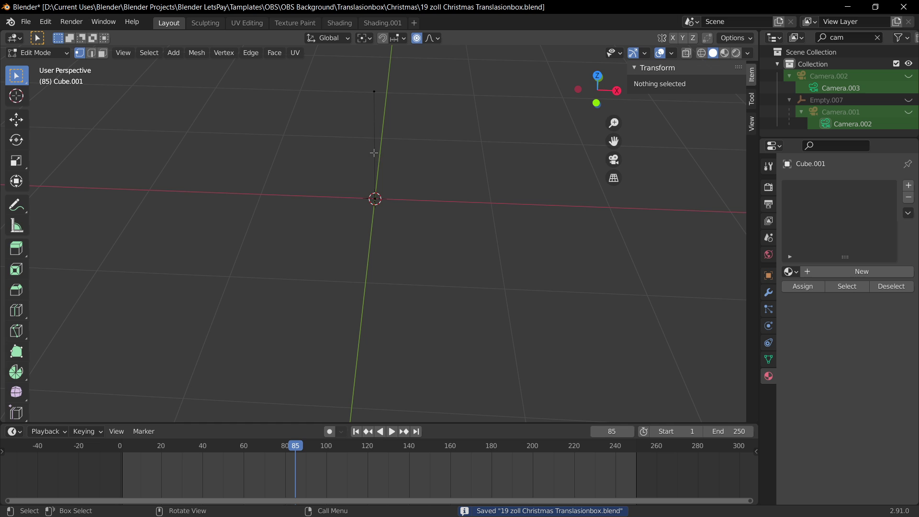
key(Tab)
key(Tab)
key(Tab)
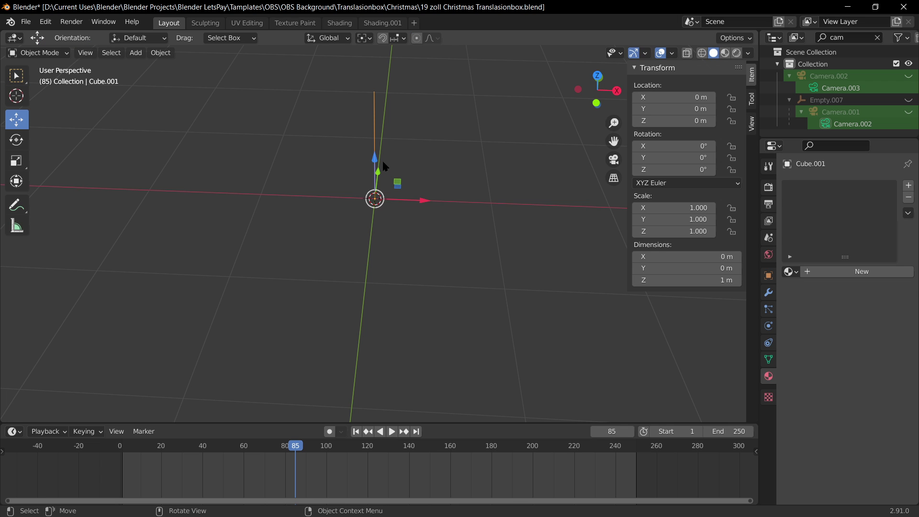
Enter Edit Mode with edge selection and select the single vertical edge.
key(Tab)
key(2)
click(373, 136)
scroll(431, 183, down, 3)
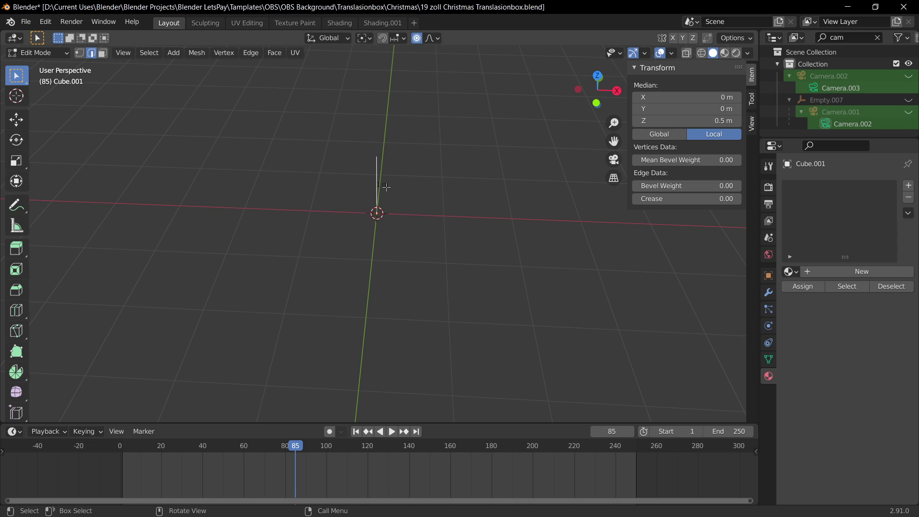
Try extruding the vertical edge in place and moving the extruded copy along the X axis, and undo both extrusions.
key(e)
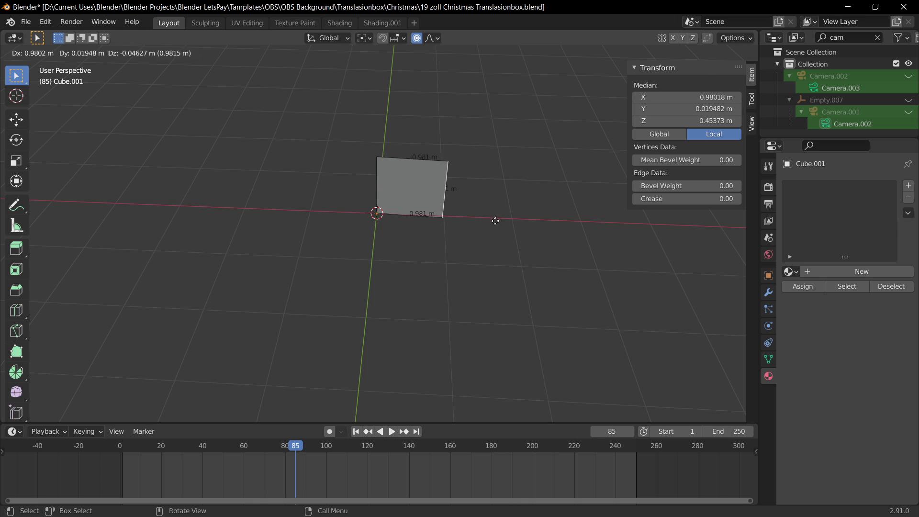
key(Escape)
key(g)
key(x)
key(Escape)
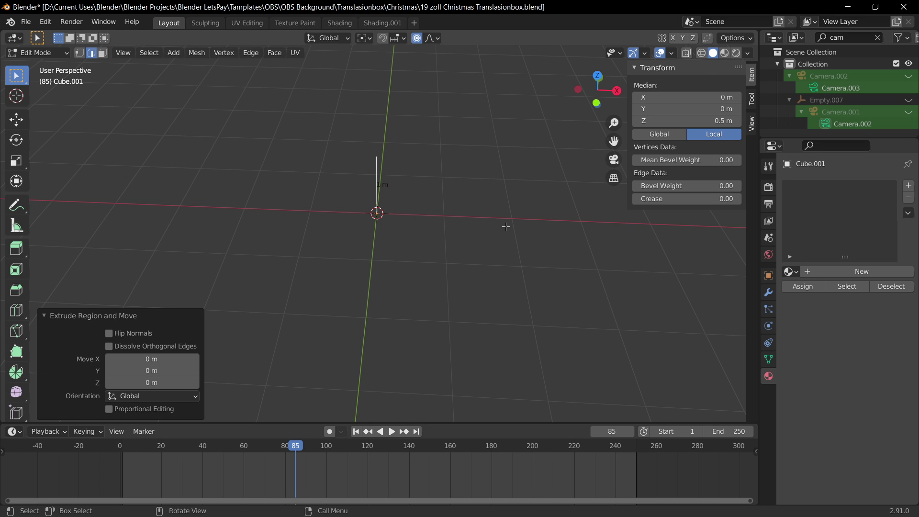
scroll(505, 226, up, 4)
key(ctrl+z)
key(e)
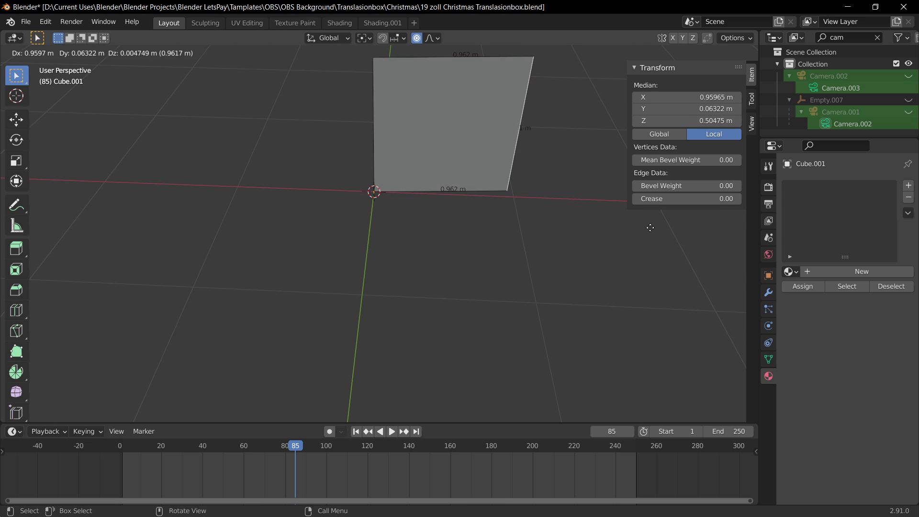
key(Escape)
key(g)
key(x)
key(Escape)
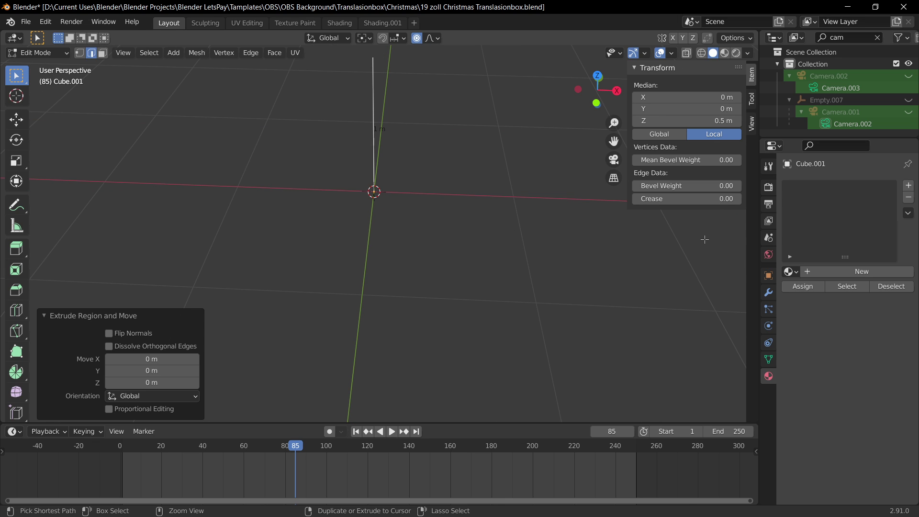
key(ctrl+z)
Try to extrude the vertical edge and move the extruded copy with Edge Slide.
middle_drag(704, 239, 690, 239)
key(g)
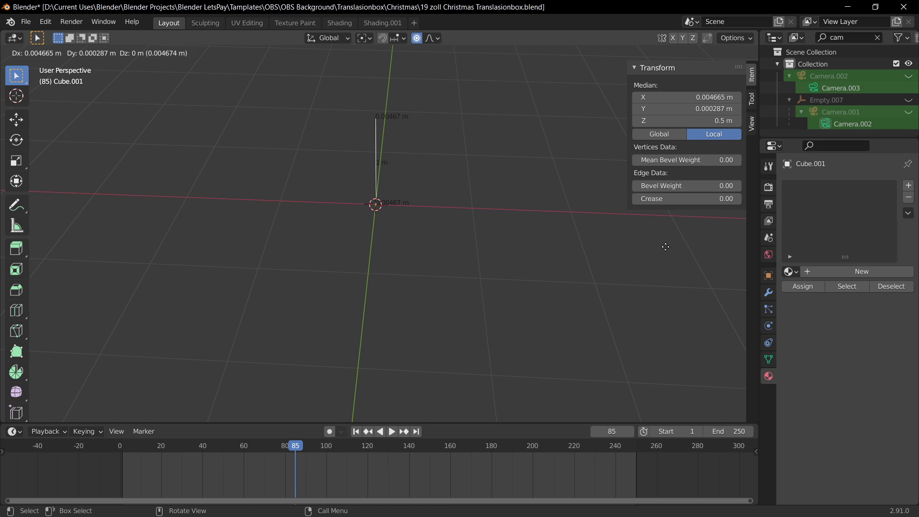
key(g)
key(Escape)
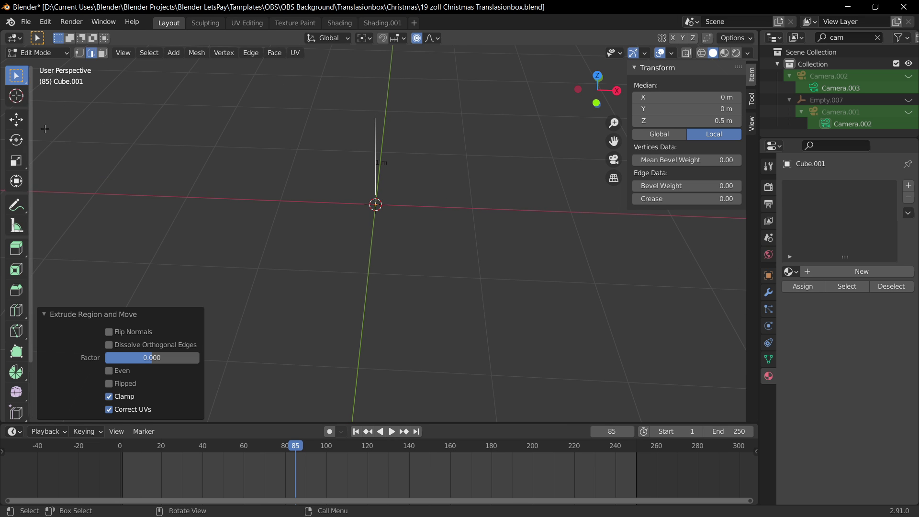
Activate the Move tool, try pulling in-place extrusions of the edge along the X axis, and undo them.
click(16, 119)
drag(424, 166, 484, 172)
key(ctrl+z)
key(e)
key(Escape)
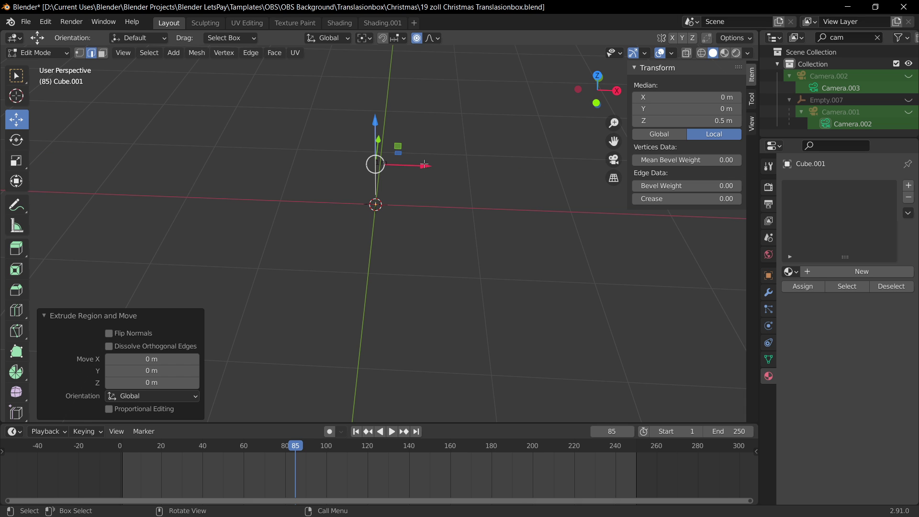
drag(425, 165, 476, 168)
key(ctrl+z)
key(e)
key(Escape)
key(ctrl+z)
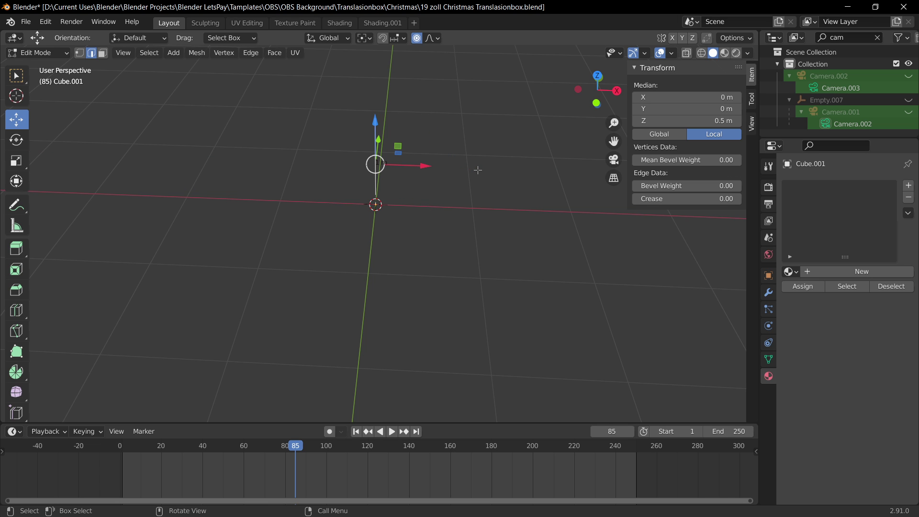
Try Edge Slide on the vertical edge and an extrusion constrained to the X axis.
key(g)
key(g)
key(Escape)
key(e)
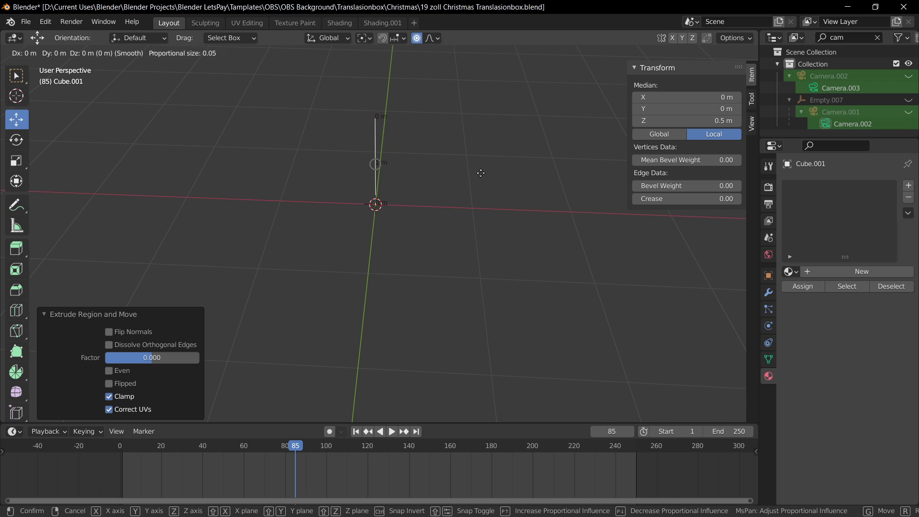
key(x)
key(Escape)
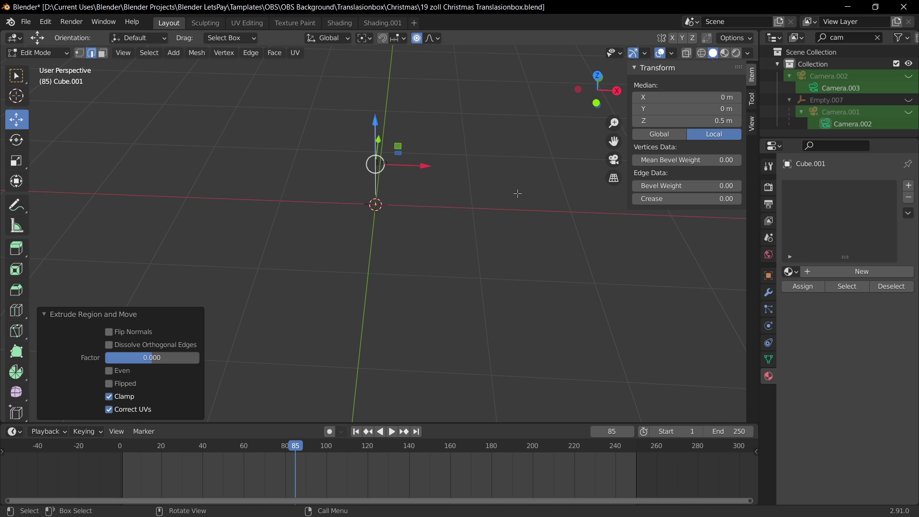
Try extruding the vertical edge freely from an angled view, and undo the in-place extrusions.
scroll(409, 232, up, 1)
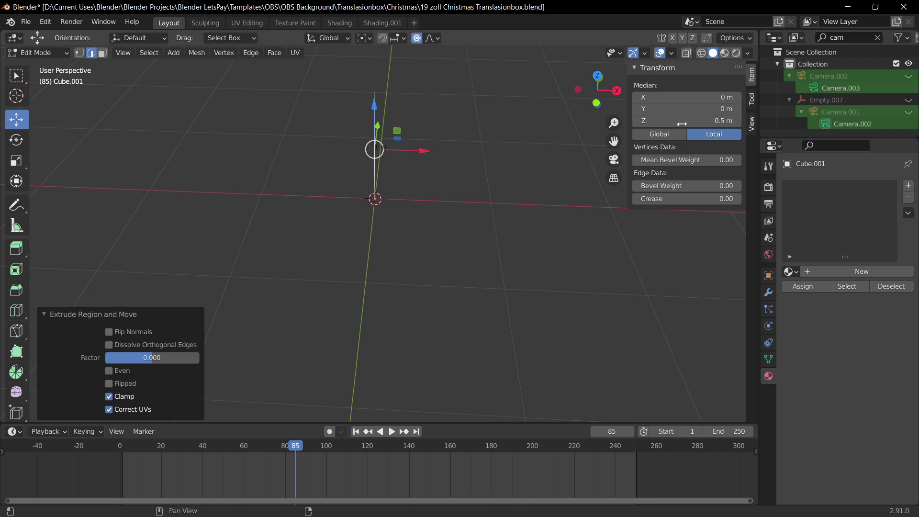
scroll(487, 184, up, 1)
middle_drag(487, 183, 445, 182)
key(e)
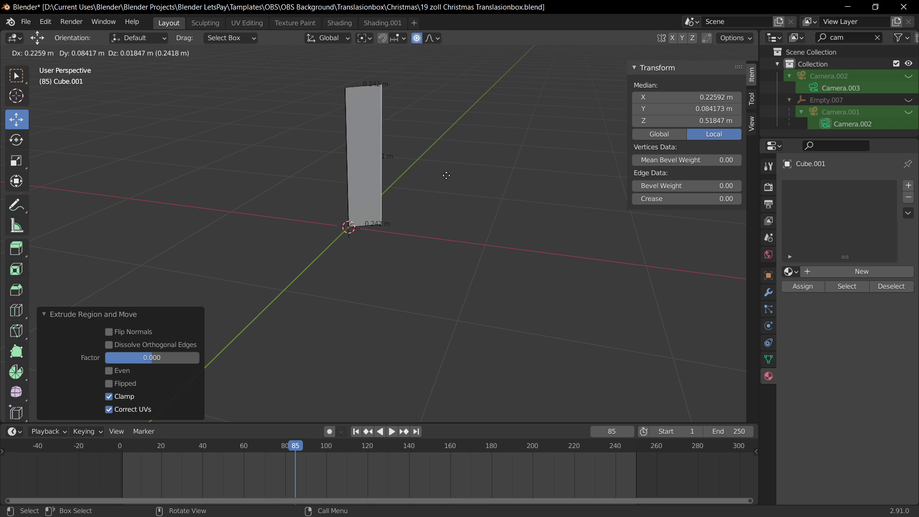
key(Escape)
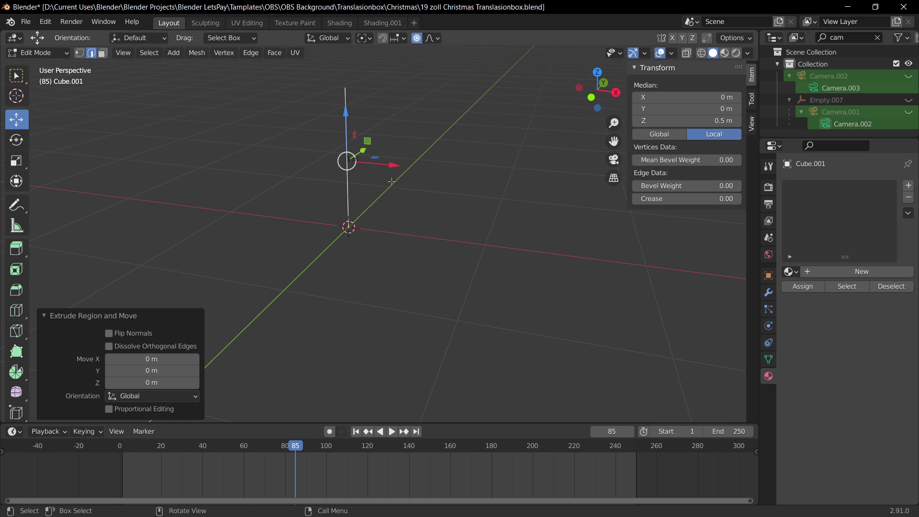
key(e)
key(Escape)
key(ctrl+z)
key(e)
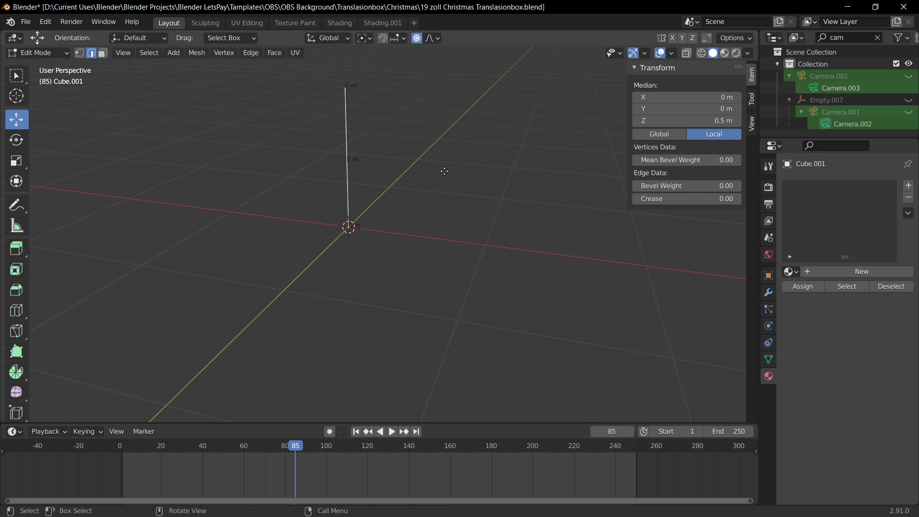
key(Escape)
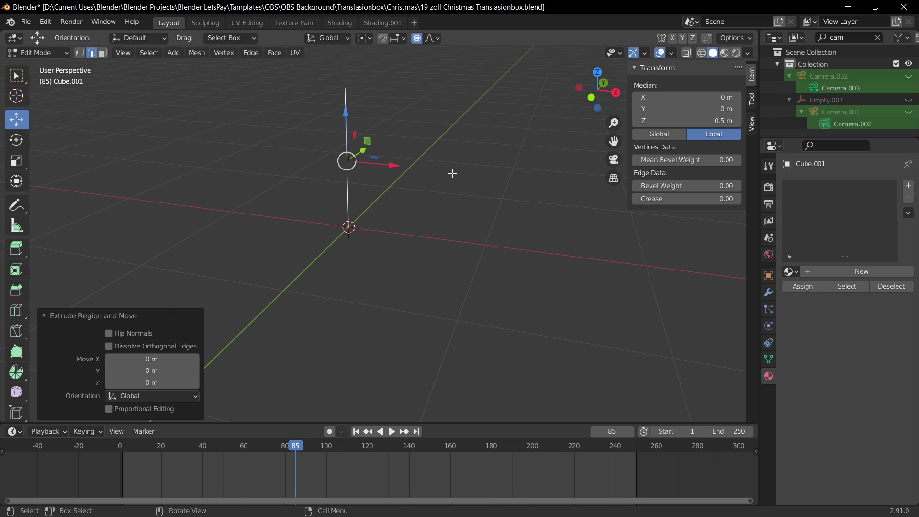
key(ctrl+z)
Extrude the edge in place, try moving the copy along the X axis with the gizmo, and undo both operations.
key(e)
right_click(452, 172)
drag(376, 165, 429, 171)
key(ctrl+z)
key(ctrl+z)
right_click(429, 172)
Extrude the edge in place, and try Edge Slide and an X-axis move on the extruded copy.
key(e)
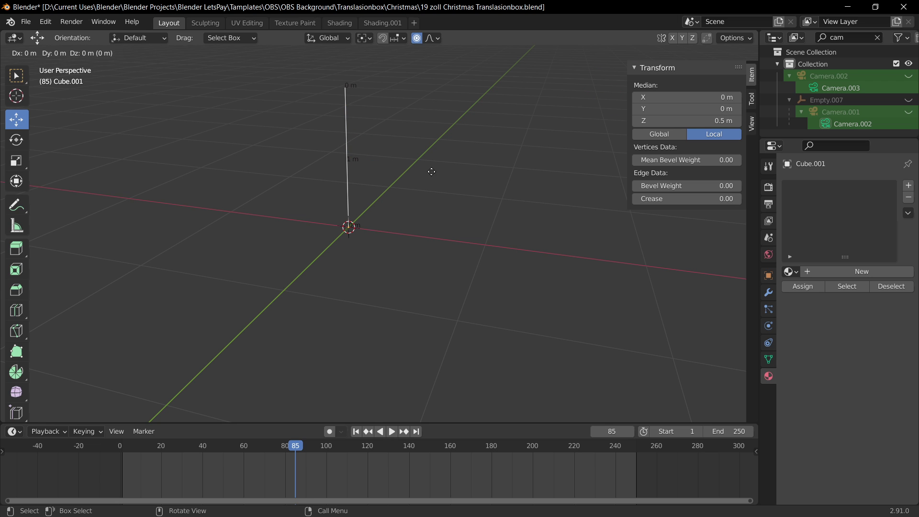
right_click(447, 172)
key(g)
key(g)
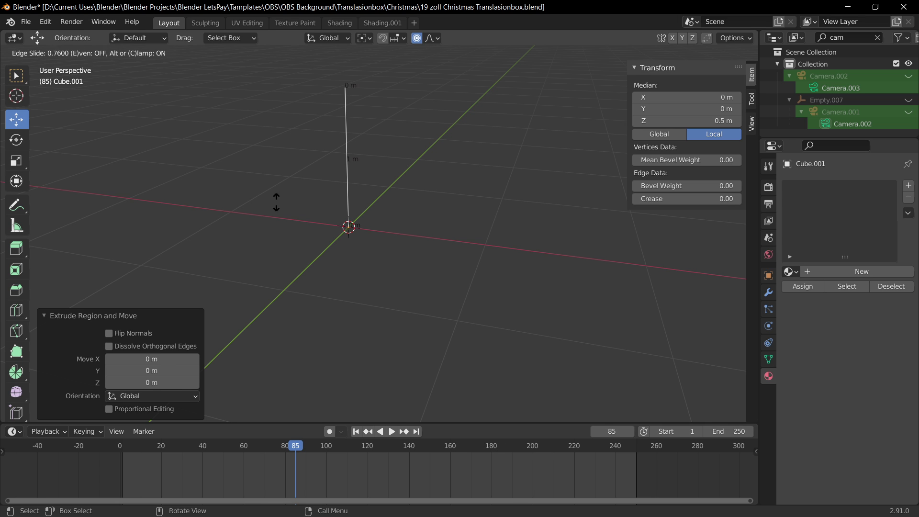
right_click(349, 203)
middle_drag(392, 186, 418, 197)
key(g)
key(x)
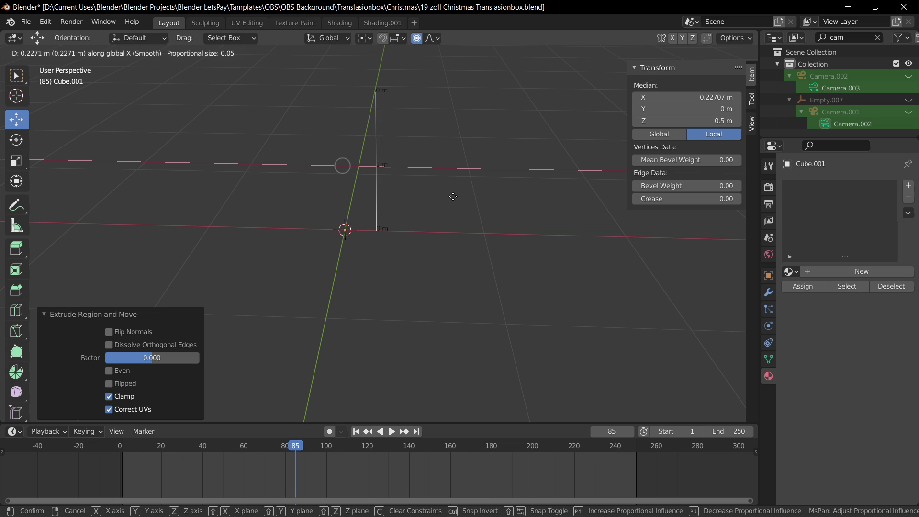
right_click(445, 187)
scroll(450, 190, up, 2)
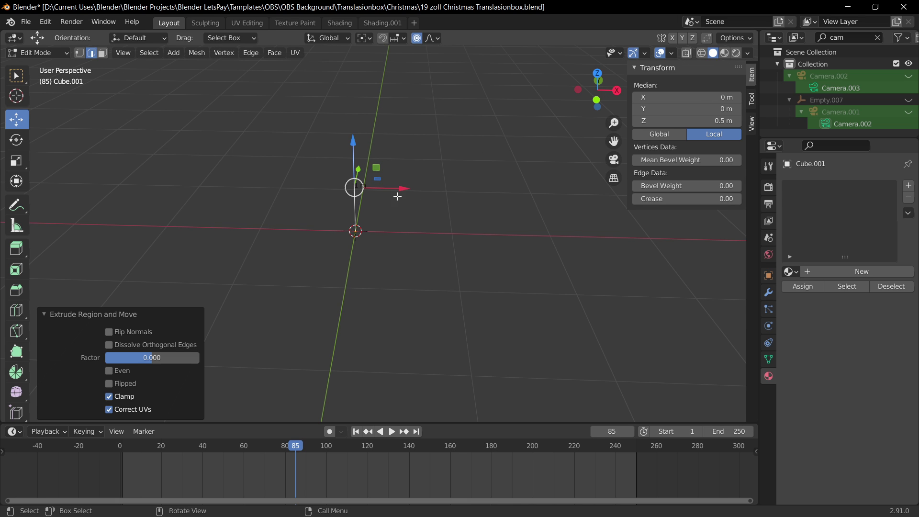
Switch to vertex selection and try moving the top vertex of the vertical edge.
middle_drag(365, 226, 433, 140)
key(Tab)
key(Tab)
key(1)
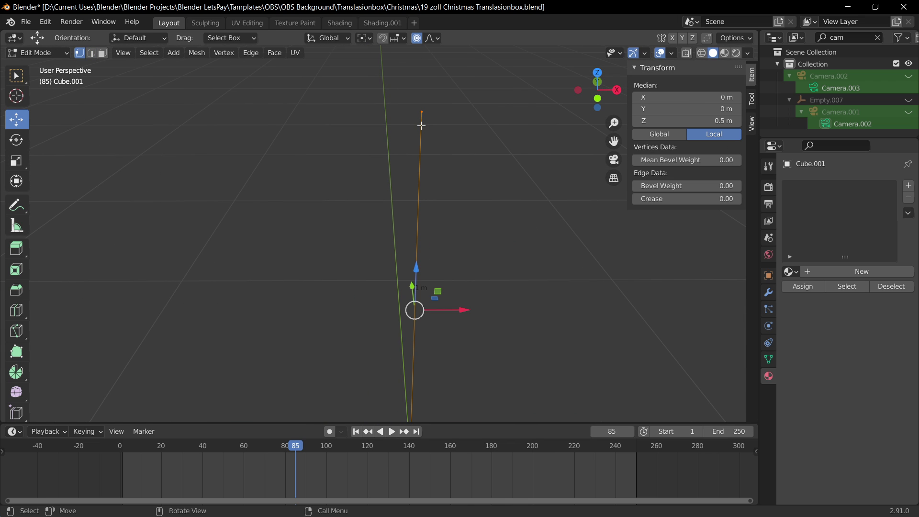
click(421, 122)
key(g)
right_click(488, 203)
scroll(479, 239, down, 4)
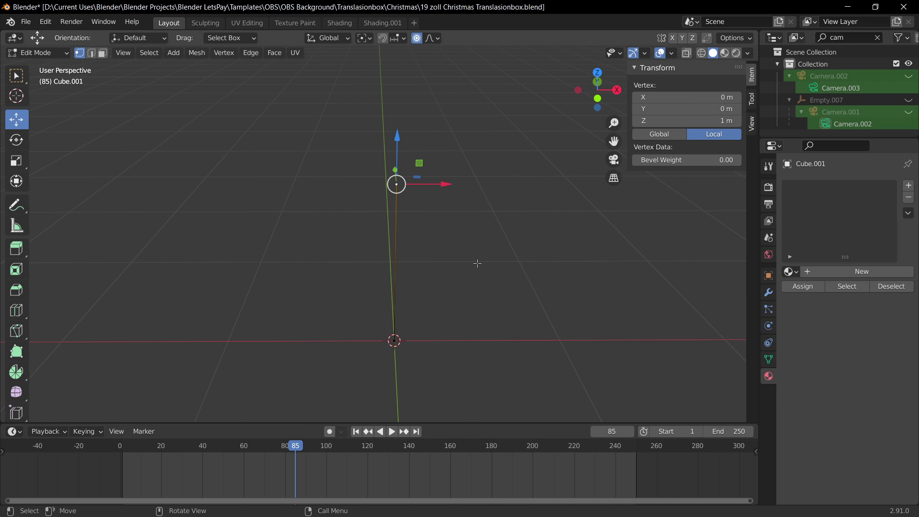
Extrude the whole mesh in place, try moving it along the X axis, and switch back to edge selection.
key(a)
key(e)
right_click(570, 284)
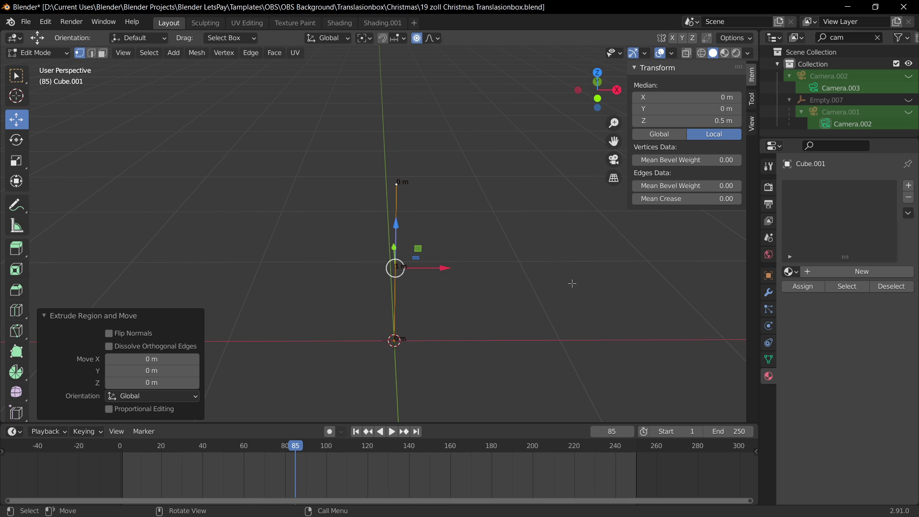
key(g)
key(x)
right_click(617, 286)
key(2)
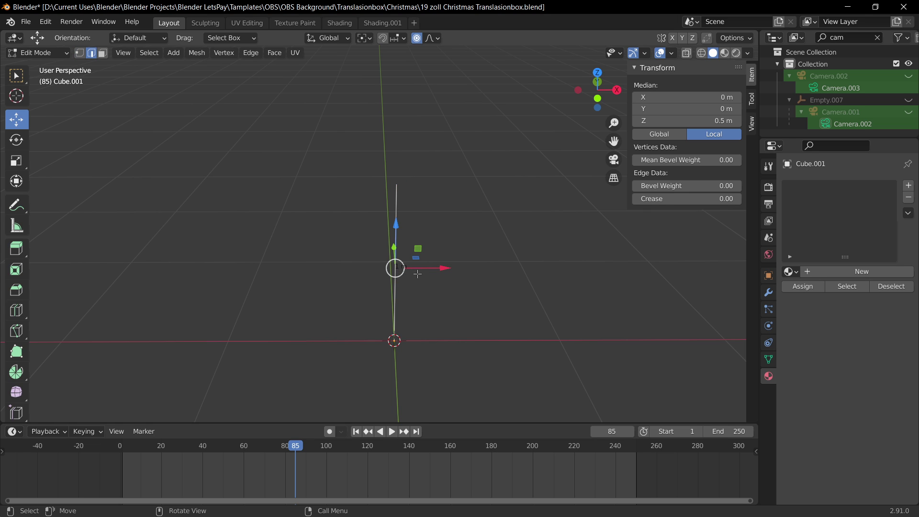
key(e)
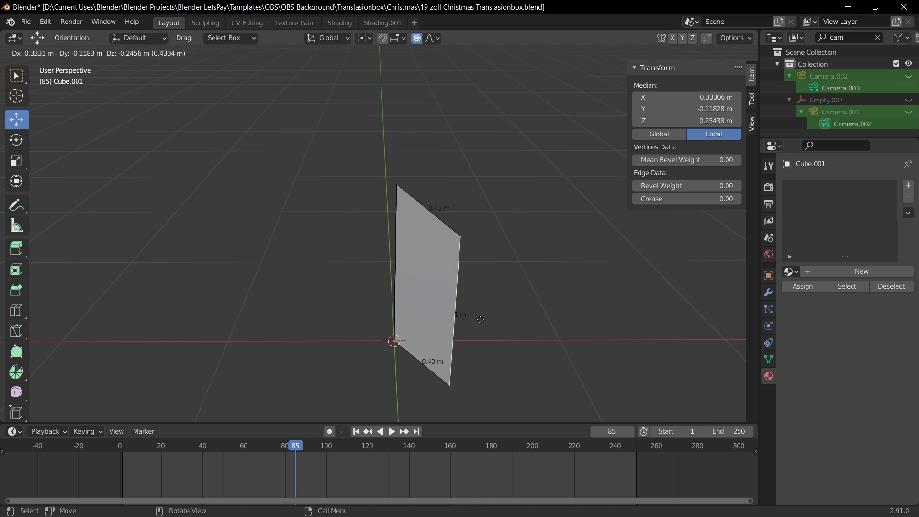
right_click(561, 265)
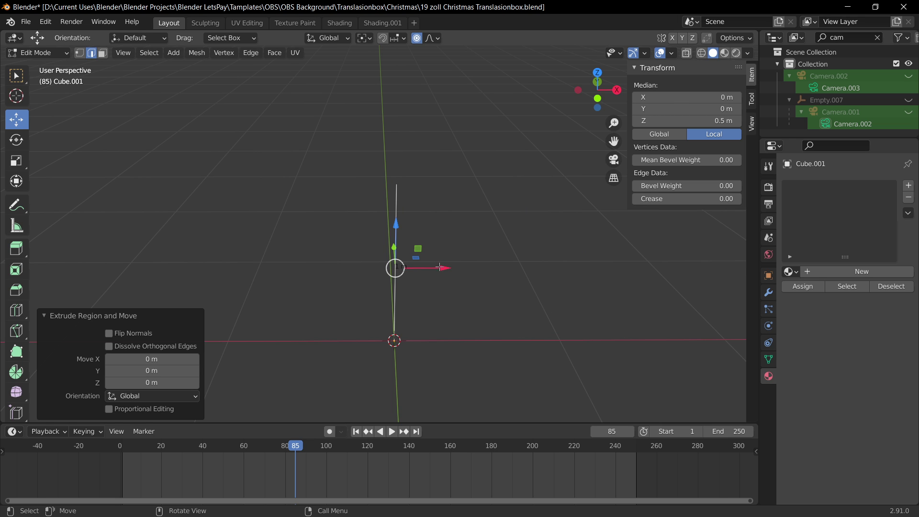
key(e)
right_click(497, 266)
key(e)
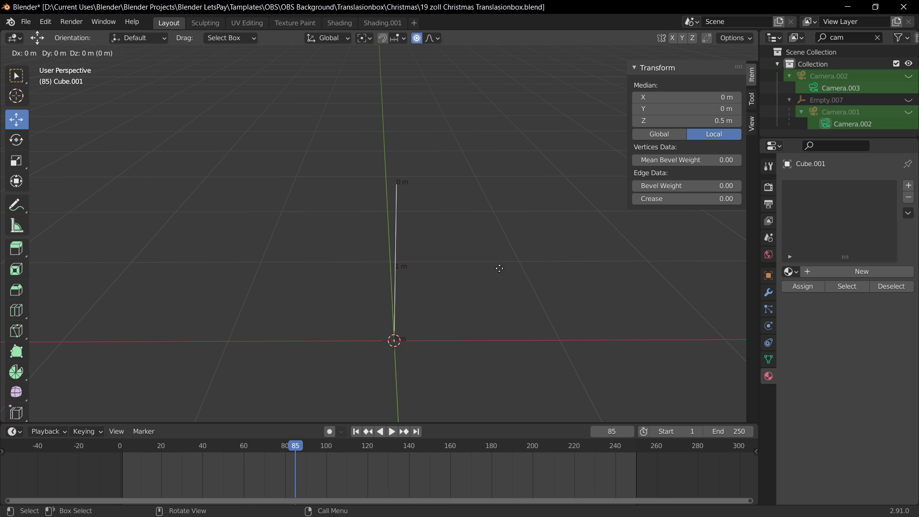
right_click(499, 268)
key(e)
right_click(528, 270)
key(ctrl+z)
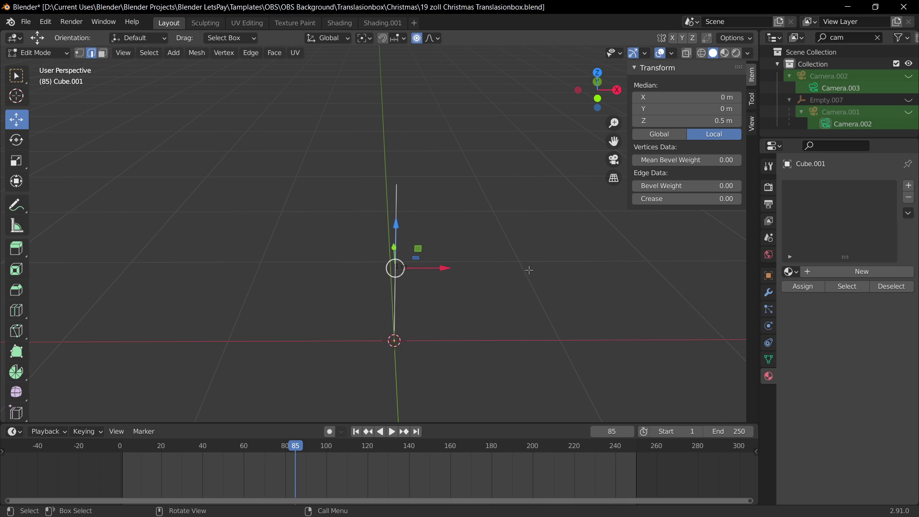
Extrude the vertical edge about 0.29 m along X to form a narrow face, and switch to vertex selection.
key(e)
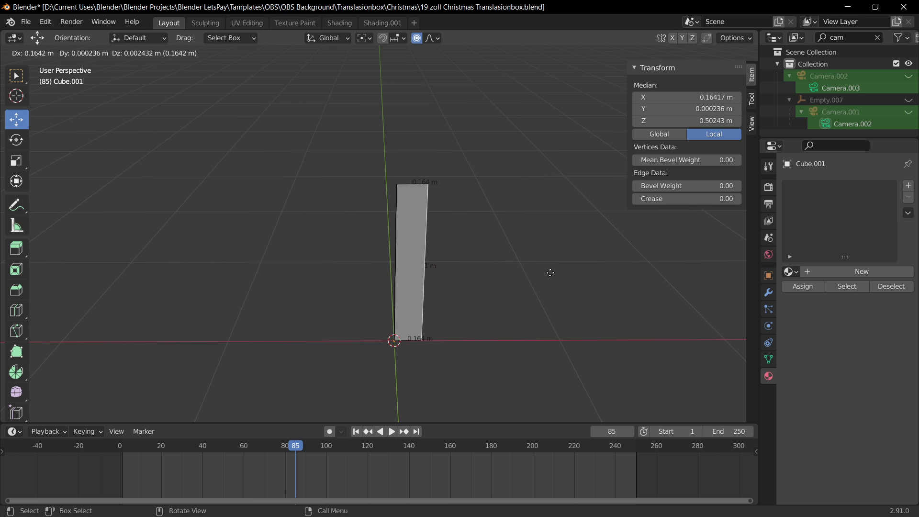
click(573, 272)
middle_drag(574, 332, 526, 318)
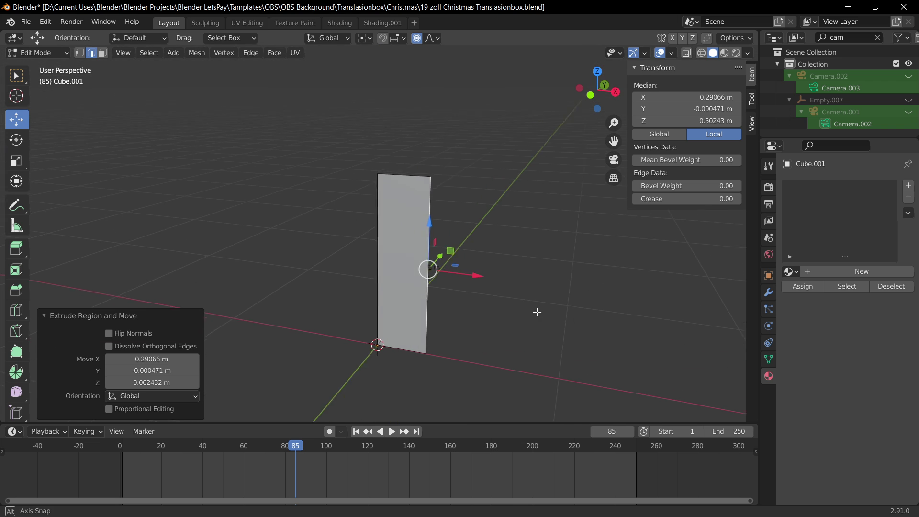
key(Tab)
key(Tab)
middle_drag(482, 353, 514, 376)
key(1)
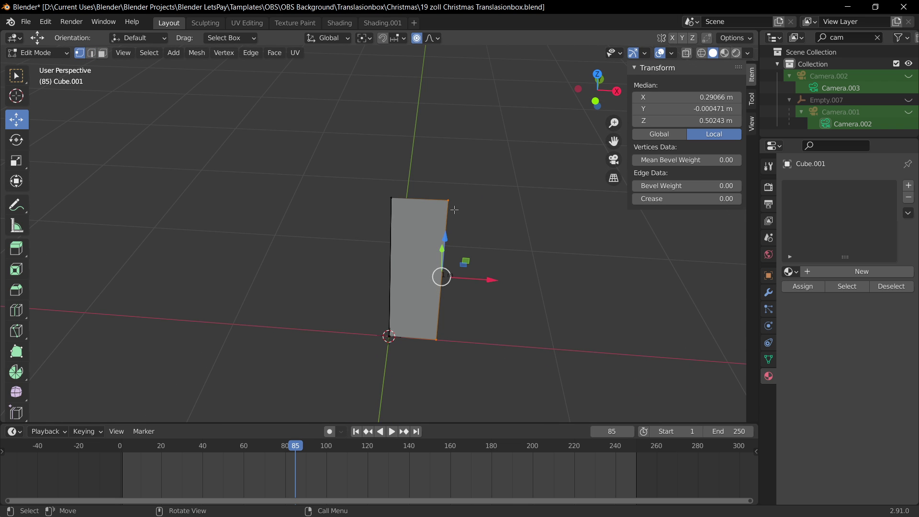
Inspect the coordinates of the face's two upper corners and the original vertical edge's vertices.
click(452, 207)
shift+middle_drag(514, 240, 494, 218)
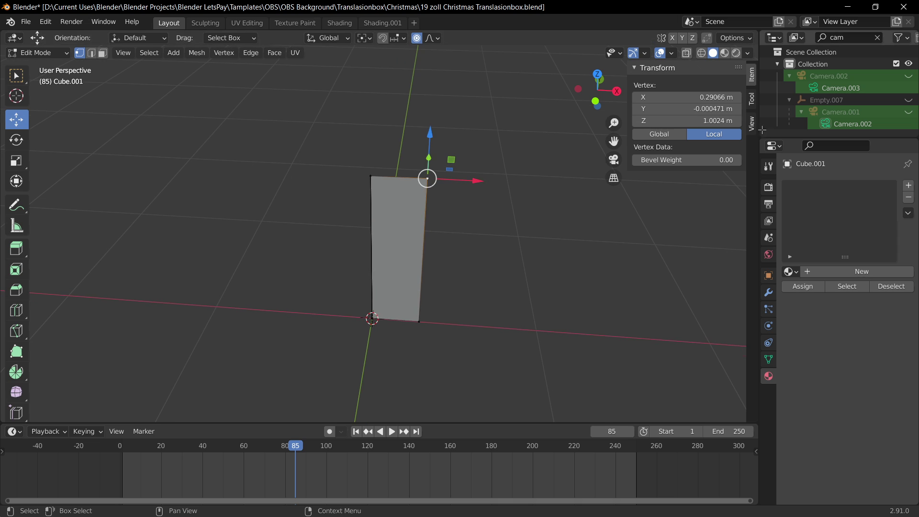
click(736, 96)
key(Return)
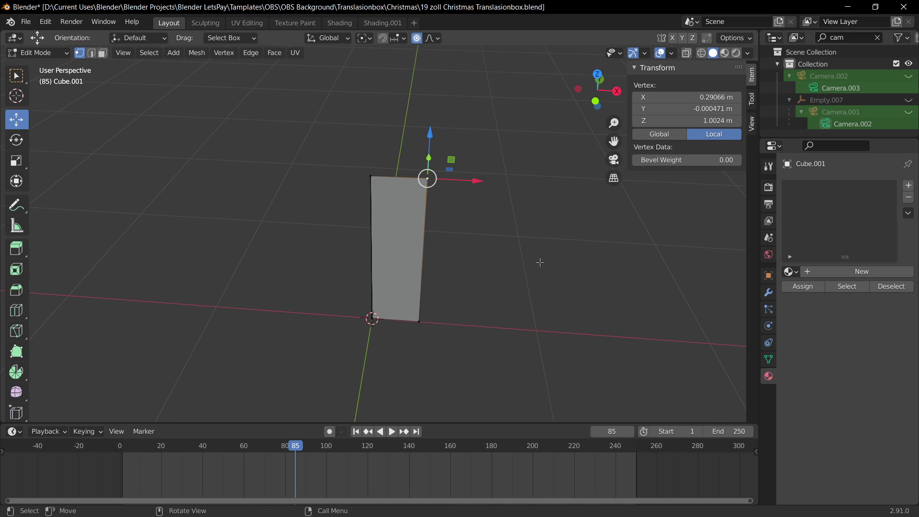
click(367, 176)
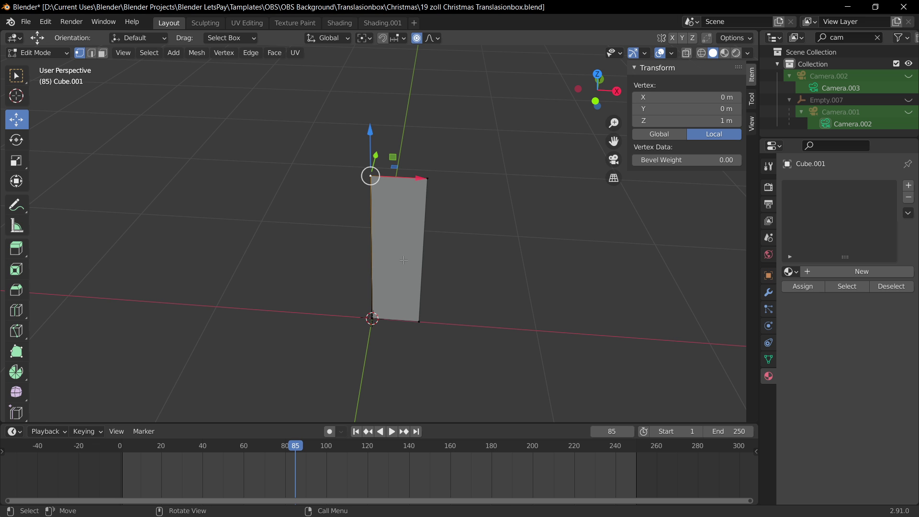
middle_drag(403, 260, 423, 300)
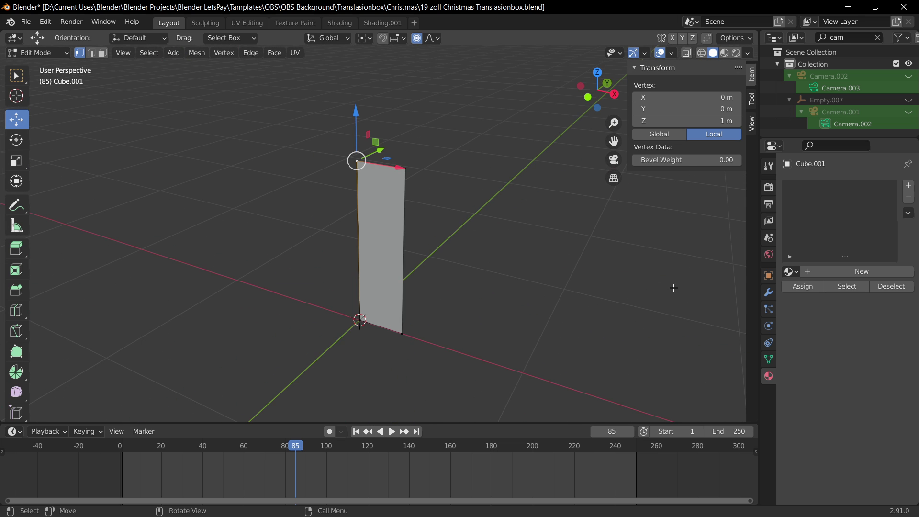
mouse_move(450, 226)
middle_down()
mouse_move(478, 216)
mouse_move(434, 221)
middle_up()
scroll(443, 193, up, 2)
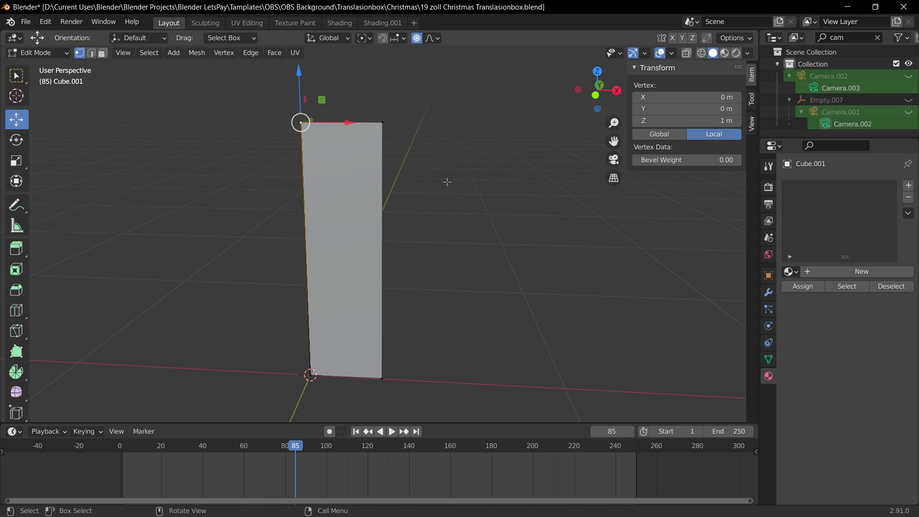
middle_drag(447, 182, 268, 123)
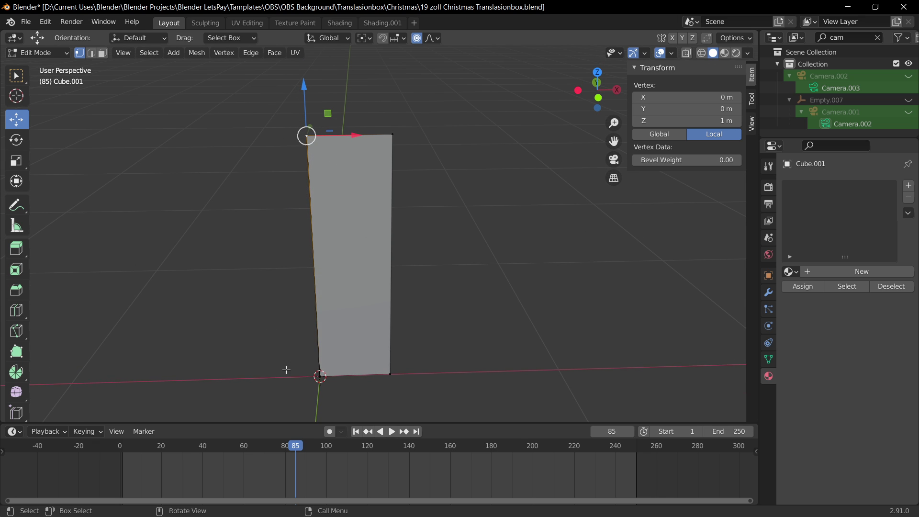
shift+click(319, 380)
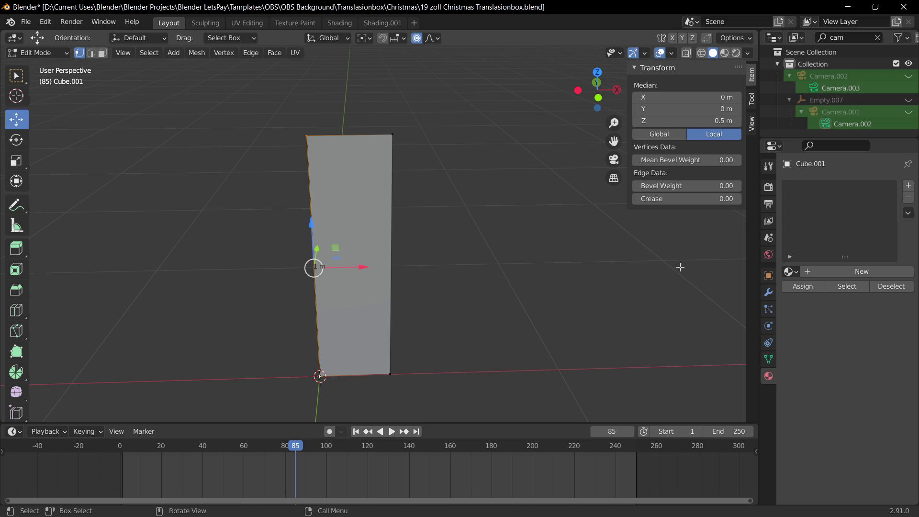
click(317, 187)
click(306, 136)
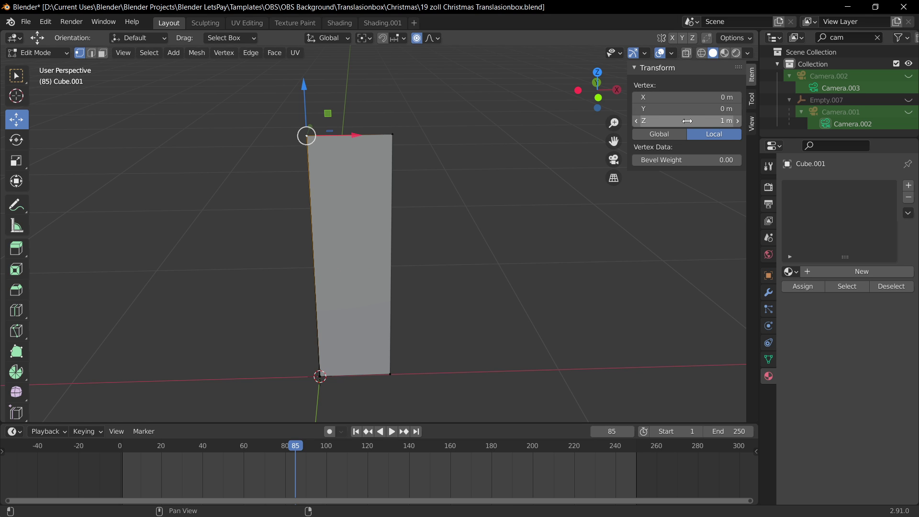
key(ctrl+z)
key(ctrl+shift+z)
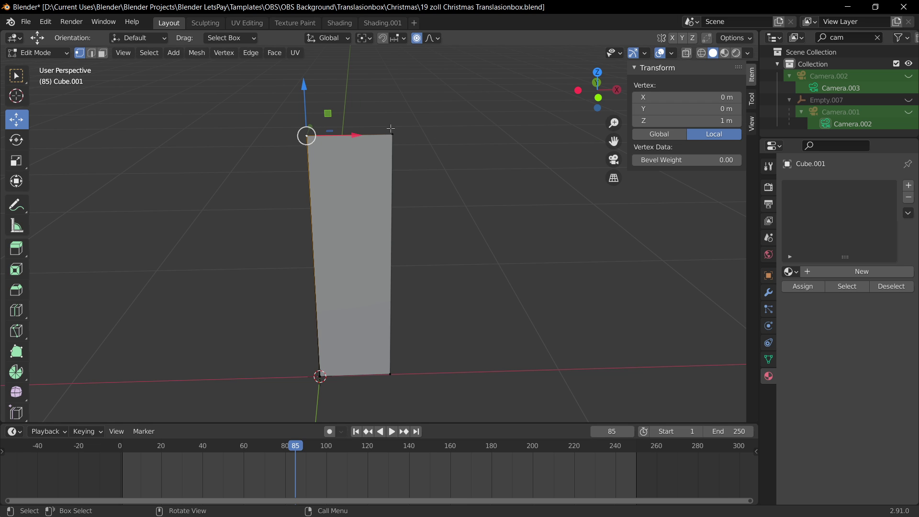
Set the upper outer corner vertex of the extruded face to Z 1 m and Y 0 m.
click(391, 129)
click(720, 122)
text(1)
key(Return)
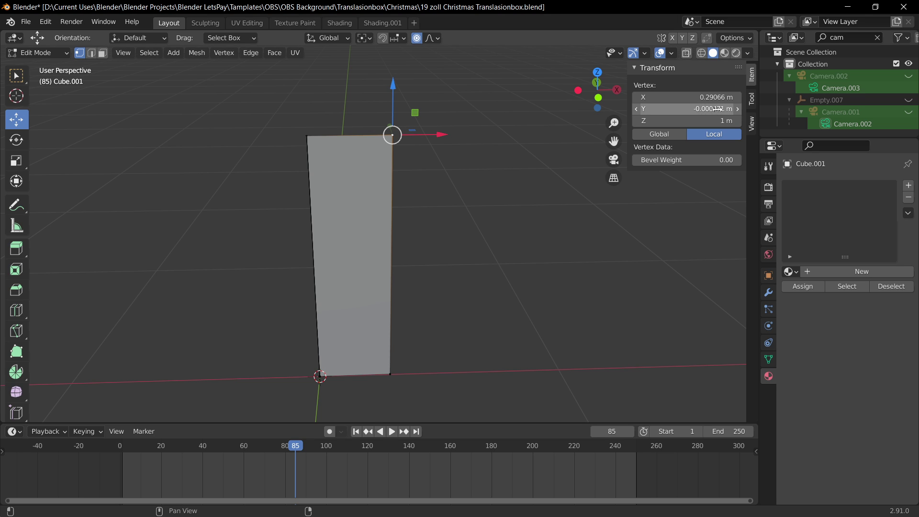
click(718, 109)
text(0)
key(Return)
click(697, 98)
text(0)
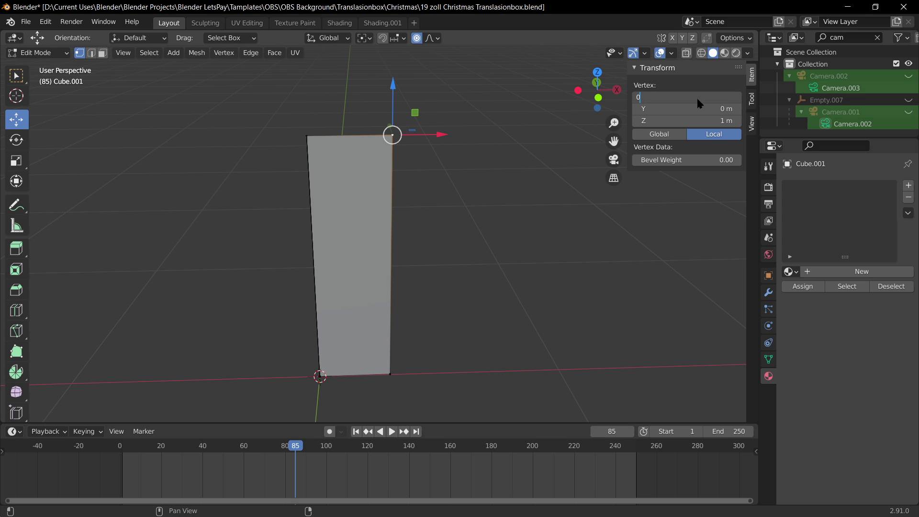
key(Return)
key(ctrl+z)
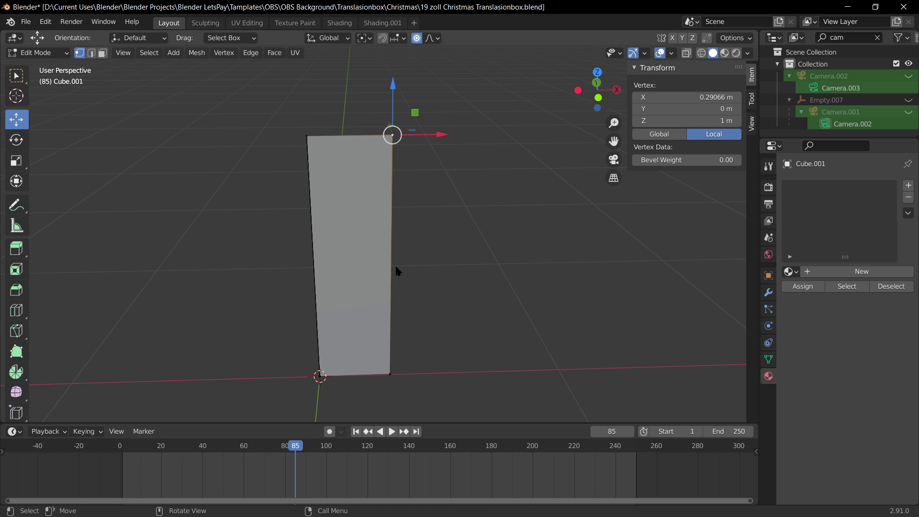
Set the X coordinate of the upper outer corner vertex to 1 m.
click(682, 97)
text(1)
key(Return)
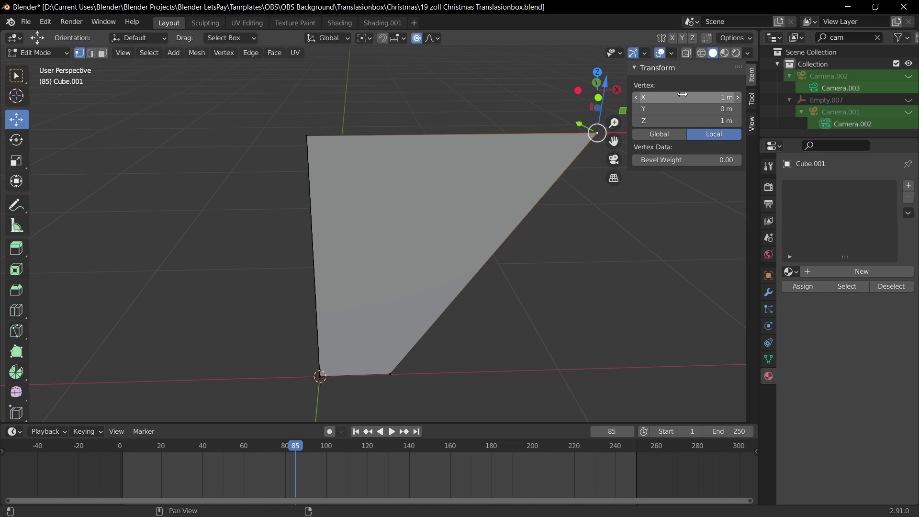
Set the lower outer corner vertex of the face to X 1 m, Y 0 m and Z 0 m.
click(390, 376)
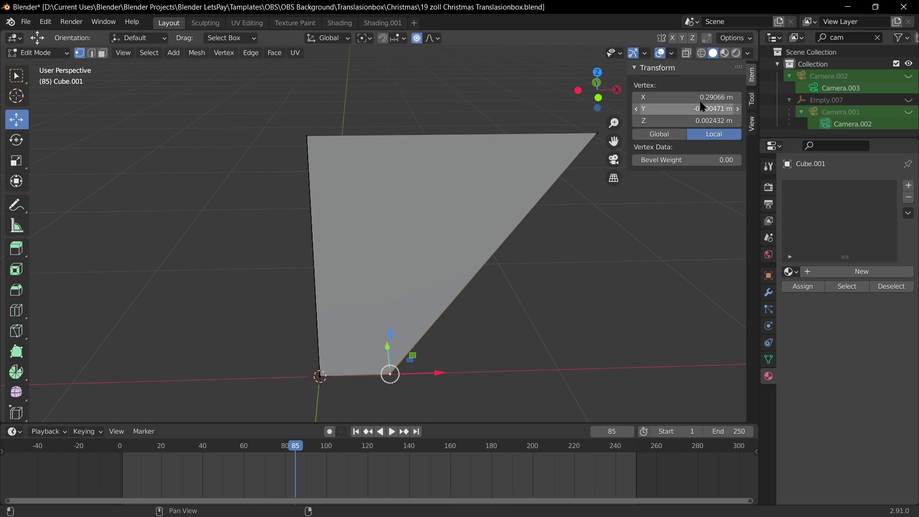
click(687, 97)
text(1)
key(Return)
click(702, 109)
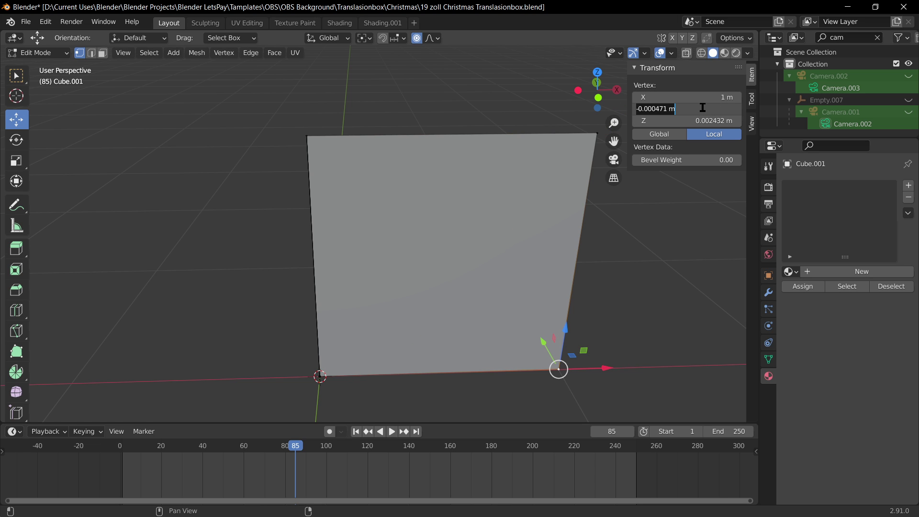
text(0)
key(Return)
click(722, 117)
text(0)
key(Return)
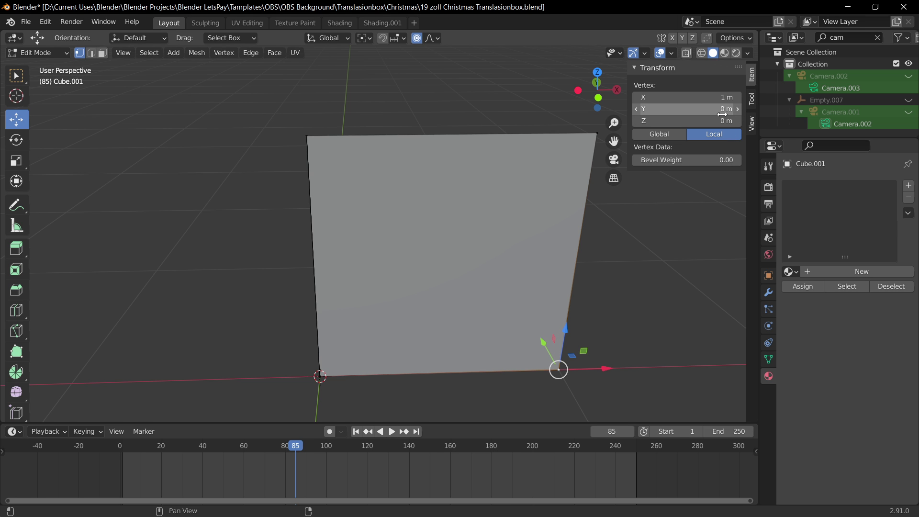
Save the scene file and return to editing the square face's mesh.
middle_drag(689, 342, 553, 310)
key(ctrl+s)
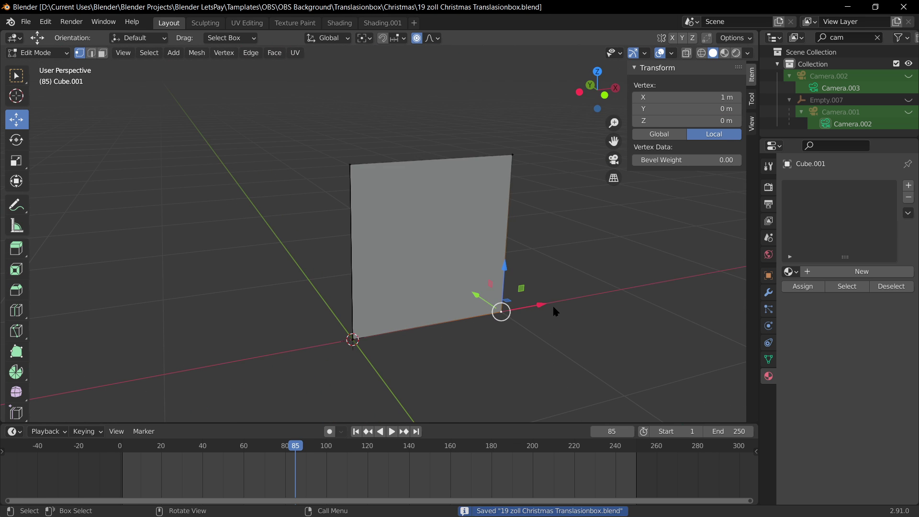
key(Tab)
middle_drag(560, 346, 338, 276)
key(Tab)
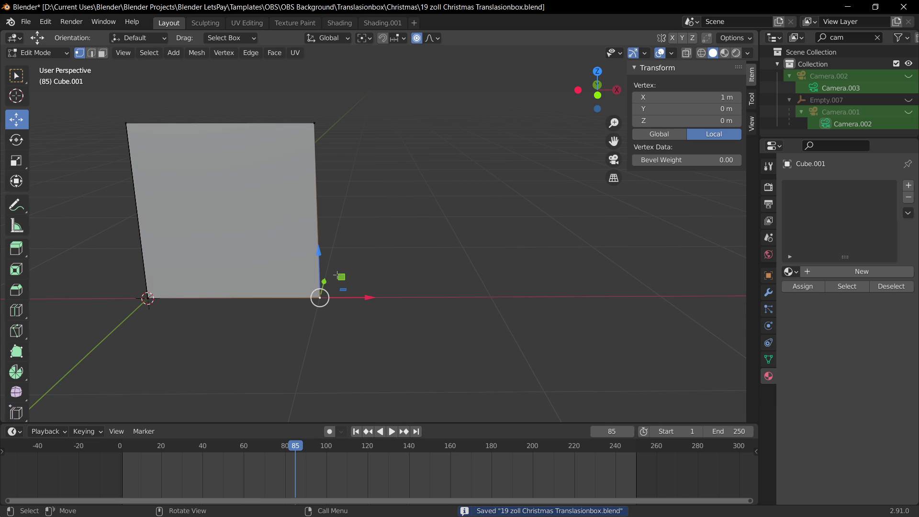
Switch to edge selection, extrude the face's outer vertical edge in place, try moving it along X, and undo the move.
key(2)
click(319, 194)
scroll(325, 196, down, 3)
key(e)
right_click(420, 241)
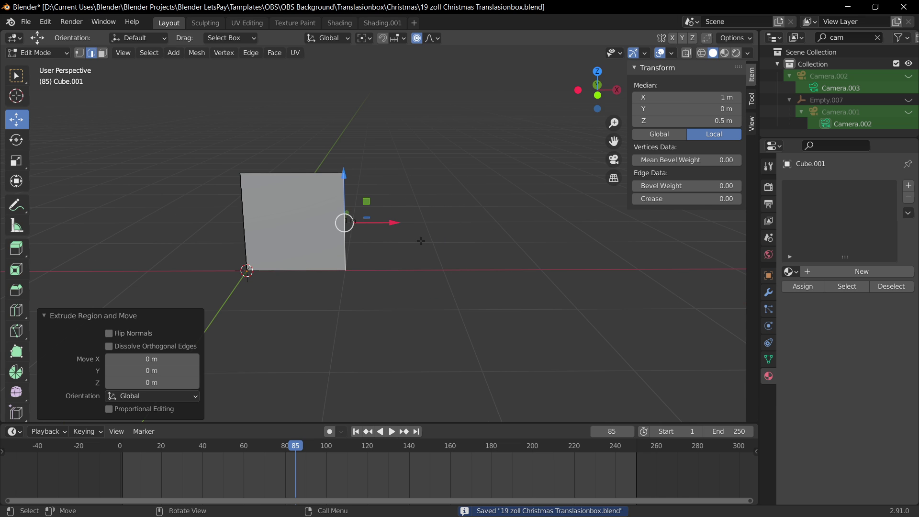
key(g)
key(x)
right_click(405, 243)
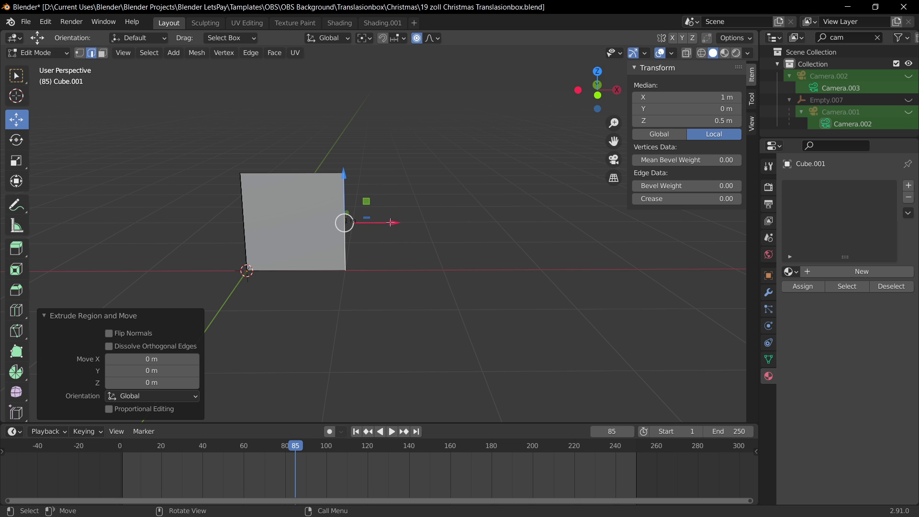
drag(398, 224, 471, 224)
key(ctrl+z)
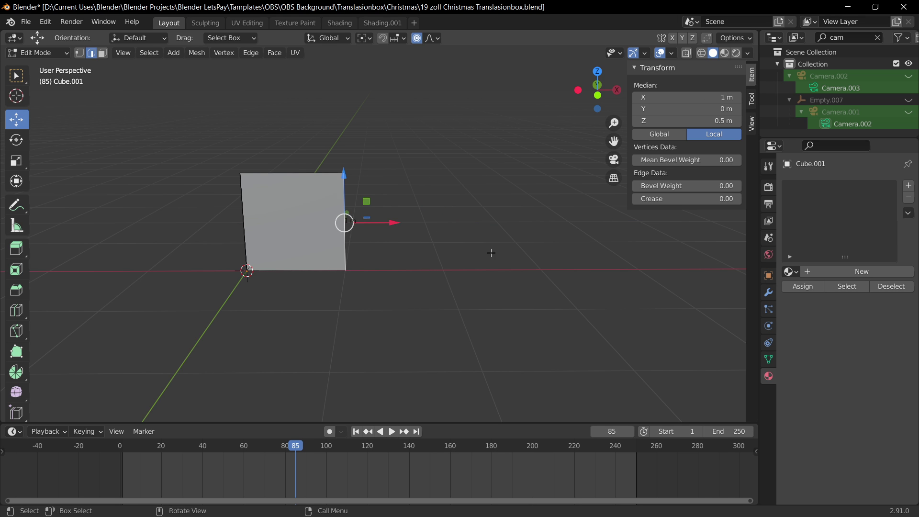
Try moving the outer vertical edge along Y, directly and after an in-place extrusion, undoing each move.
middle_drag(490, 252, 331, 248)
scroll(331, 249, up, 2)
drag(421, 197, 556, 207)
key(ctrl+z)
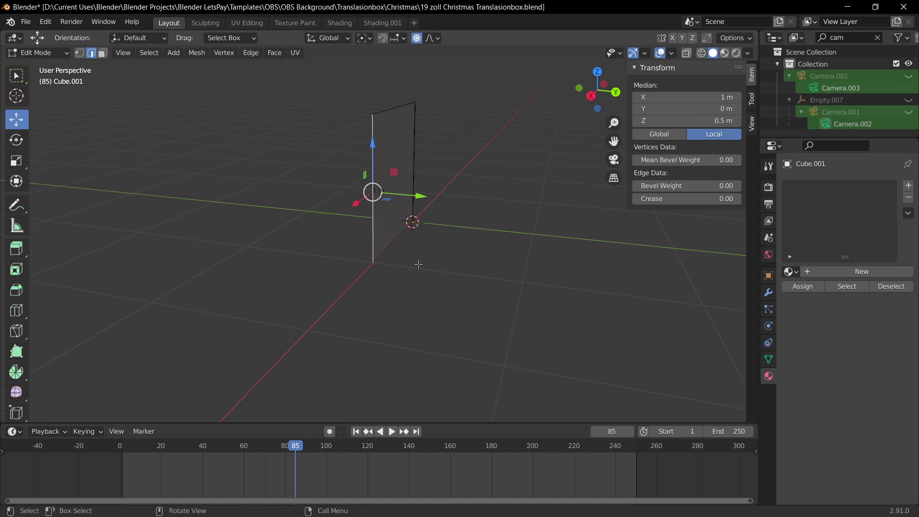
middle_drag(418, 262, 426, 254)
key(e)
right_click(425, 254)
drag(412, 195, 484, 198)
key(ctrl+z)
Extrude the outer vertical edge in place again, try moving the copy along the Y axis, and undo the move.
middle_drag(470, 213, 469, 254)
key(e)
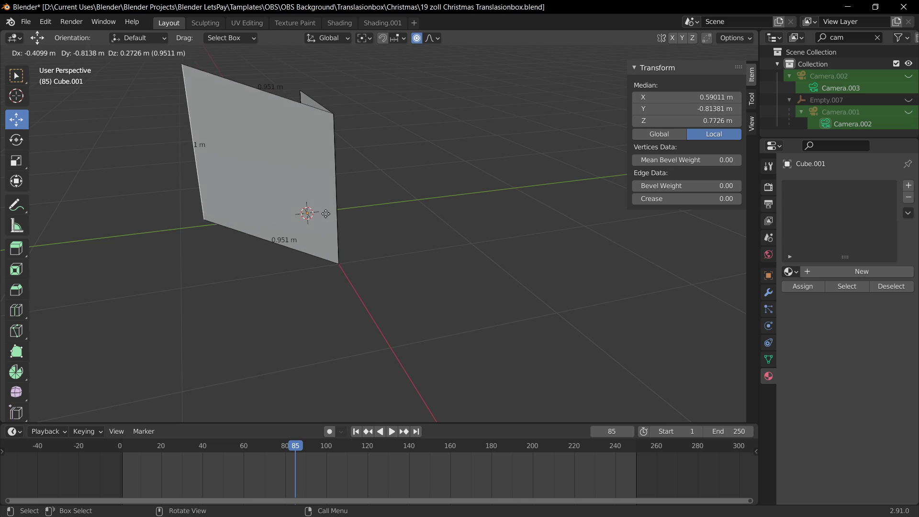
right_click(231, 177)
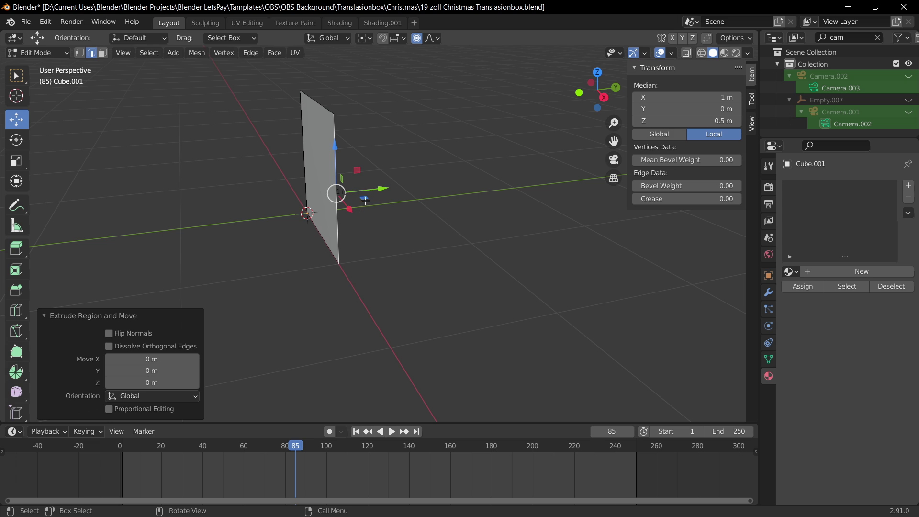
key(e)
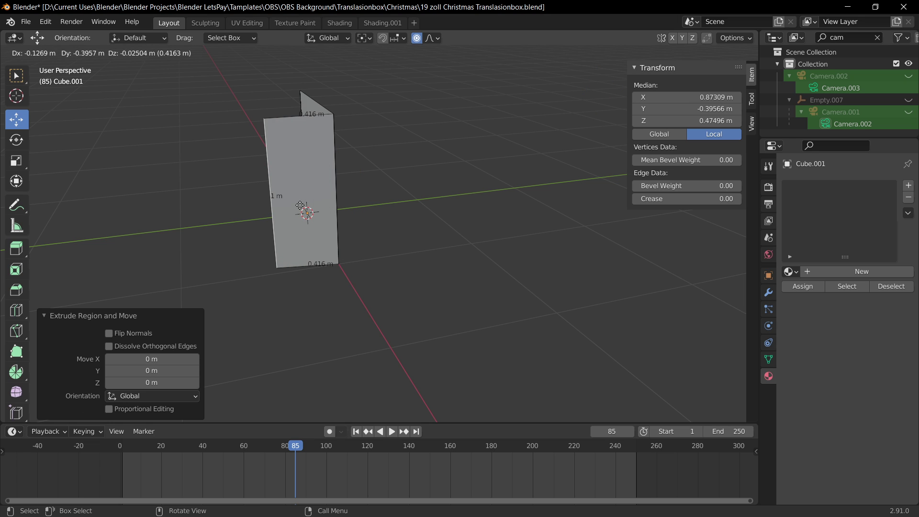
right_click(299, 205)
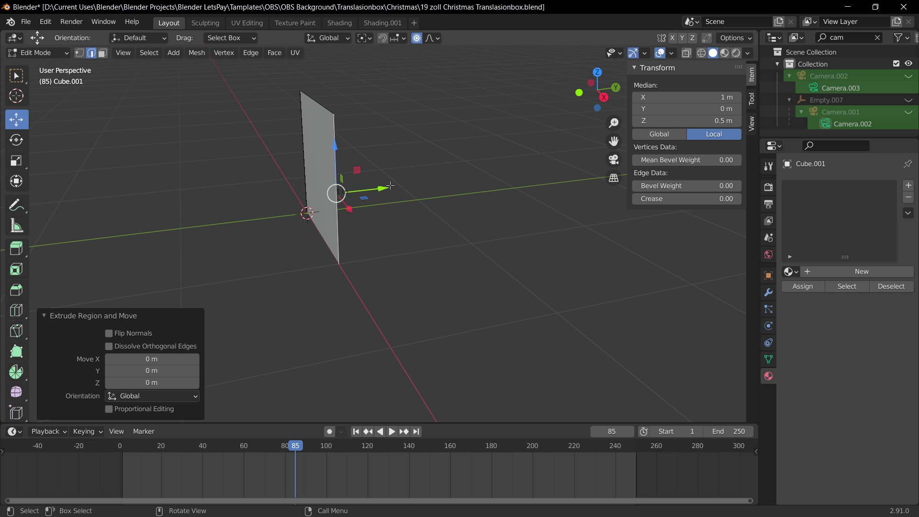
drag(390, 185, 319, 237)
key(ctrl+z)
Switch to face selection, extrude the square face in place, try moving it along Y, and undo the move.
middle_drag(349, 233, 458, 243)
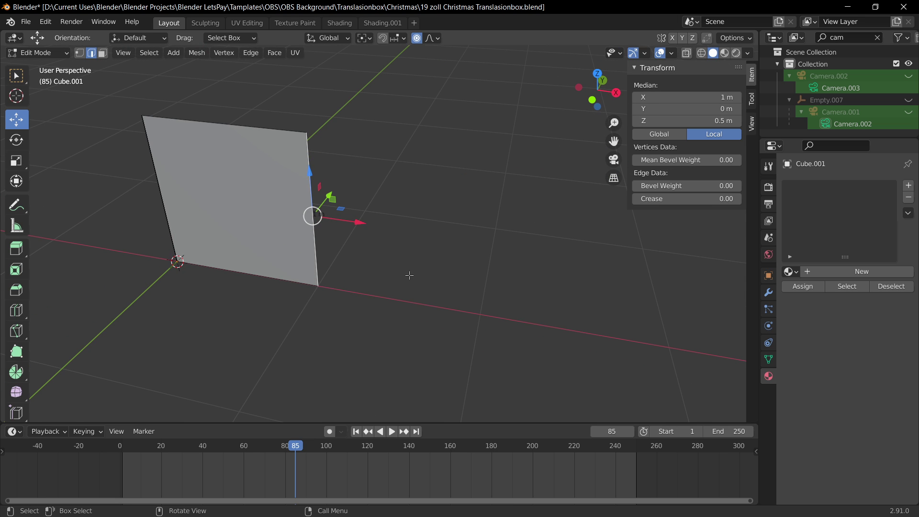
key(3)
click(280, 230)
middle_drag(352, 239, 314, 240)
key(e)
right_click(339, 217)
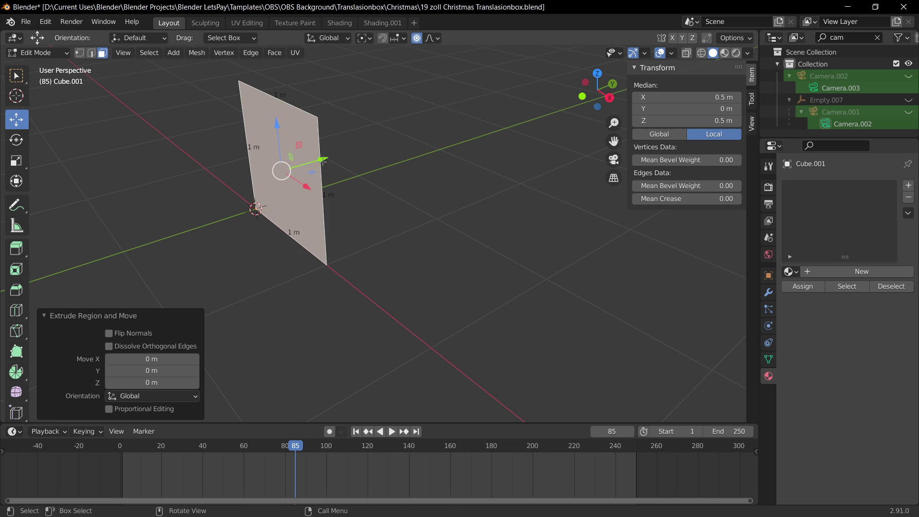
drag(322, 162, 199, 185)
key(ctrl+z)
Return to object mode, add a 2 m test cube, and move it about -2.79 m along X.
key(Tab)
click(218, 307)
scroll(313, 319, down, 4)
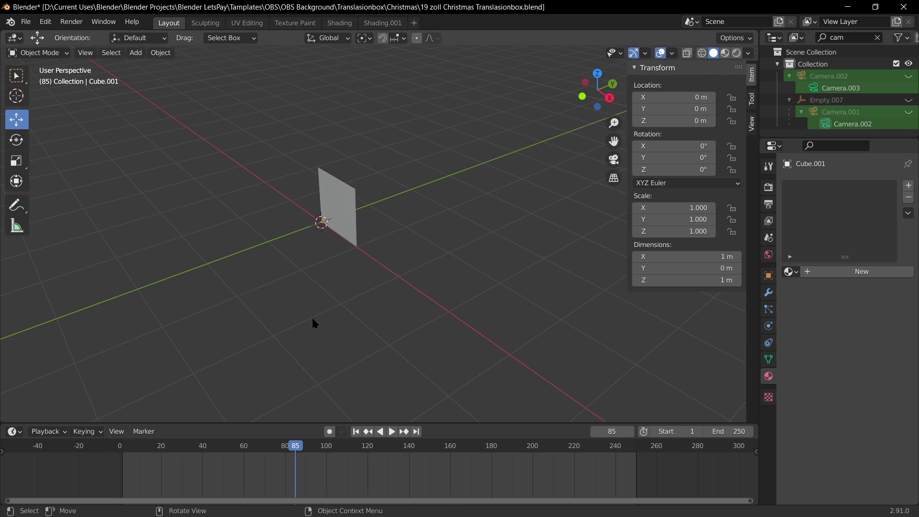
middle_drag(315, 323, 379, 275)
key(shift+a)
mouse_move(411, 273)
click(484, 287)
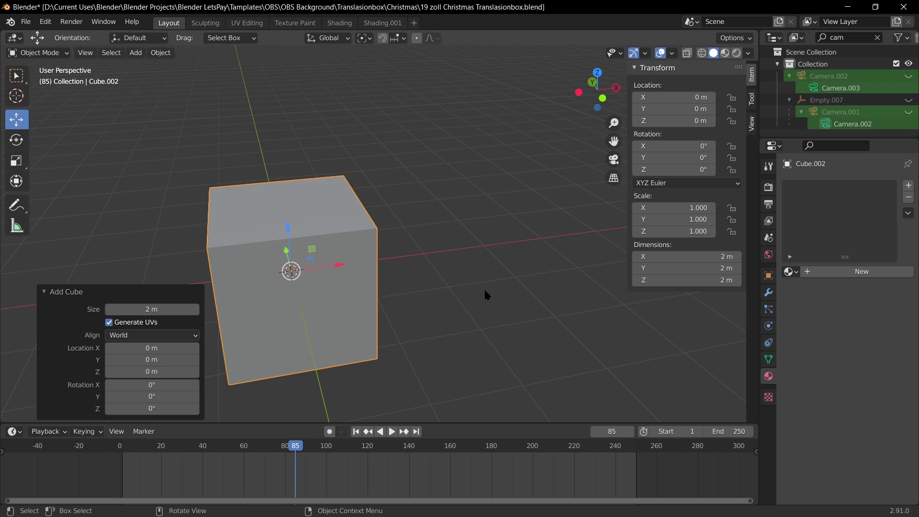
key(g)
key(x)
click(224, 285)
middle_drag(335, 260, 363, 210)
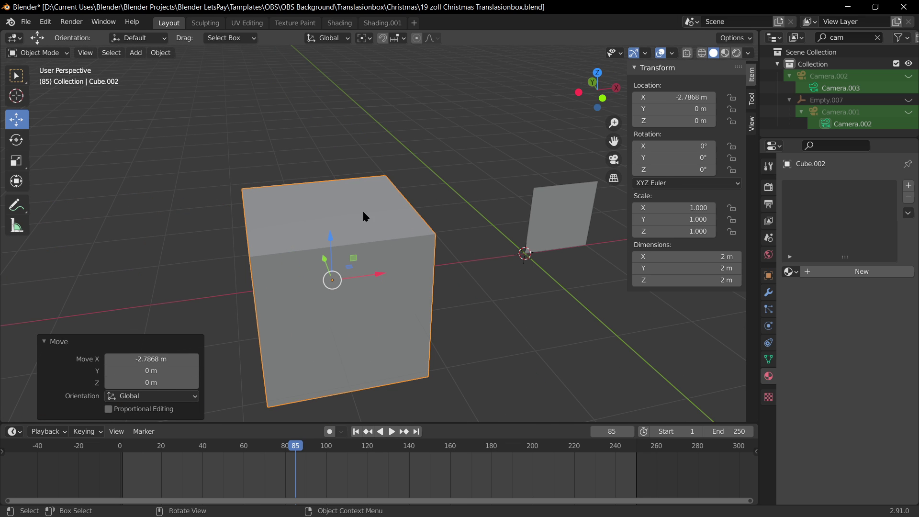
Enter edit mode on the test cube and extrude its top face in place.
key(Tab)
click(348, 225)
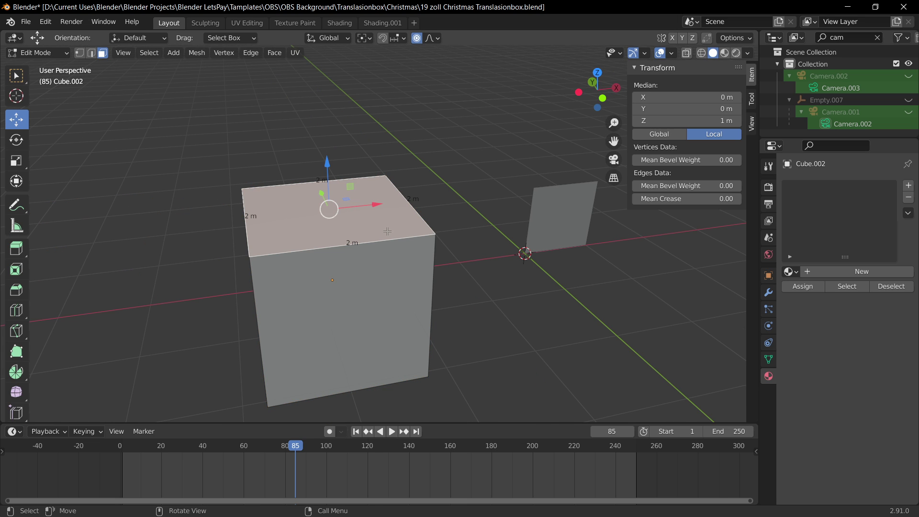
key(e)
right_click(387, 231)
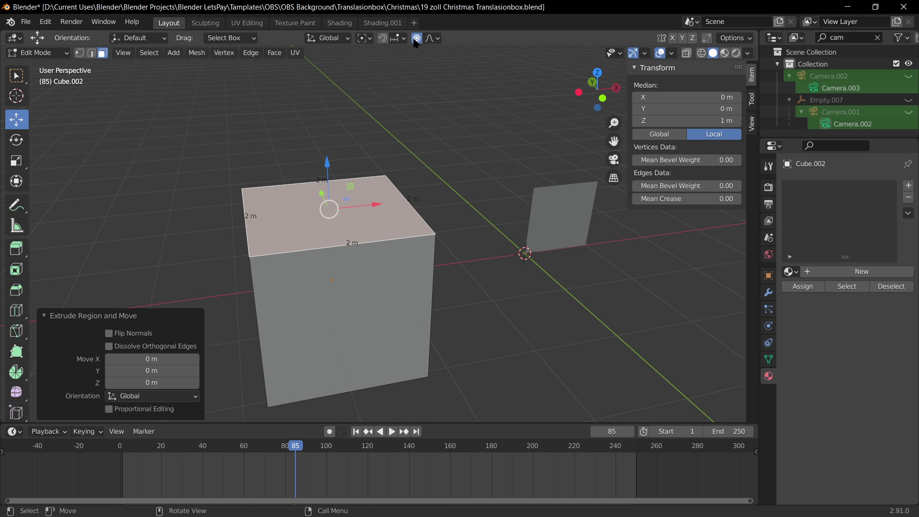
Turn off proportional editing, then return to object mode and delete the test cube.
key(Tab)
key(Delete)
key(Home)
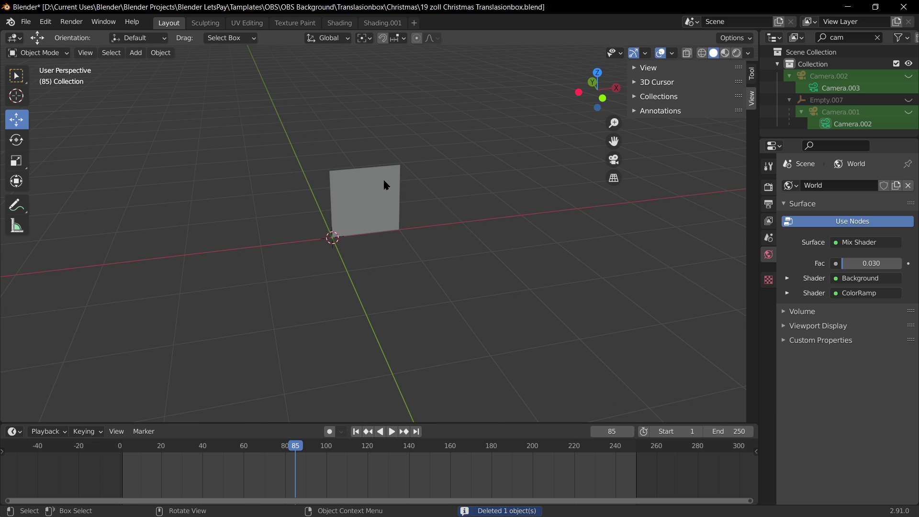
Select the square face object, try extruding its face along negative Y in edit mode, and undo the movement.
click(396, 191)
middle_drag(454, 182, 421, 183)
scroll(421, 183, up, 3)
key(Tab)
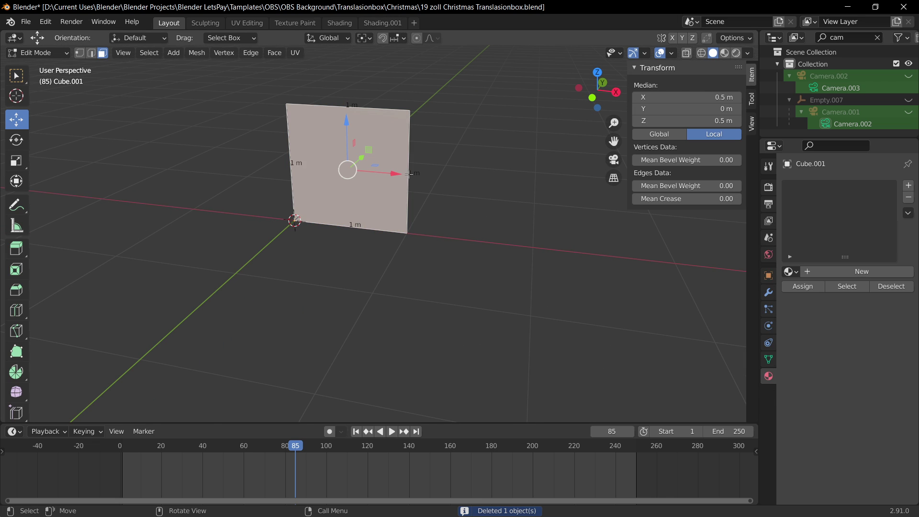
click(462, 224)
click(401, 170)
key(e)
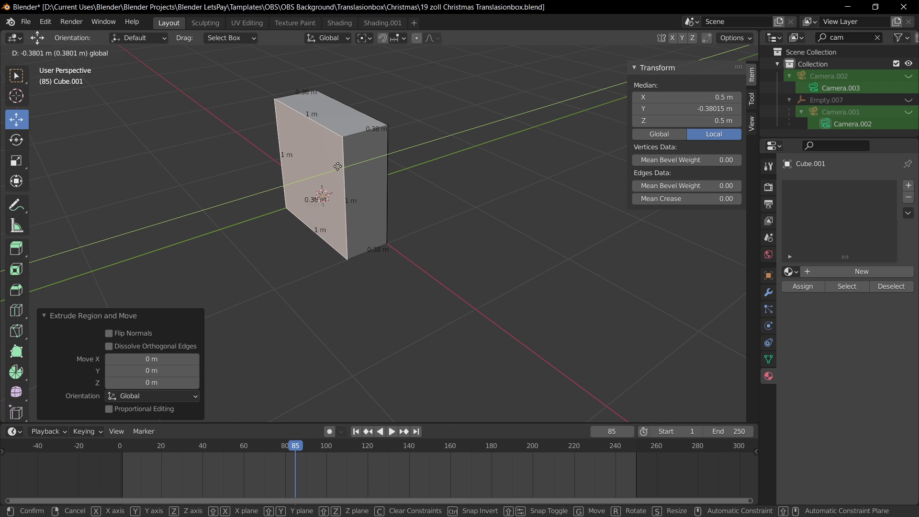
drag(338, 166, 293, 179)
key(ctrl+z)
key(Tab)
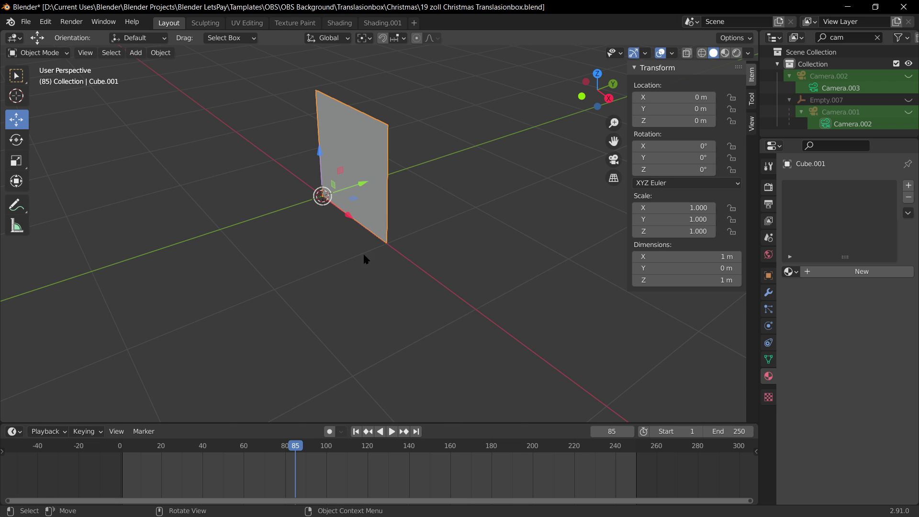
Extrude the square's outer vertical edge in edit mode and move the copy about 0.99 m along X.
middle_drag(364, 255, 423, 242)
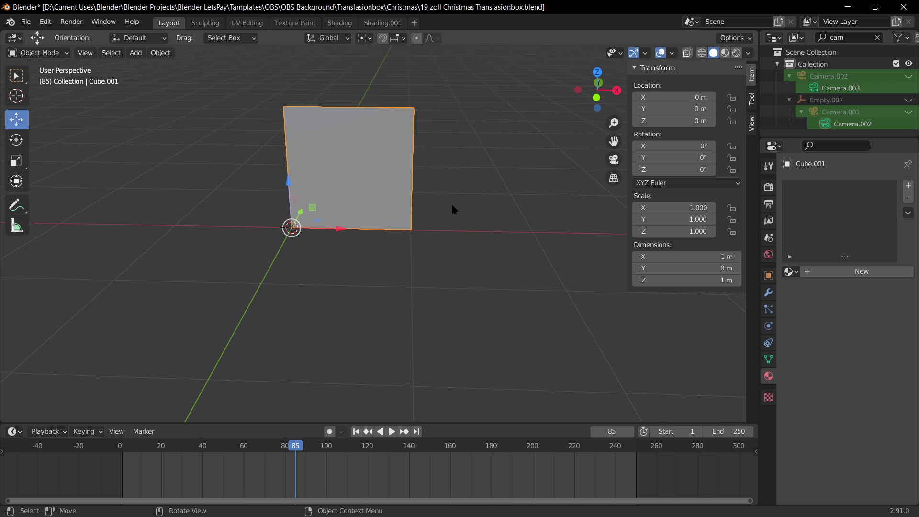
middle_drag(492, 226, 458, 252)
key(Tab)
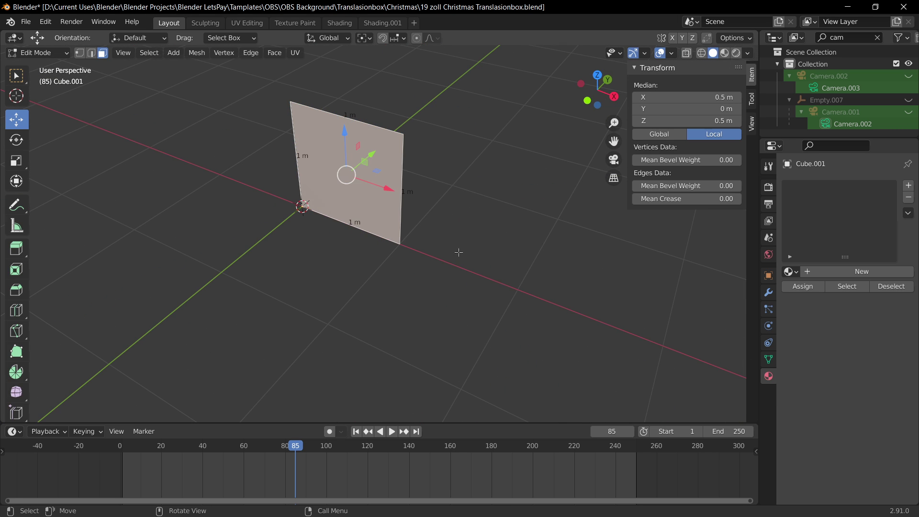
middle_drag(446, 198, 346, 212)
key(2)
click(274, 188)
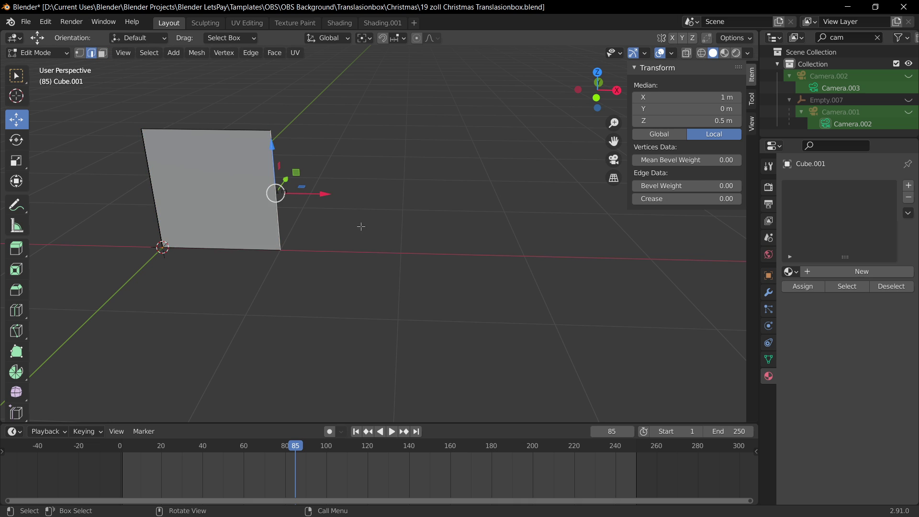
key(e)
right_click(532, 226)
drag(329, 196, 456, 210)
middle_drag(405, 183, 392, 181)
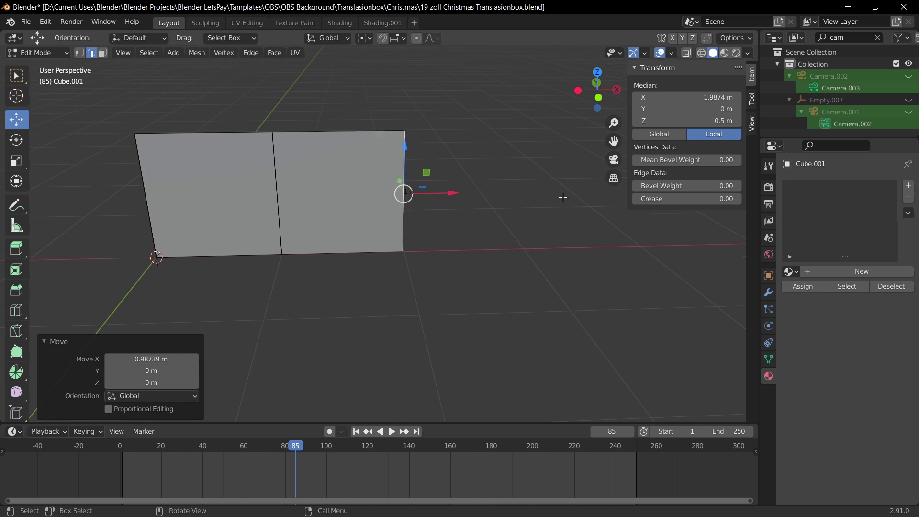
Examine the extended rectangle's vertices and its edge lengths with the whole mesh selected.
key(1)
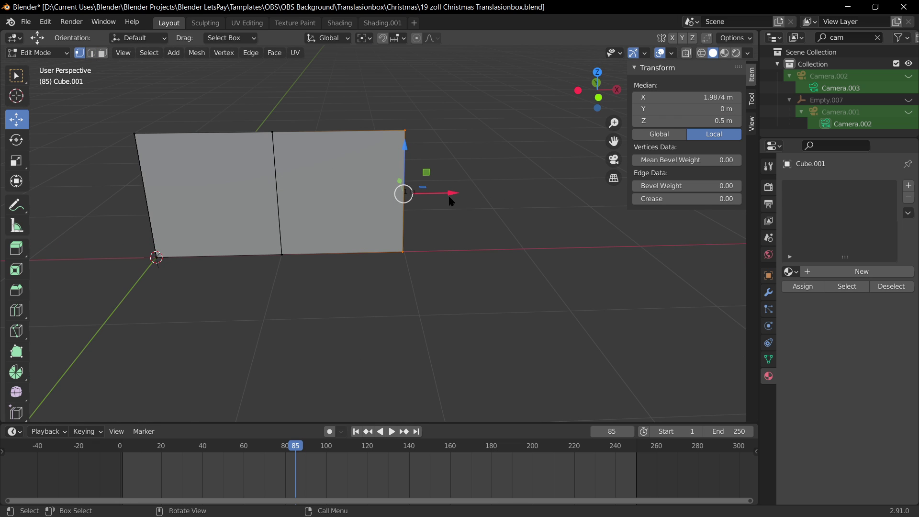
key(Tab)
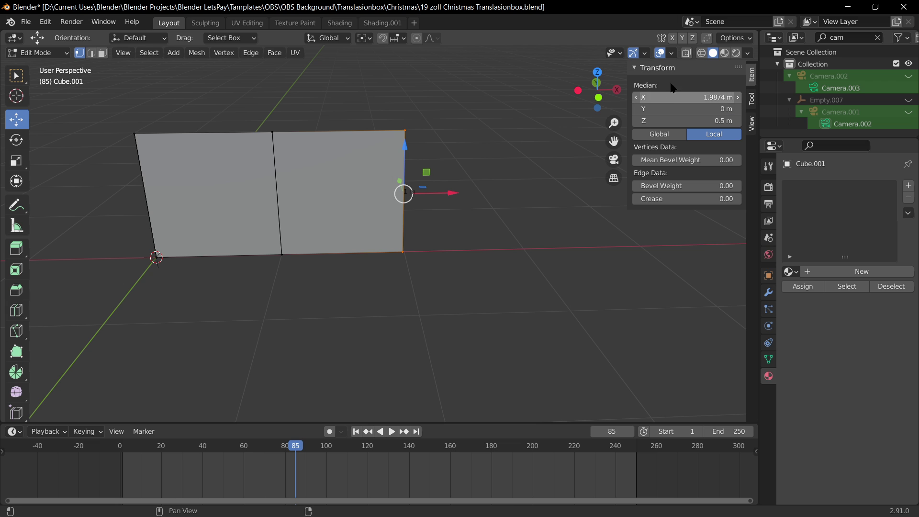
scroll(433, 215, up, 2)
scroll(434, 199, down, 2)
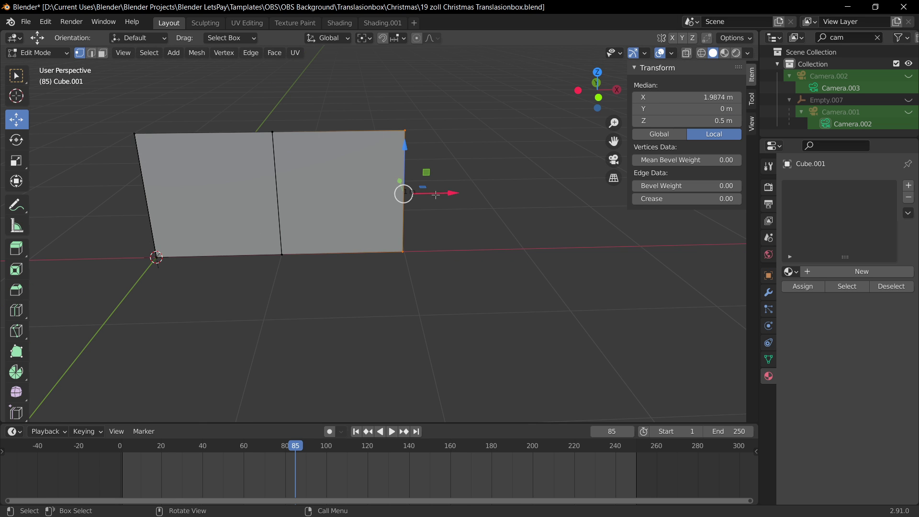
middle_drag(435, 196, 434, 195)
click(360, 128)
scroll(394, 137, up, 4)
shift+middle_drag(395, 138, 413, 213)
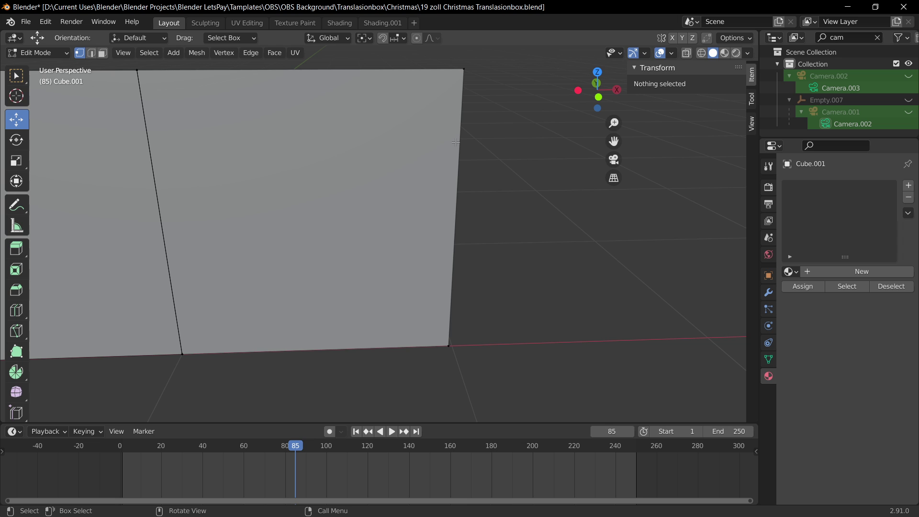
scroll(474, 176, down, 3)
middle_drag(449, 175, 425, 158)
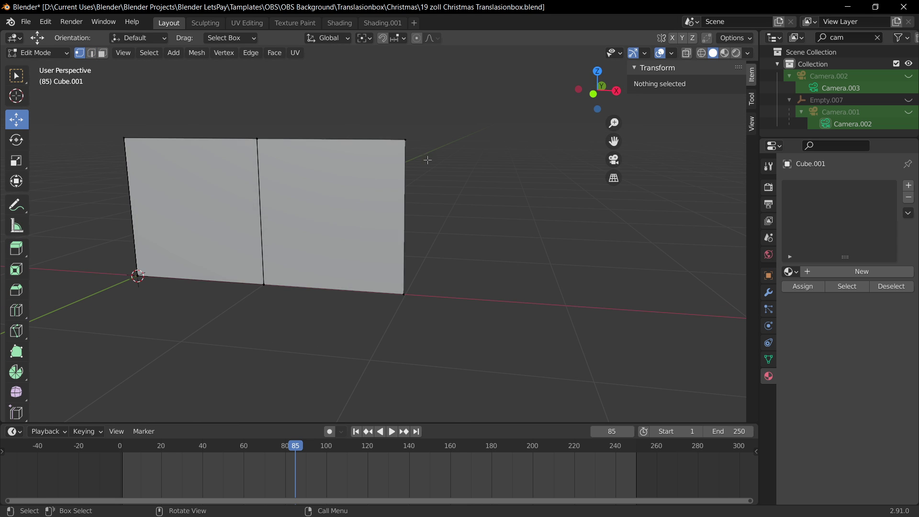
key(Tab)
key(Tab)
key(a)
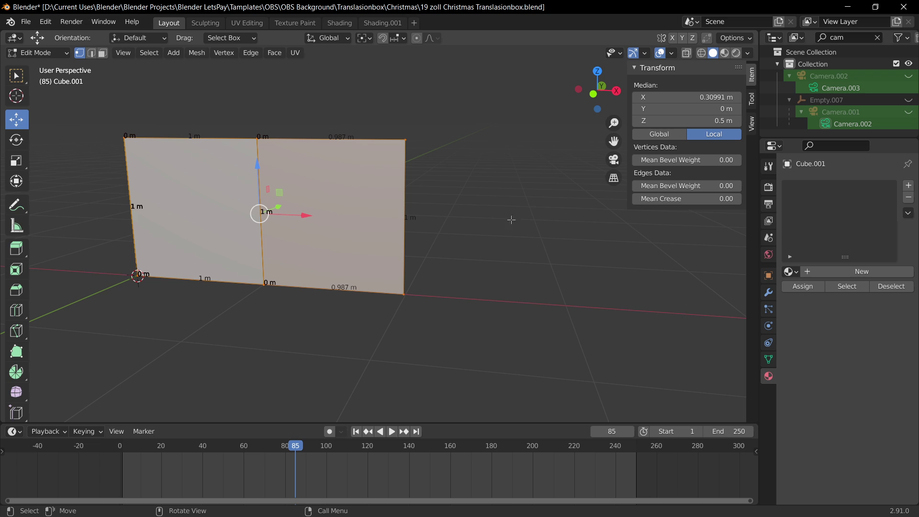
key(alt+a)
key(a)
Try moving the rectangle's new outer vertical edge back along X, and undo the move.
click(404, 216)
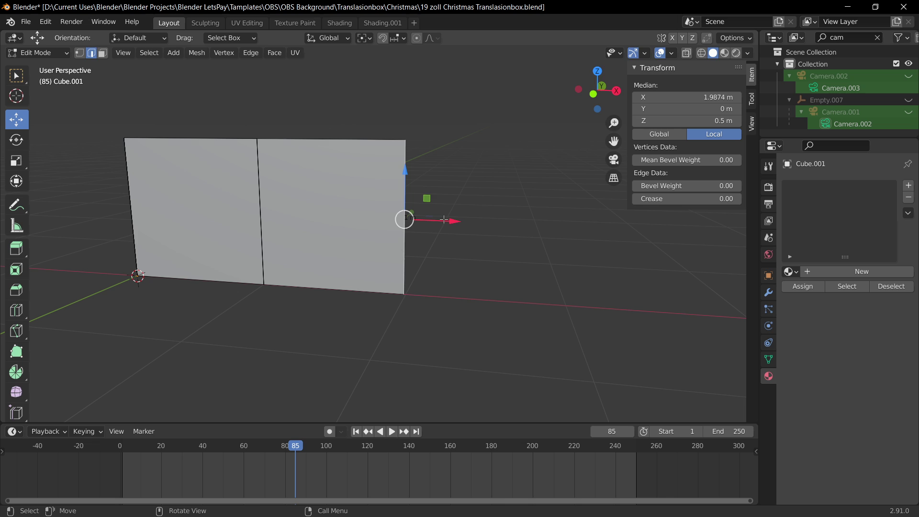
key(g)
key(x)
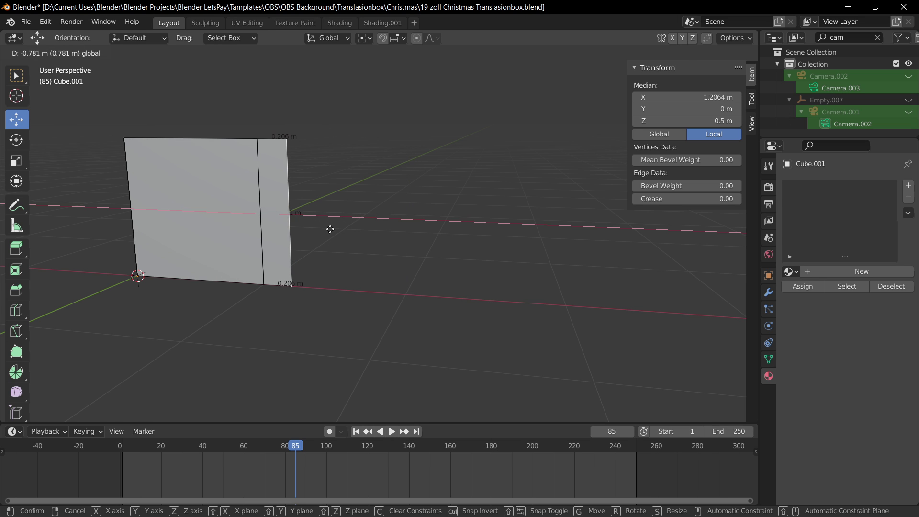
click(328, 228)
middle_drag(328, 228, 255, 252)
key(ctrl+z)
Select the whole mesh, return to object mode, and reveal all hidden scene objects.
middle_drag(398, 206, 343, 215)
key(a)
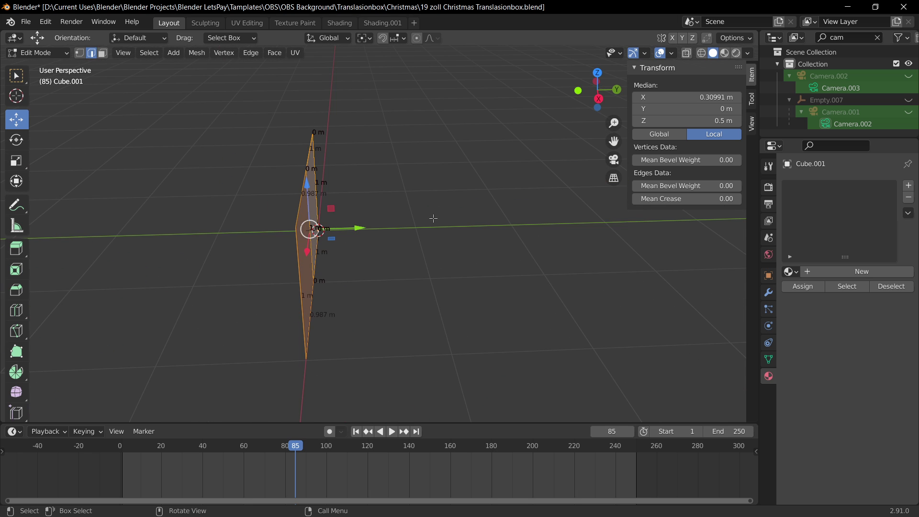
key(Tab)
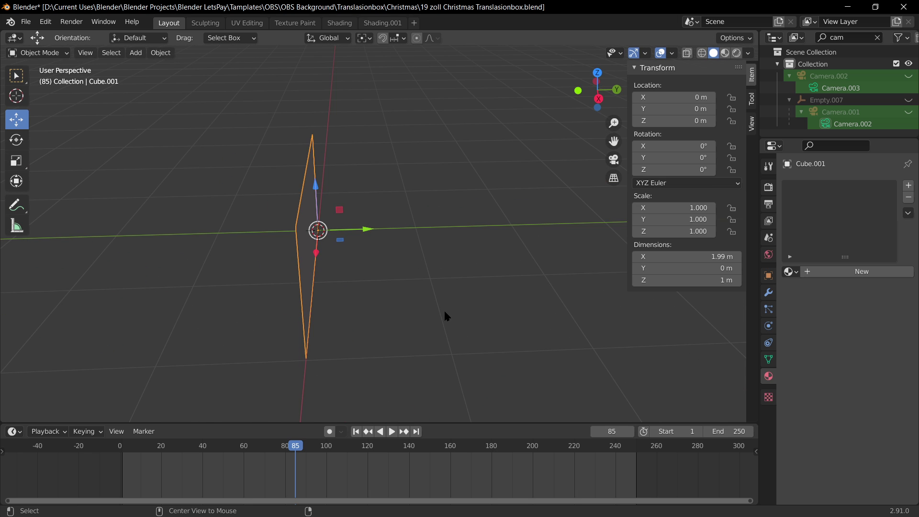
key(alt+h)
middle_drag(424, 293, 706, 41)
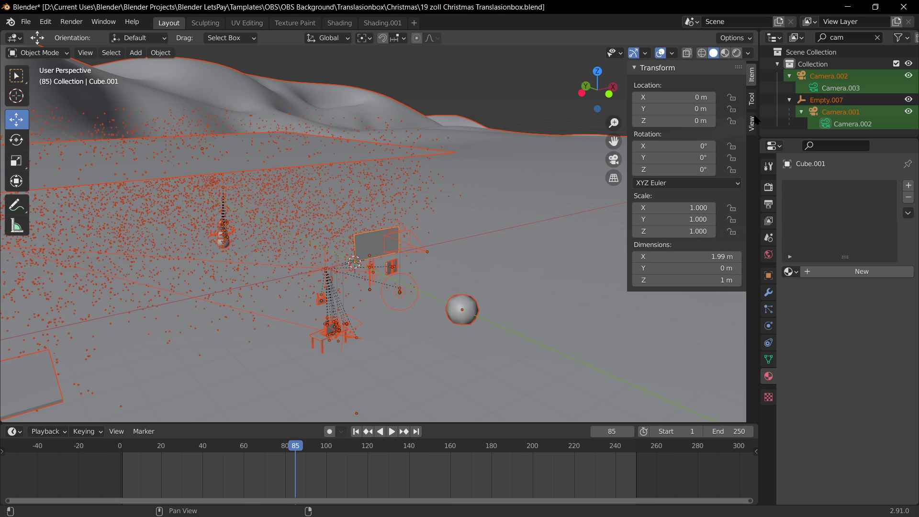
Enter edit mode on the selected objects and turn off the edge length measurement overlay.
click(672, 53)
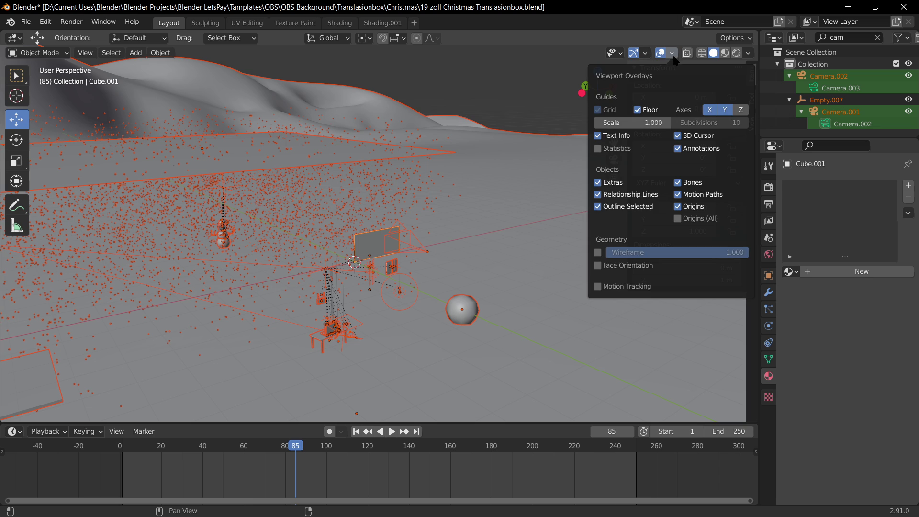
click(752, 130)
click(751, 75)
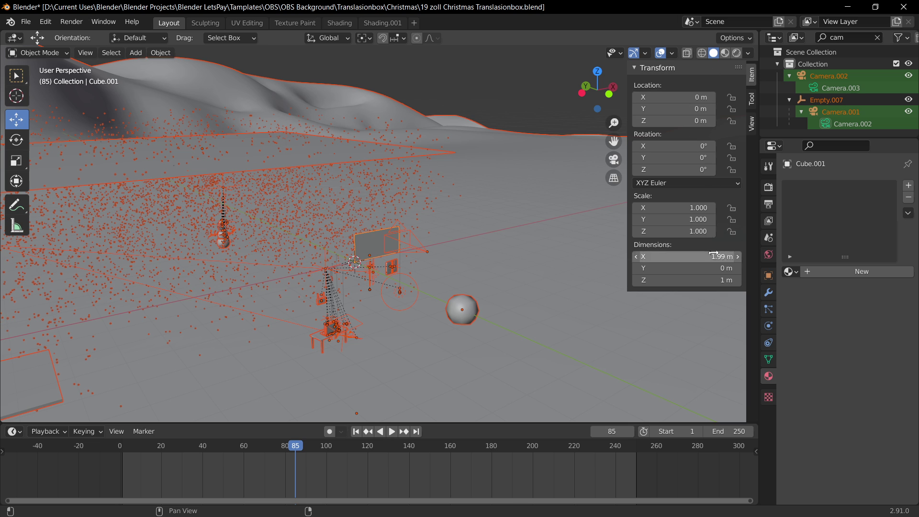
key(Tab)
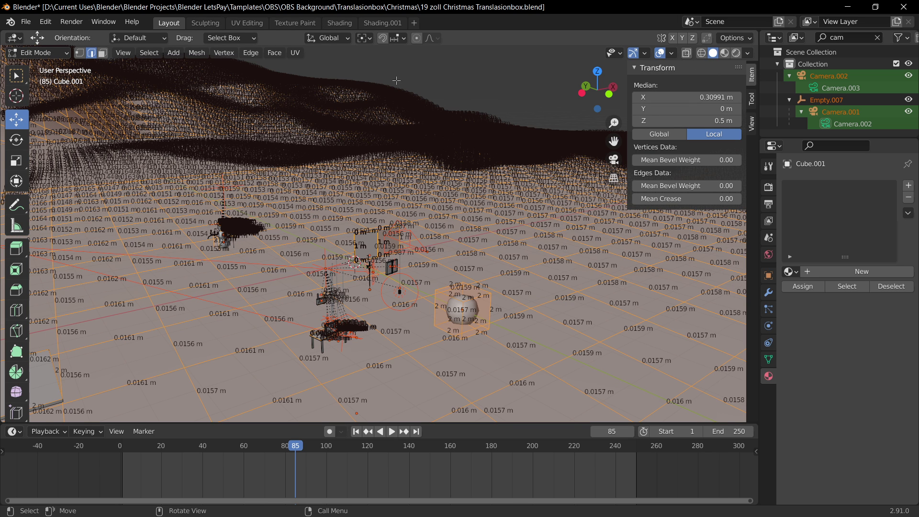
click(644, 54)
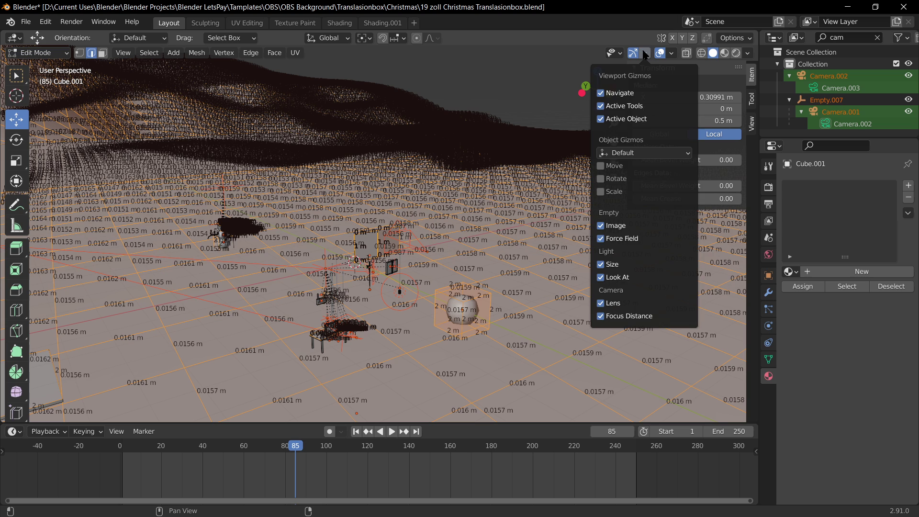
click(672, 54)
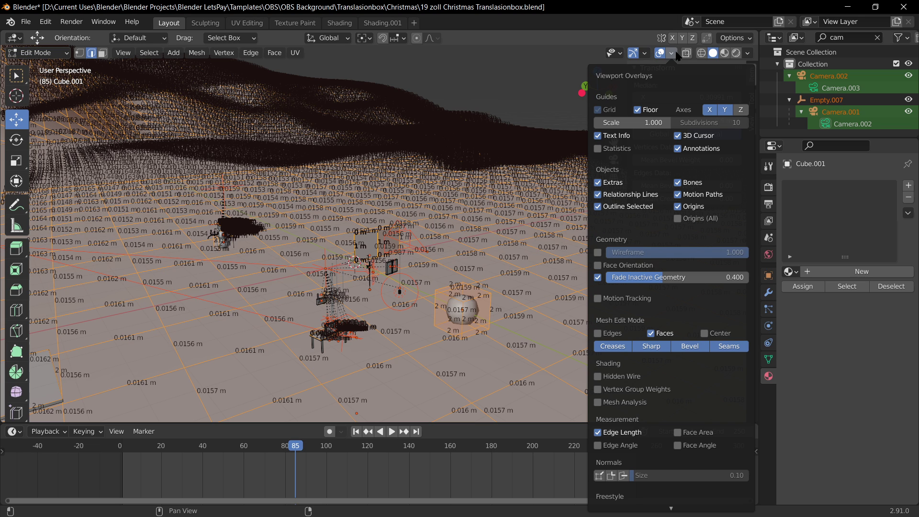
click(596, 432)
scroll(470, 339, up, 3)
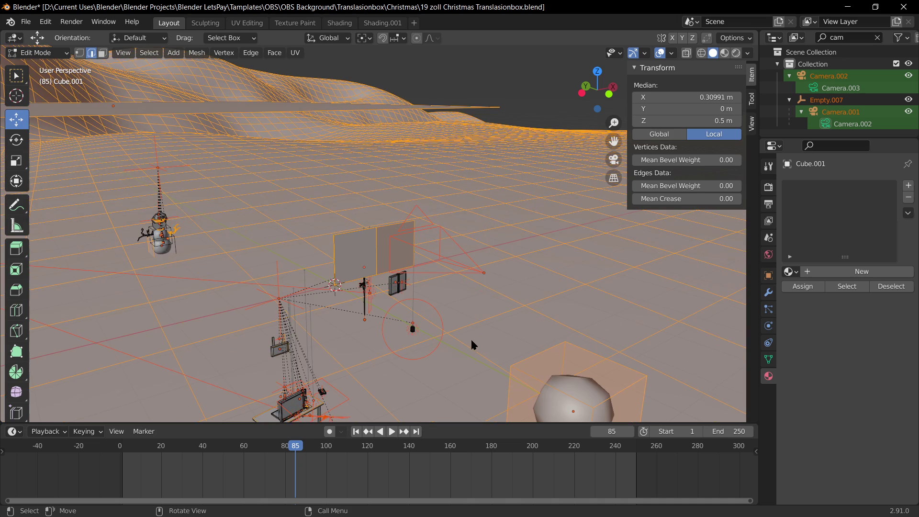
Return to object mode, select only the extended rectangle, and view its place among the scene objects.
shift+middle_drag(470, 338, 431, 246)
key(Tab)
click(319, 182)
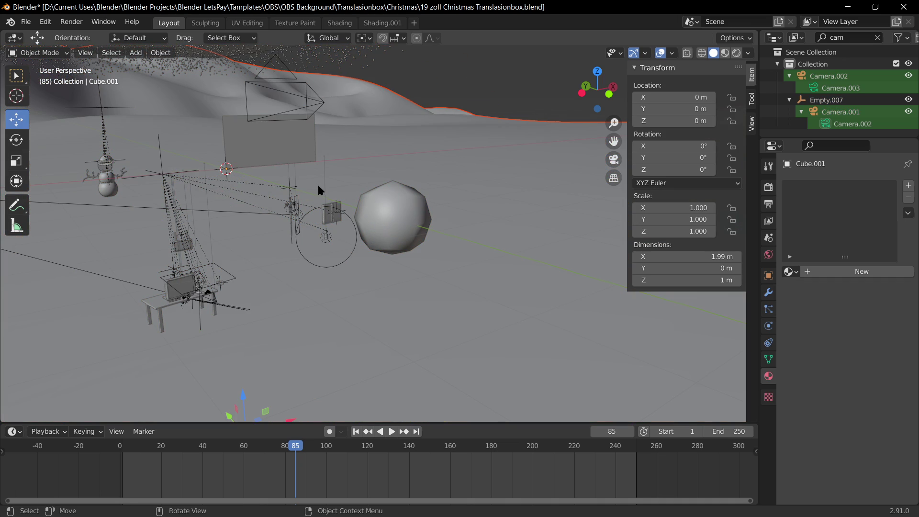
click(303, 154)
middle_drag(435, 177, 351, 175)
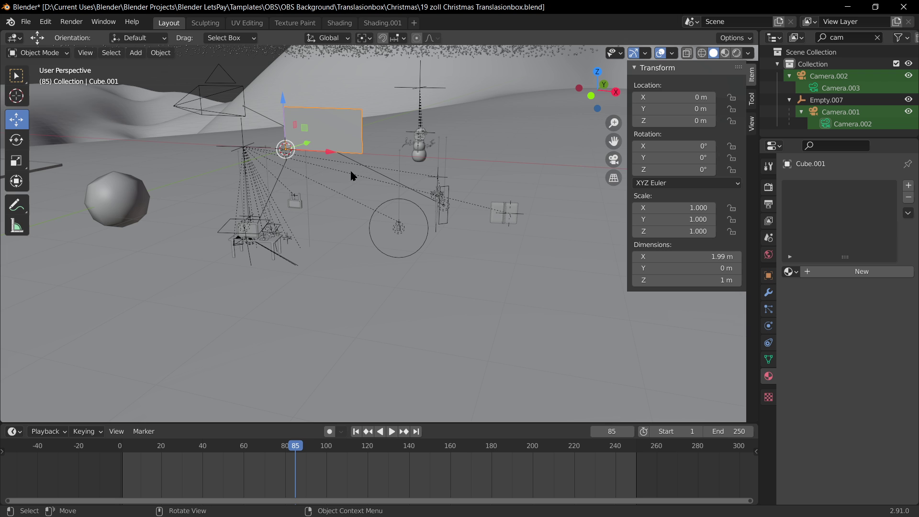
middle_drag(300, 198, 512, 196)
scroll(464, 223, down, 5)
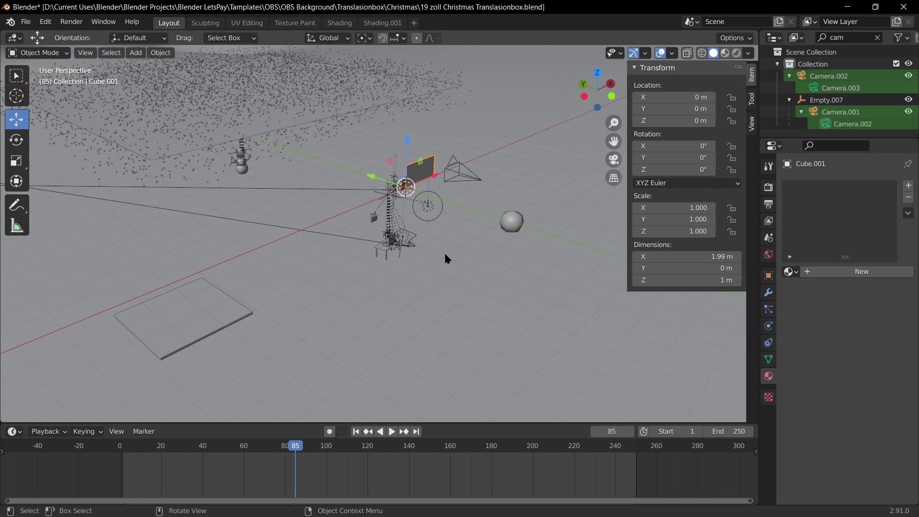
Try lowering the extended rectangle about 2.9 m along Z toward the table.
scroll(437, 265, up, 2)
middle_drag(476, 230, 437, 302)
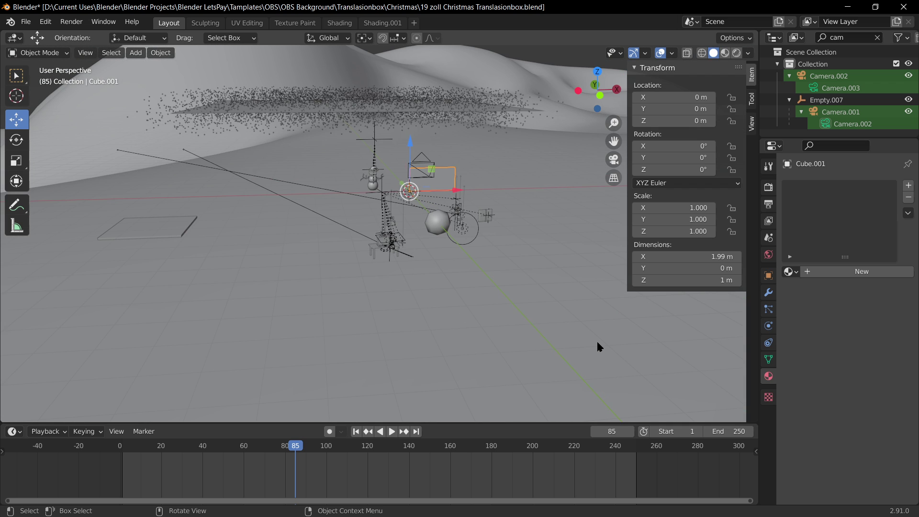
middle_drag(597, 342, 542, 316)
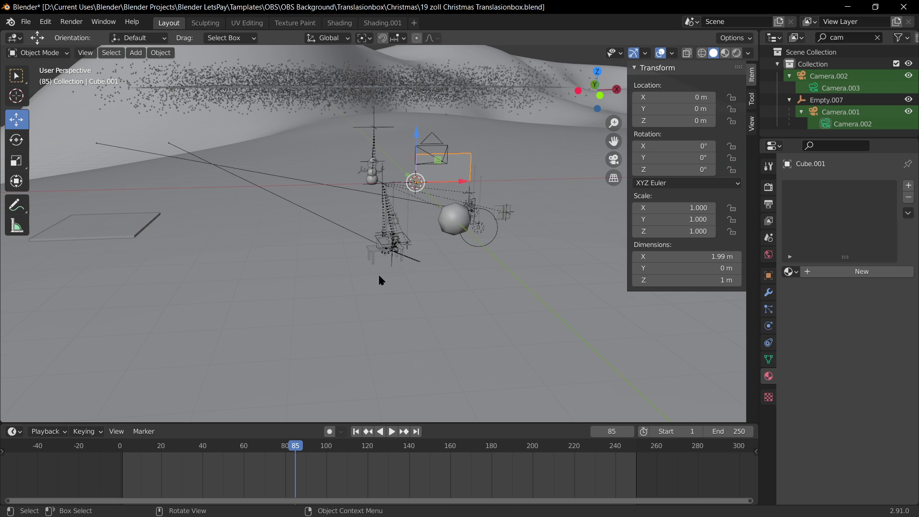
middle_drag(379, 277, 478, 268)
key(g)
key(z)
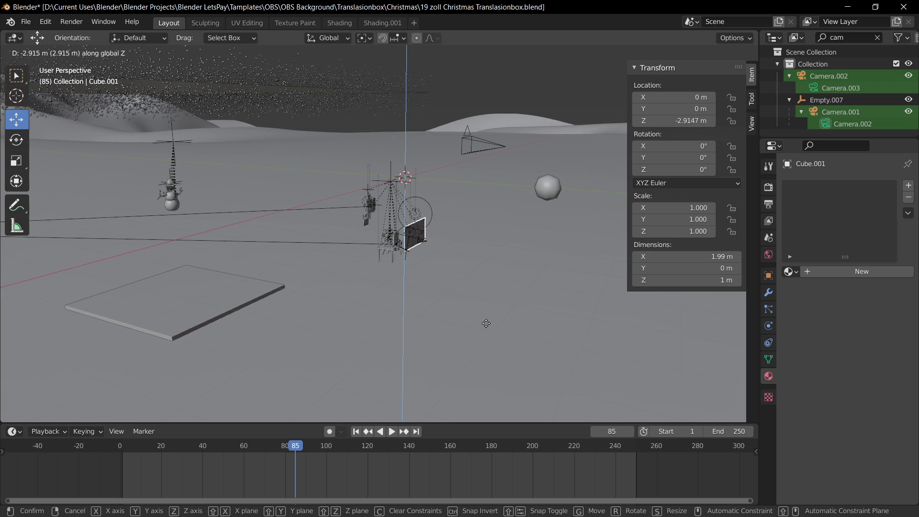
click(485, 324)
Try moving the rectangle along Y, undo that move, and clear the rectangle's location back to the world origin.
middle_drag(483, 325, 447, 283)
key(g)
key(y)
click(475, 327)
key(ctrl+z)
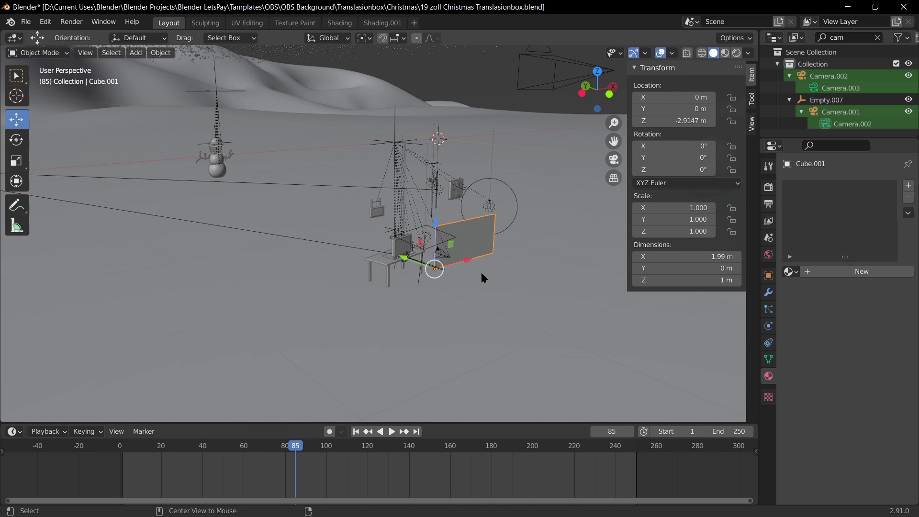
right_click(481, 271)
key(alt+g)
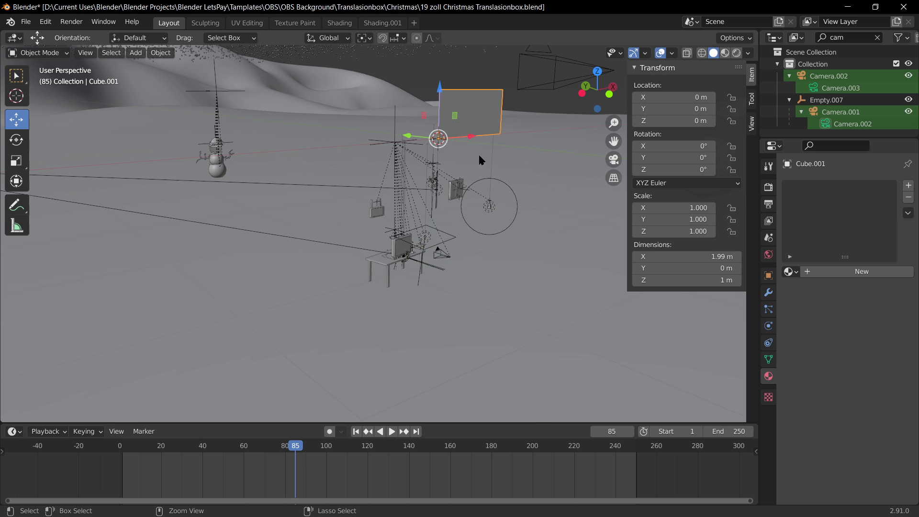
Select the parent empty above the table and try moving it with its attached objects along X.
click(519, 297)
middle_drag(510, 293, 417, 271)
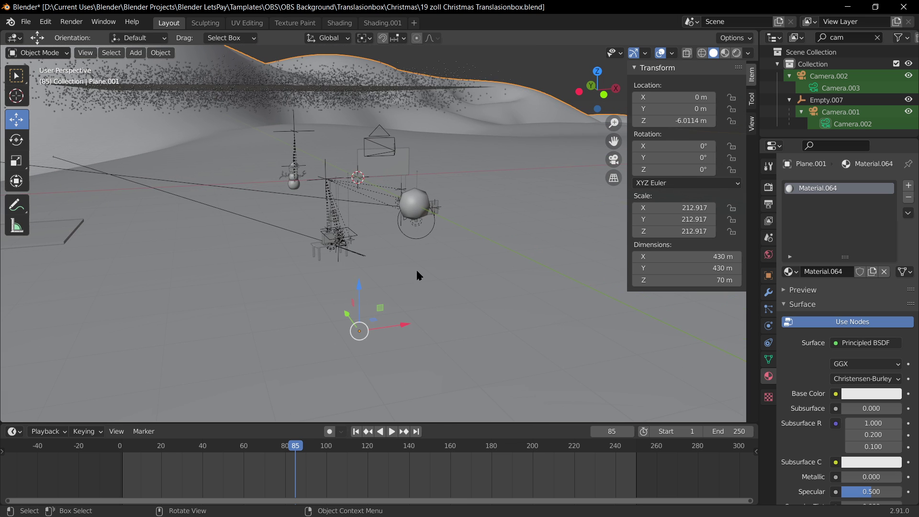
click(322, 186)
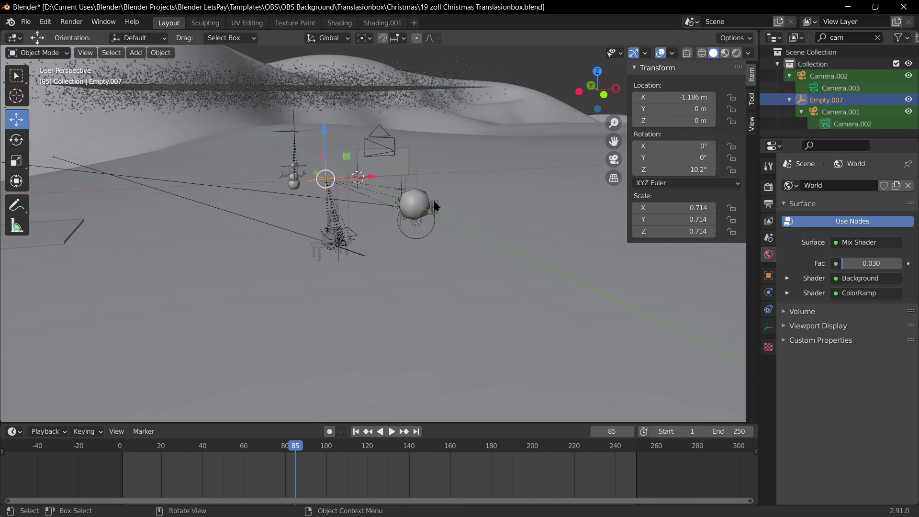
key(KP_0)
middle_drag(463, 193, 476, 230)
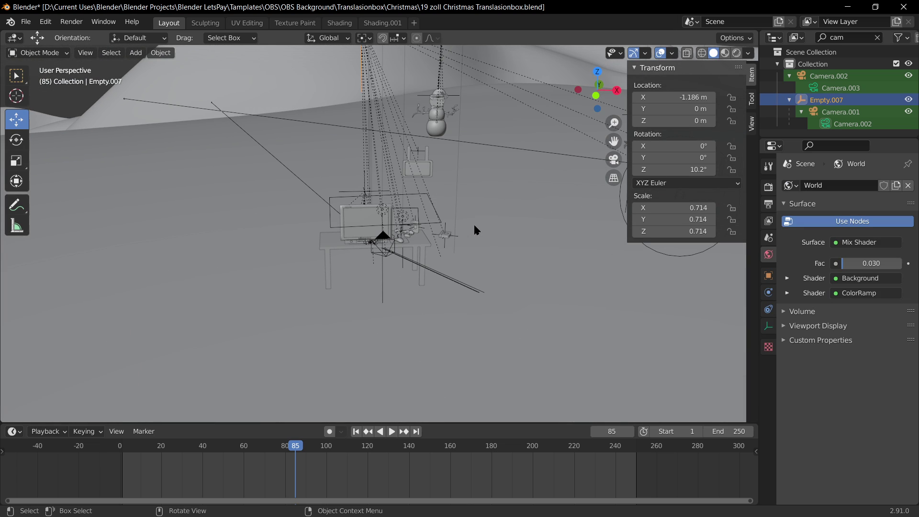
scroll(470, 229, down, 3)
key(g)
key(x)
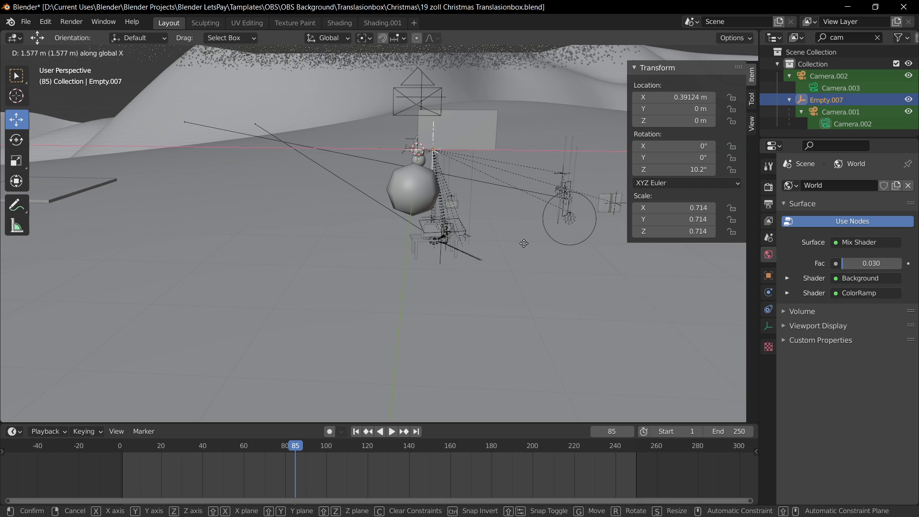
click(505, 236)
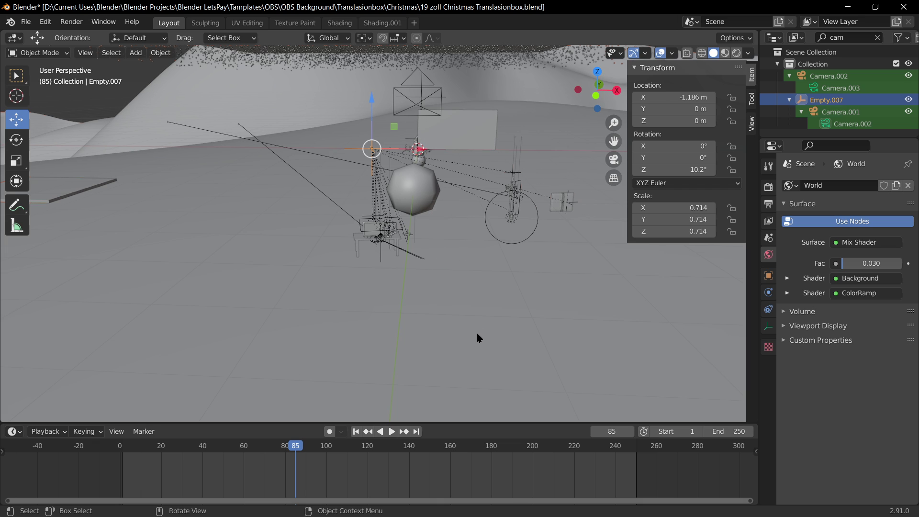
Select all scene objects and deselect only the extended rectangle.
key(a)
shift+click(482, 138)
shift+click(481, 135)
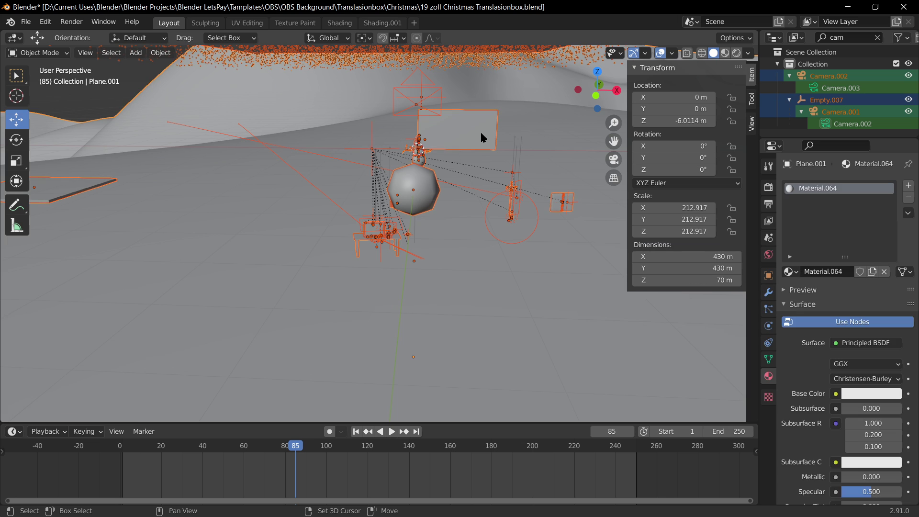
shift+click(481, 135)
shift+click(481, 135)
middle_drag(461, 136, 540, 127)
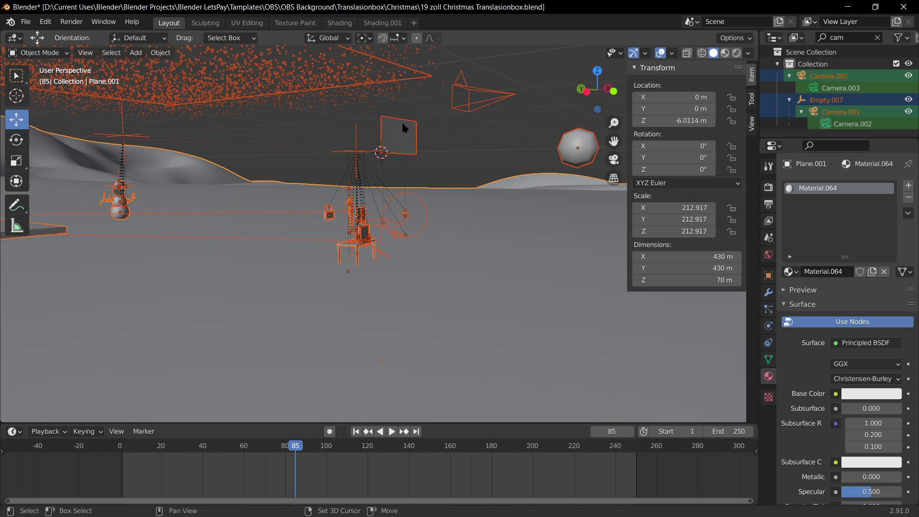
shift+click(402, 125)
middle_drag(420, 148, 499, 192)
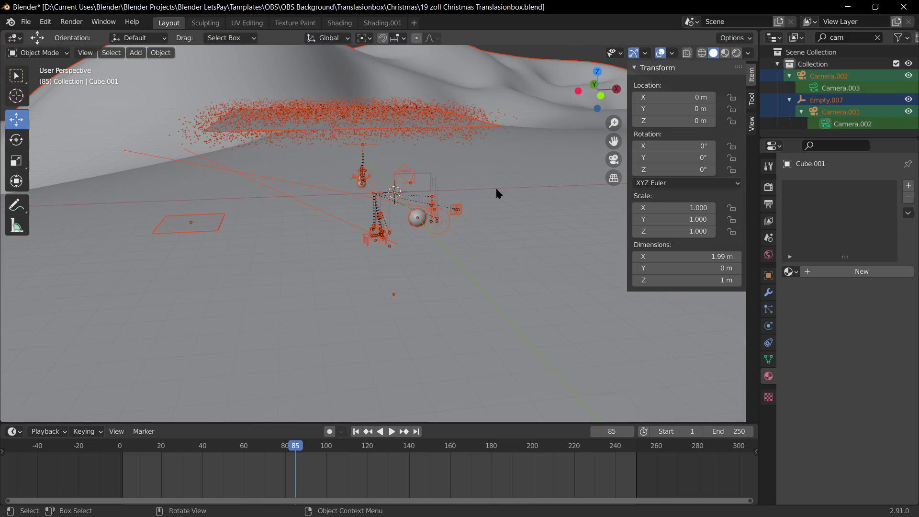
Try shifting the selected scene objects along X, and save the file.
key(g)
key(x)
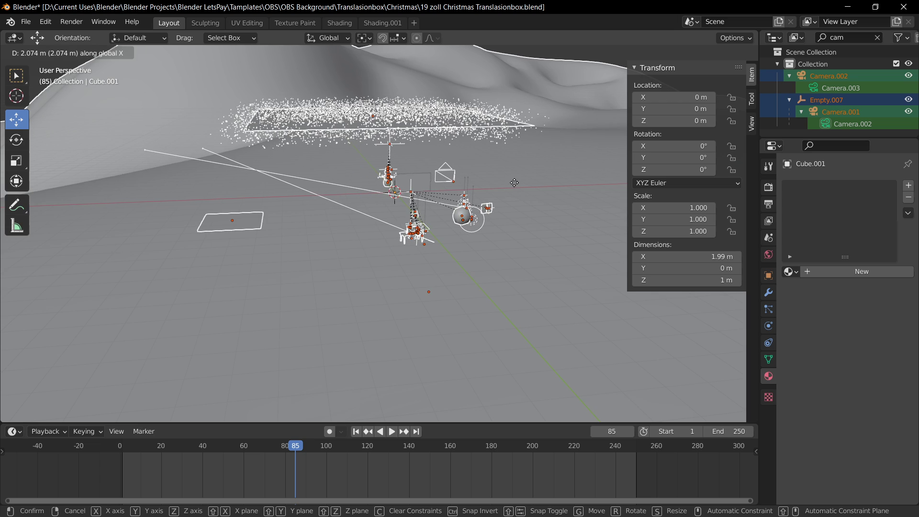
right_click(514, 182)
key(ctrl+s)
Try moving the selected scene objects about 31.6 m along X while looking through the camera.
scroll(513, 180, up, 4)
shift+middle_drag(506, 173, 487, 156)
key(KP_0)
key(shift+z)
key(g)
key(x)
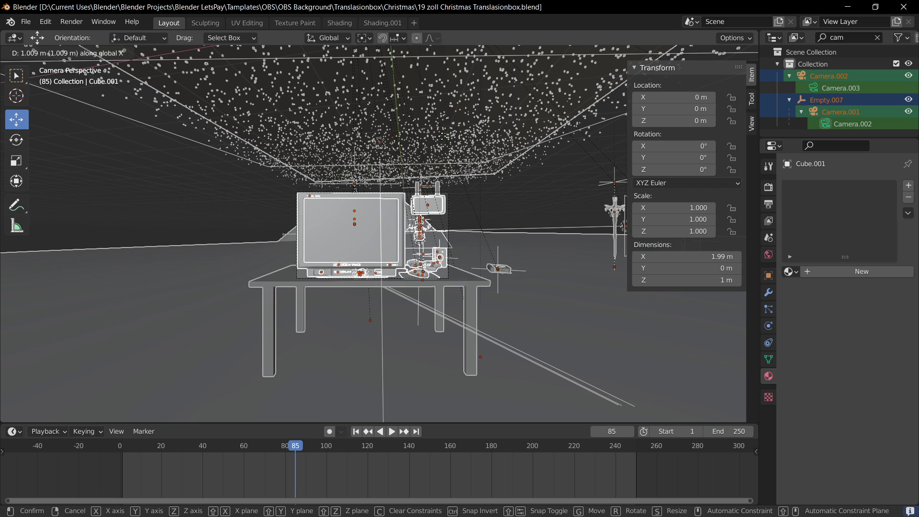
click(502, 134)
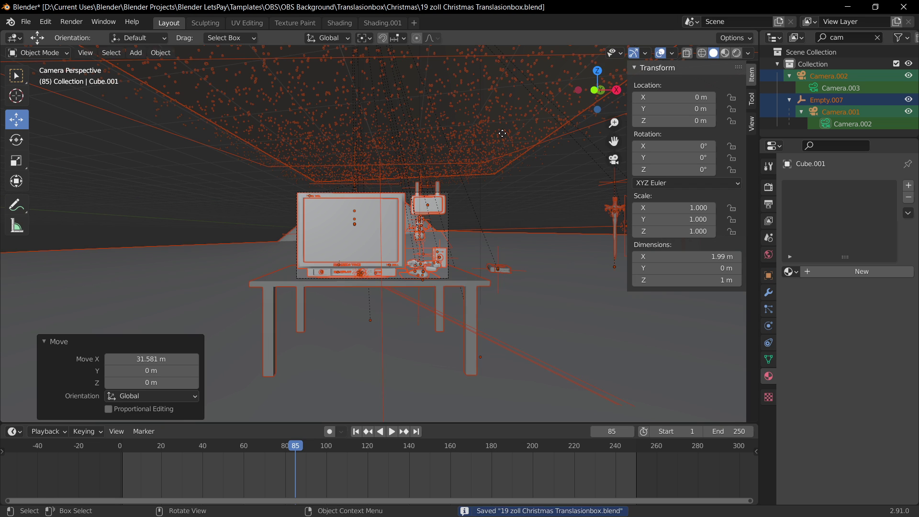
Try moving the selected scene objects along Z, and undo the preceding X move.
key(g)
key(z)
right_click(500, 55)
middle_drag(495, 110, 506, 152)
scroll(506, 153, down, 12)
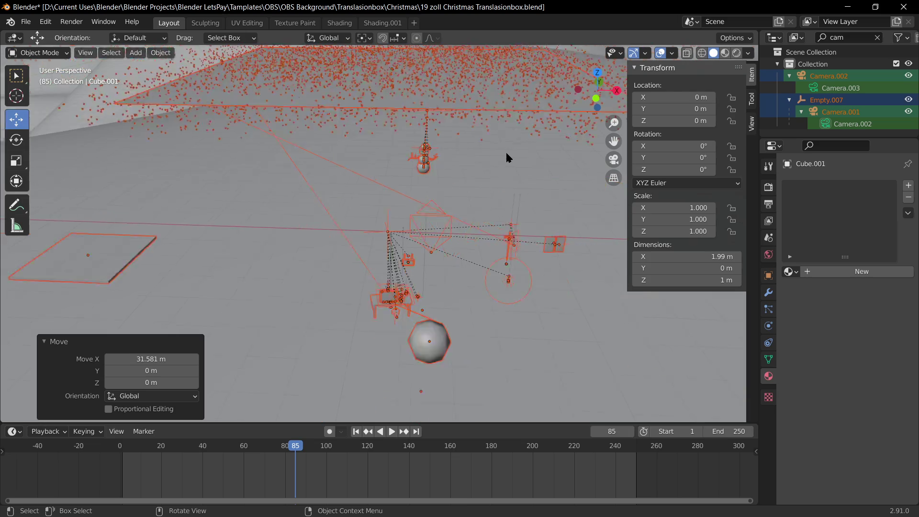
middle_drag(460, 207, 501, 185)
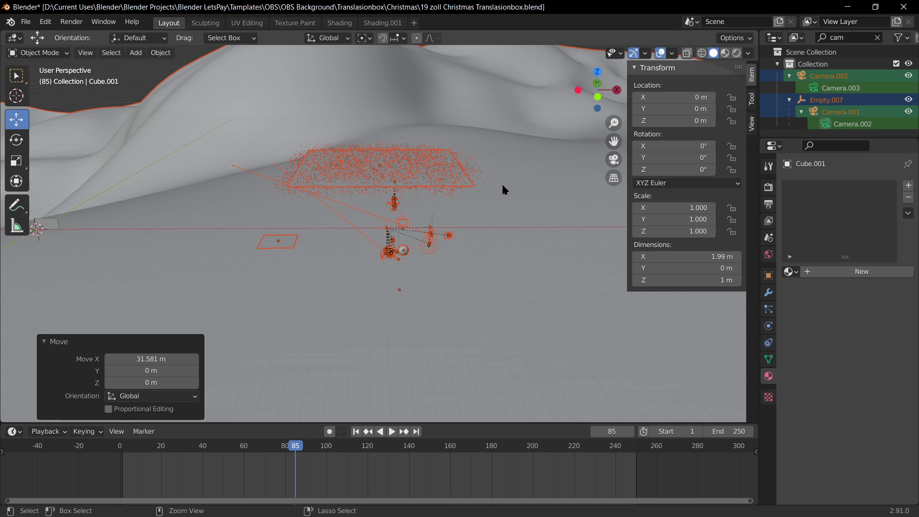
scroll(501, 187, up, 4)
key(ctrl+z)
Move the selected scene objects freely about 1 m in the X direction, bringing the parent empty near the origin.
scroll(500, 186, down, 4)
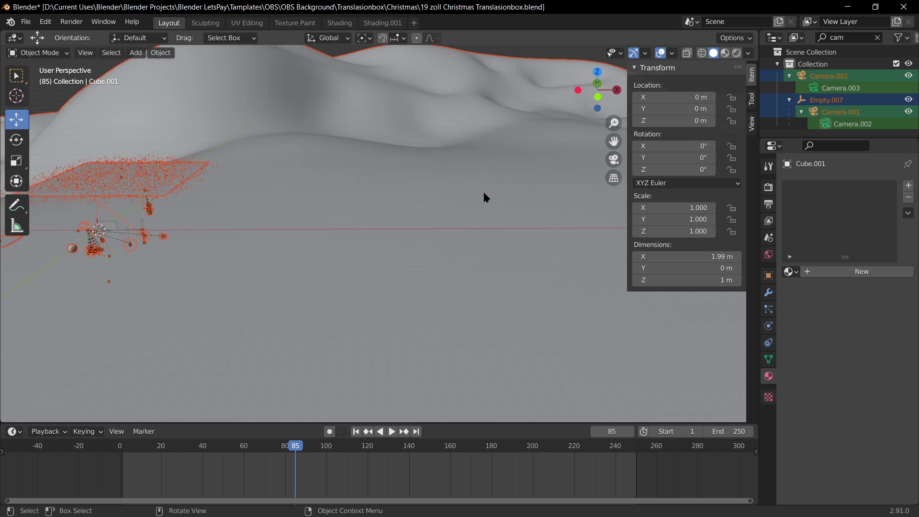
shift+middle_drag(263, 246, 455, 219)
scroll(424, 232, up, 5)
key(g)
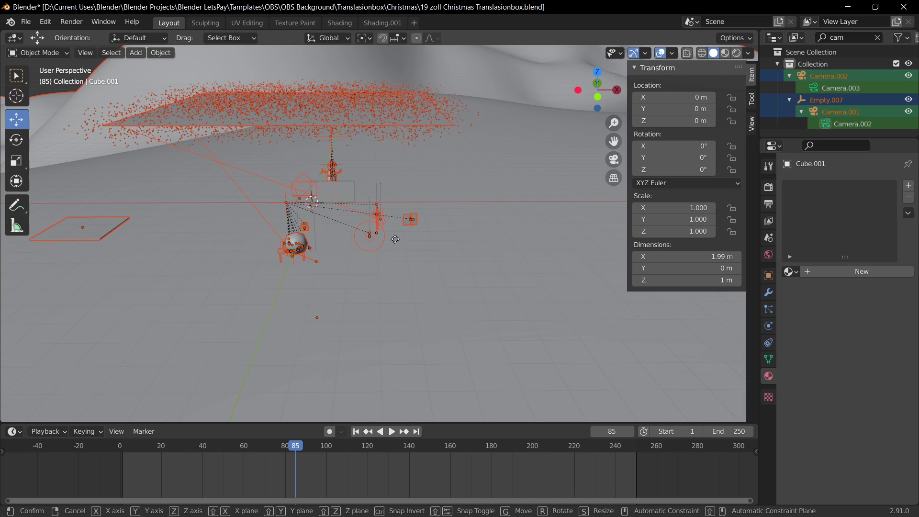
click(390, 240)
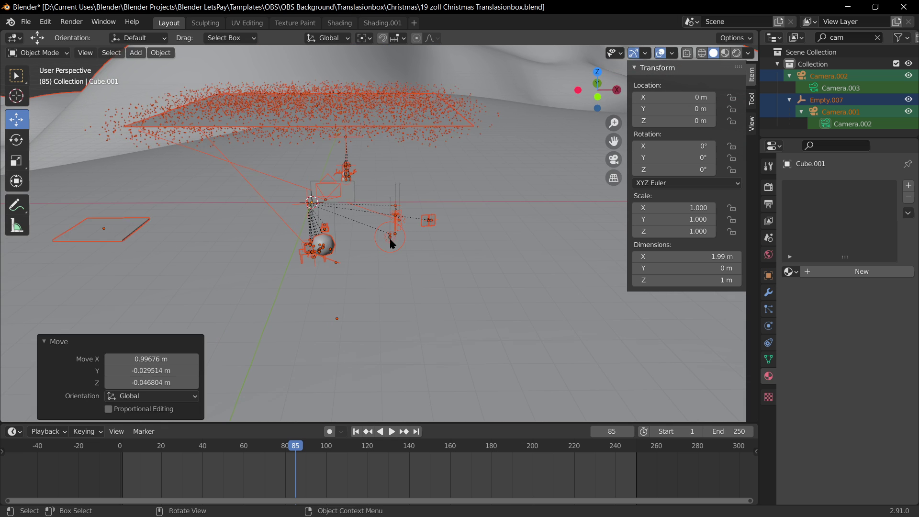
Raise the selected scene objects about 2.94 m along Z so the table stands near the rectangle's level.
middle_drag(390, 240, 421, 215)
key(g)
key(z)
click(422, 202)
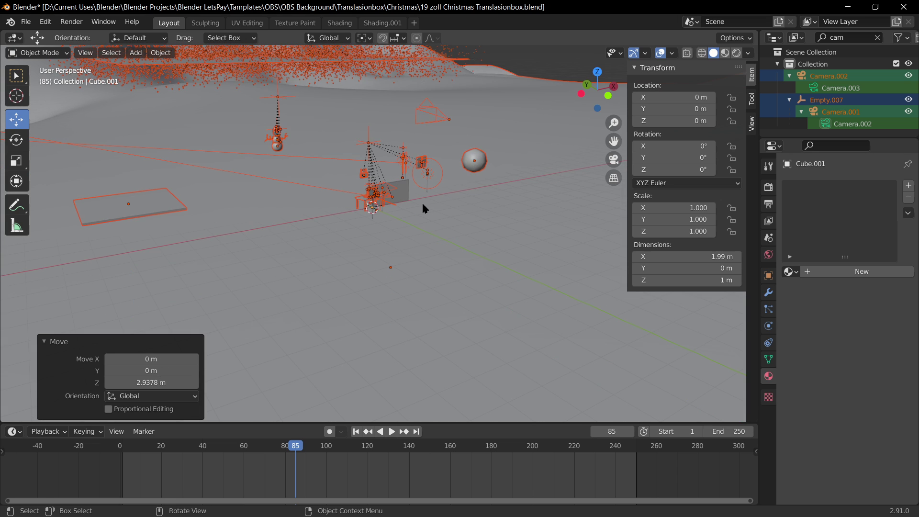
Move the selected scene objects about -0.37 m along Y and 0.98 m along X, placing the table at the rectangle.
scroll(422, 197, up, 3)
key(g)
key(y)
click(430, 201)
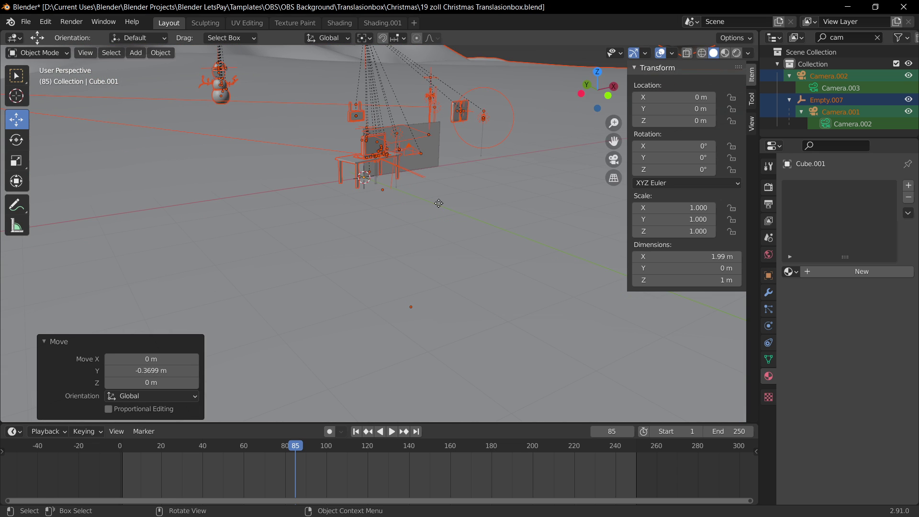
key(g)
key(x)
click(453, 176)
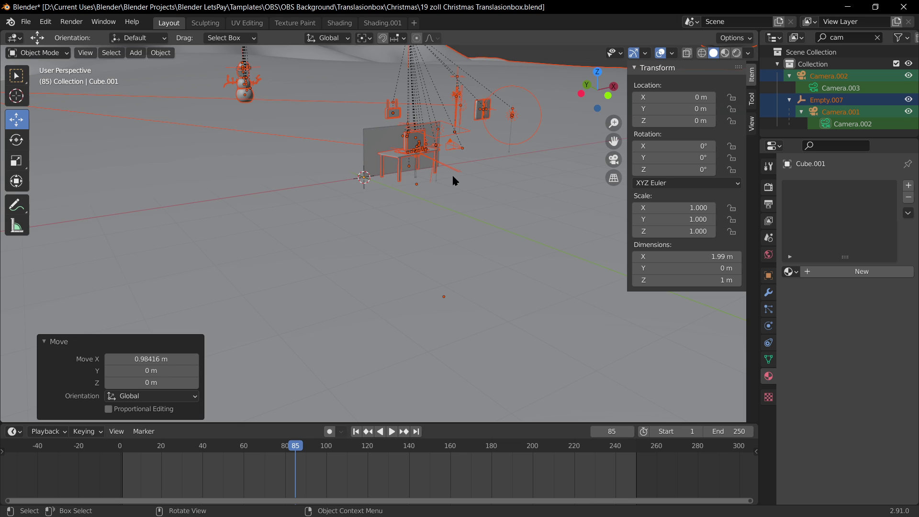
Move the selected scene objects about -0.53 m along Y so the table stands in front of the rectangle.
scroll(453, 173, up, 4)
middle_drag(451, 170, 457, 241)
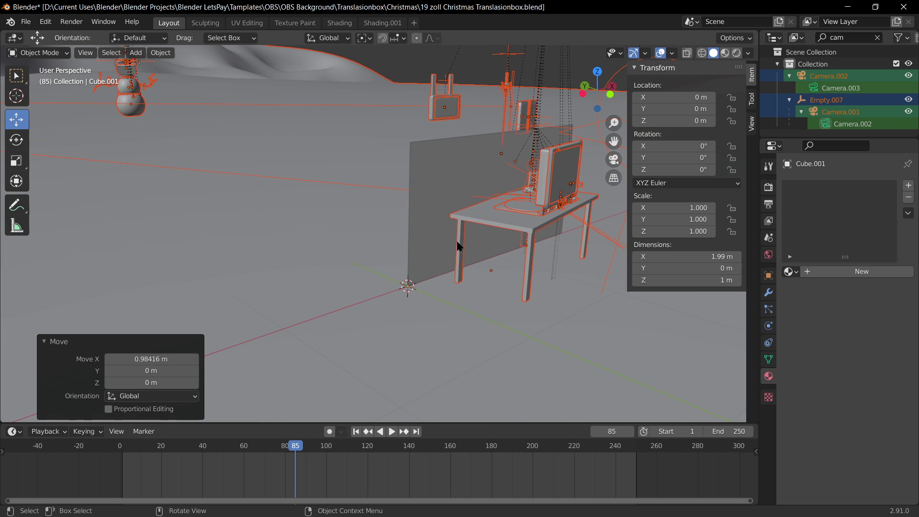
key(g)
key(y)
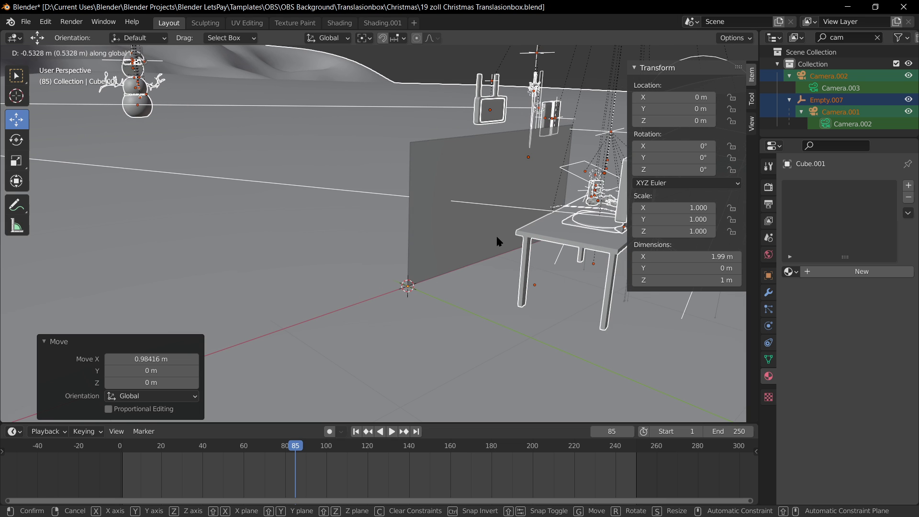
click(477, 223)
Lower the selected scene objects about 0.12 m along Z, judging the rectangle's height through the camera.
key(a)
key(KP_0)
scroll(545, 247, up, 4)
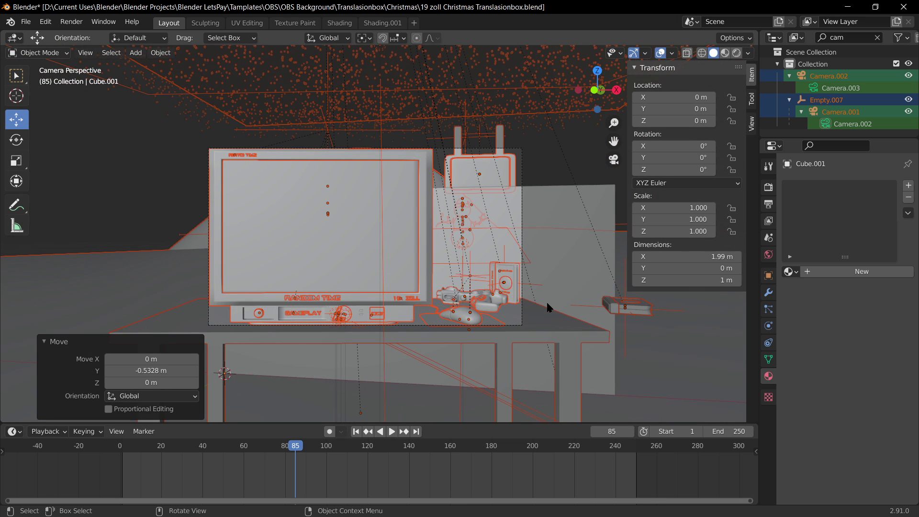
key(g)
key(z)
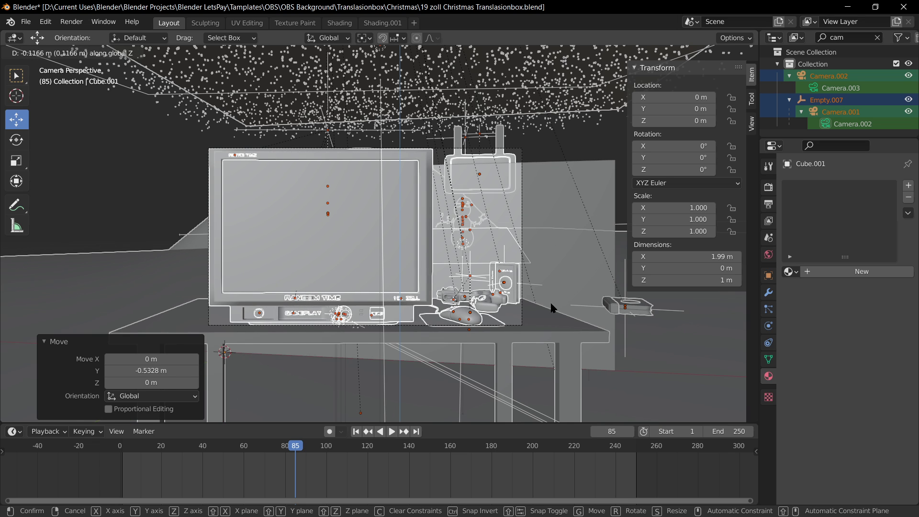
click(551, 303)
Leave the camera view to look at the table against the rectangle, and select the snowy ground plane.
key(KP_0)
middle_drag(519, 301, 330, 193)
scroll(486, 254, up, 10)
scroll(475, 245, down, 5)
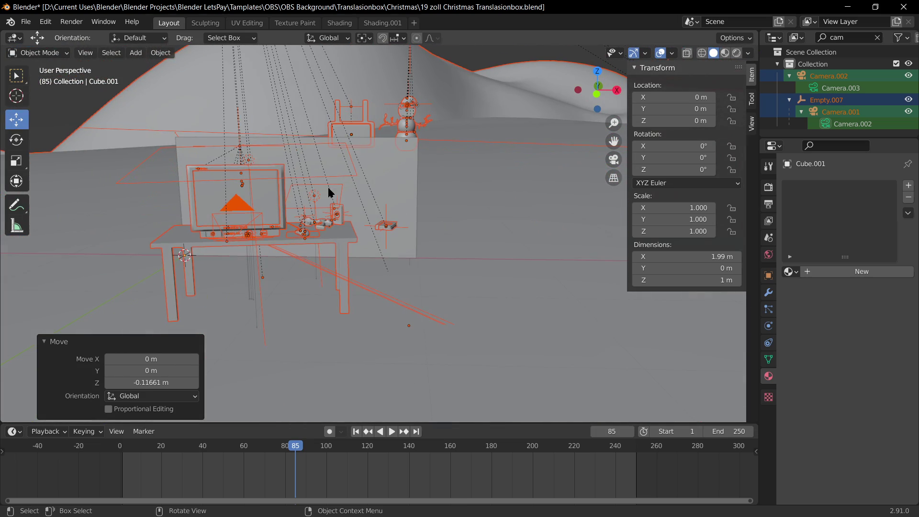
click(415, 181)
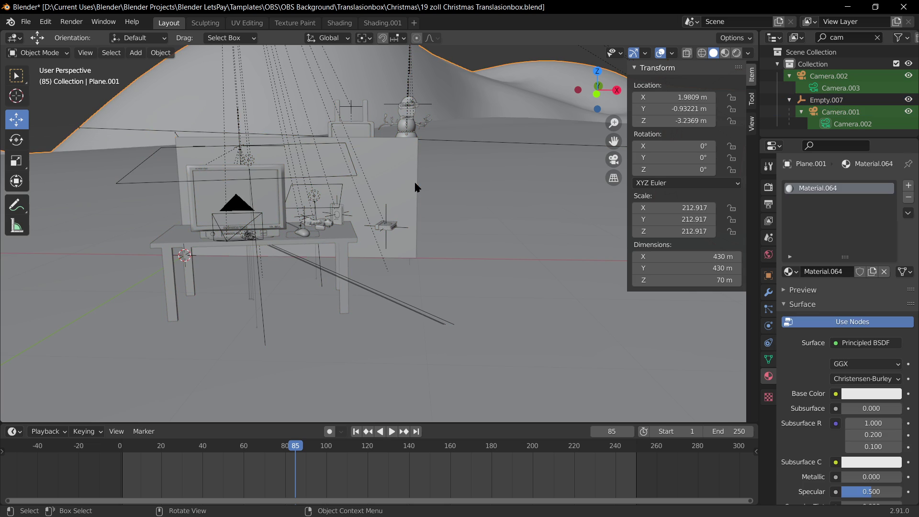
Select the flat wall panel behind the desk and enter Edit Mode on it.
click(414, 179)
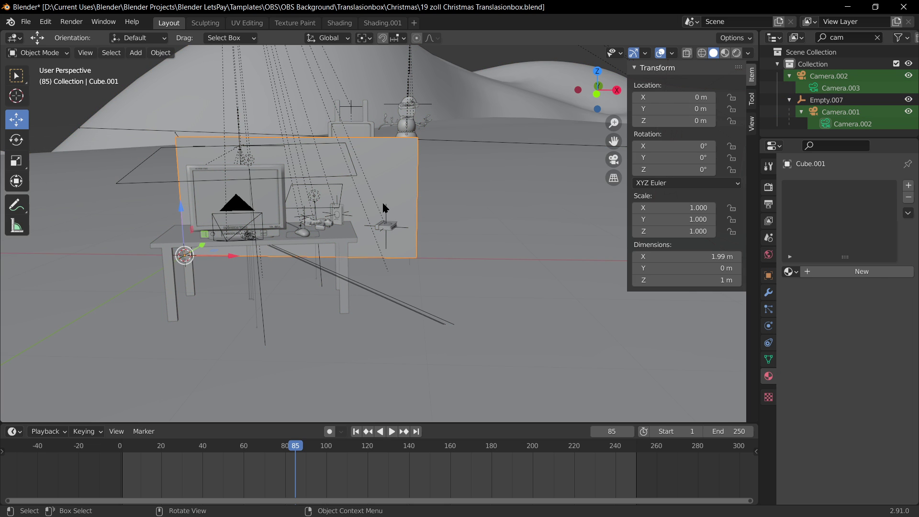
middle_drag(384, 207, 423, 216)
key(g)
key(y)
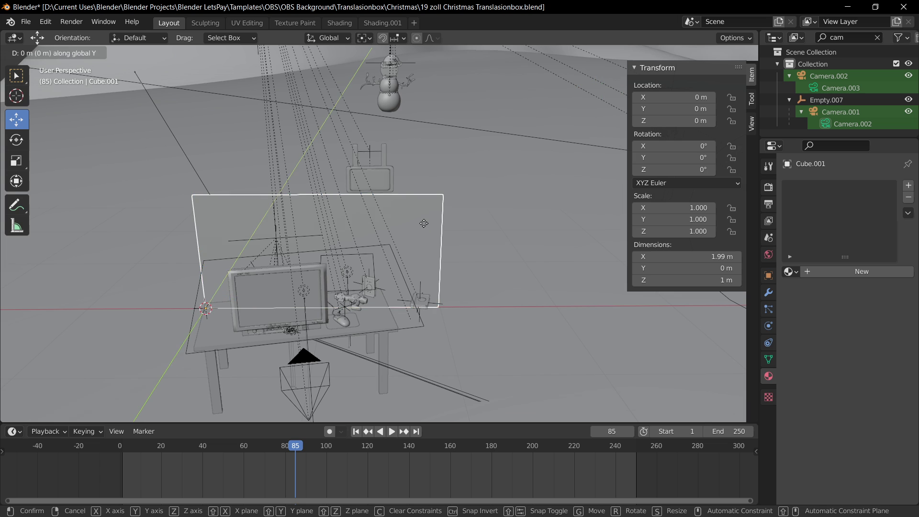
key(Escape)
key(Tab)
Move the wall panel's right vertical edge about 0.73 m inward along the X axis.
click(446, 240)
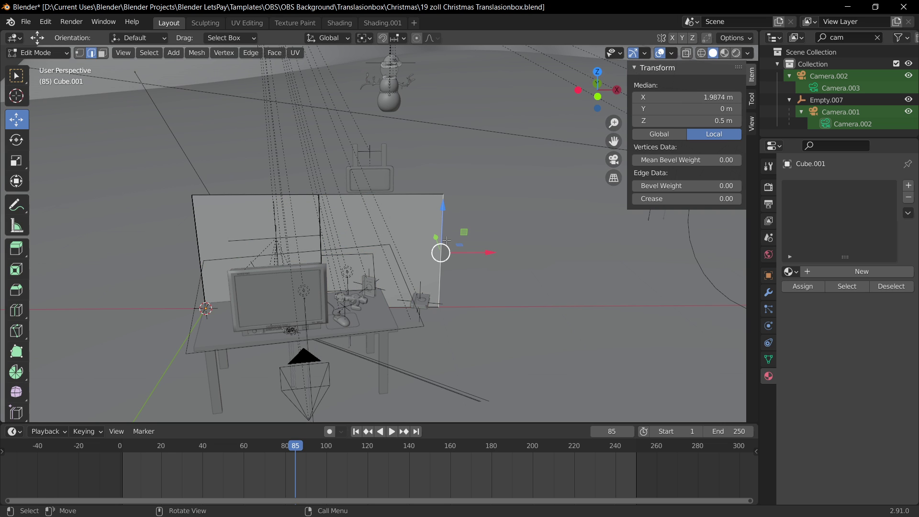
drag(487, 251, 395, 256)
middle_drag(395, 256, 261, 244)
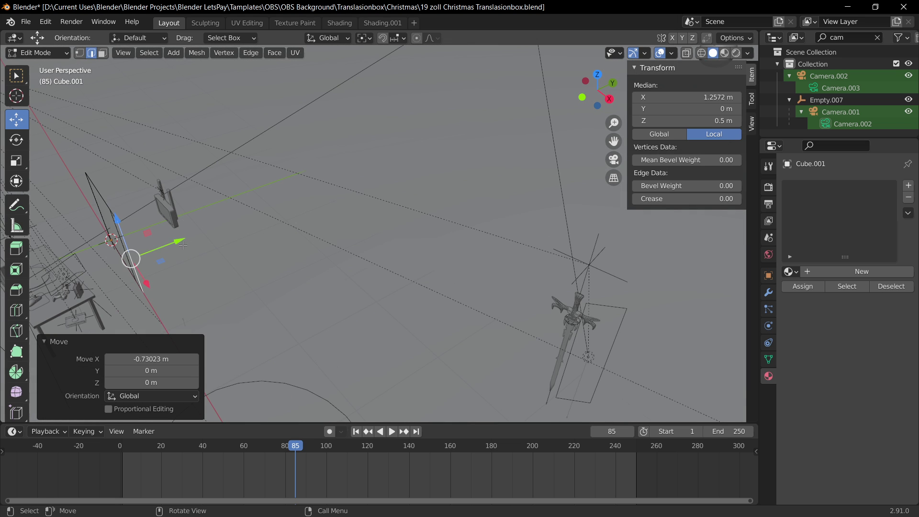
Extrude the wall's right vertical edge about 0.785 m backward along the Y axis.
key(e)
right_click(210, 230)
drag(175, 243, 243, 217)
Extrude the rear vertical edge again and move it about 1.106 m outward along the X axis.
key(e)
right_click(288, 262)
middle_drag(287, 262, 311, 246)
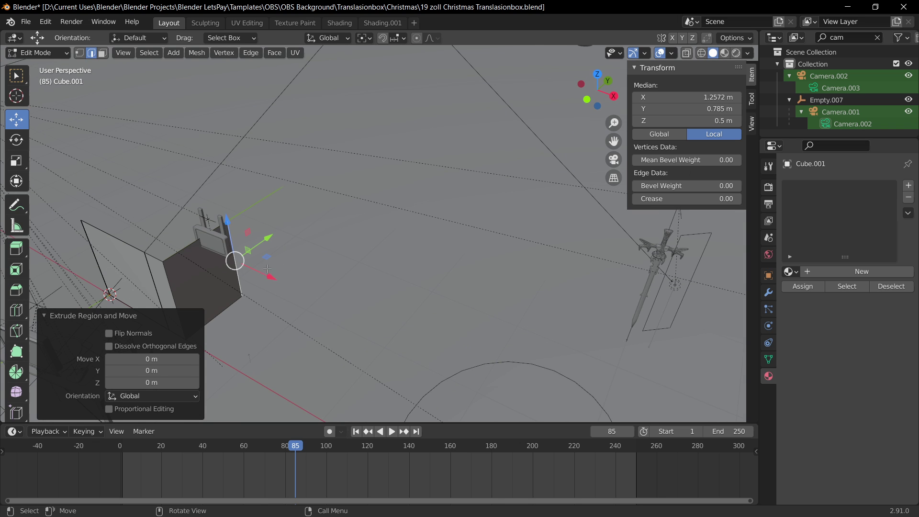
drag(350, 303, 351, 303)
click(240, 275)
drag(272, 277, 351, 314)
View the bent wall through the scene camera and switch the viewport to rendered shading.
middle_drag(352, 313, 428, 219)
scroll(428, 219, up, 1)
key(KP_0)
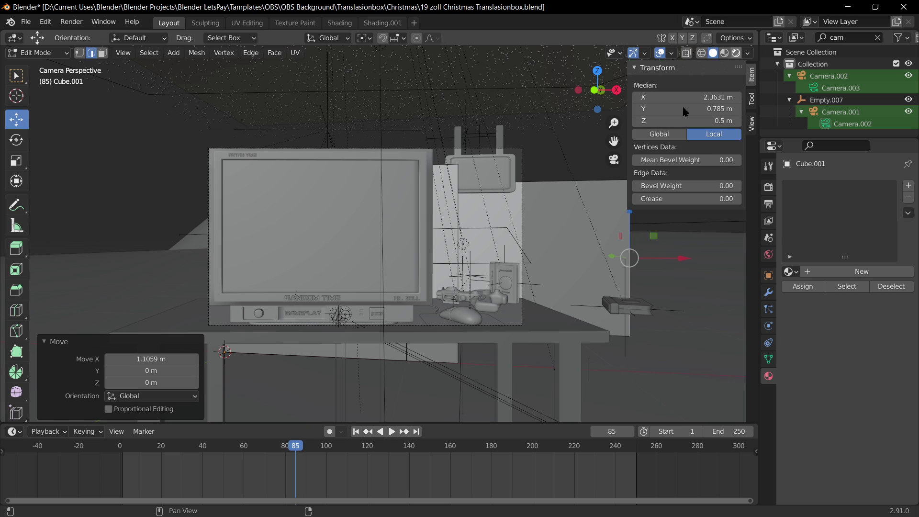
click(736, 53)
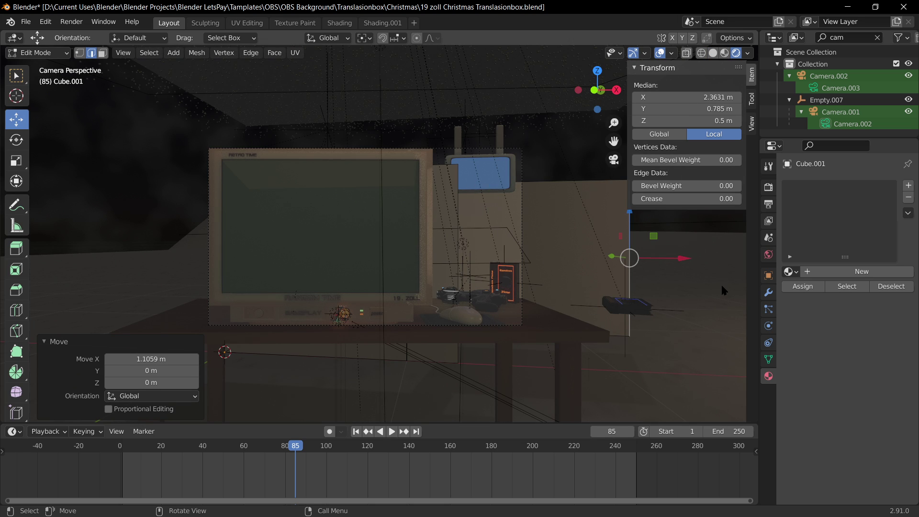
middle_drag(629, 257, 472, 324)
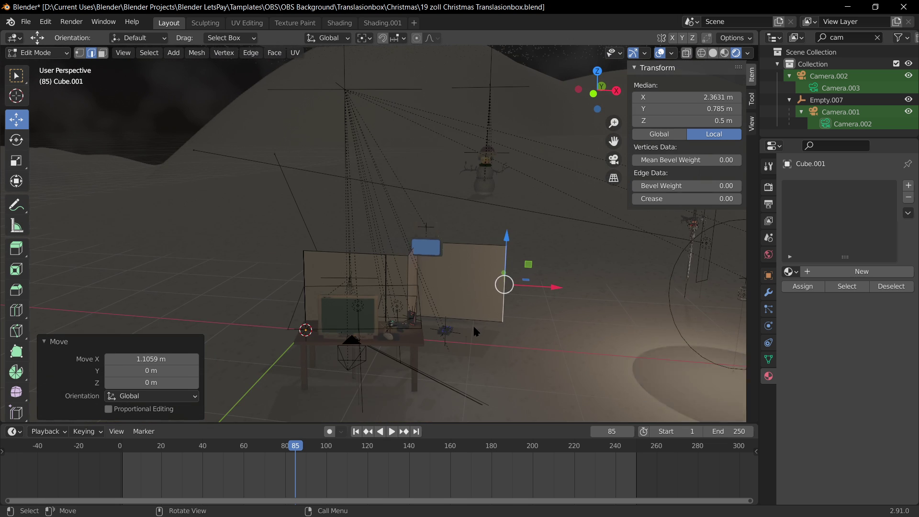
Undo the edge move and the extrusions made on the wall panel.
key(ctrl+z)
key(ctrl+z)
key(ctrl+z)
key(ctrl+z)
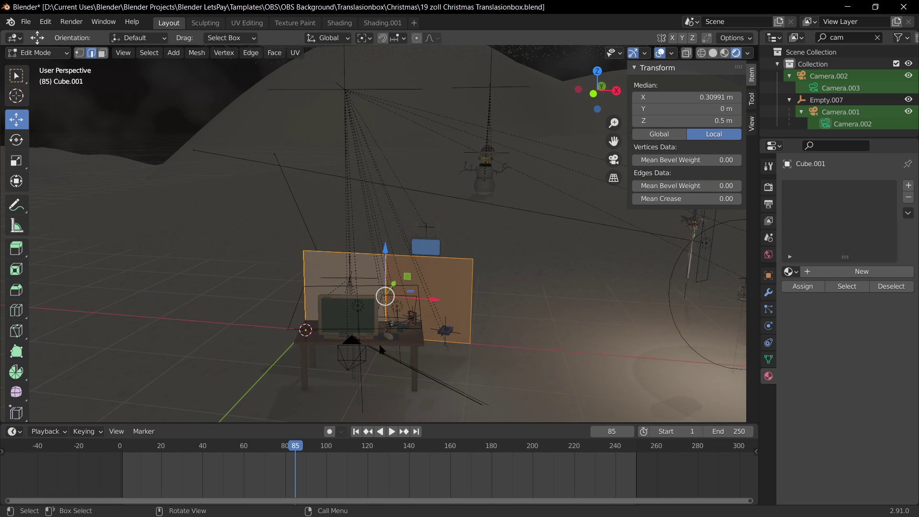
click(443, 258)
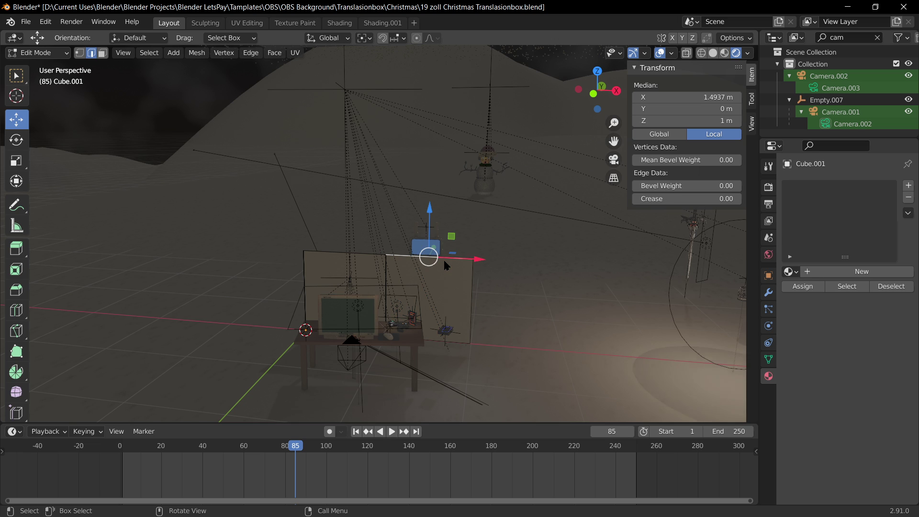
key(g)
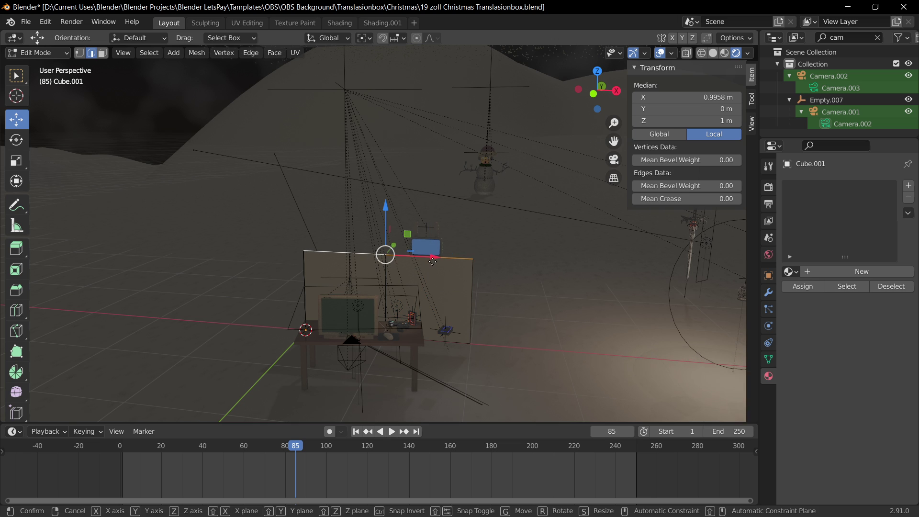
key(z)
right_click(421, 286)
scroll(350, 313, up, 6)
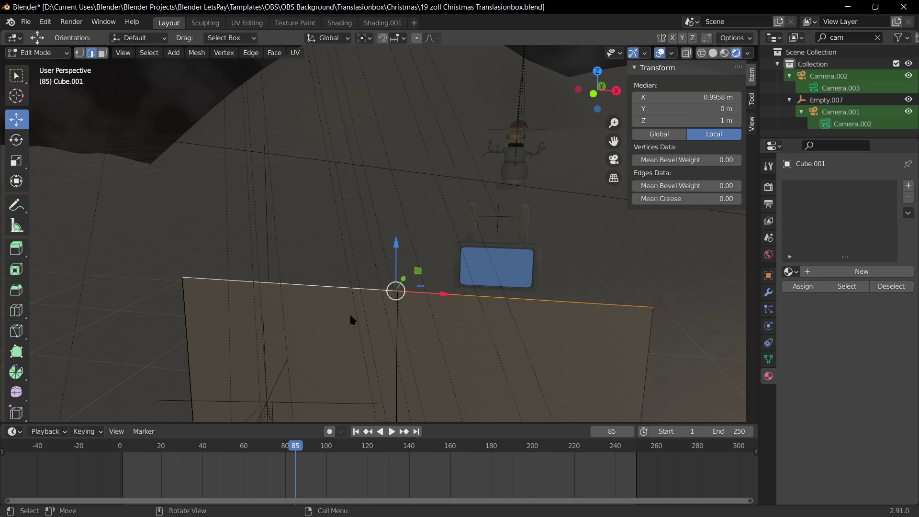
Delete the right-hand face of the wall panel in face select mode.
key(3)
scroll(471, 328, down, 4)
click(484, 317)
key(x)
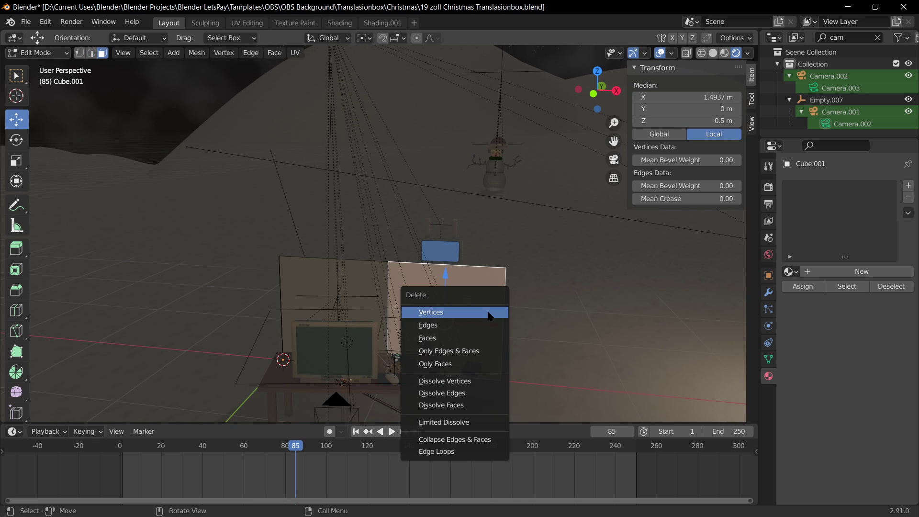
click(449, 339)
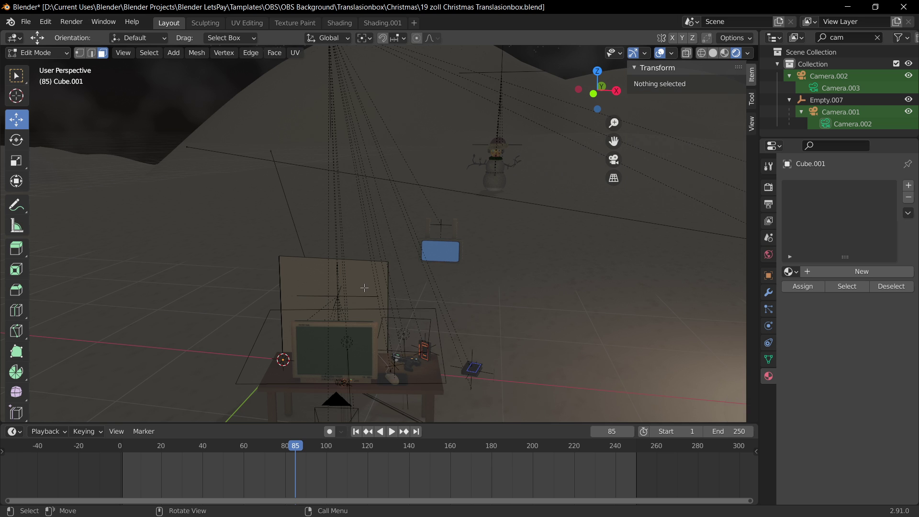
key(2)
click(375, 260)
key(g)
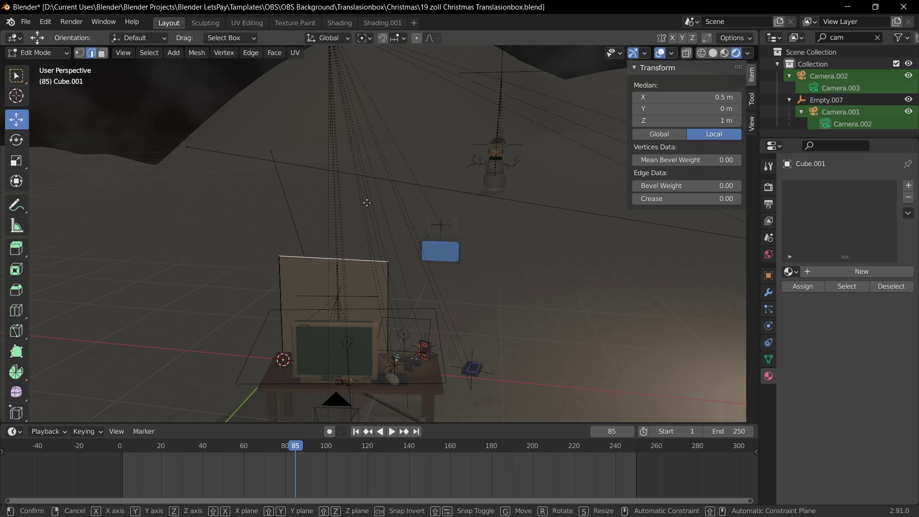
right_click(380, 155)
middle_drag(418, 258, 481, 260)
key(Tab)
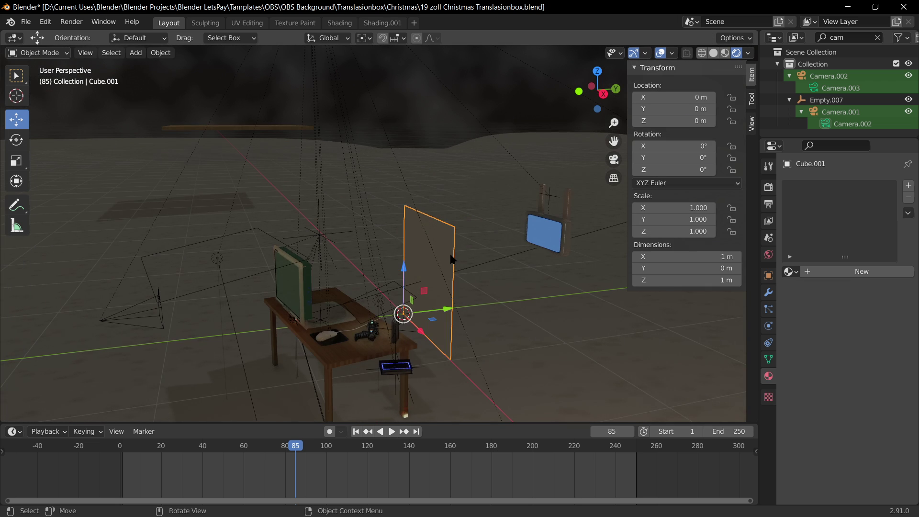
Delete the right vertical edge of the remaining wall panel in Edit Mode to remove its face.
key(Tab)
click(453, 276)
key(x)
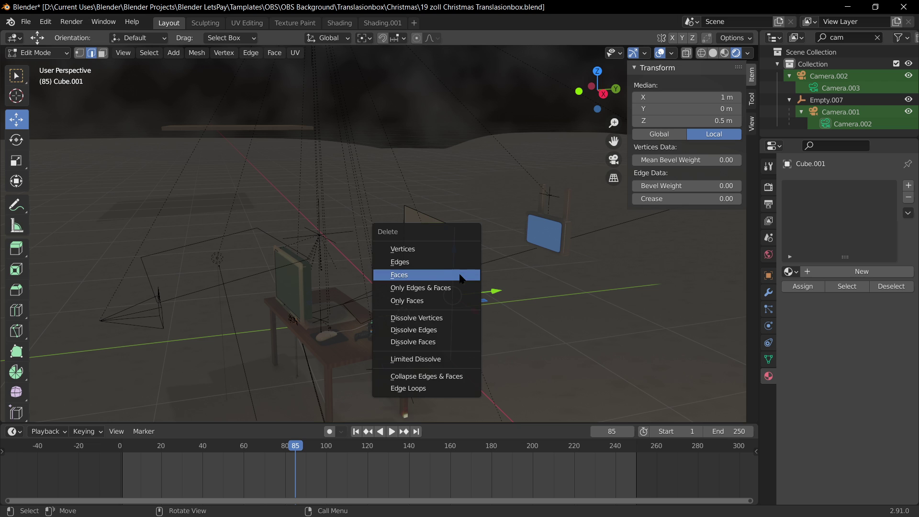
click(428, 267)
click(455, 253)
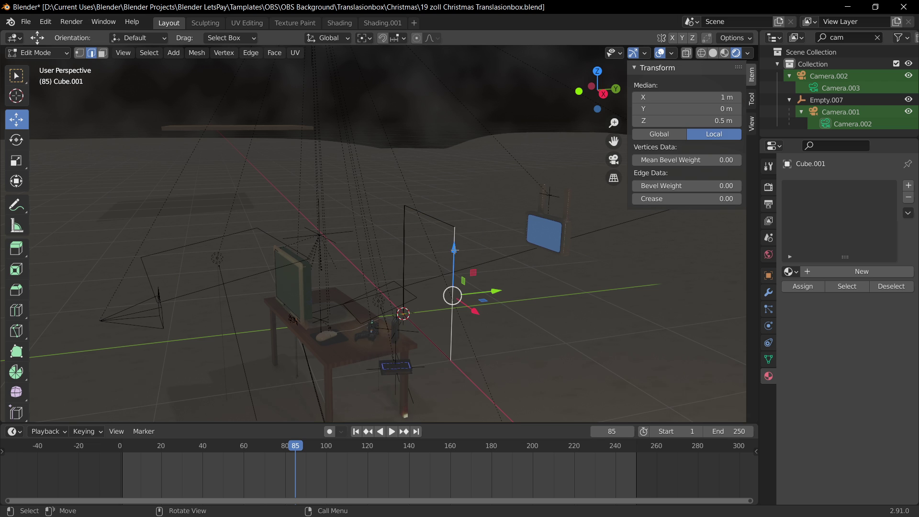
key(x)
click(455, 253)
click(454, 253)
key(Tab)
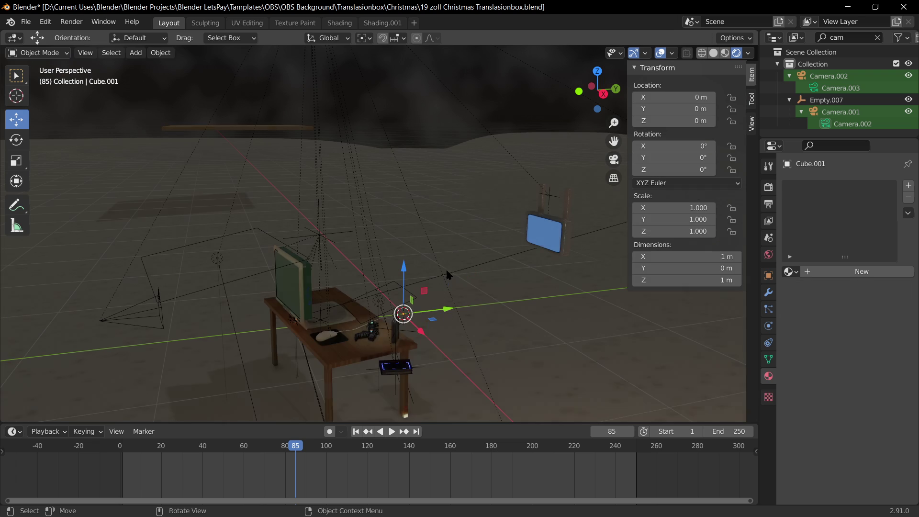
Delete all wall vertices except the two of the left vertical edge by inverting the selection.
key(Tab)
mouse_move(446, 277)
middle_down()
mouse_move(554, 292)
mouse_move(459, 283)
middle_up()
key(Tab)
key(Tab)
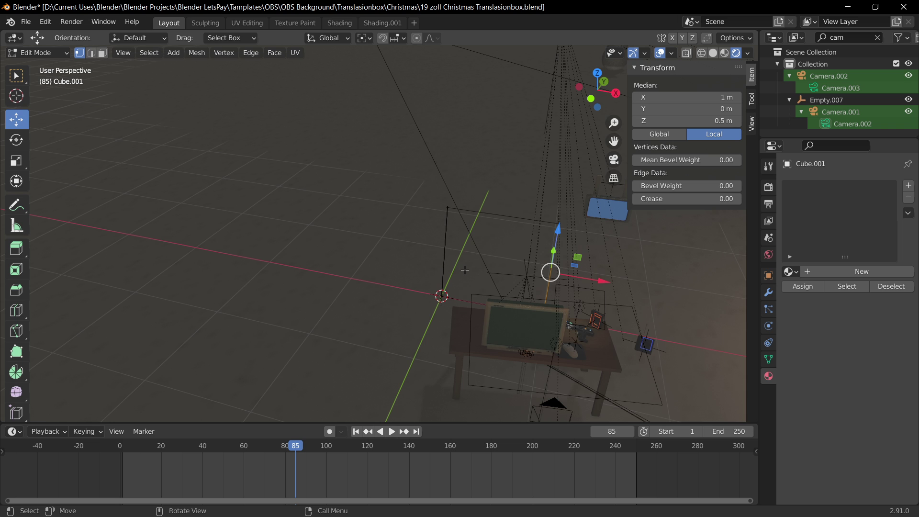
middle_drag(465, 216, 517, 206)
scroll(484, 231, up, 3)
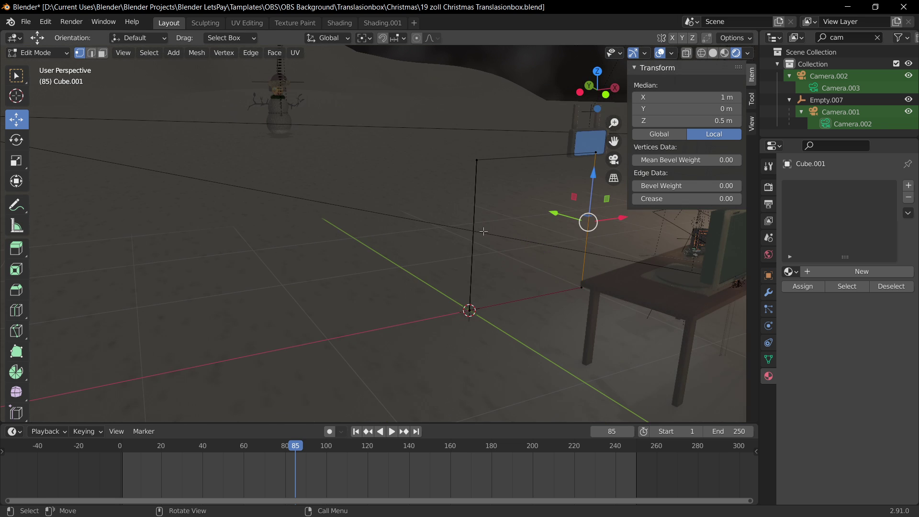
click(478, 161)
click(477, 312)
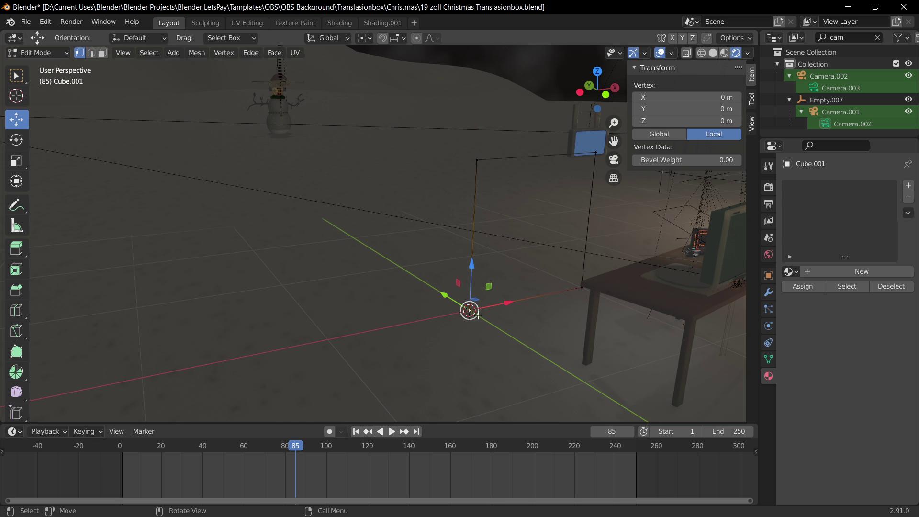
shift+click(480, 160)
middle_drag(479, 160, 494, 186)
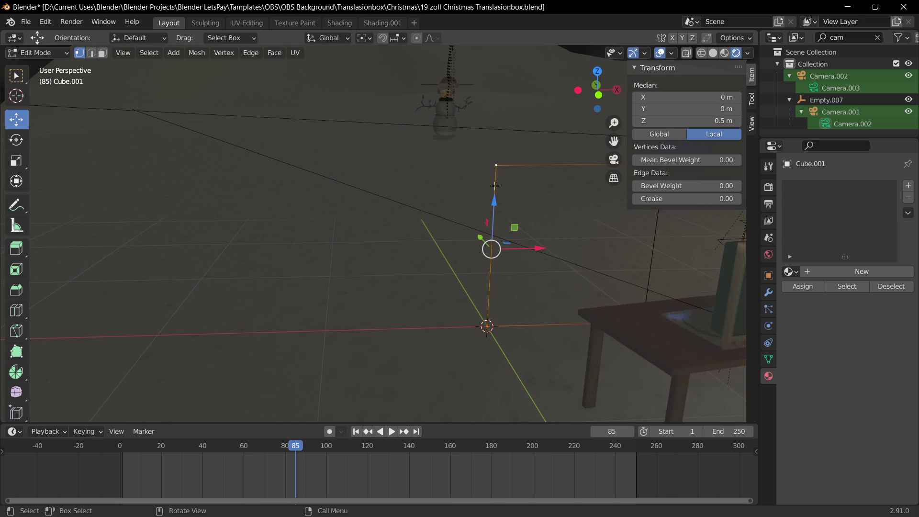
click(149, 53)
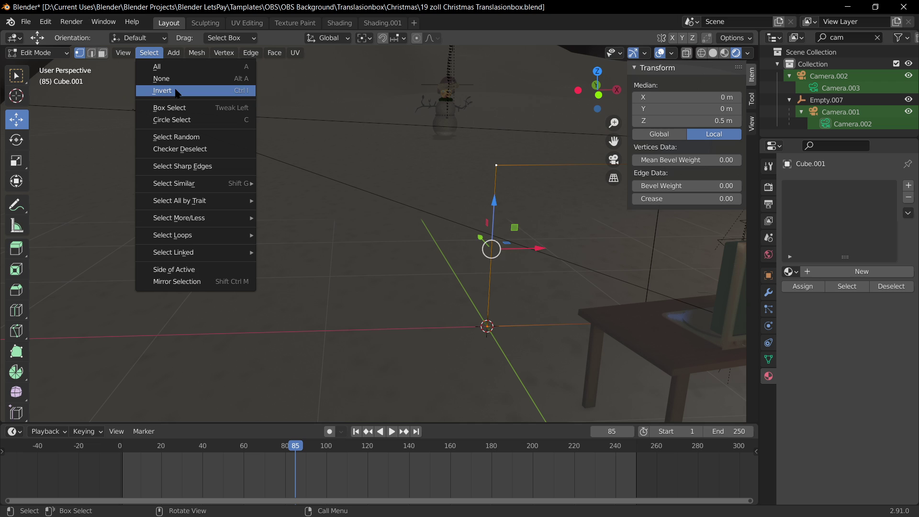
click(176, 91)
key(x)
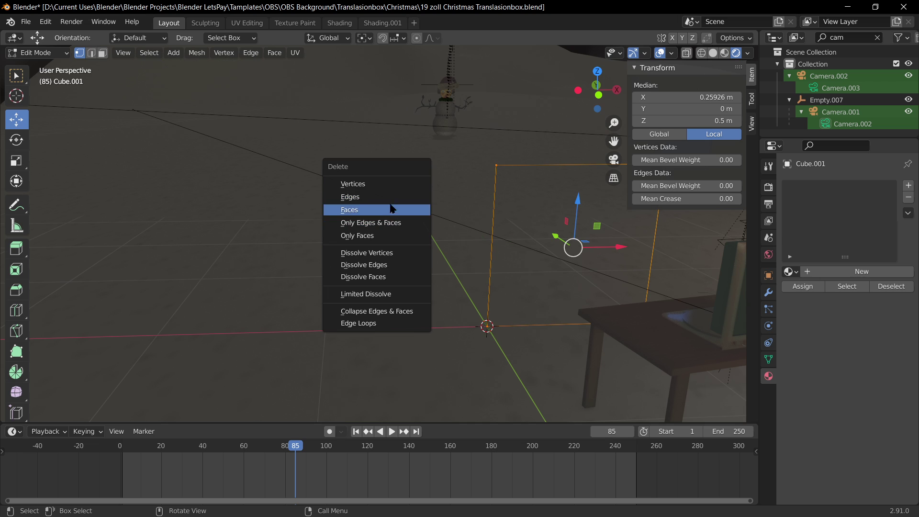
click(389, 184)
key(2)
click(496, 192)
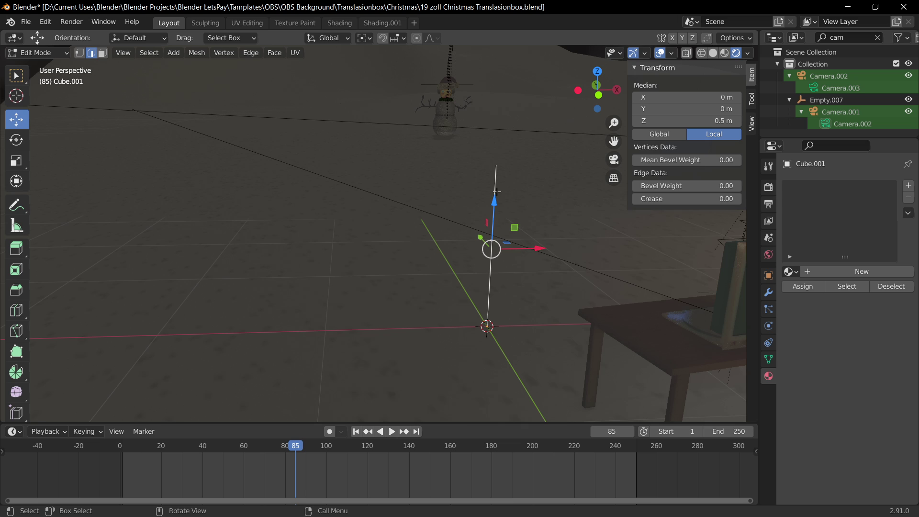
key(1)
click(495, 164)
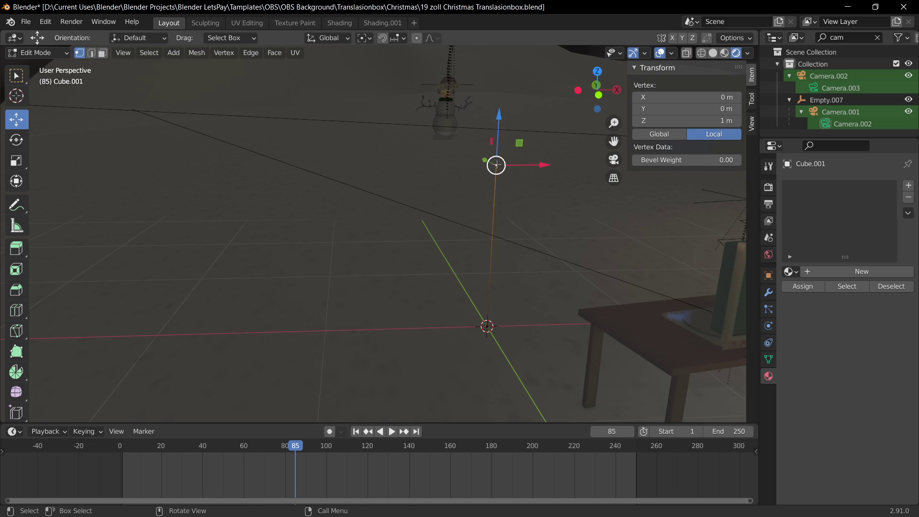
key(g)
right_click(351, 148)
click(487, 326)
key(g)
right_click(536, 305)
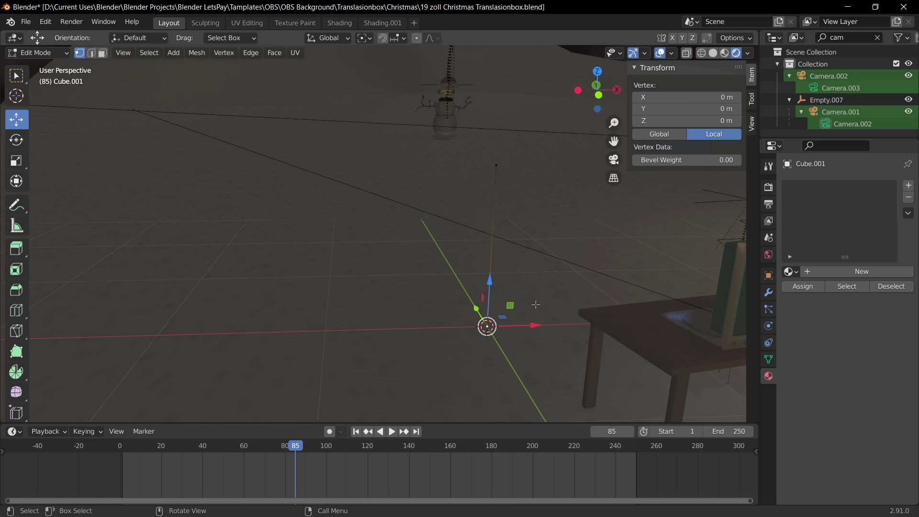
Extrude the remaining vertical edge into a new wall face about 0.934 m along the X axis.
key(2)
click(490, 225)
middle_drag(490, 225, 550, 235)
key(e)
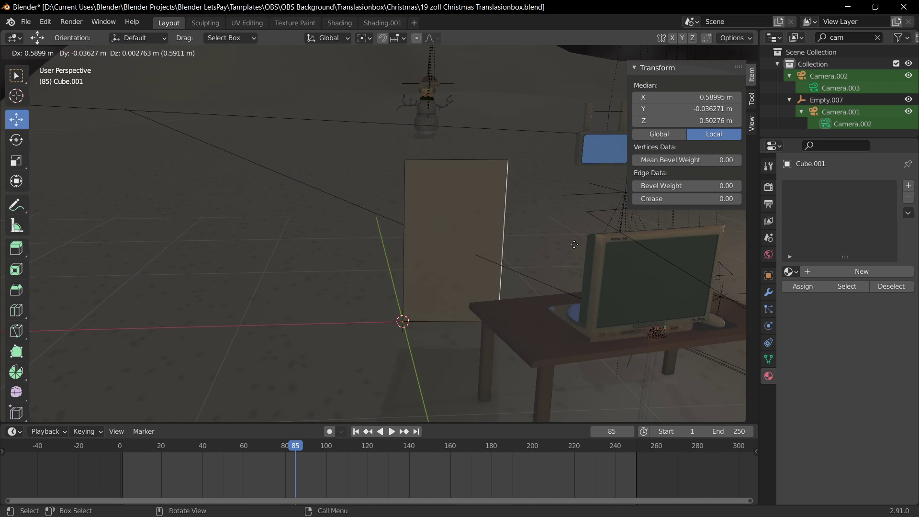
right_click(571, 244)
key(g)
key(x)
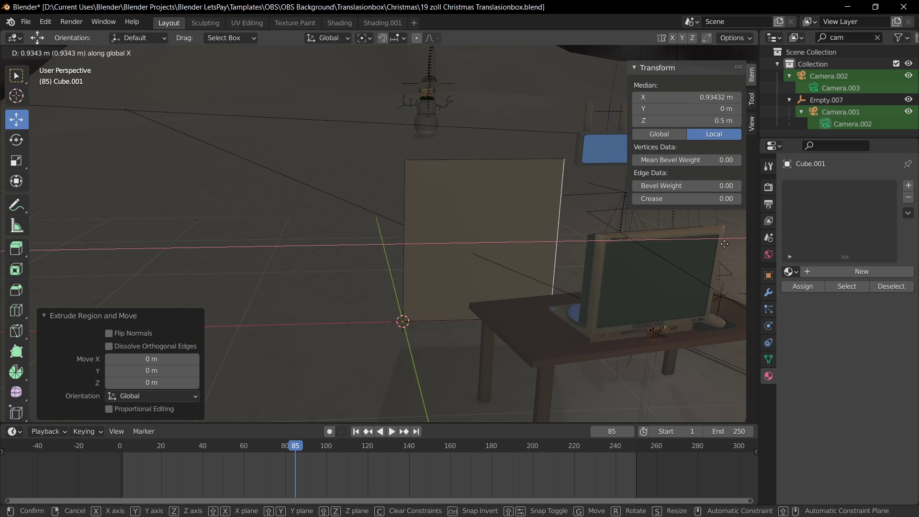
click(652, 306)
Save the file and move the new wall's right edge a further 0.226 m along X in the camera view.
middle_drag(652, 307, 461, 223)
key(KP_0)
key(ctrl+s)
key(g)
key(y)
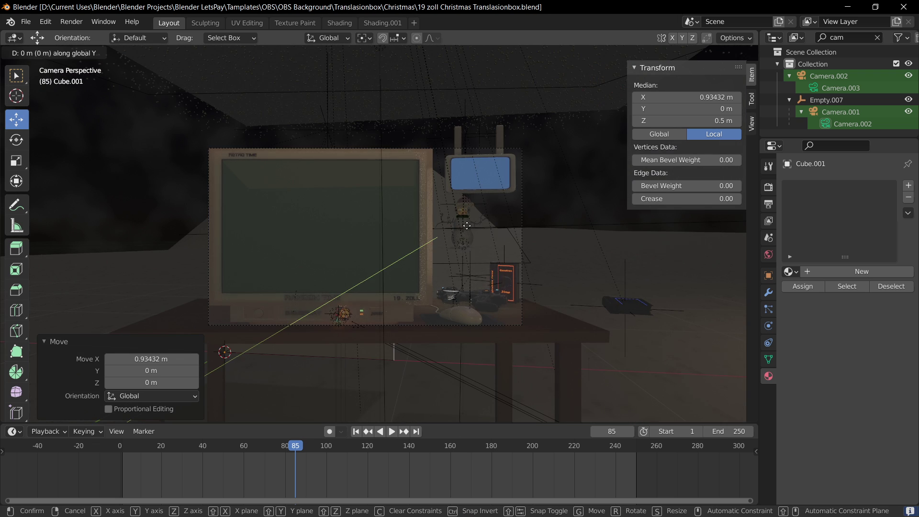
right_click(513, 234)
key(g)
key(x)
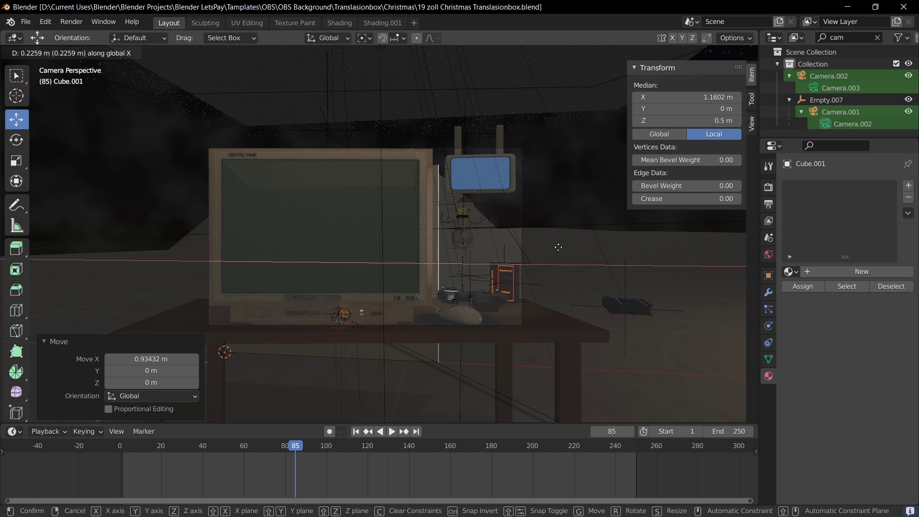
click(559, 247)
Try to move the new wall's top edge along the Z axis.
middle_drag(378, 153, 389, 165)
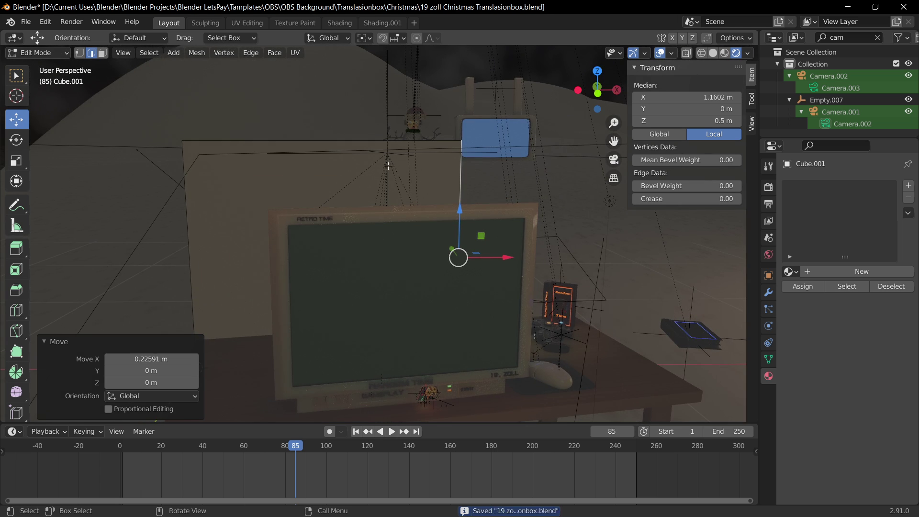
scroll(405, 203, down, 3)
click(352, 170)
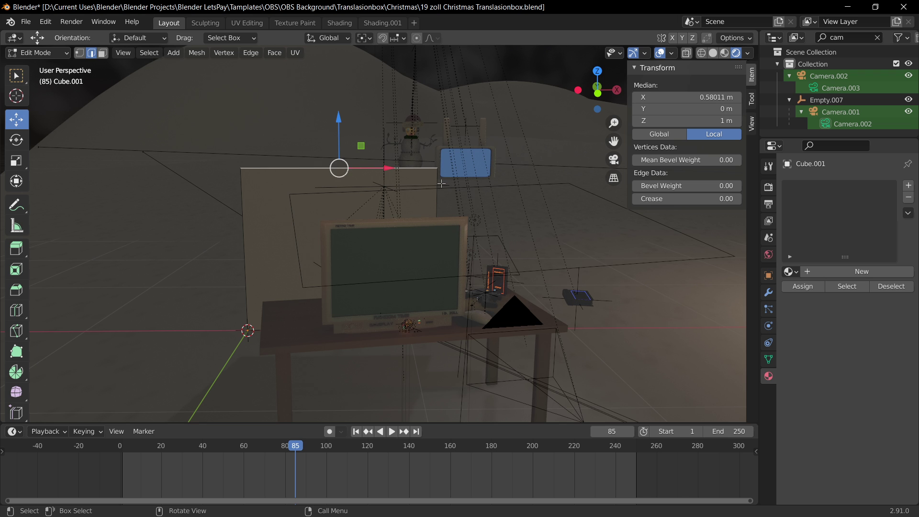
key(g)
key(z)
click(443, 236)
middle_drag(442, 236, 423, 224)
key(ctrl+z)
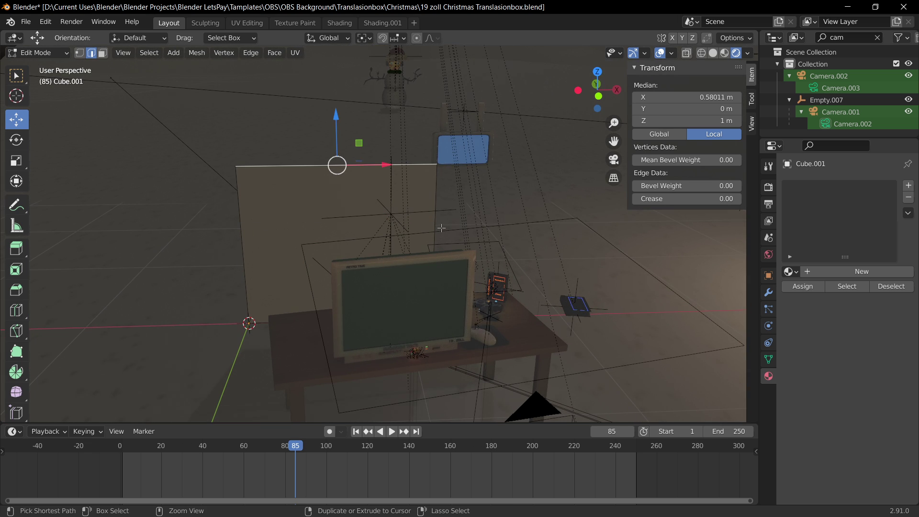
Move the wall's right vertical edge about 0.838 m along the X axis.
click(435, 212)
drag(484, 238, 503, 172)
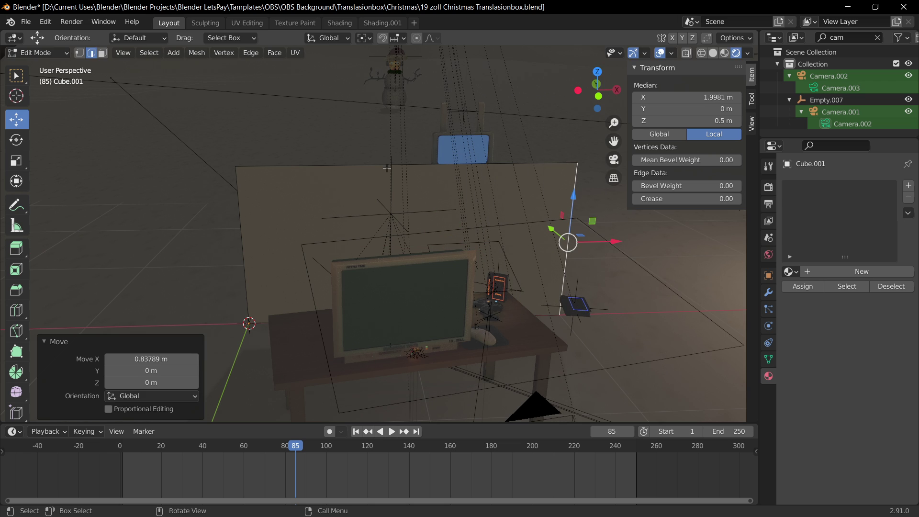
Raise the wall's top edge along the Z axis to a wall height of about 1.34 m and save the file.
click(352, 164)
drag(412, 131, 411, 77)
key(ctrl+s)
middle_drag(509, 140, 492, 130)
click(531, 152)
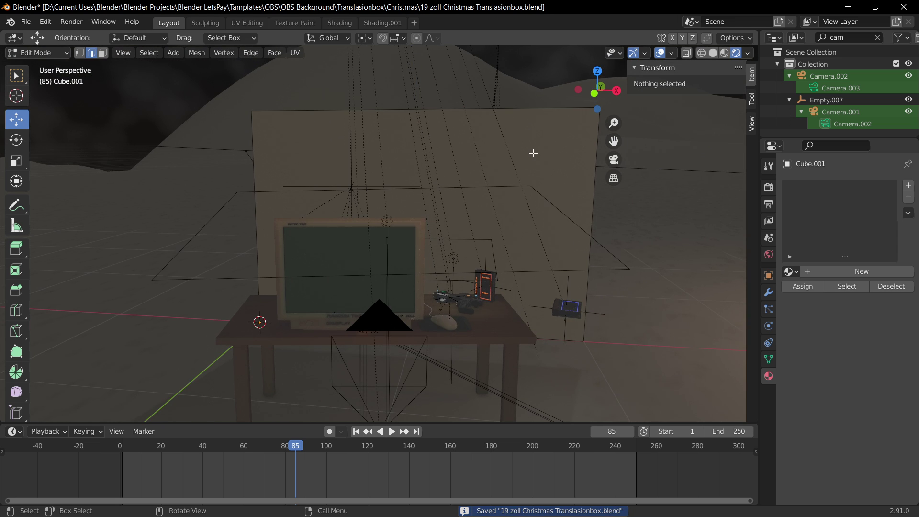
Subdivide the wall face twice, using one cut for the first pass, to form a four-by-four grid.
key(3)
click(548, 140)
right_click(501, 169)
click(479, 138)
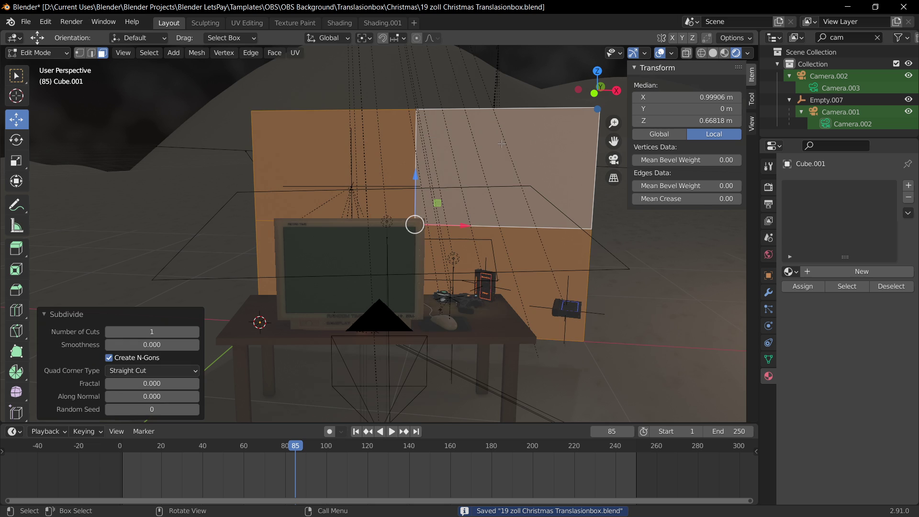
right_click(529, 186)
click(528, 186)
Try to delete the grid face in the second row from the top and third column of the wall.
click(459, 204)
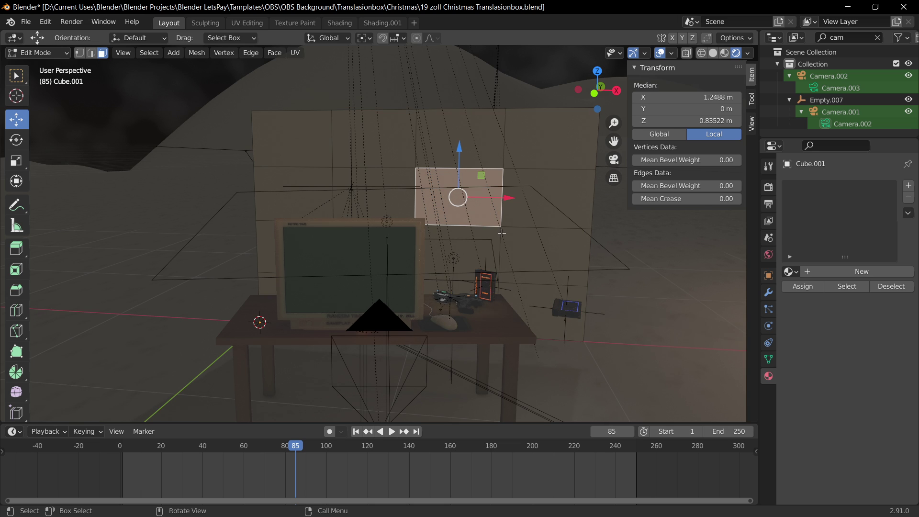
key(x)
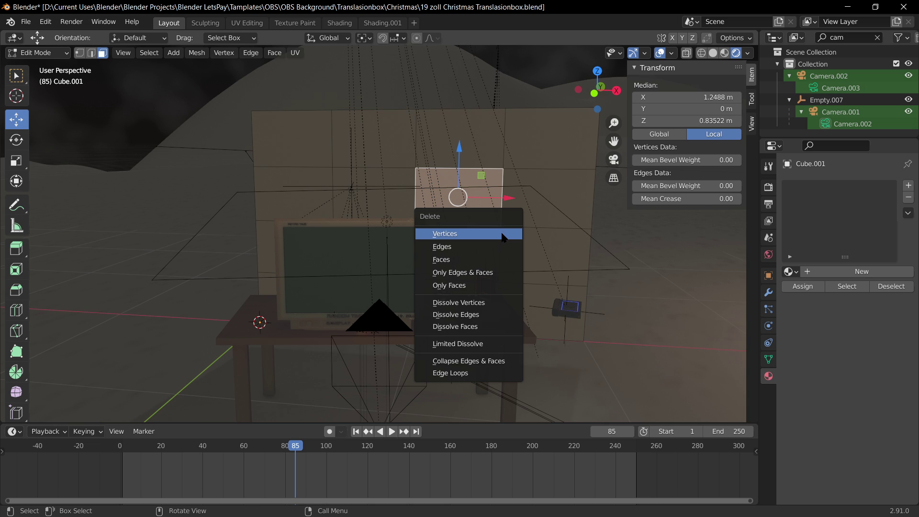
click(444, 260)
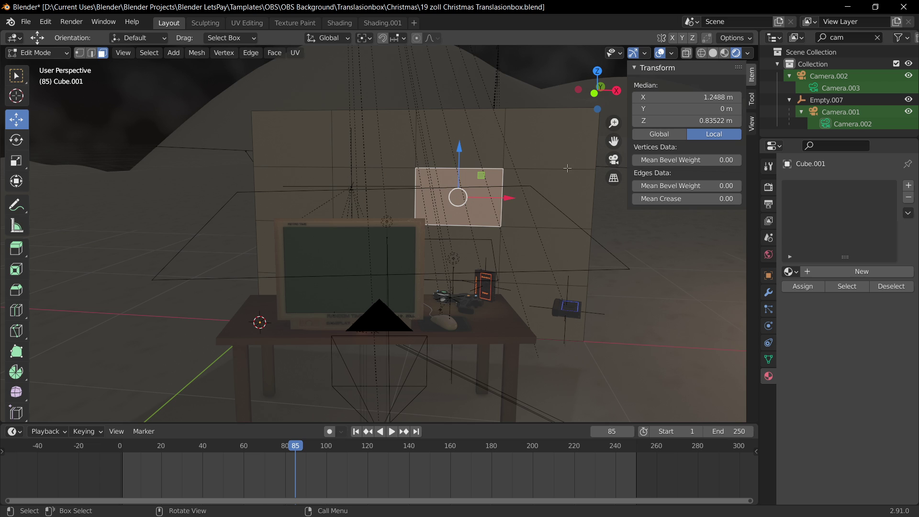
Examine the wall's size and placement relative to the desk and surrounding scene in Object Mode, keeping the wall selected.
key(Tab)
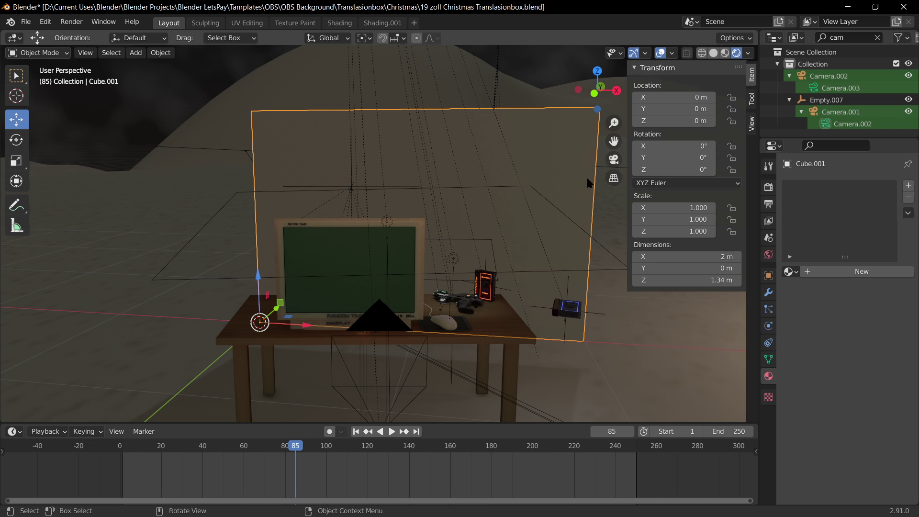
scroll(433, 268, down, 2)
middle_drag(442, 280, 448, 334)
scroll(443, 257, down, 4)
scroll(443, 257, up, 3)
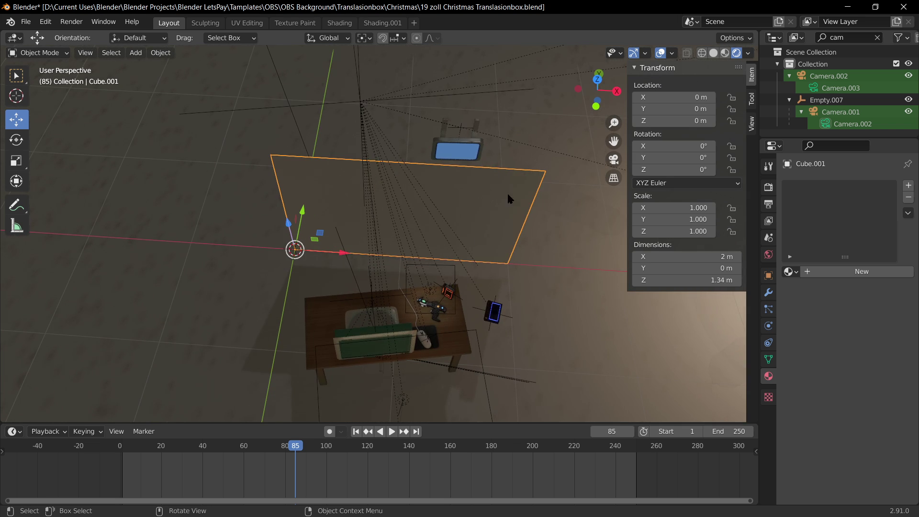
middle_drag(507, 191, 522, 172)
click(522, 171)
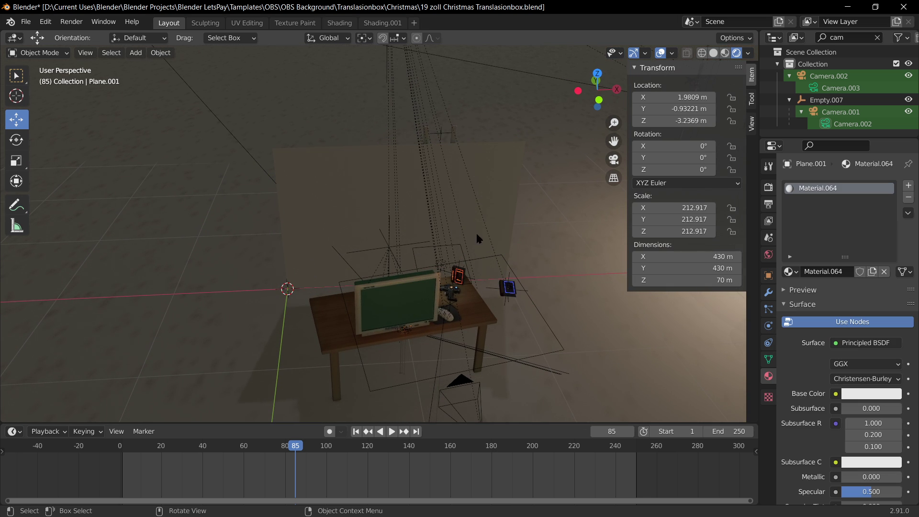
shift+middle_drag(535, 267, 327, 228)
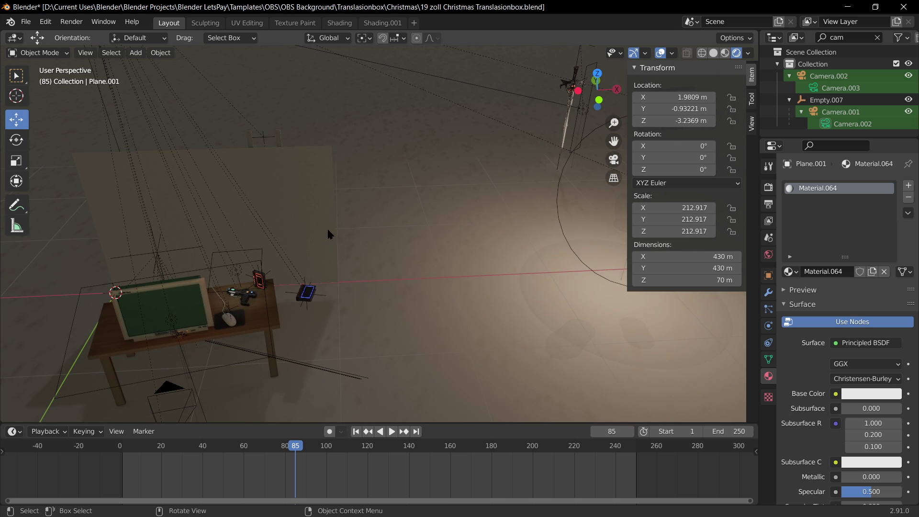
click(333, 232)
click(336, 231)
key(ctrl+z)
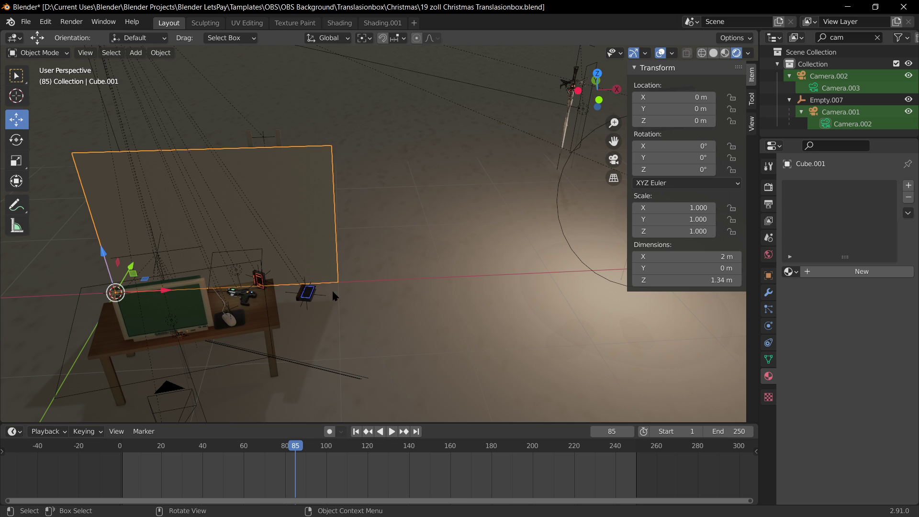
Check in the camera view which of the wall's grid faces fall inside the camera frame, selecting individual faces for comparison.
key(Tab)
key(alt+a)
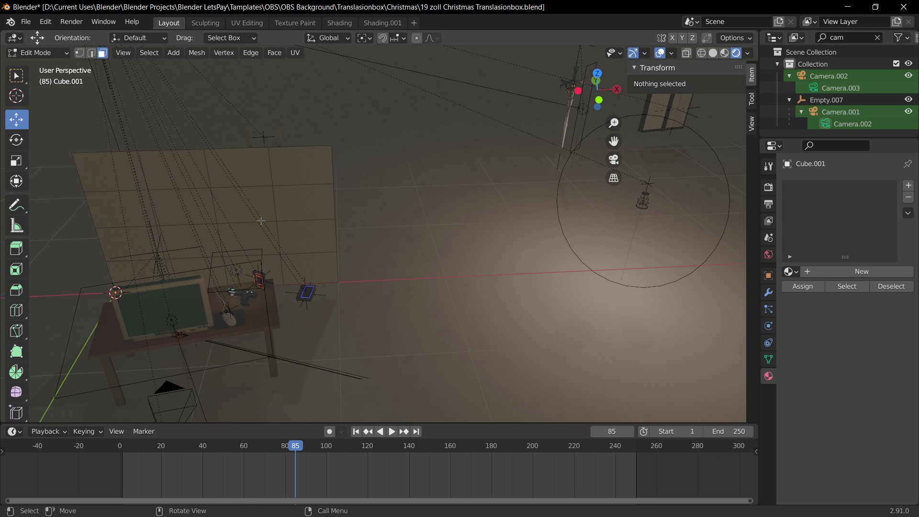
click(303, 158)
shift+middle_drag(264, 233, 435, 238)
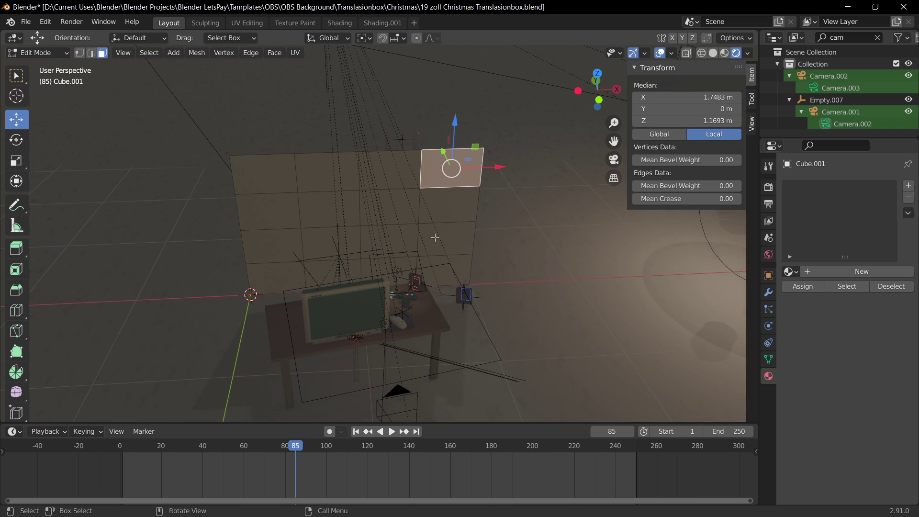
key(Tab)
key(Tab)
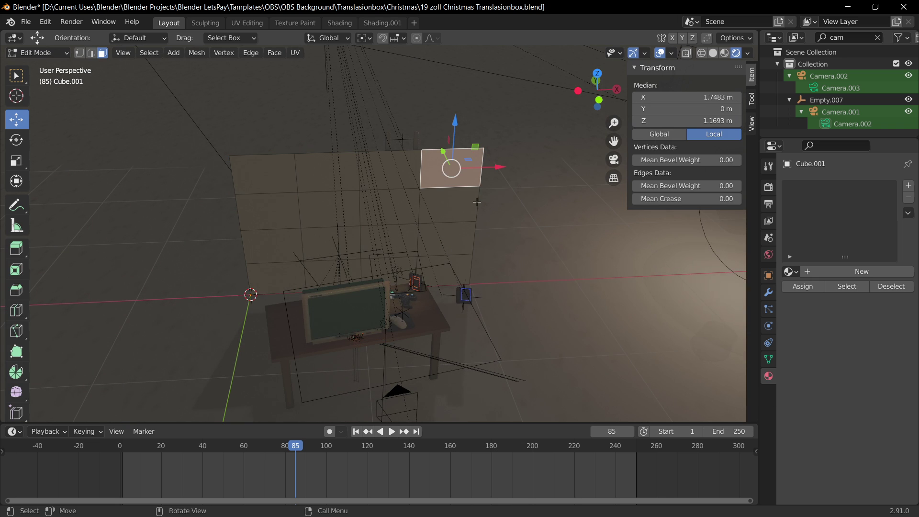
click(415, 211)
key(KP_0)
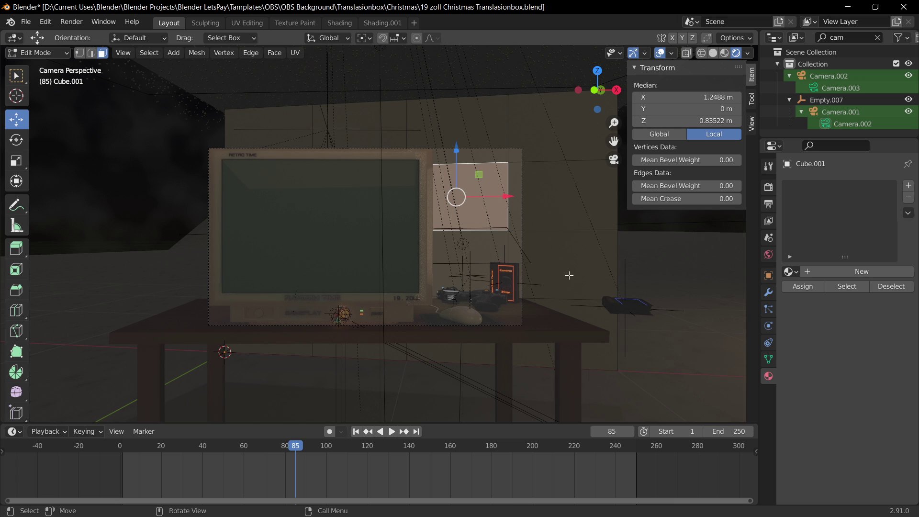
click(584, 232)
key(Tab)
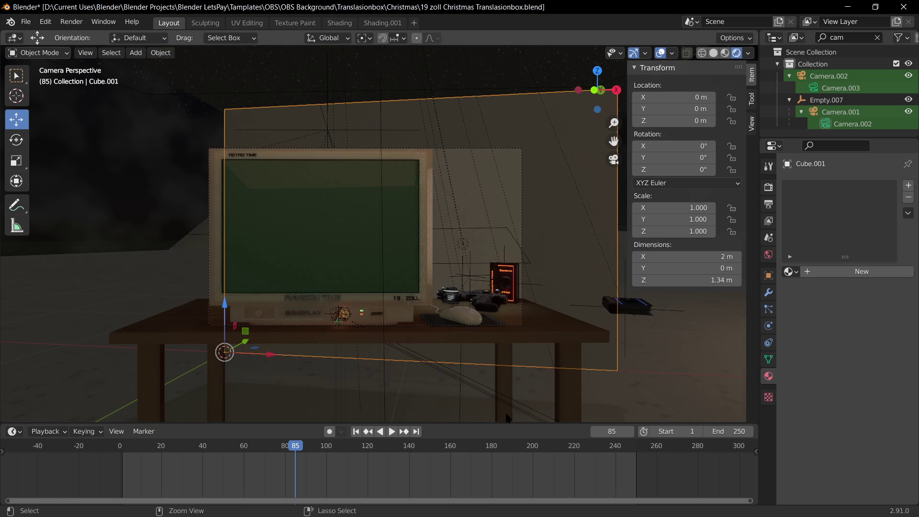
key(Tab)
key(Tab)
key(Tab)
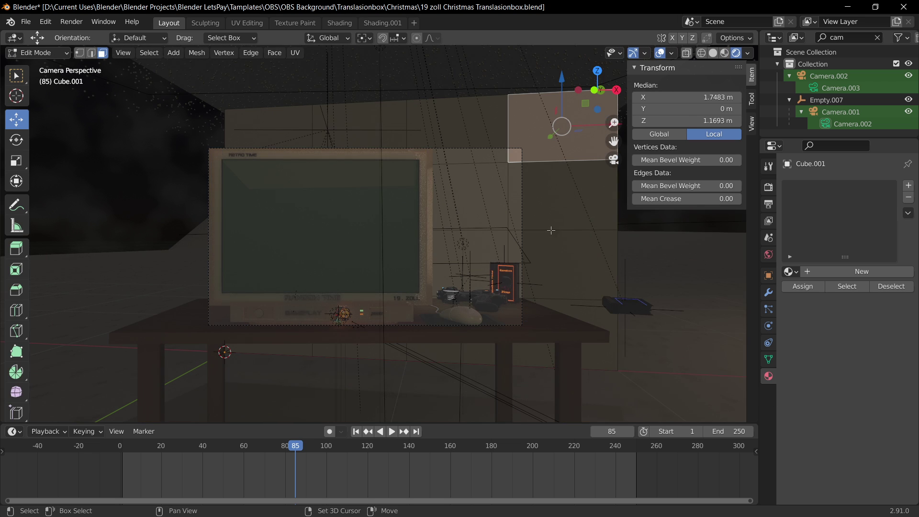
Delete the vertices along the wall's right vertical edge and check the narrower wall in the camera view.
shift+middle_drag(550, 230, 454, 255)
middle_drag(522, 243, 545, 254)
key(Tab)
key(Tab)
key(Tab)
key(Tab)
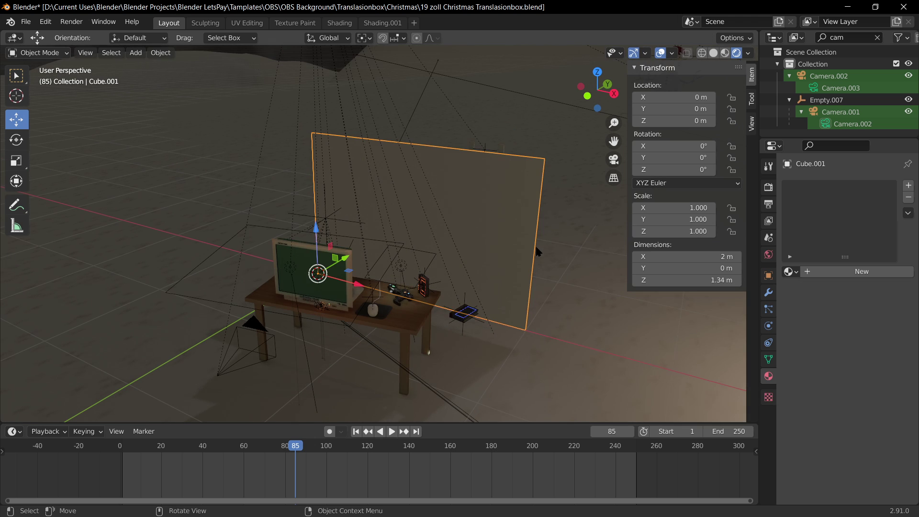
key(2)
click(533, 224)
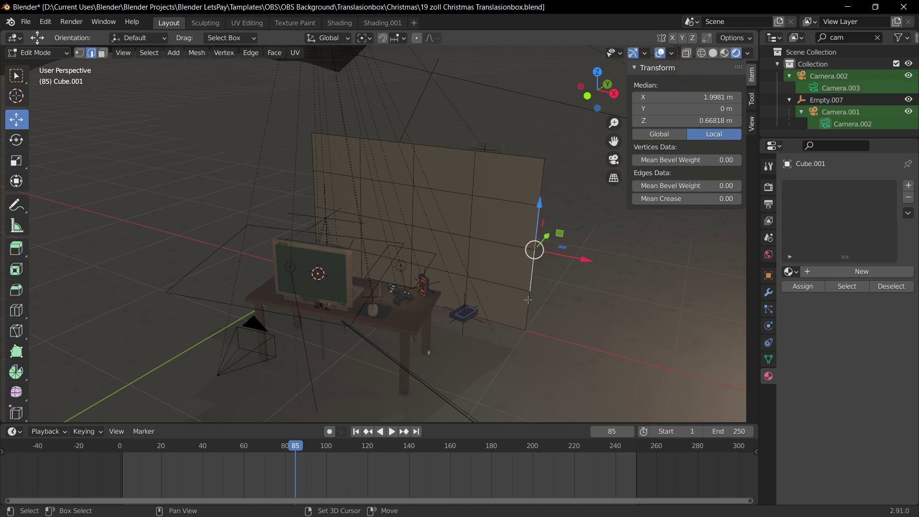
key(x)
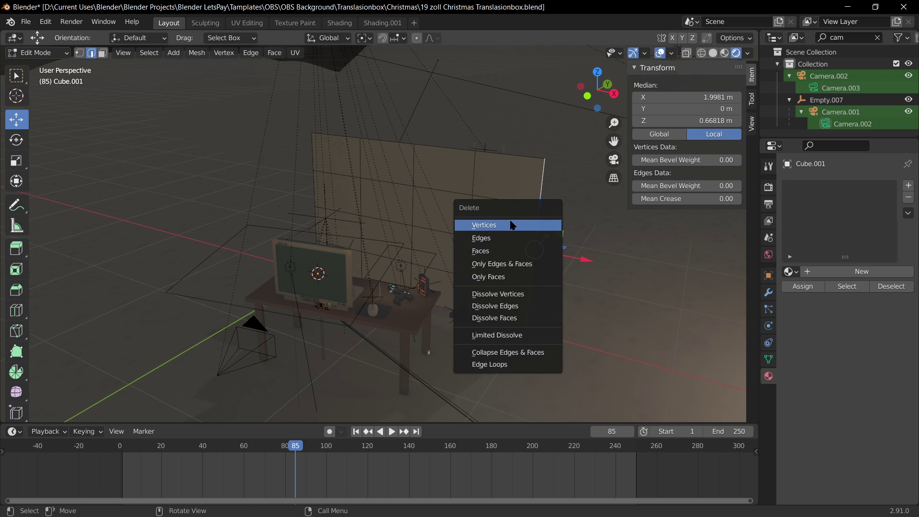
click(510, 223)
mouse_move(461, 213)
middle_down()
mouse_move(474, 216)
mouse_move(473, 206)
middle_up()
scroll(460, 205, up, 1)
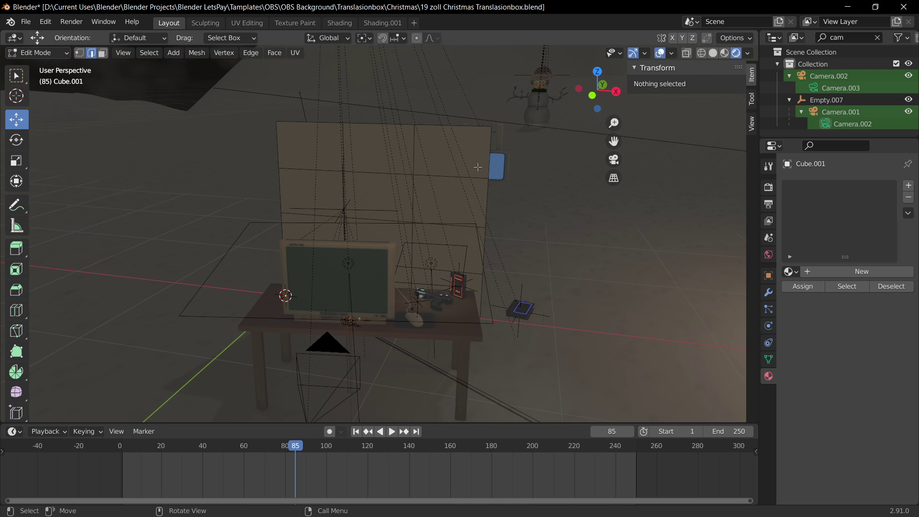
key(KP_0)
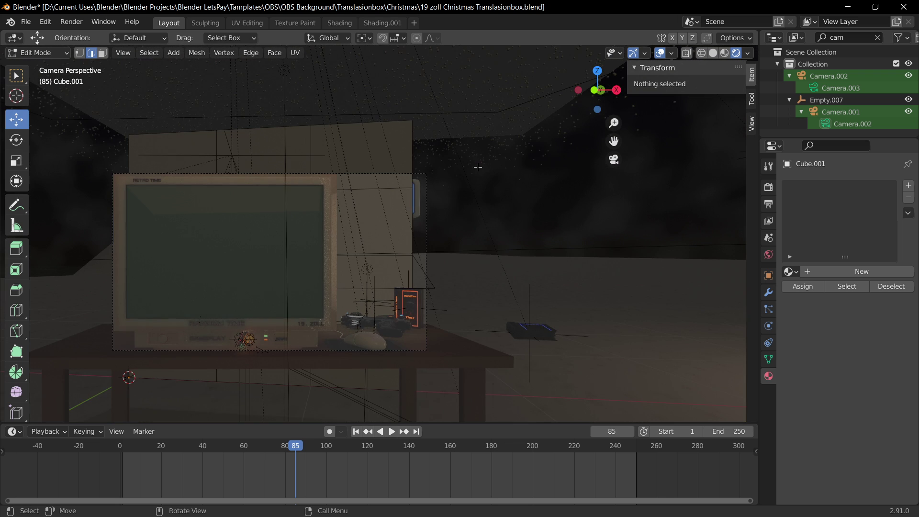
Undo the deletion of the wall's right edge vertices.
click(409, 211)
key(ctrl+z)
key(ctrl+z)
key(ctrl+z)
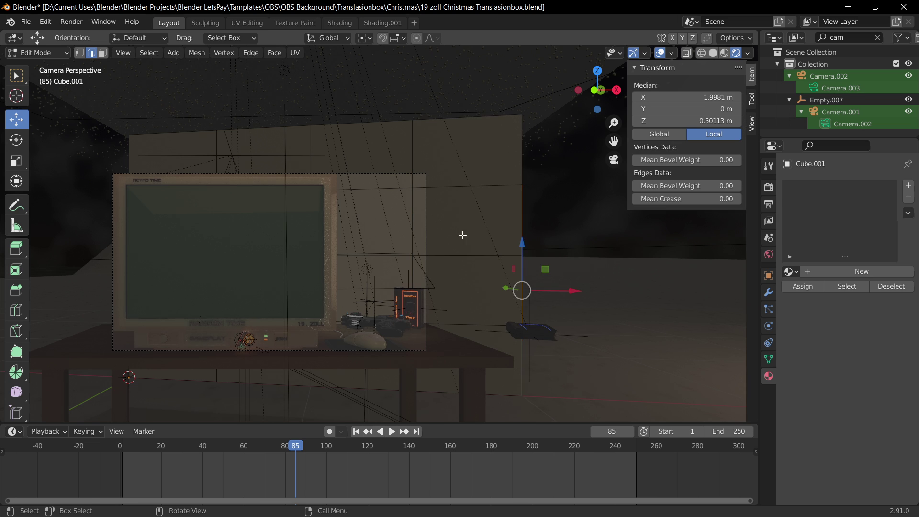
click(385, 216)
key(3)
click(403, 227)
key(s)
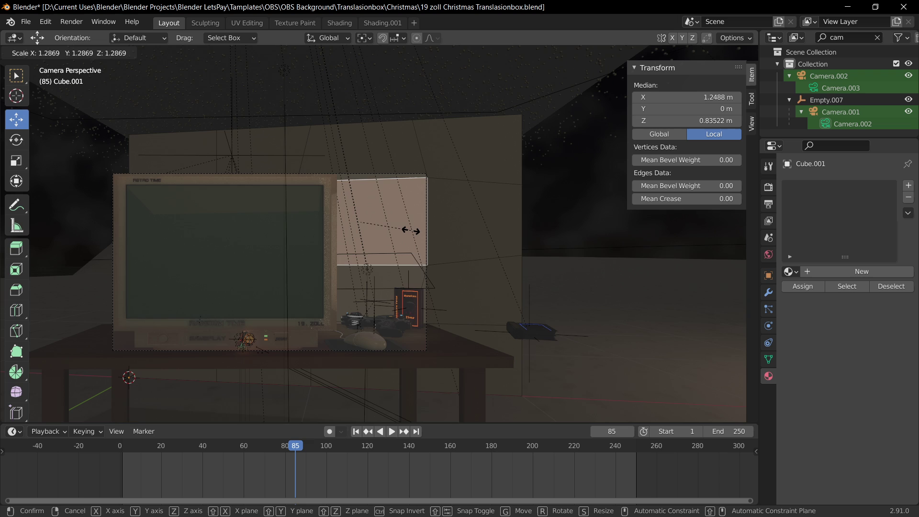
right_click(404, 226)
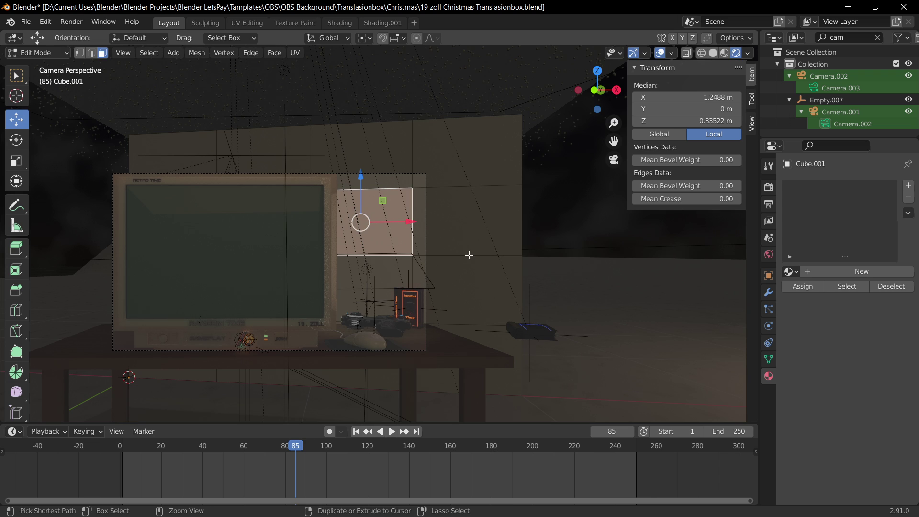
Undo the recent selection and mode changes and reselect the wall object.
key(ctrl+z)
key(ctrl+z)
key(ctrl+z)
key(ctrl+z)
key(ctrl+z)
key(ctrl+z)
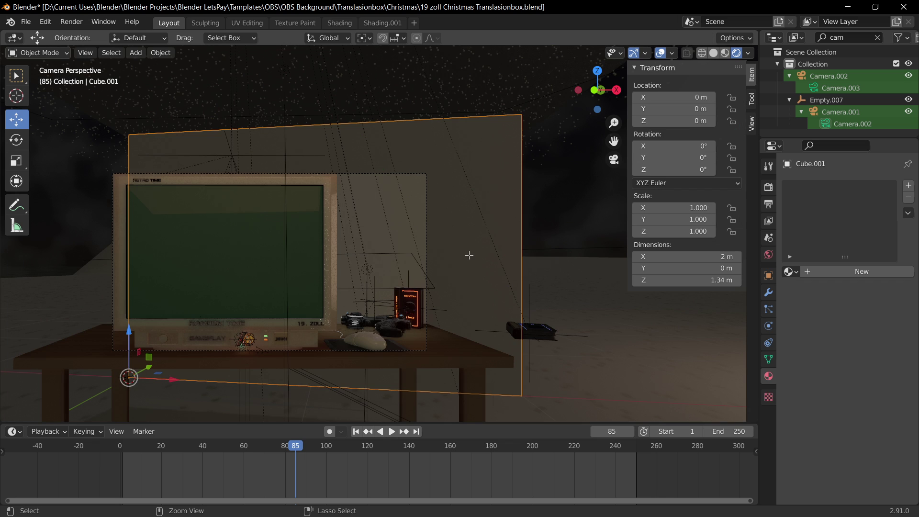
key(ctrl+z)
key(ctrl+z)
key(Tab)
key(Tab)
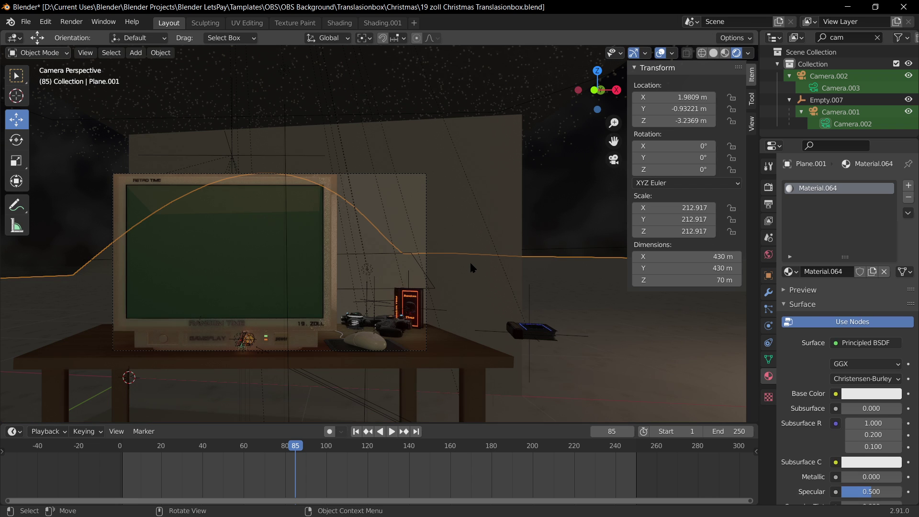
click(462, 238)
key(Tab)
key(Tab)
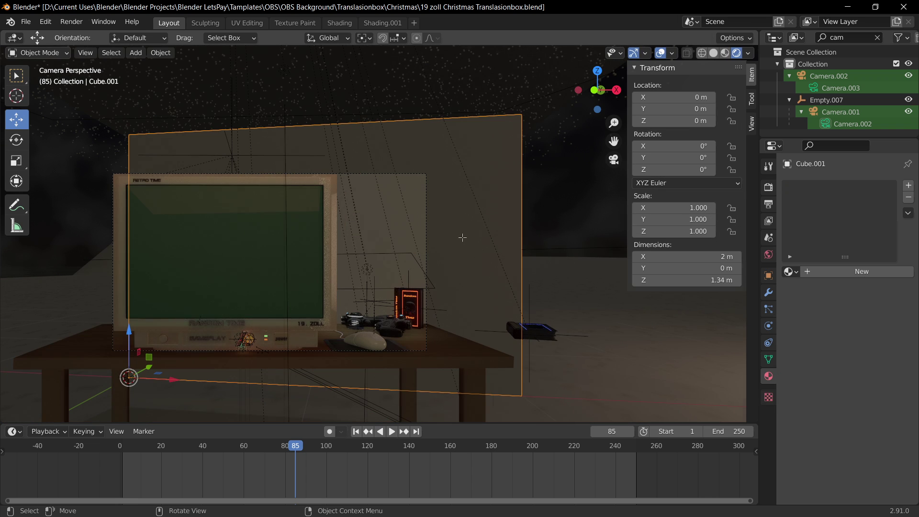
Try to dissolve all vertices of the wall mesh and undo the operation.
key(Tab)
key(x)
key(Escape)
key(a)
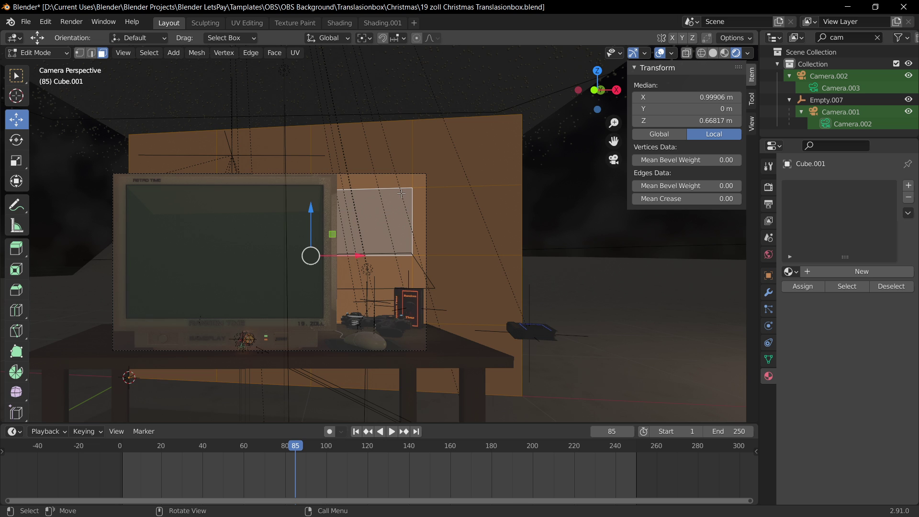
key(x)
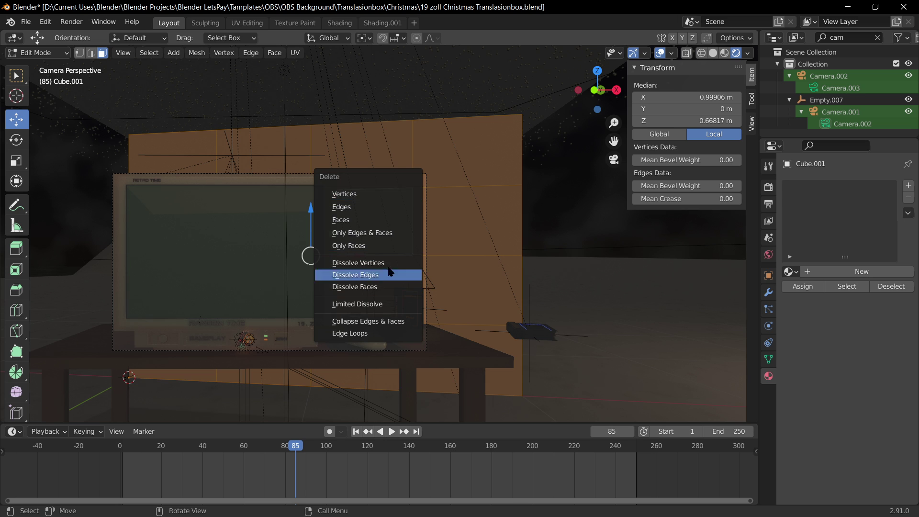
click(389, 274)
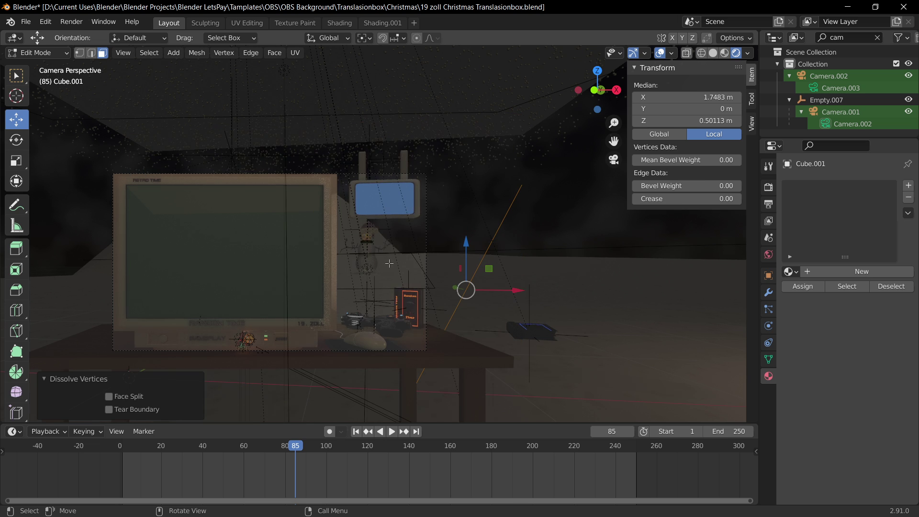
key(ctrl+z)
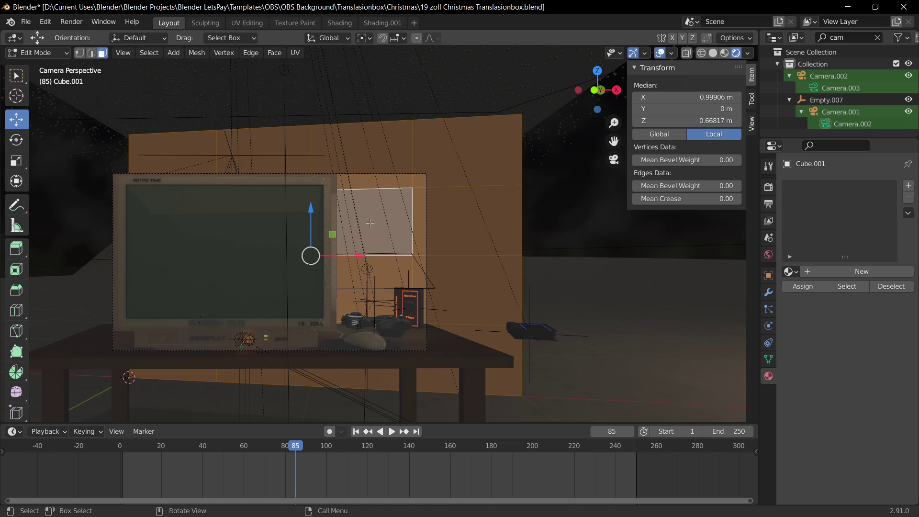
Dissolve the vertices of the wall face directly beside the monitor and select the resulting large merged face.
click(369, 223)
key(x)
click(371, 223)
click(403, 216)
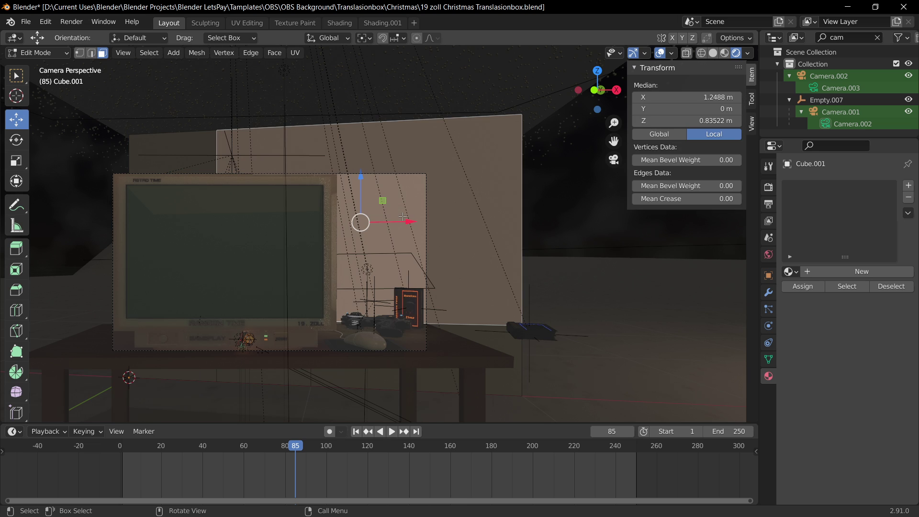
Try to extrude the merged wall face, and subdivide it with one cut.
key(e)
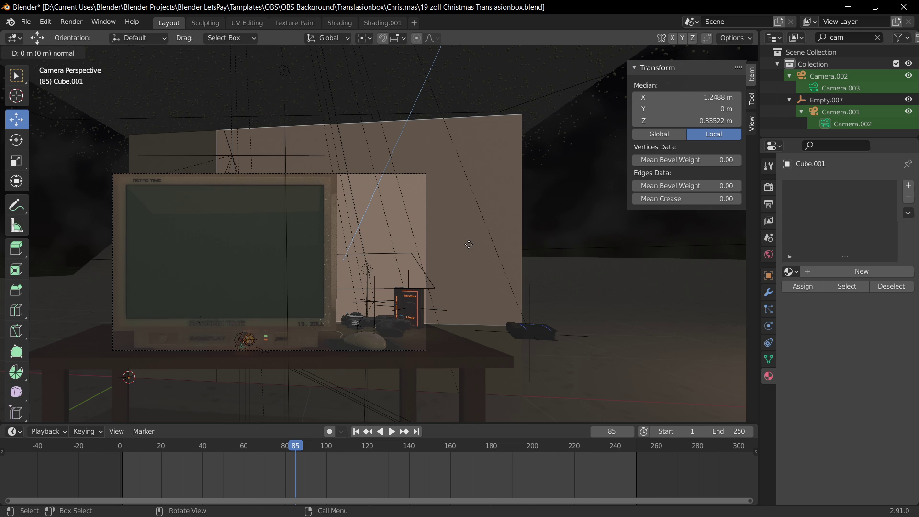
right_click(469, 244)
right_click(469, 244)
click(469, 245)
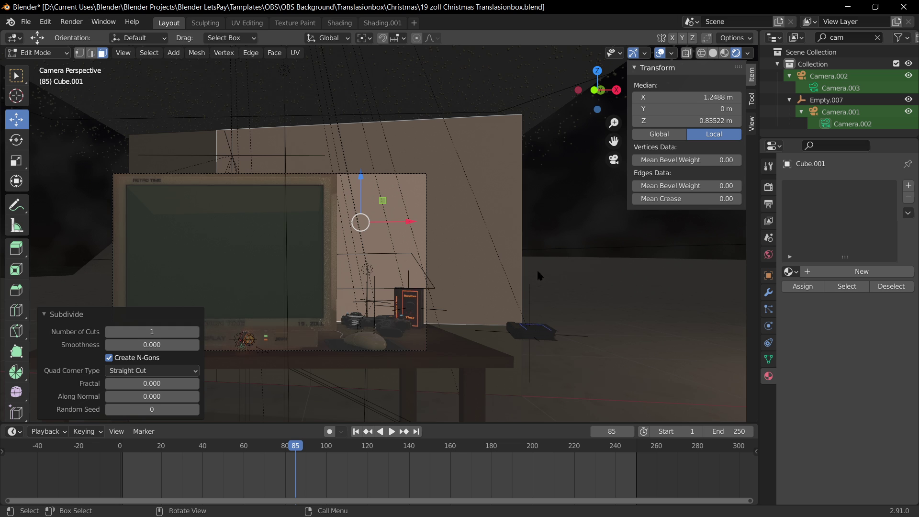
Try to move the merged wall face along the Y axis and subdivide it with one cut.
middle_drag(537, 272, 441, 300)
scroll(441, 300, down, 6)
middle_drag(507, 286, 565, 273)
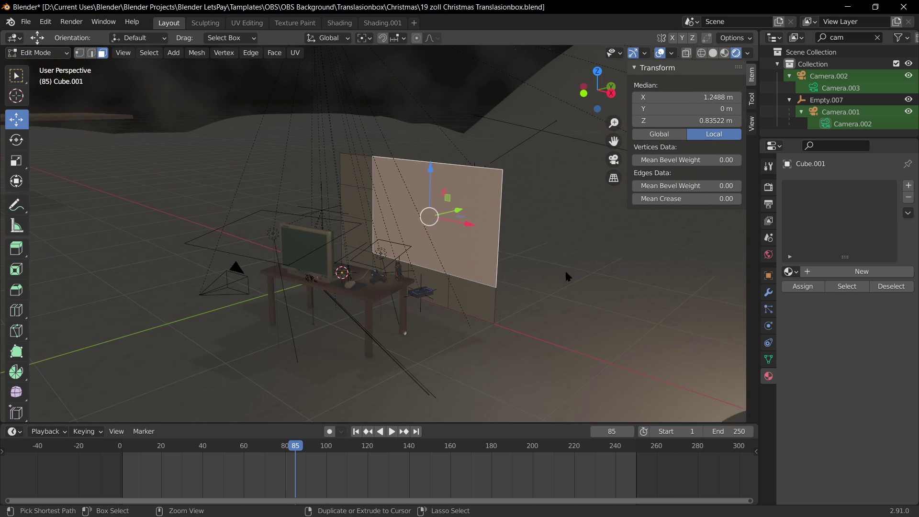
key(ctrl+z)
click(468, 235)
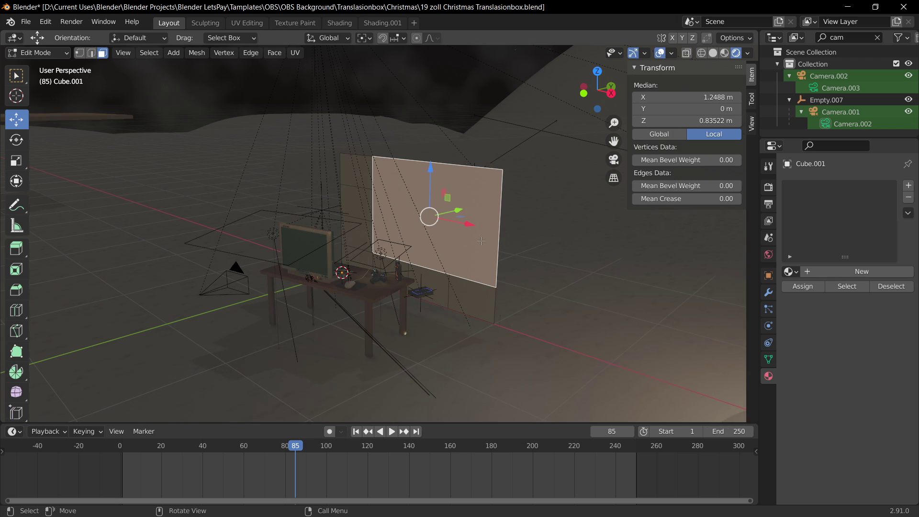
middle_drag(527, 248, 509, 255)
key(g)
key(y)
right_click(502, 263)
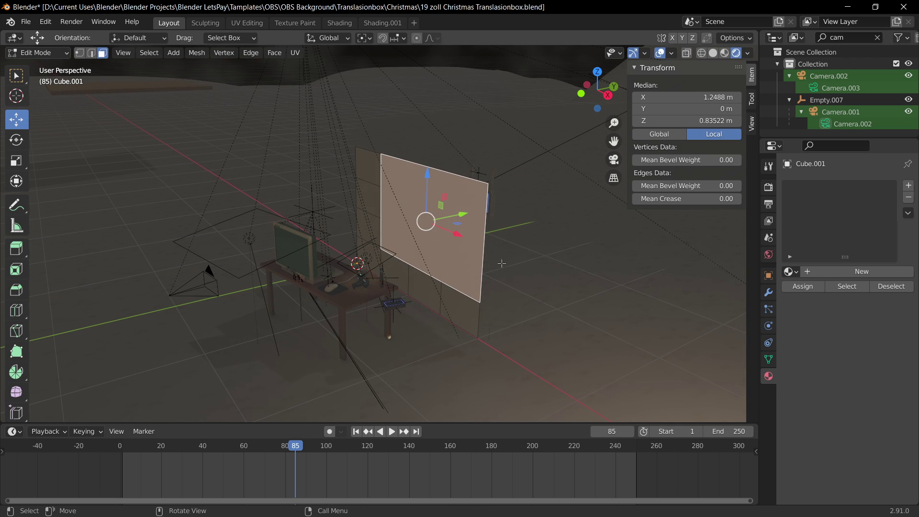
scroll(502, 264, up, 2)
right_click(498, 263)
click(498, 263)
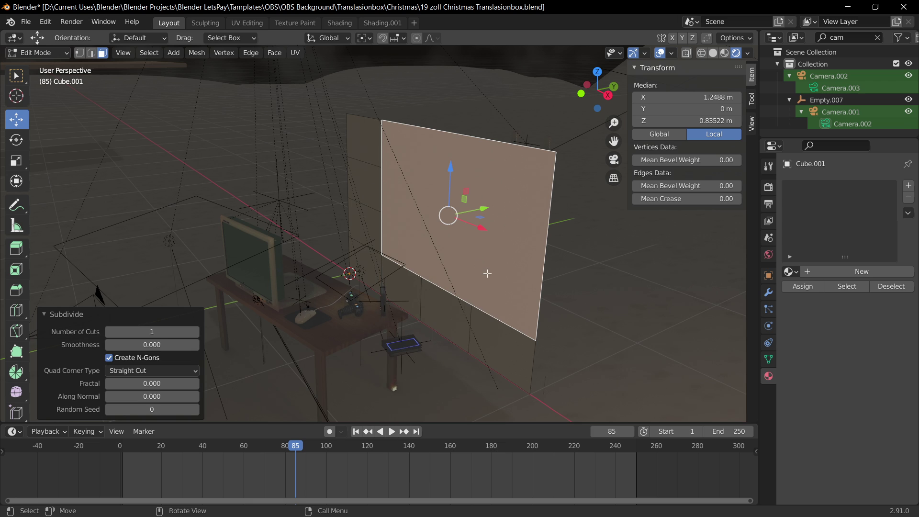
Undo the subdivision and face merge to restore the wall's original face grid, with the grid face beside the monitor selected.
key(ctrl+z)
key(ctrl+z)
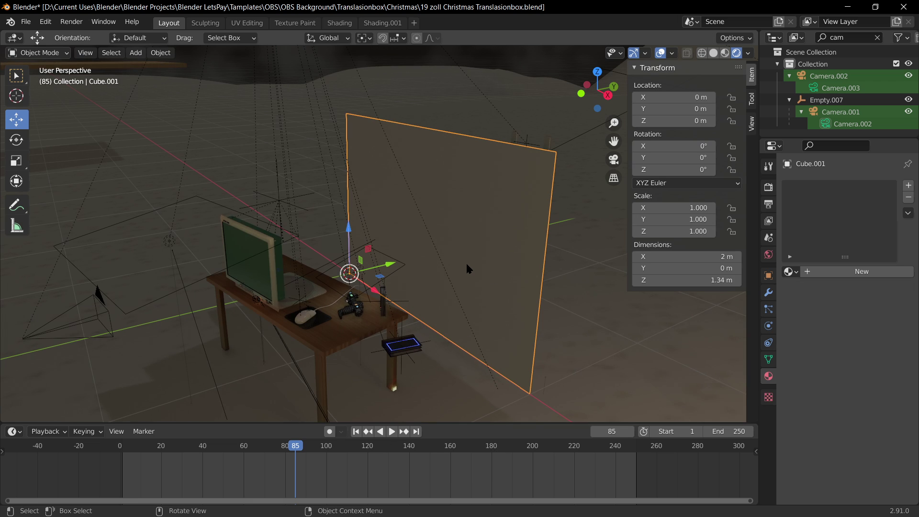
key(ctrl+z)
middle_drag(480, 269, 530, 264)
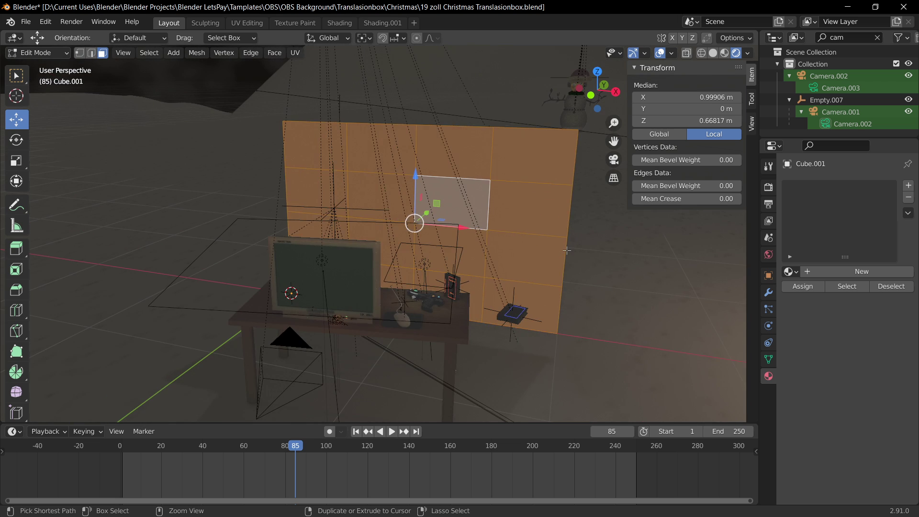
key(ctrl+z)
key(ctrl+z)
key(ctrl+shift+z)
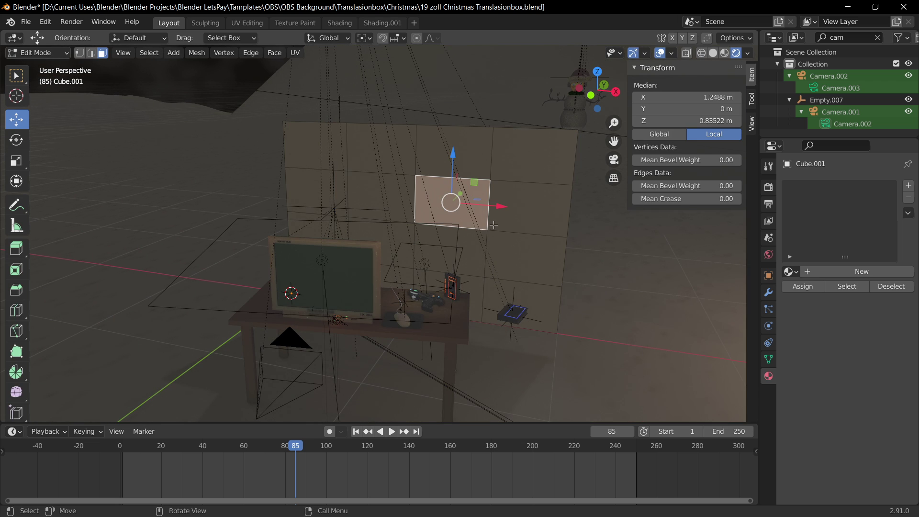
key(s)
key(Escape)
shift+click(488, 258)
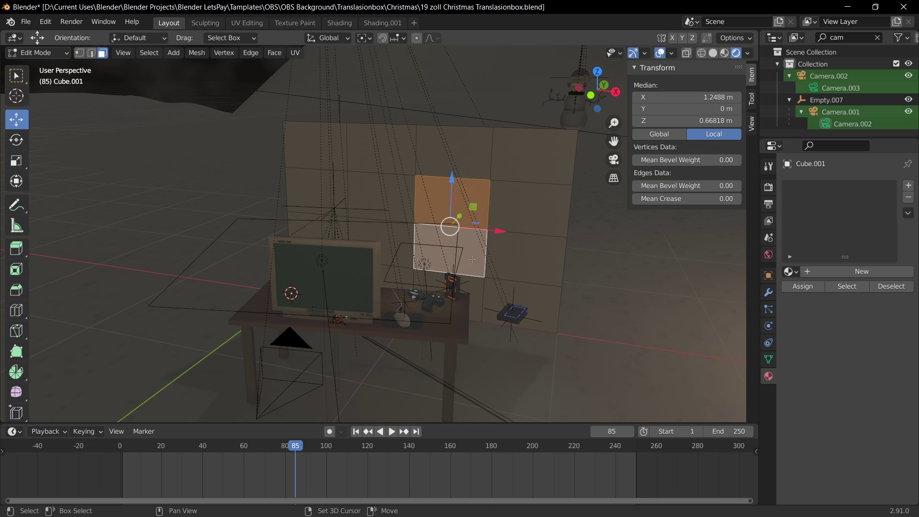
shift+click(520, 253)
shift+click(509, 208)
key(g)
key(x)
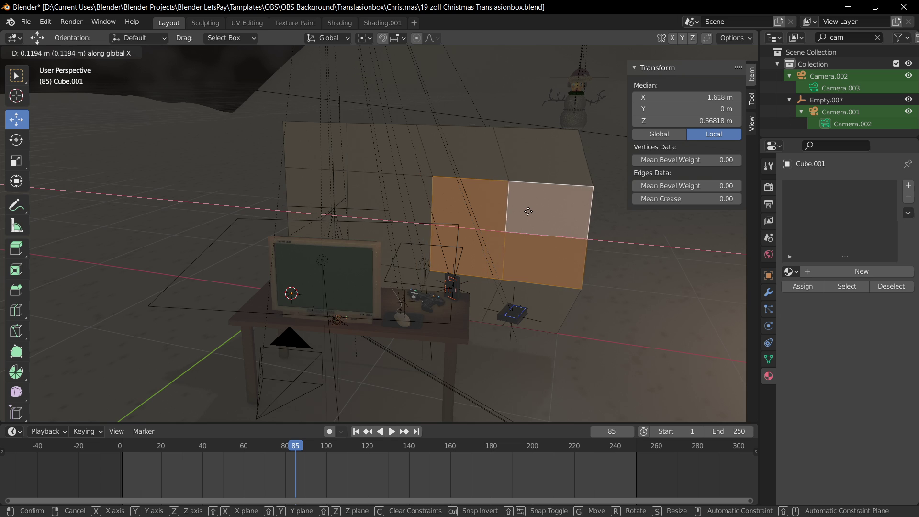
right_click(522, 212)
click(455, 202)
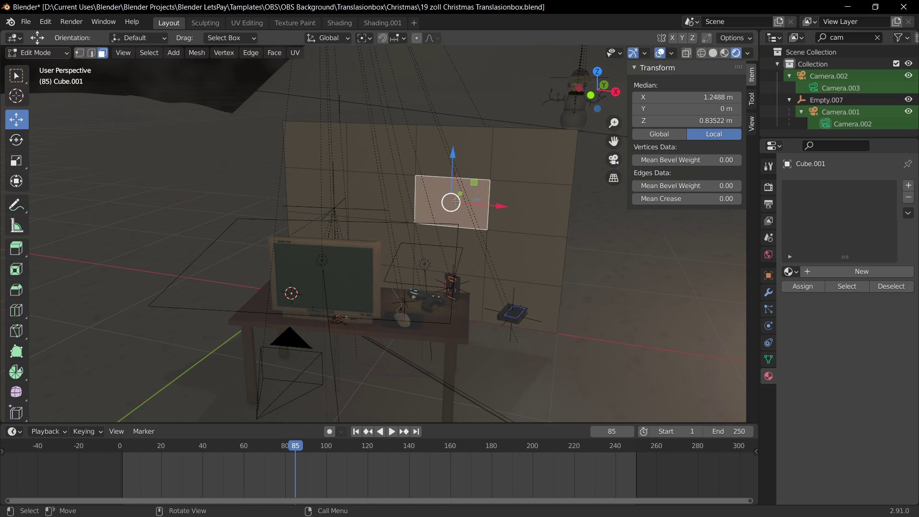
Move the wall's full vertical edge line beside the desk about 0.249 m along X, toward the wall's outer edge.
key(2)
click(489, 250)
shift+click(486, 293)
shift+click(491, 189)
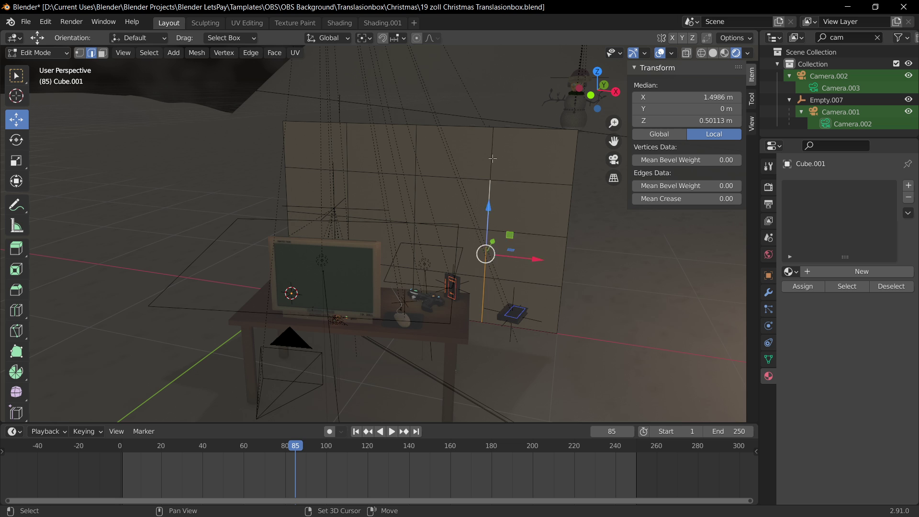
shift+click(493, 162)
key(g)
key(x)
click(585, 245)
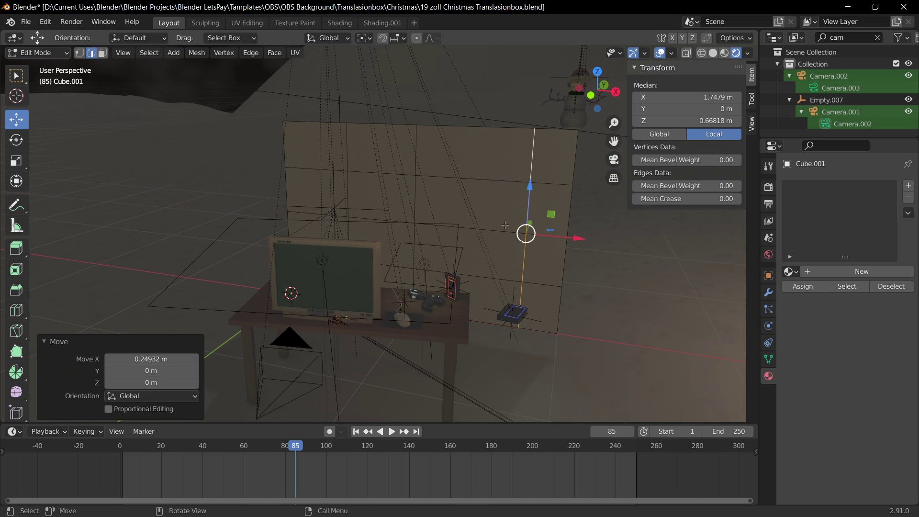
Try to scale the widened wall face beside the monitor in the camera view.
key(3)
click(493, 214)
key(KP_0)
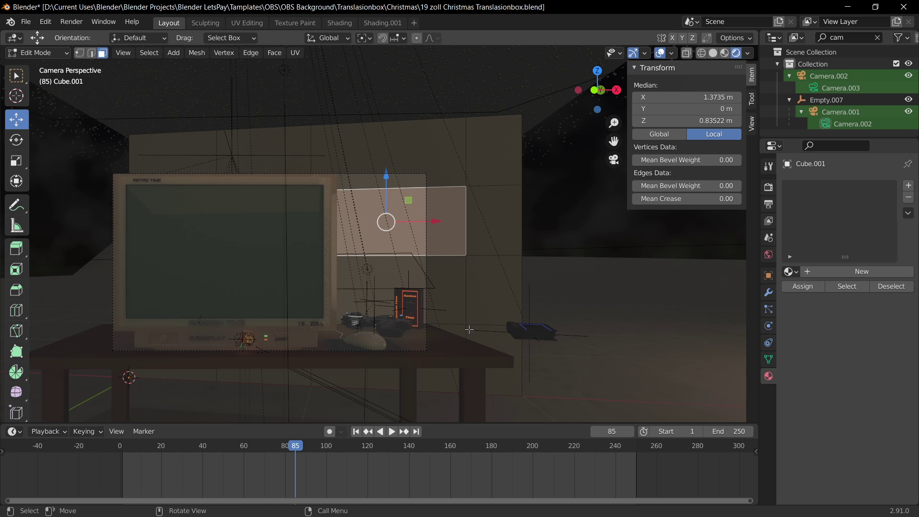
scroll(307, 292, up, 2)
key(s)
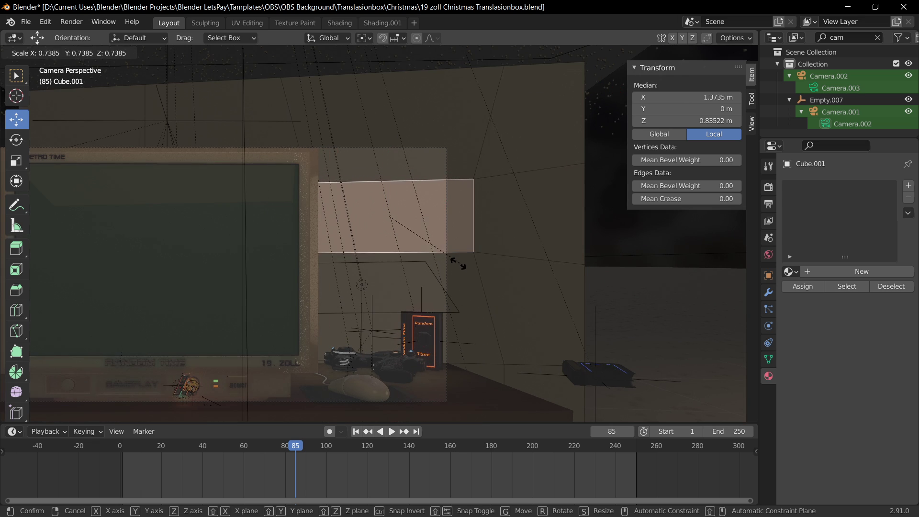
right_click(453, 270)
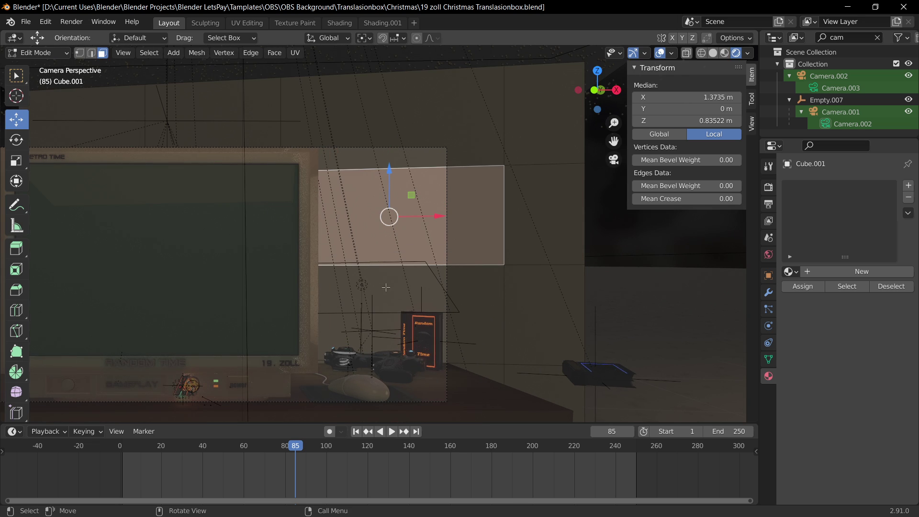
click(485, 293)
shift+click(478, 236)
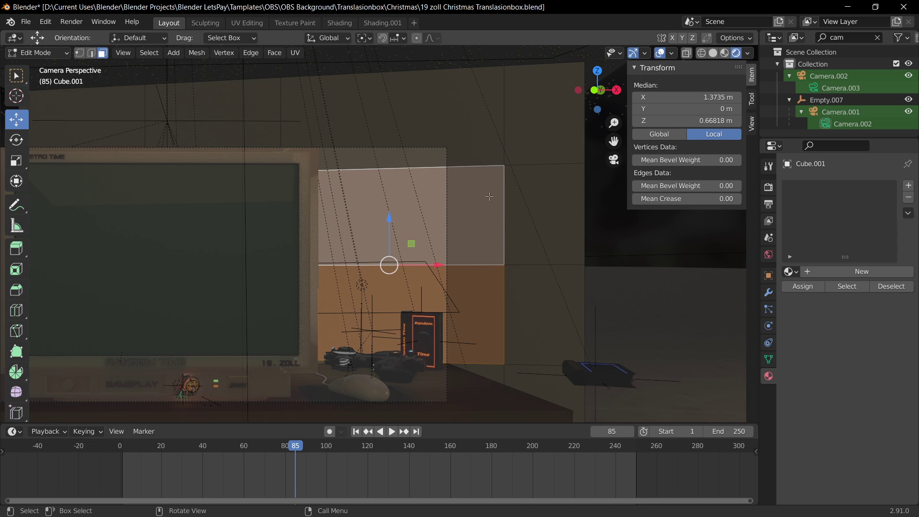
click(375, 229)
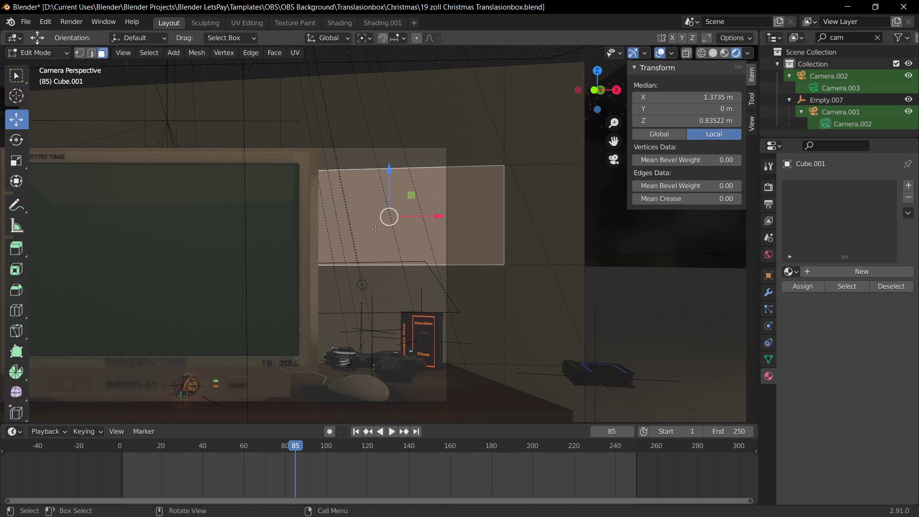
Undo the face selections and the X move of the wall's vertical edge line.
key(ctrl+z)
key(ctrl+z)
key(ctrl+z)
key(ctrl+z)
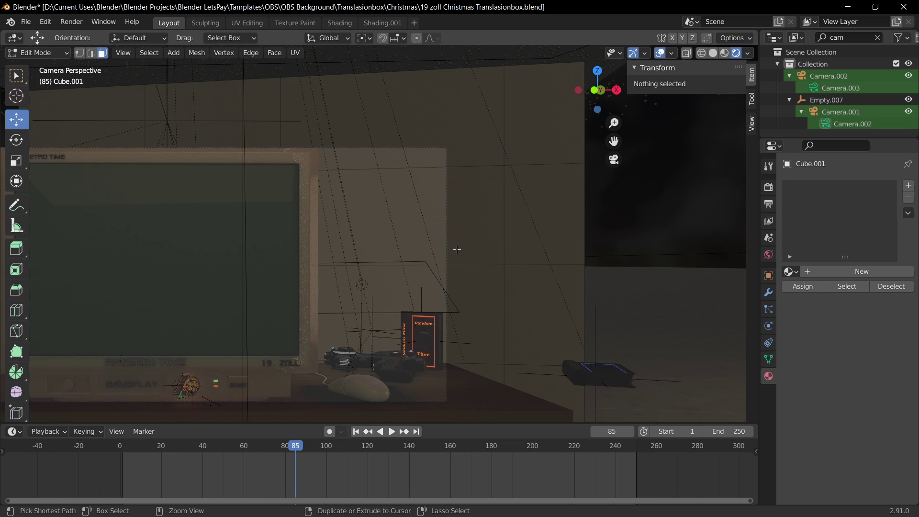
key(ctrl+z)
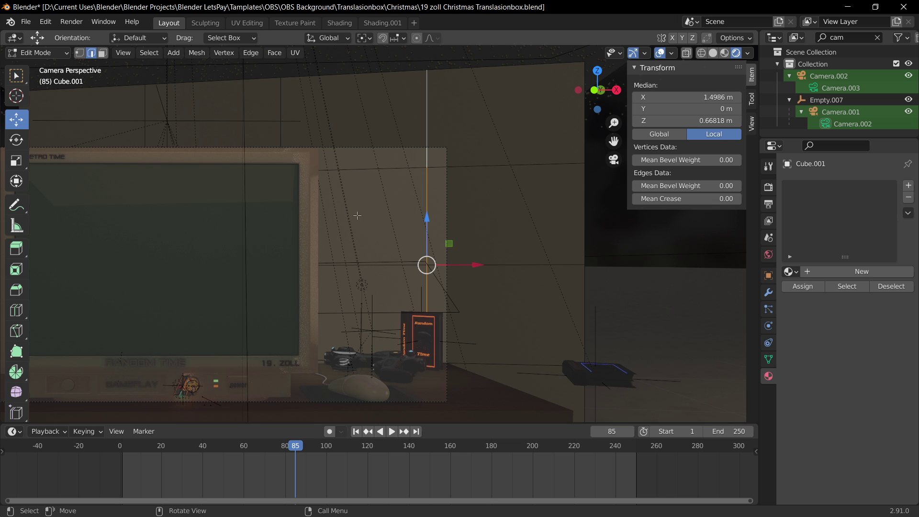
Move the wall's middle vertical edge line along X until it clears the monitor's edge in the camera view.
middle_drag(327, 164, 449, 314)
drag(449, 314, 543, 222)
key(KP_0)
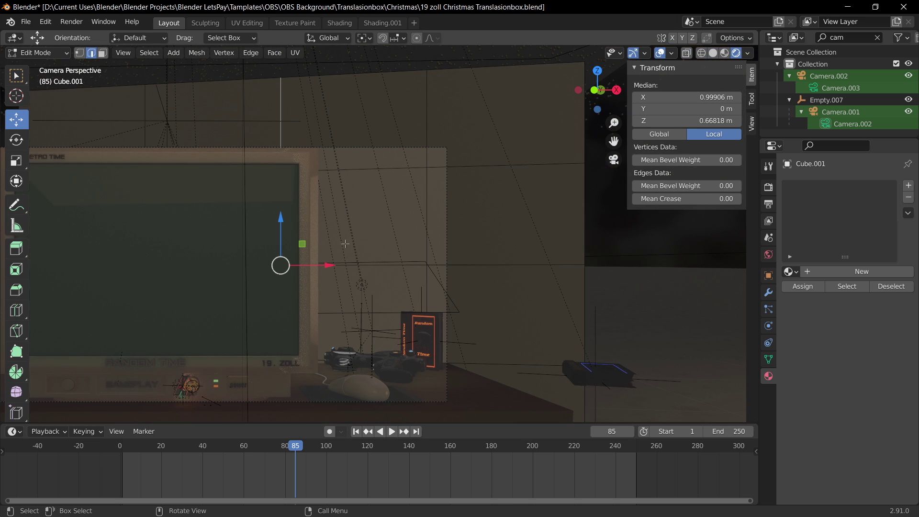
drag(326, 266, 376, 273)
Delete the upper wall face beside the monitor to make a window opening, and save the file.
click(395, 225)
key(3)
click(399, 241)
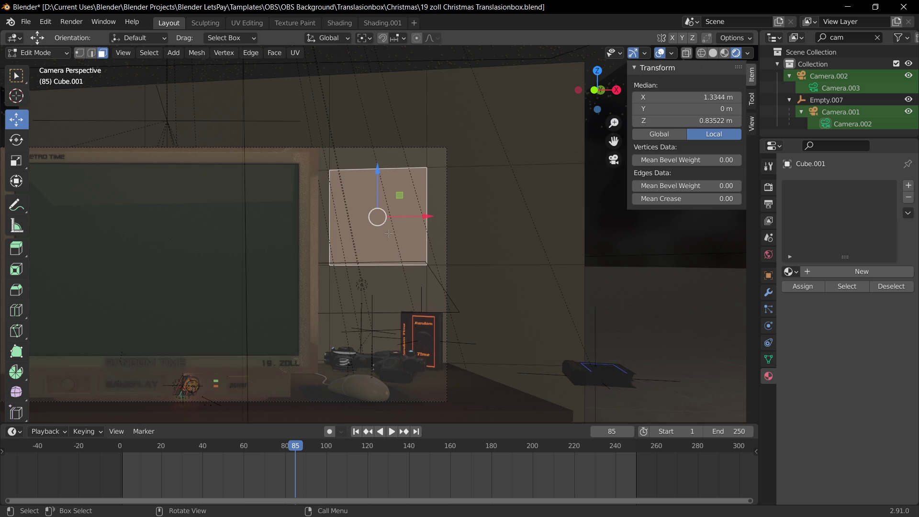
click(409, 286)
click(391, 229)
key(x)
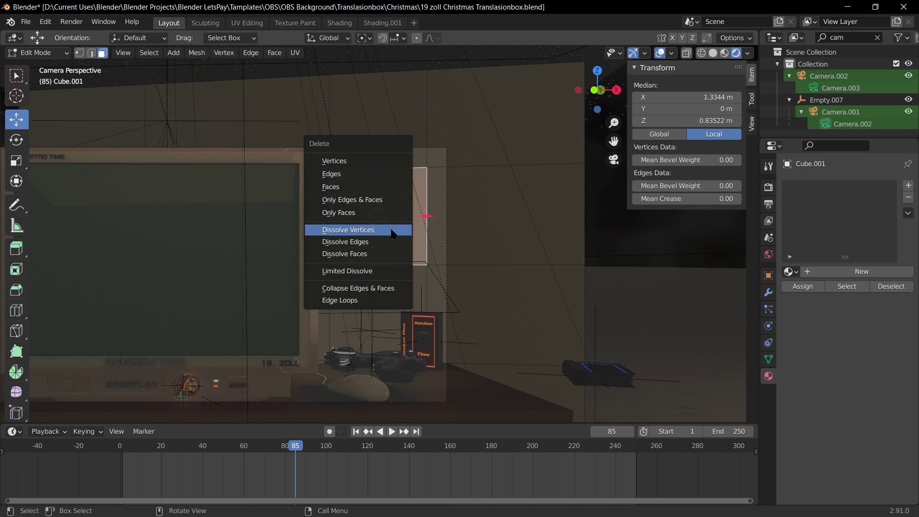
click(361, 186)
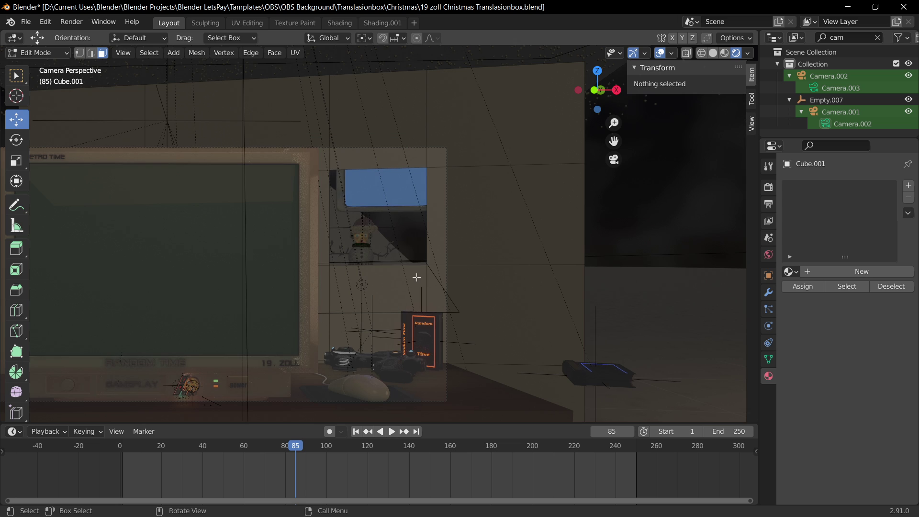
key(ctrl+s)
key(Tab)
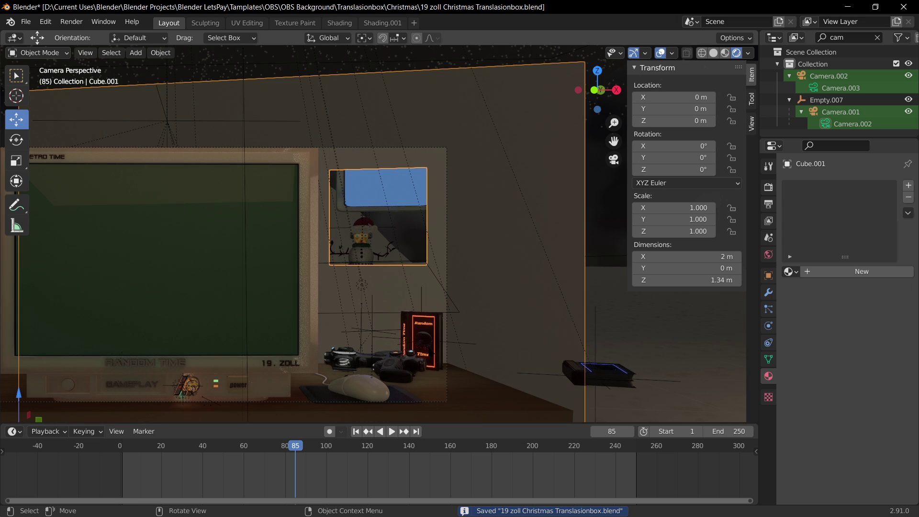
Examine the wall opening and the objects behind it from the side and through the camera.
middle_drag(531, 334, 461, 346)
scroll(460, 346, down, 10)
scroll(459, 343, up, 5)
click(452, 264)
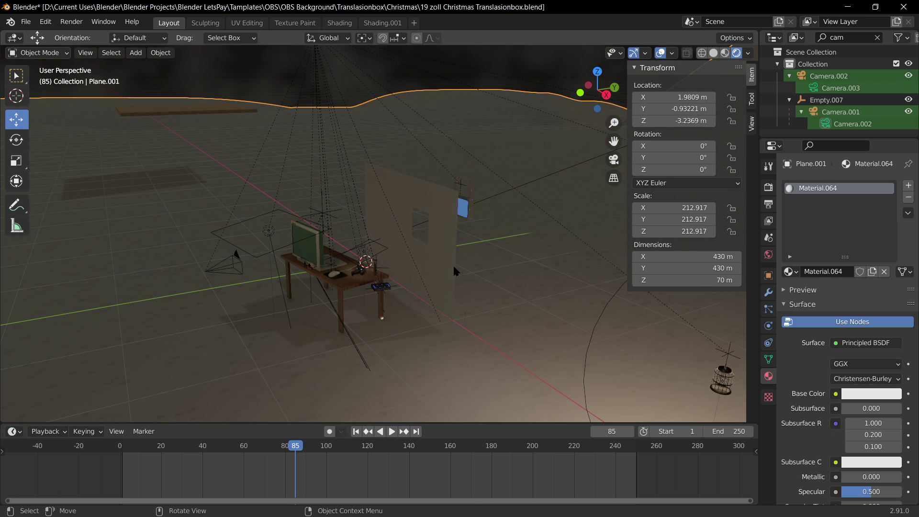
click(438, 292)
click(463, 190)
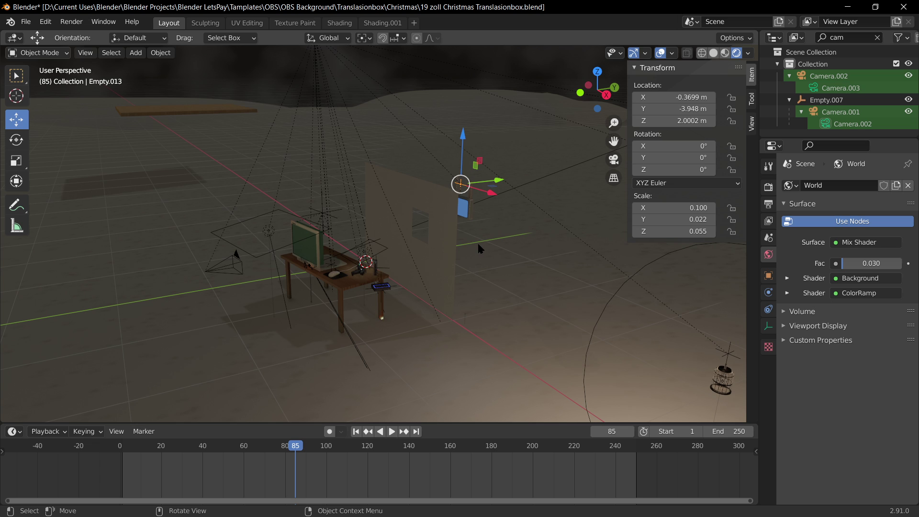
key(KP_0)
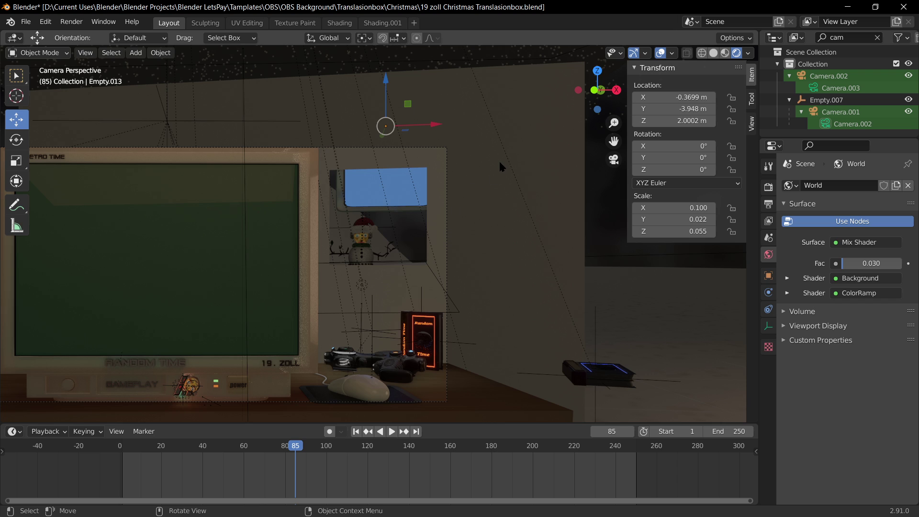
Move the wall back about 0.857 m along the Y axis, away from the desk.
click(493, 245)
key(g)
key(y)
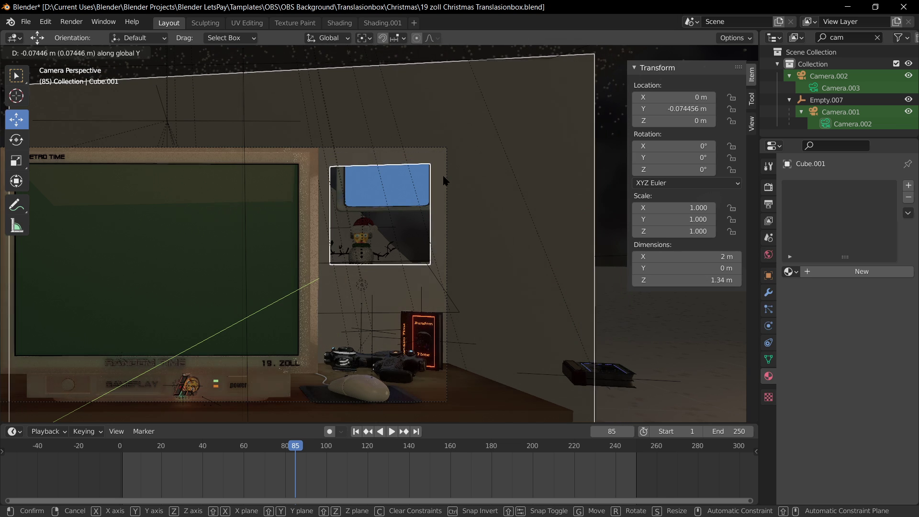
key(Escape)
middle_drag(493, 305, 405, 254)
drag(397, 245, 468, 225)
key(KP_0)
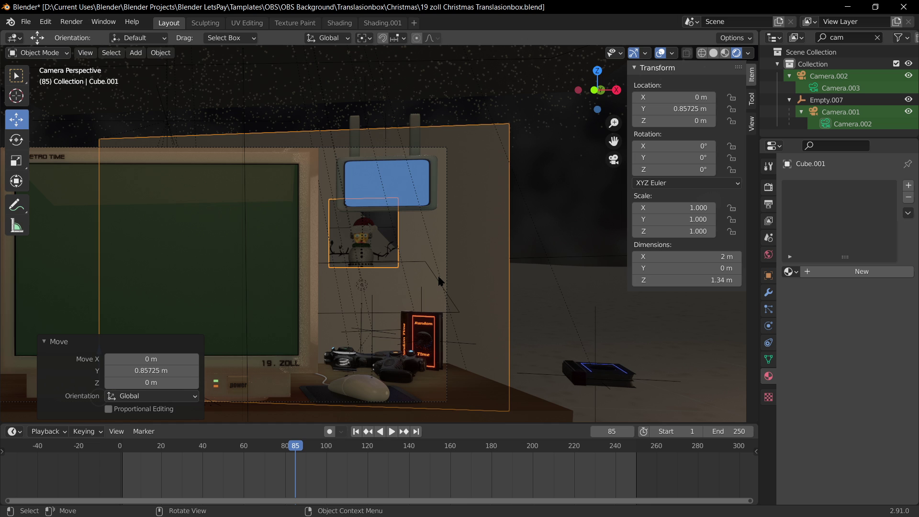
Enter Edit Mode on the wall and select the loop of edges around its window opening.
click(602, 307)
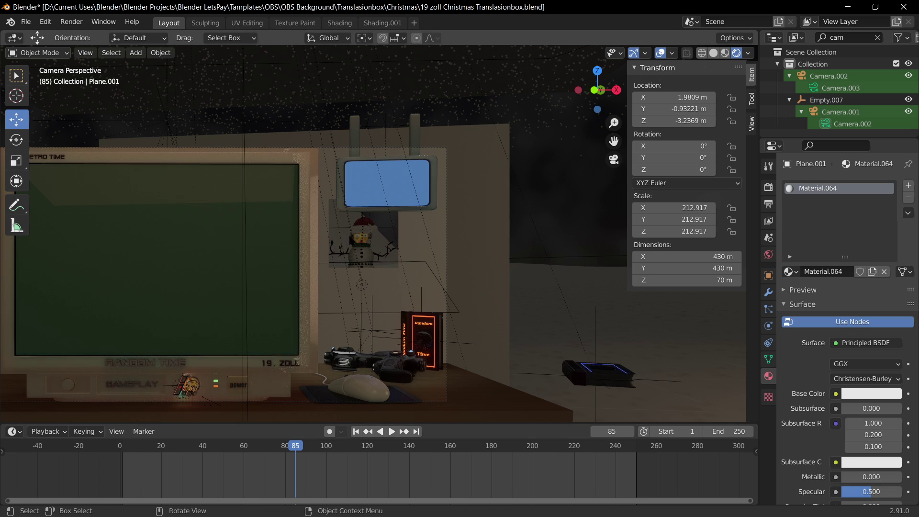
click(388, 277)
key(Tab)
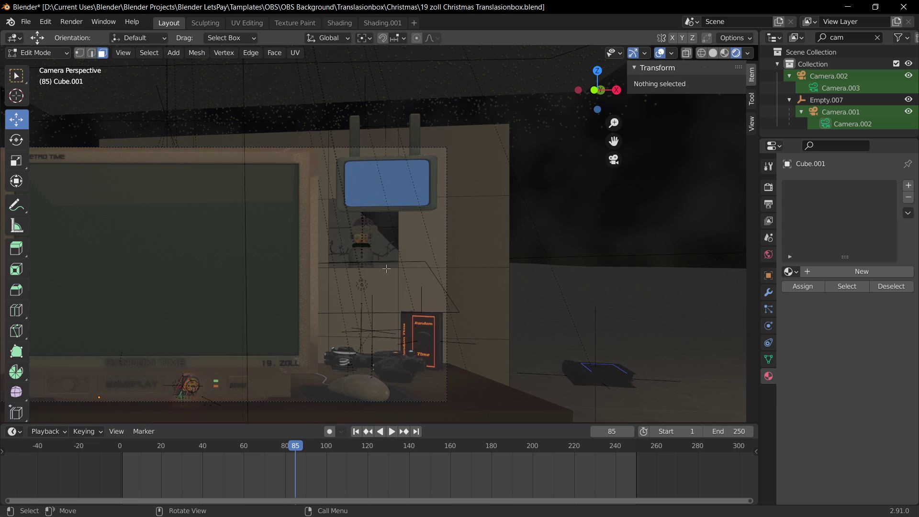
click(388, 269)
key(2)
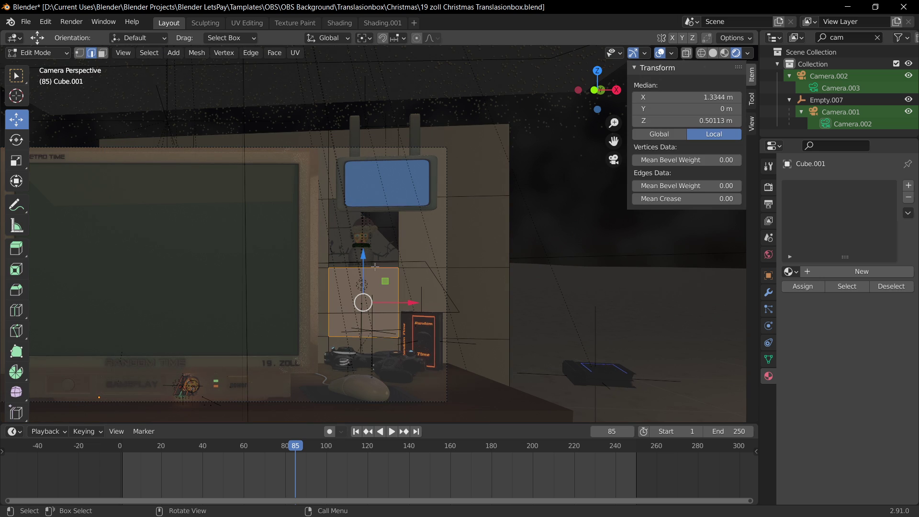
key(alt+a)
alt+click(388, 269)
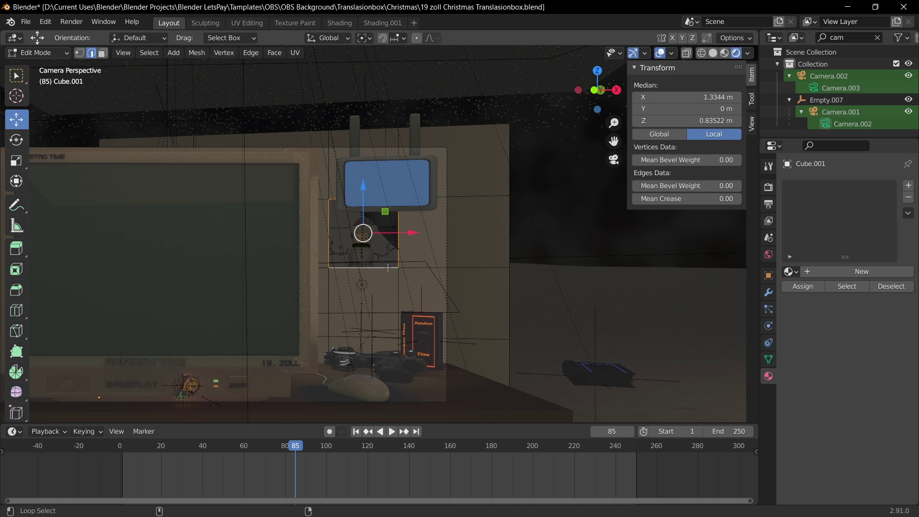
Try shifting the opening's edge loop about 0.047 m along X and scaling it up to 1.628.
key(s)
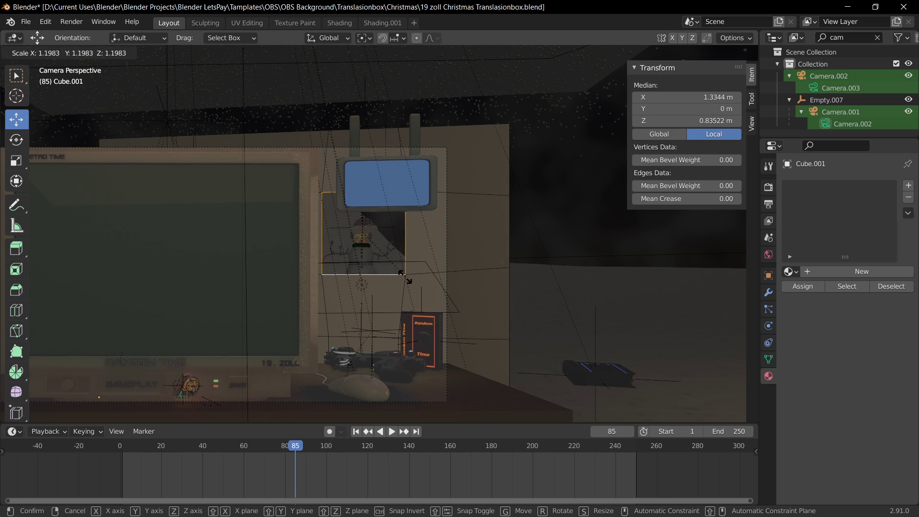
click(405, 272)
key(g)
key(x)
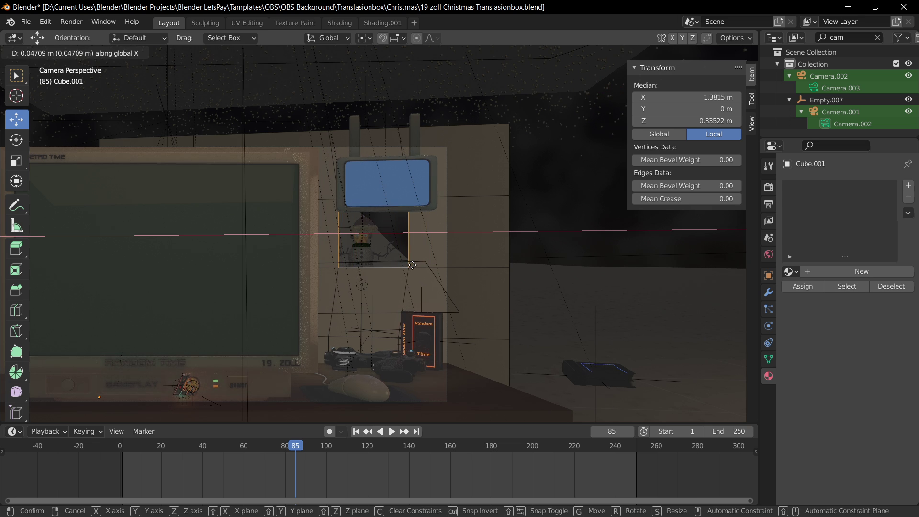
click(412, 271)
key(s)
click(440, 279)
Try moving the opening's edge loop about 0.038 m along X and about 0.186 m down along Z.
key(g)
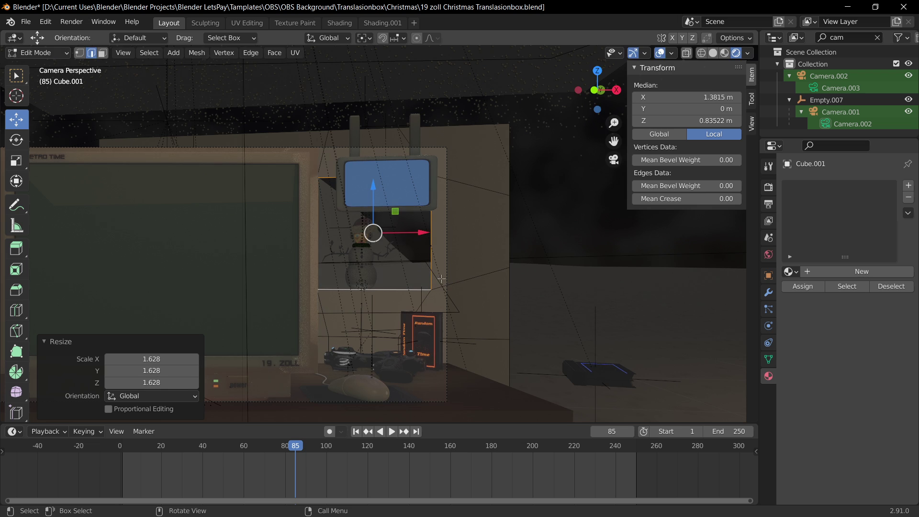
key(x)
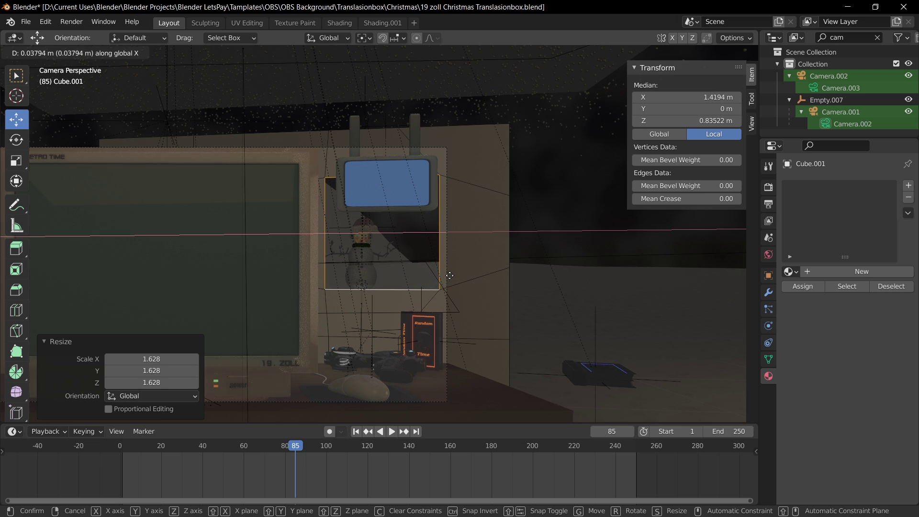
click(449, 276)
key(g)
key(z)
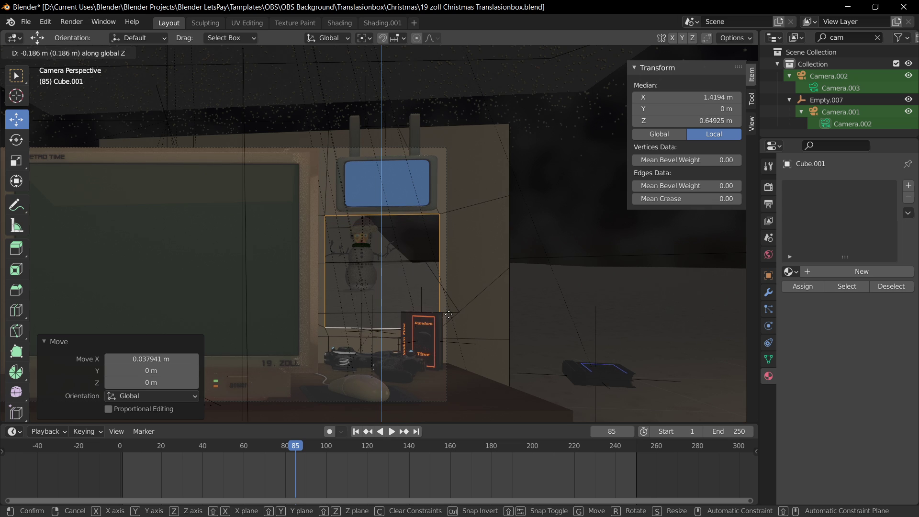
click(449, 314)
Try scaling the opening's edge loop to about 0.876 and raising it about 0.007 m along Z.
key(s)
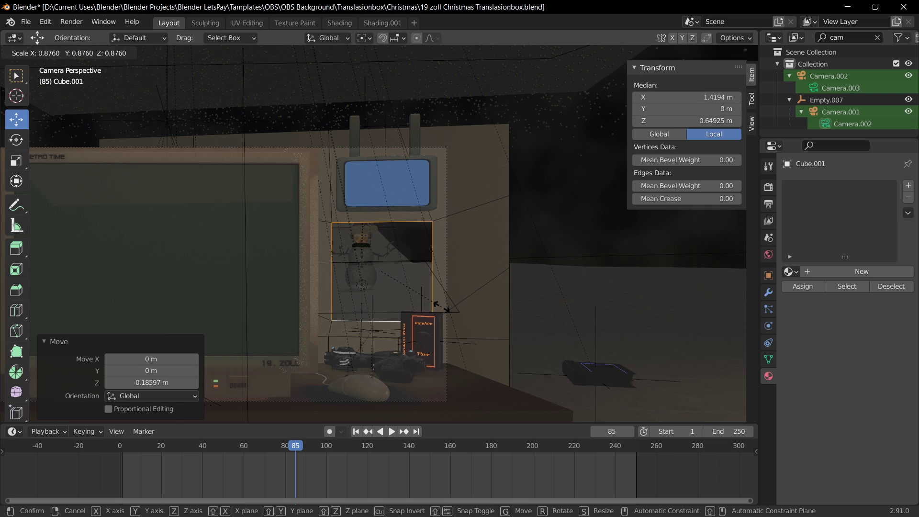
click(441, 306)
key(g)
key(z)
click(445, 307)
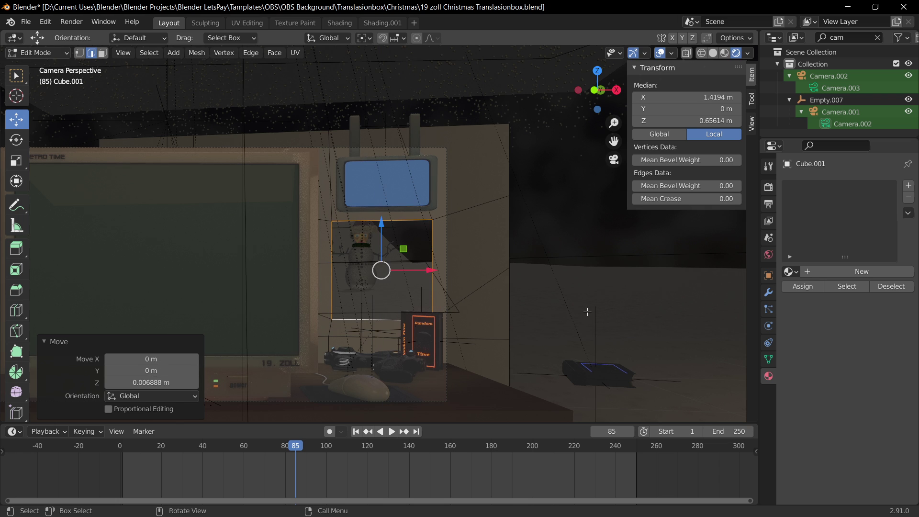
click(586, 311)
Try dissolving the slanted wall edge that runs to the opening's lower left corner, and undo it.
middle_drag(596, 305, 529, 252)
scroll(572, 305, up, 3)
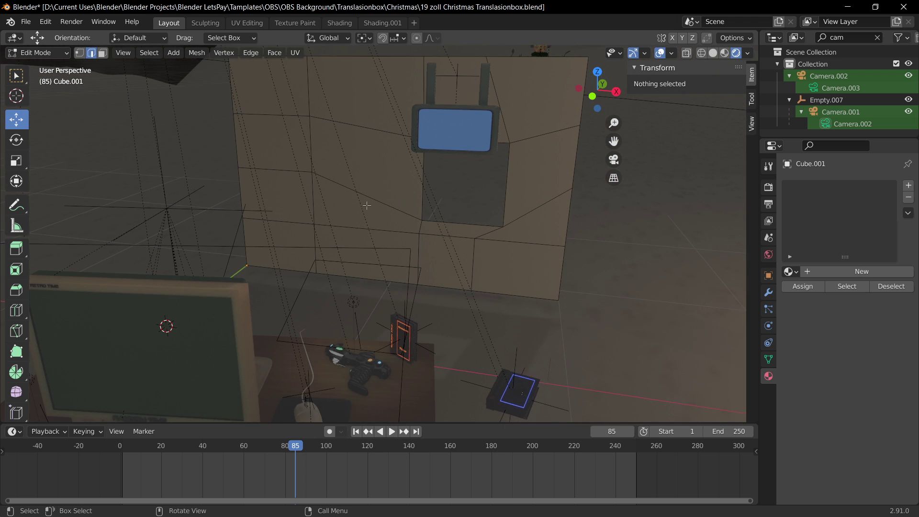
click(380, 203)
key(x)
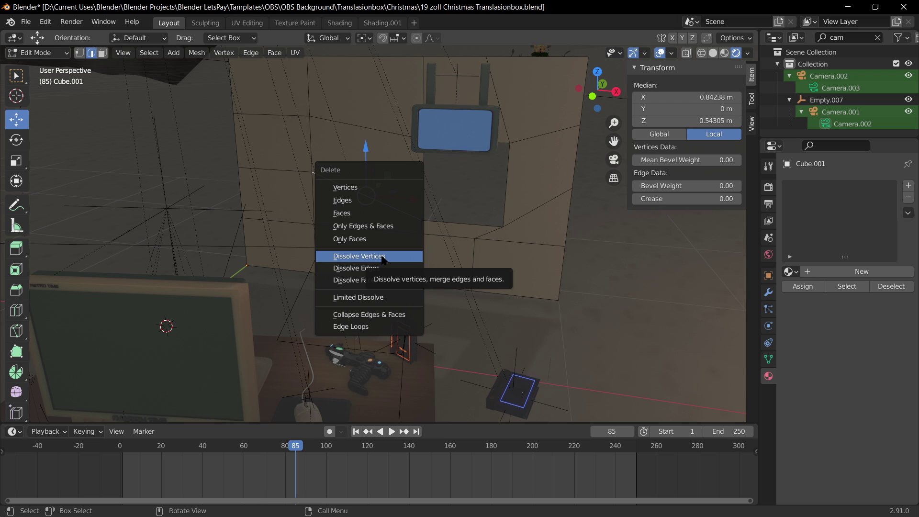
click(378, 268)
click(420, 211)
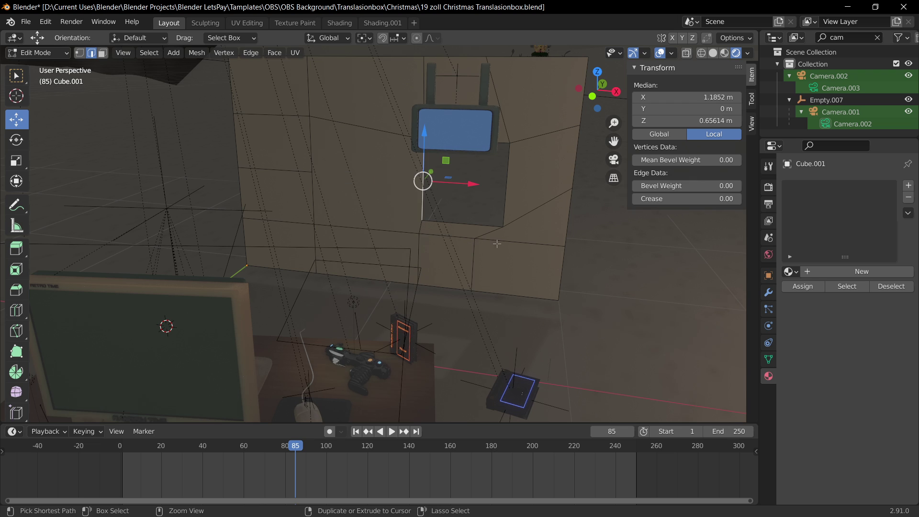
key(ctrl+z)
key(ctrl+z)
Try to delete the slanted wall edges running outward from both lower corners of the opening.
middle_drag(592, 232, 568, 215)
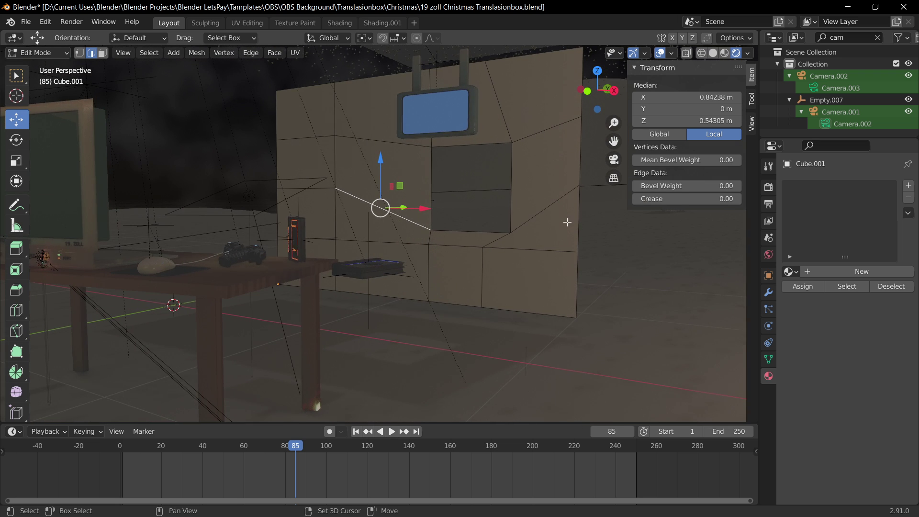
key(3)
click(536, 223)
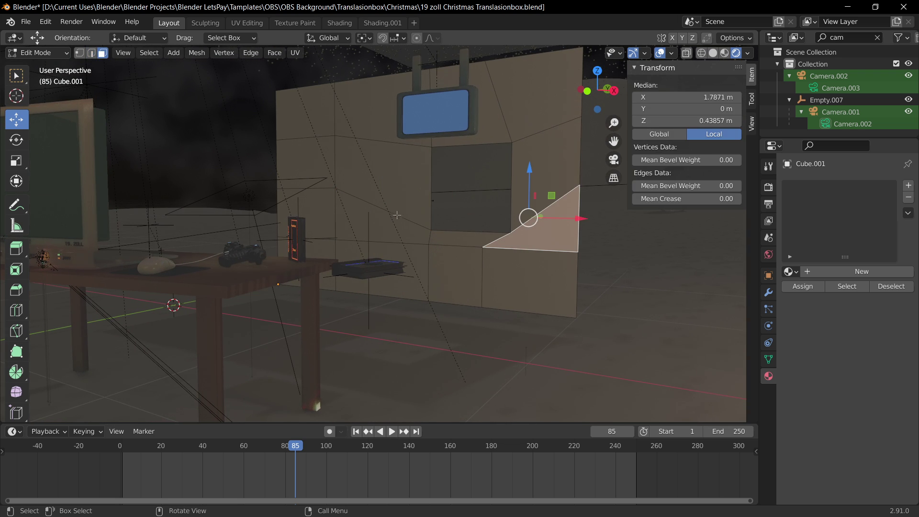
key(2)
click(411, 221)
shift+click(519, 228)
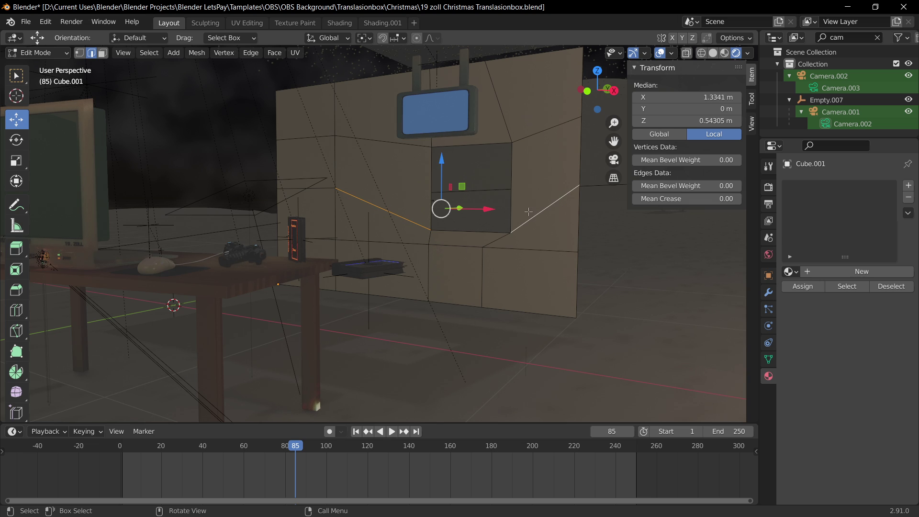
key(x)
middle_drag(538, 222, 627, 287)
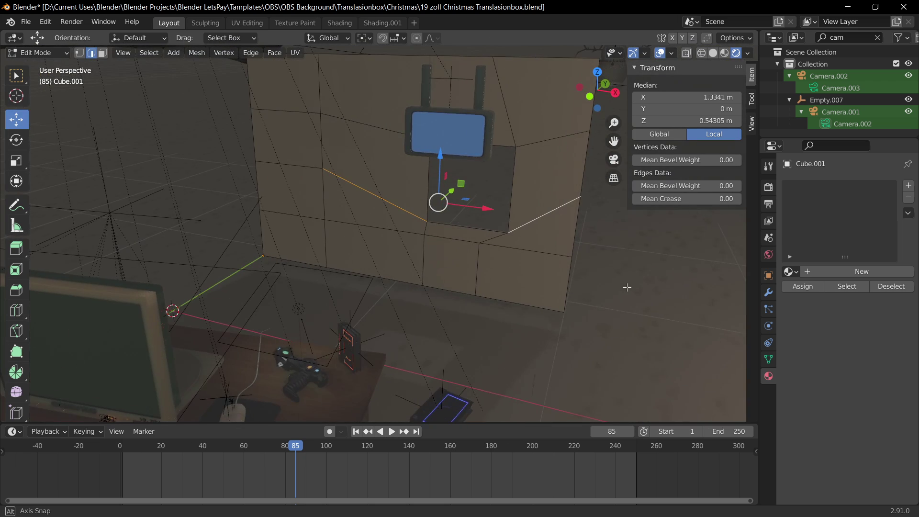
Examine the slanted edges around the wall's opening from above, from the side and from the front.
click(415, 319)
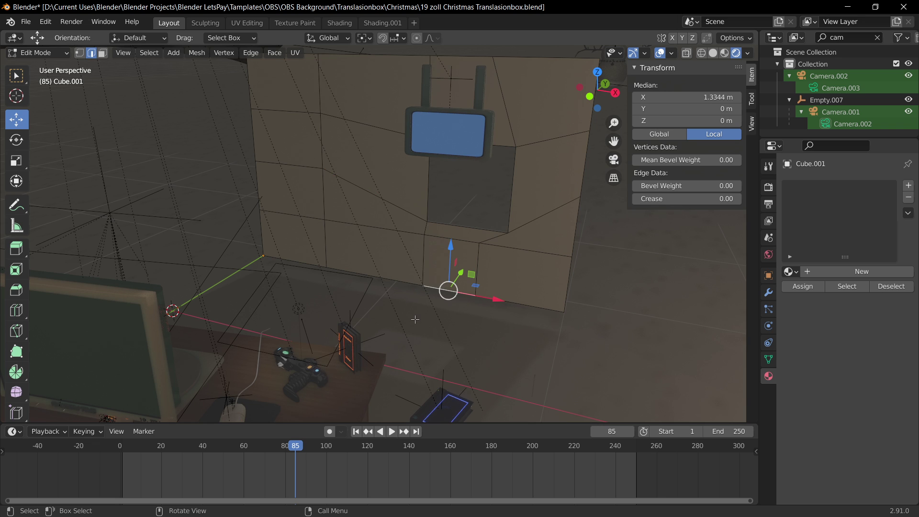
key(Tab)
key(Tab)
middle_drag(497, 315, 555, 242)
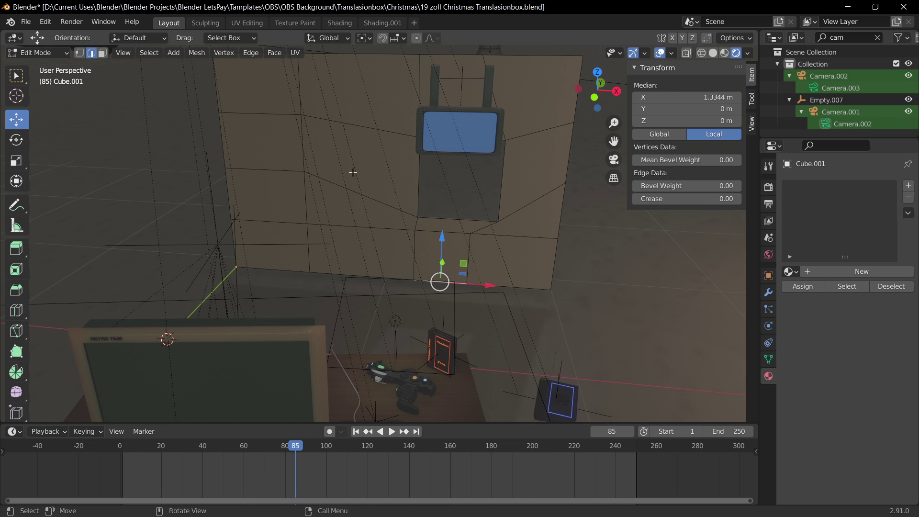
scroll(538, 237, down, 5)
middle_drag(537, 230, 418, 204)
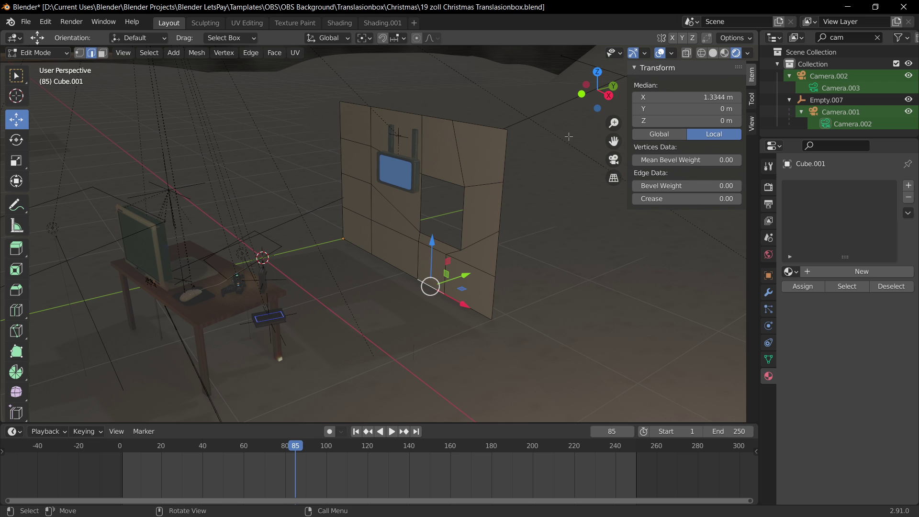
middle_drag(407, 206, 450, 187)
scroll(449, 187, up, 3)
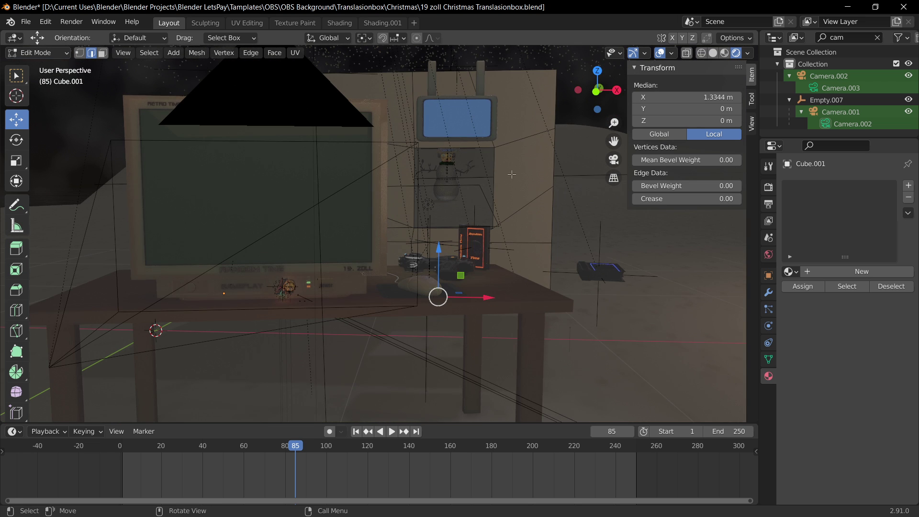
shift+middle_drag(523, 169, 332, 238)
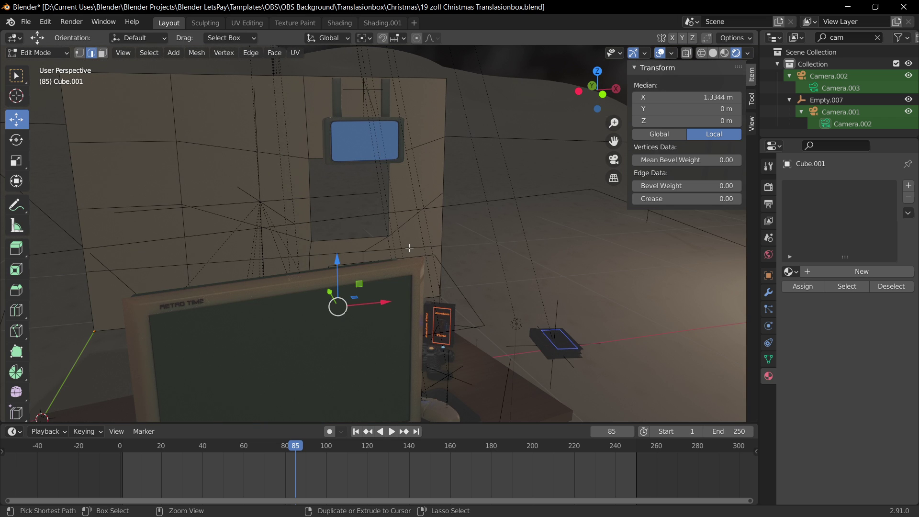
Undo all the scaling and moving of the opening's edge loop to restore the wall's straight grid.
key(ctrl+z)
click(428, 210)
click(427, 247)
middle_drag(455, 248, 417, 165)
key(Tab)
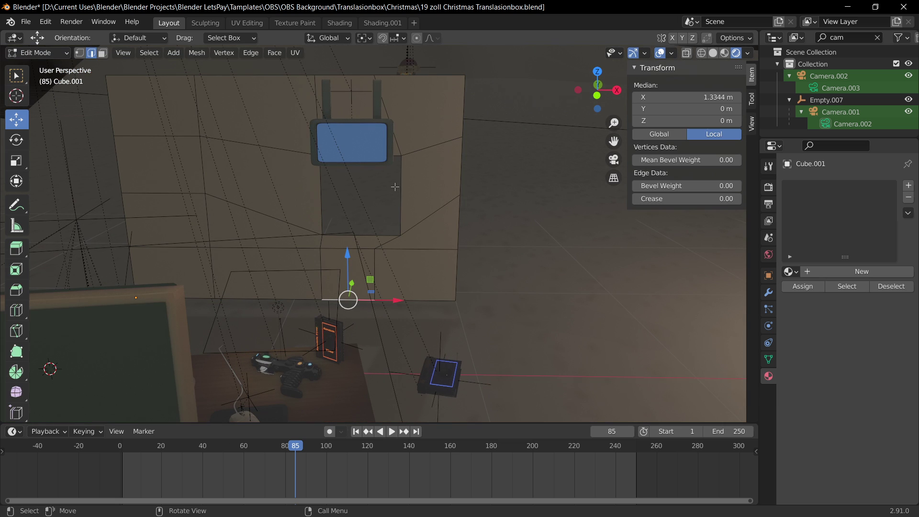
key(Tab)
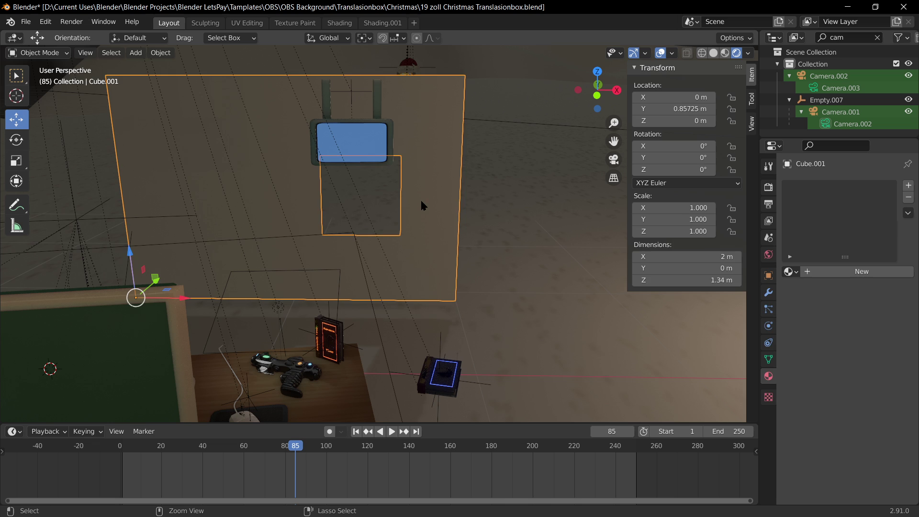
key(ctrl+z)
key(ctrl+z)
key(ctrl+z)
key(ctrl+z)
key(ctrl+z)
key(ctrl+z)
key(ctrl+z)
key(ctrl+z)
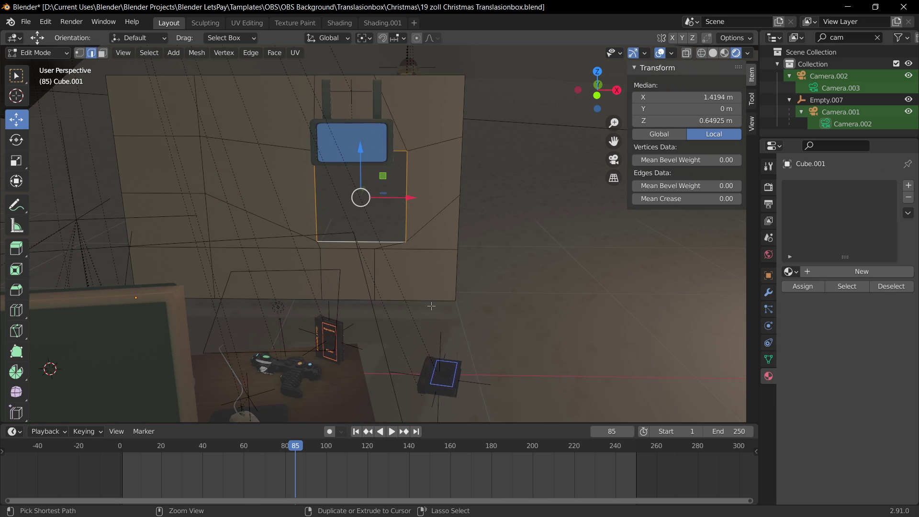
key(ctrl+z)
key(ctrl+z)
key(ctrl+z)
Try moving the opening's right vertical edge outward along X, and undo it.
scroll(413, 148, up, 6)
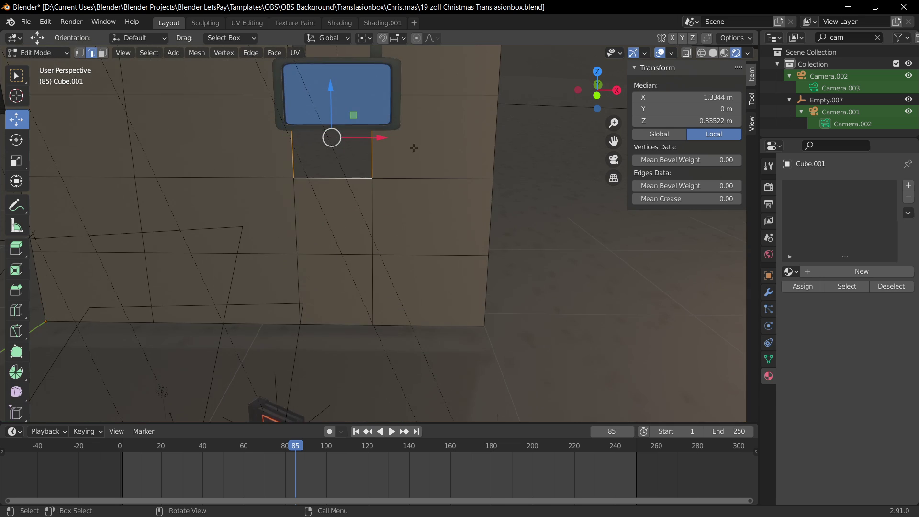
shift+middle_drag(413, 148, 408, 182)
click(407, 203)
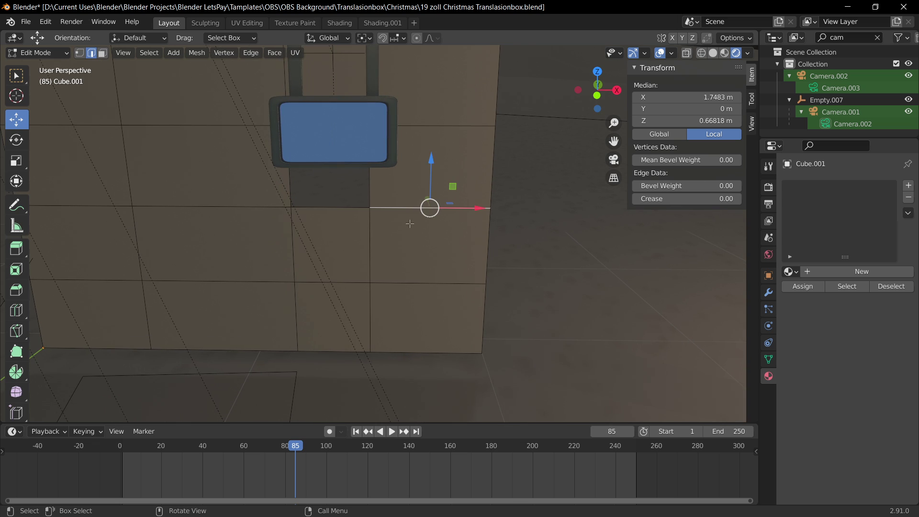
click(373, 187)
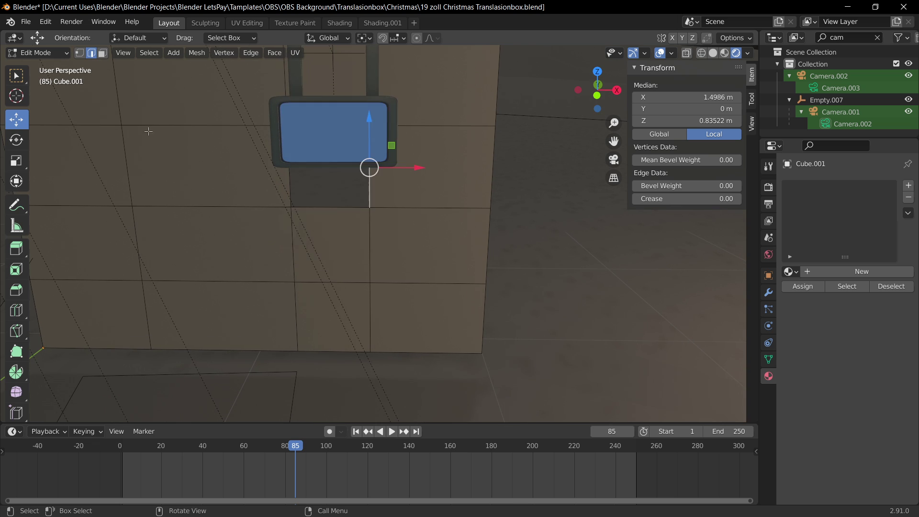
drag(413, 169, 474, 167)
key(ctrl+z)
key(ctrl+z)
Delete the wall face below the opening and the two faces beside it and the opening, out to the wall's right side.
key(3)
click(354, 225)
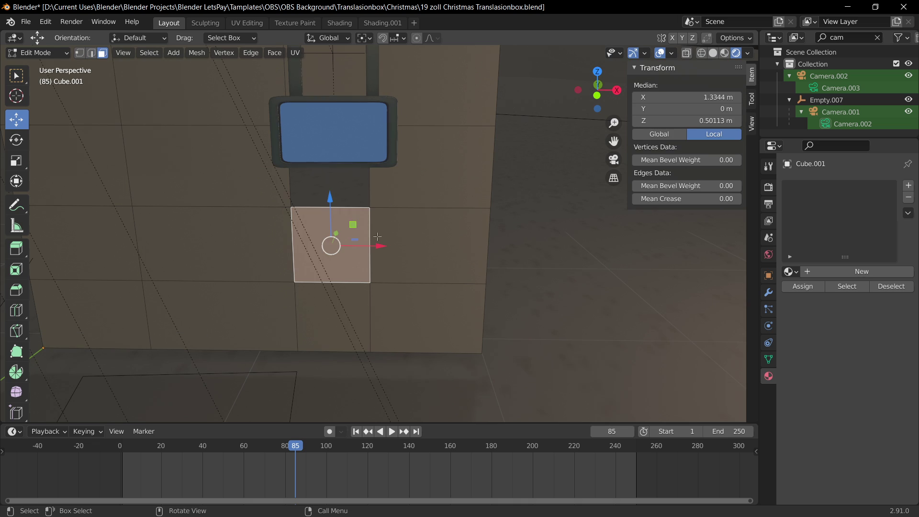
key(x)
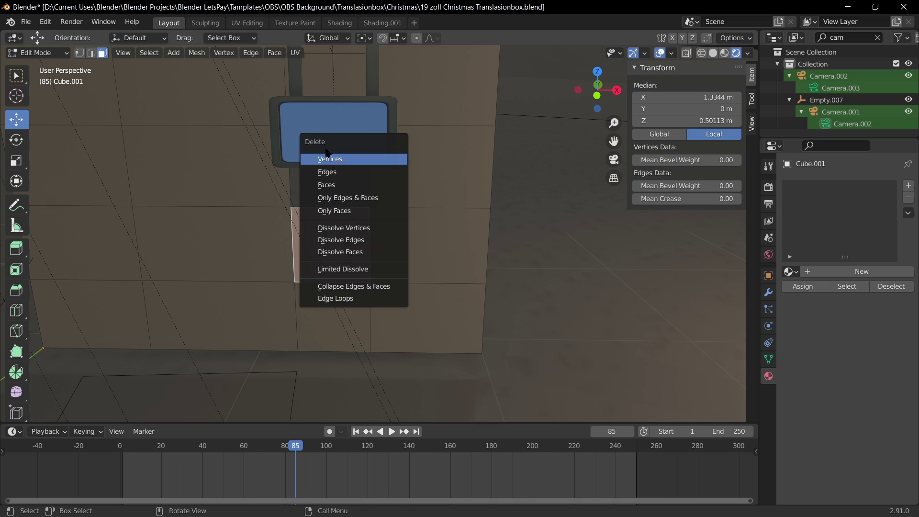
click(345, 185)
click(398, 234)
key(x)
click(398, 231)
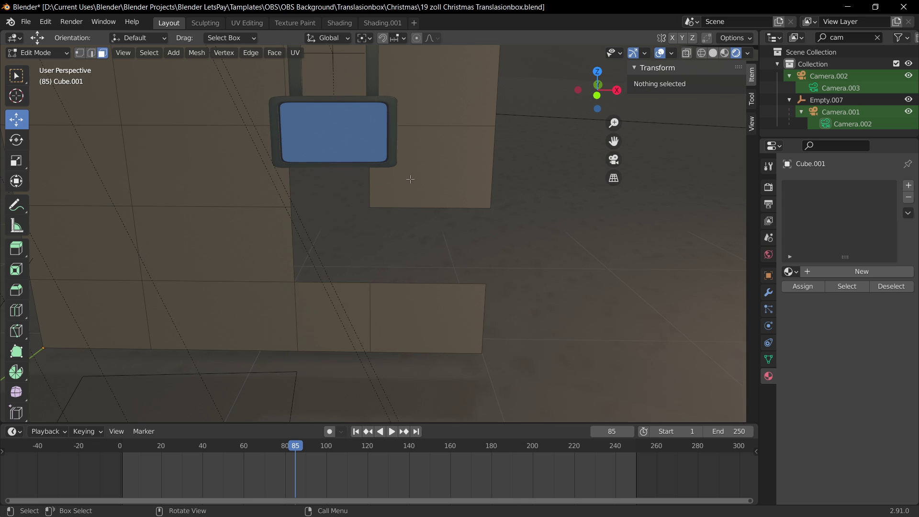
click(410, 179)
key(x)
click(412, 178)
Connect the two vertices on the wall's outer right side with an edge across the gap left by the deleted faces.
click(493, 125)
key(1)
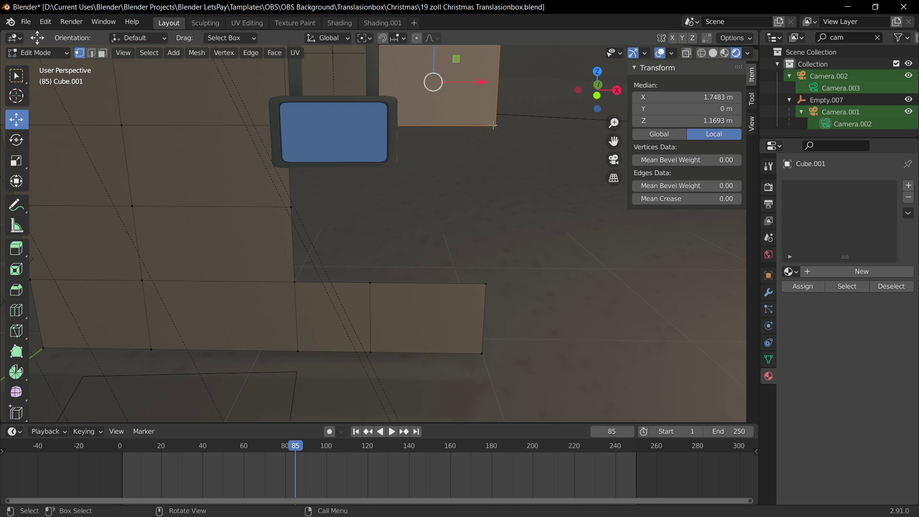
click(494, 127)
shift+click(486, 284)
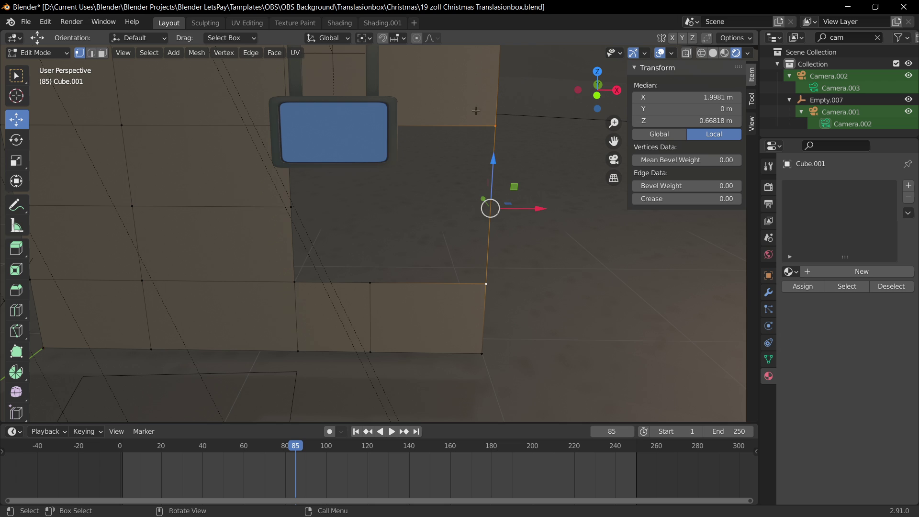
Subdivide the new edge on the wall's outer right side once to add a vertex at its middle.
click(294, 204)
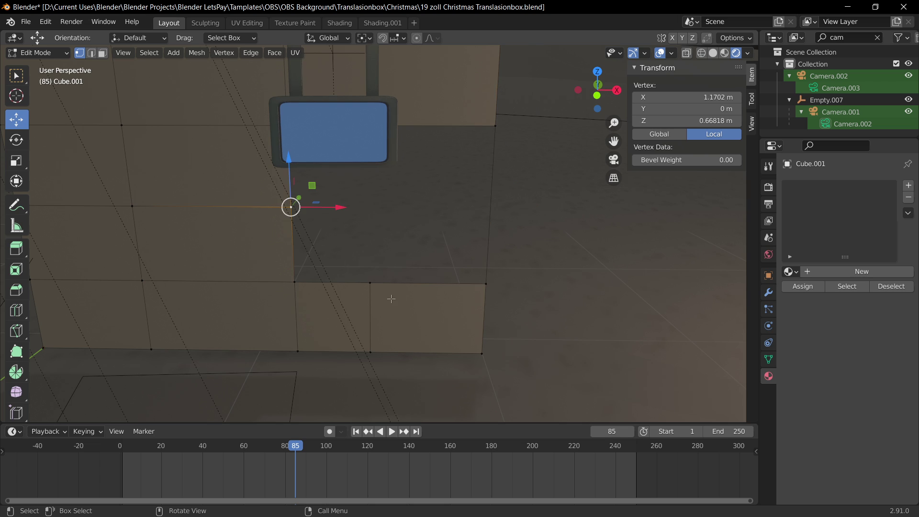
click(495, 125)
shift+click(485, 284)
right_click(484, 206)
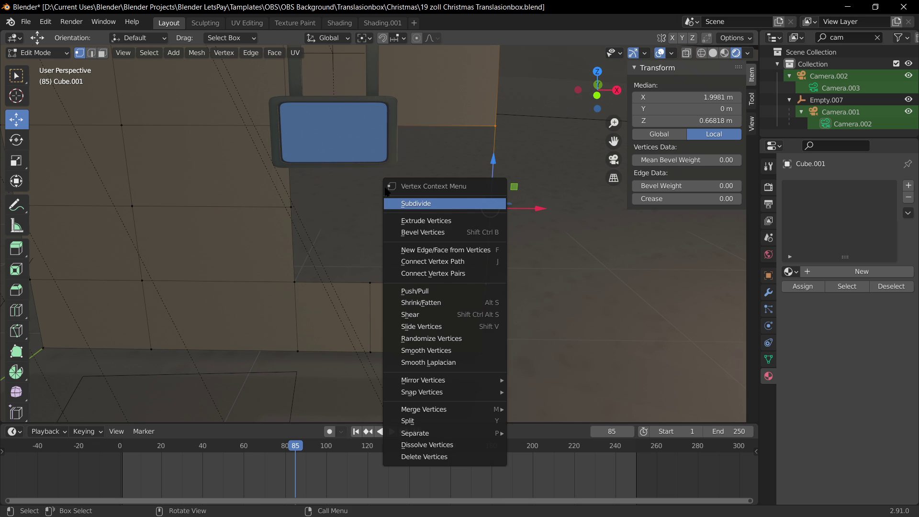
right_click(404, 208)
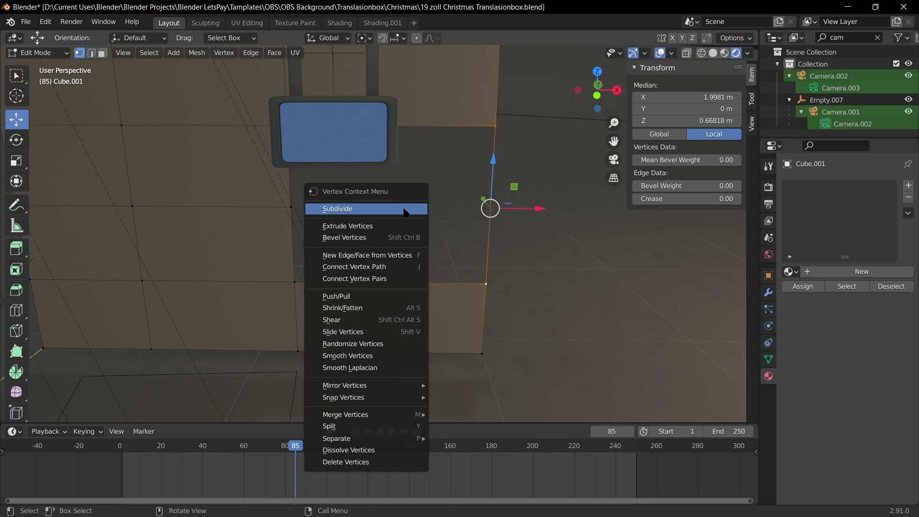
click(404, 208)
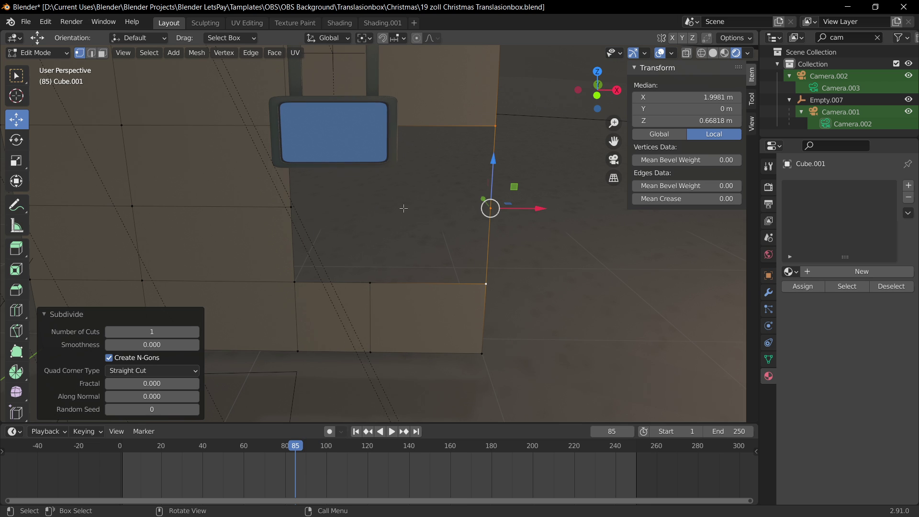
Try filling a face between the subdivided outer edge and the middle vertex on the gap's left side, and undo it.
shift+click(295, 206)
key(g)
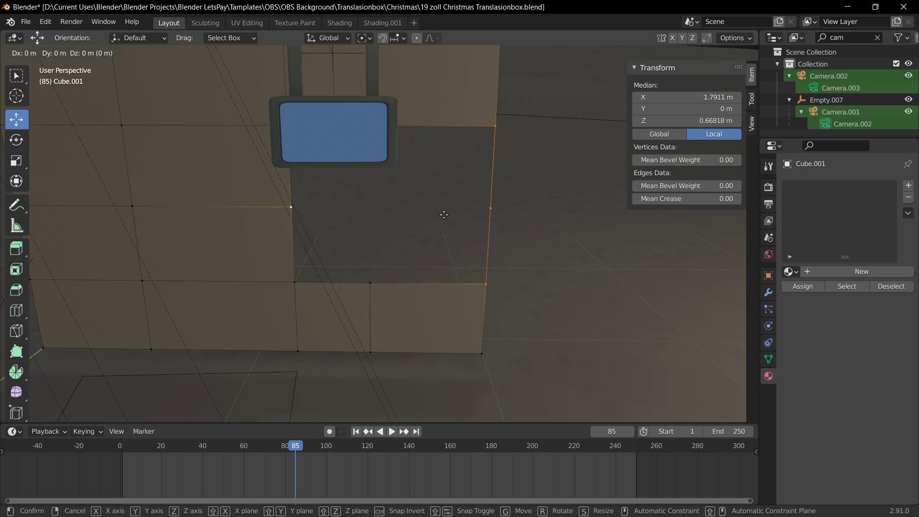
right_click(443, 215)
key(f)
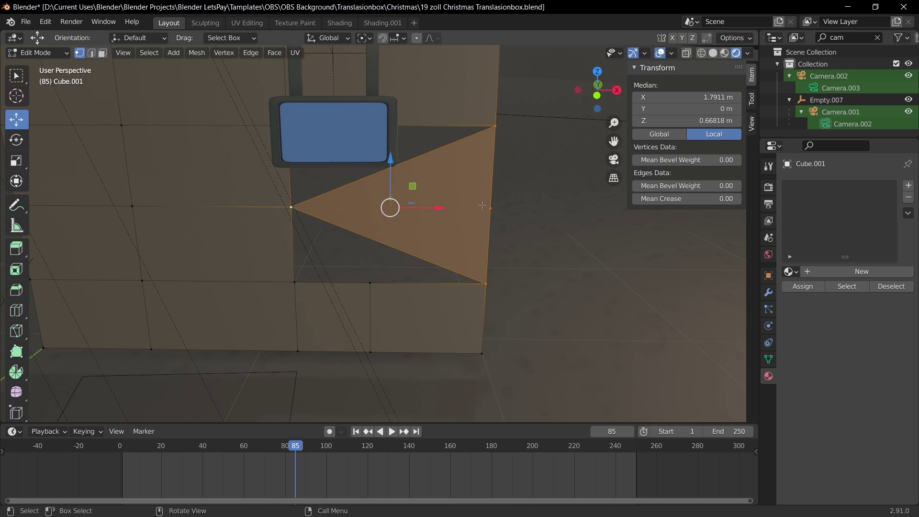
key(ctrl+z)
Connect the outer edge's middle vertex to the opposite vertex on the gap's left side with an edge.
click(493, 209)
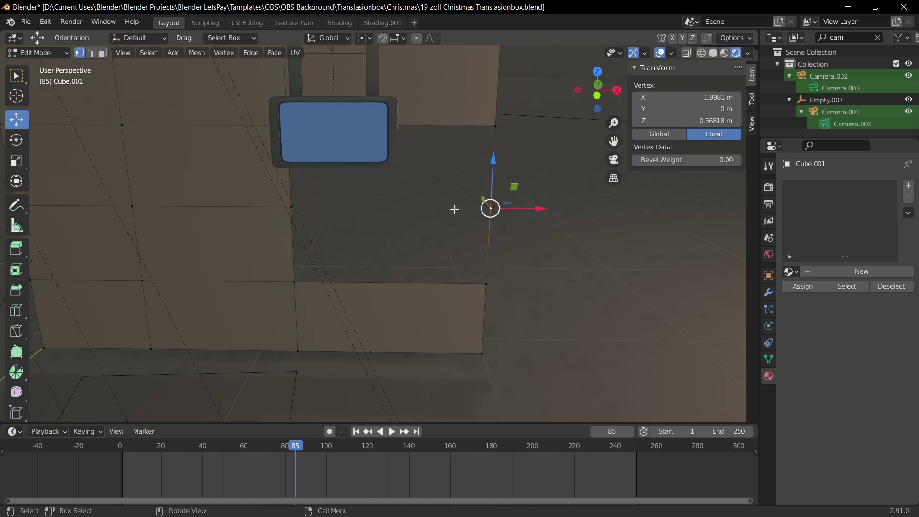
shift+click(292, 205)
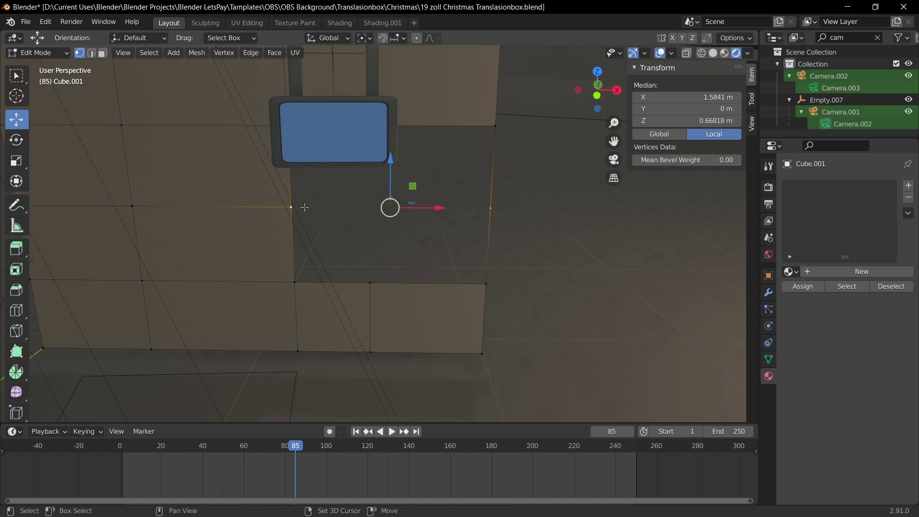
Dissolve the short vertical edge dividing the bottom wall strip below the gap.
click(372, 284)
key(2)
click(371, 314)
key(x)
click(352, 313)
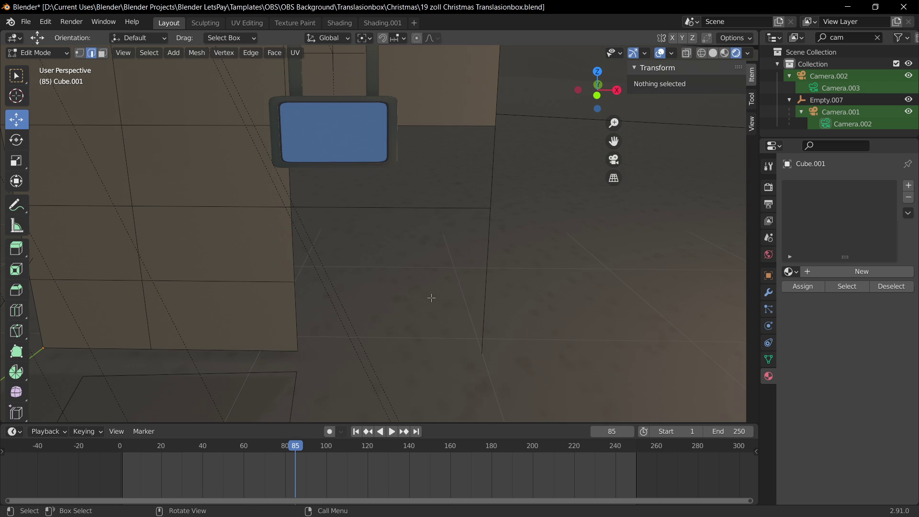
key(ctrl+z)
key(x)
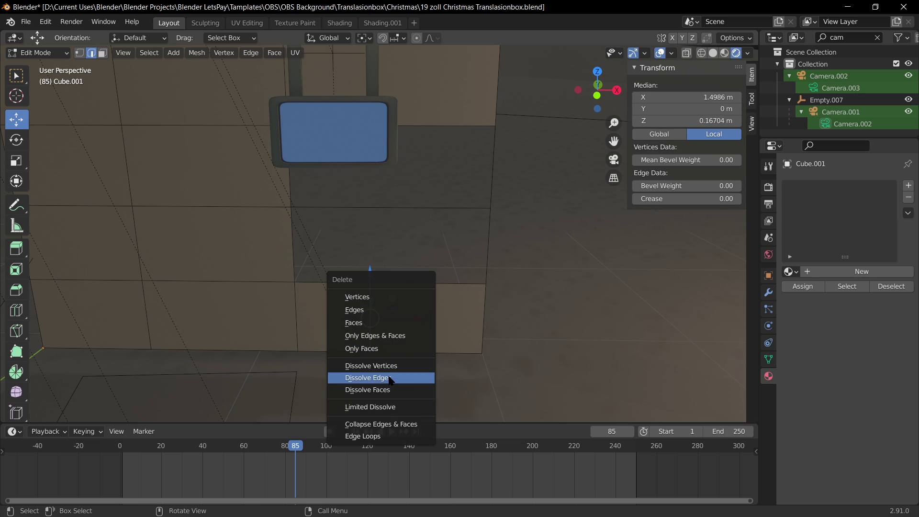
click(390, 378)
Delete the upper horizontal edge of the bottom wall strip together with the strip's face.
click(397, 282)
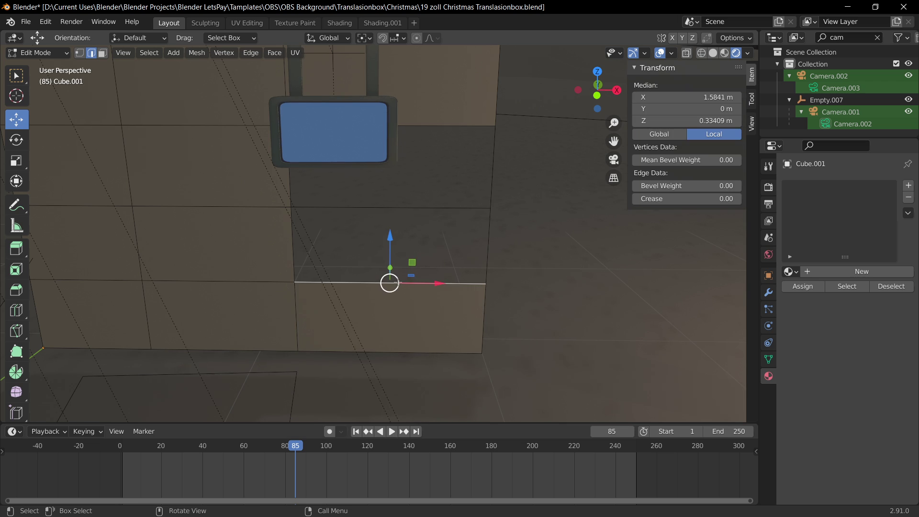
click(360, 208)
key(x)
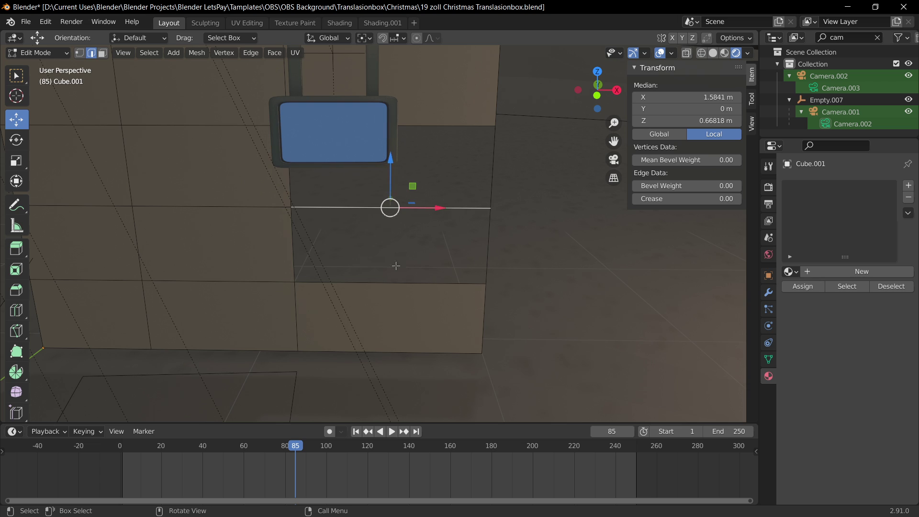
key(ctrl+z)
key(x)
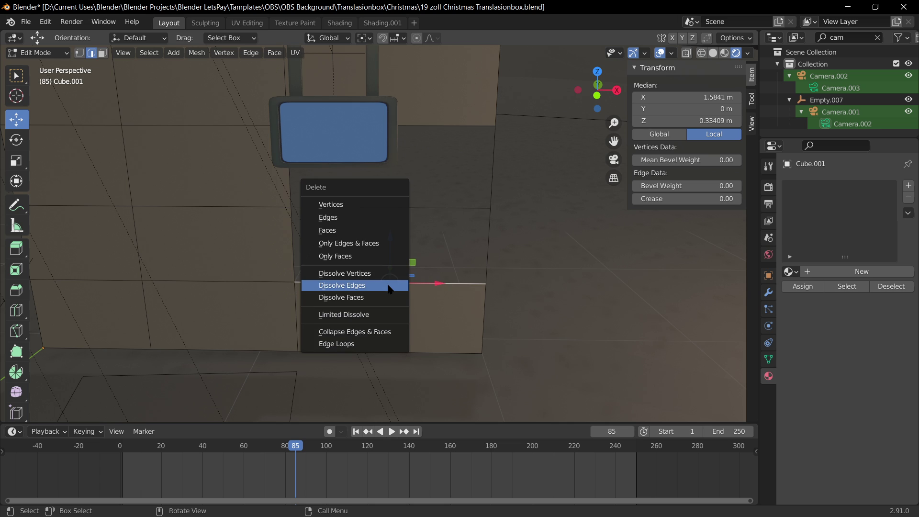
click(388, 286)
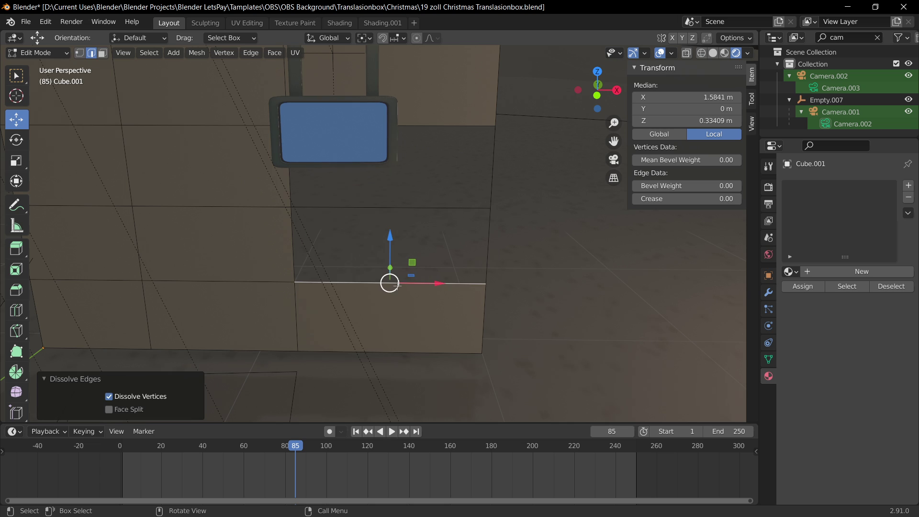
key(x)
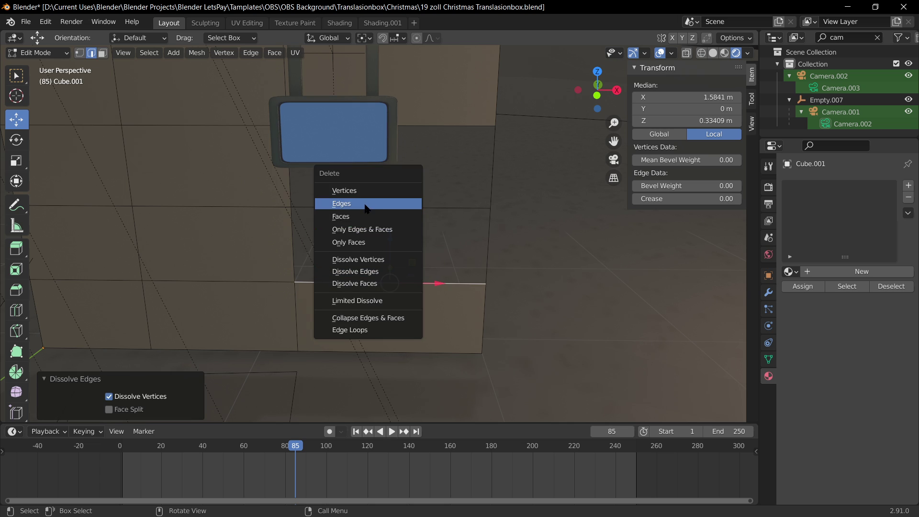
click(366, 203)
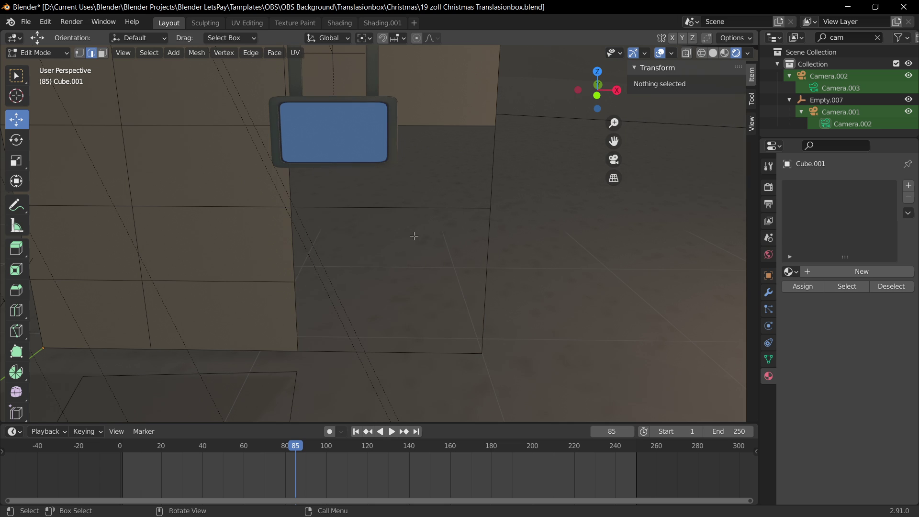
Dissolve the two leftover vertices on the gap's left and right vertical sides between the middle edge and the floor.
key(1)
click(291, 206)
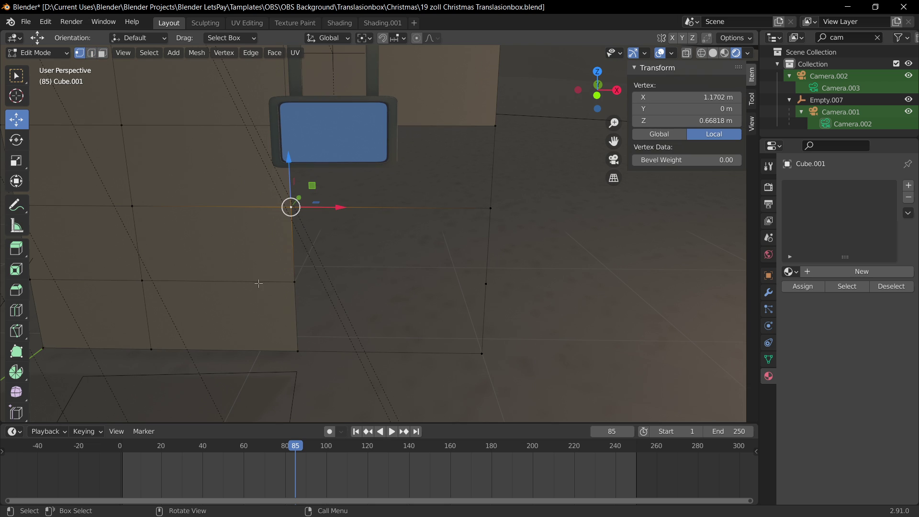
click(294, 286)
key(x)
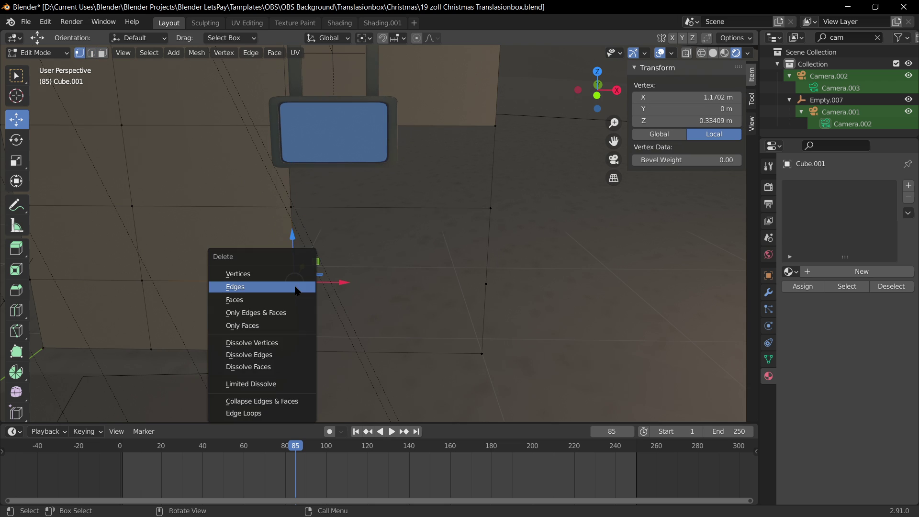
click(278, 343)
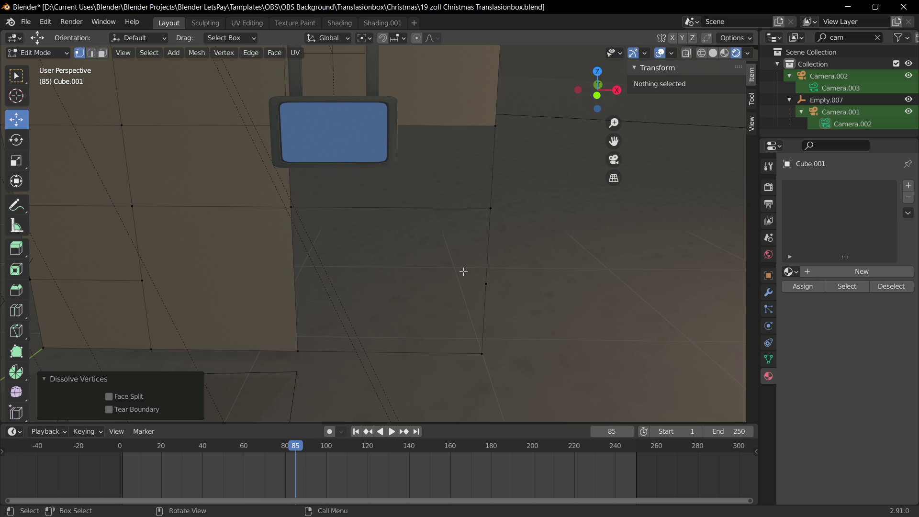
click(485, 284)
key(x)
click(485, 284)
click(291, 208)
shift+click(490, 208)
key(g)
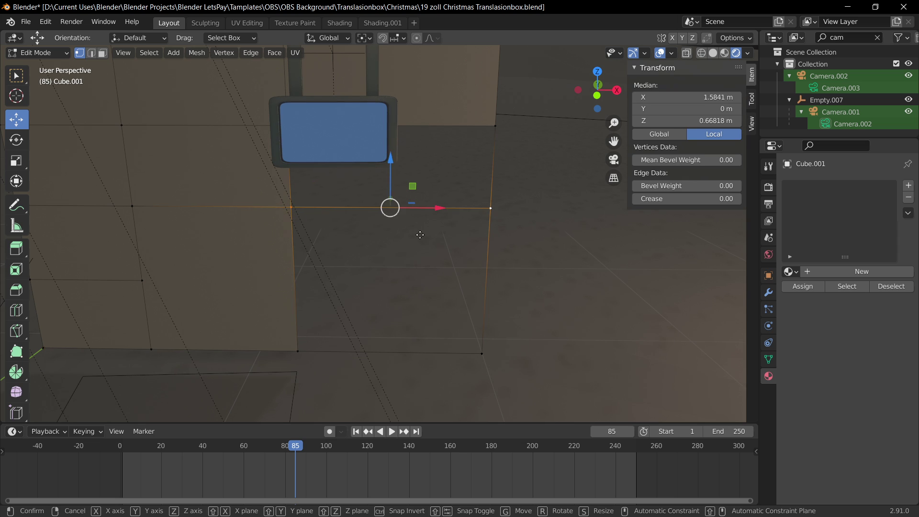
key(z)
right_click(414, 252)
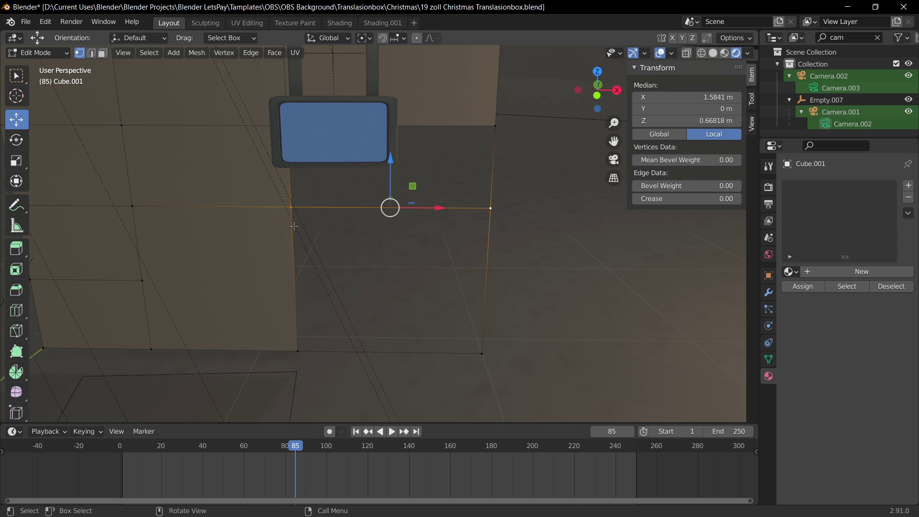
Delete the horizontal middle edge of the wall section directly left of the gap, along with the faces bordering it.
middle_drag(214, 216, 229, 200)
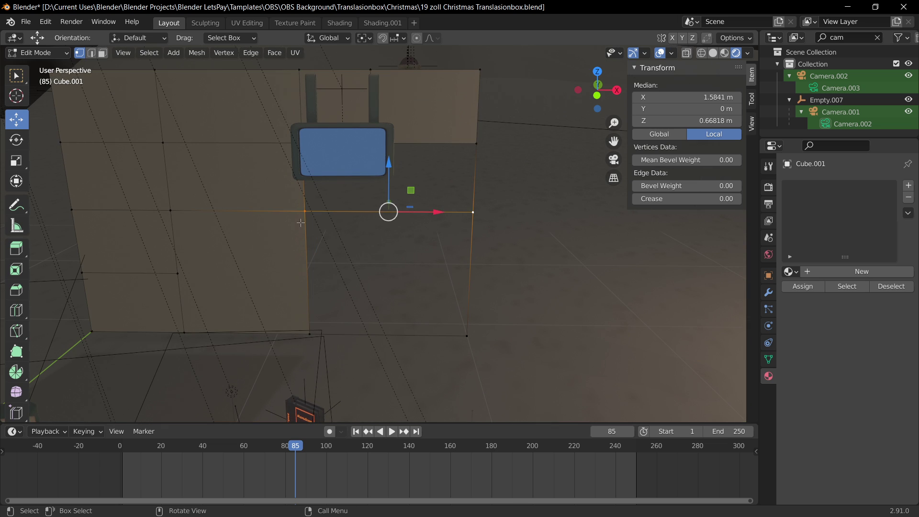
key(2)
click(238, 212)
key(x)
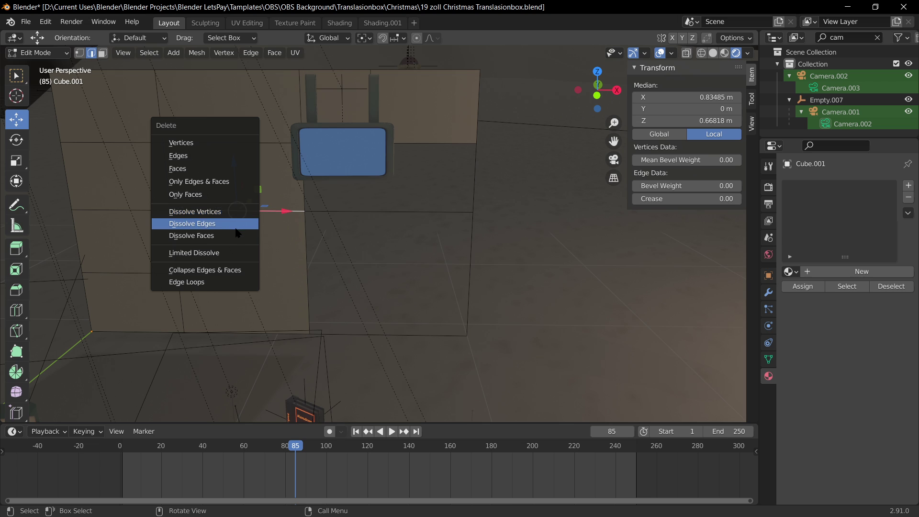
click(211, 155)
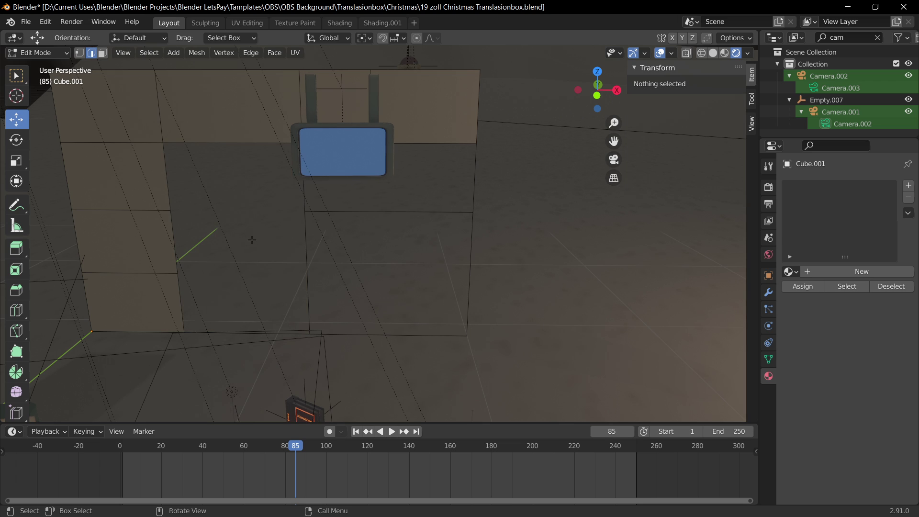
Move the horizontal edge across the gap down about 0.223 m along Z.
click(350, 212)
key(g)
key(z)
right_click(353, 272)
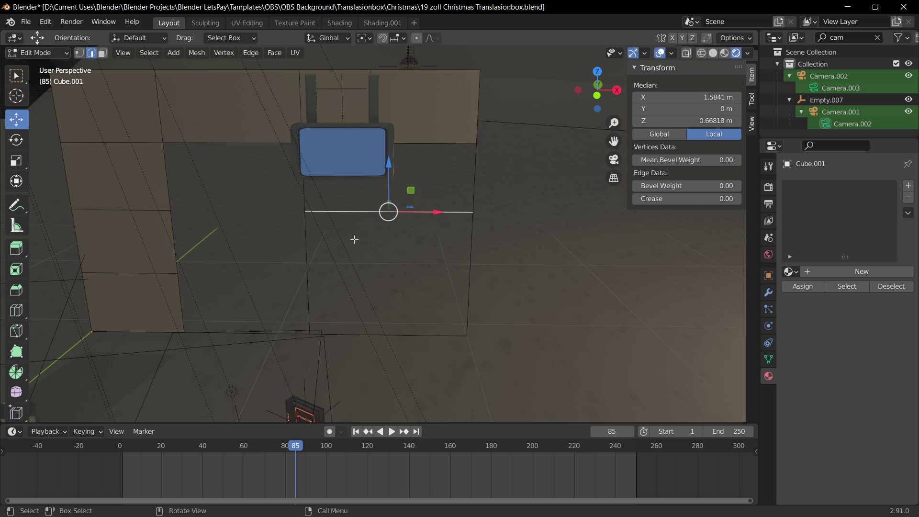
key(1)
key(g)
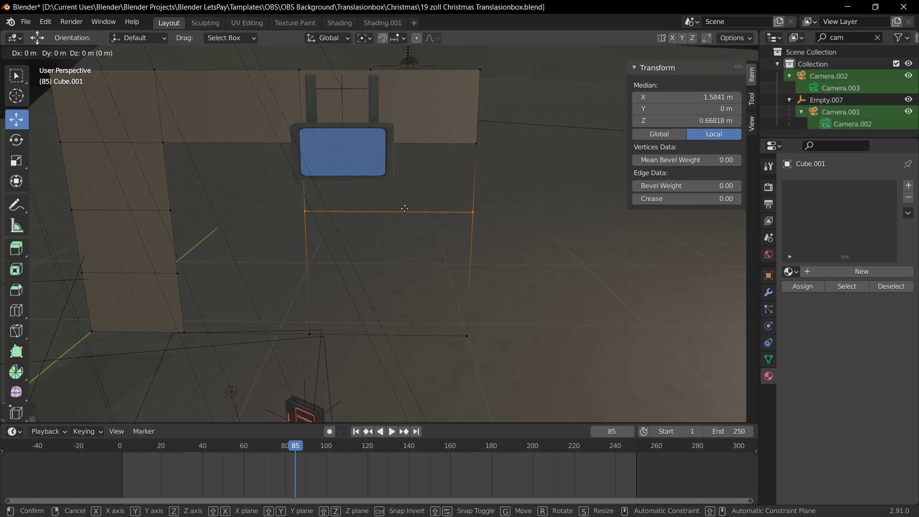
key(z)
click(400, 236)
Examine the lowered edge's position relative to the desk and monitor from the camera and from several angles.
key(KP_0)
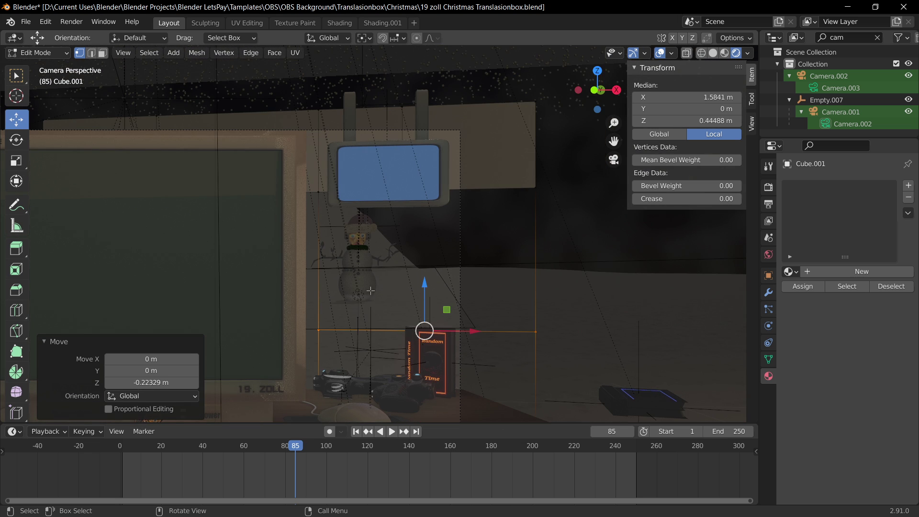
middle_drag(371, 291, 441, 303)
shift+middle_drag(499, 283, 378, 263)
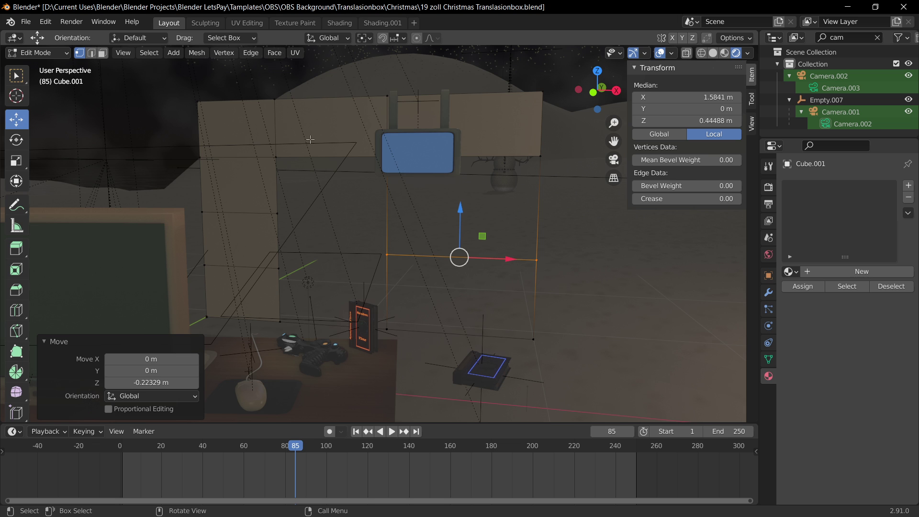
scroll(310, 139, down, 3)
middle_drag(359, 182, 379, 179)
scroll(379, 180, up, 3)
shift+middle_drag(522, 203, 458, 190)
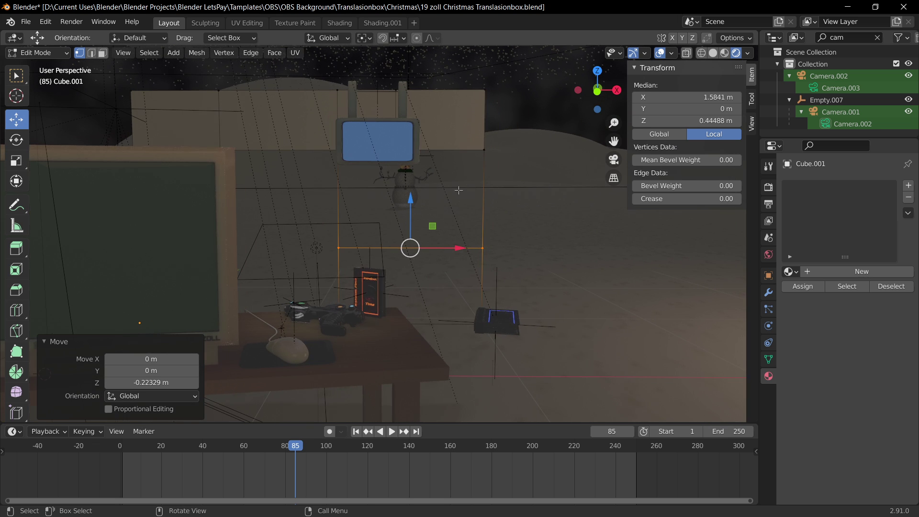
scroll(396, 191, down, 3)
shift+middle_drag(347, 220, 395, 187)
scroll(397, 194, up, 3)
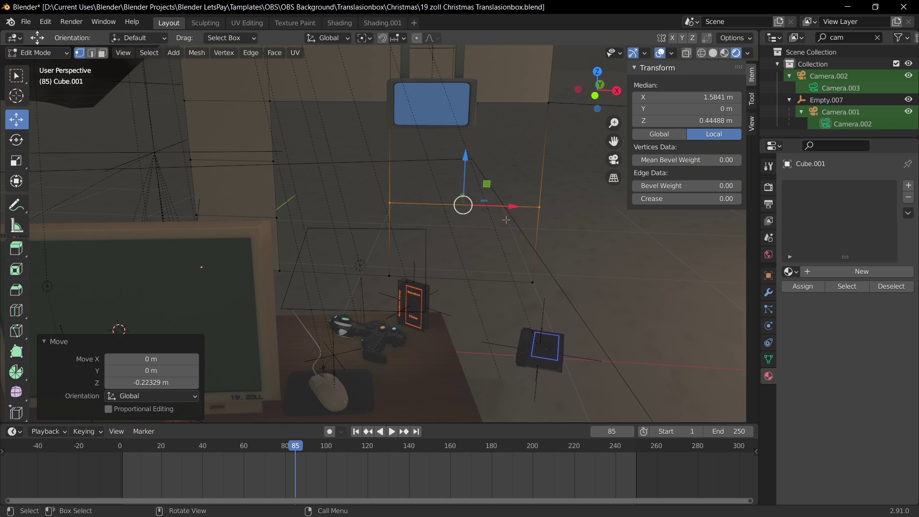
Move the vertical edges of the wall's outer right side inward about 0.288 m along X.
click(548, 102)
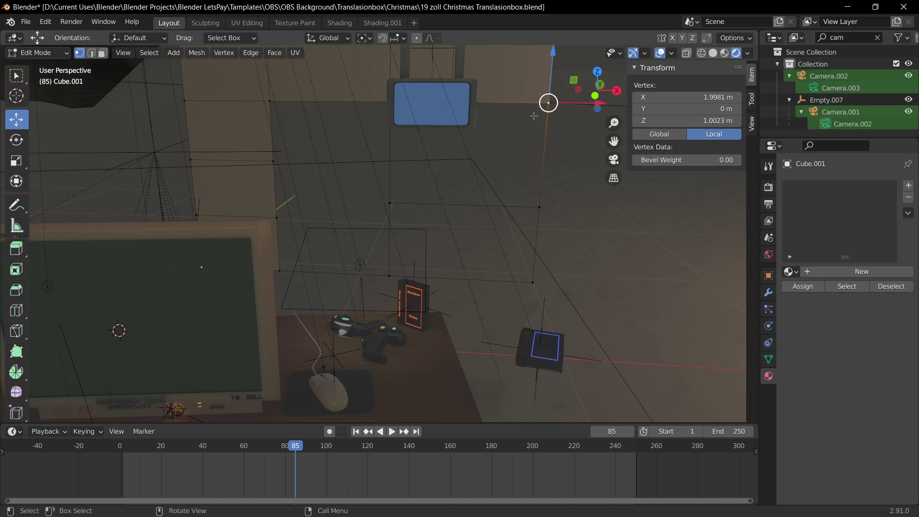
shift+click(531, 203)
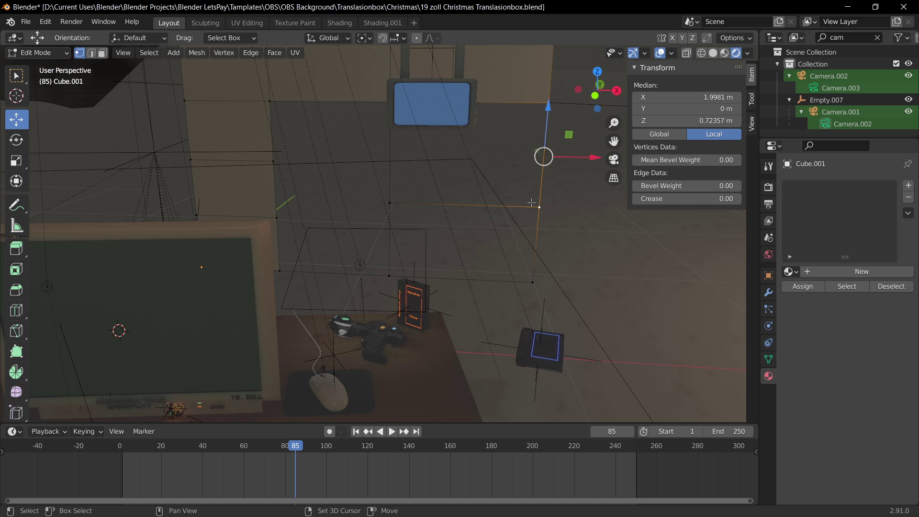
shift+click(547, 83)
key(2)
click(552, 85)
shift+click(543, 160)
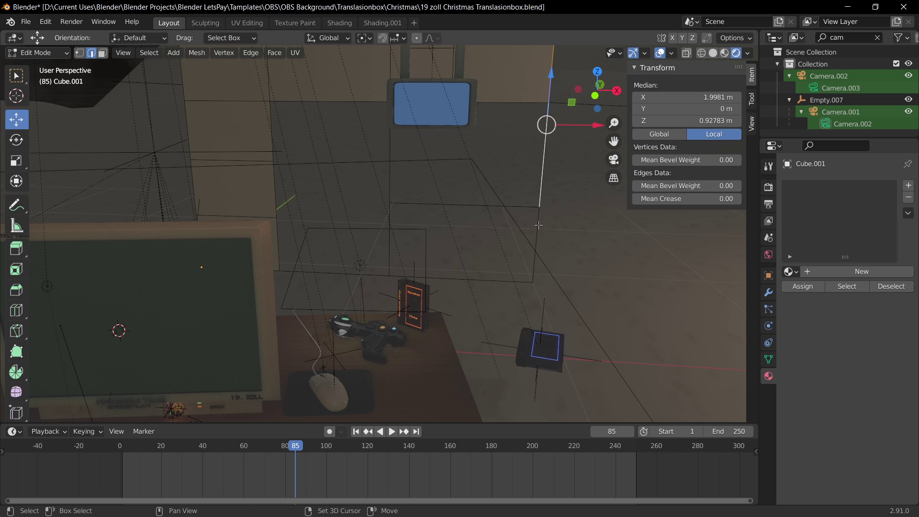
click(537, 225)
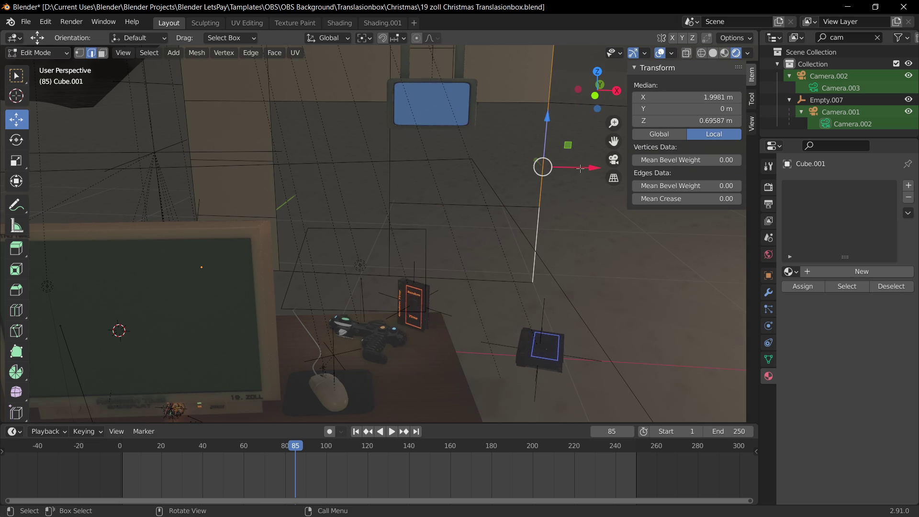
drag(580, 168, 525, 167)
middle_drag(531, 179, 536, 161)
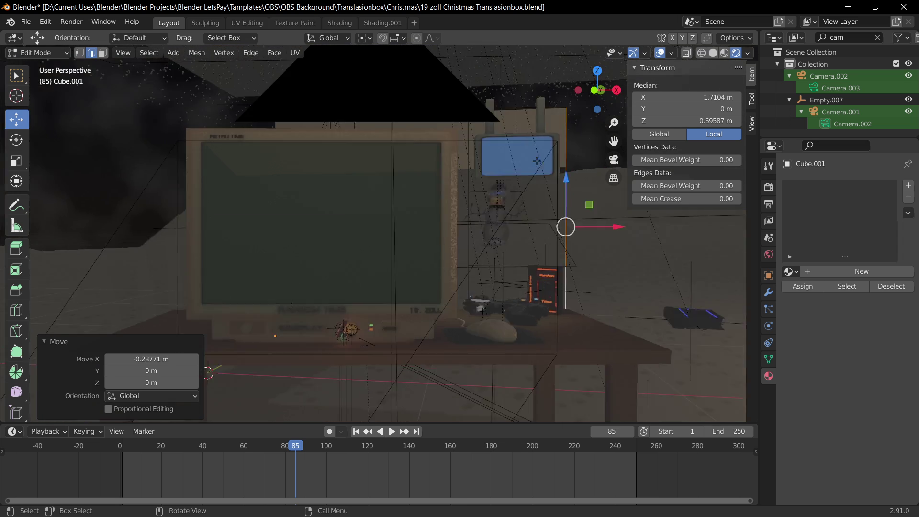
Move the selected vertical wall edges about 0.021 m further inward along X while checking through the scene camera.
key(KP_0)
scroll(484, 262, up, 4)
drag(520, 283, 512, 285)
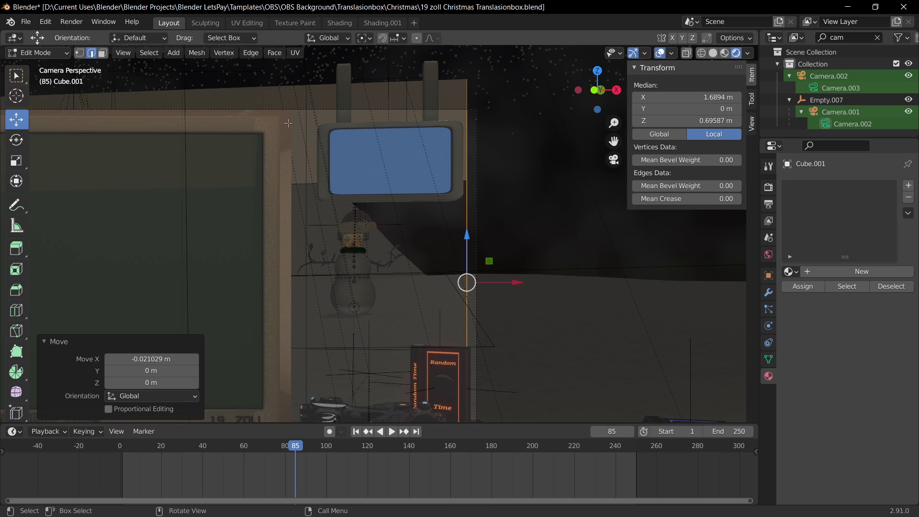
Extrude the selected vertical edges outward about 0.269 m along X to form a new outer wall strip.
scroll(419, 274, down, 2)
key(e)
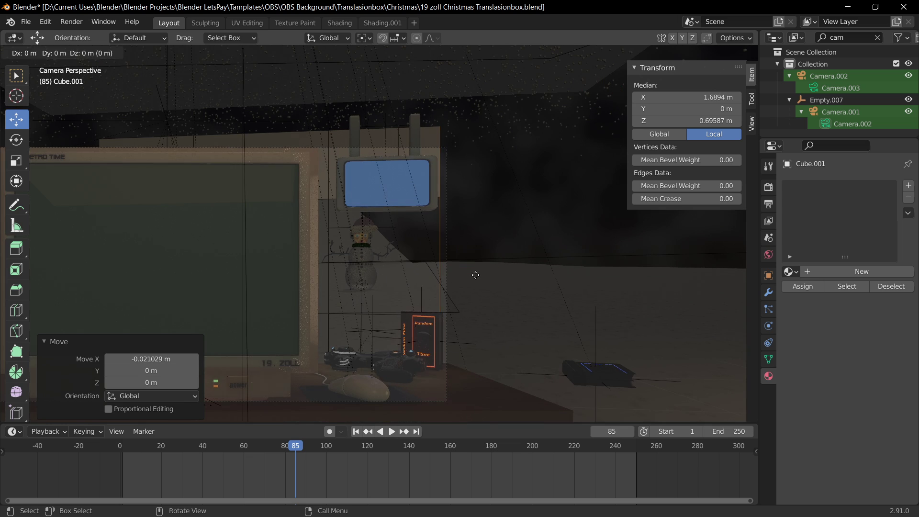
right_click(506, 274)
drag(485, 267, 579, 270)
Fill the gap below the window opening with a face spanning its four corner vertices.
middle_drag(579, 271, 484, 266)
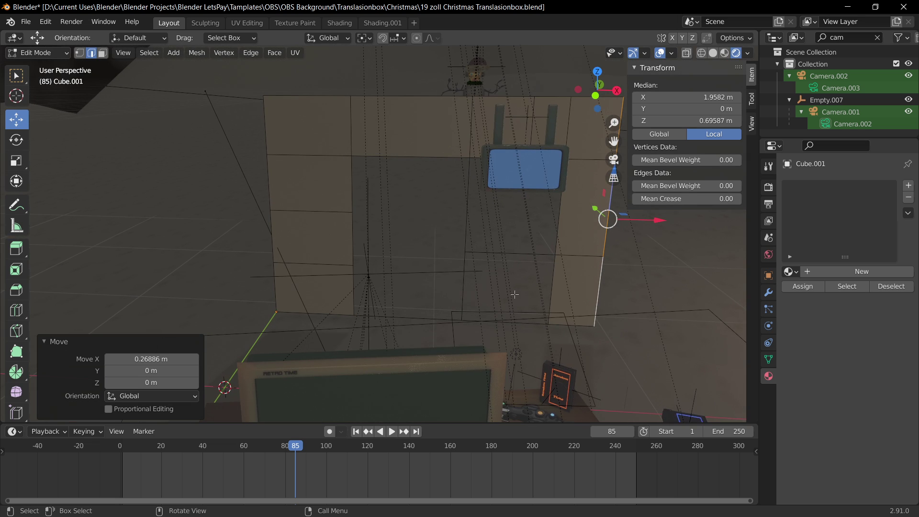
key(1)
click(467, 255)
shift+click(467, 320)
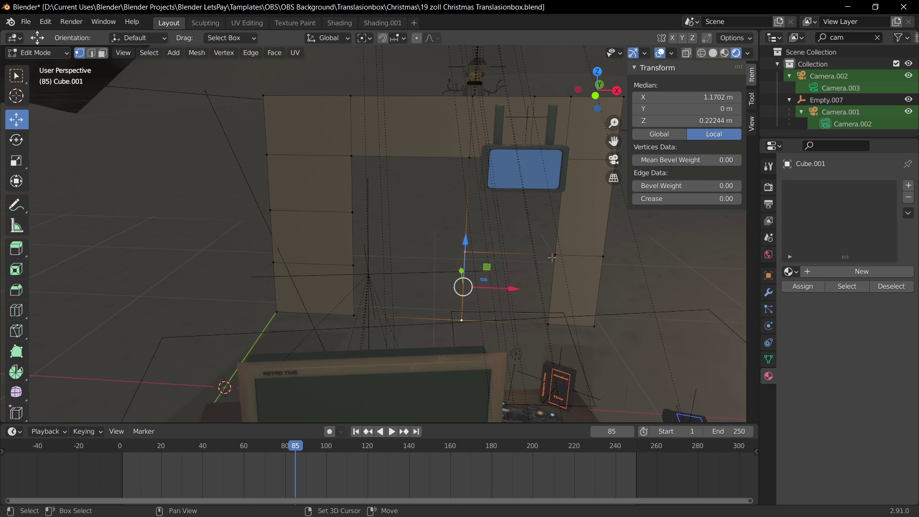
shift+click(552, 257)
shift+click(554, 319)
key(f)
click(466, 250)
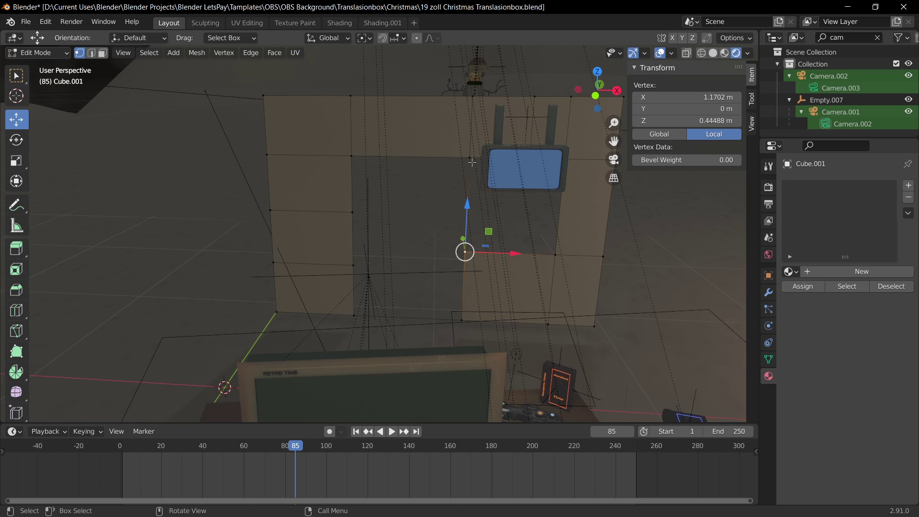
click(470, 173)
shift+click(467, 255)
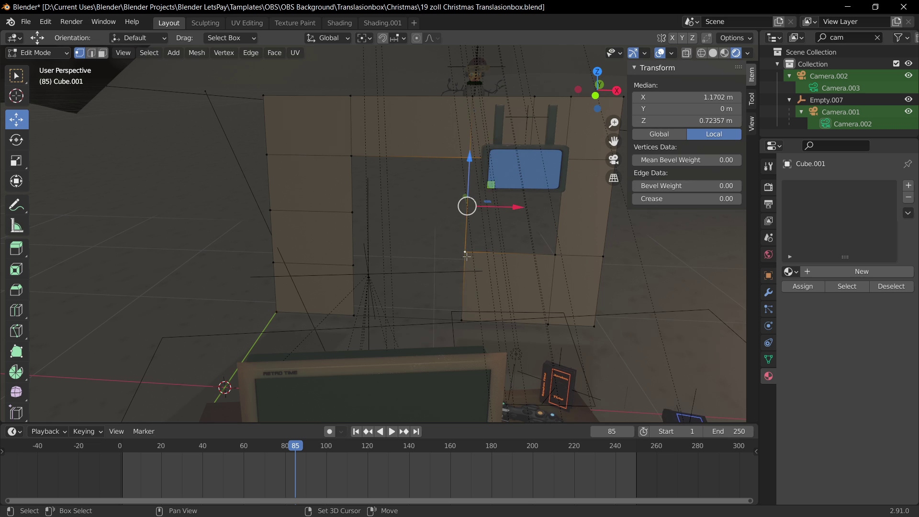
click(462, 319)
shift+click(470, 158)
shift+click(352, 156)
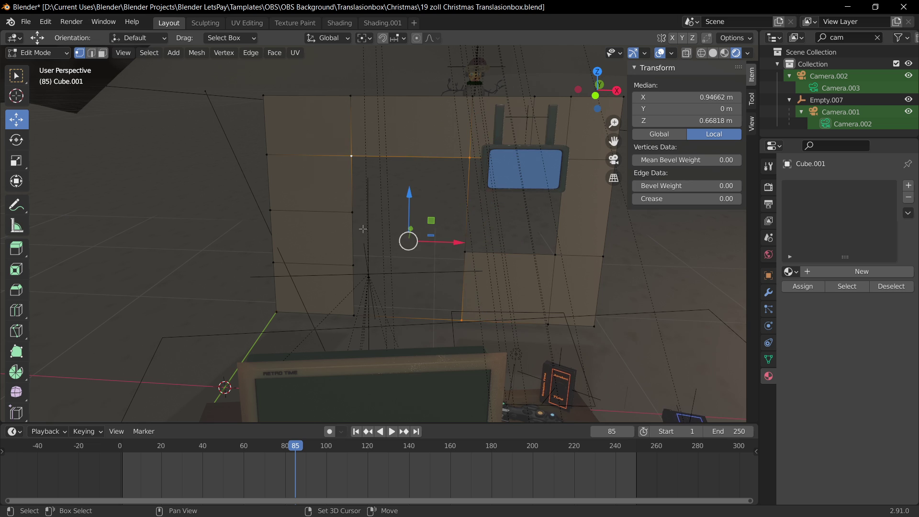
Delete the four stacked faces of the wall's left column together with their vertices.
key(3)
click(325, 241)
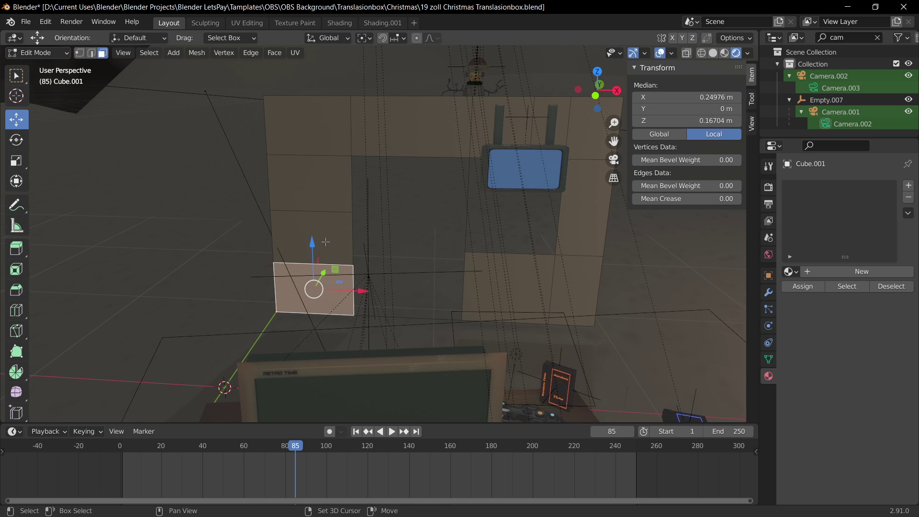
shift+click(325, 242)
shift+click(322, 185)
shift+click(320, 130)
key(x)
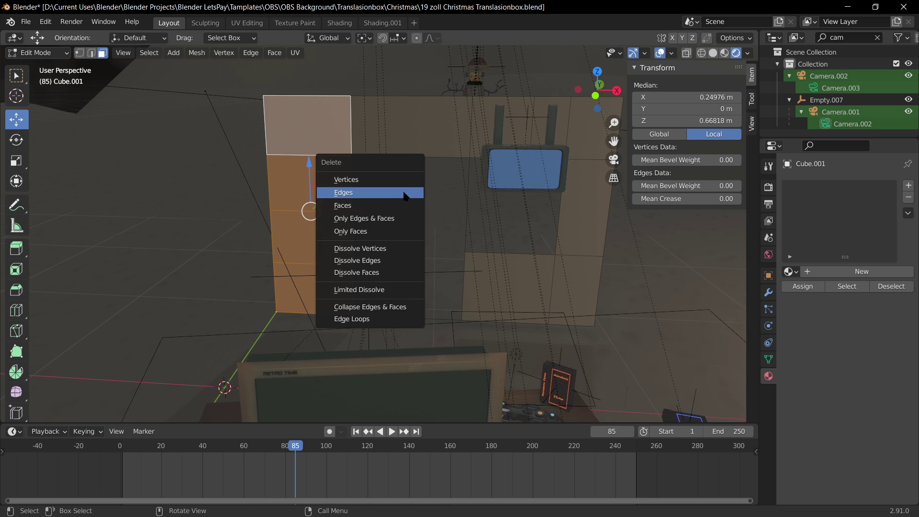
click(400, 176)
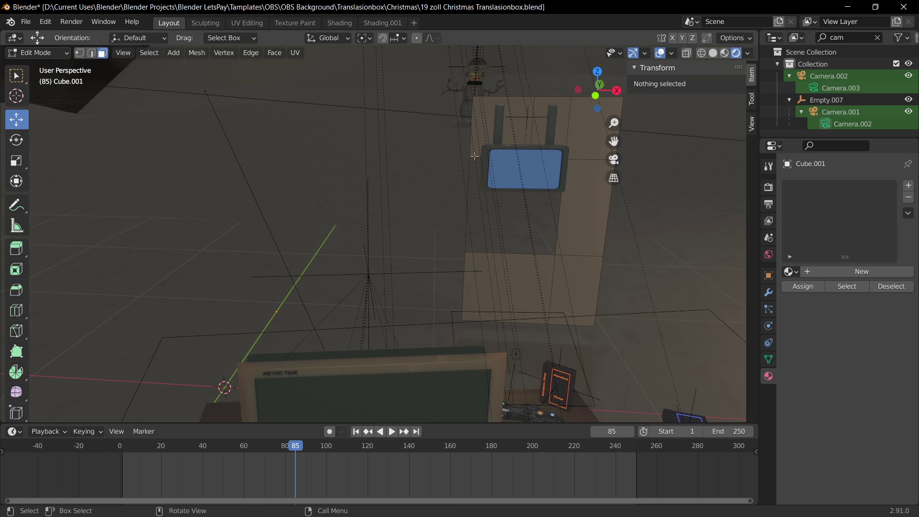
Extrude the top-left corner vertex of the remaining wall and set the new vertex's X position to 0 m.
key(2)
key(1)
click(472, 97)
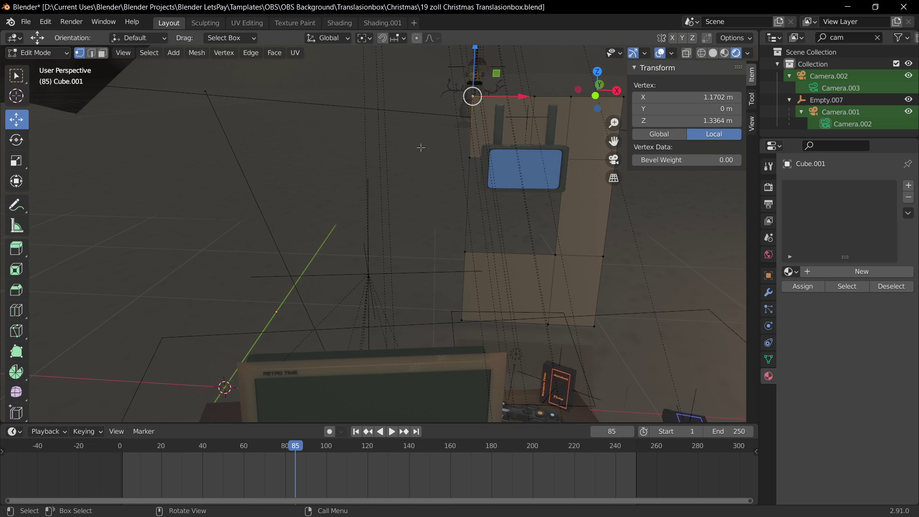
key(e)
key(Escape)
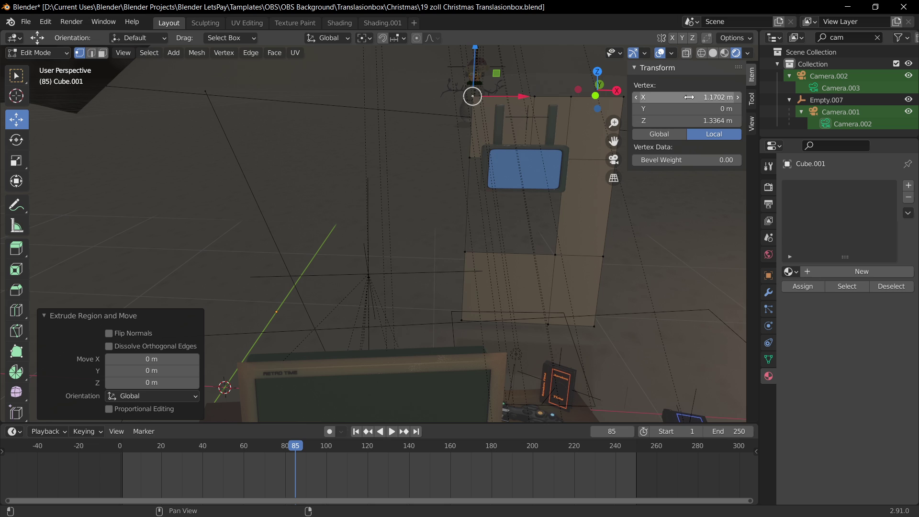
click(688, 97)
text(0)
key(Return)
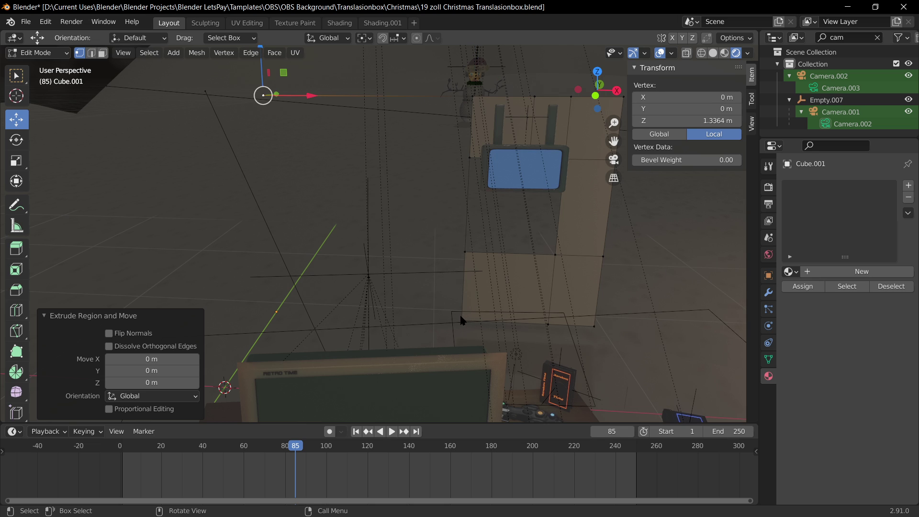
Extrude the wall's bottom-left vertex to X 0 m and connect it to the new upper corner vertex with an edge.
click(461, 320)
click(701, 99)
text(0)
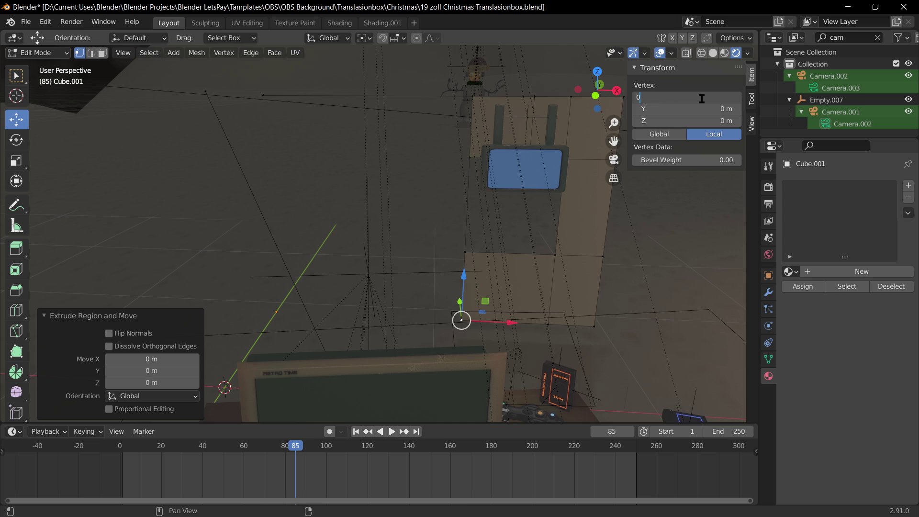
key(Return)
shift+click(263, 95)
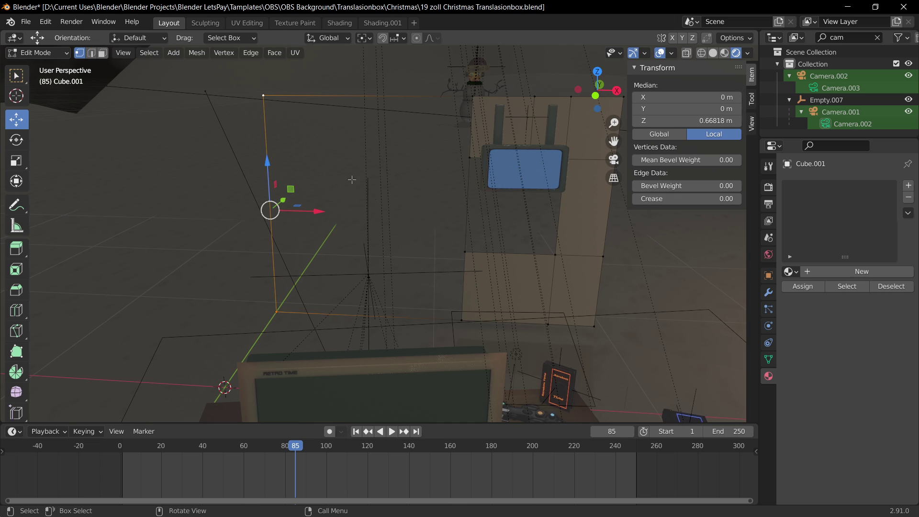
Fill the open area left of the window with a single face through its six surrounding vertices.
click(466, 251)
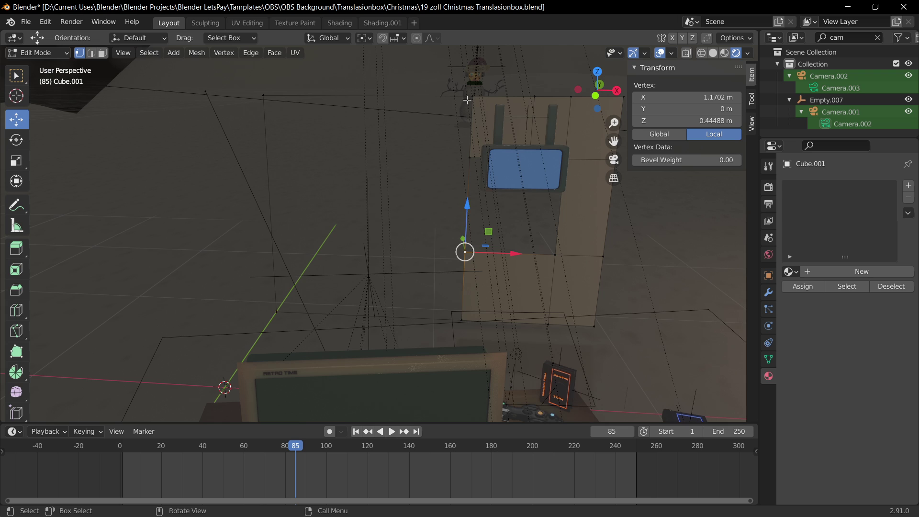
click(472, 97)
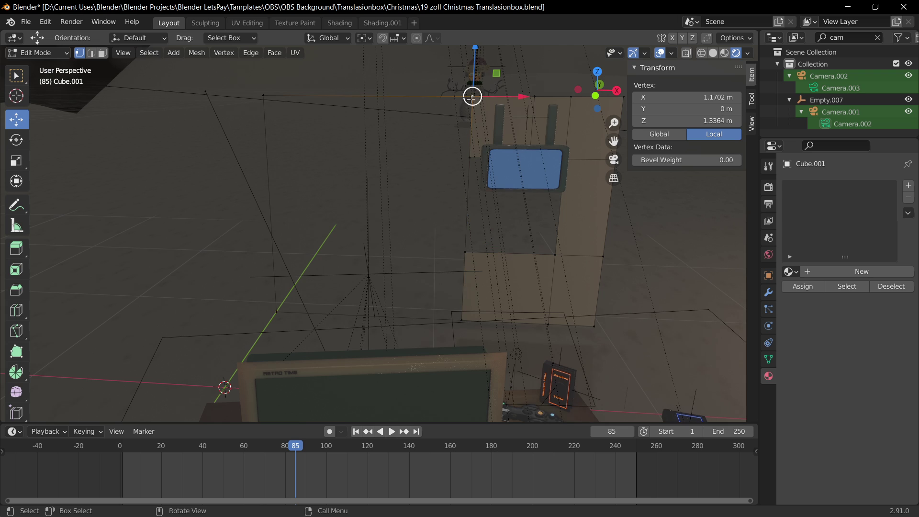
click(461, 320)
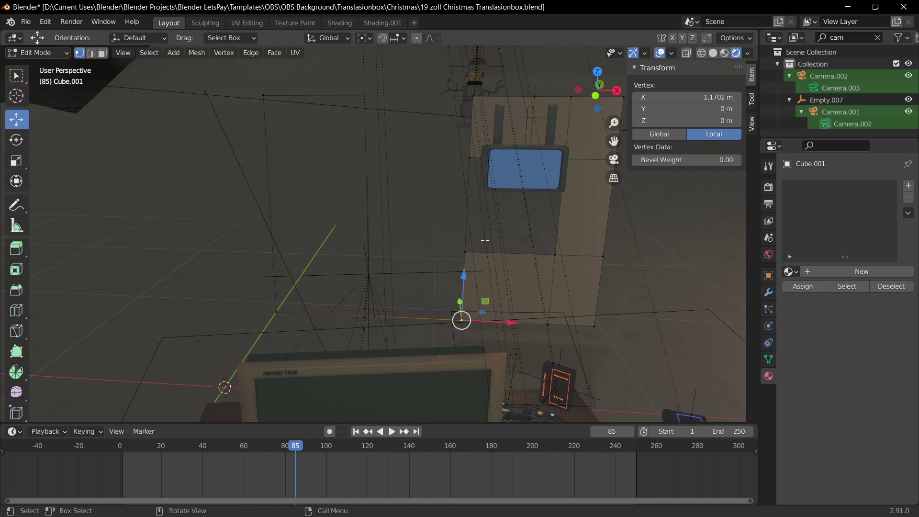
shift+click(471, 98)
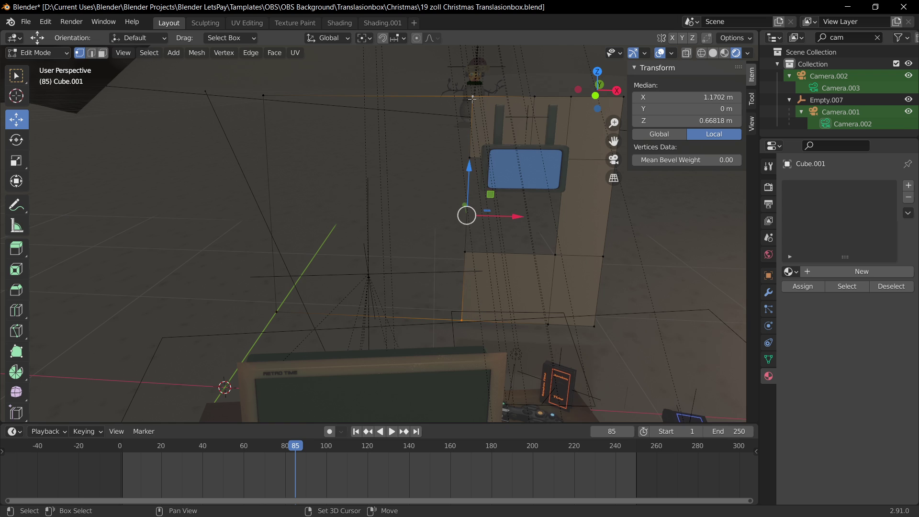
shift+click(263, 97)
shift+click(277, 311)
shift+click(458, 251)
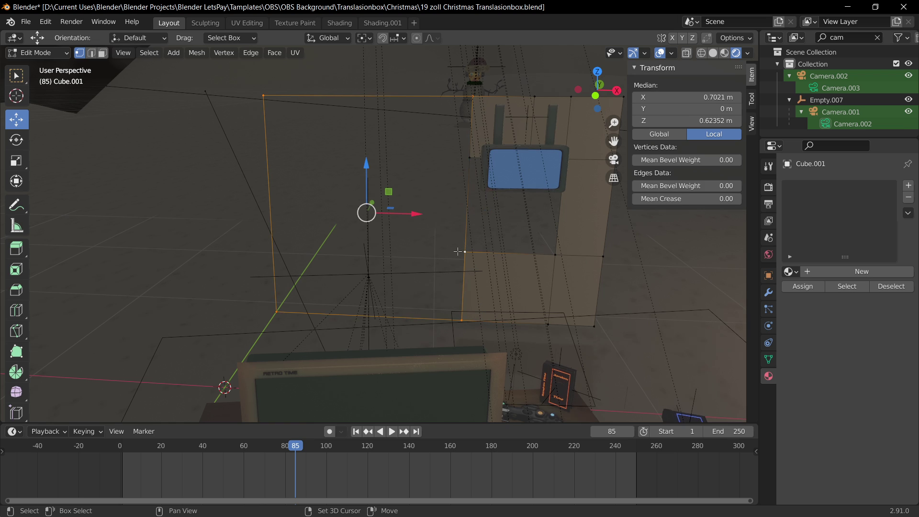
shift+click(464, 159)
key(Tab)
key(Tab)
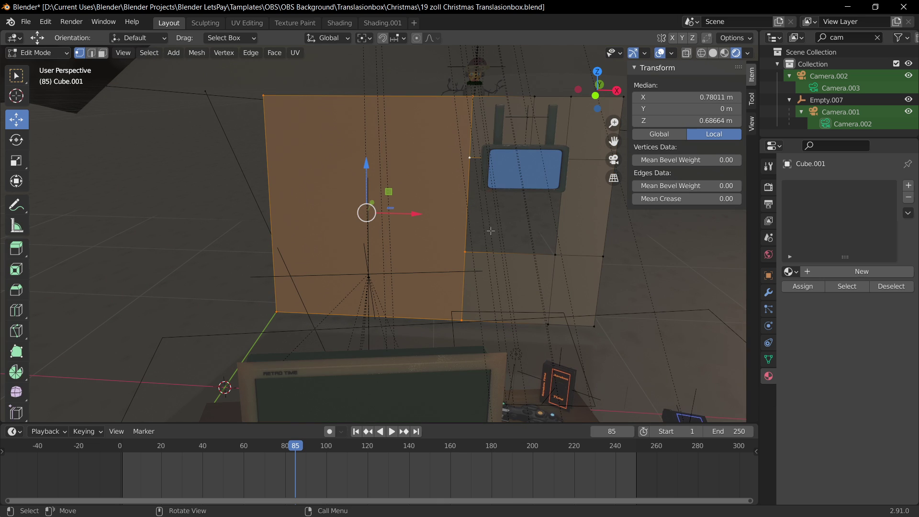
click(457, 215)
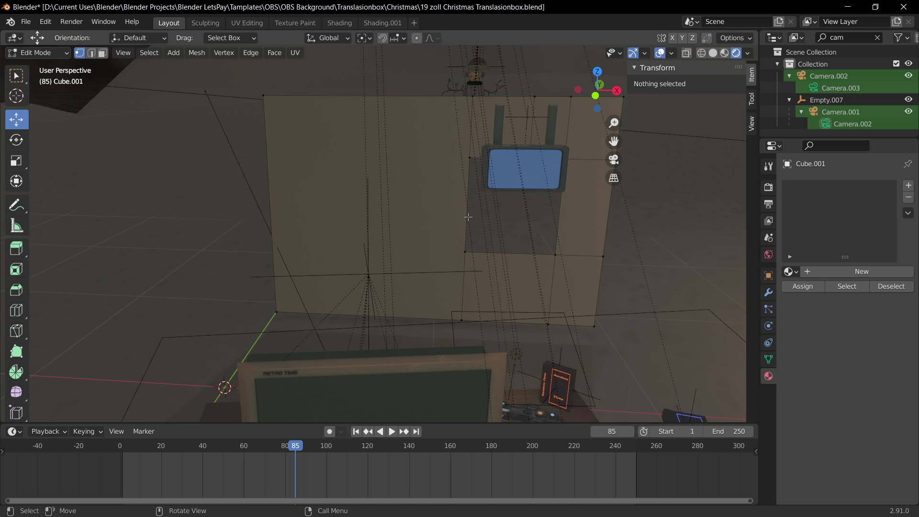
key(2)
click(467, 216)
key(g)
key(Escape)
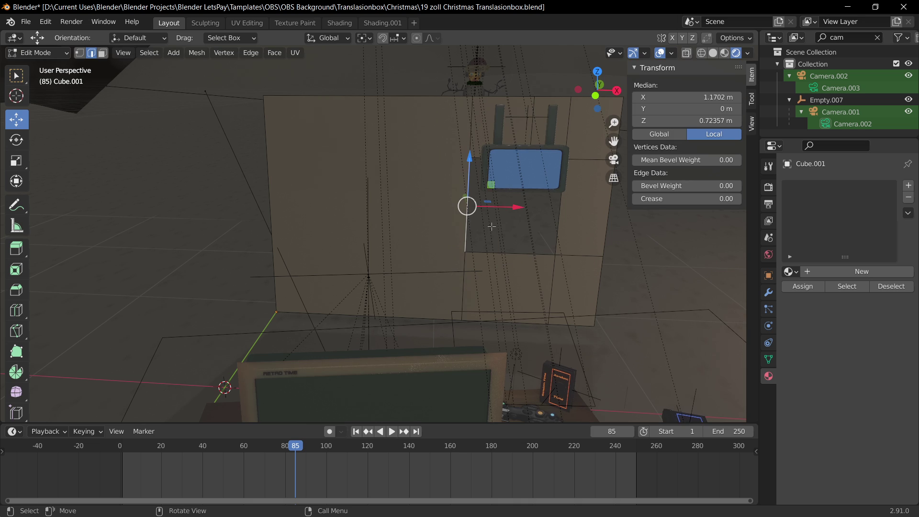
key(s)
right_click(488, 216)
click(552, 227)
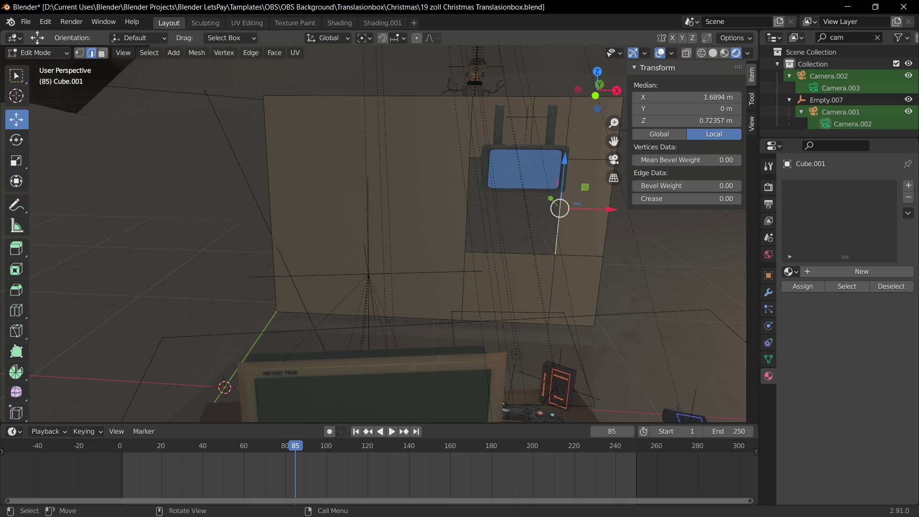
click(477, 160)
key(s)
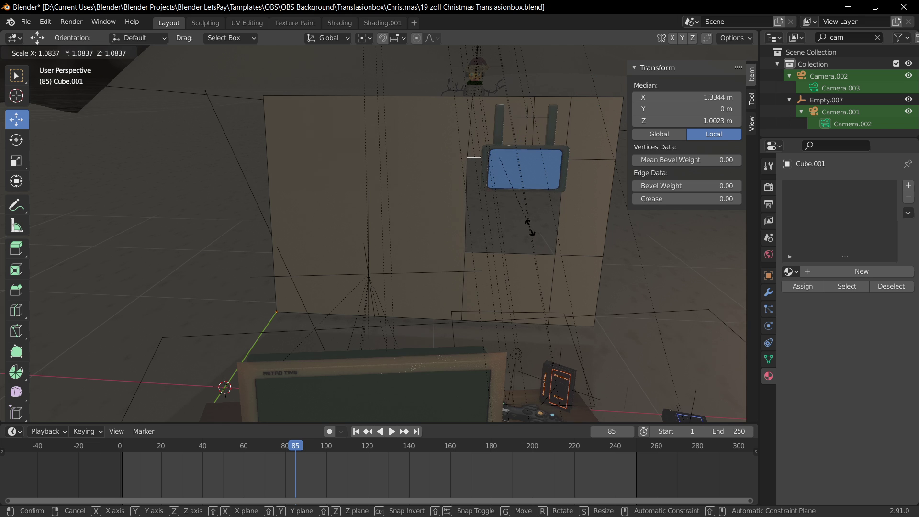
right_click(554, 223)
Dissolve the short vertical edge in the wall section above the window opening.
middle_drag(553, 222, 442, 175)
click(441, 175)
key(x)
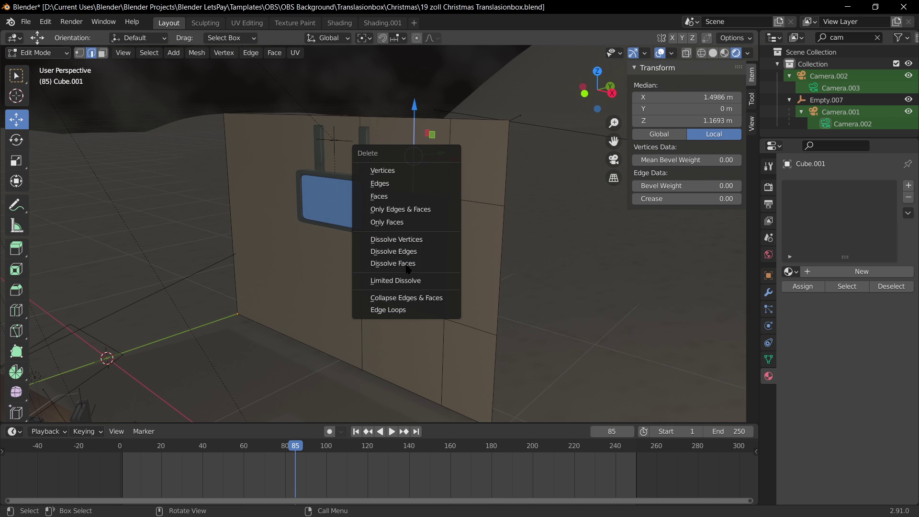
click(407, 252)
Save the blend file, return to Object Mode and check the wall opening through the scene camera.
middle_drag(464, 154, 519, 171)
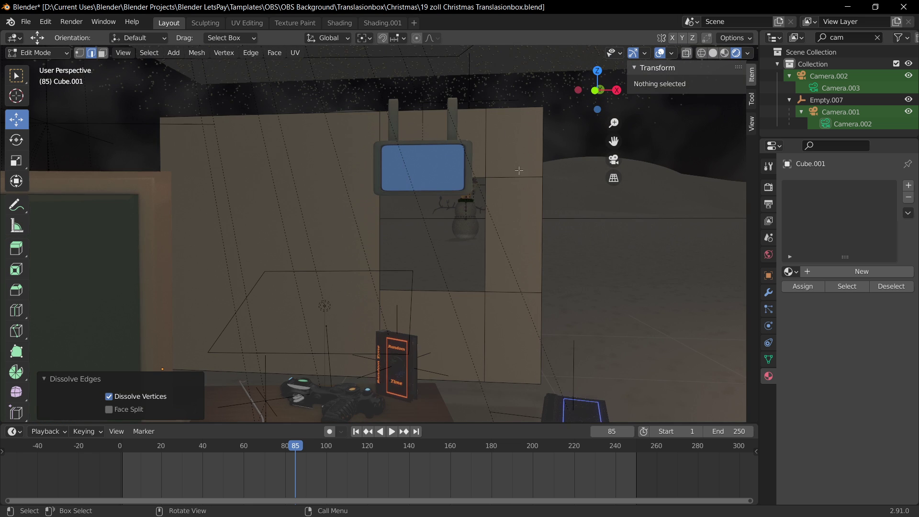
shift+middle_drag(498, 252, 443, 231)
key(ctrl+s)
key(Tab)
key(KP_0)
scroll(402, 159, up, 2)
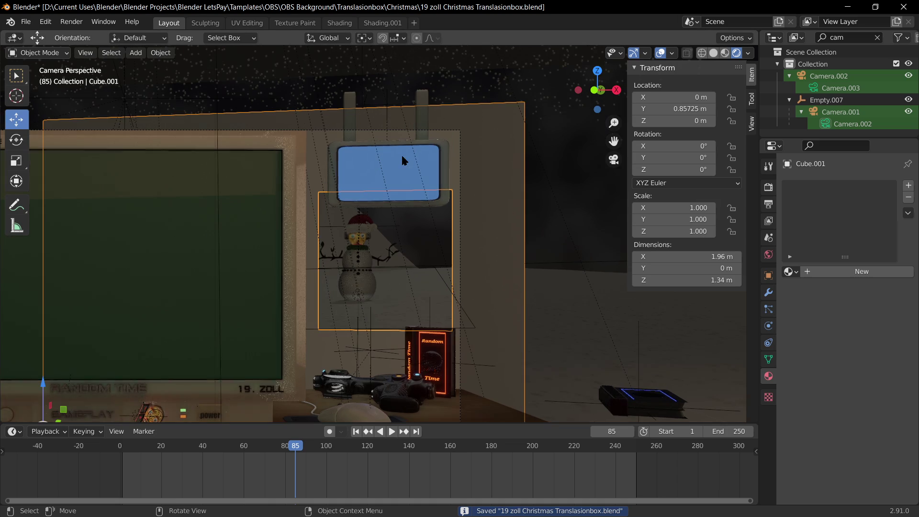
Try thickening the wall with a Solidify modifier at a thickness of -0.82 m.
middle_drag(479, 260, 450, 335)
click(452, 345)
click(453, 346)
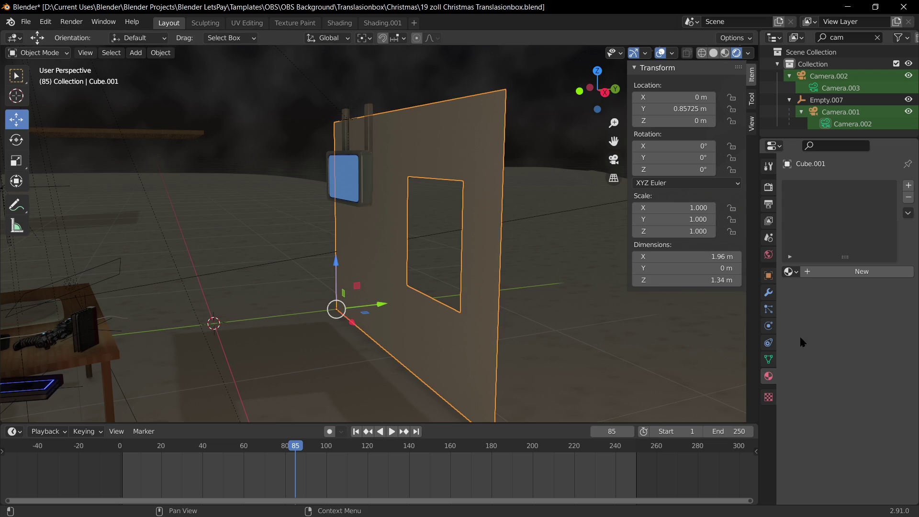
click(767, 292)
click(842, 185)
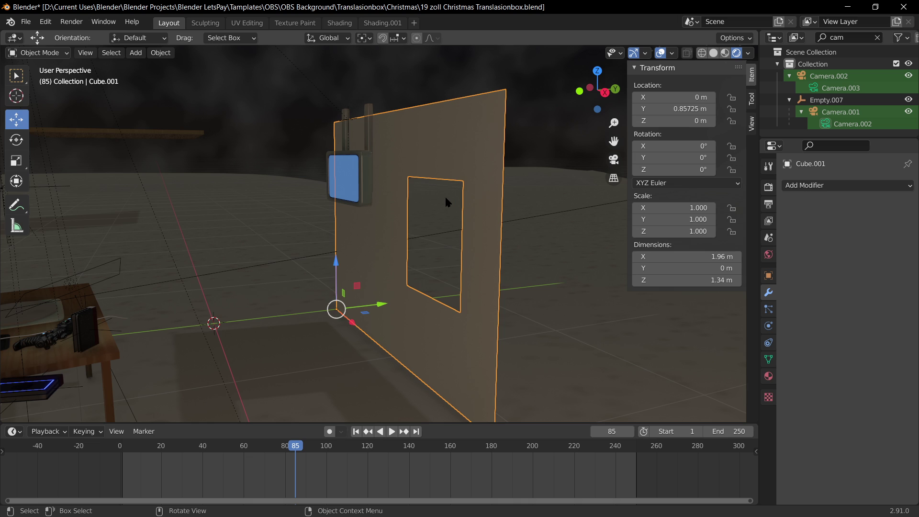
click(827, 187)
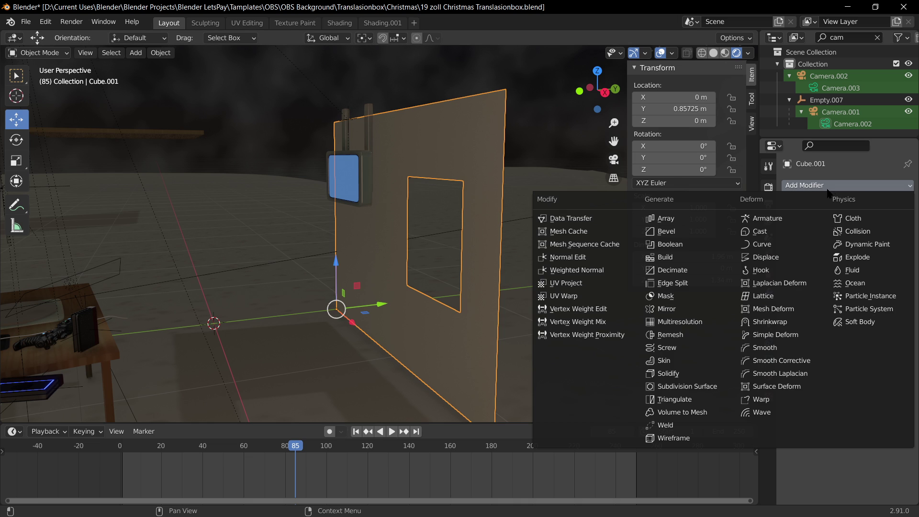
click(676, 374)
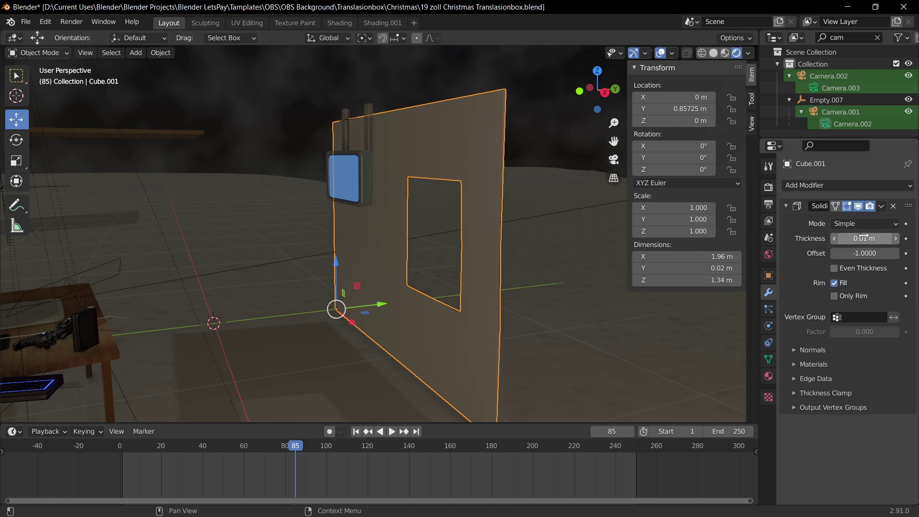
drag(863, 237, 528, 259)
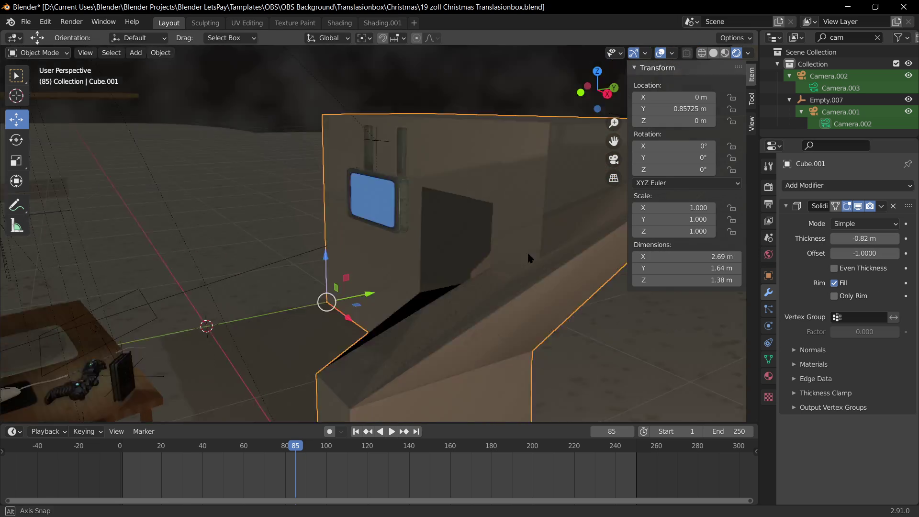
Remove the Solidify modifier from the wall.
middle_drag(528, 258, 372, 218)
middle_drag(257, 230, 450, 268)
click(892, 205)
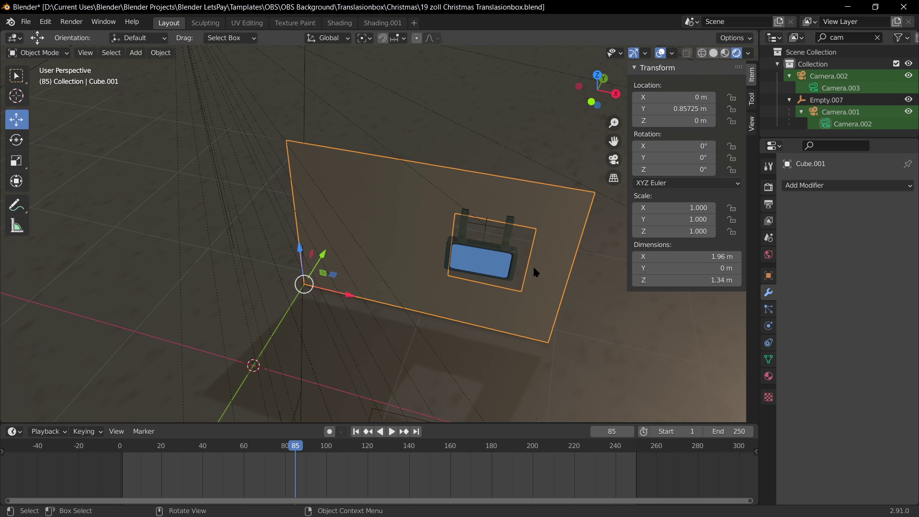
Extrude the entire wall mesh about 0.17 m along the Y axis and return to Object Mode.
middle_drag(532, 265, 410, 269)
key(Tab)
middle_drag(398, 315, 395, 298)
key(1)
key(a)
key(e)
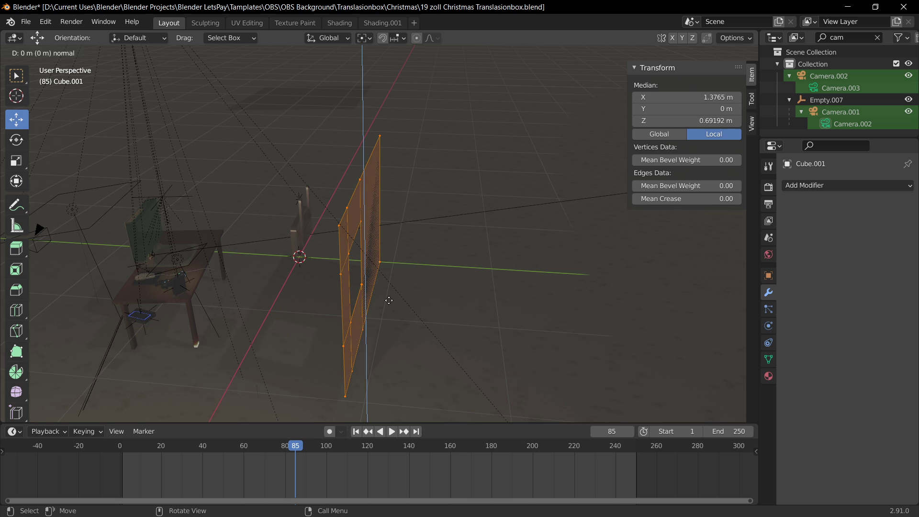
right_click(408, 303)
key(g)
key(y)
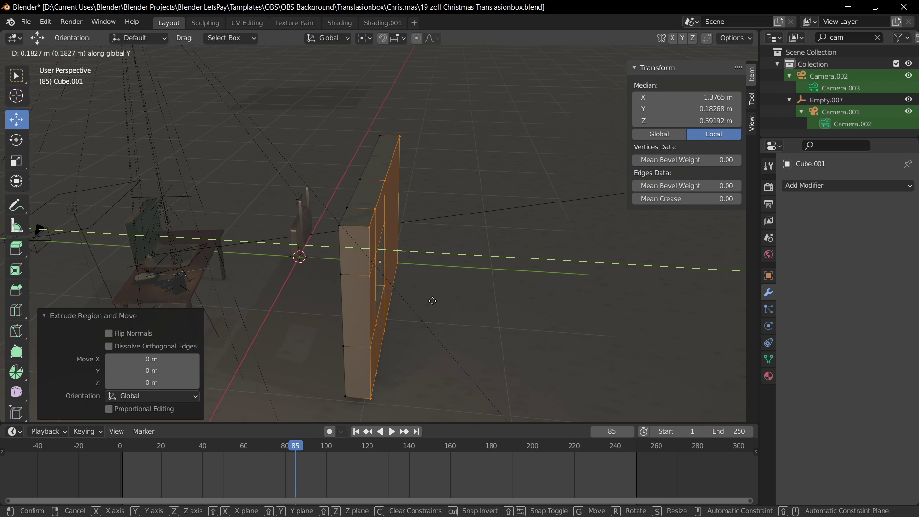
click(428, 300)
key(Tab)
Inspect the thickened wall and its window opening from behind, from the side and through the scene camera.
middle_drag(389, 351, 470, 249)
scroll(497, 305, up, 2)
scroll(383, 338, down, 3)
click(526, 332)
key(KP_0)
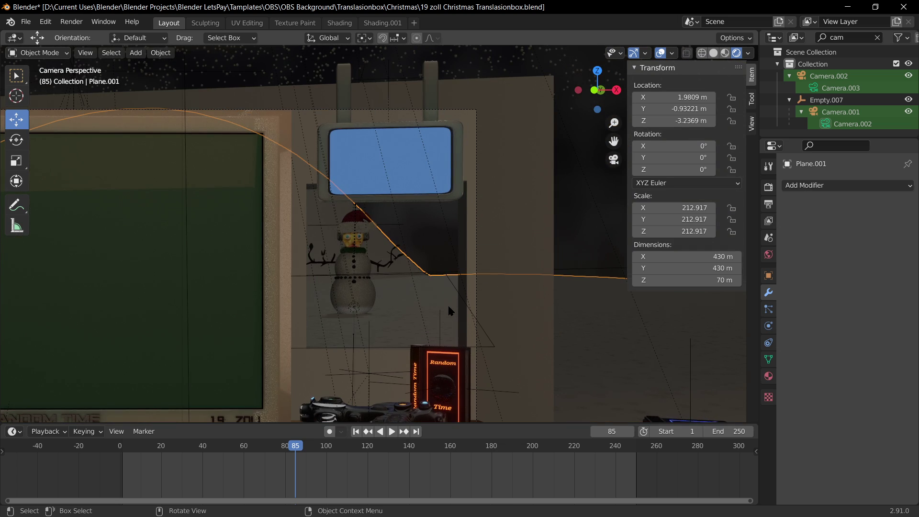
middle_drag(539, 248, 369, 246)
click(369, 246)
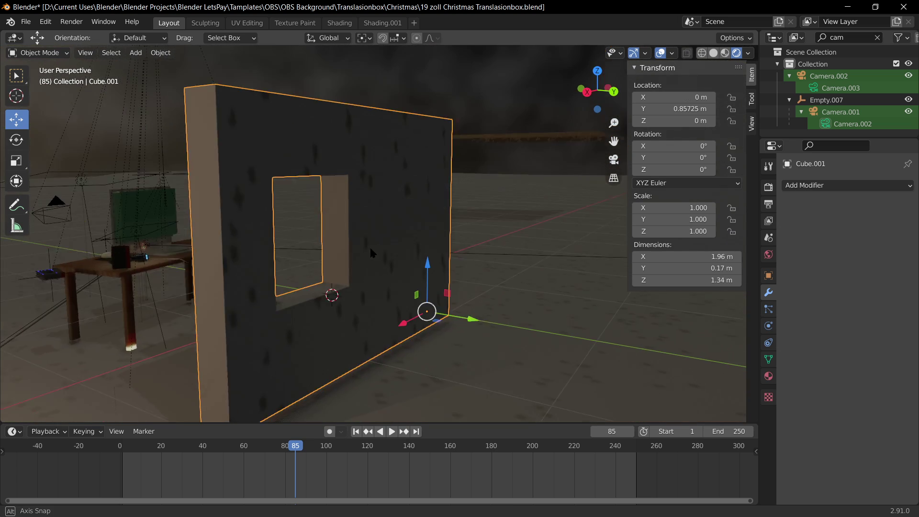
key(Tab)
click(347, 172)
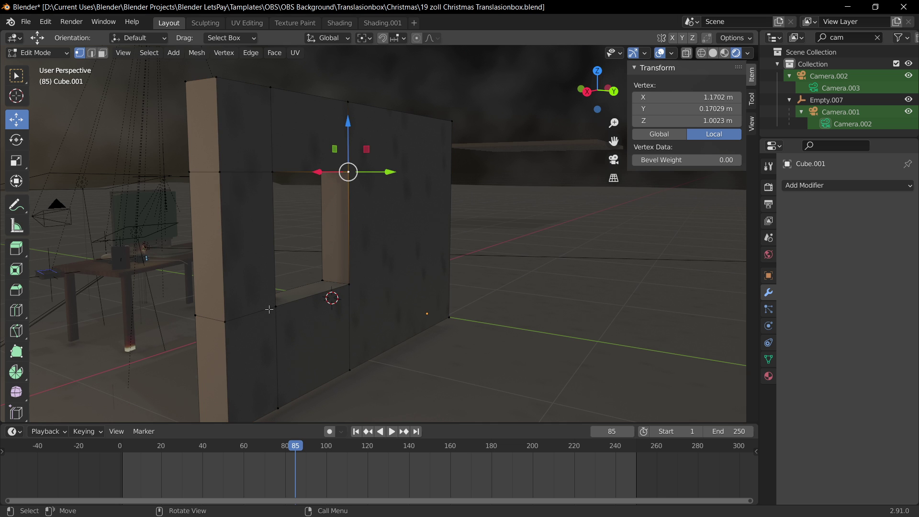
middle_drag(269, 309, 361, 264)
click(510, 318)
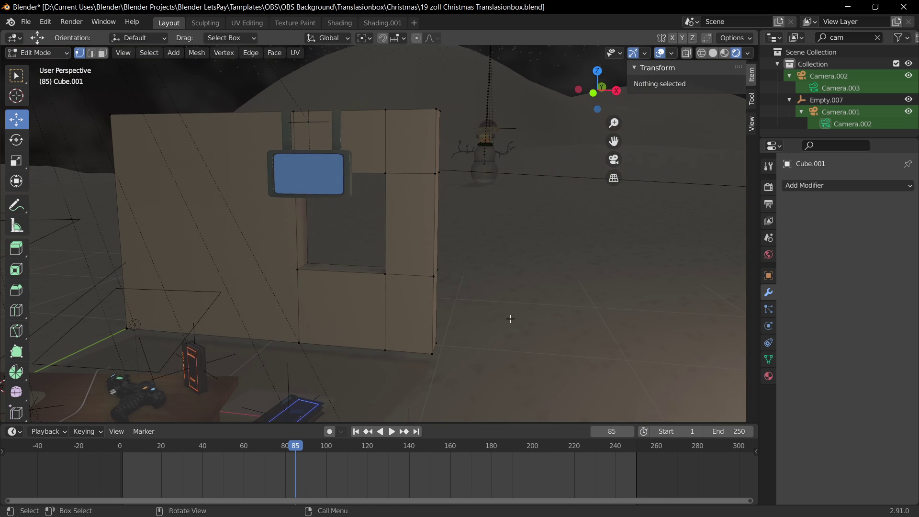
key(Tab)
click(474, 385)
middle_drag(475, 386, 324, 310)
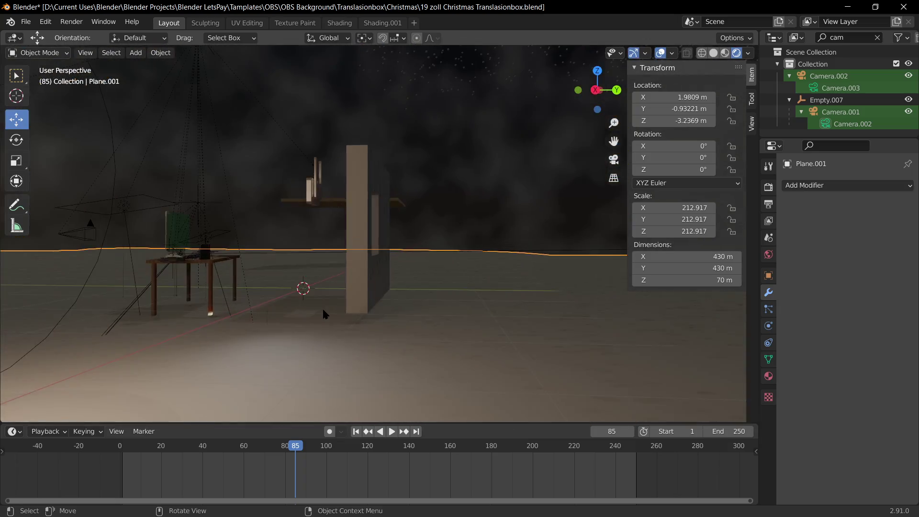
key(KP_0)
scroll(327, 309, down, 3)
middle_drag(449, 307, 562, 326)
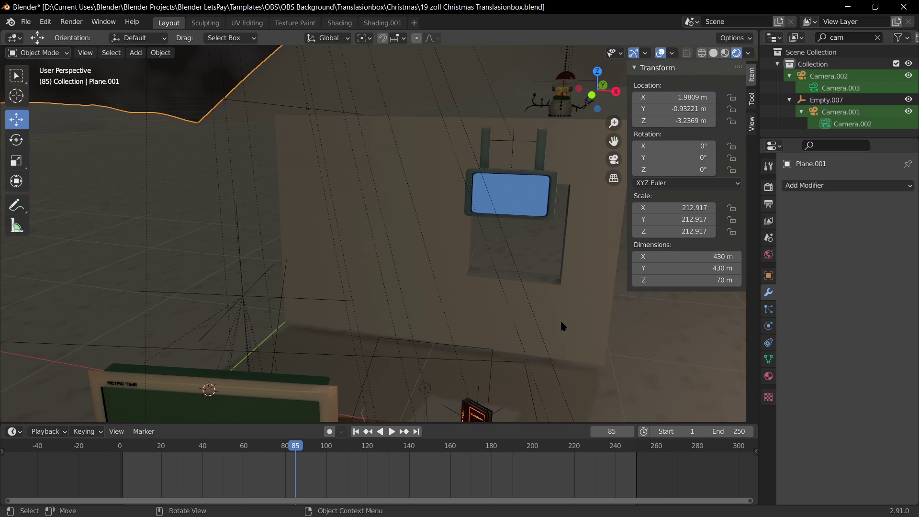
Delete all edges of the wall mesh except the front vertical edge at its origin, using an inverted selection.
click(578, 342)
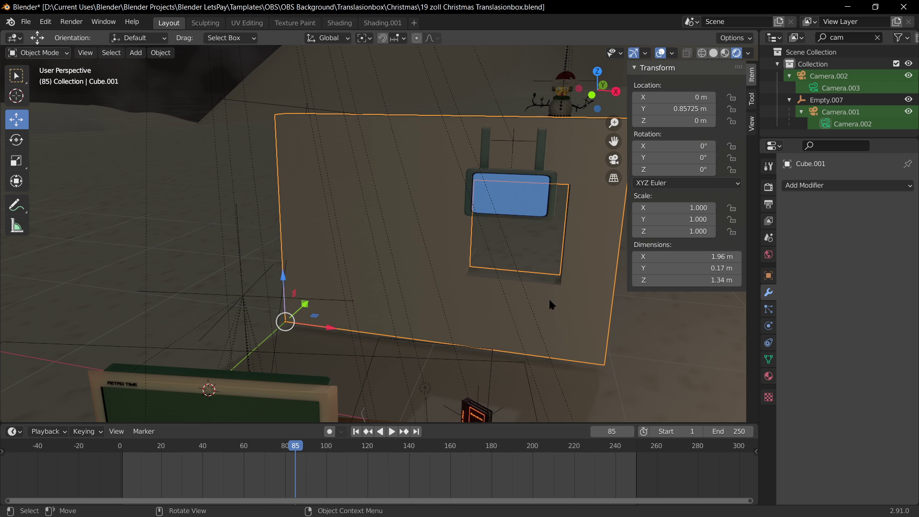
click(576, 317)
click(576, 318)
key(Tab)
click(280, 217)
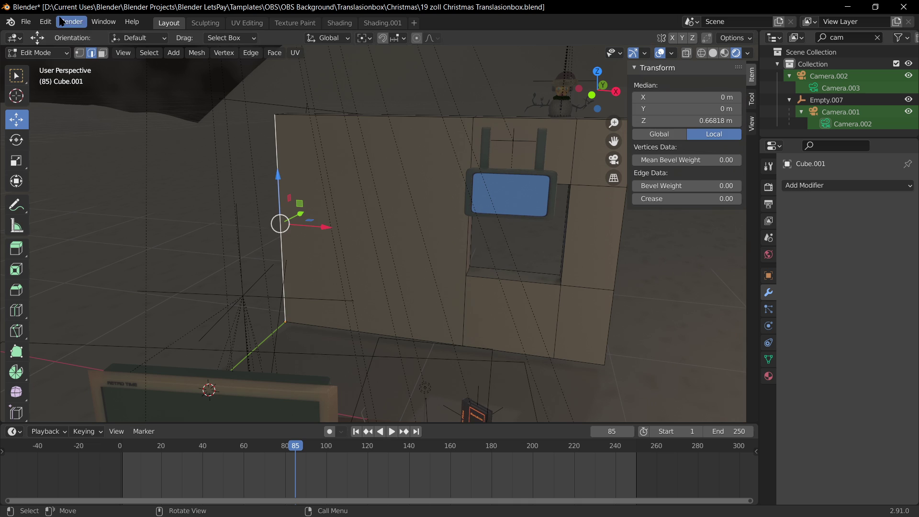
click(149, 52)
click(174, 91)
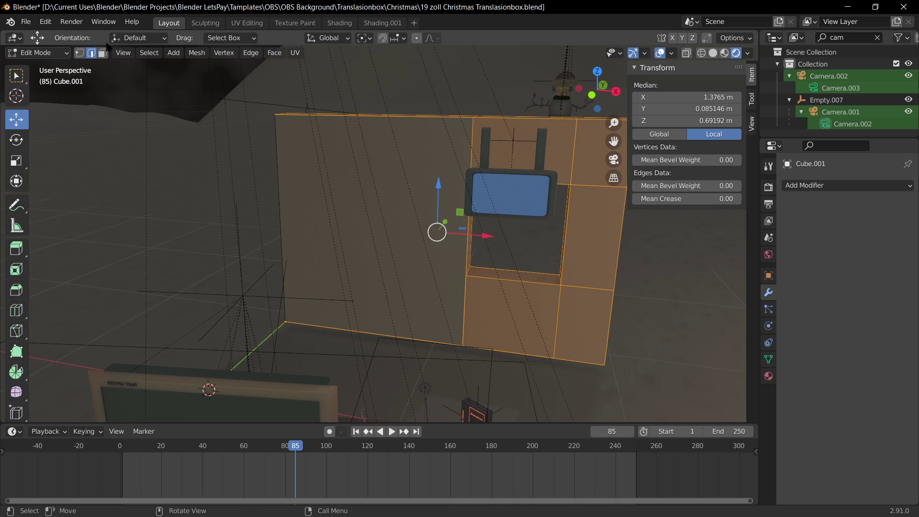
key(x)
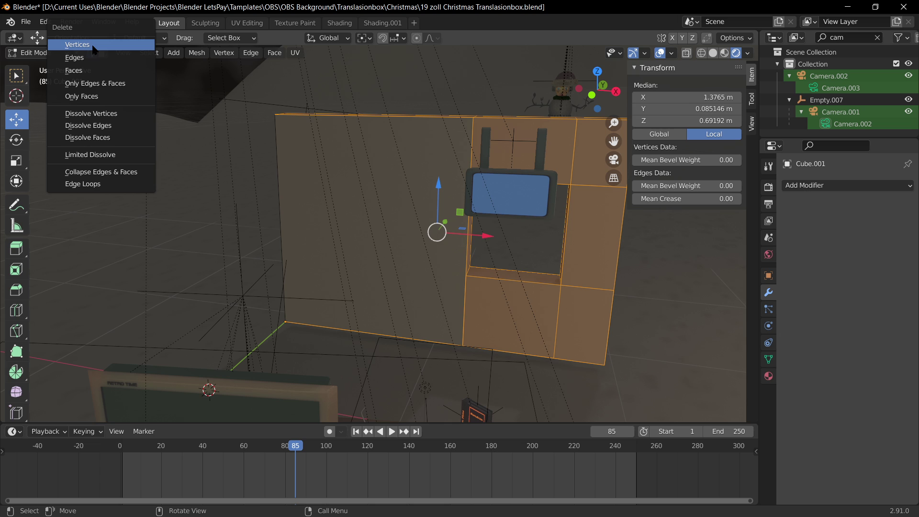
click(94, 44)
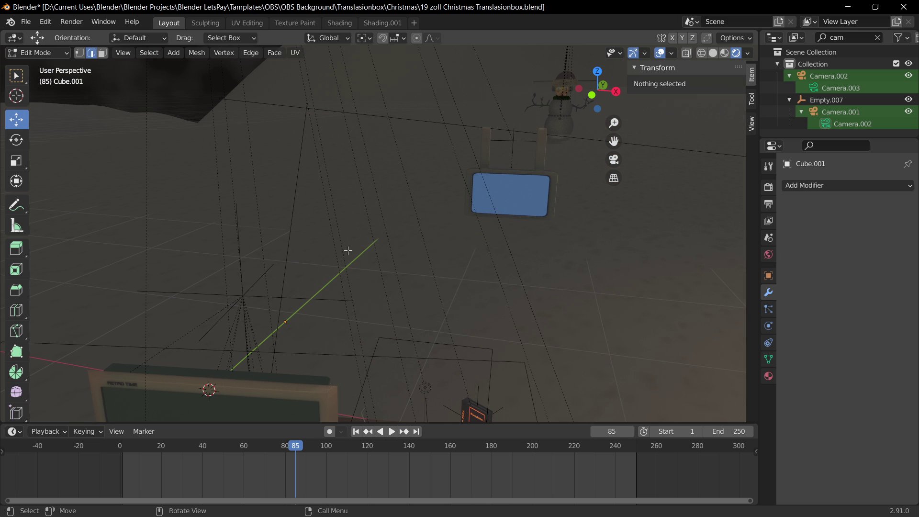
key(ctrl+z)
key(x)
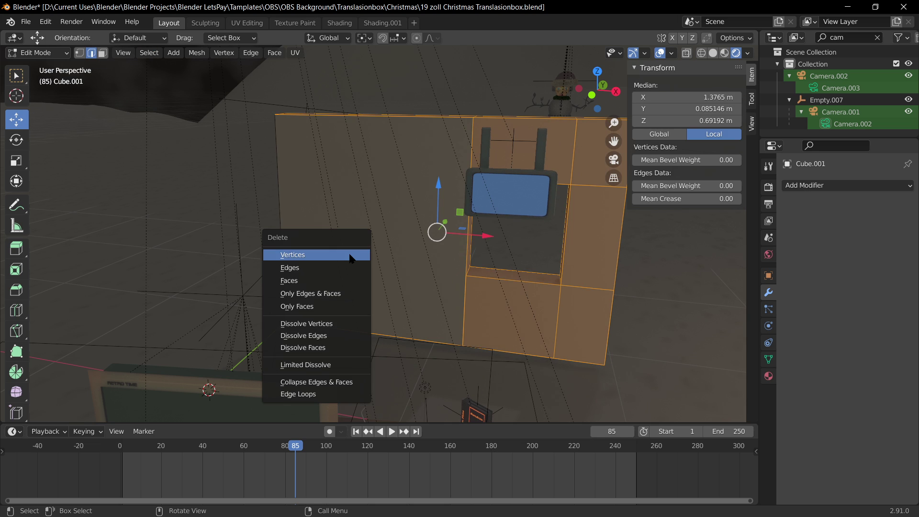
click(316, 273)
Extrude the remaining vertical edge about 1.43 m along the X axis to form a flat wall panel.
key(e)
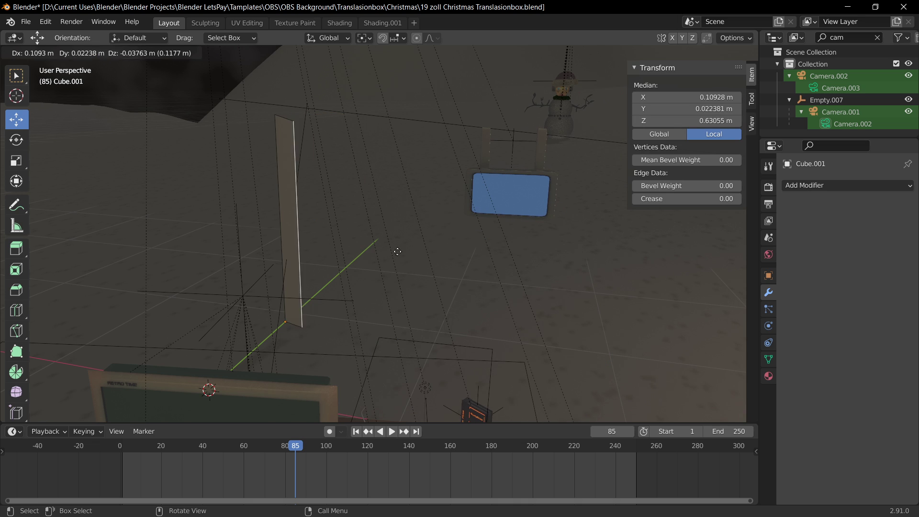
right_click(531, 264)
drag(330, 225, 532, 298)
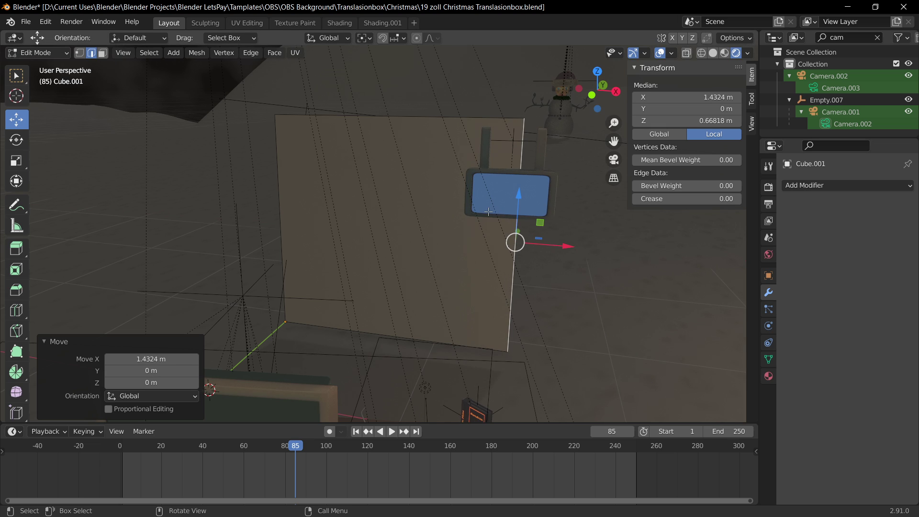
Add a Solidify modifier to the wall with a thickness of 0.11 m.
click(814, 185)
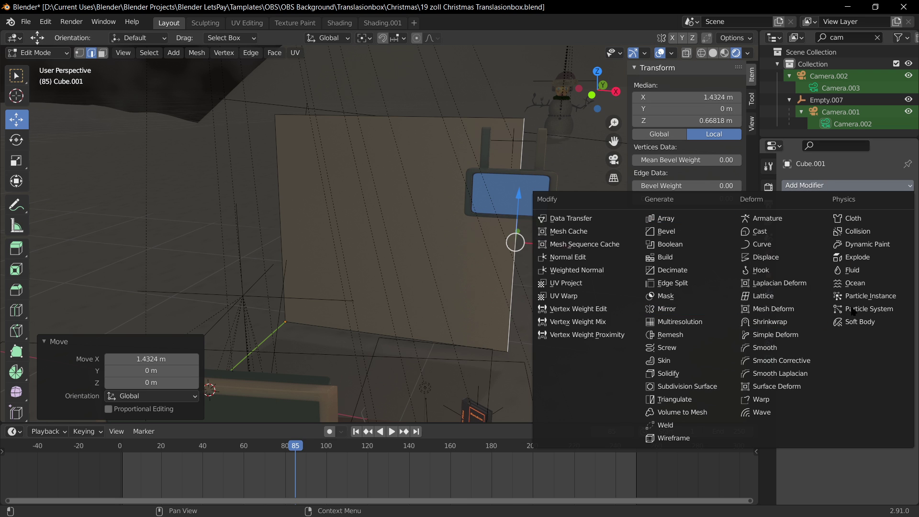
click(689, 373)
middle_drag(581, 286, 493, 292)
mouse_move(862, 238)
mouse_down()
mouse_move(890, 238)
mouse_move(881, 238)
mouse_up()
middle_drag(443, 296, 535, 294)
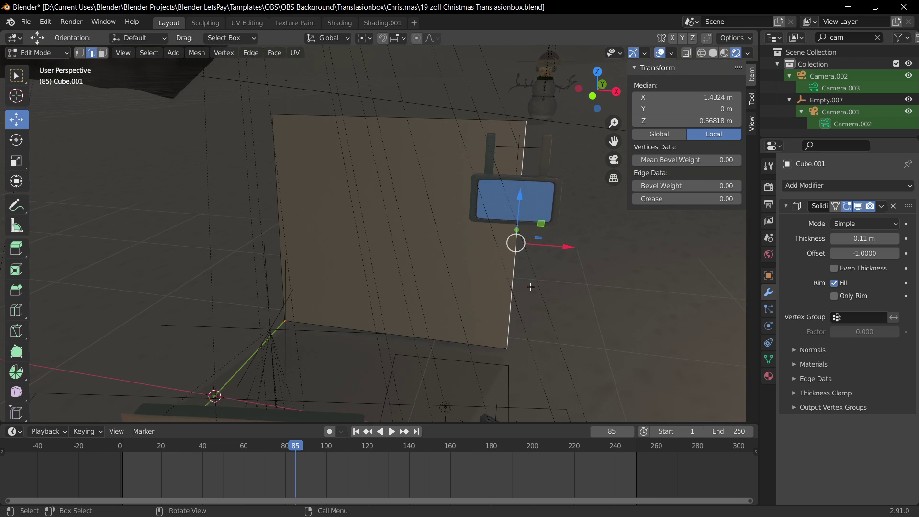
Move the wall panel's free vertical edge back along X to about 1.18 m, checking it through the scene camera.
drag(571, 246, 542, 246)
key(KP_0)
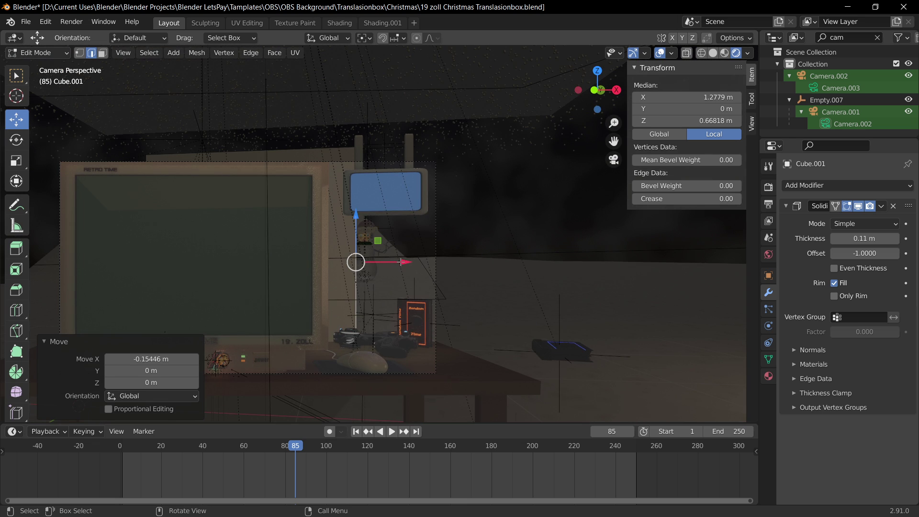
drag(401, 262, 381, 255)
Extrude the free vertical edge along X into two more wall sections, about 0.50 m and 0.47 m wide.
key(e)
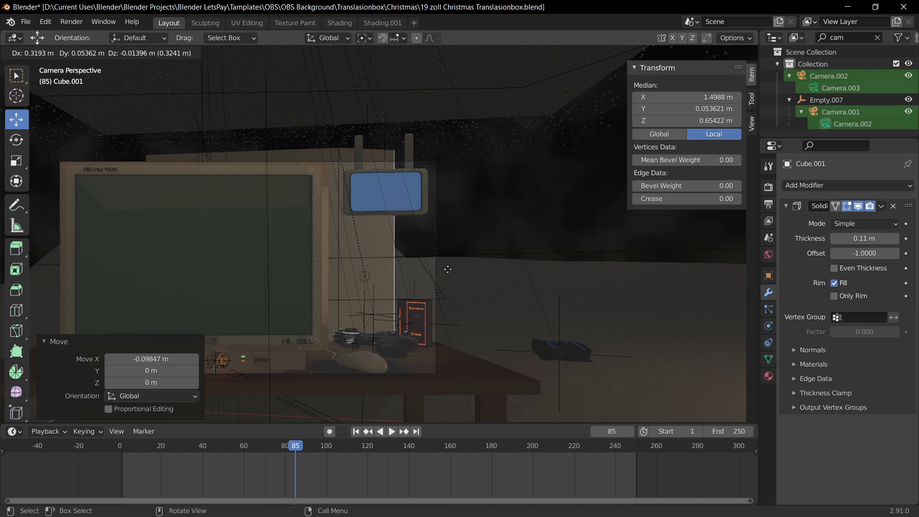
right_click(426, 261)
drag(385, 261, 477, 271)
key(e)
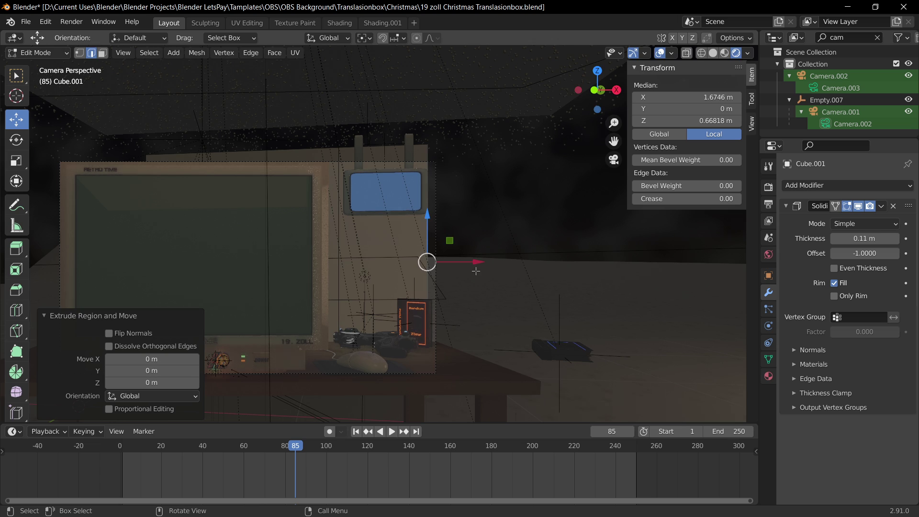
drag(543, 267, 564, 266)
middle_drag(502, 232, 482, 265)
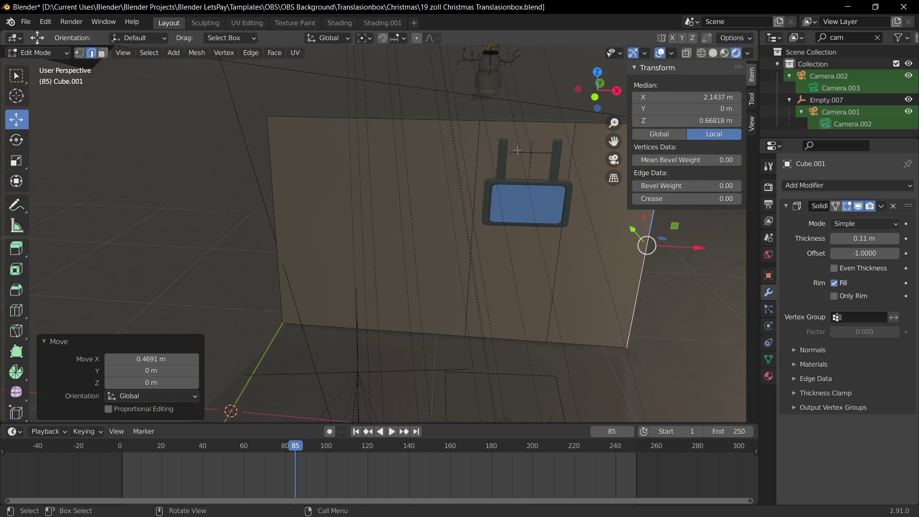
Try lowering the top edge of the middle wall section, and undo the move.
click(524, 130)
middle_drag(523, 130, 439, 99)
drag(436, 97, 439, 149)
key(ctrl+z)
middle_drag(501, 219, 467, 218)
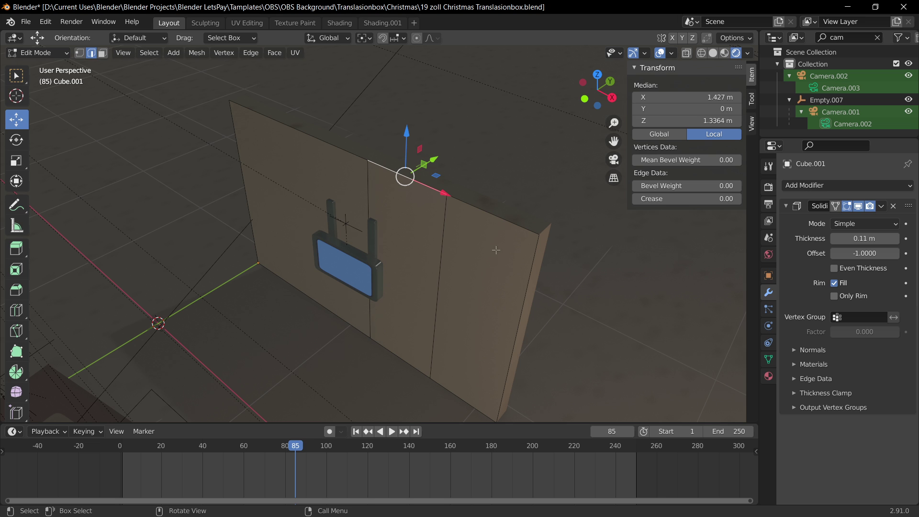
middle_drag(524, 229, 480, 222)
Save the blend file and apply the wall's Solidify modifier in Object Mode.
key(ctrl+s)
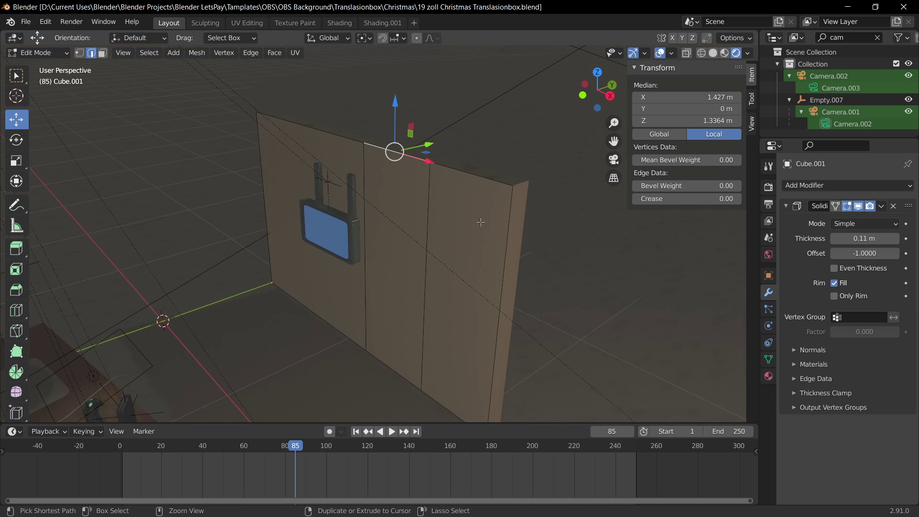
click(447, 362)
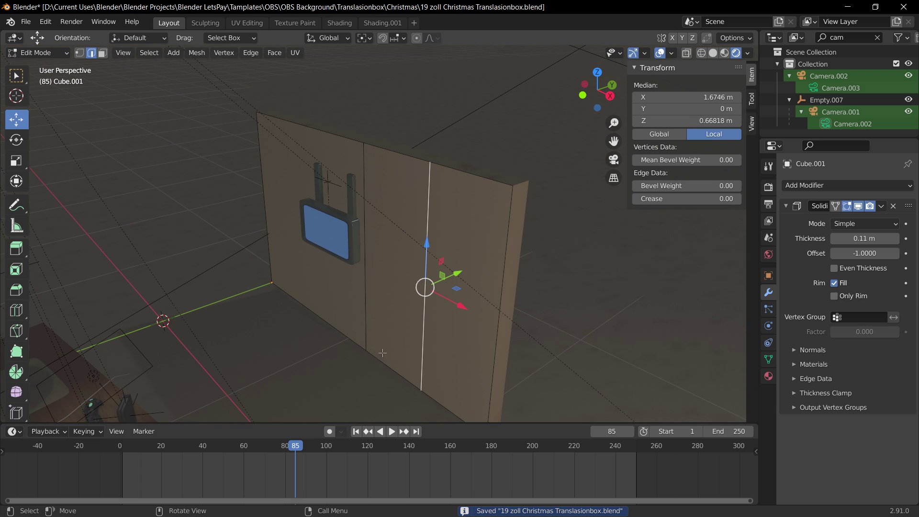
click(408, 176)
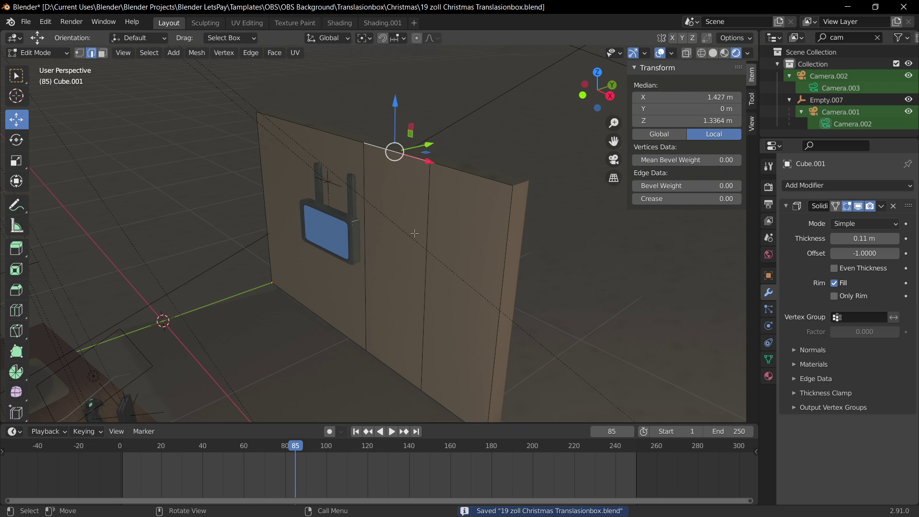
click(883, 205)
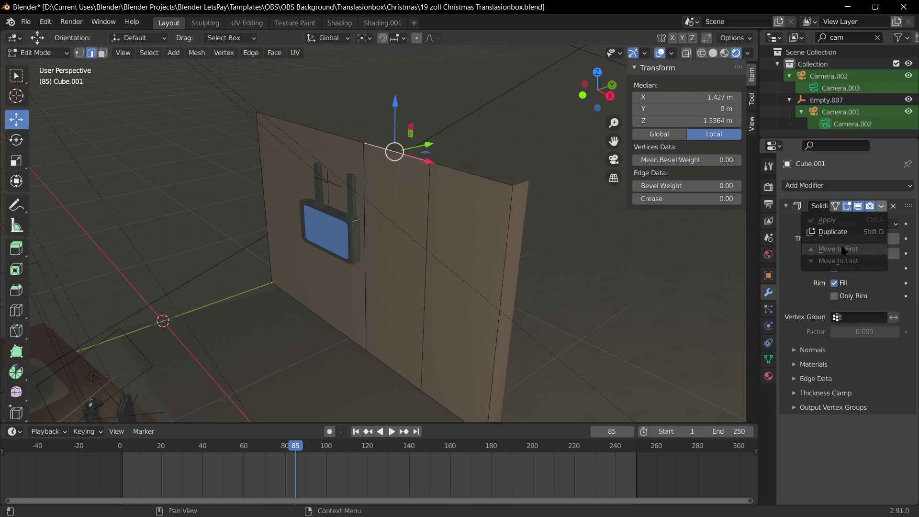
key(Tab)
click(493, 221)
click(494, 224)
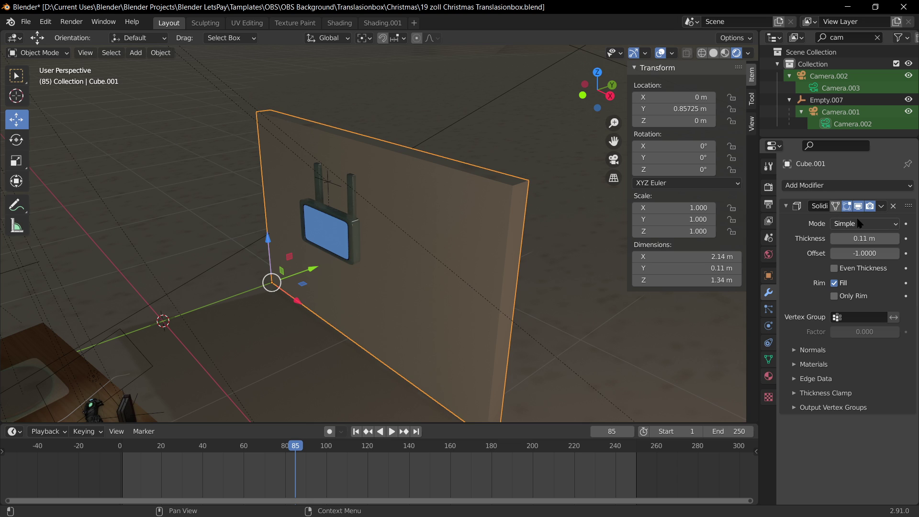
click(863, 223)
click(880, 206)
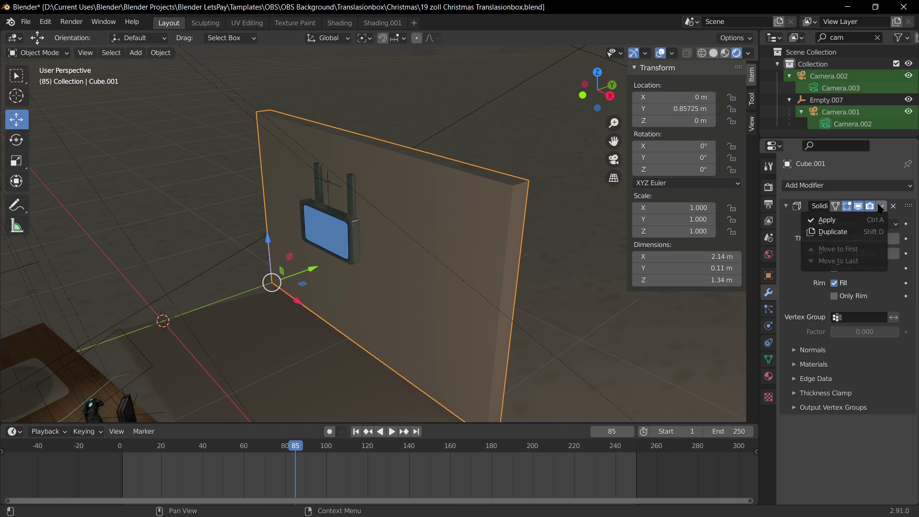
click(845, 222)
click(491, 217)
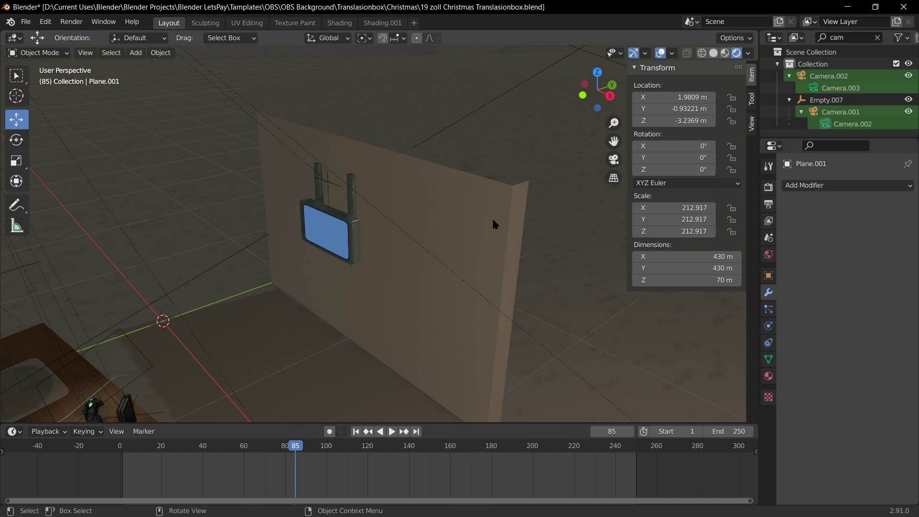
Delete the front and back faces of the middle wall section in Edit Mode.
scroll(498, 219, up, 3)
click(498, 225)
key(Tab)
click(430, 238)
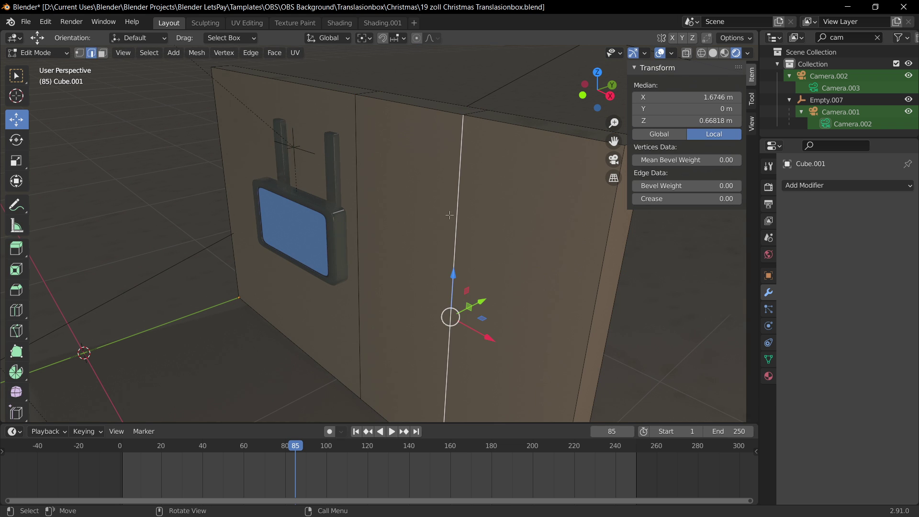
key(3)
click(420, 242)
middle_drag(475, 271, 481, 206)
key(x)
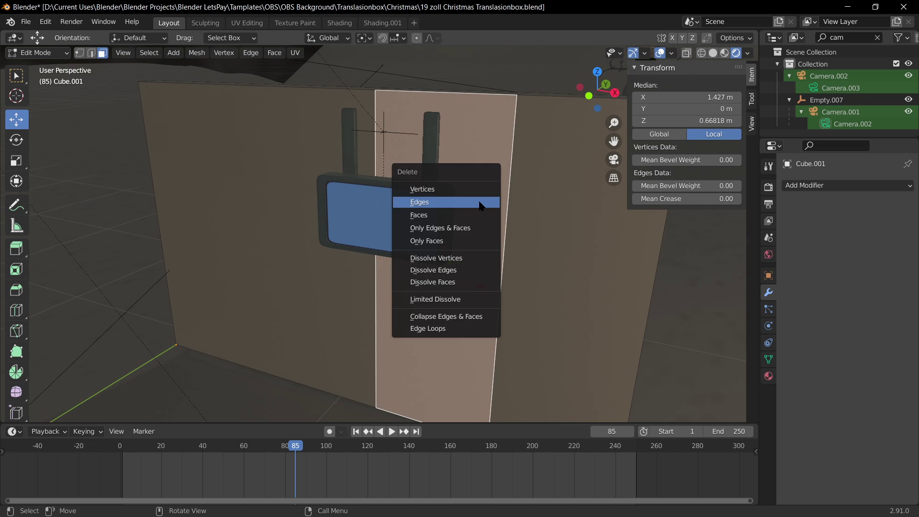
click(464, 215)
click(486, 180)
key(x)
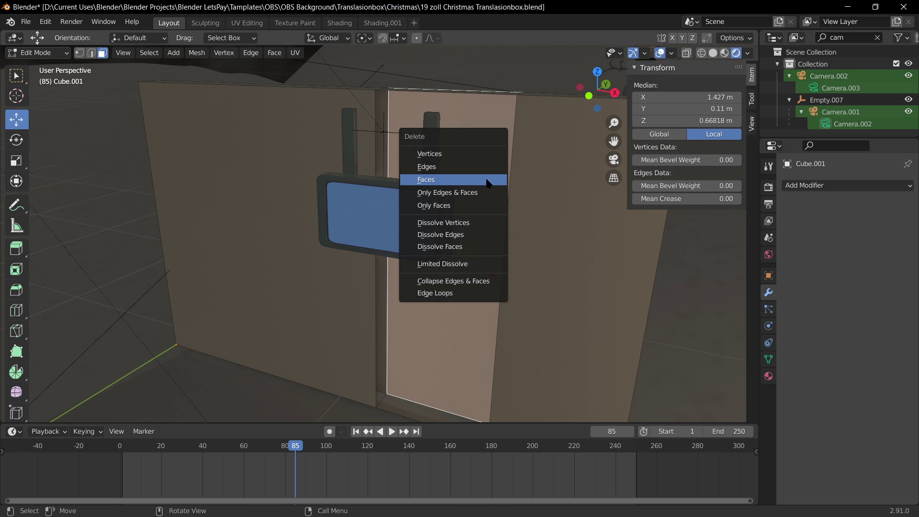
click(486, 180)
Close the open left side of the middle section's opening with a face between its four corner vertices.
middle_drag(479, 201, 392, 280)
click(376, 362)
shift+click(393, 355)
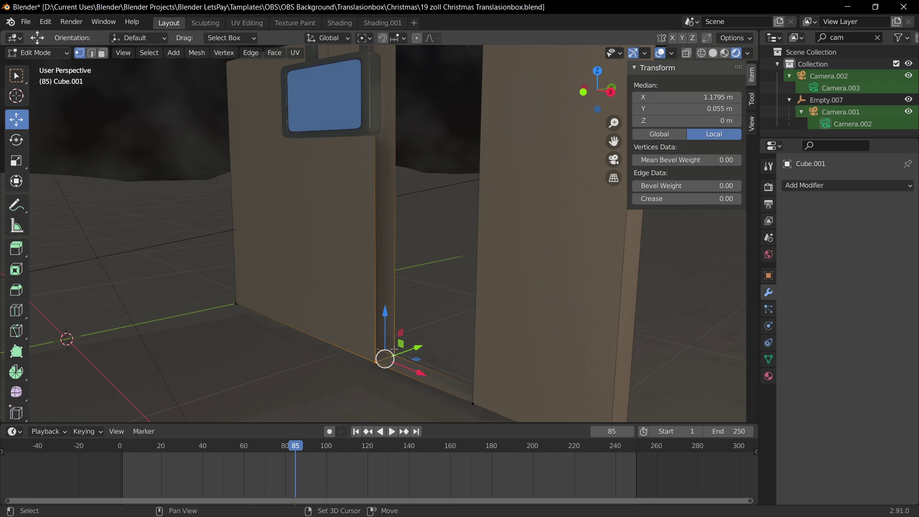
middle_drag(394, 355, 429, 237)
shift+click(390, 107)
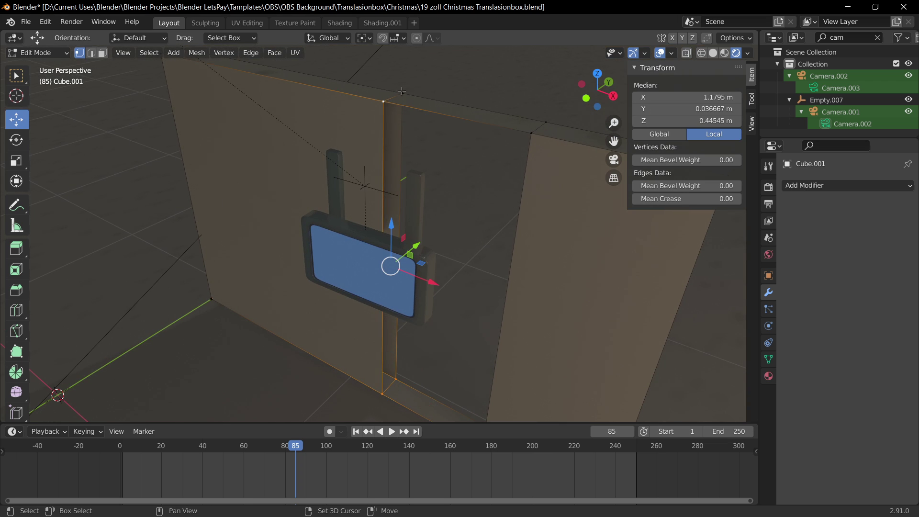
Close the opposite side of the opening with a face between its four corner vertices.
middle_drag(390, 107, 479, 311)
click(477, 318)
shift+click(472, 317)
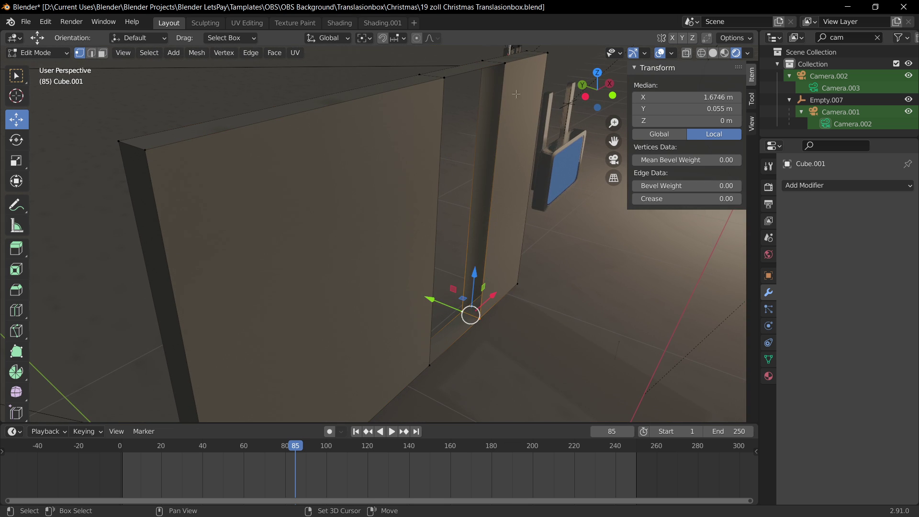
shift+click(505, 63)
shift+click(482, 60)
middle_drag(551, 275, 425, 293)
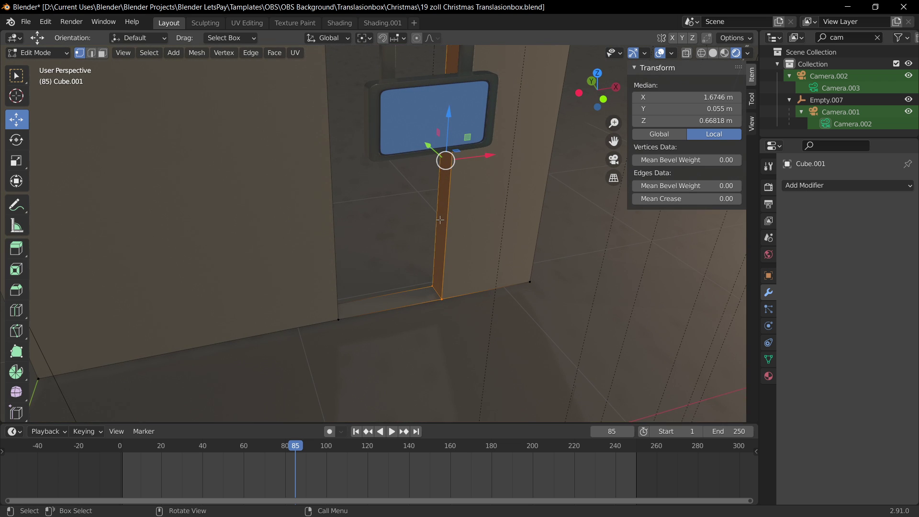
Select the faces framing the opening, invert the selection, and hide the remaining wall faces.
middle_drag(440, 220, 497, 213)
click(389, 278)
key(3)
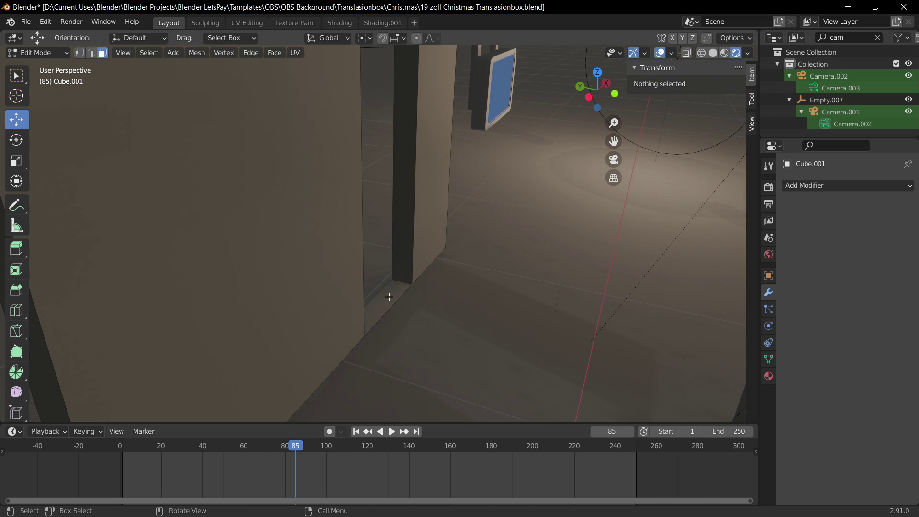
click(389, 296)
middle_drag(388, 297, 268, 182)
shift+click(336, 291)
click(149, 53)
click(178, 90)
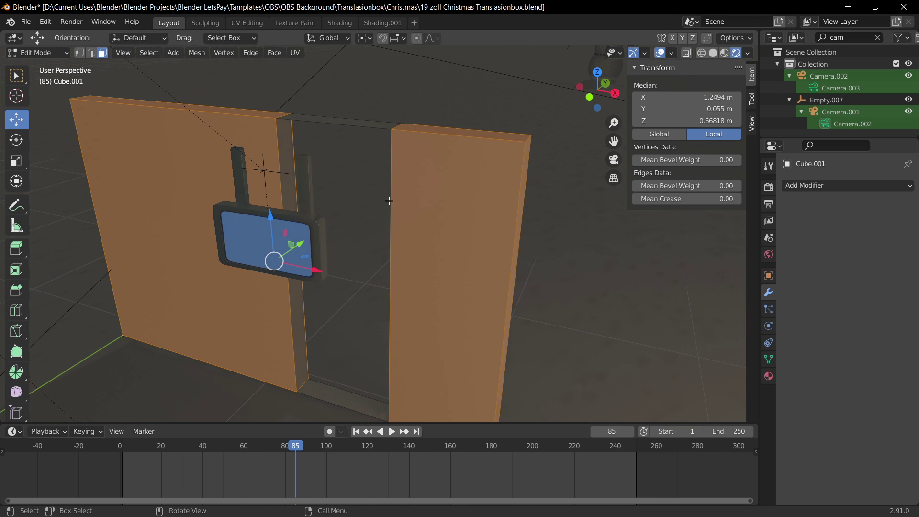
key(h)
Hide every object except the wall, then edit the wall's mesh in solid shading.
key(Tab)
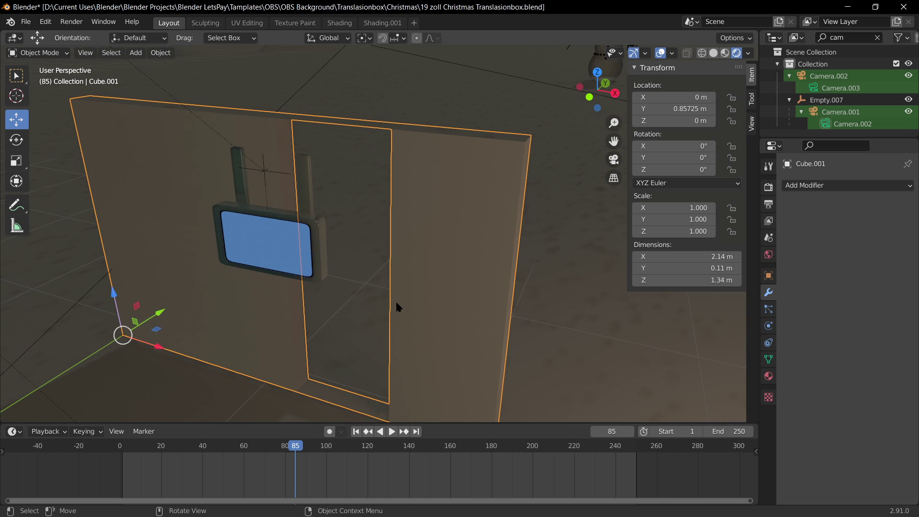
key(Tab)
key(Tab)
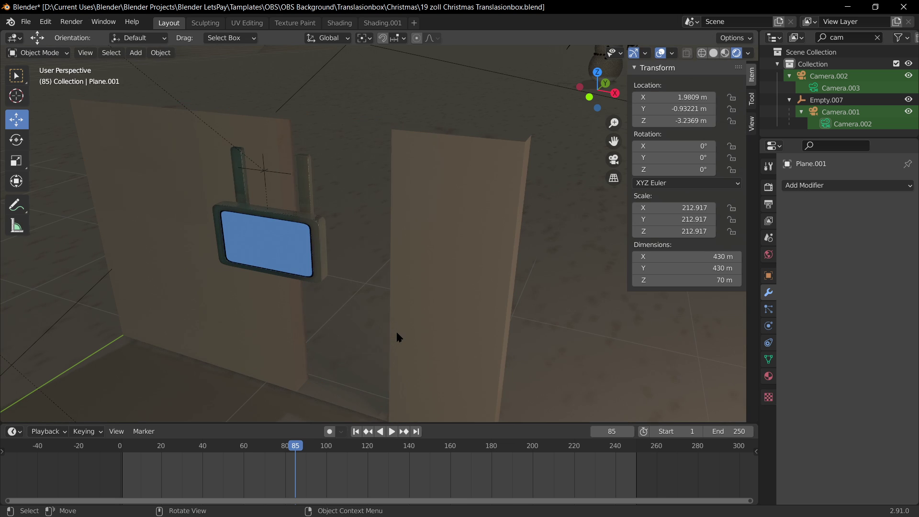
click(420, 347)
click(111, 53)
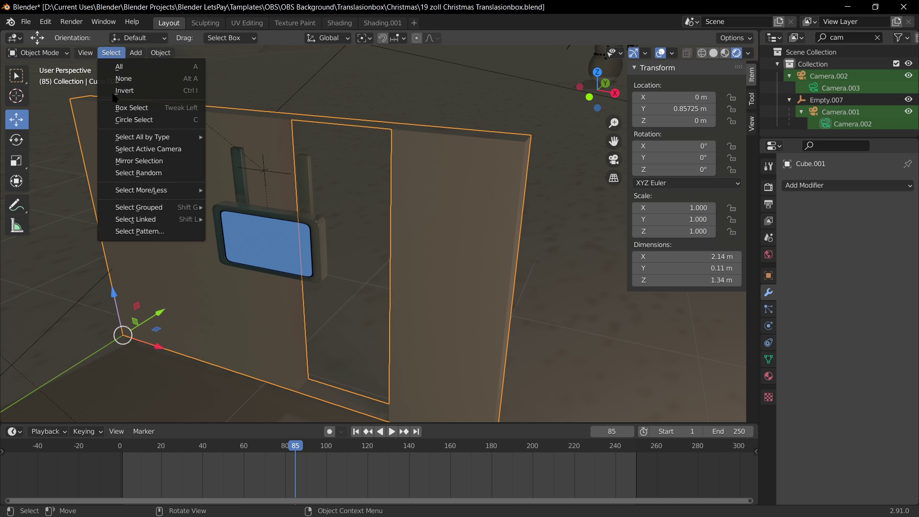
click(119, 90)
key(h)
key(a)
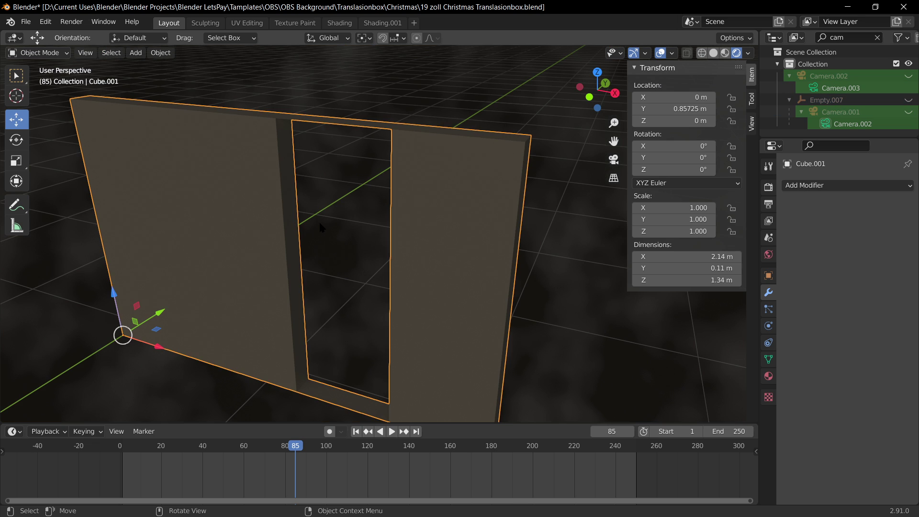
click(713, 53)
key(Tab)
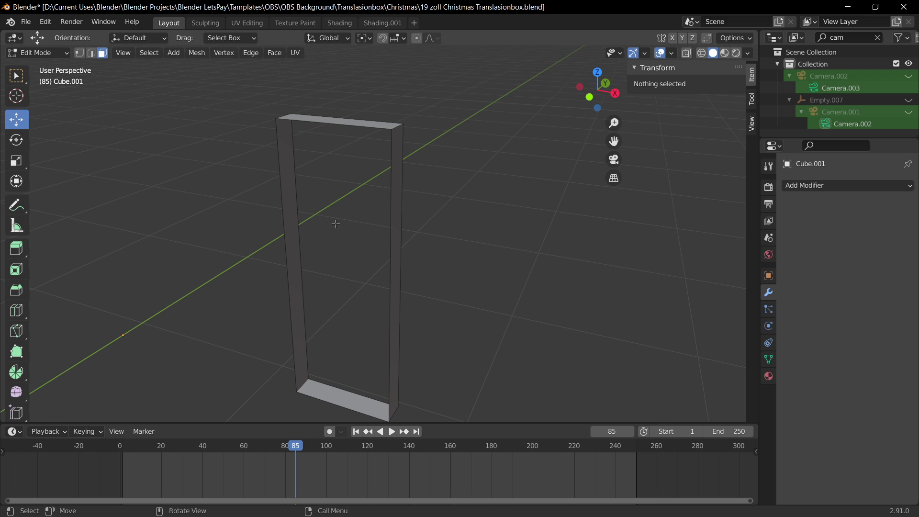
Try to add loop cuts across the side faces of the opening's frame.
middle_drag(303, 164, 542, 157)
click(412, 195)
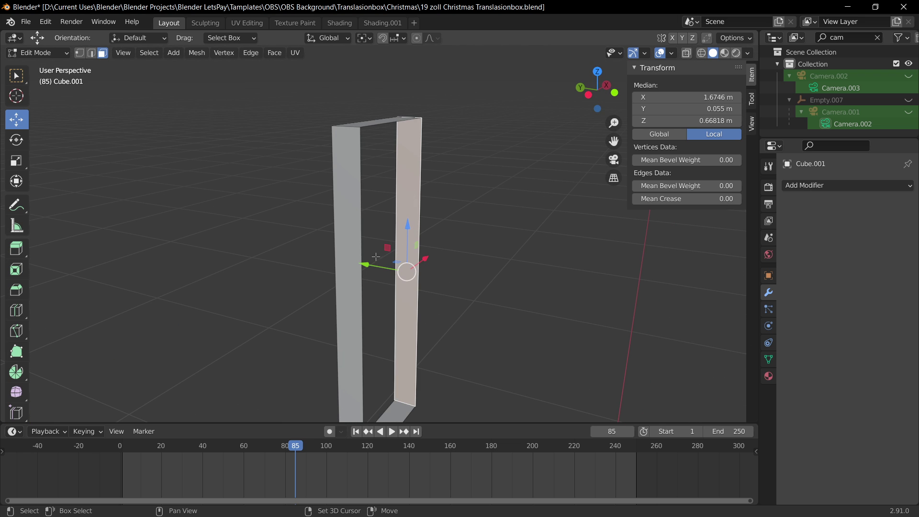
middle_drag(399, 206, 445, 275)
key(ctrl+r)
scroll(371, 264, up, 2)
click(372, 264)
right_click(372, 264)
middle_drag(390, 255, 428, 255)
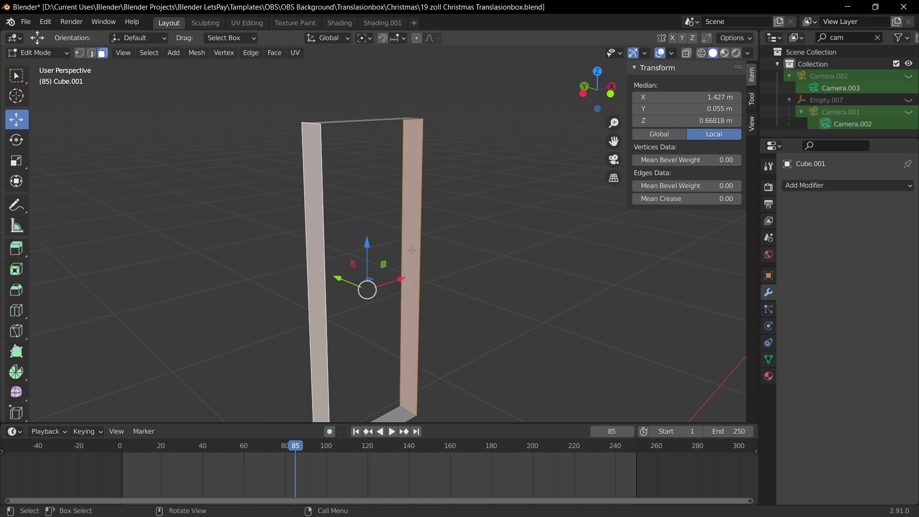
Divide each of the frame's two side faces into thirds with two horizontal loop cuts.
click(416, 275)
key(ctrl+r)
scroll(415, 278, up, 1)
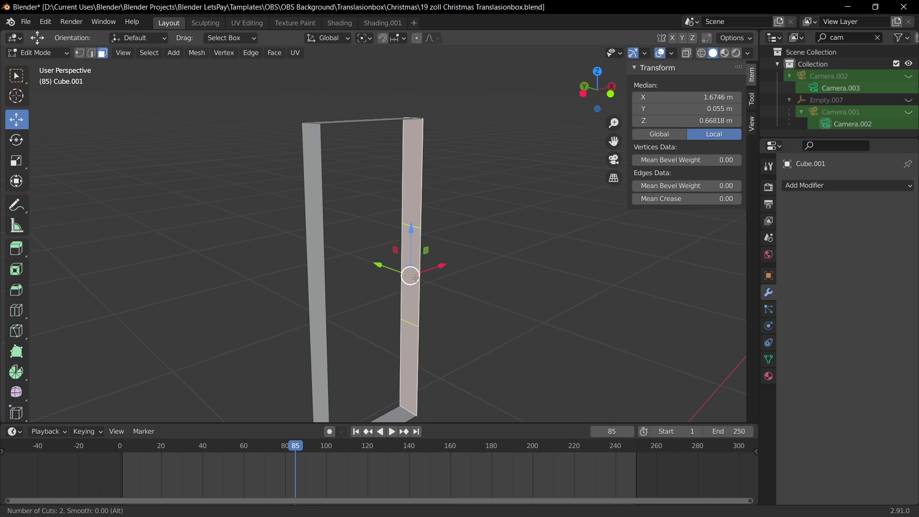
click(415, 278)
right_click(416, 278)
middle_drag(393, 273, 538, 242)
click(303, 267)
key(ctrl+r)
click(304, 267)
right_click(305, 266)
Bridge the upper cut edges of the two side faces with a horizontal face.
key(Tab)
key(Tab)
click(414, 228)
shift+click(300, 215)
key(f)
Fill the back of the frame's upper third with a face.
middle_drag(448, 188, 440, 259)
scroll(446, 210, up, 2)
click(424, 245)
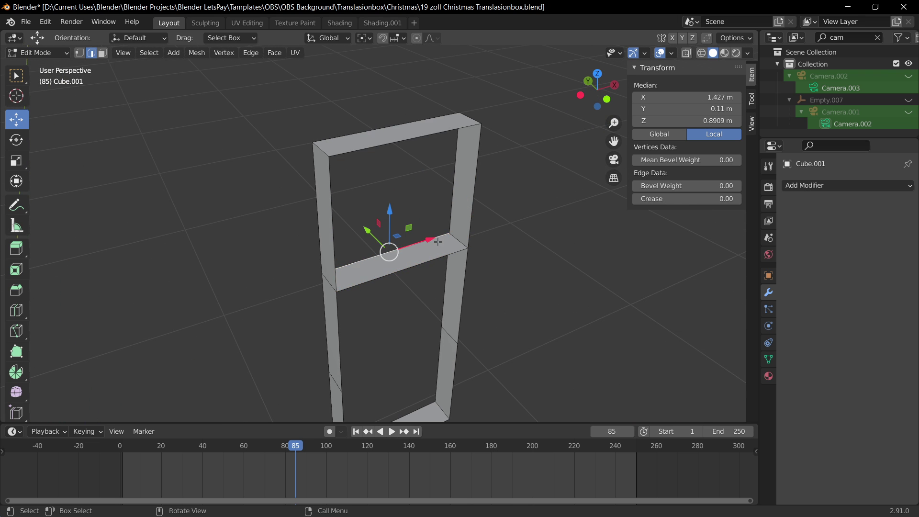
shift+click(454, 201)
middle_drag(456, 203, 375, 225)
key(f)
Fill the front of the frame's upper third with a face.
middle_drag(440, 273, 475, 213)
key(ctrl+z)
key(ctrl+z)
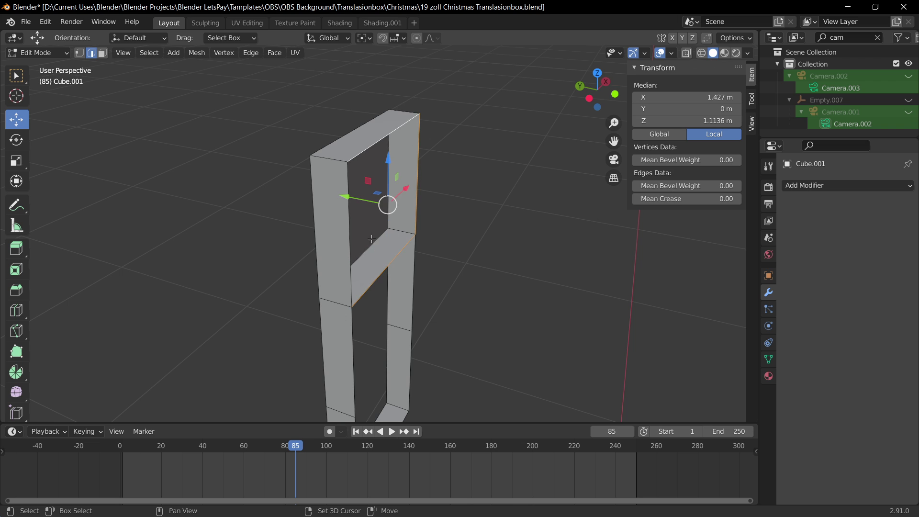
key(f)
middle_drag(348, 250, 407, 218)
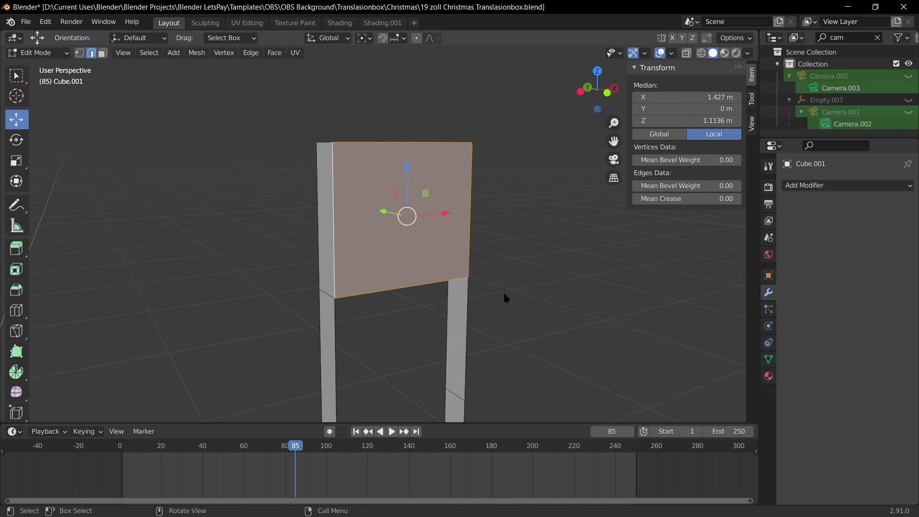
key(ctrl+z)
click(459, 312)
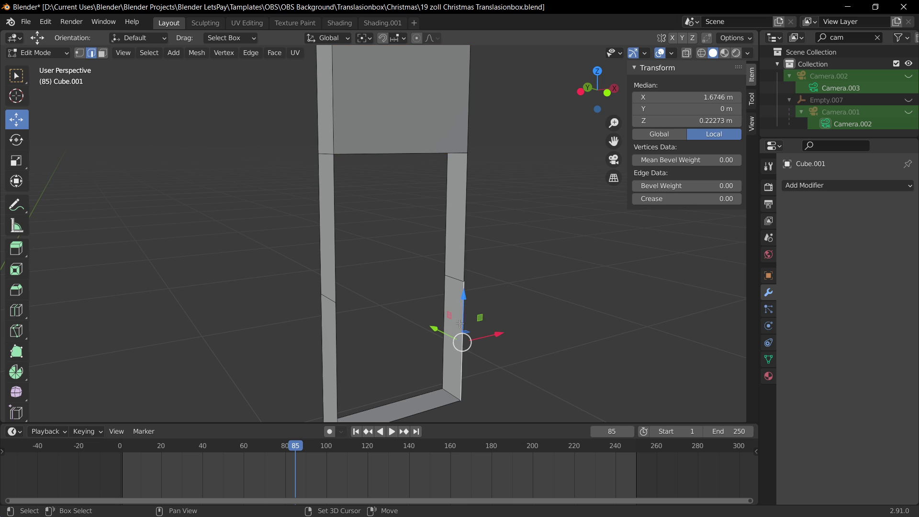
shift+click(450, 330)
middle_drag(449, 335, 396, 349)
shift+click(409, 321)
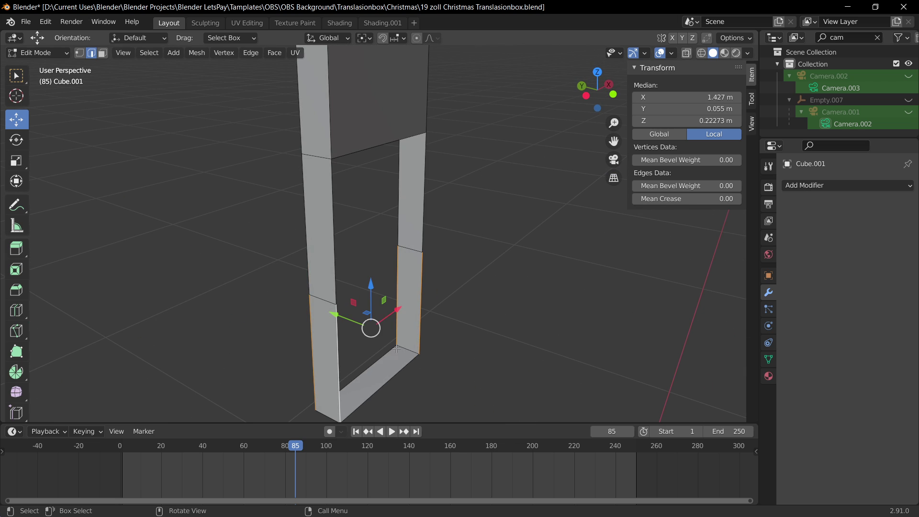
key(alt+a)
Bridge the lower cut edges of the two side faces with a horizontal sill face.
click(413, 250)
shift+click(369, 287)
key(f)
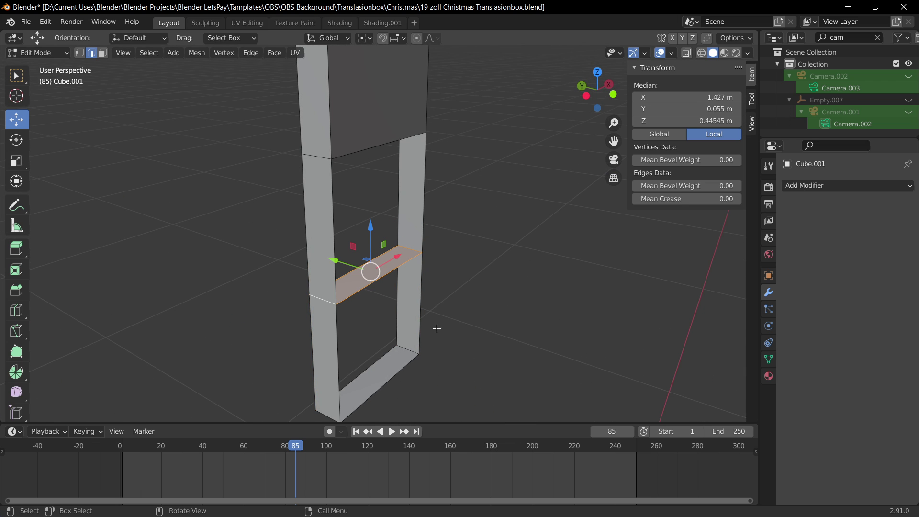
Fill the back of the frame's lower third with a face bounded by its four edges.
click(391, 354)
shift+click(419, 277)
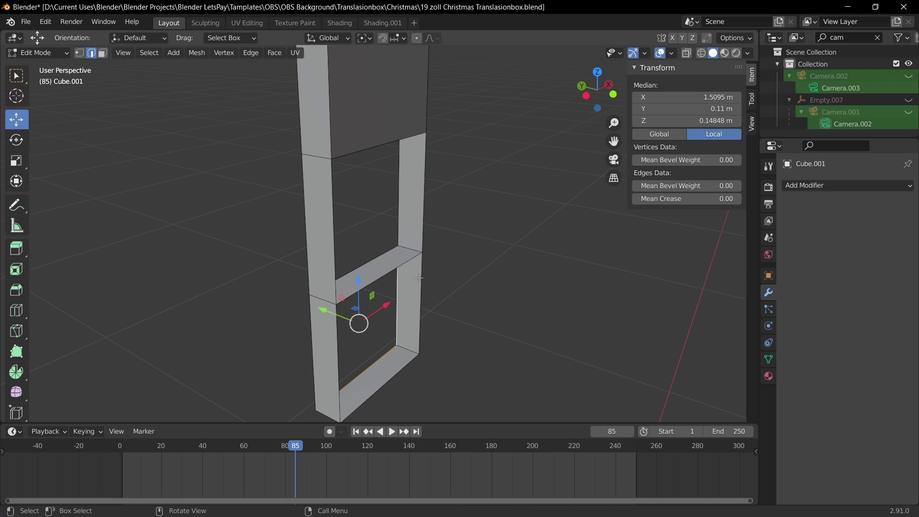
shift+click(381, 257)
middle_drag(449, 275, 378, 280)
middle_drag(390, 323, 423, 345)
shift+click(376, 329)
key(f)
Fill the front of the frame's lower third with a face, undoing the stray actions.
click(445, 373)
shift+click(482, 295)
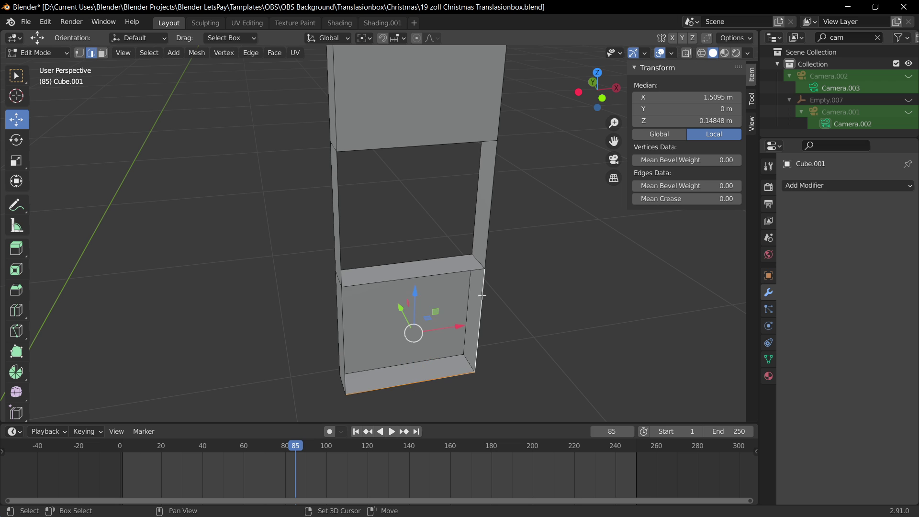
shift+click(439, 273)
key(ctrl+z)
key(ctrl+z)
key(ctrl+z)
key(ctrl+z)
key(ctrl+z)
key(ctrl+z)
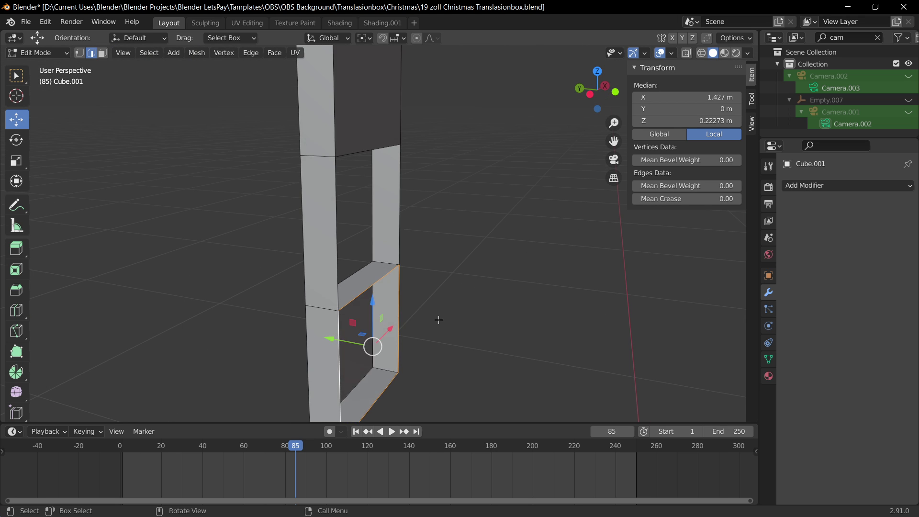
Save the blend file and reveal the wall's hidden faces.
key(ctrl+s)
key(Tab)
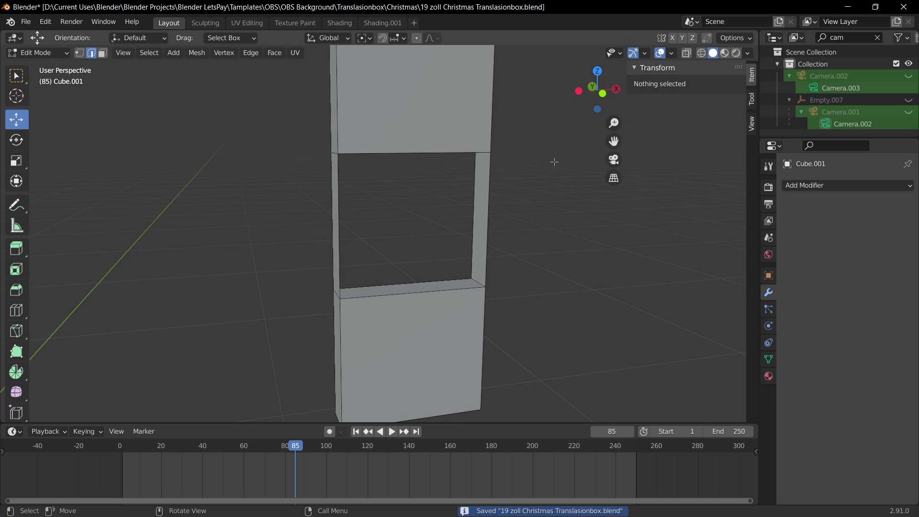
key(alt+h)
key(Tab)
key(Tab)
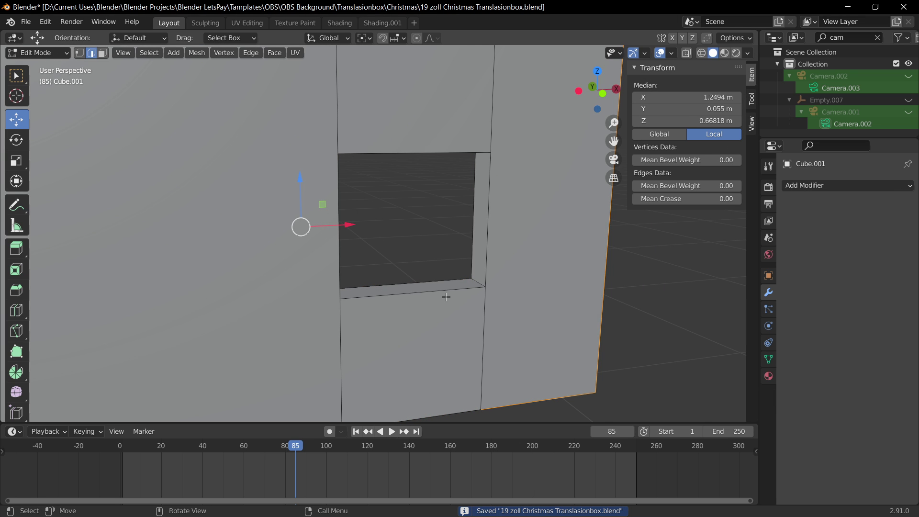
Select the inner faces of the window opening and try moving them along Z.
click(478, 220)
middle_drag(478, 220, 374, 282)
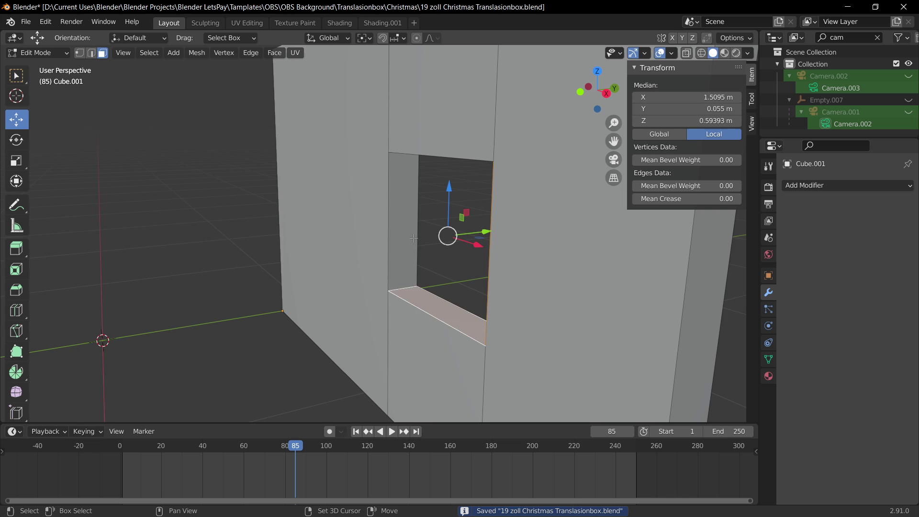
shift+click(401, 230)
middle_drag(401, 229, 442, 165)
shift+click(438, 197)
middle_drag(462, 239, 492, 276)
key(e)
key(z)
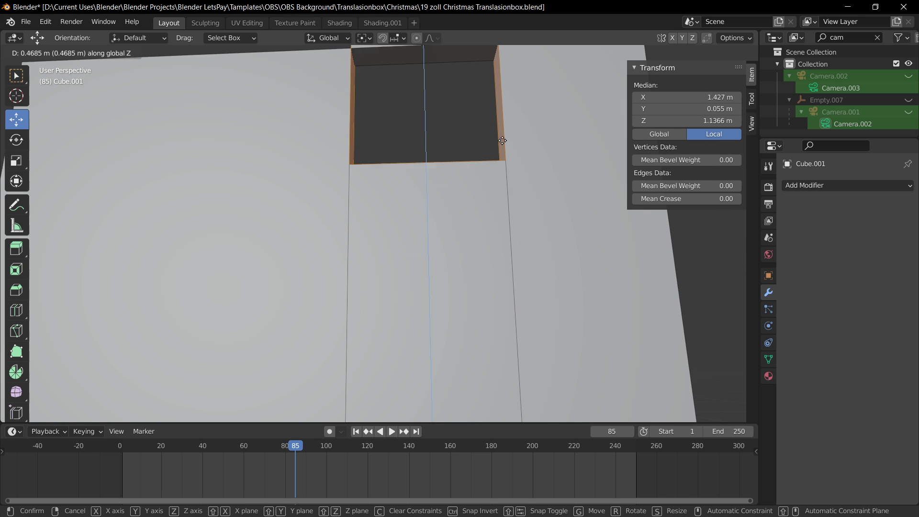
click(511, 259)
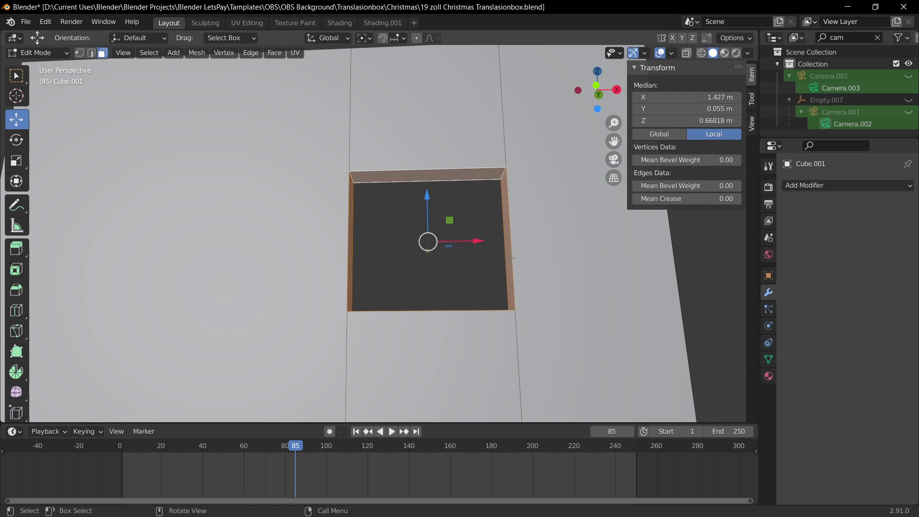
Try widening the window opening along X by a factor of about 1.34.
key(s)
key(x)
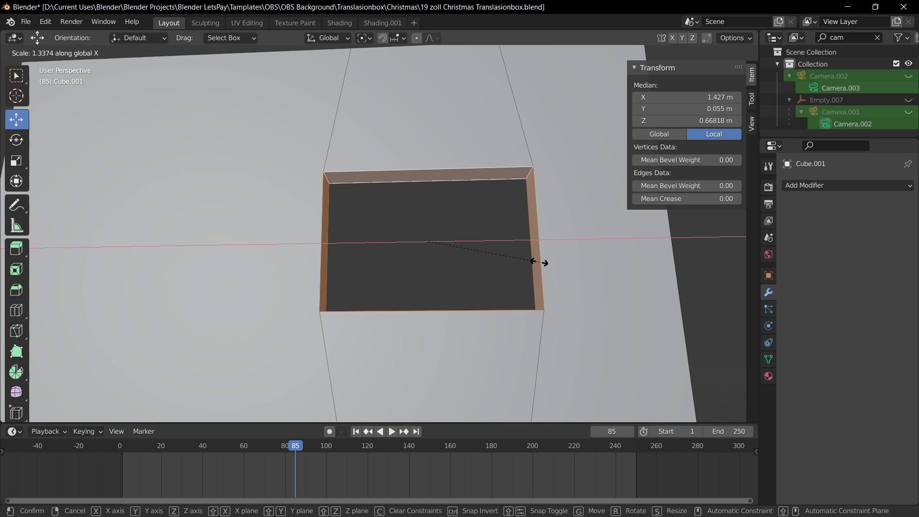
key(Escape)
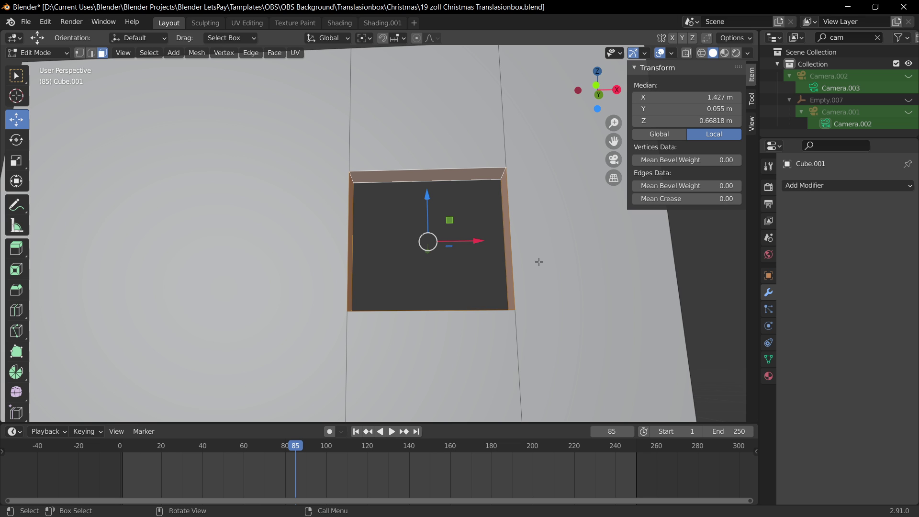
Check the window opening through the camera in rendered shading, and return to Object Mode from the free view.
key(KP_0)
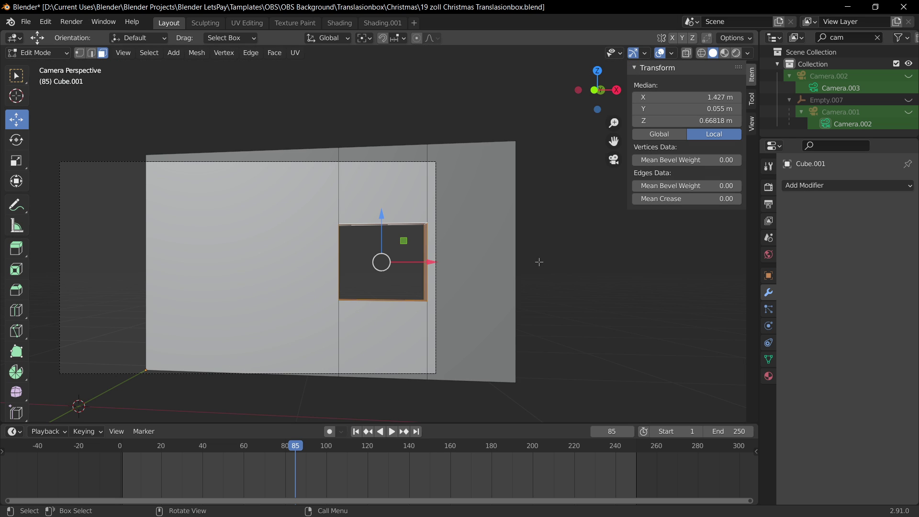
click(736, 52)
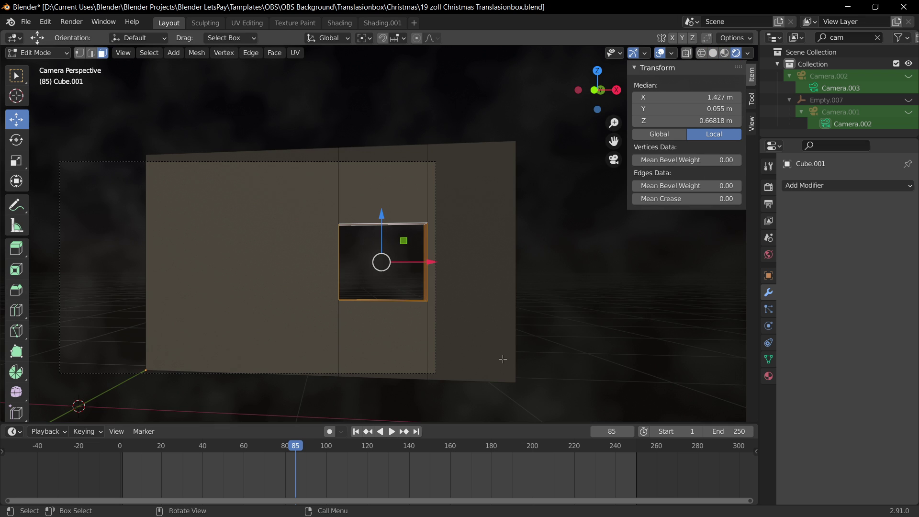
key(KP_0)
click(723, 54)
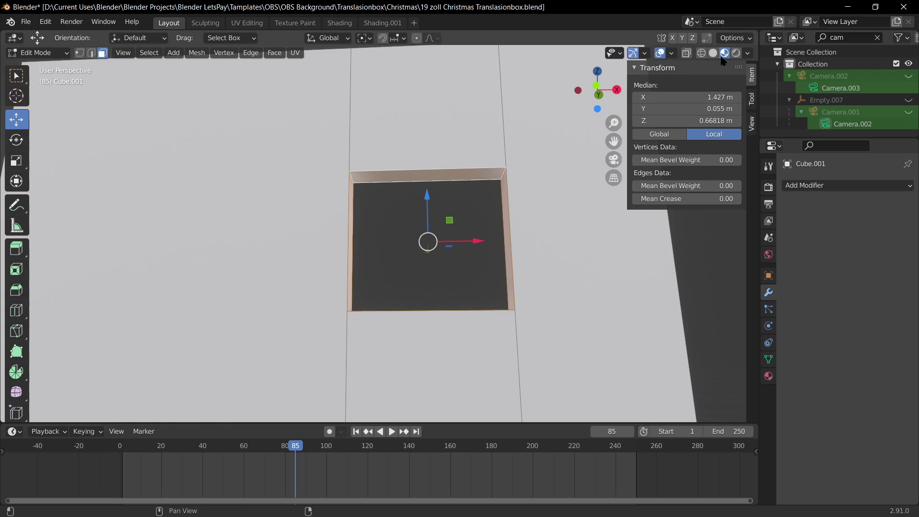
click(736, 53)
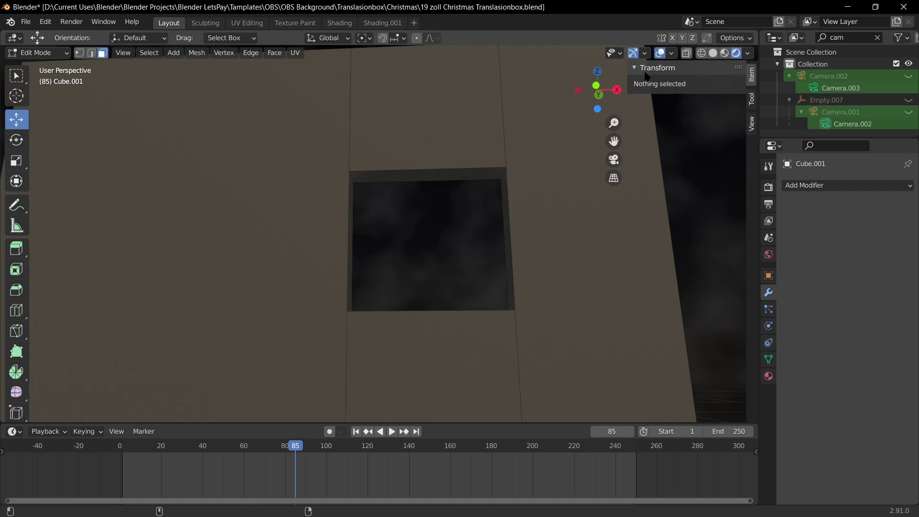
key(Tab)
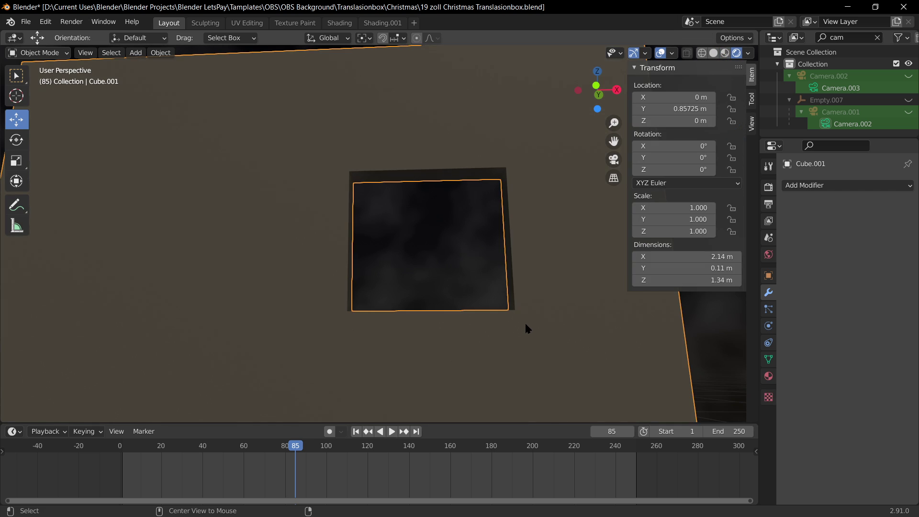
Reveal all hidden objects, return to the camera view, clear the selection and save the file.
key(alt+h)
key(KP_0)
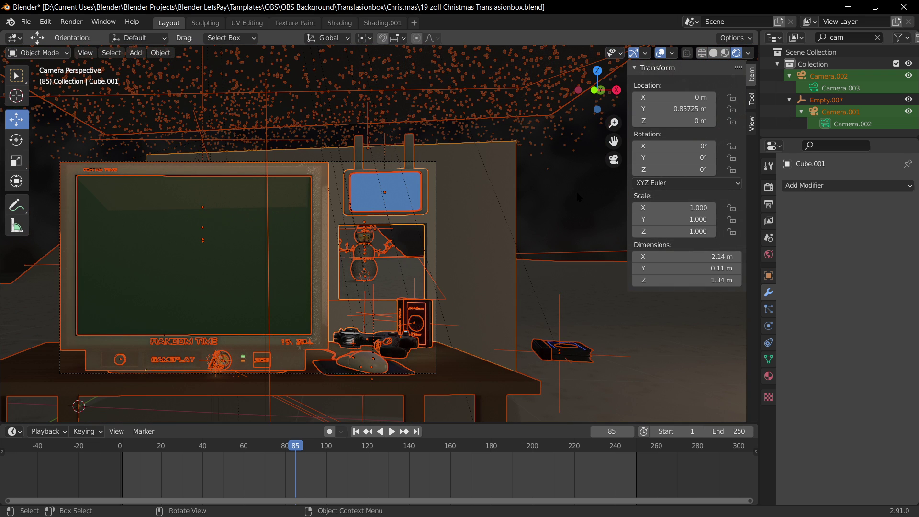
key(alt+a)
key(ctrl+s)
Enter Edit Mode on the wall and select all four inner faces of the window opening.
scroll(389, 348, up, 3)
middle_drag(388, 343, 371, 348)
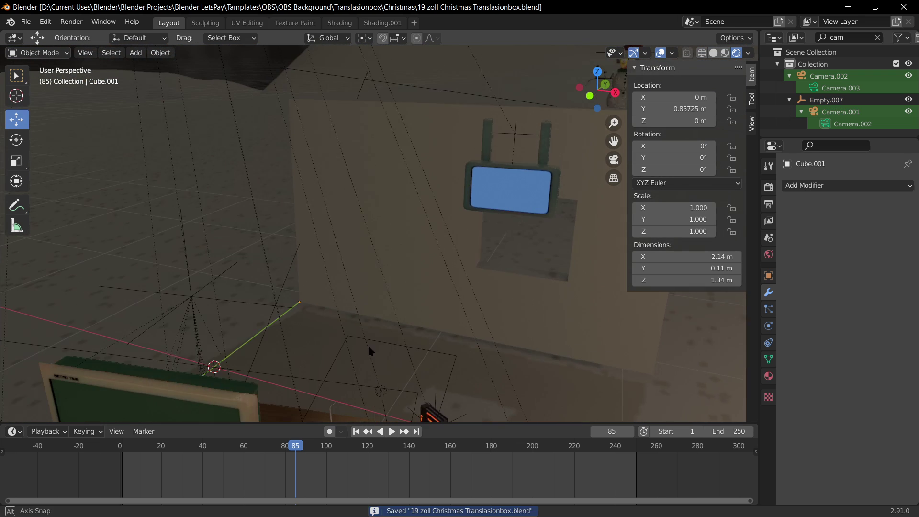
click(535, 275)
key(Tab)
click(531, 273)
middle_drag(531, 273, 624, 264)
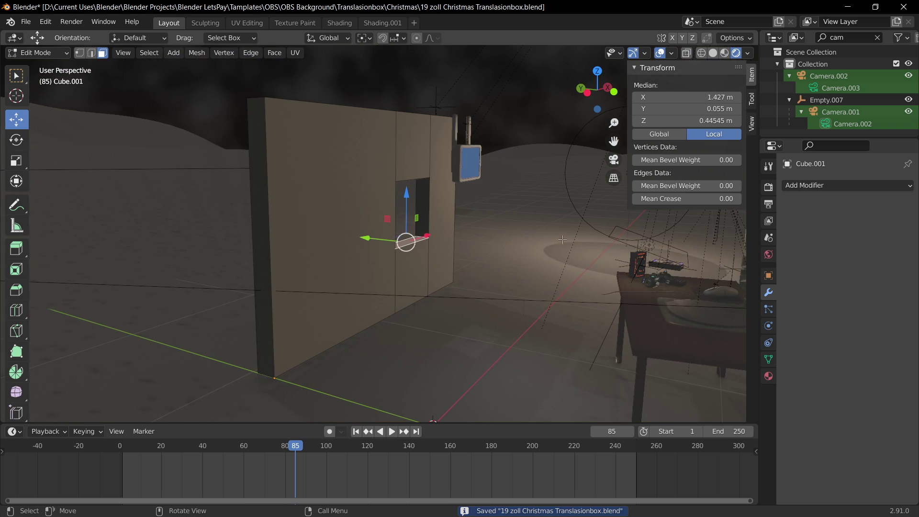
shift+click(421, 211)
middle_drag(410, 268, 414, 233)
scroll(414, 233, up, 4)
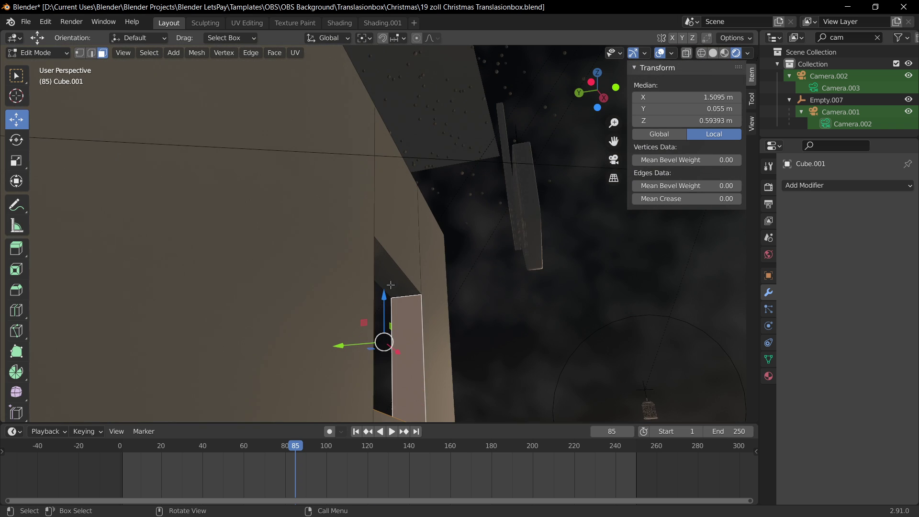
shift+click(396, 283)
middle_drag(473, 267, 291, 314)
shift+middle_drag(388, 287, 154, 256)
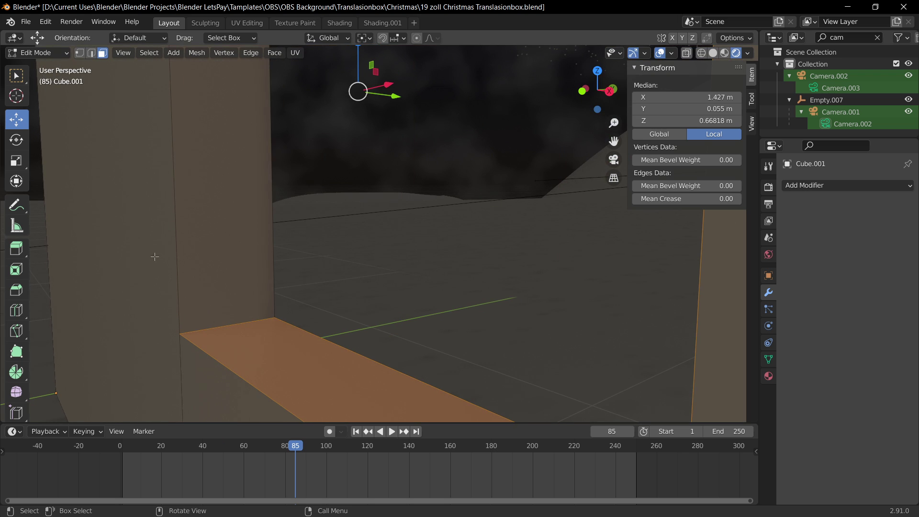
shift+click(255, 239)
Move the selected inner window faces up about 0.097 m along Z.
scroll(258, 247, down, 3)
key(g)
key(z)
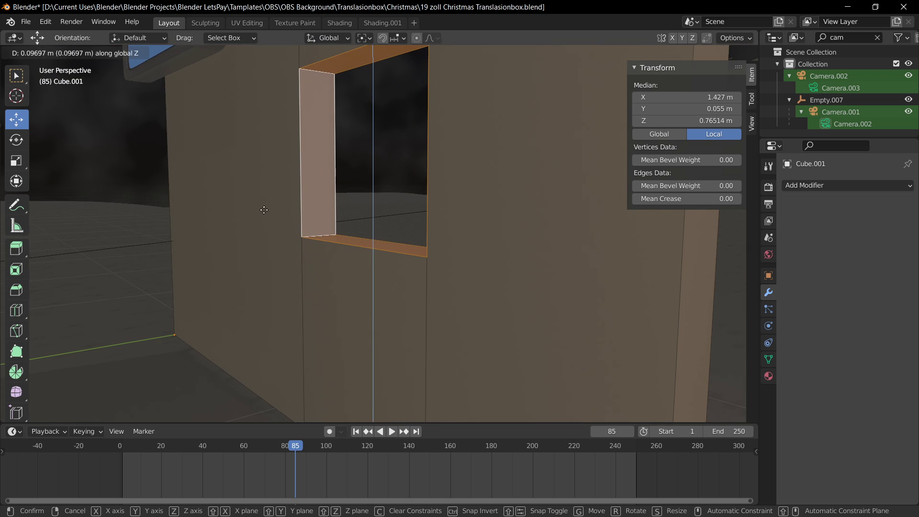
click(266, 208)
In the camera view, lower the window faces about 0.065 m, raise them slightly along Z, and return to Object Mode.
key(KP_0)
key(g)
key(z)
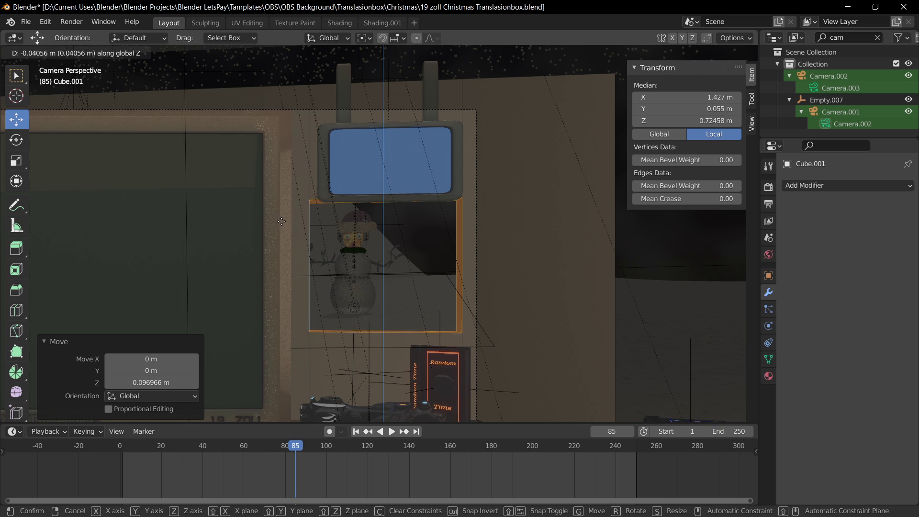
click(283, 210)
key(g)
key(z)
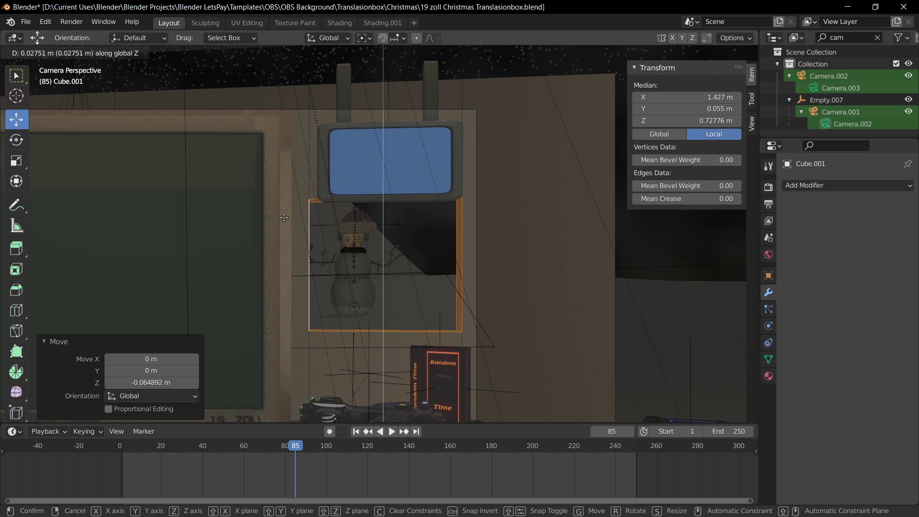
click(285, 214)
key(Tab)
click(354, 223)
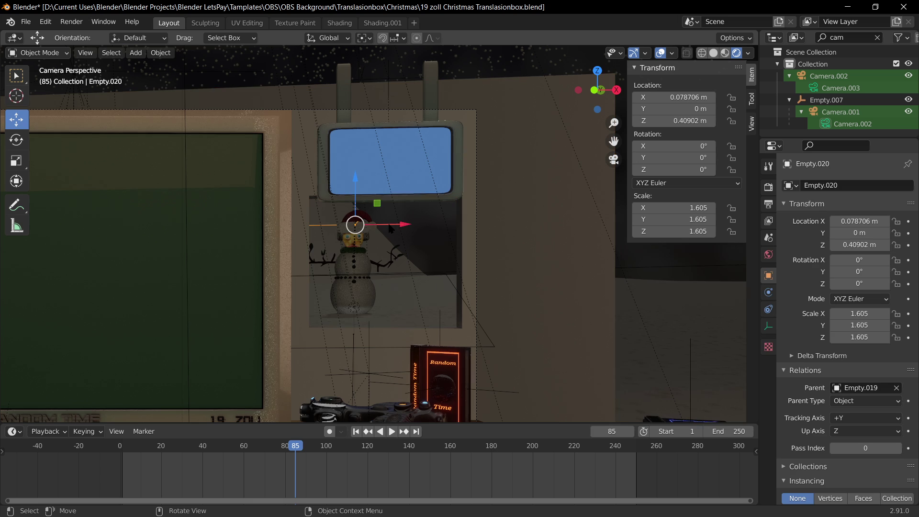
key(g)
key(x)
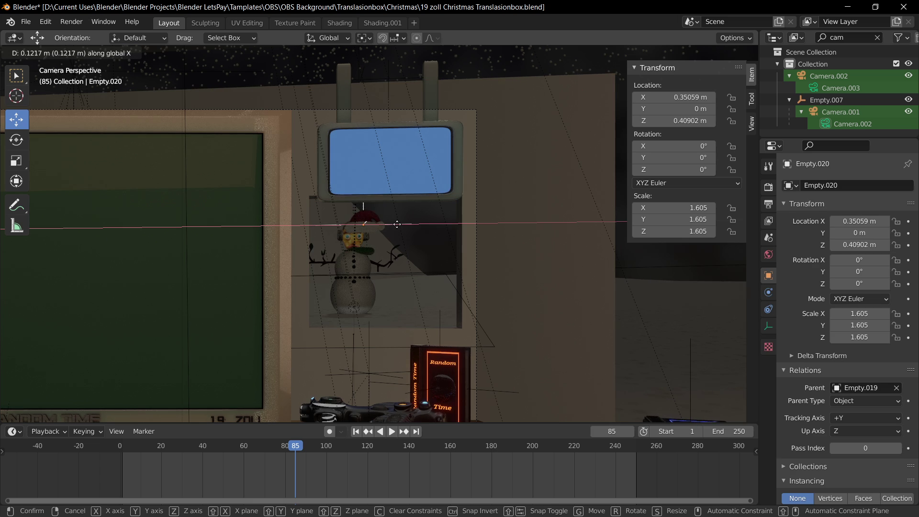
right_click(398, 227)
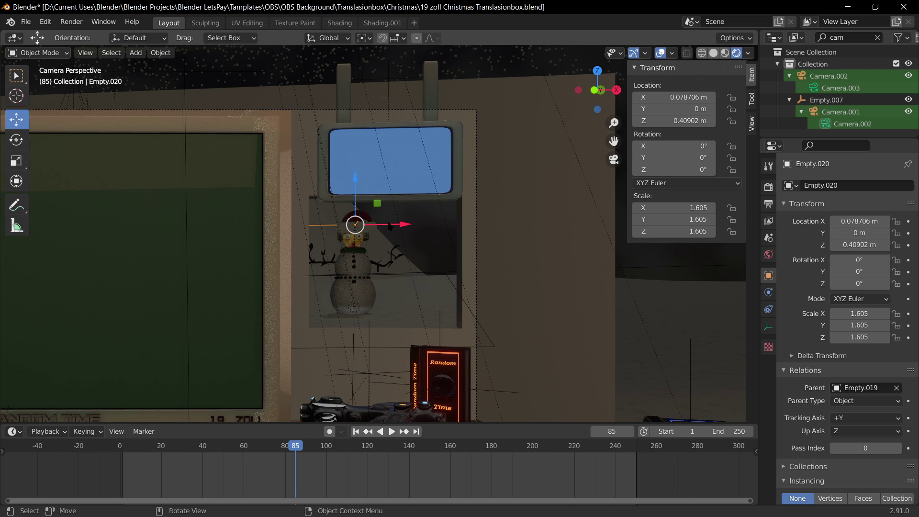
Select the snowman's parent empty, move it about 0.473 m along X in the camera view, and save the file.
middle_drag(470, 242, 466, 270)
scroll(481, 173, down, 10)
click(531, 72)
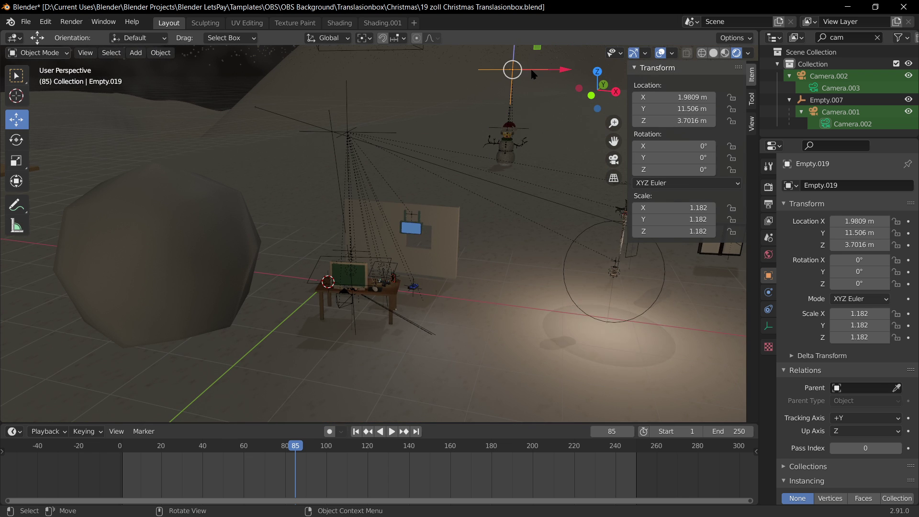
key(KP_0)
key(g)
key(x)
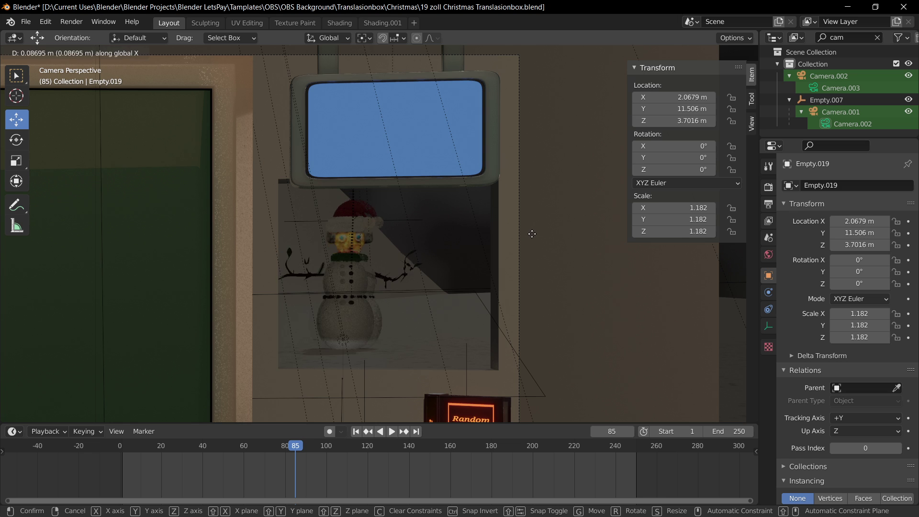
click(550, 247)
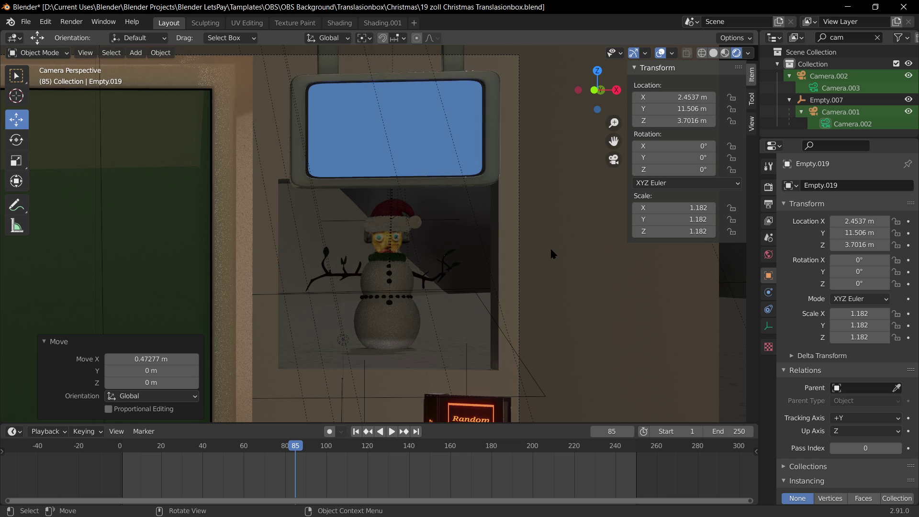
key(ctrl+s)
Render frame 85 and examine the snowman's placement in the window, then close the render.
scroll(545, 249, down, 4)
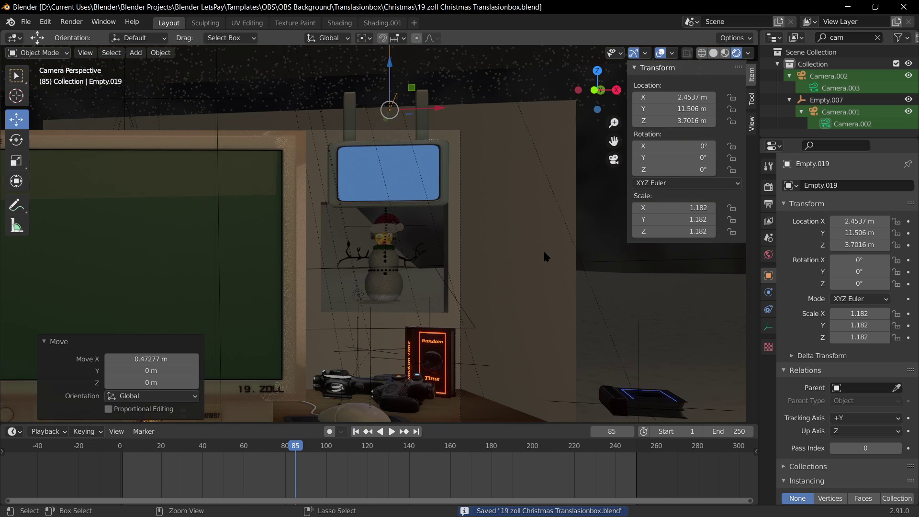
key(F12)
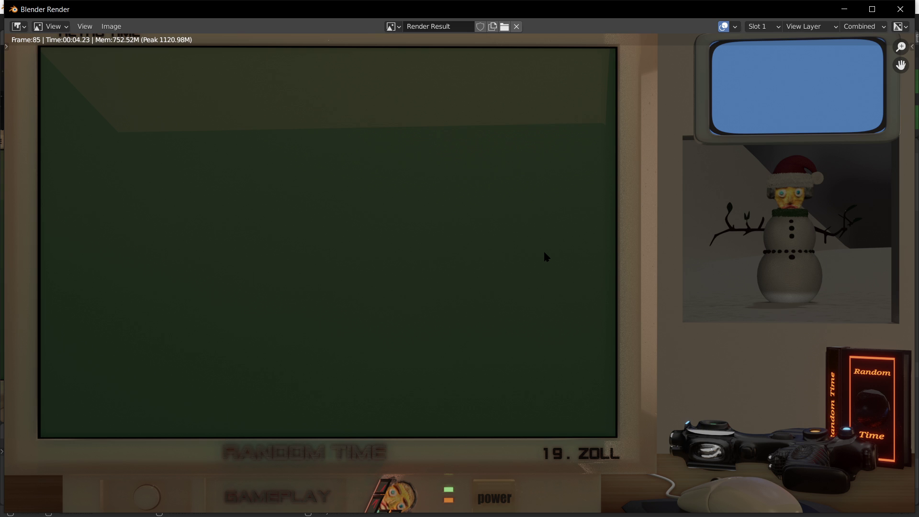
scroll(544, 253, down, 2)
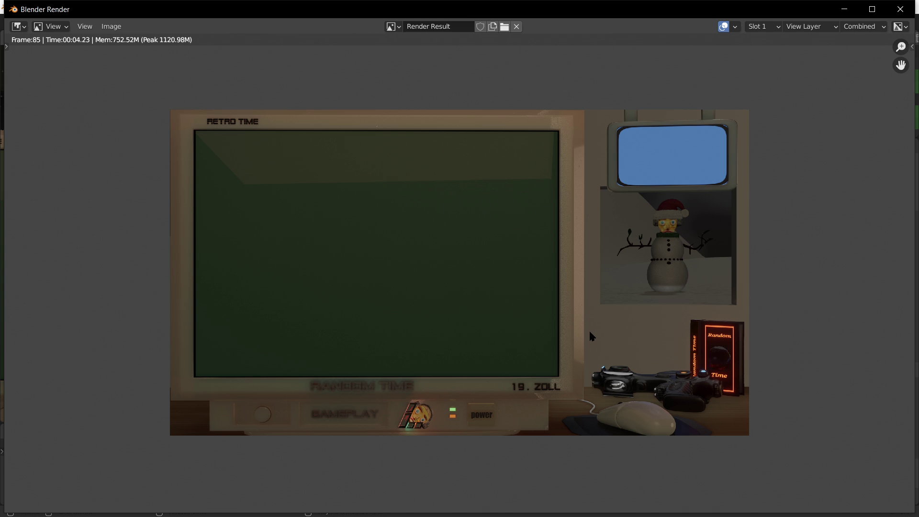
key(Escape)
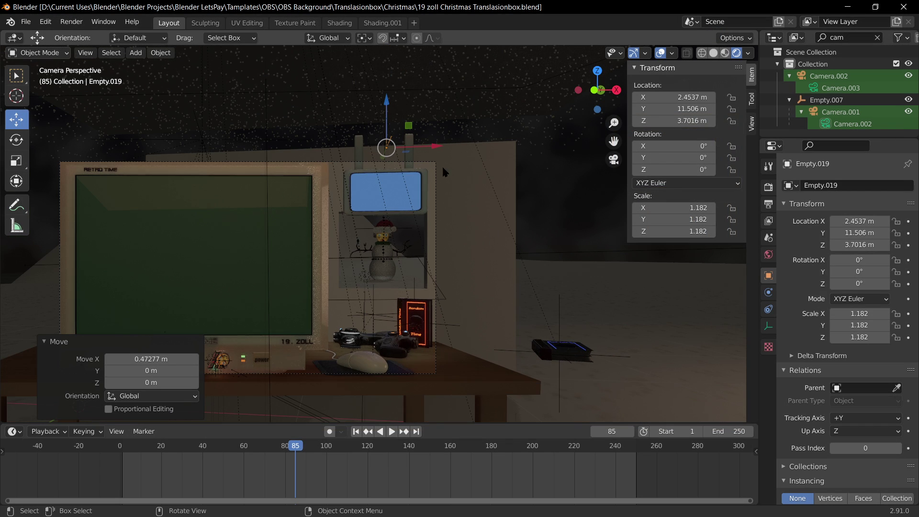
Select the empty holding the hanging blue screen, stretch it along X by 1.143 and scale it uniformly by about 0.91.
middle_drag(407, 135, 504, 128)
click(503, 128)
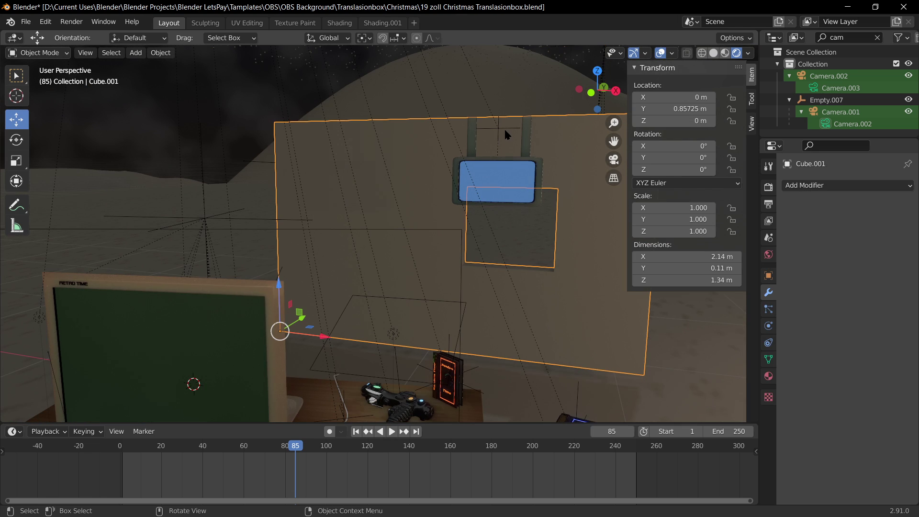
click(502, 126)
key(s)
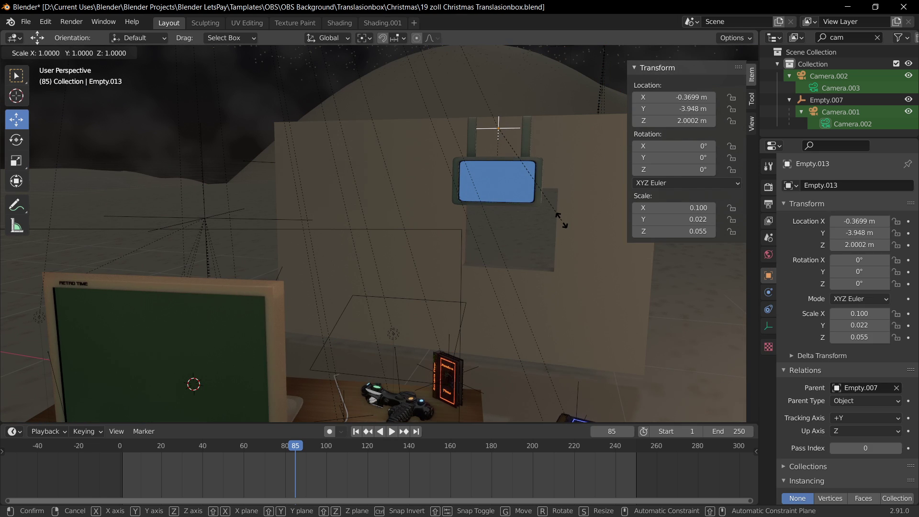
key(x)
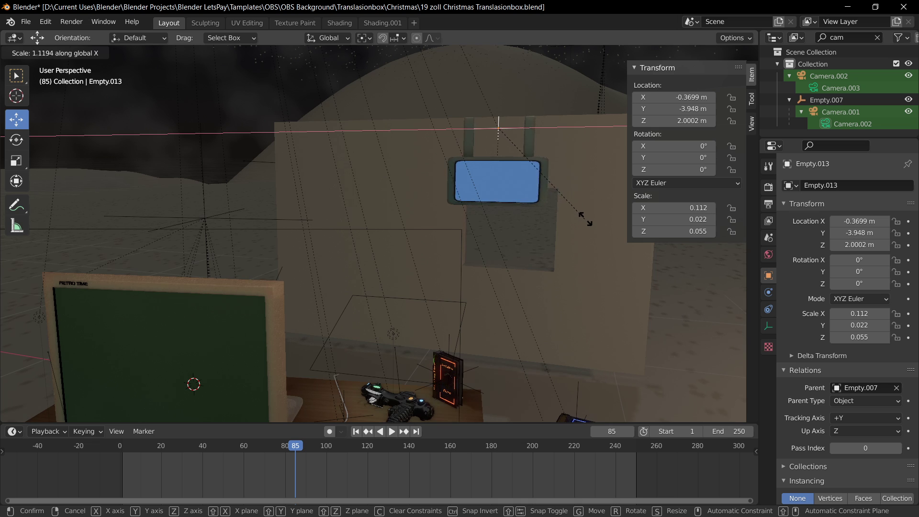
click(587, 216)
Raise the hanging screen about 0.089 m along Z, then lower it about 0.074 m in the camera view.
key(g)
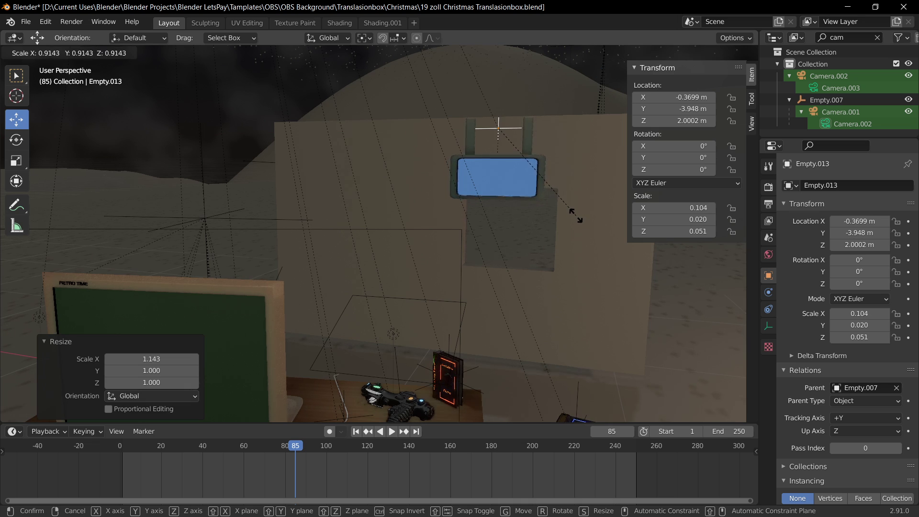
key(z)
click(584, 182)
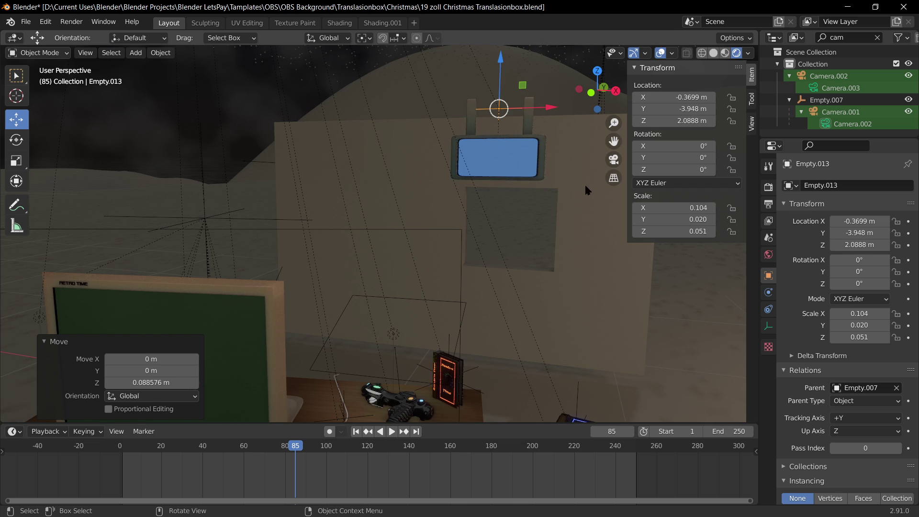
key(KP_0)
key(g)
key(z)
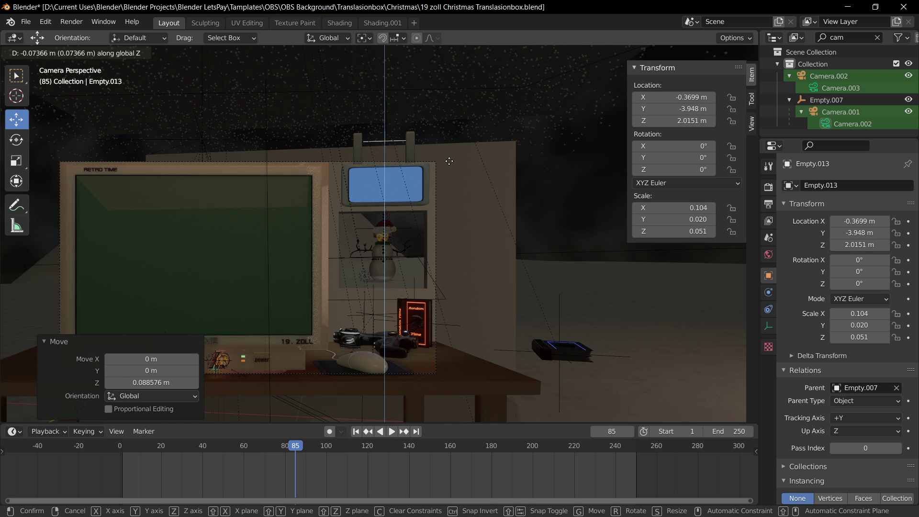
click(448, 161)
Reselect the hanging screen's empty, shift it slightly along X toward the retro monitor, and save the file.
click(593, 261)
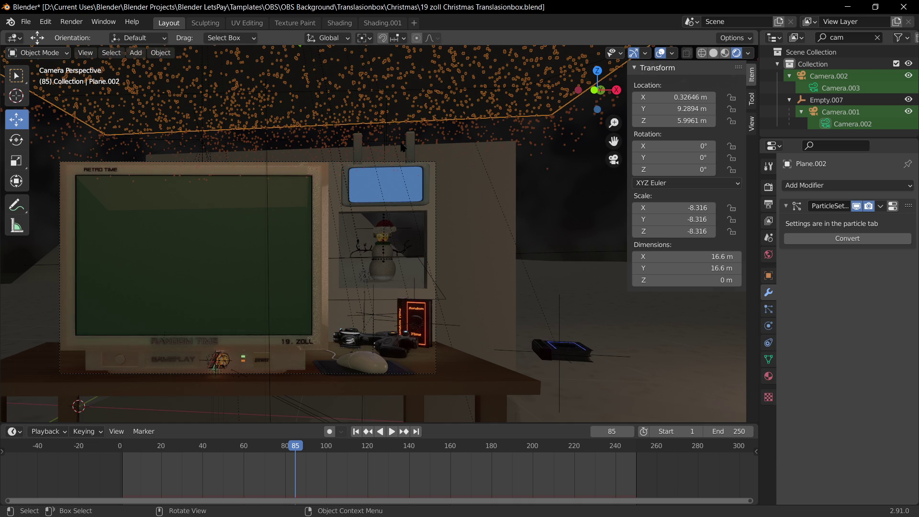
click(402, 147)
click(402, 146)
key(g)
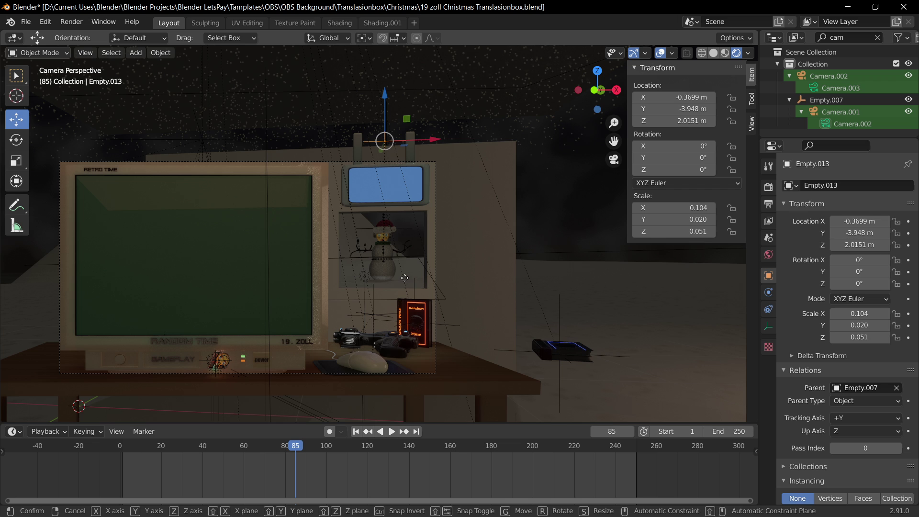
key(x)
click(600, 270)
click(557, 288)
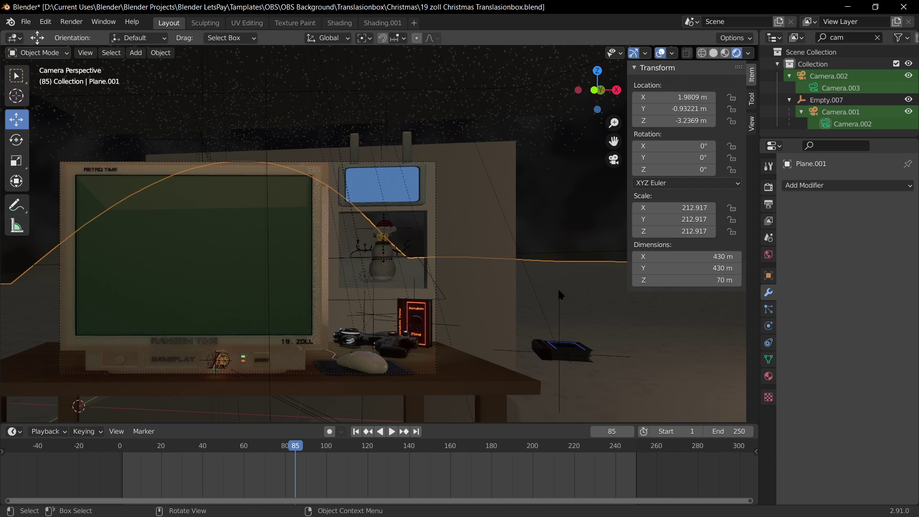
key(ctrl+s)
Extrude the wall's narrow end face outward in Edit Mode so the wall measures about 2.28 m along X.
click(477, 319)
key(KP_0)
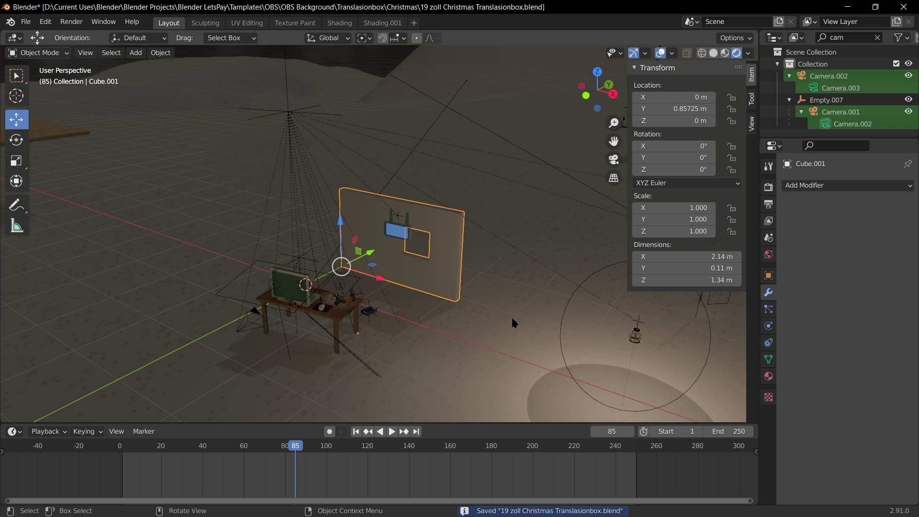
key(Tab)
scroll(507, 283, up, 2)
middle_drag(518, 266, 437, 267)
click(436, 267)
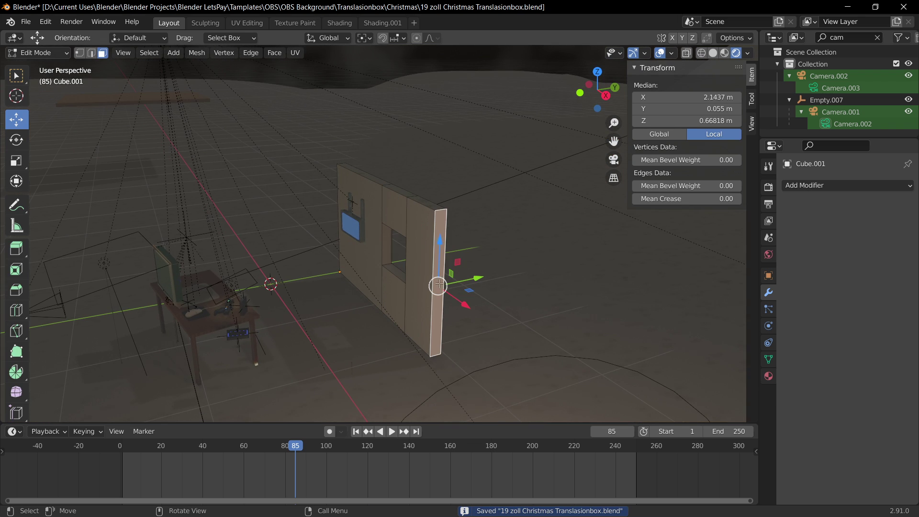
key(e)
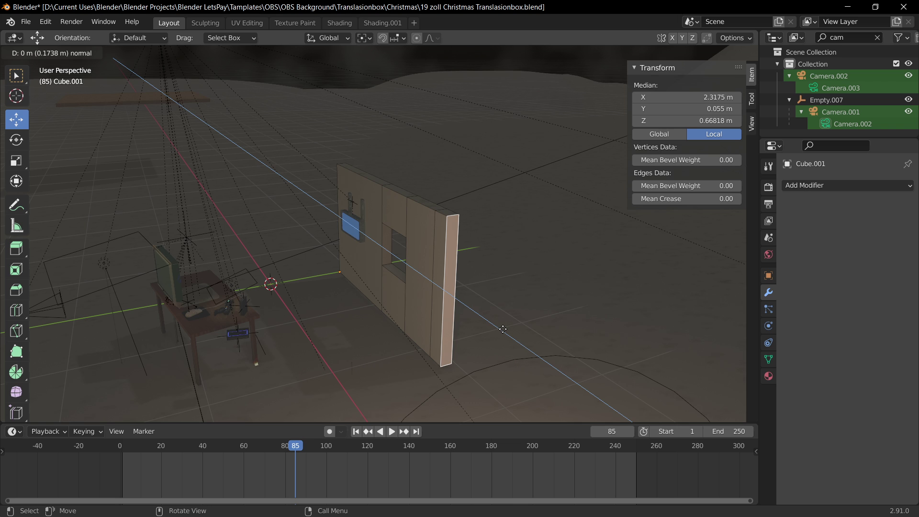
click(446, 328)
Extrude the new end segment's desk-facing side about 2.6 m to form a side wall, and return to Object Mode.
key(e)
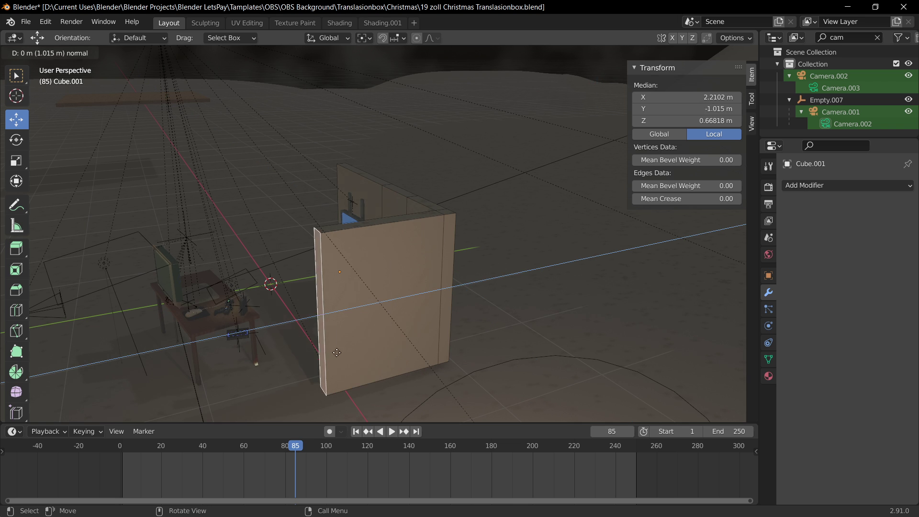
click(243, 330)
middle_drag(242, 330, 524, 370)
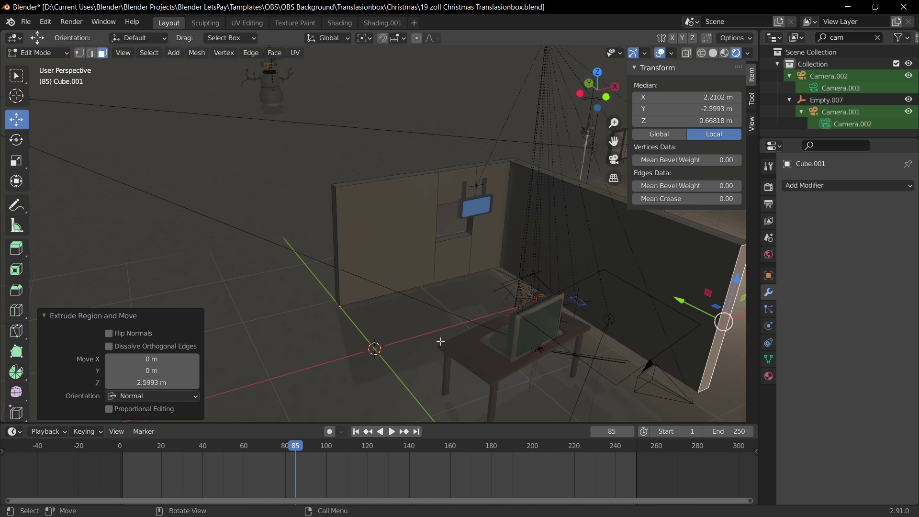
key(KP_0)
key(Tab)
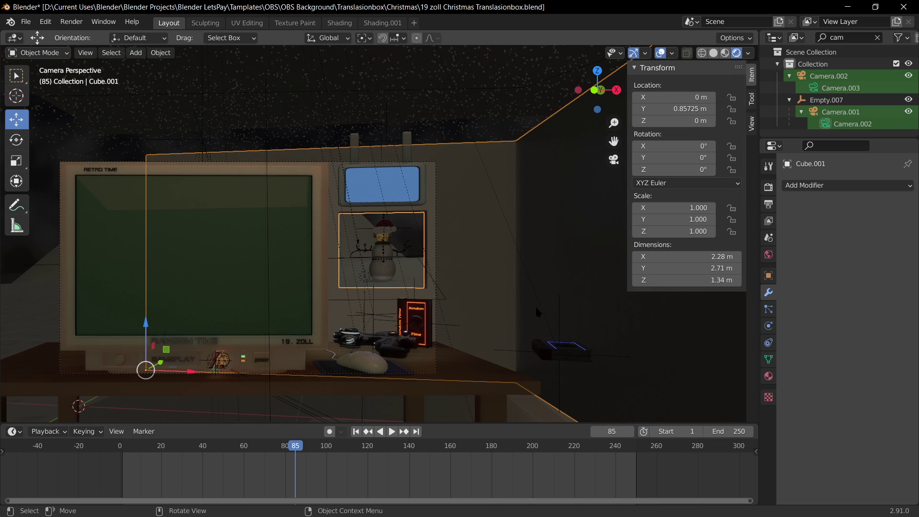
Inspect the room corner and side wall from the camera and free views, and save the file.
key(KP_0)
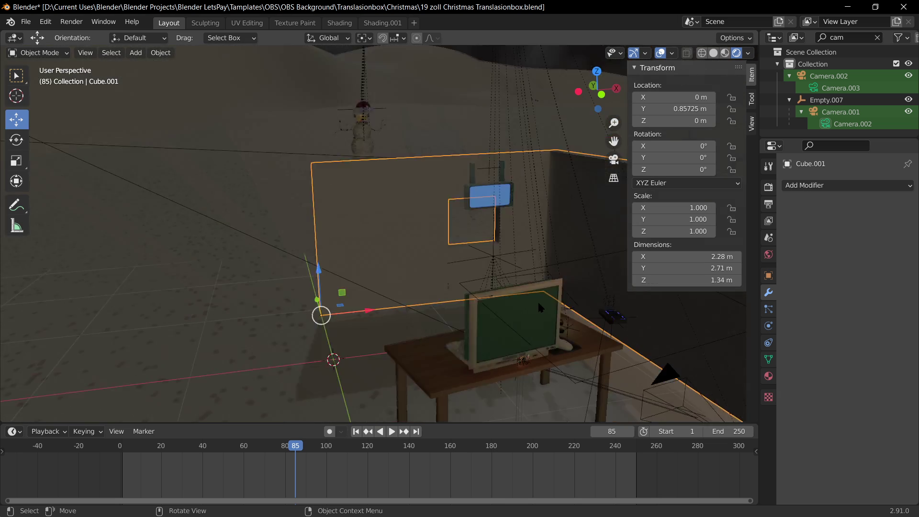
key(KP_0)
shift+middle_drag(468, 241, 641, 268)
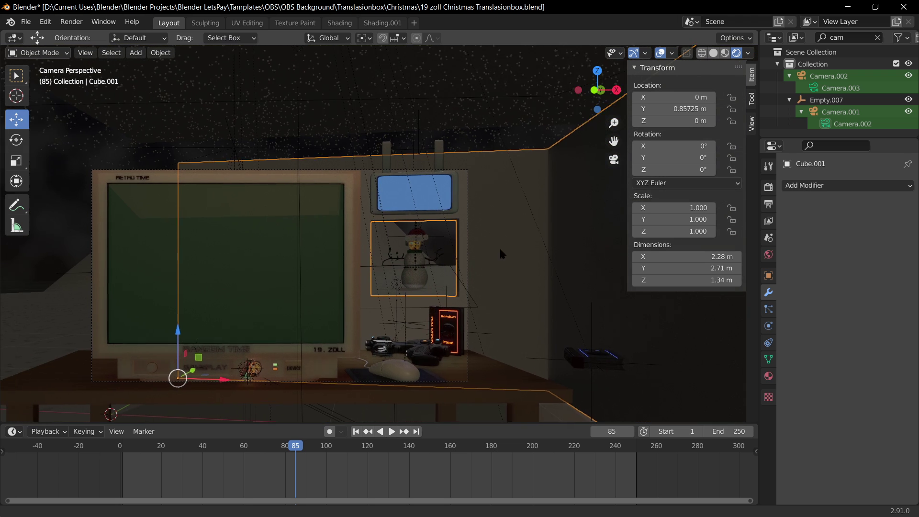
scroll(517, 282, up, 2)
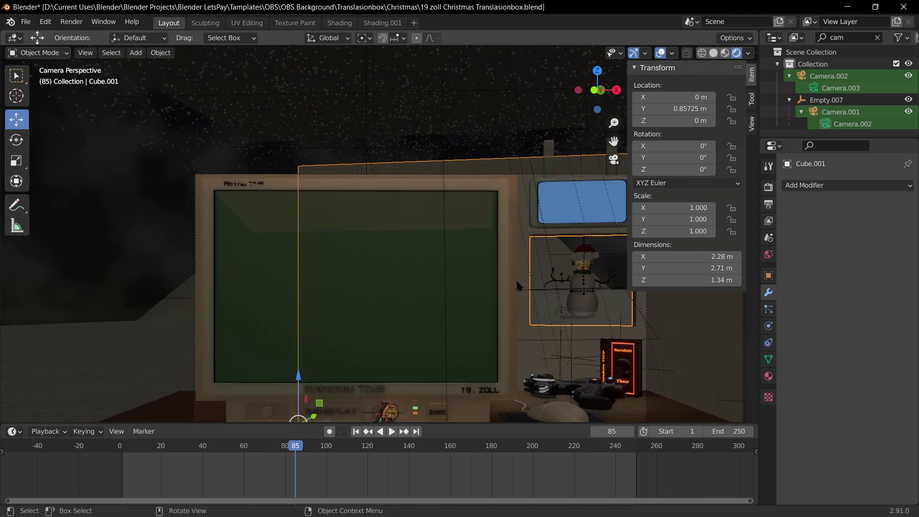
shift+middle_drag(518, 281, 420, 163)
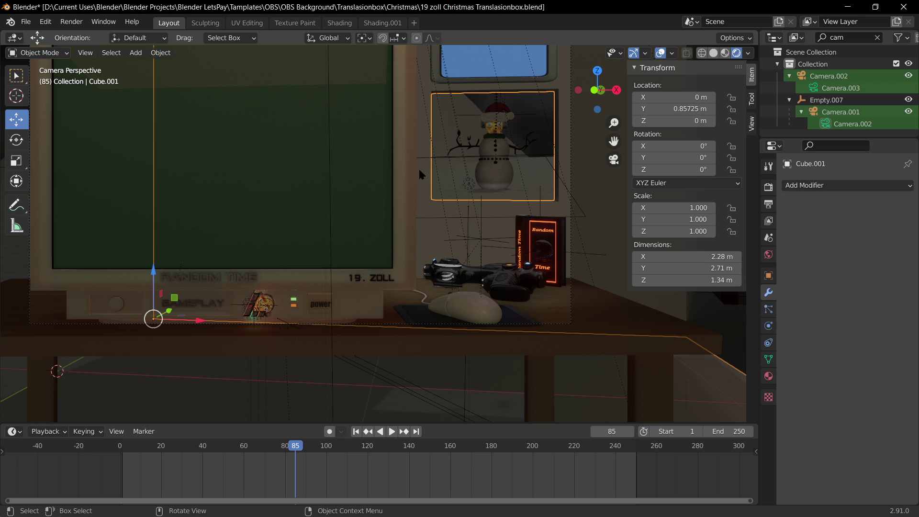
middle_drag(420, 174, 495, 252)
key(ctrl+s)
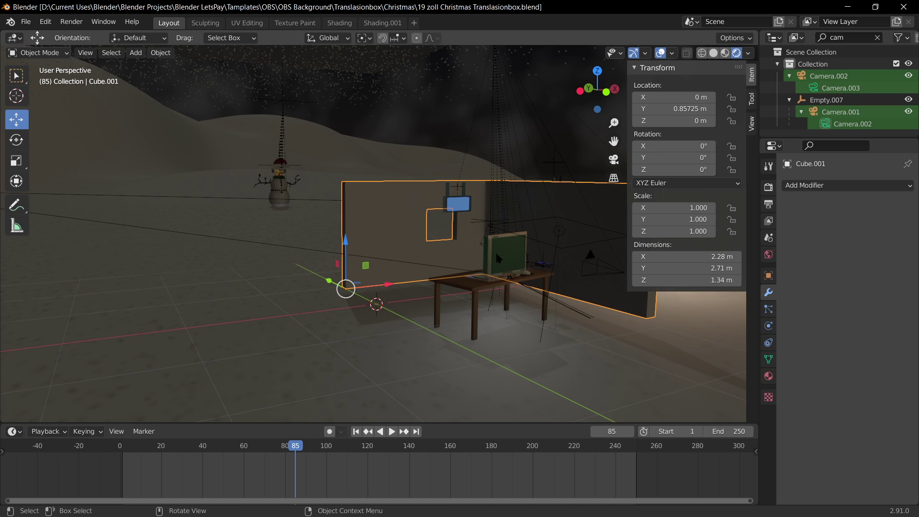